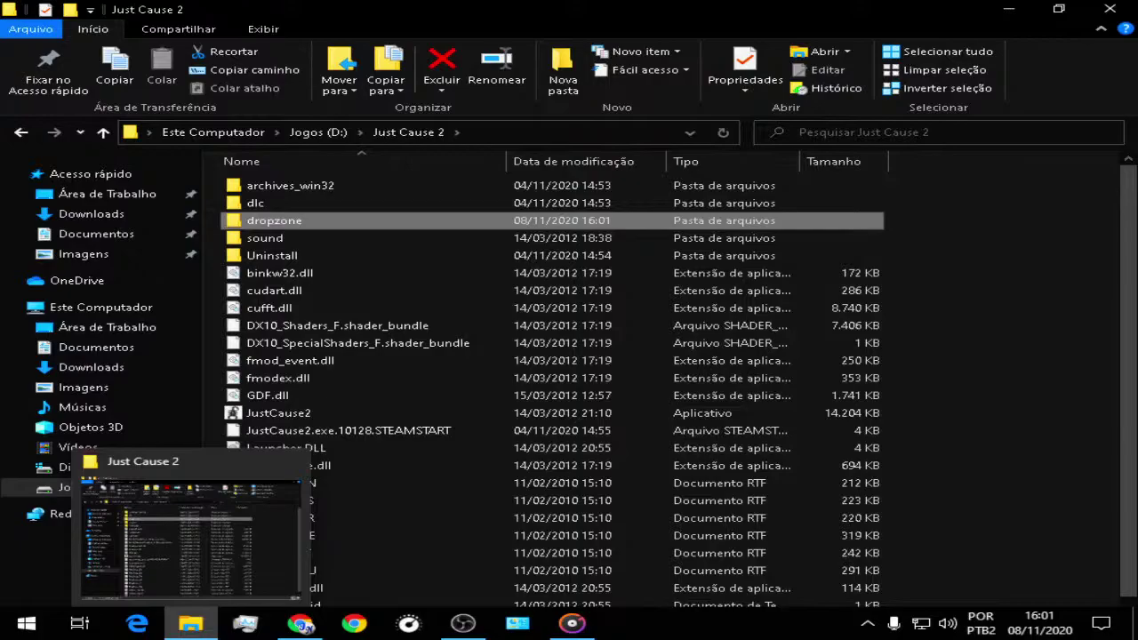
Step: Review the Ultimate Chaos Modpack page in the browser, examining its dropzone installation instructions and the description of included mods
click(302, 624)
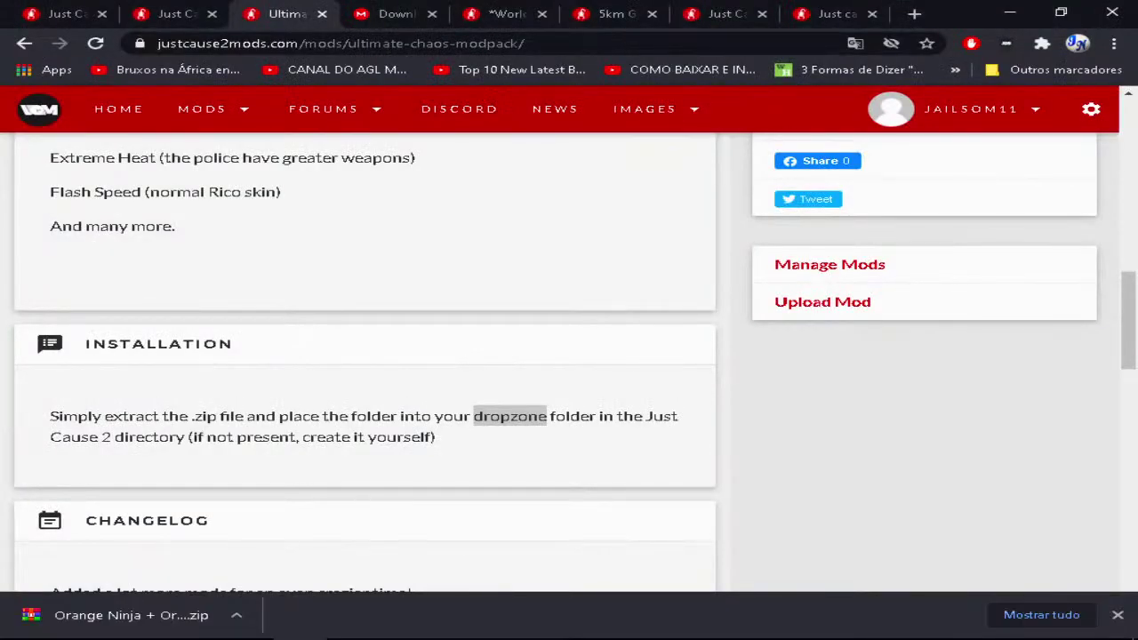
double_click(572, 416)
drag(572, 416, 484, 416)
click(547, 416)
scroll(365, 356, up, 10)
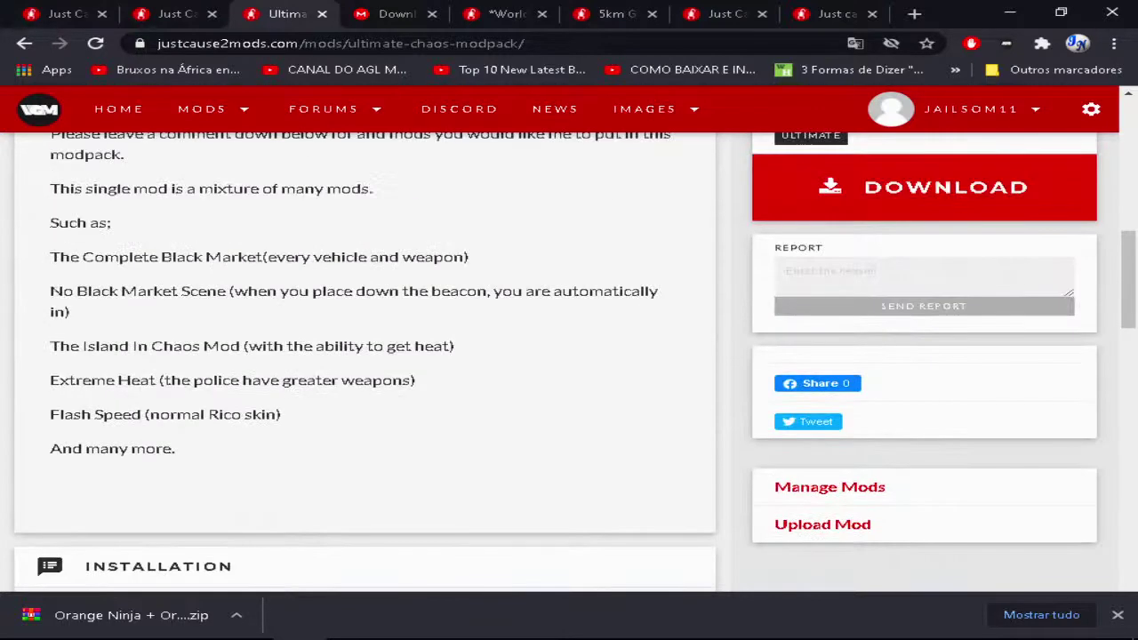
scroll(364, 356, up, 3)
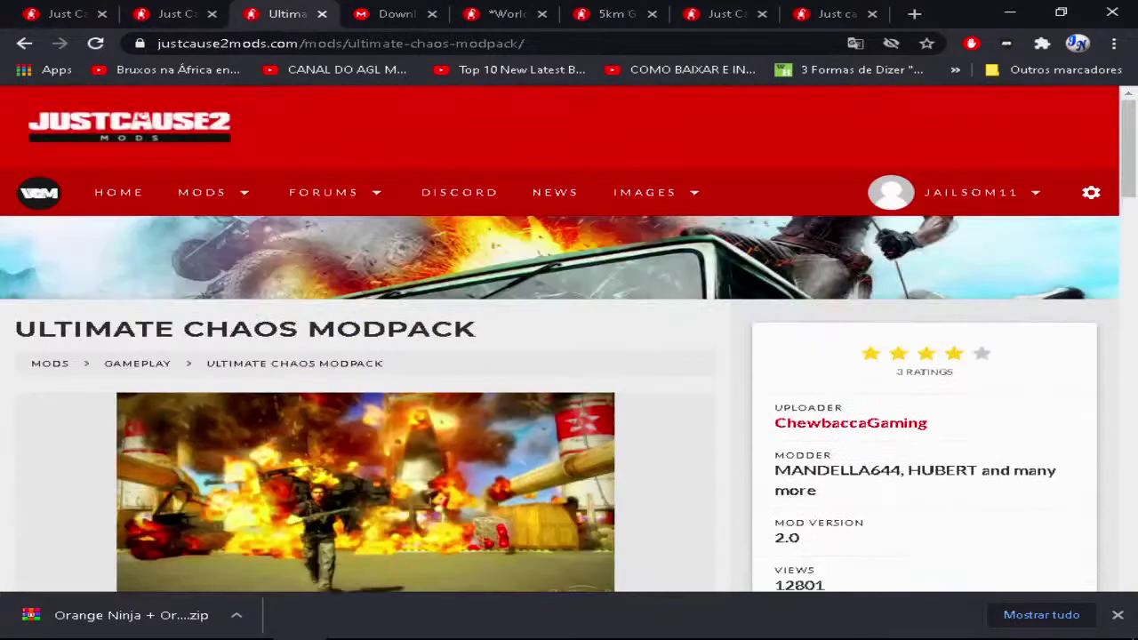
scroll(365, 355, down, 12)
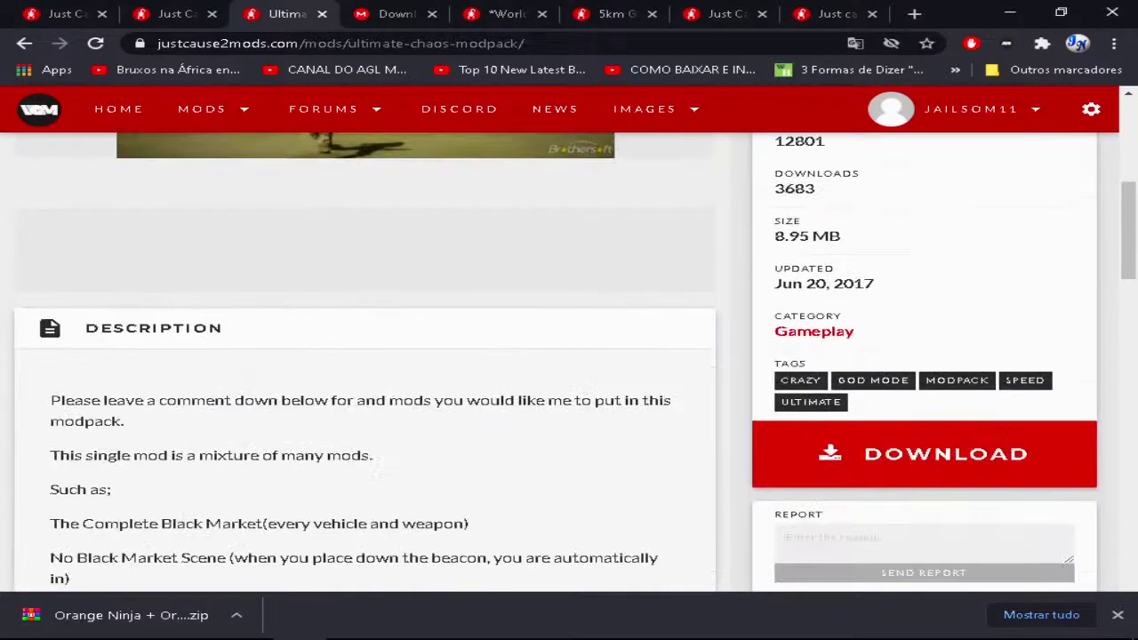
scroll(364, 355, up, 5)
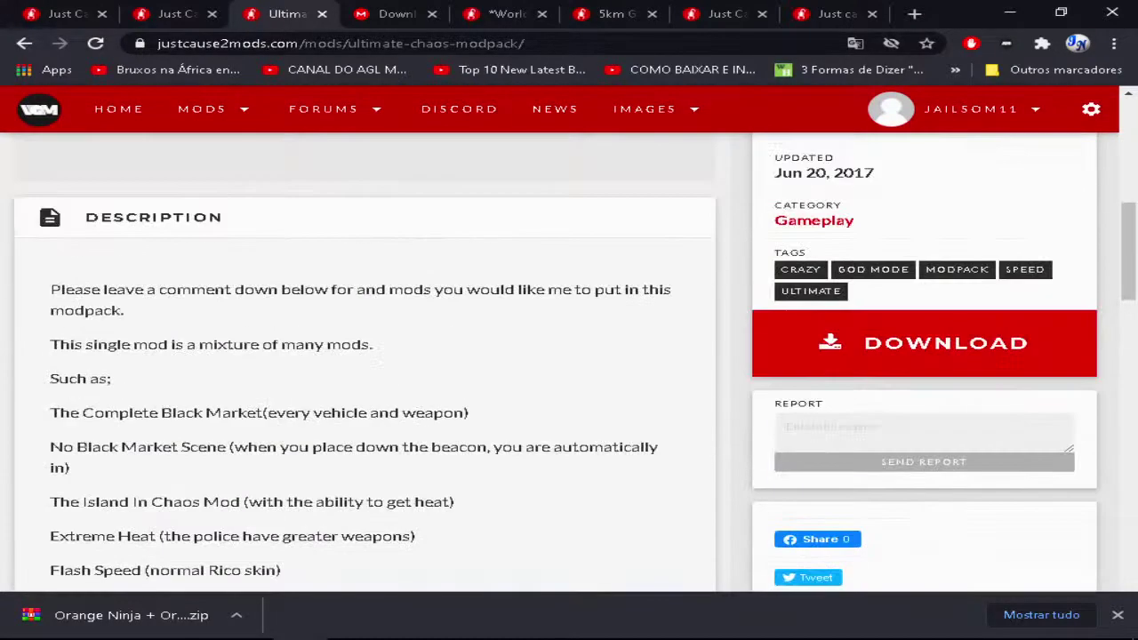
Step: Close the MEGA download page and return to the top of the Ultimate Chaos Modpack page
click(166, 15)
scroll(364, 356, up, 1)
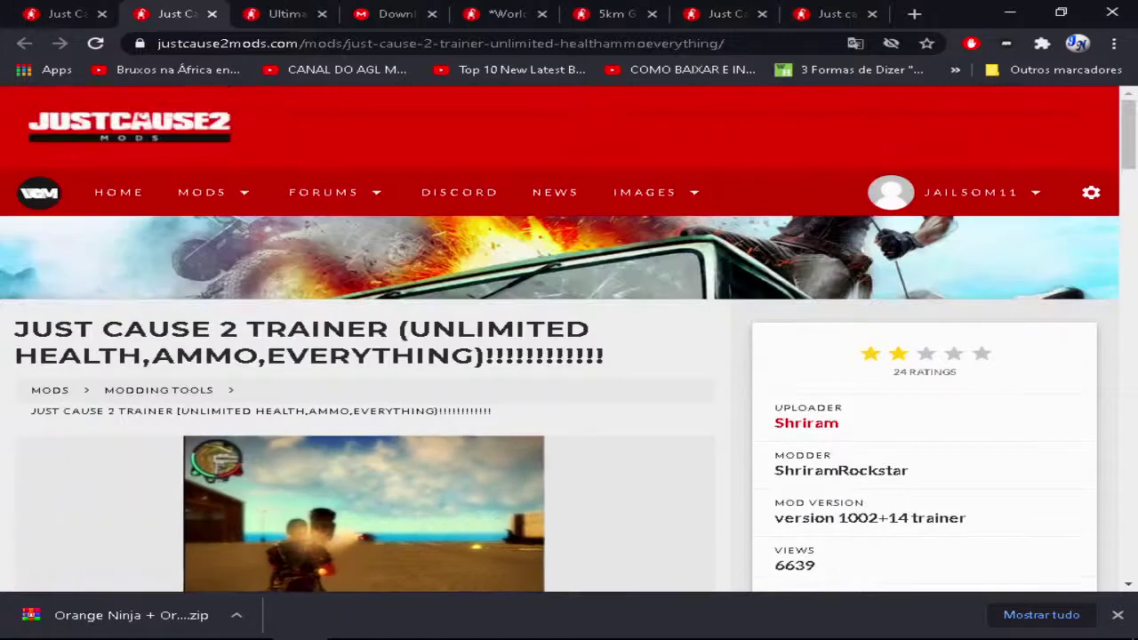
click(397, 15)
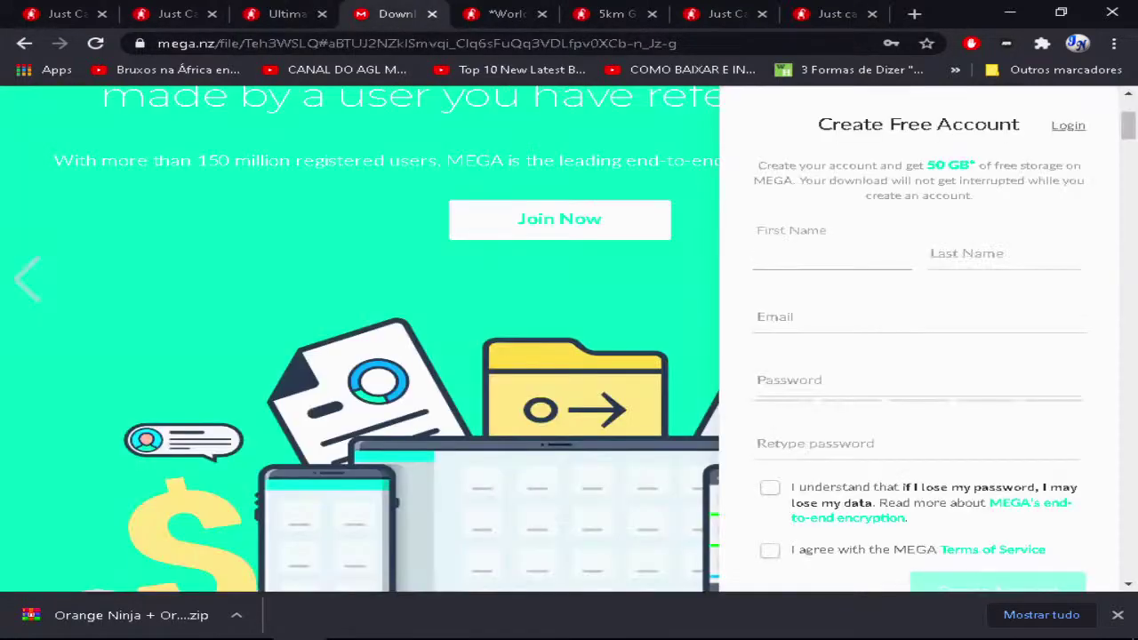
key(ctrl+w)
key(ctrl+shift+Tab)
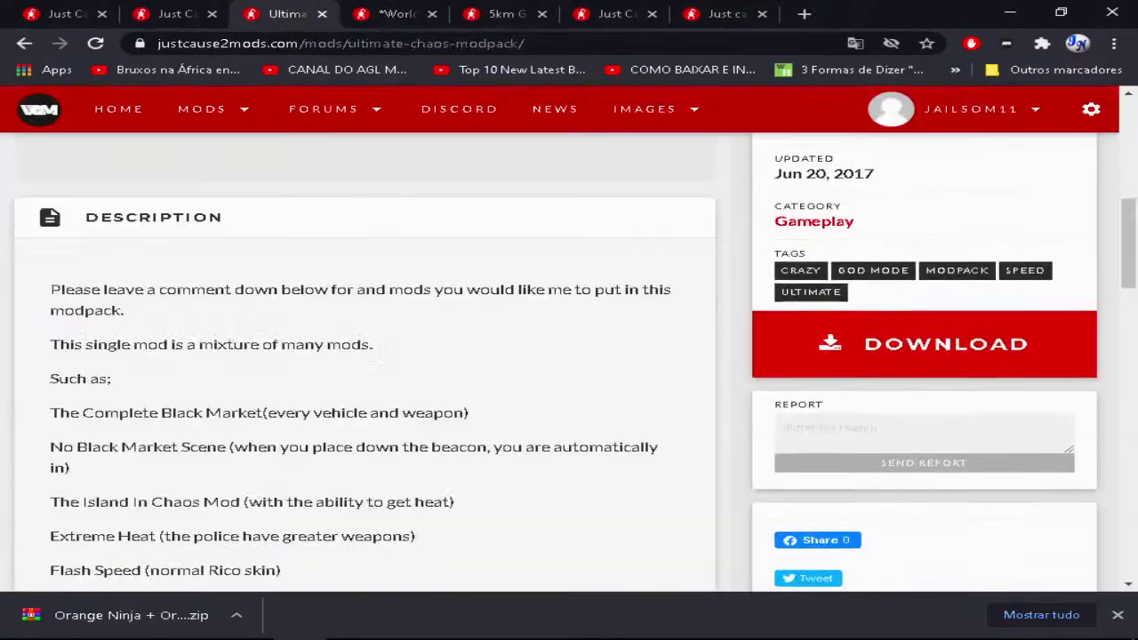
scroll(560, 347, up, 7)
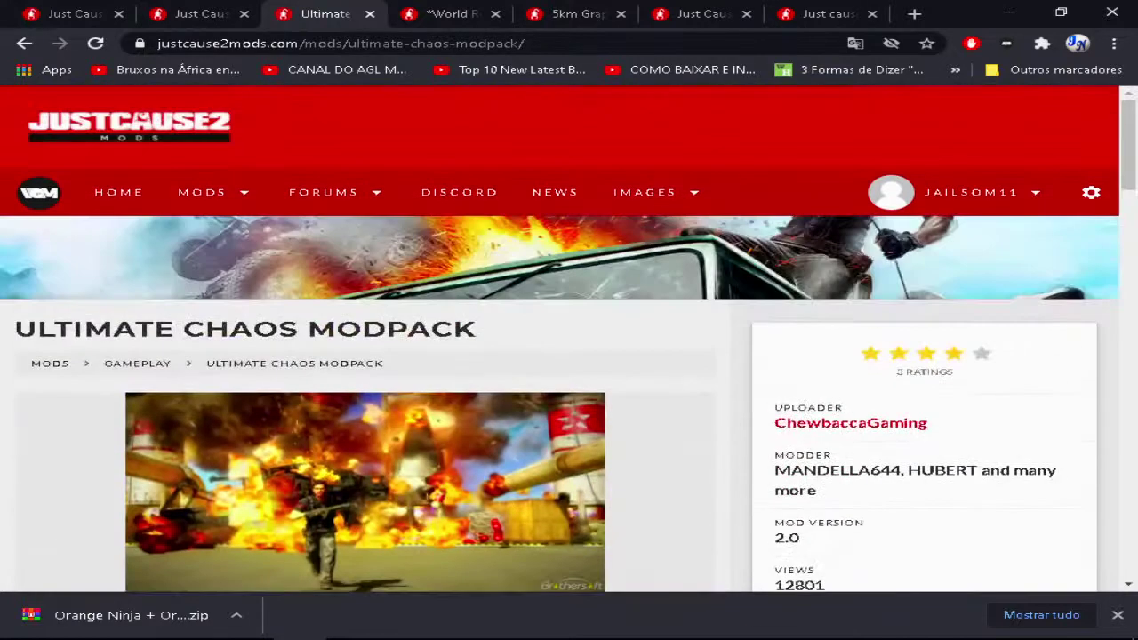
scroll(560, 347, down, 2)
scroll(561, 347, up, 2)
Step: Download the World Record Insane Grapple mod archive and save it in the Just Cause 2 dropzone folder
key(ctrl+Tab)
scroll(569, 338, down, 1)
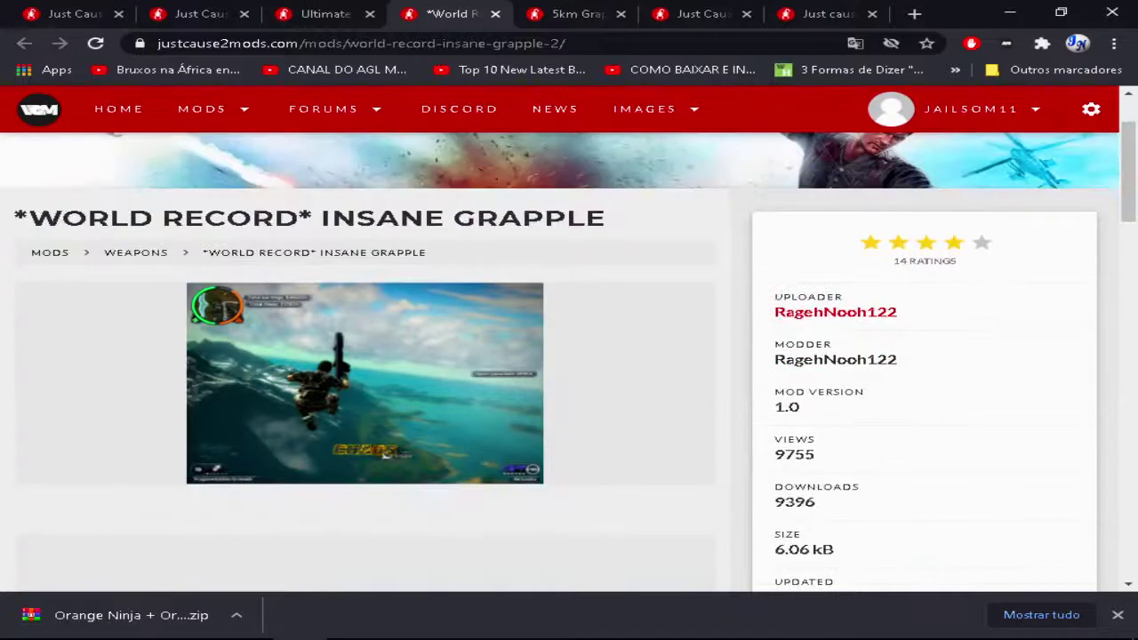
mouse_move(605, 218)
mouse_down()
mouse_move(14, 218)
mouse_move(586, 217)
mouse_up()
scroll(570, 356, down, 3)
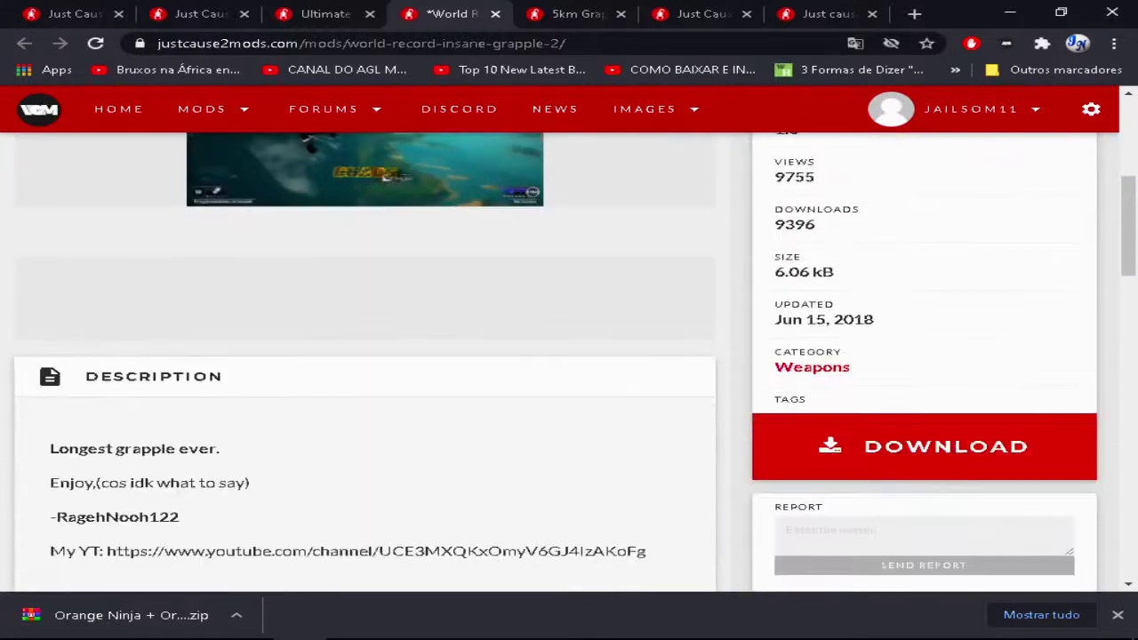
scroll(364, 355, down, 1)
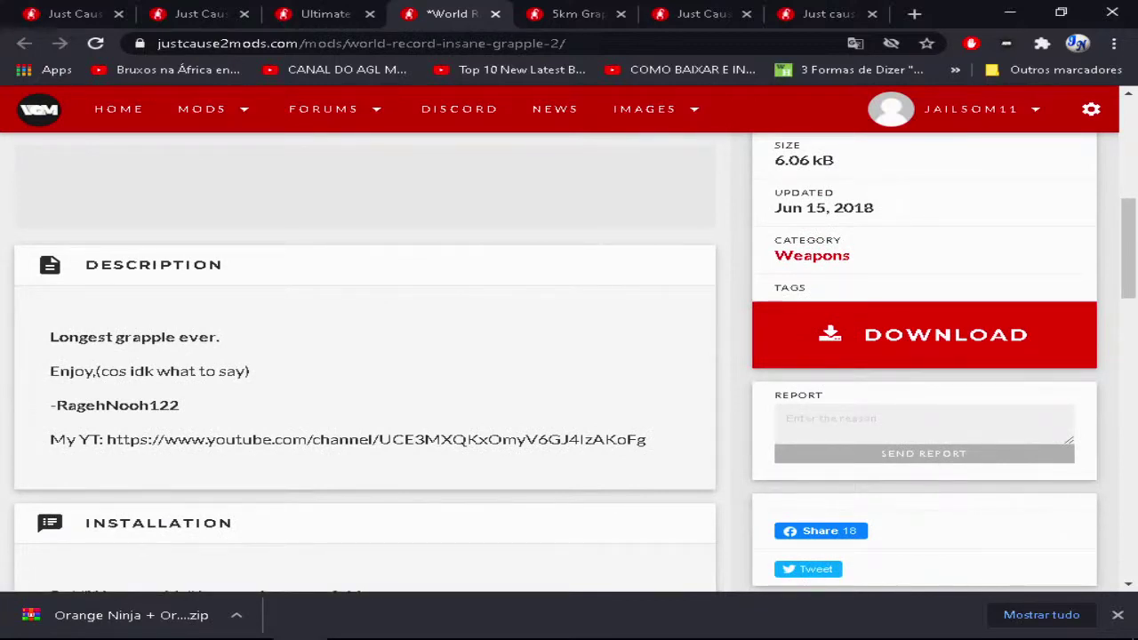
key(F5)
click(1118, 616)
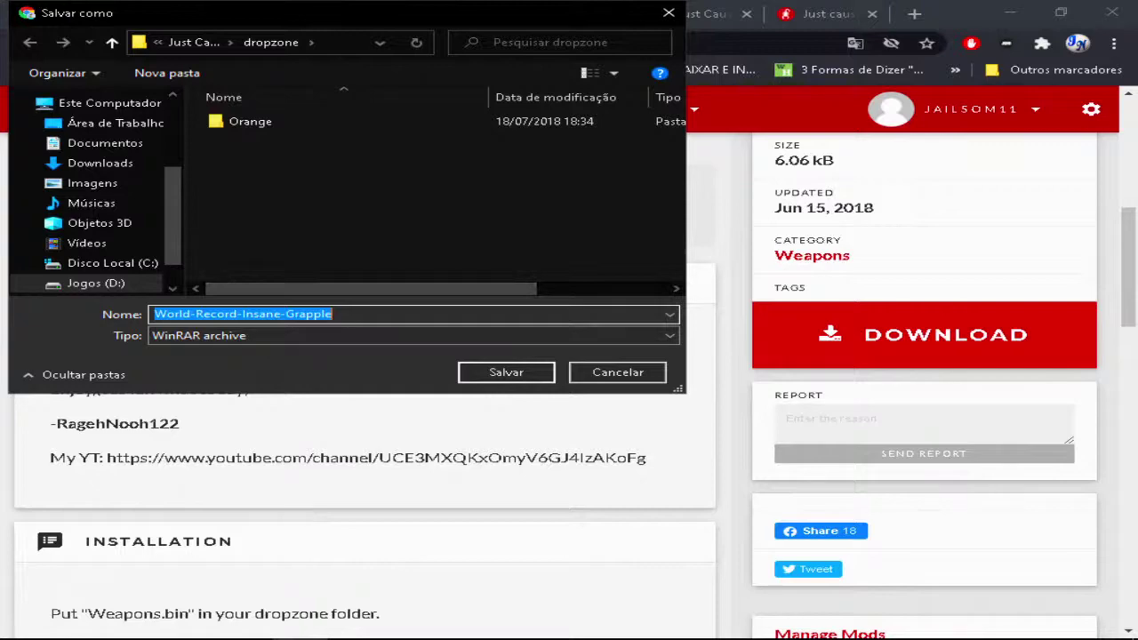
click(507, 373)
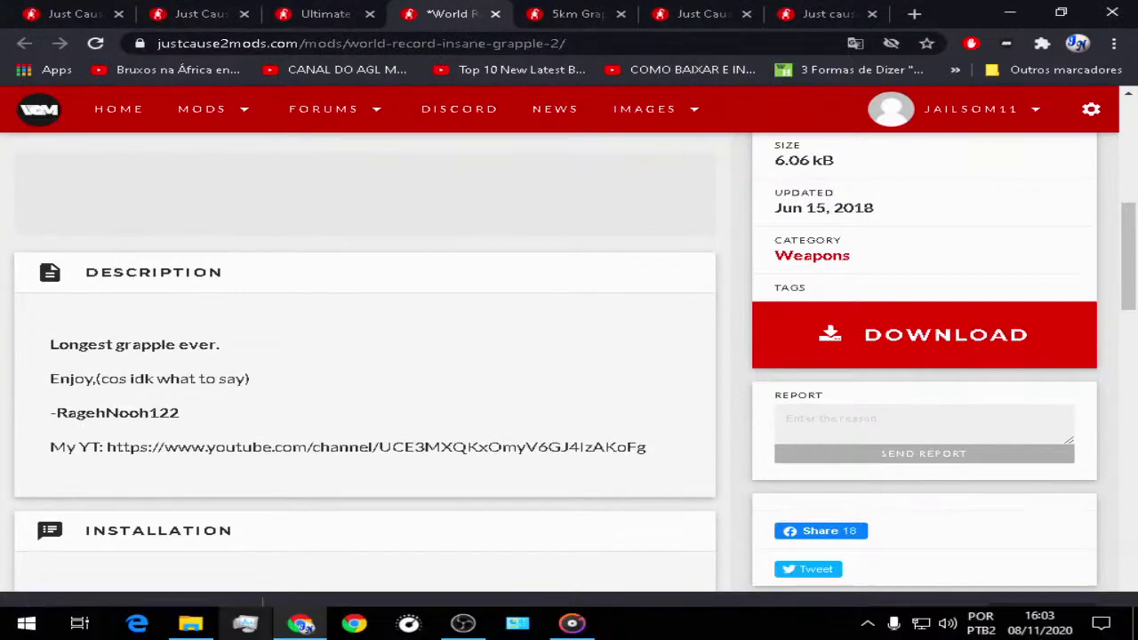
Step: Switch to File Explorer and open the dropzone folder inside Just Cause 2 on the Jogos (D:) drive
click(190, 625)
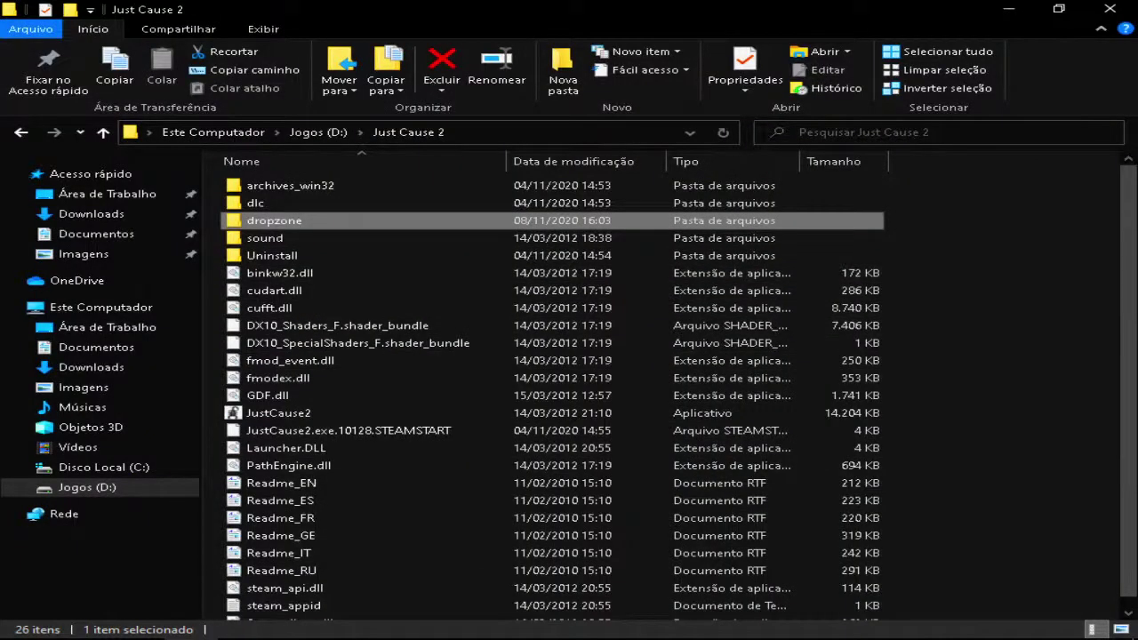
click(318, 131)
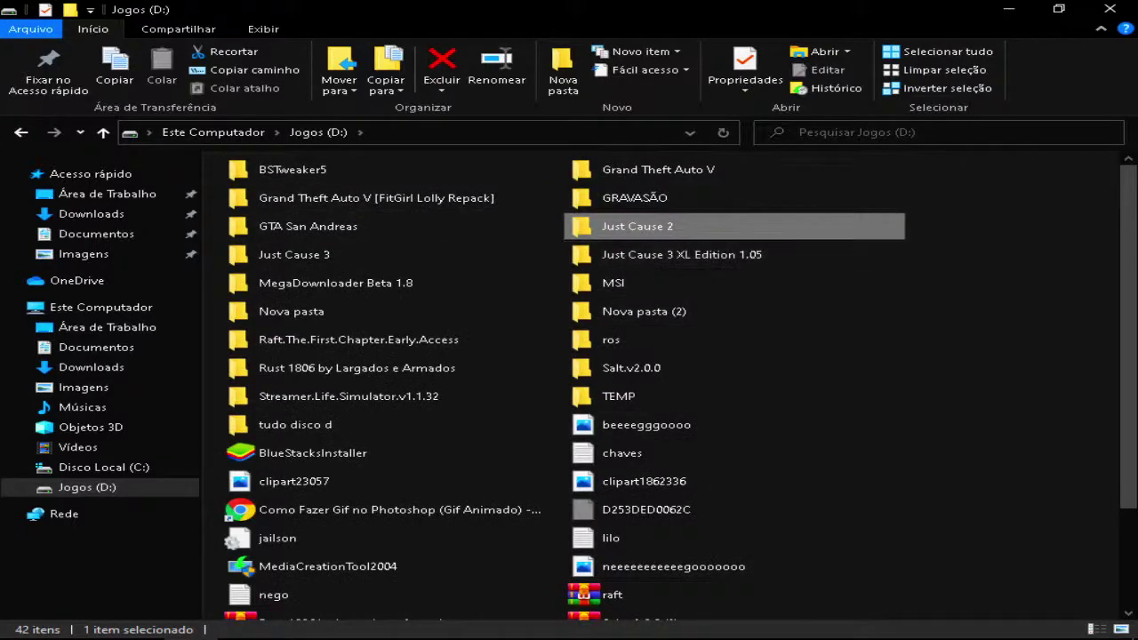
double_click(638, 226)
double_click(271, 220)
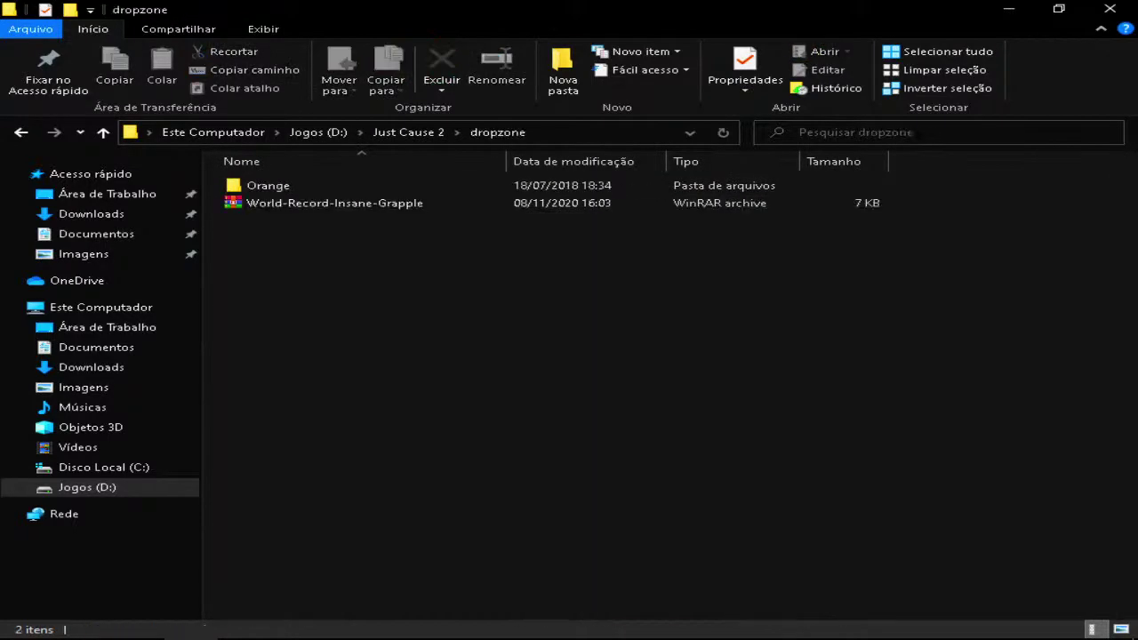
Step: Extract the World-Record-Insane-Grapple archive directly into the dropzone folder and delete the archive
mouse_move(352, 246)
mouse_down()
mouse_move(413, 197)
mouse_move(394, 215)
mouse_up()
right_click(377, 205)
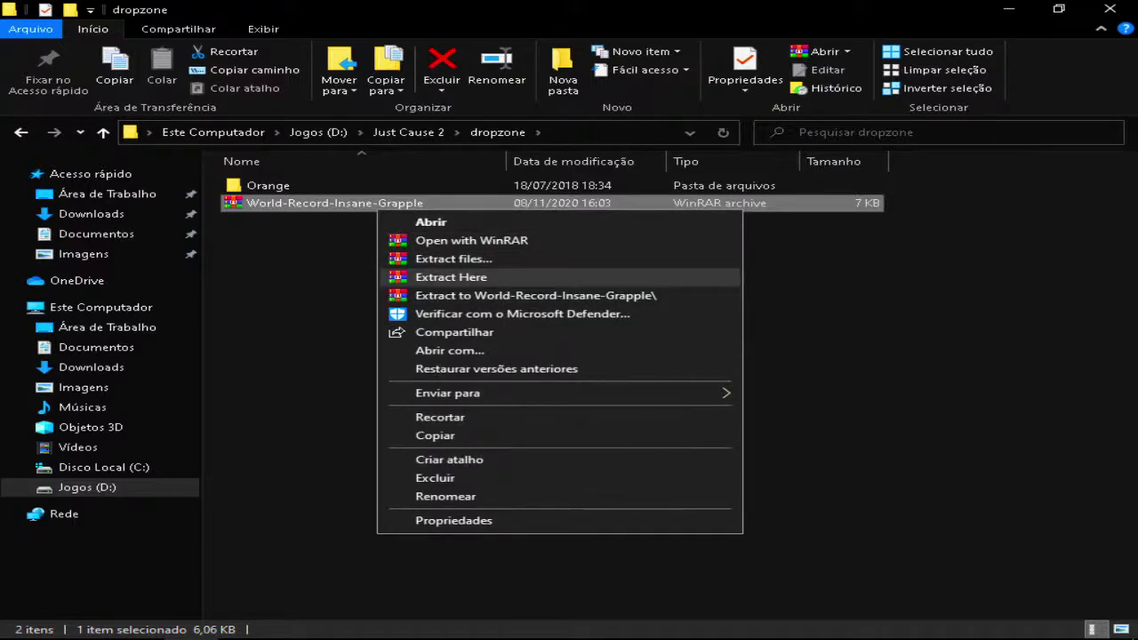
click(451, 277)
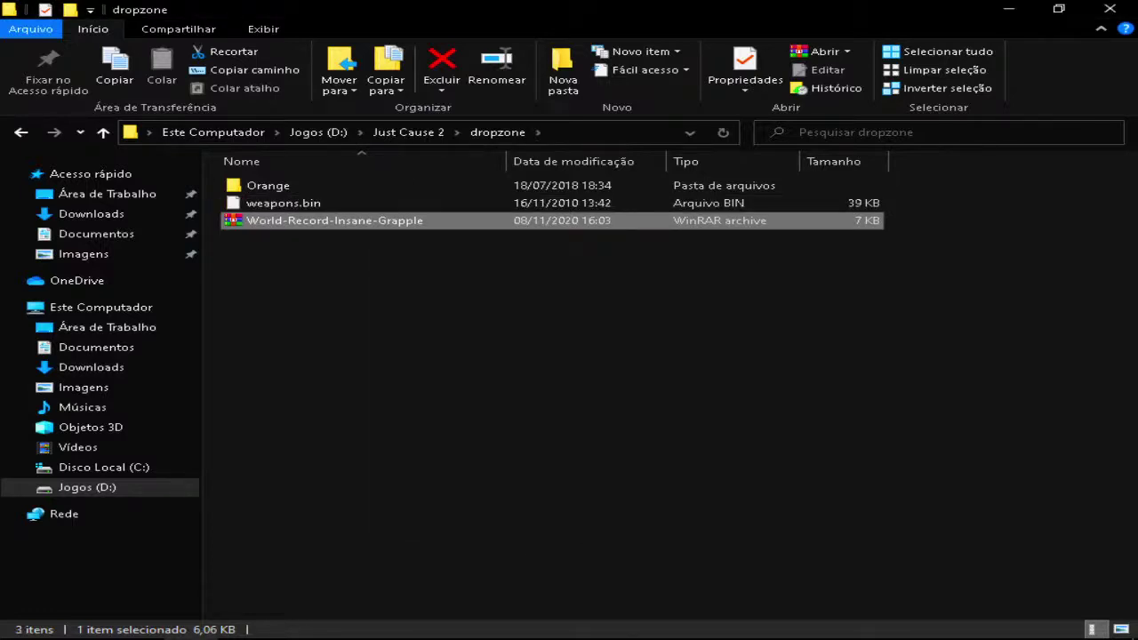
right_click(308, 222)
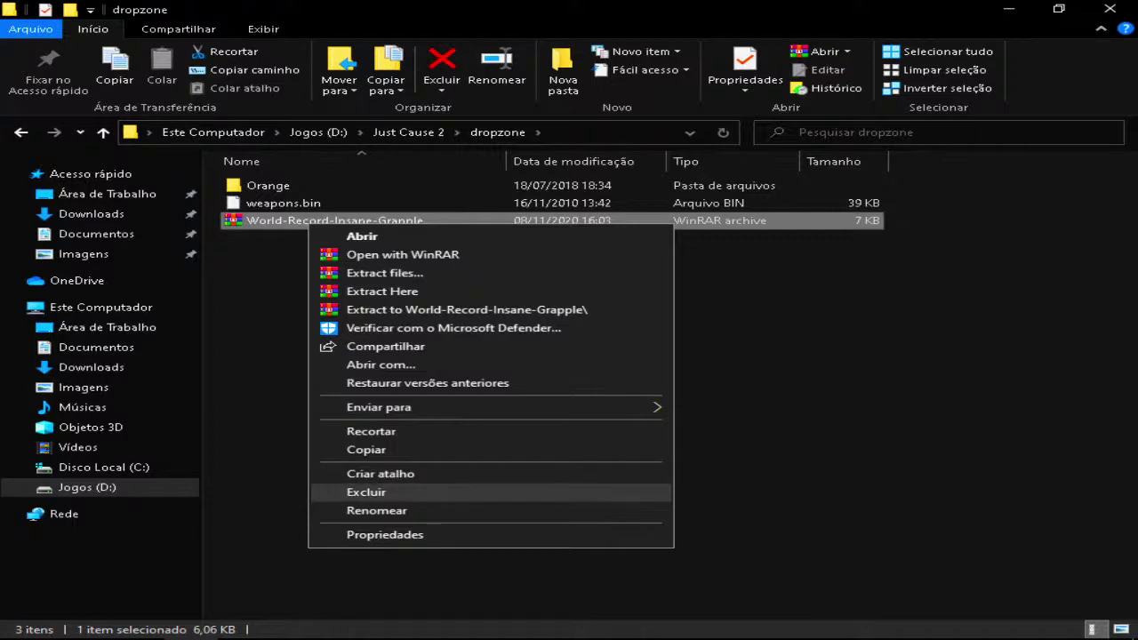
click(367, 492)
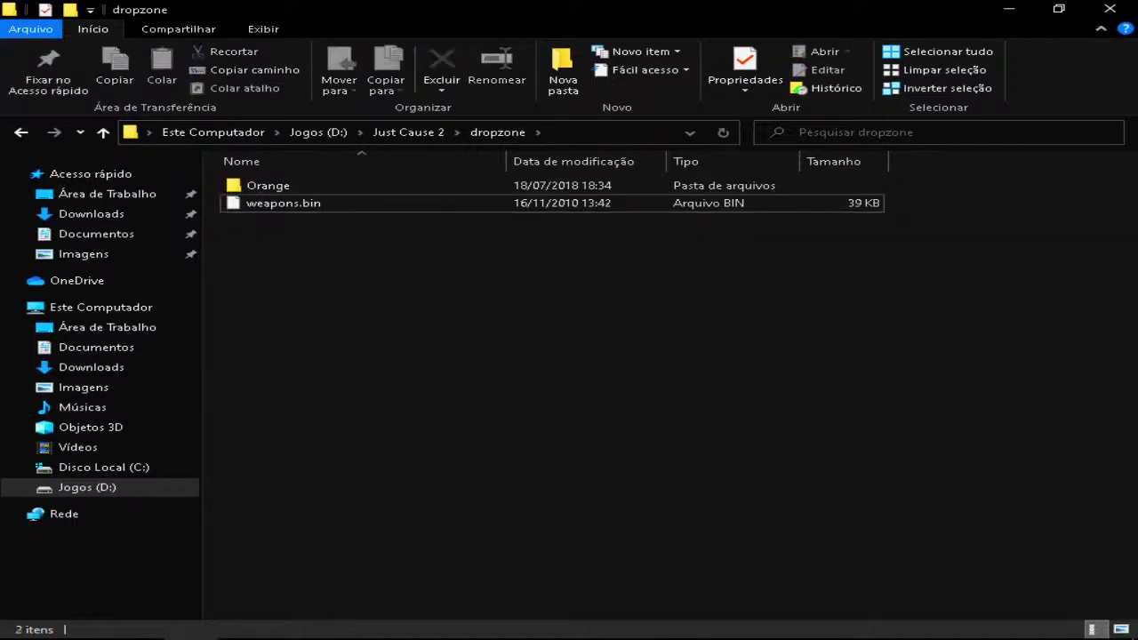
Step: Launch JustCause2 from the game's main folder and load the latest autosave
mouse_move(463, 637)
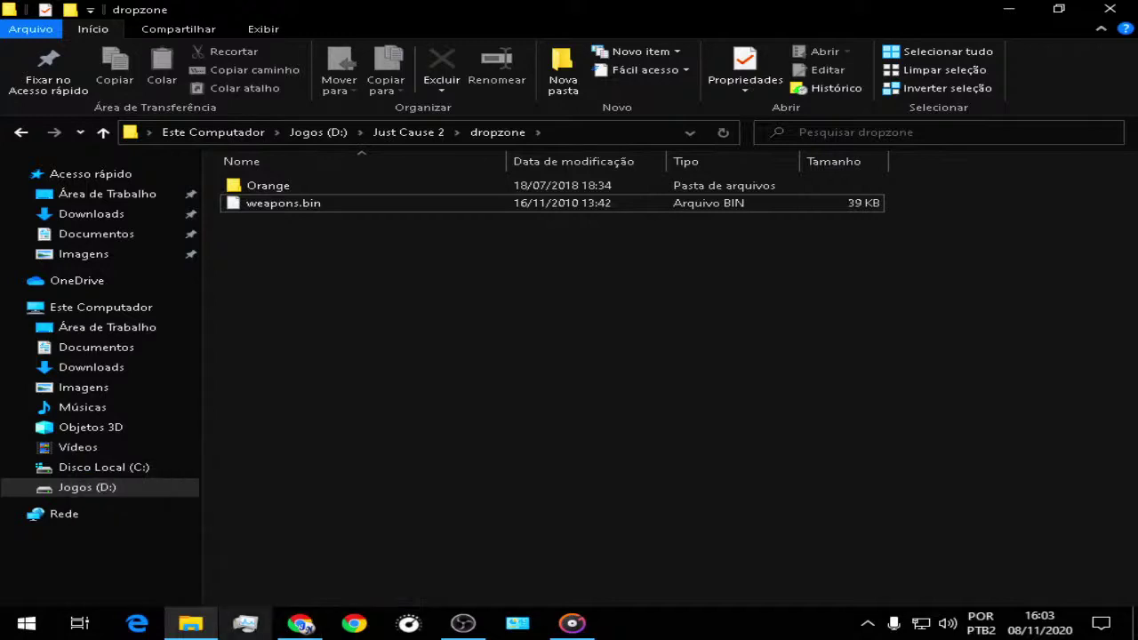
mouse_move(190, 624)
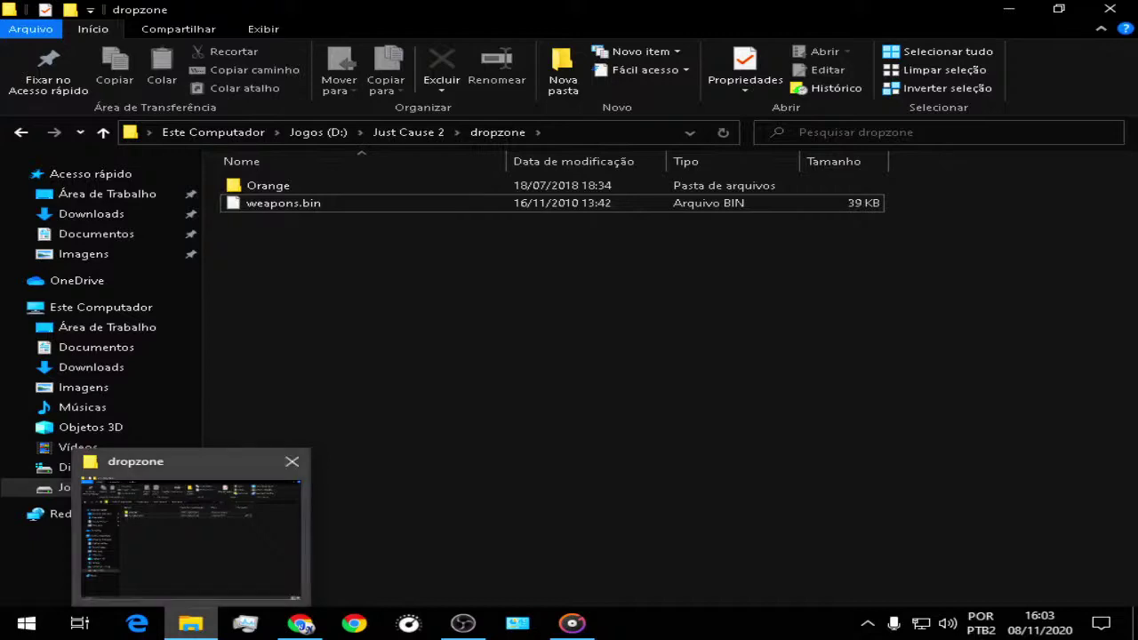
click(408, 131)
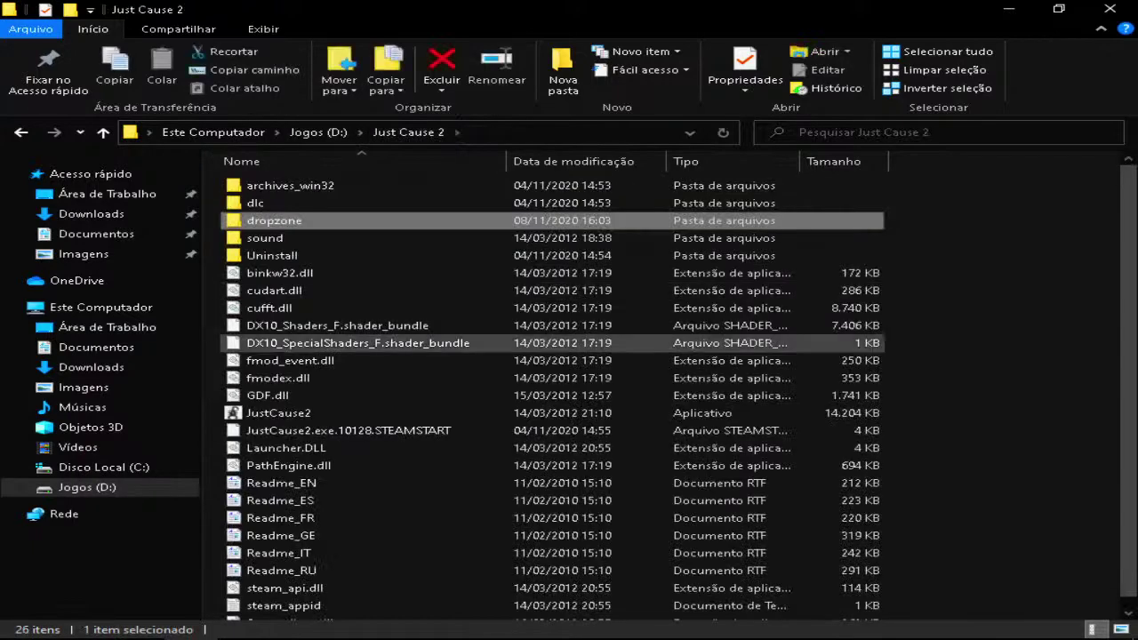
click(278, 400)
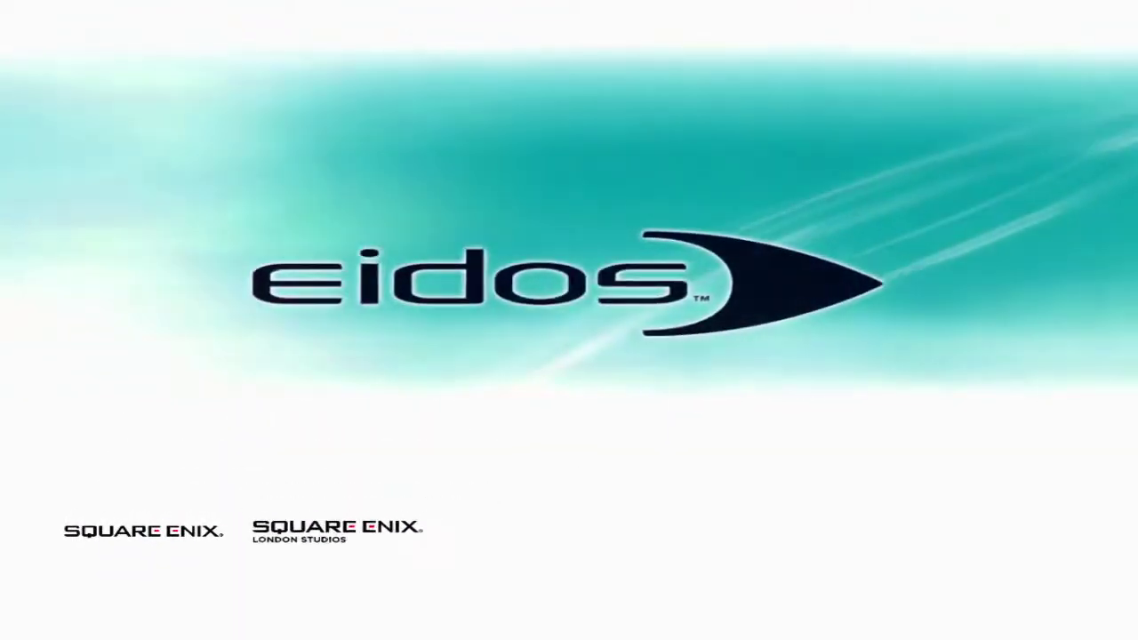
key(Return)
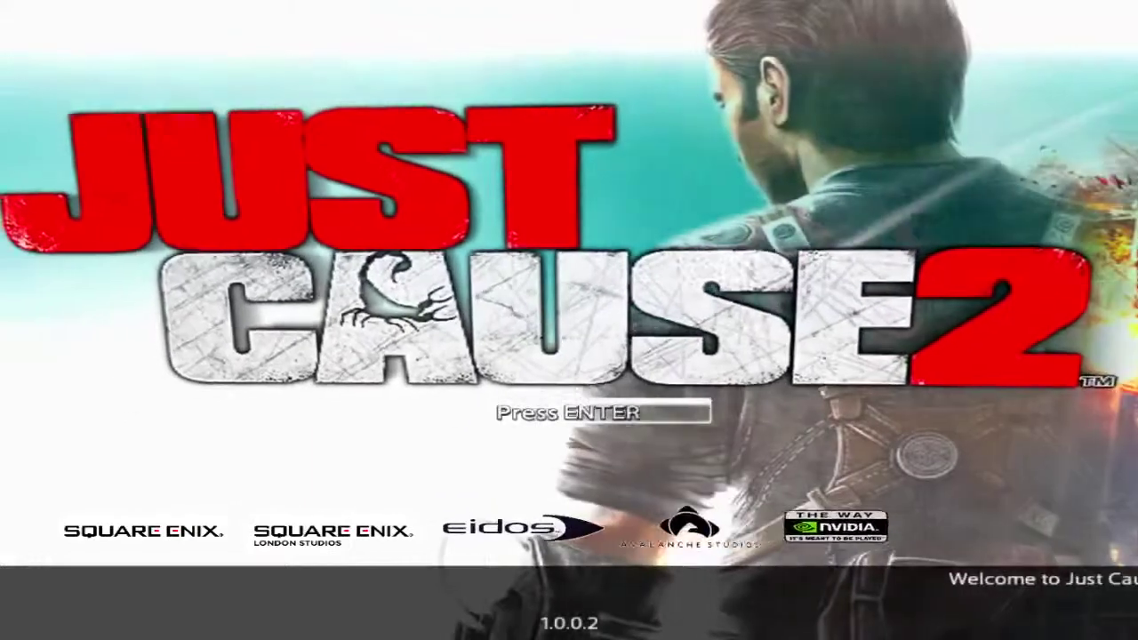
key(Return)
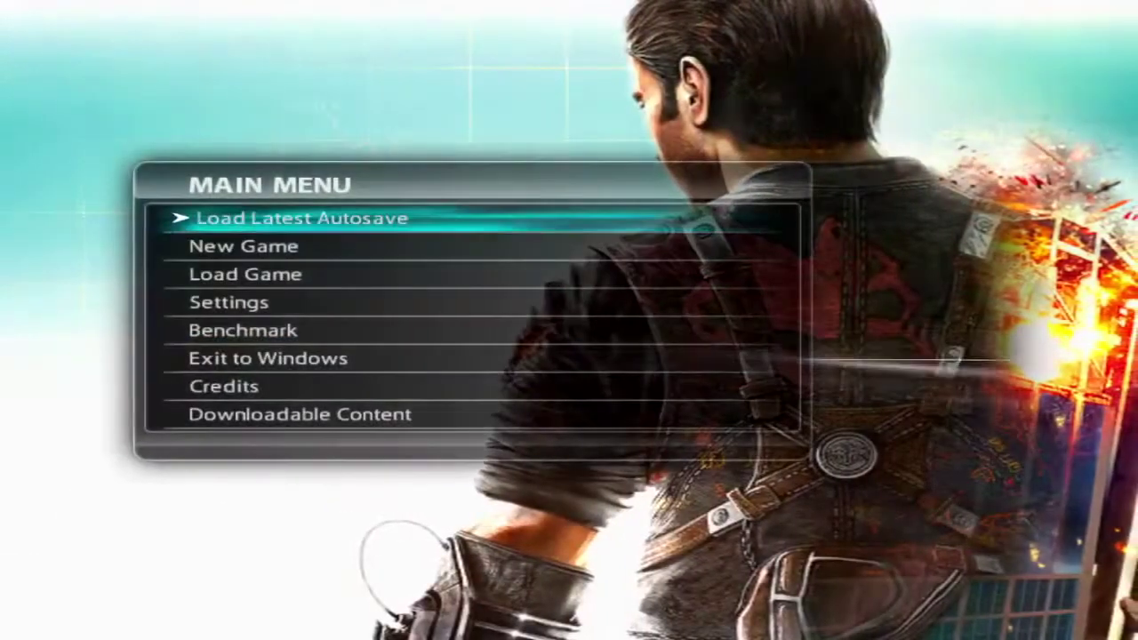
key(Return)
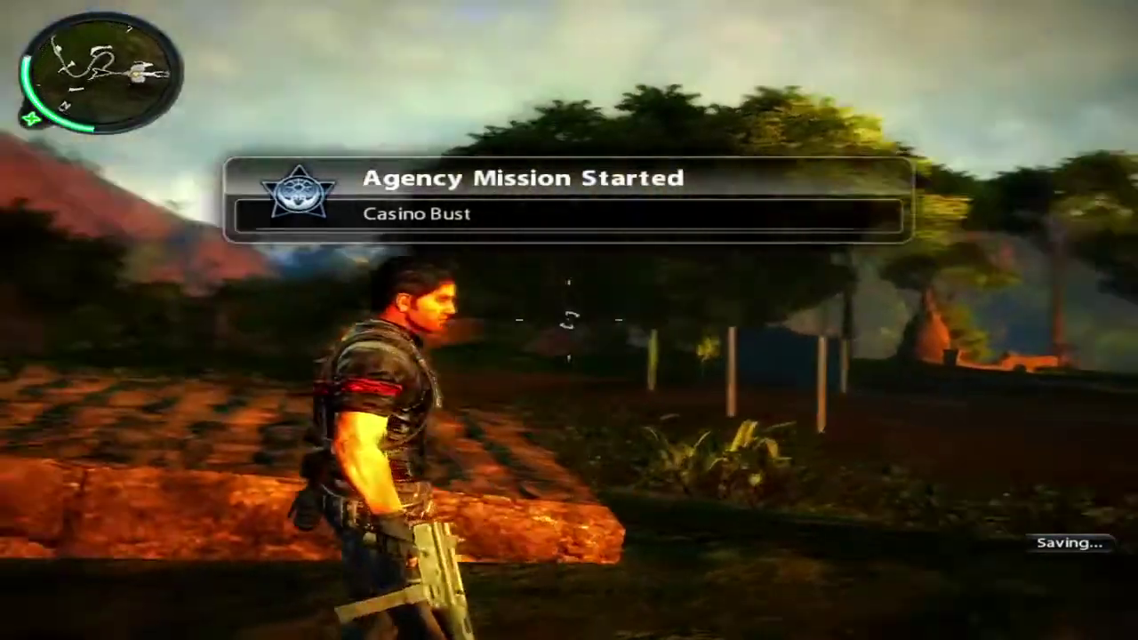
Step: Test the grapple mod on the tall stone statue, opening the parachute in the air and closing it again
key(w)
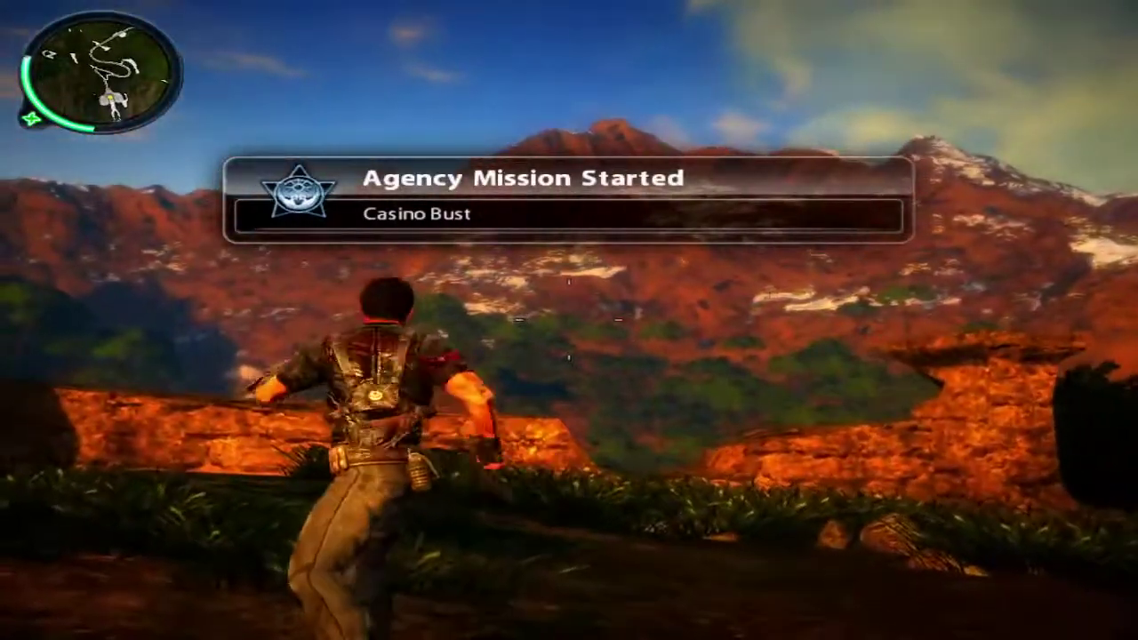
key(a)
key(w)
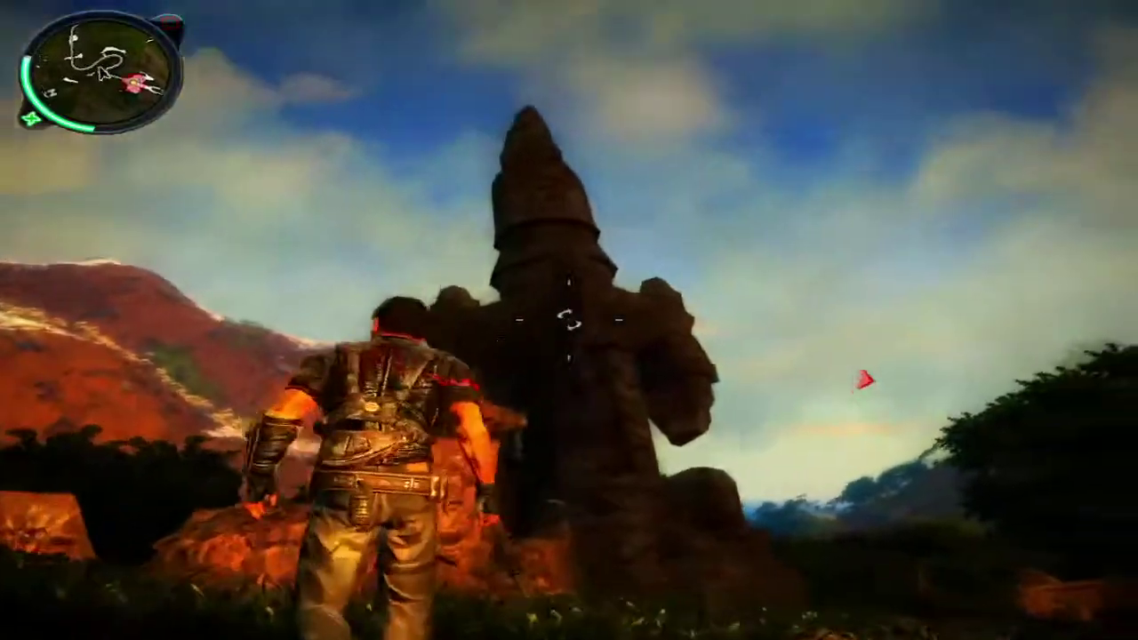
key(f)
key(space)
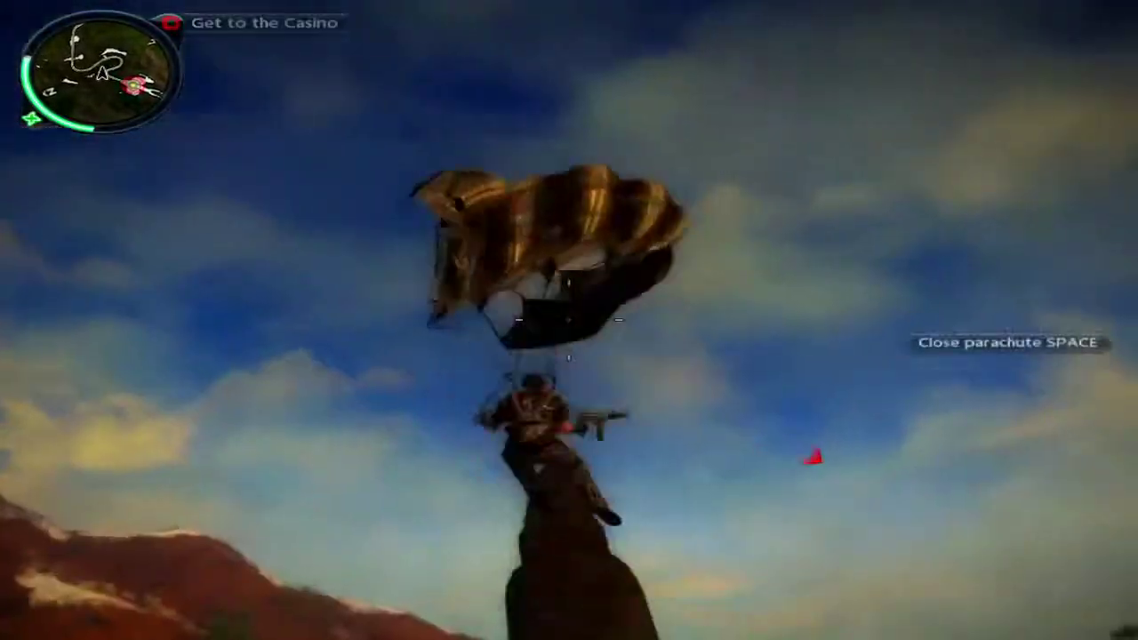
key(space)
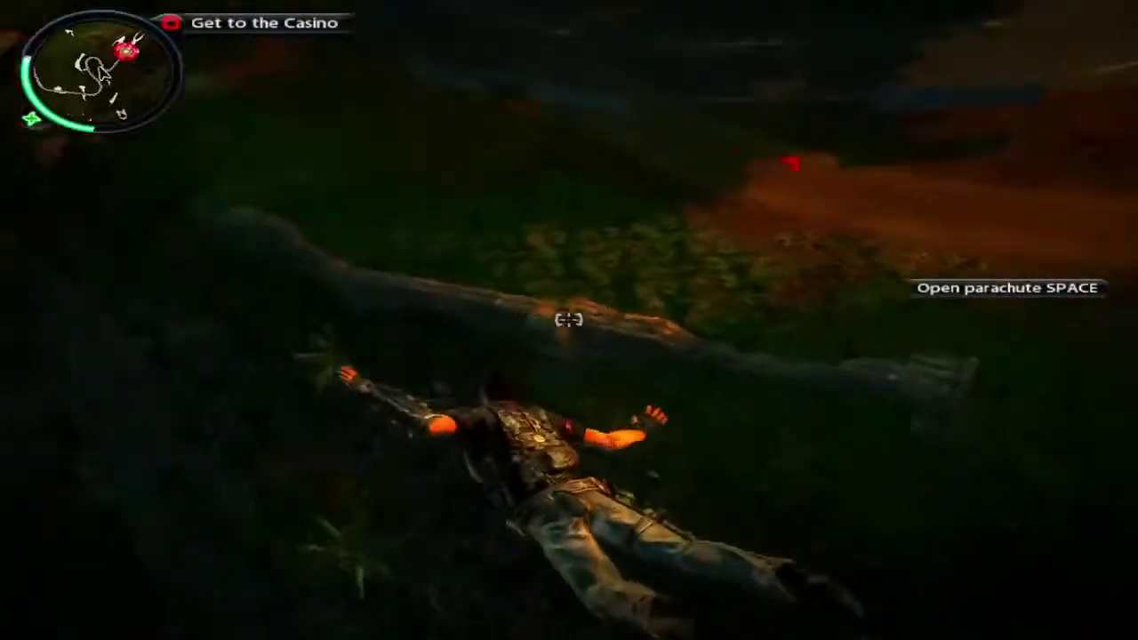
Step: Land the character by the road and fire the grapple at targets in the direction of the Casino
click(569, 320)
key(w)
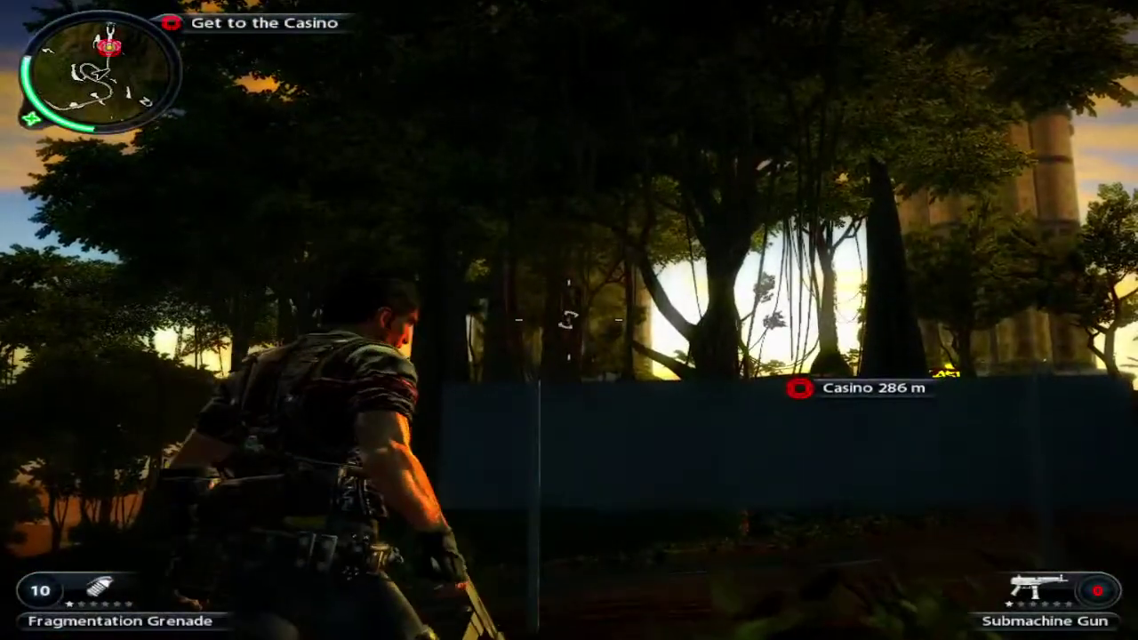
key(d)
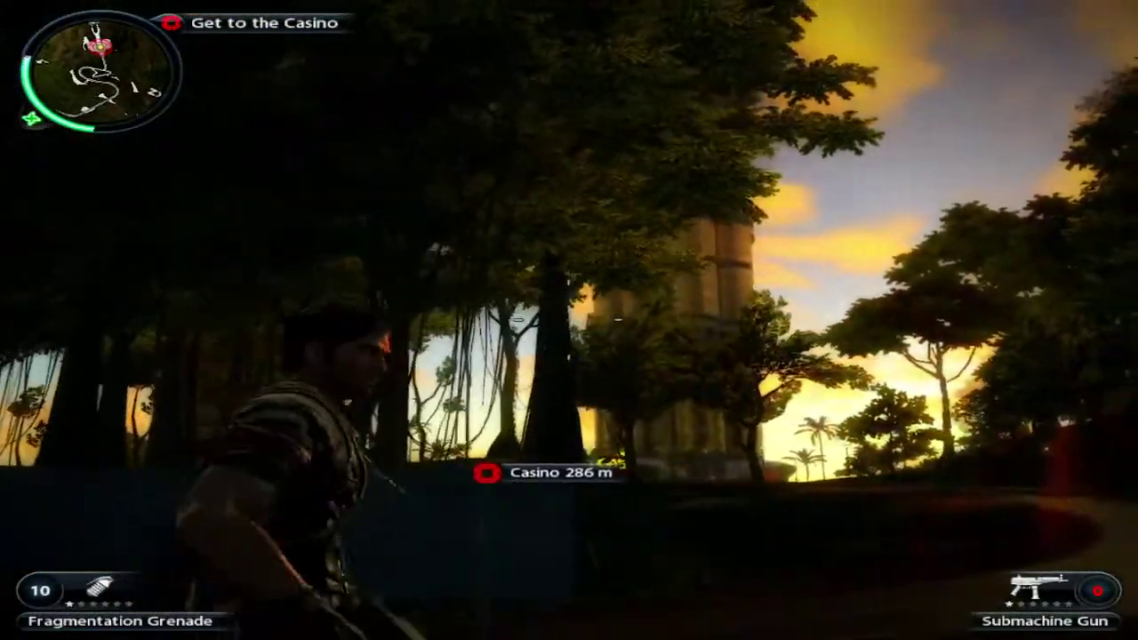
key(w)
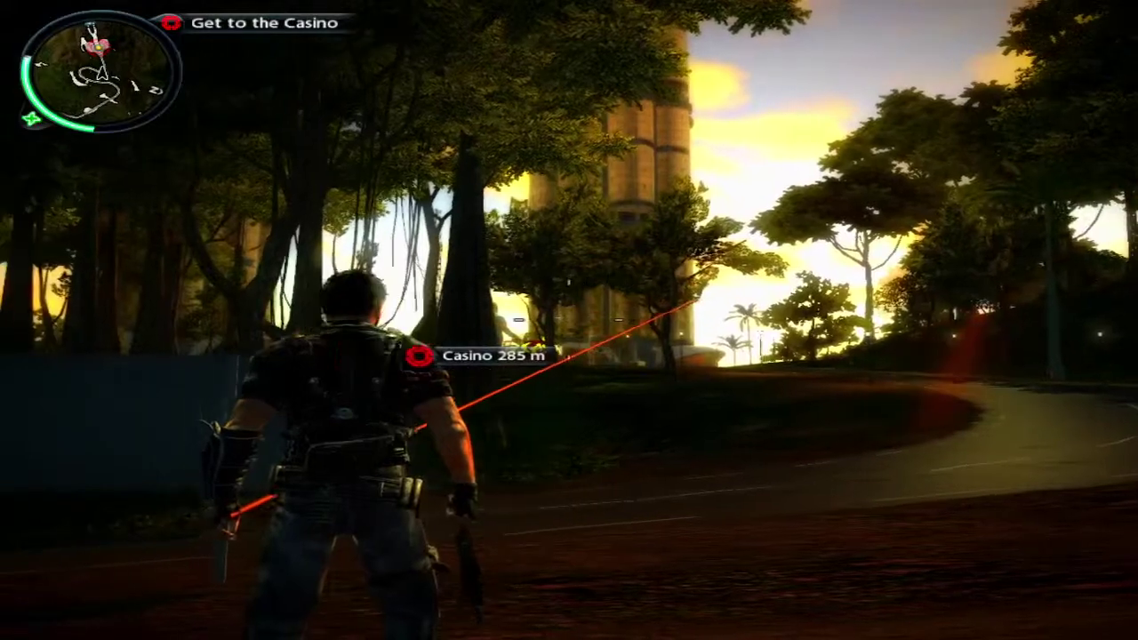
key(d)
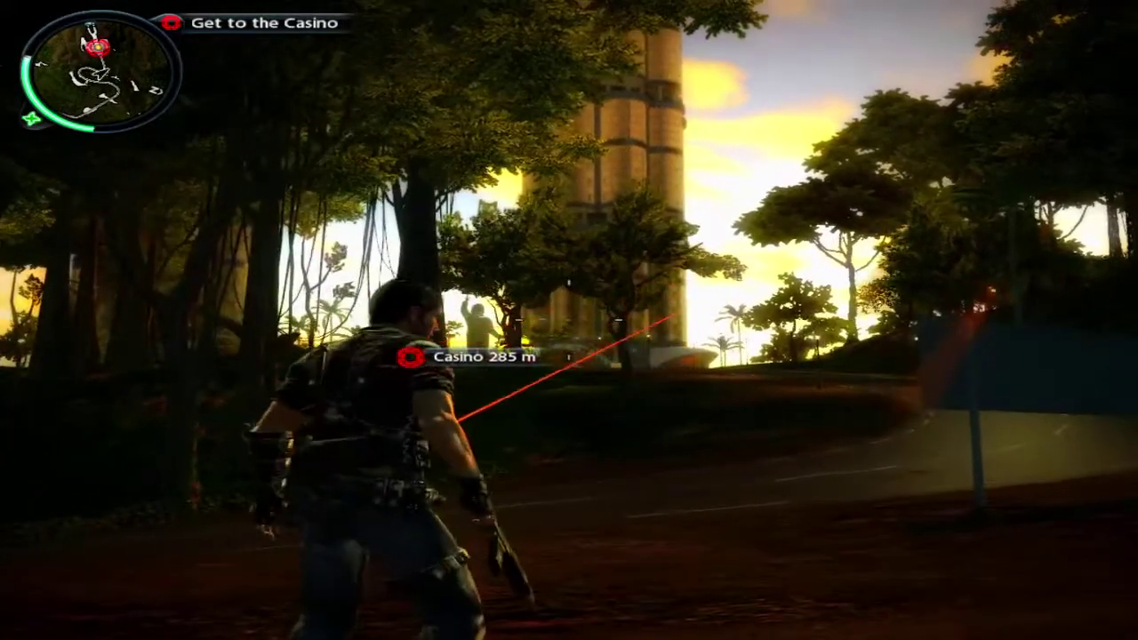
key(a)
key(d)
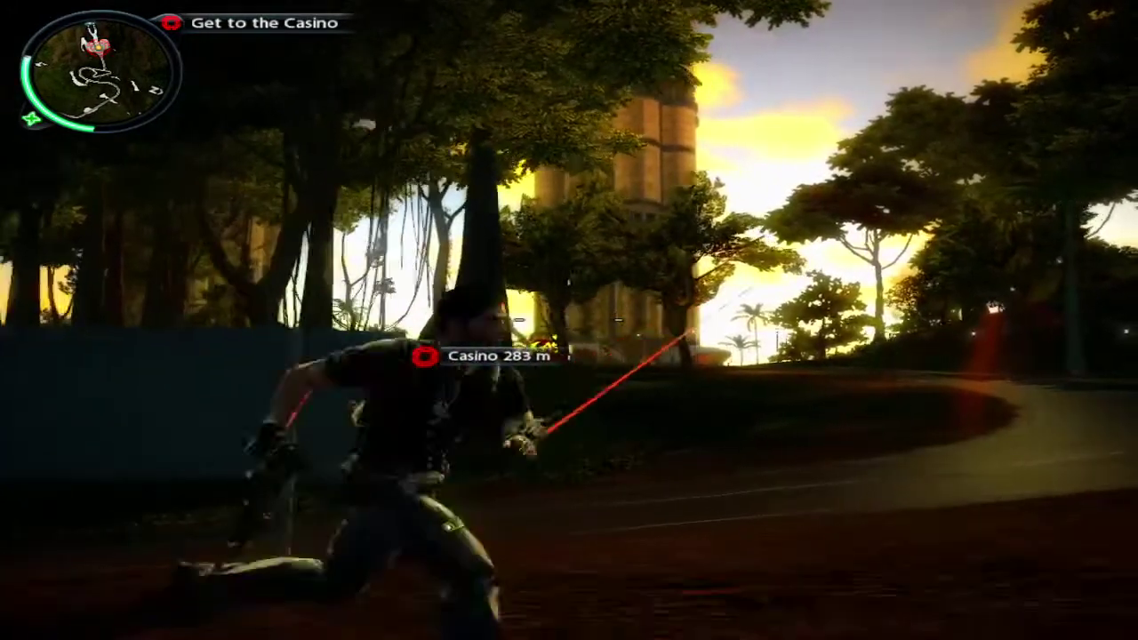
key(a)
key(f)
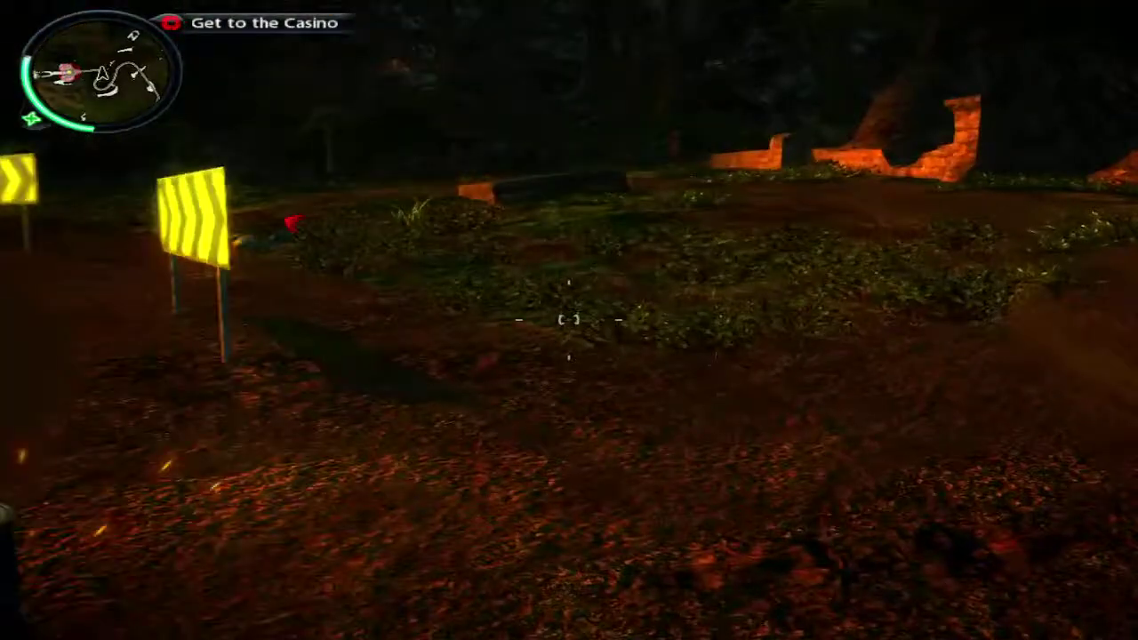
Step: Move around the clearing facing the stone ruins and fire the grapple at the walls and the dirt track
key(w)
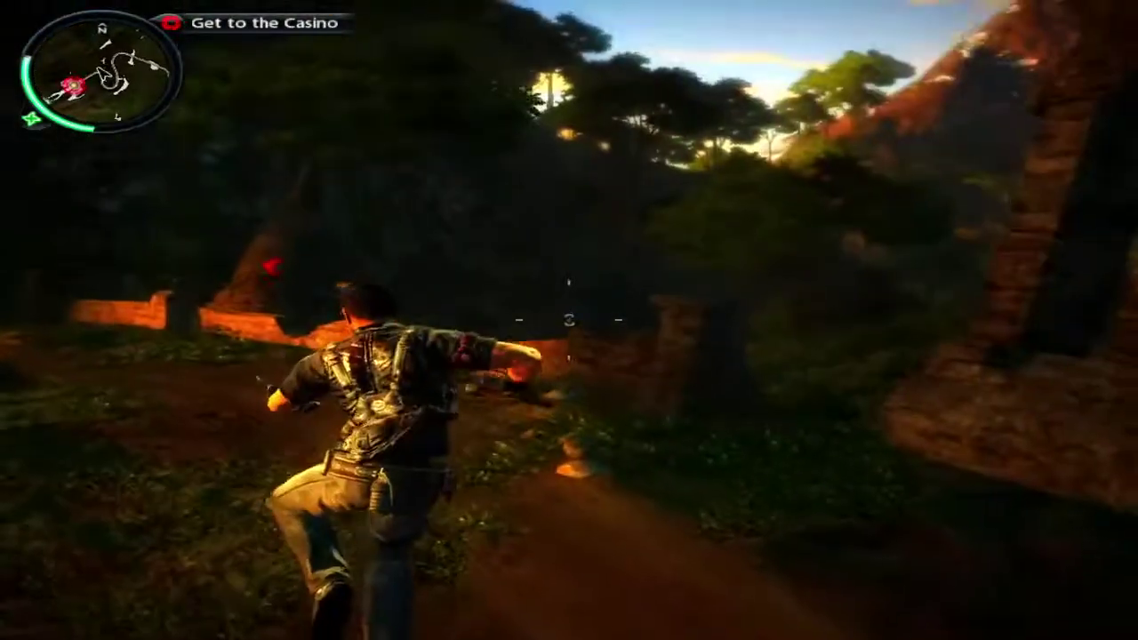
key(w)
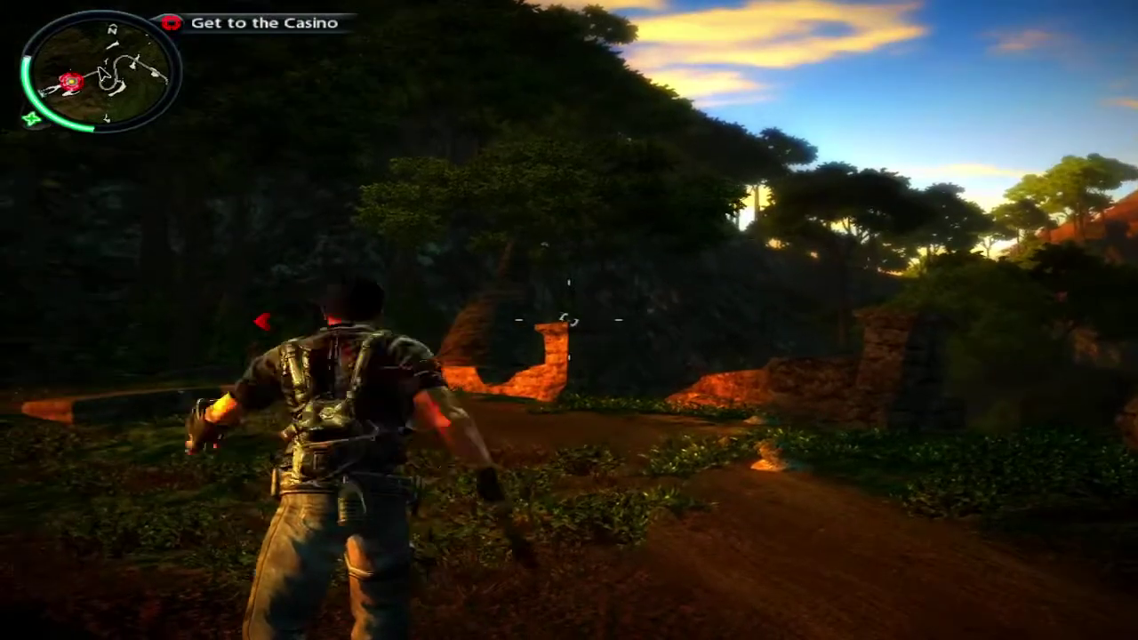
key(f)
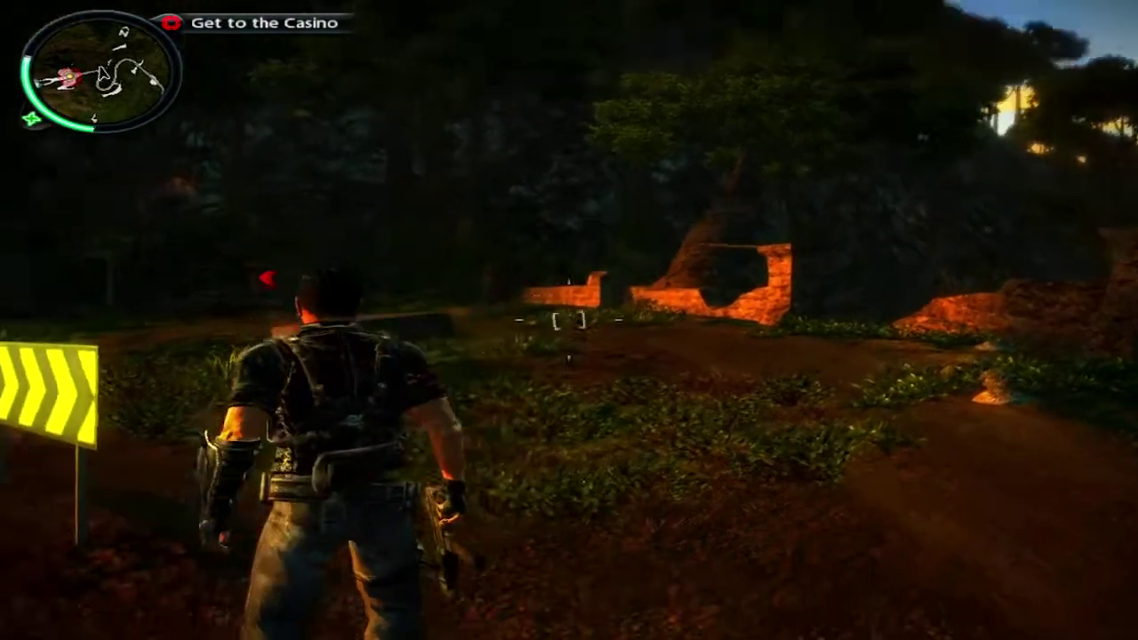
key(f)
key(w)
key(f)
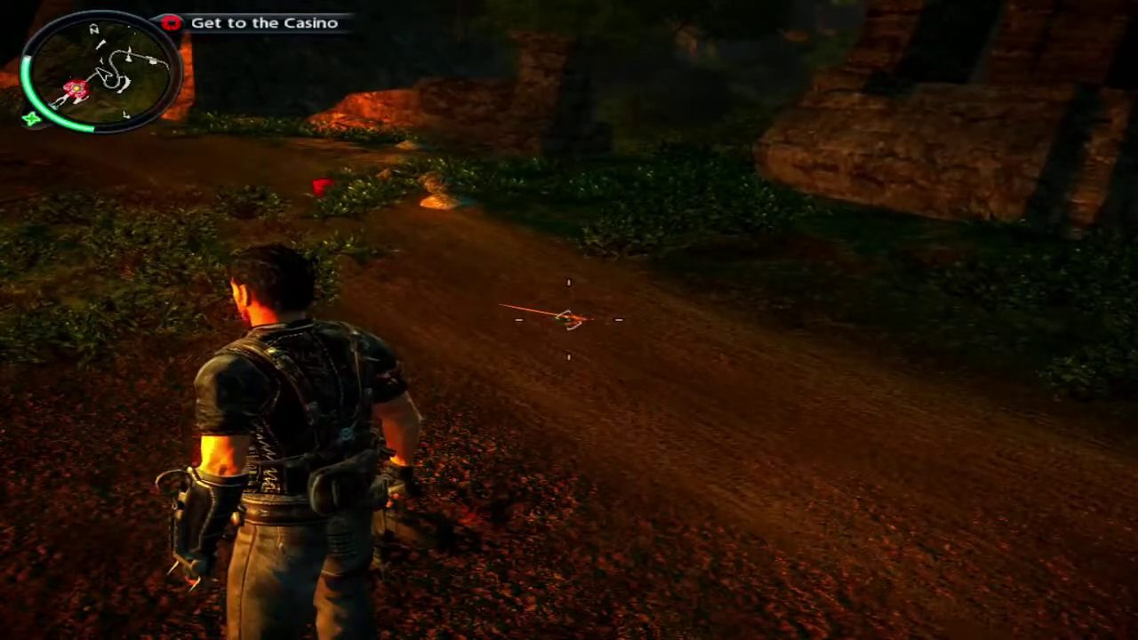
Step: Throw a fragmentation grenade in the clearing by the ruins and run away from the explosion
click(569, 320)
key(g)
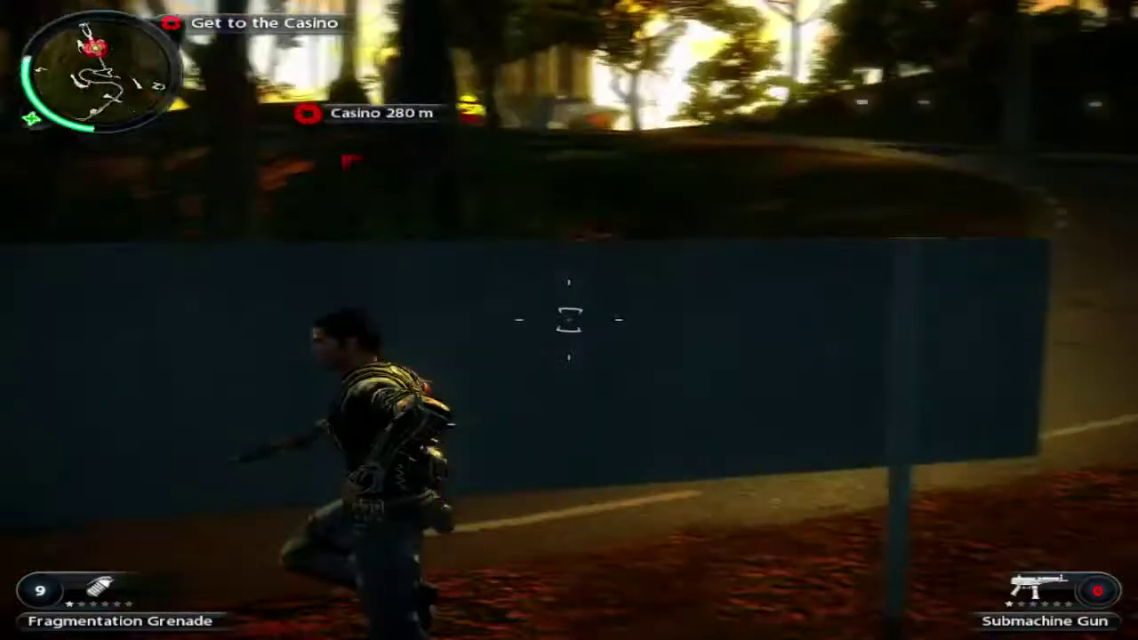
key(w)
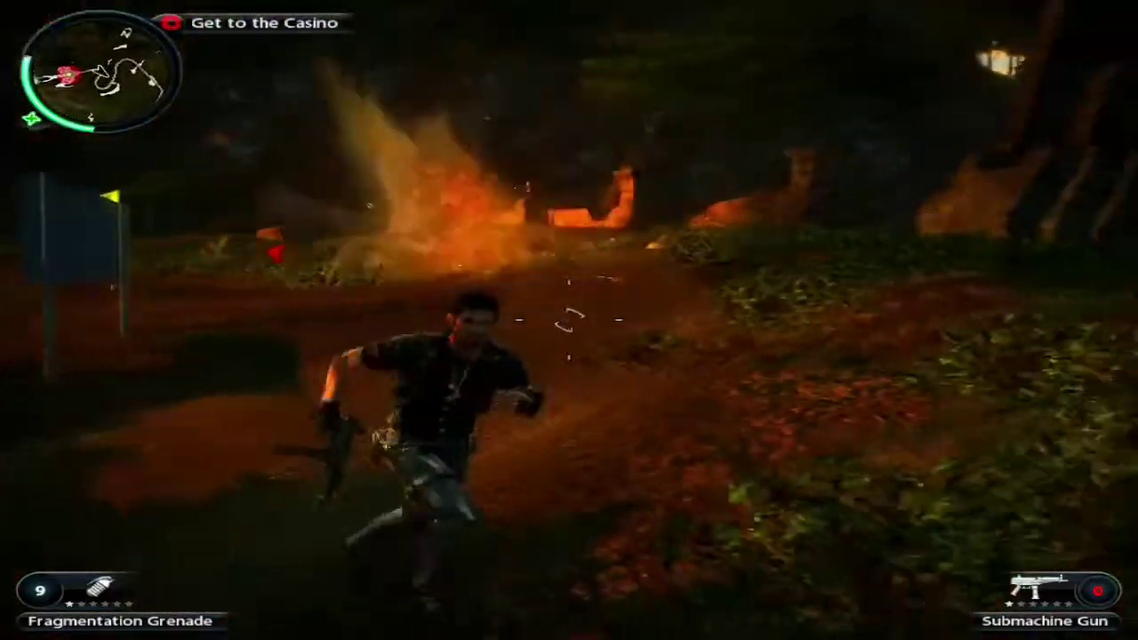
key(w)
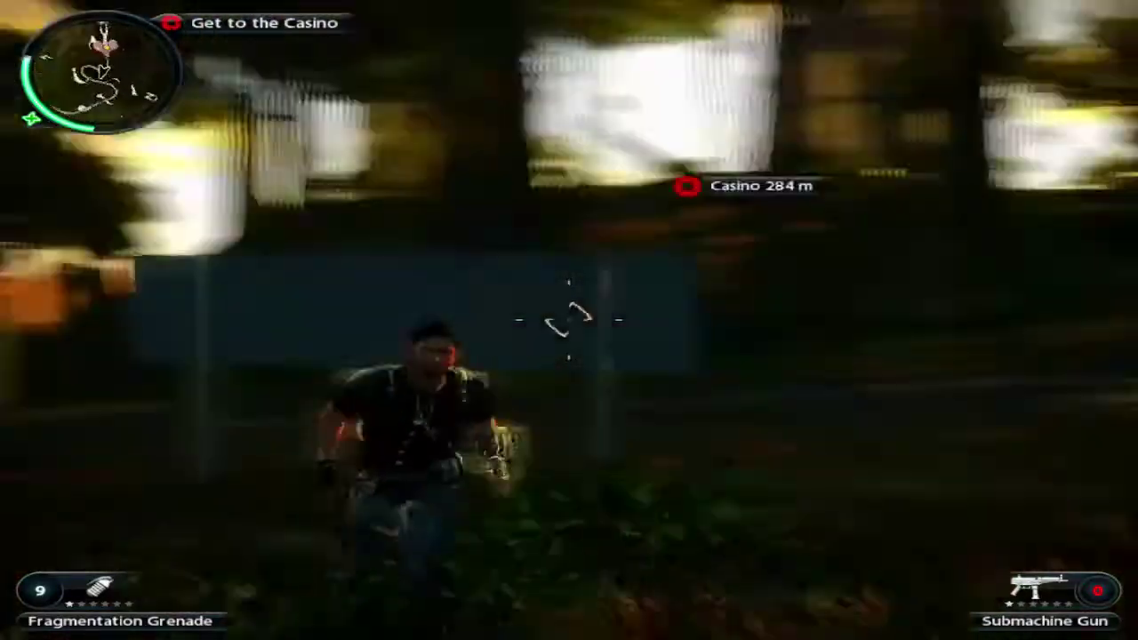
key(w)
key(w)
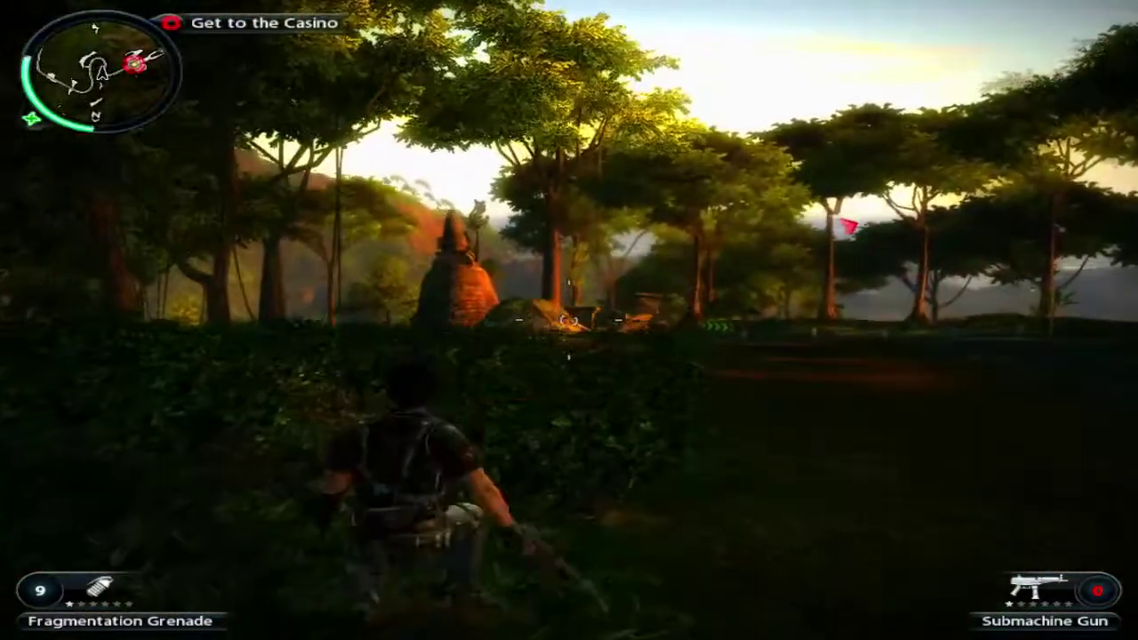
Step: Grapple through the trees past the ruins, opening and closing the parachute in the air, and land on the road
key(w)
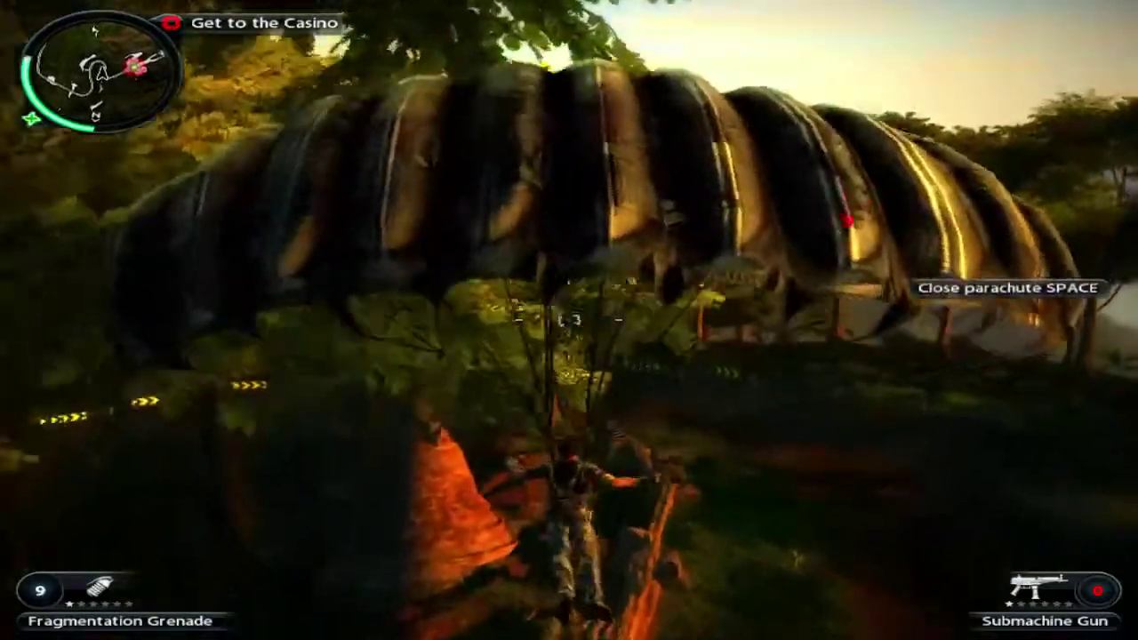
key(space)
key(space)
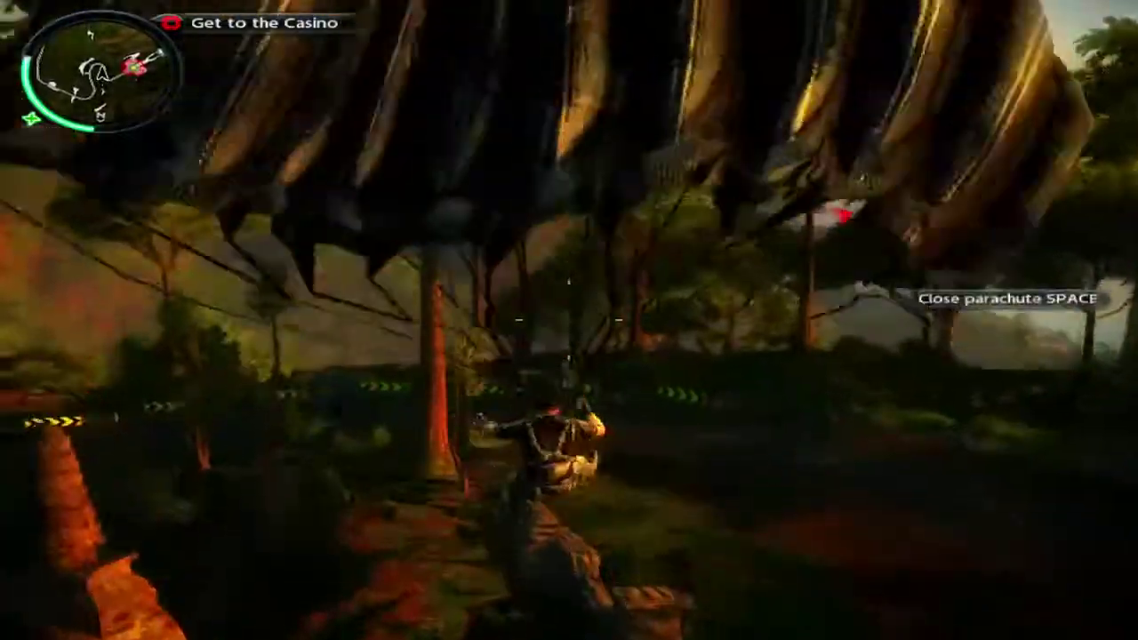
key(space)
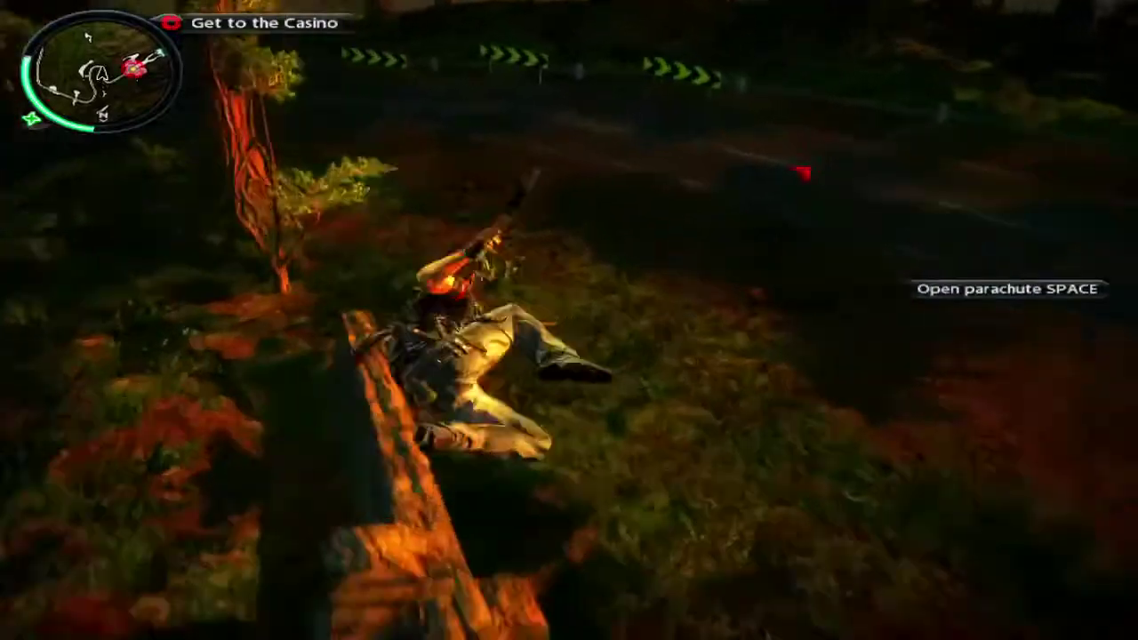
key(space)
key(space)
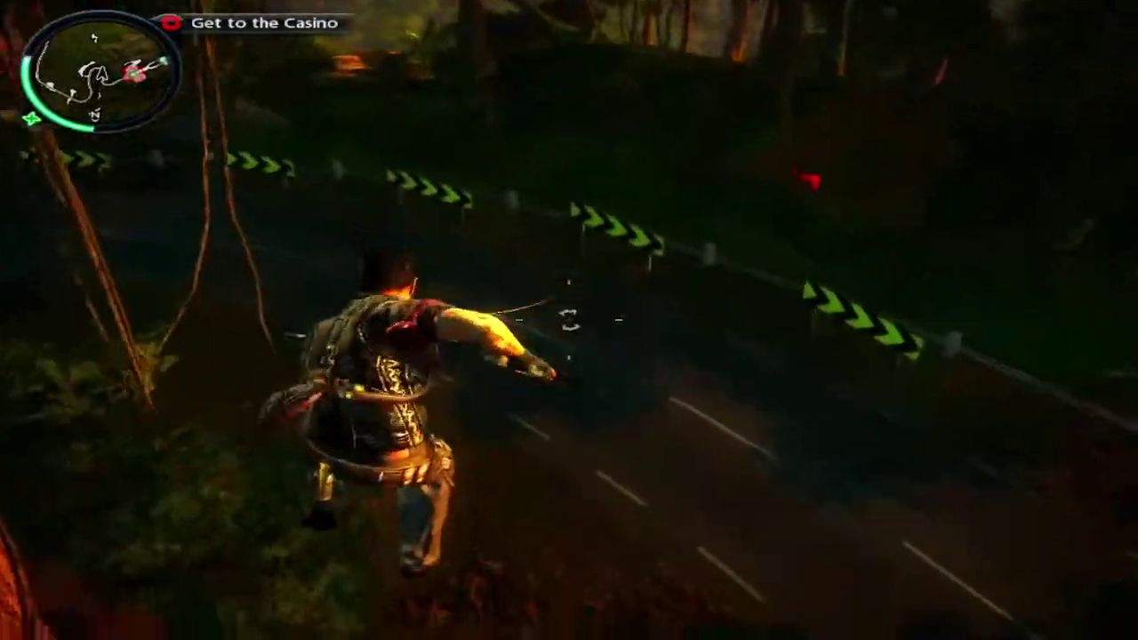
key(space)
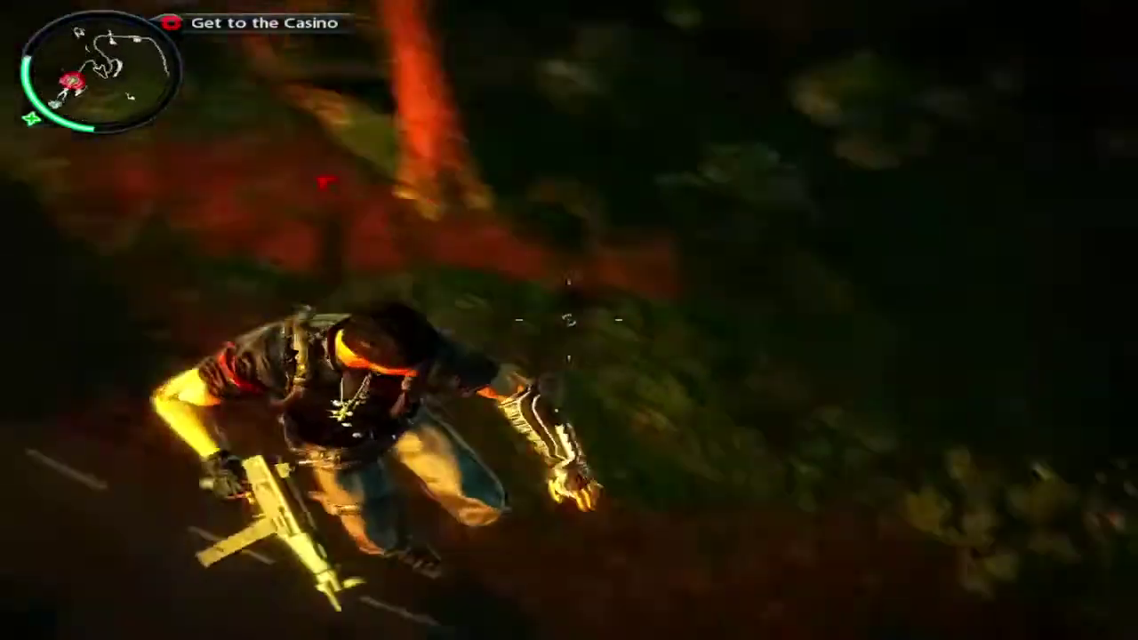
key(f)
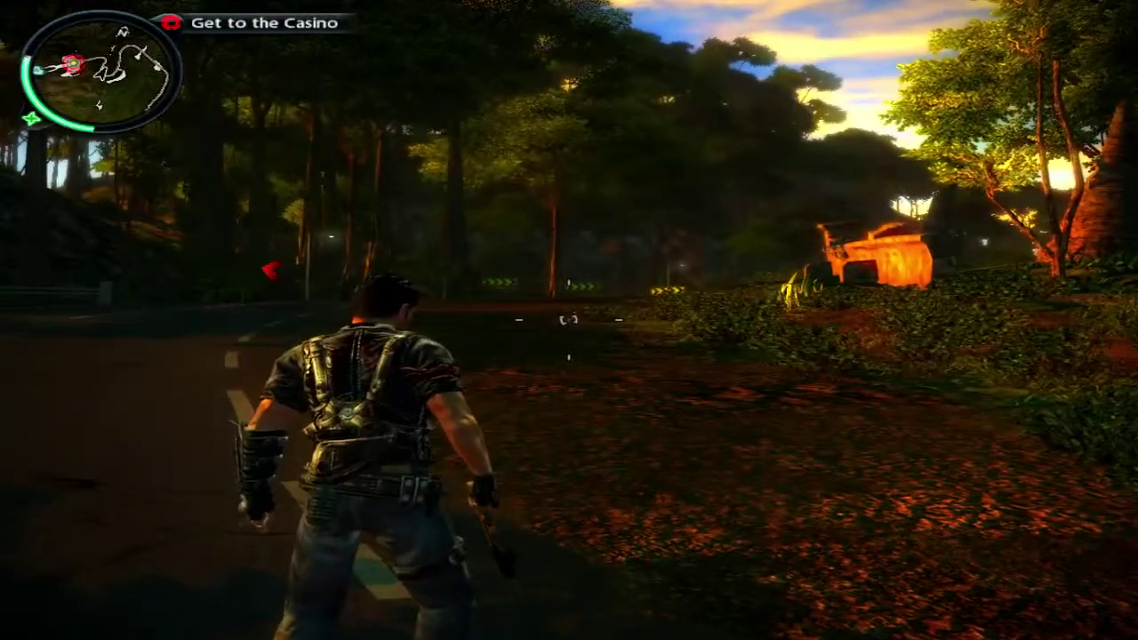
Step: Pause the game and exit to Windows, confirming the exit
key(Escape)
key(Down)
key(Down)
key(Down)
key(Down)
key(Down)
key(Down)
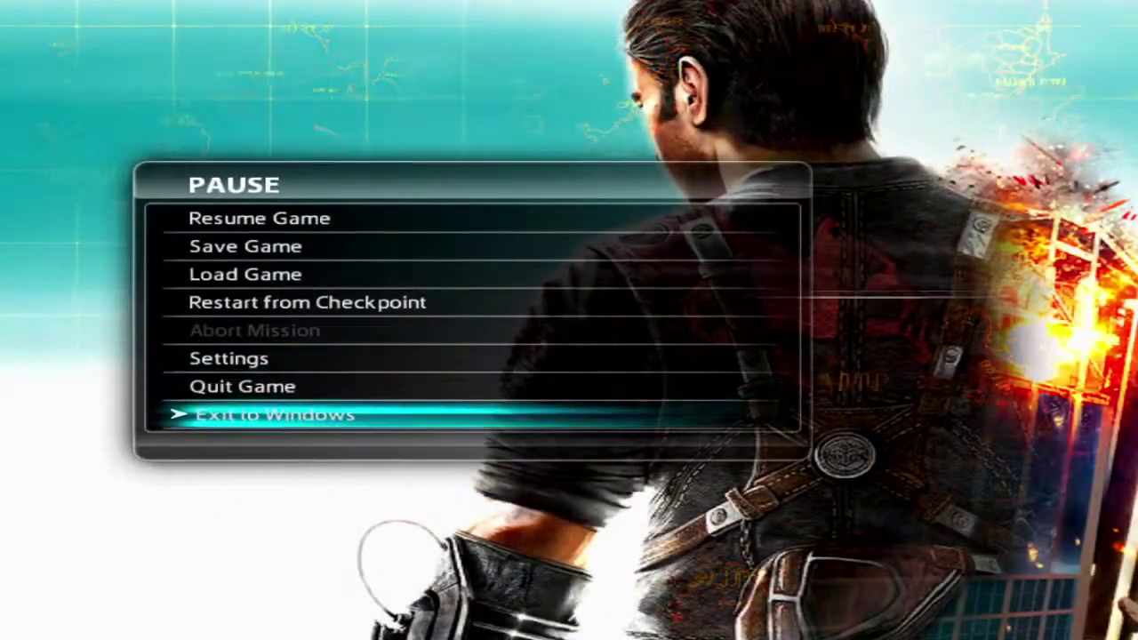
key(Return)
key(Up)
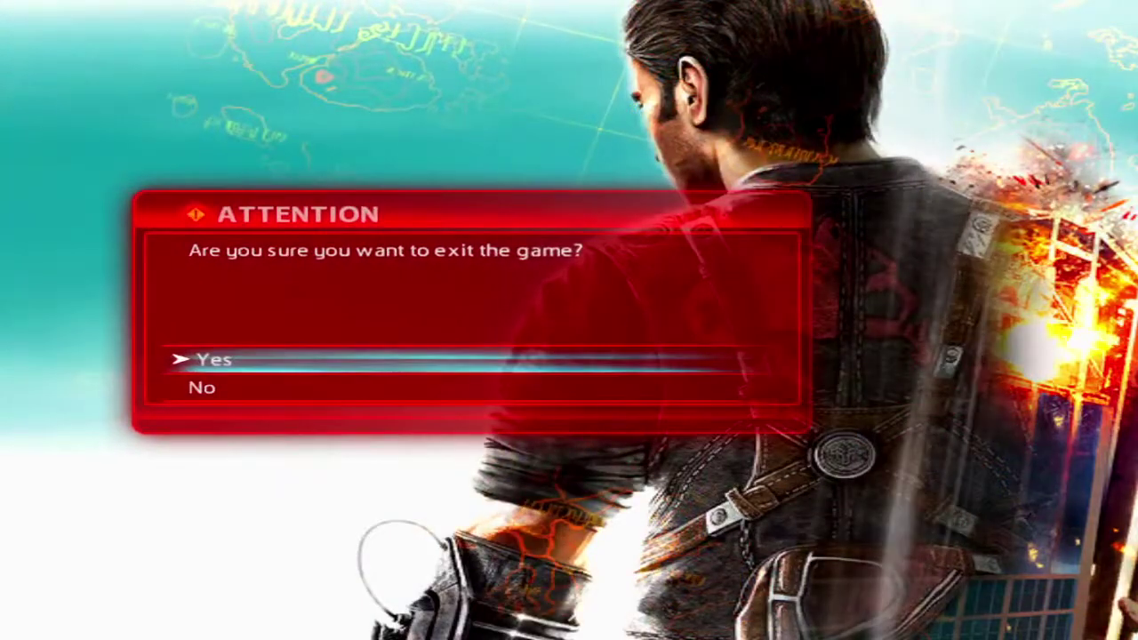
key(Return)
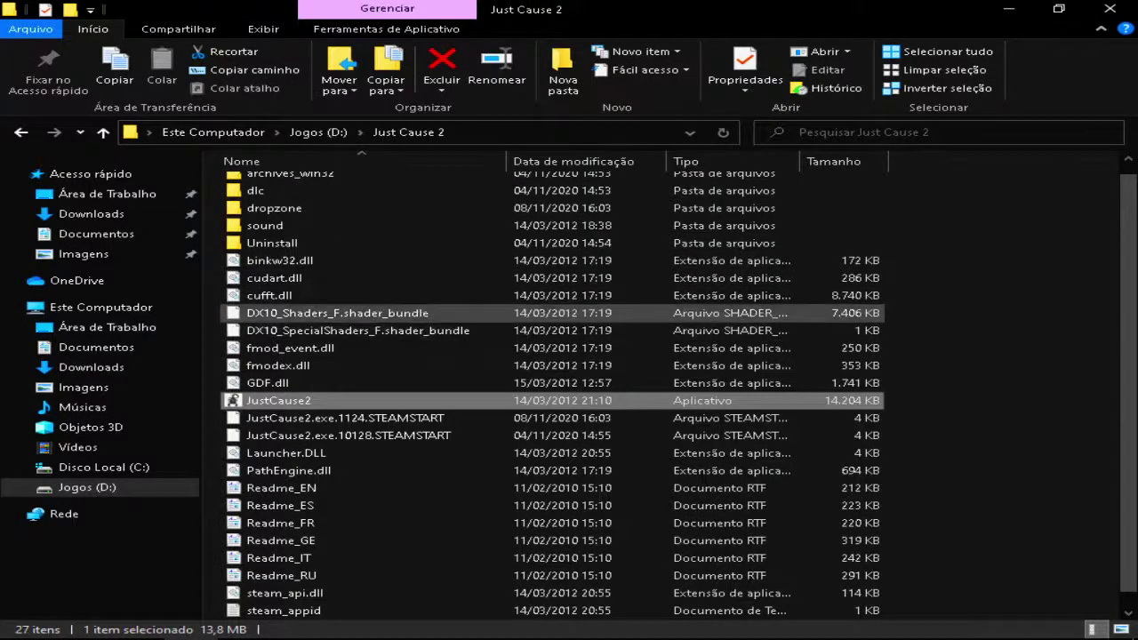
Step: Look at the files inside the dropzone's Orange folder and return to the Just Cause 2 folder
double_click(274, 207)
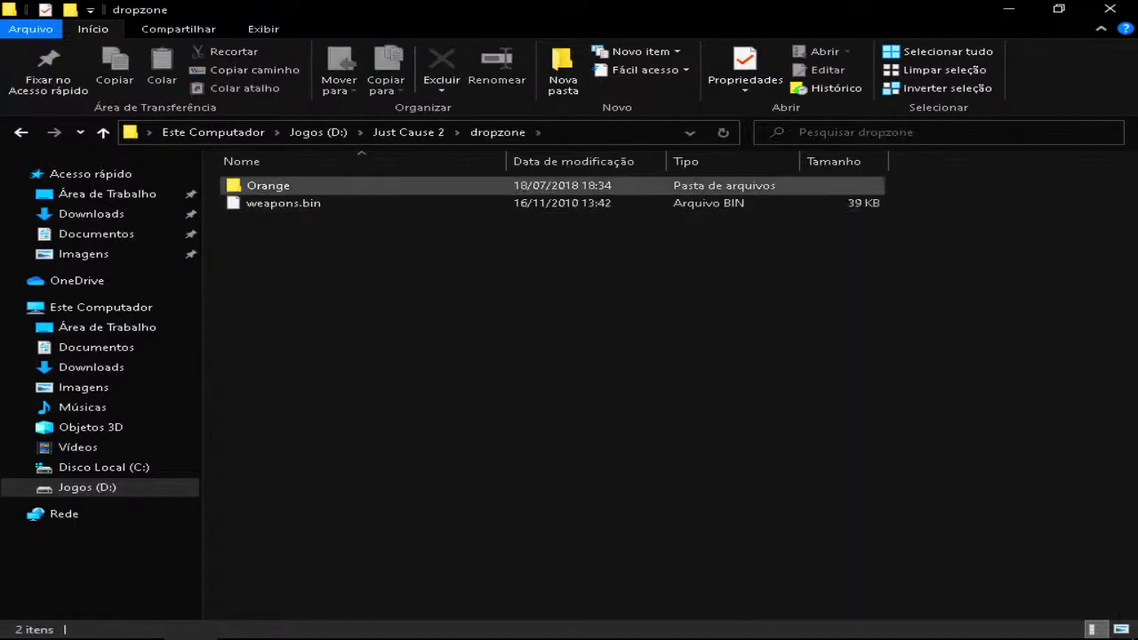
double_click(320, 185)
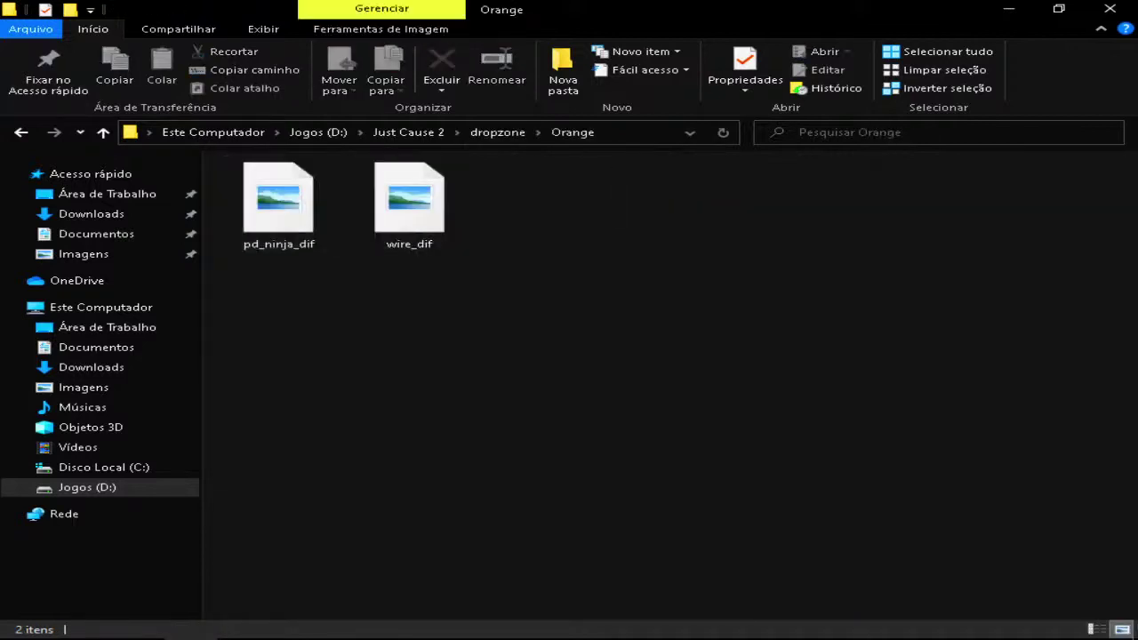
drag(541, 235, 409, 214)
click(409, 132)
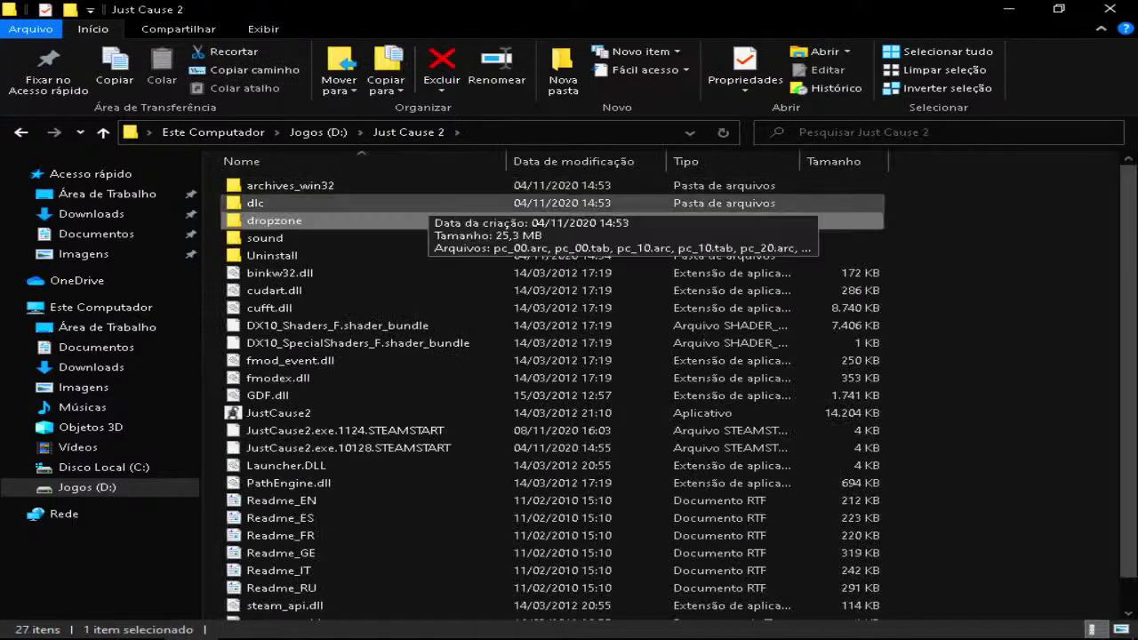
Step: Switch to Chrome and review the World Record Insane Grapple mod page, highlighting the word GRAPPLE in its title
mouse_move(521, 626)
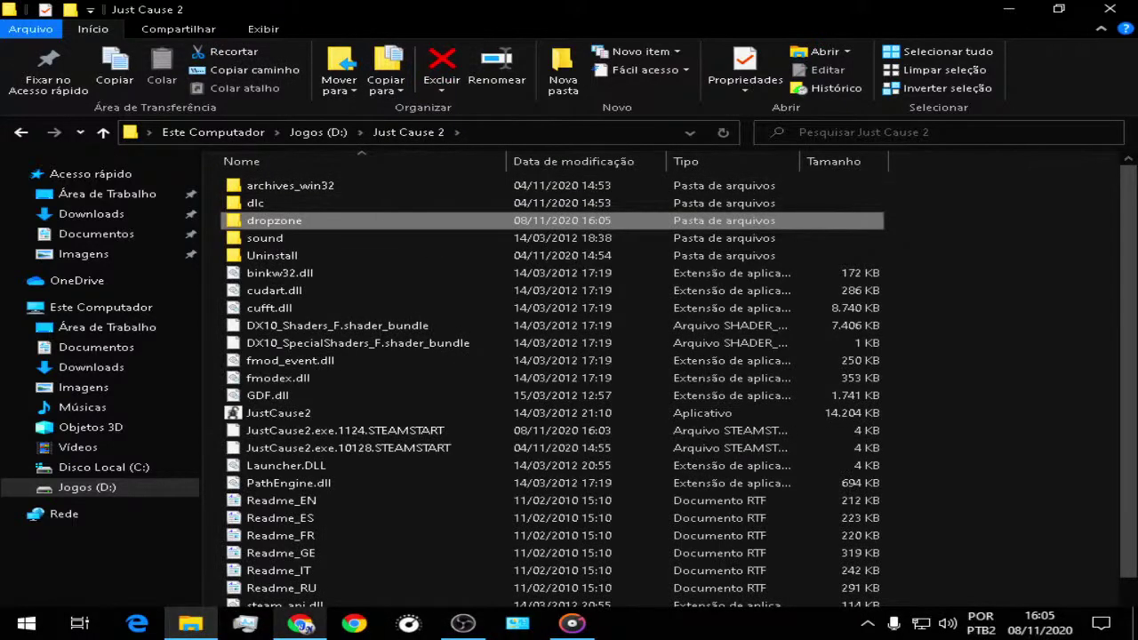
click(301, 623)
scroll(365, 356, up, 3)
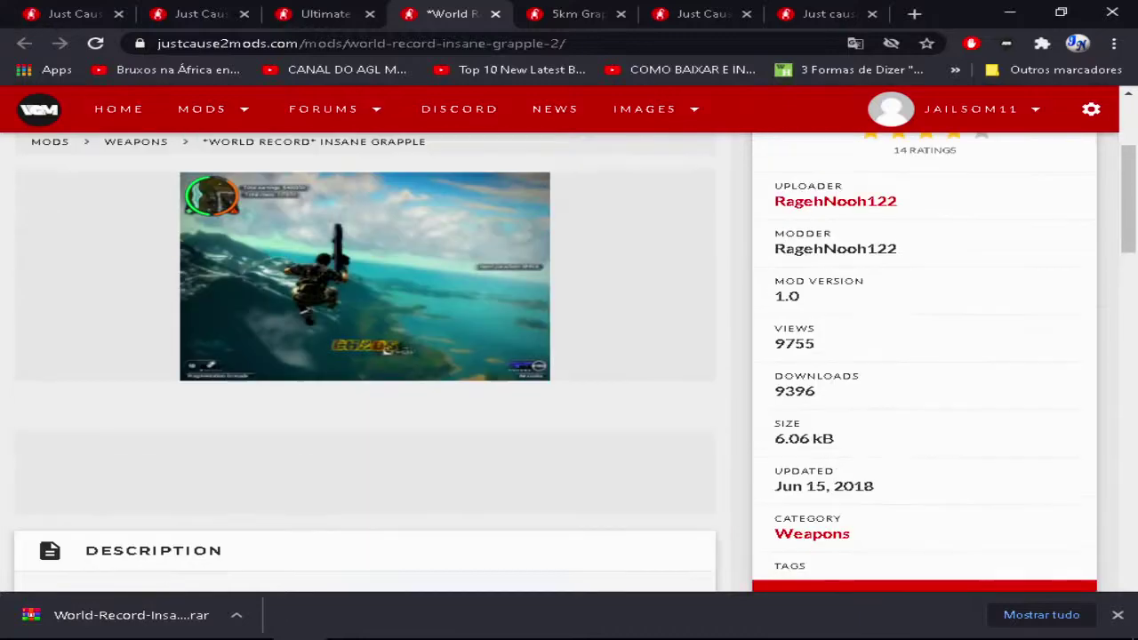
scroll(364, 355, down, 3)
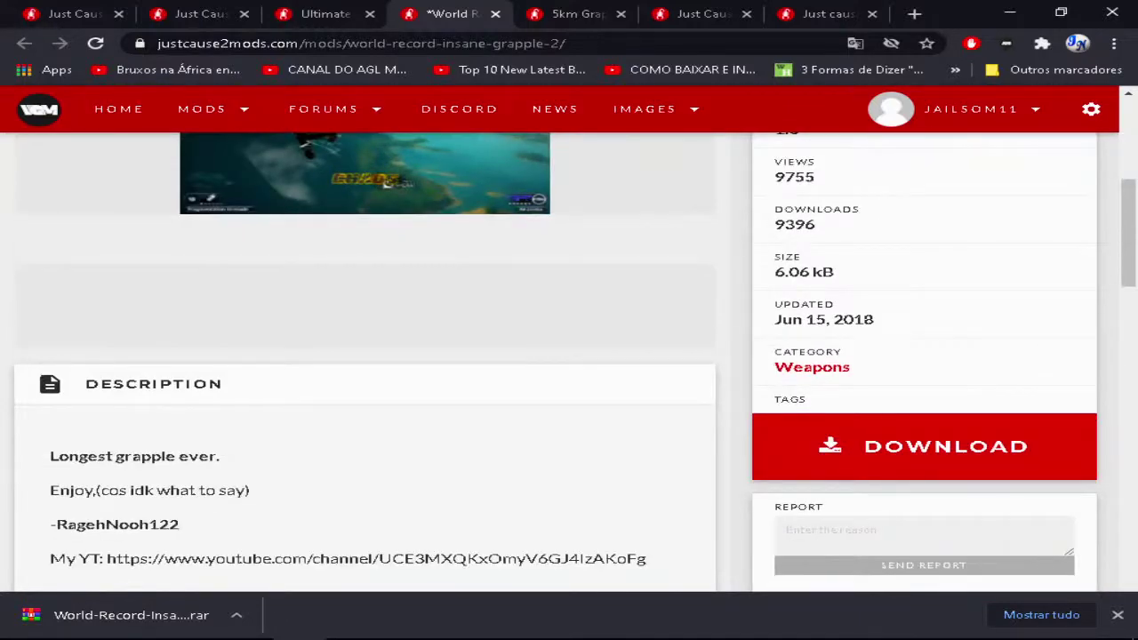
scroll(364, 356, up, 4)
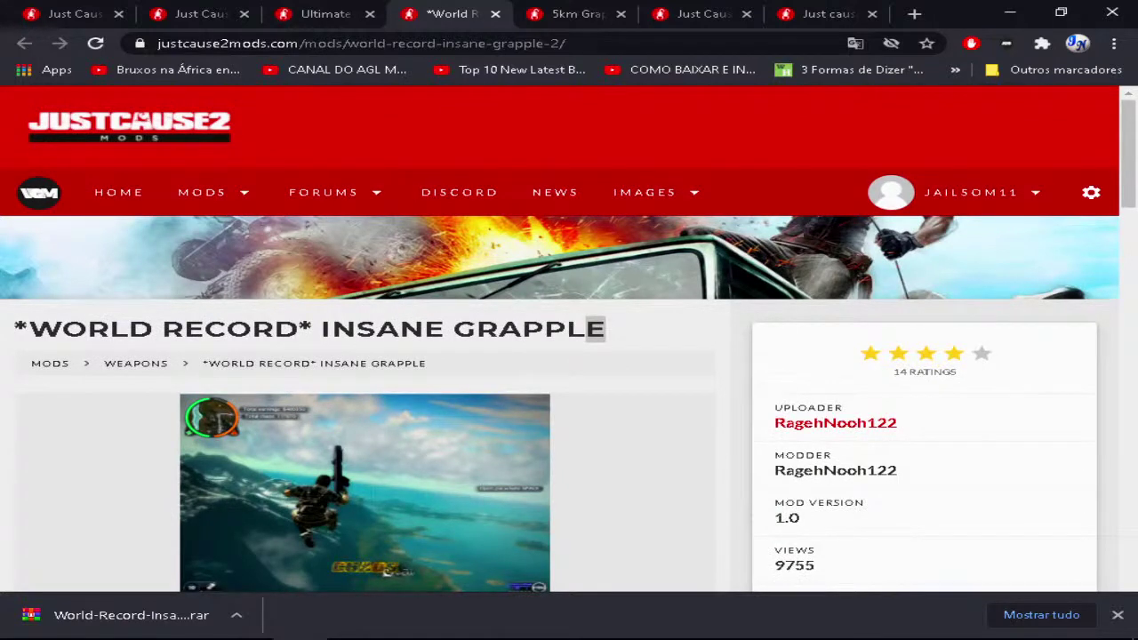
drag(455, 329, 606, 329)
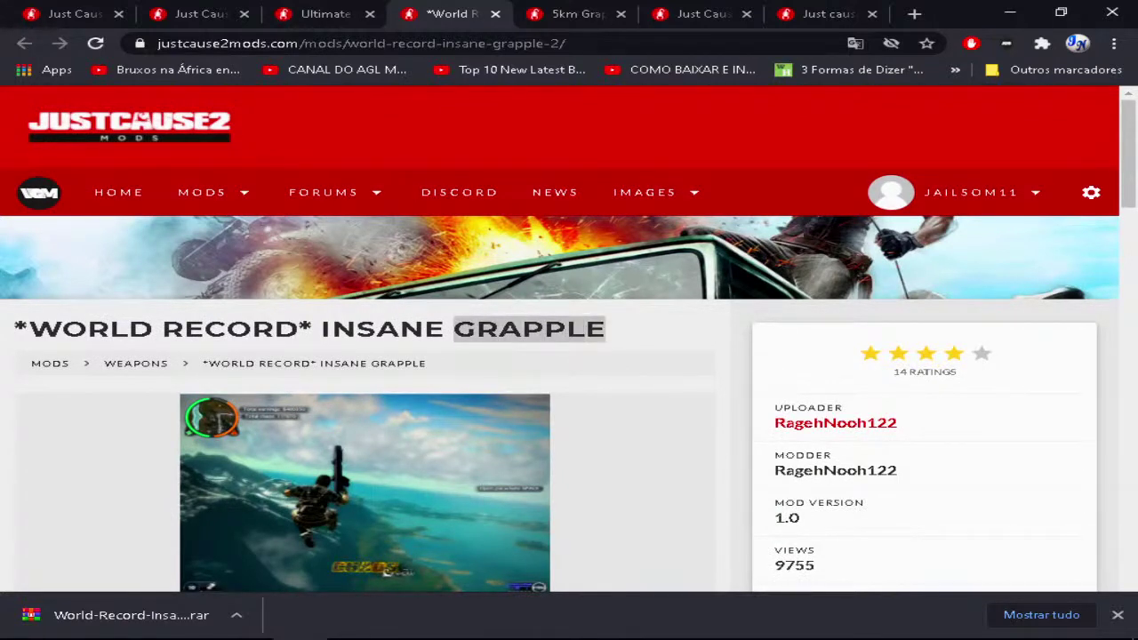
right_click(587, 329)
click(622, 343)
scroll(569, 356, down, 1)
scroll(569, 356, up, 1)
Step: Switch to the Just Cause 2 Trainer mod page and examine the keys and actions in its description
click(199, 14)
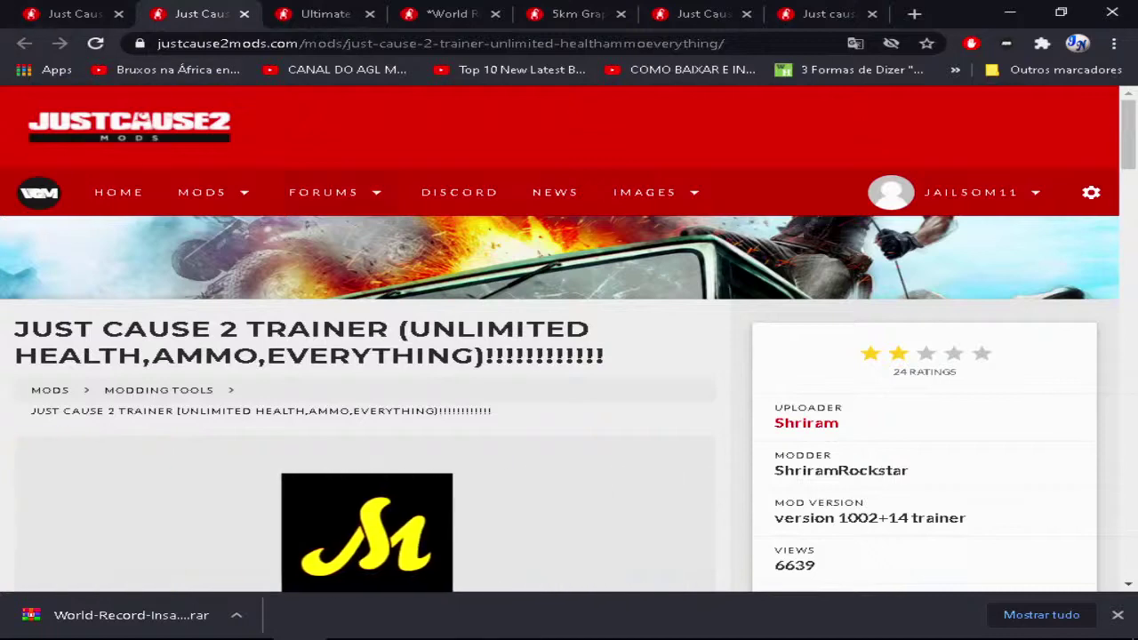
scroll(570, 356, down, 3)
scroll(569, 355, up, 3)
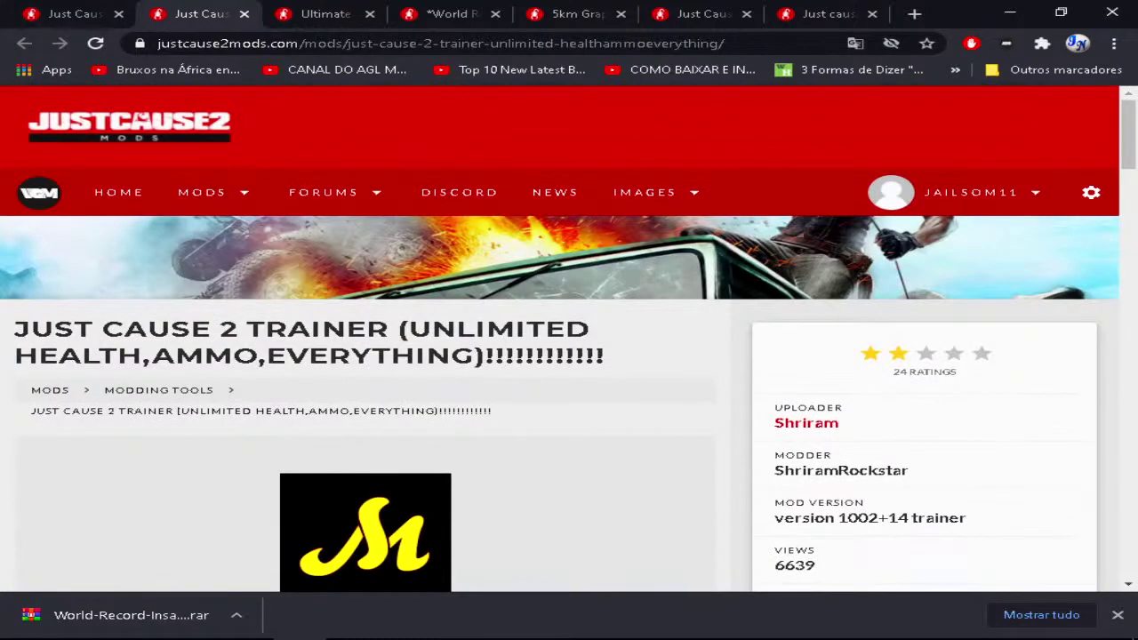
scroll(569, 355, down, 7)
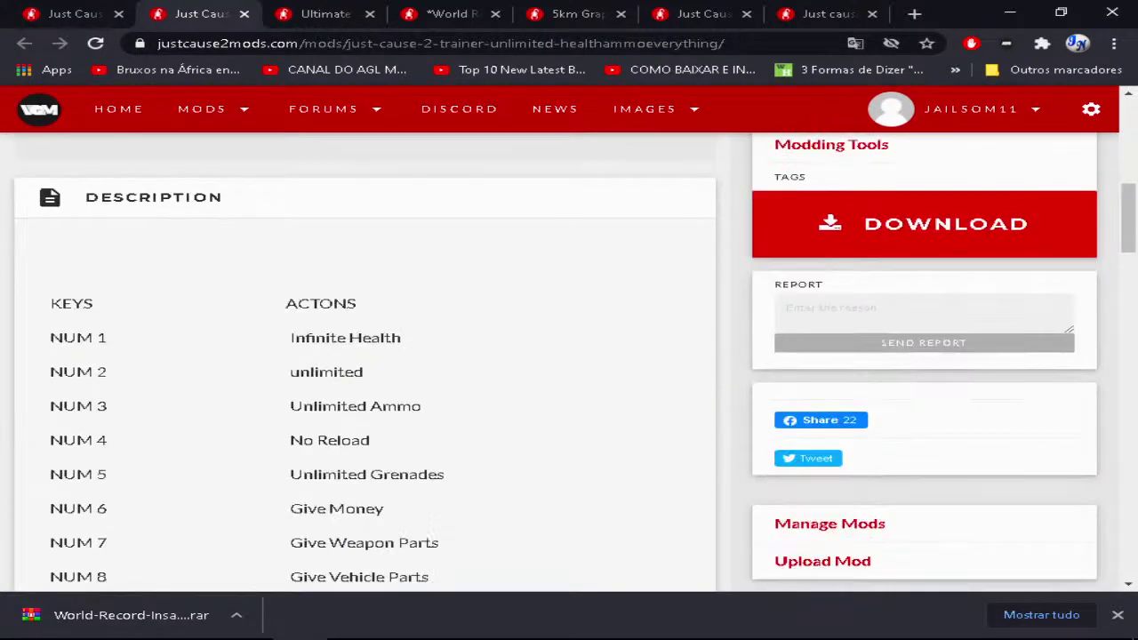
scroll(570, 356, down, 3)
scroll(569, 356, up, 4)
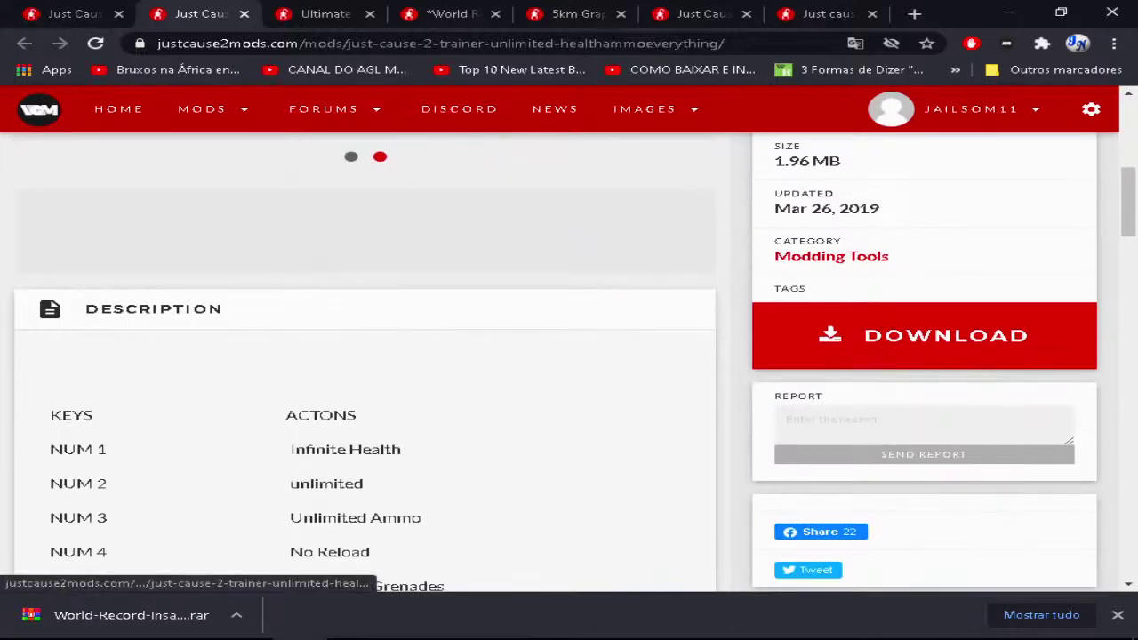
Step: Read the trainer mod's installation notes and the visitor comments below them
scroll(569, 355, down, 7)
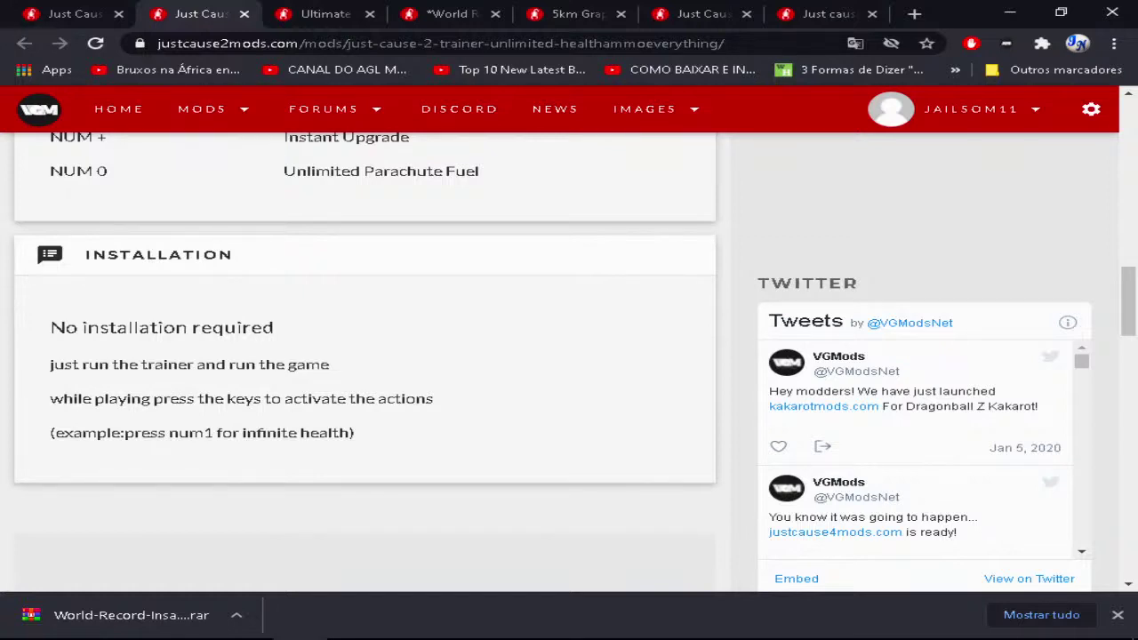
scroll(355, 410, down, 10)
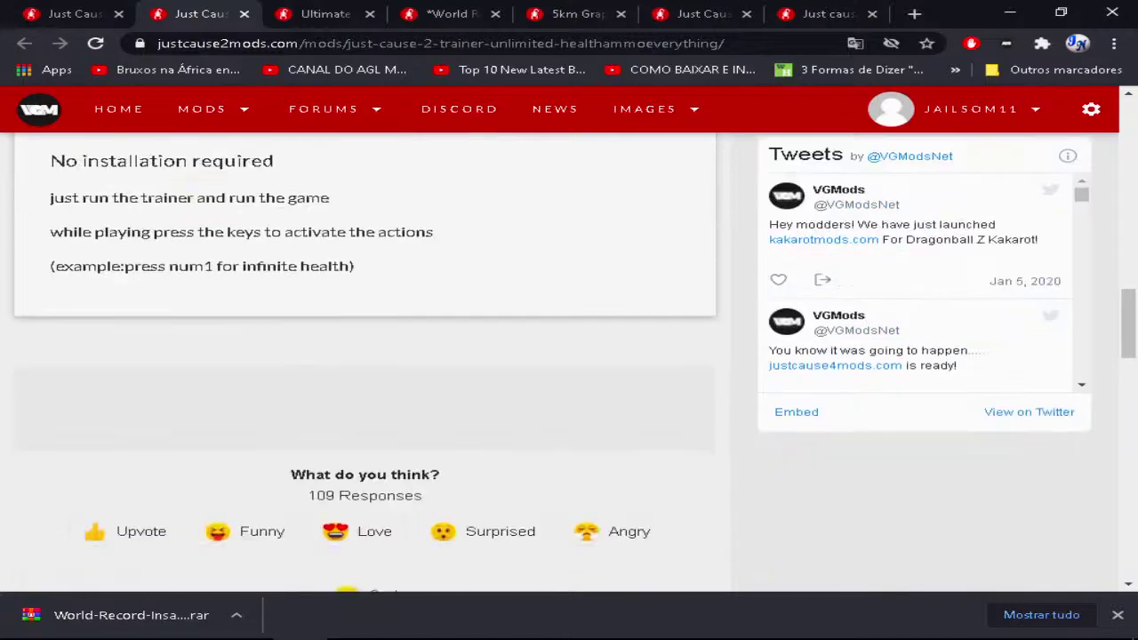
scroll(356, 355, down, 3)
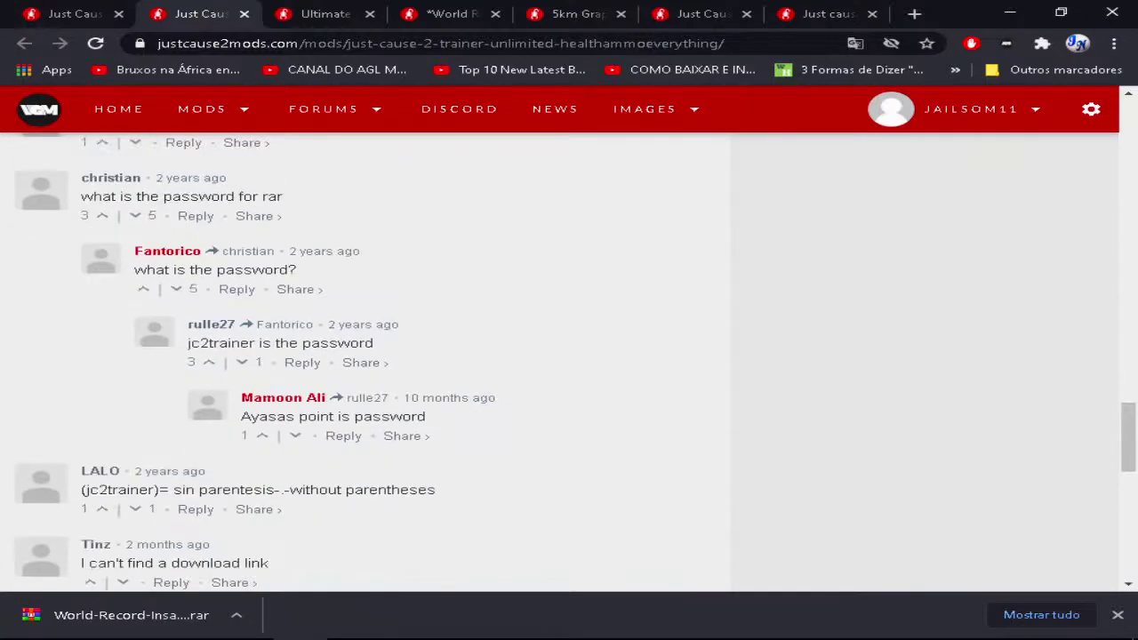
scroll(356, 356, up, 15)
scroll(356, 356, up, 2)
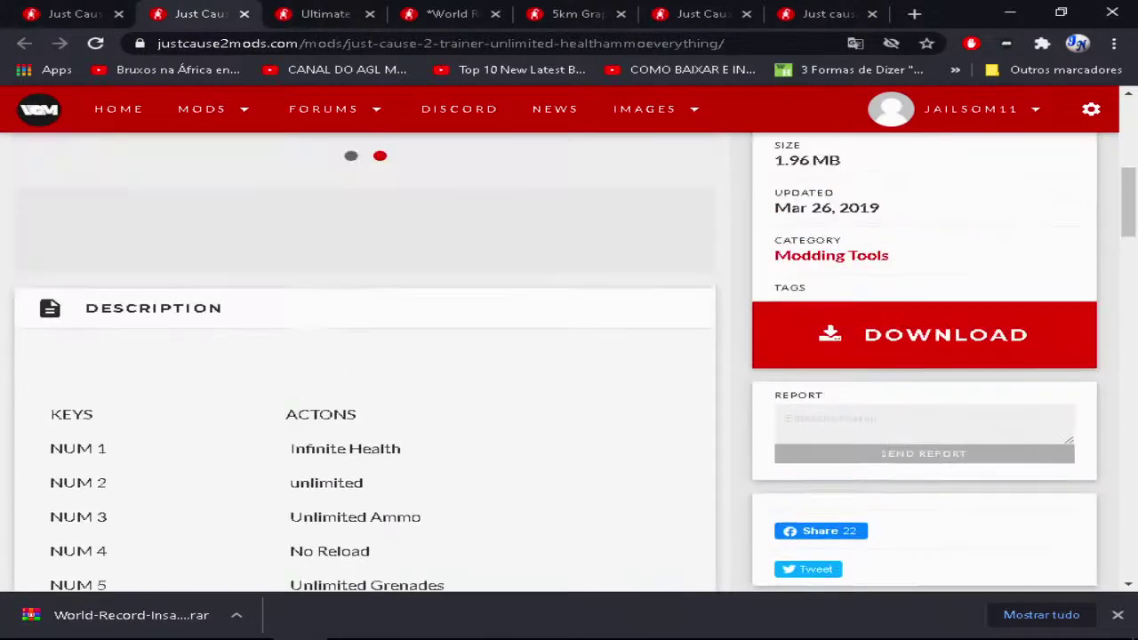
Step: Download the Just-Cause-2-Trainer-Unlimited-Healthammoeverything ZIP archive and save it to the desktop folder (Área de Trabalho)
scroll(356, 356, down, 2)
scroll(355, 356, up, 2)
click(925, 336)
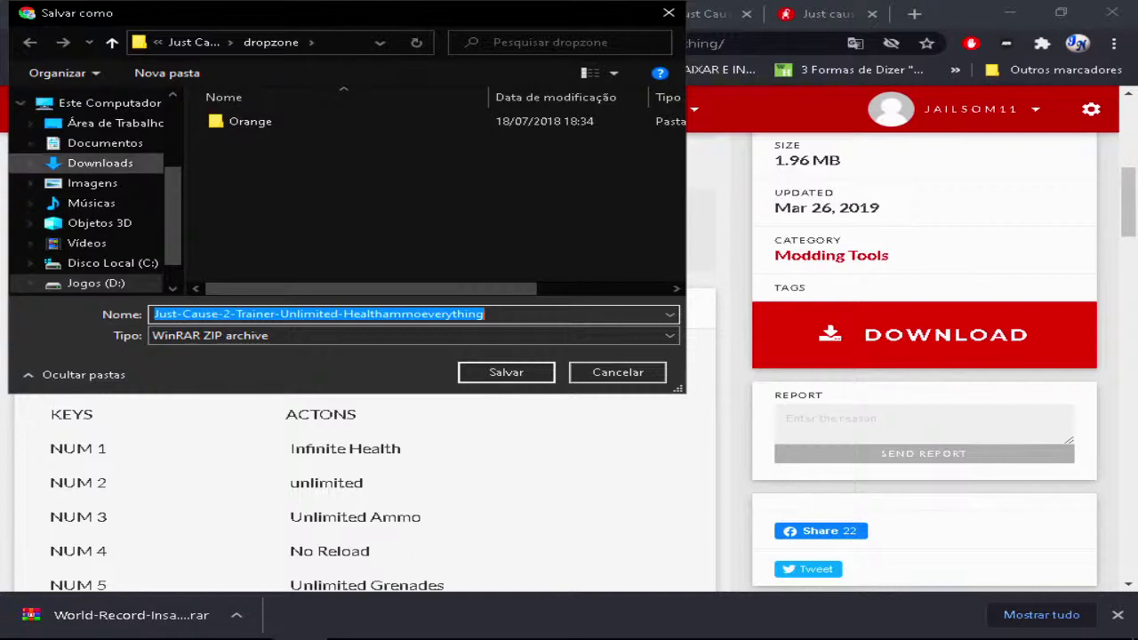
click(115, 123)
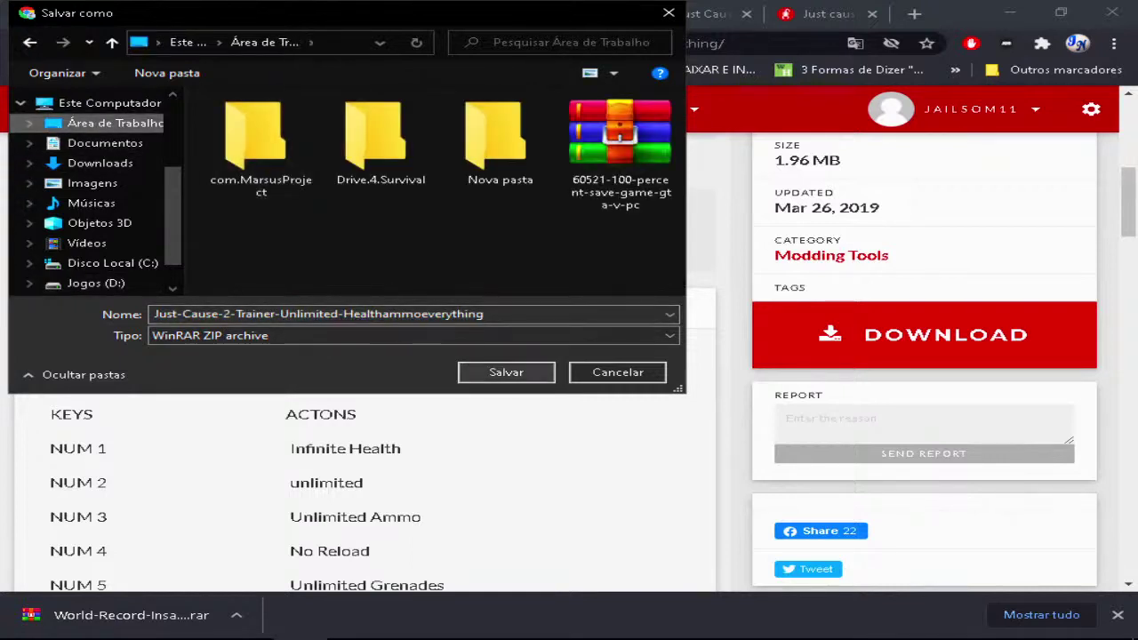
key(Return)
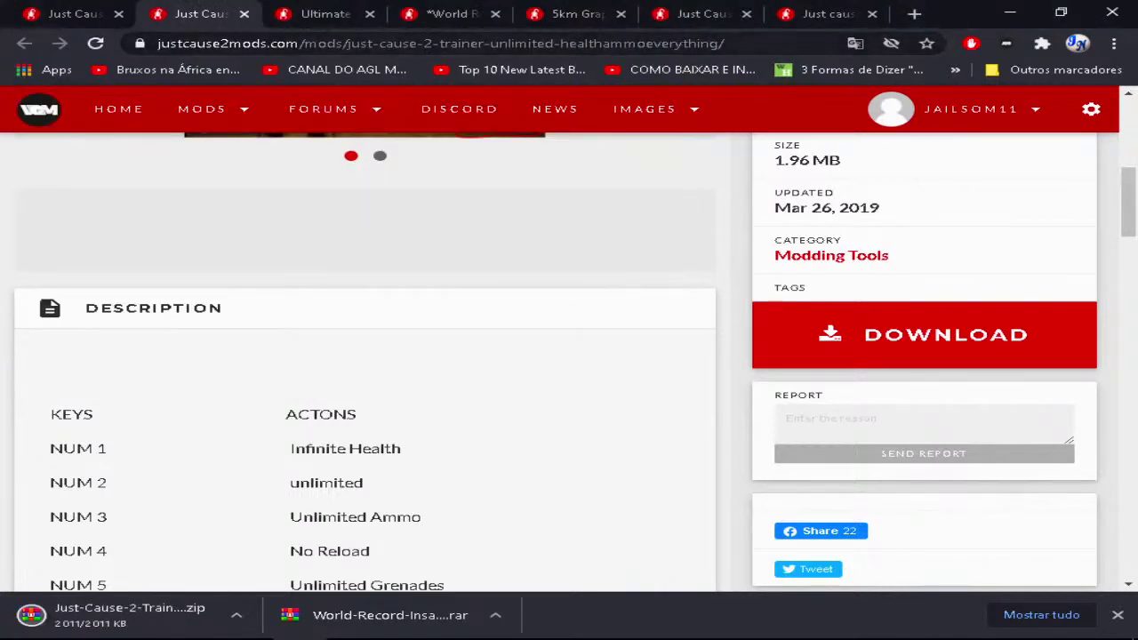
Step: Close the Just Cause 2 Trainer mod page and switch to the Just Cause 2 Mods home page
scroll(365, 356, up, 4)
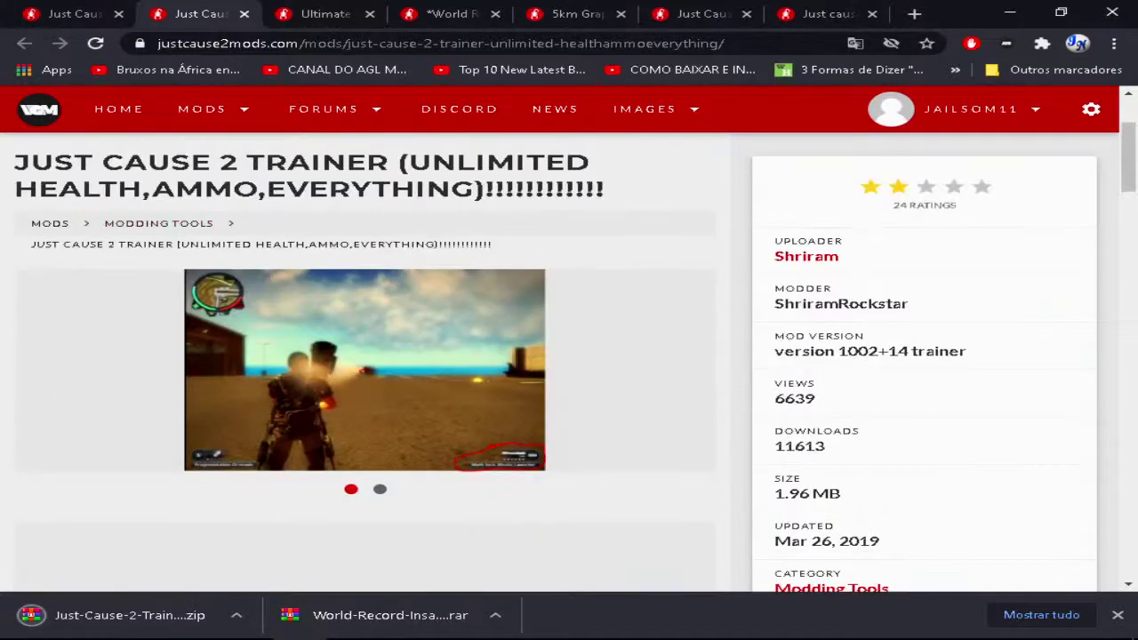
click(245, 15)
click(73, 14)
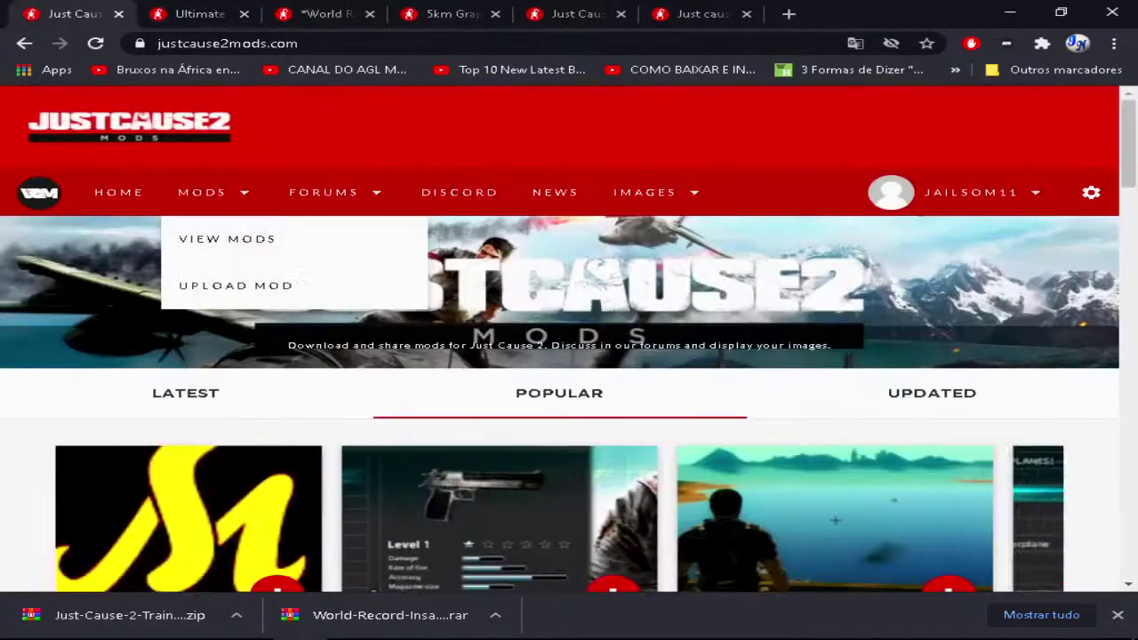
Step: Look through the home page's popular mods and news articles, including the Top 10 Just Cause 2 Mods article
scroll(266, 204, down, 3)
scroll(569, 356, up, 3)
scroll(570, 355, down, 8)
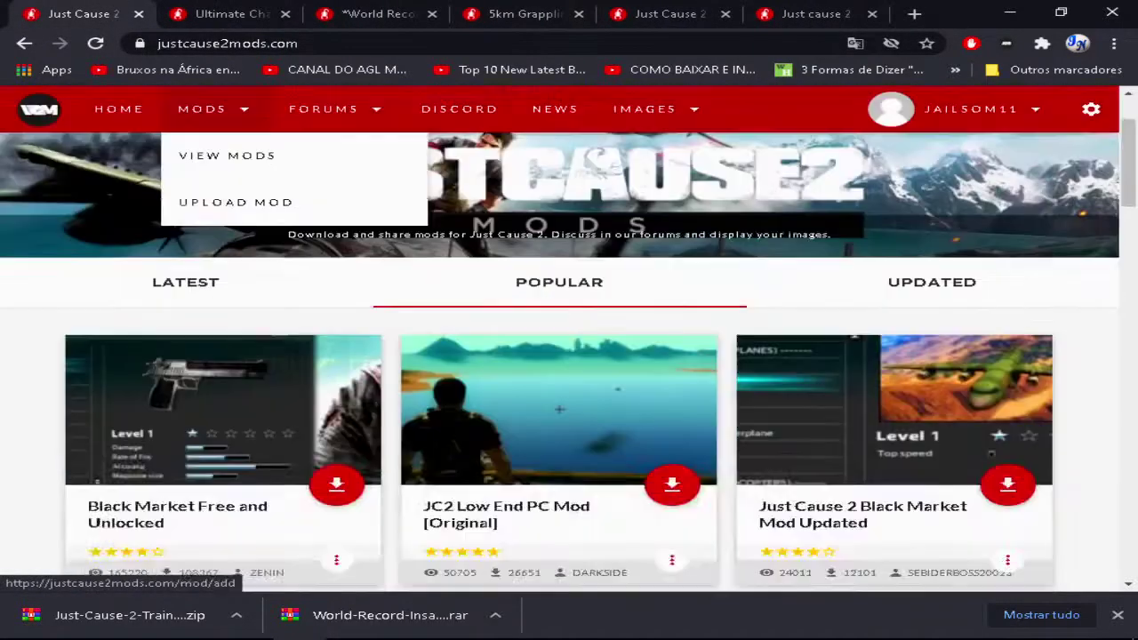
scroll(365, 356, down, 6)
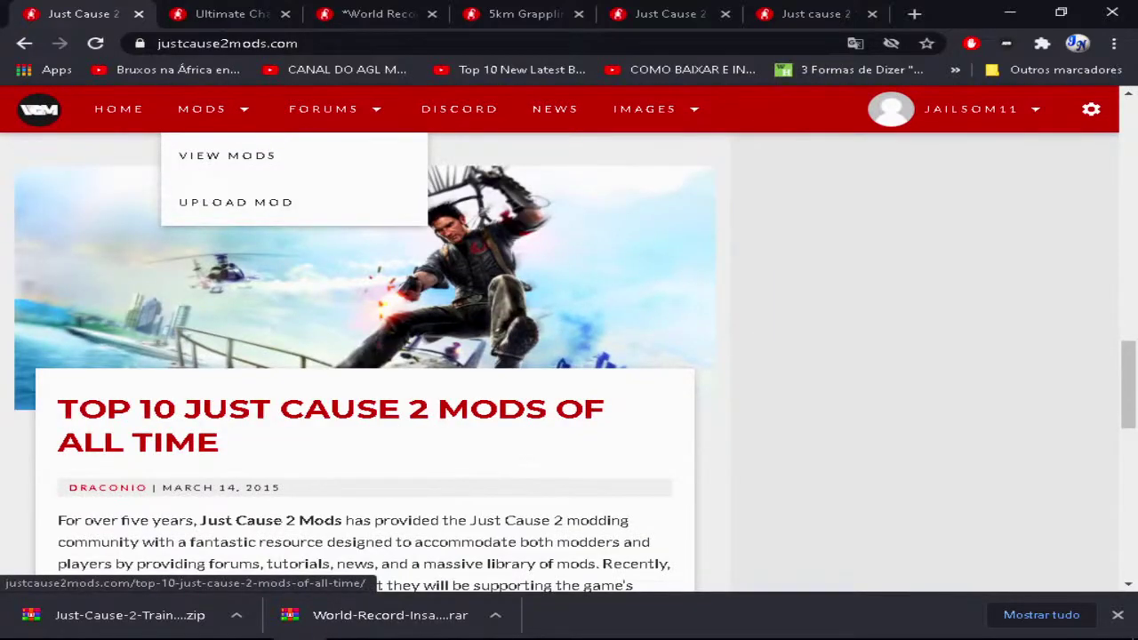
scroll(569, 391, down, 10)
scroll(762, 318, up, 5)
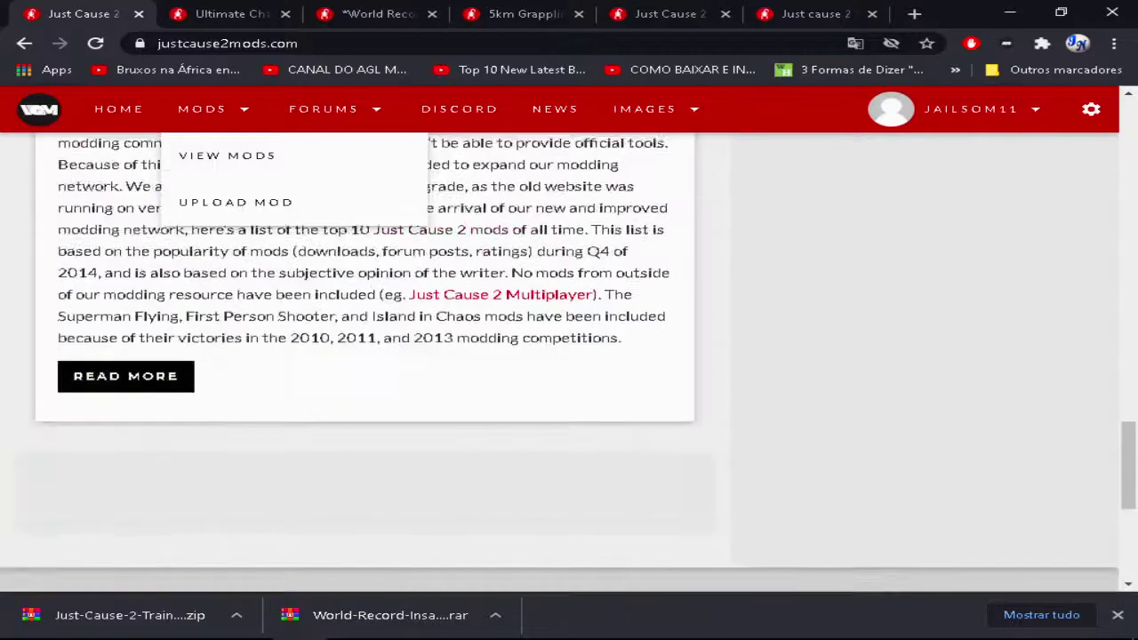
scroll(365, 356, up, 5)
scroll(364, 356, up, 6)
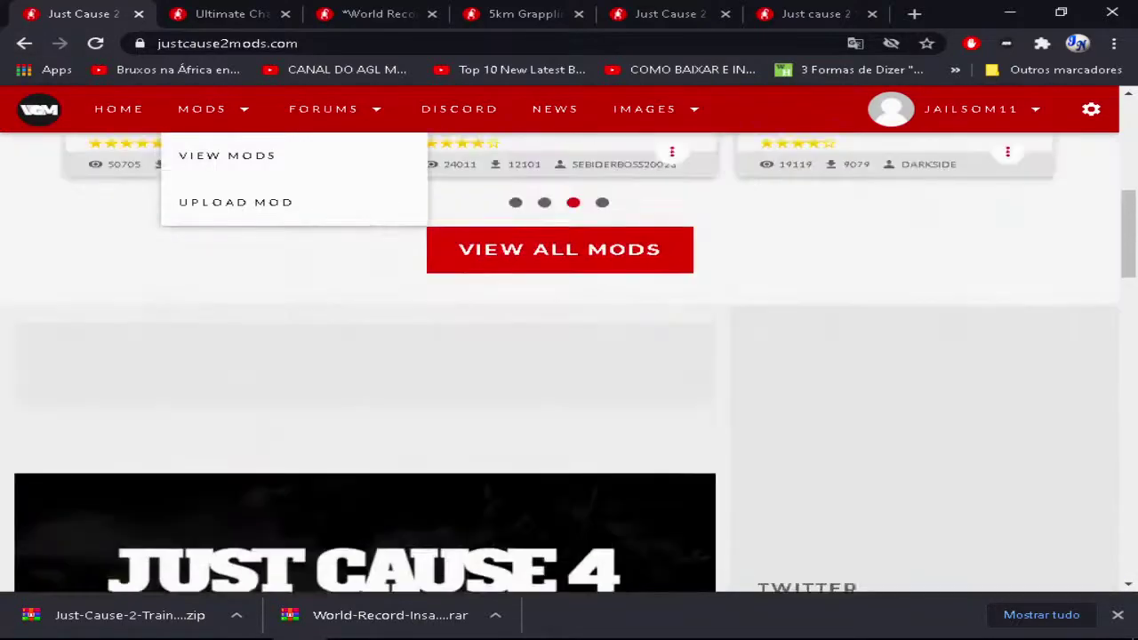
scroll(569, 355, up, 4)
scroll(569, 356, down, 3)
scroll(569, 356, up, 7)
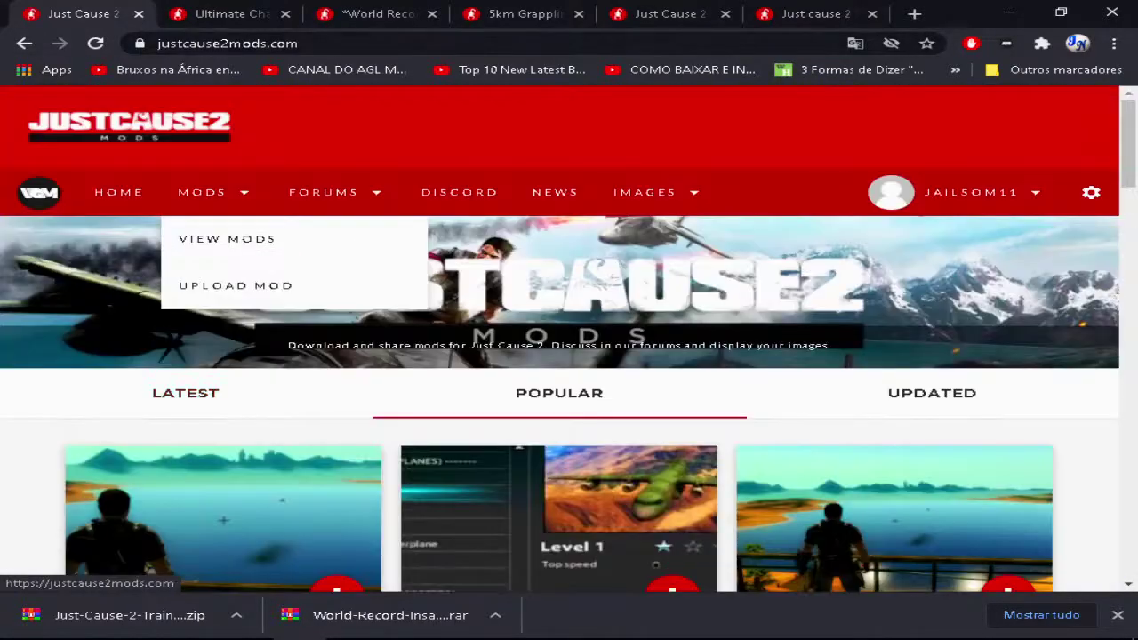
Step: View the Ultimate Chaos Modpack page and go back to page 6 of the mods list
key(ctrl+Tab)
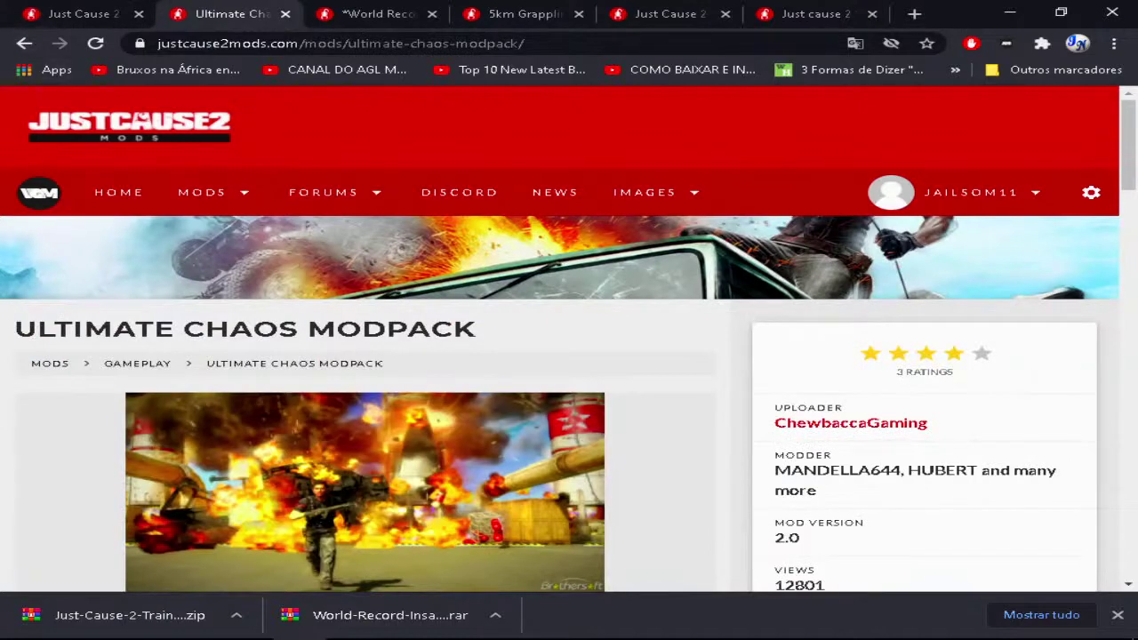
scroll(570, 356, down, 4)
scroll(569, 356, up, 4)
key(alt+Left)
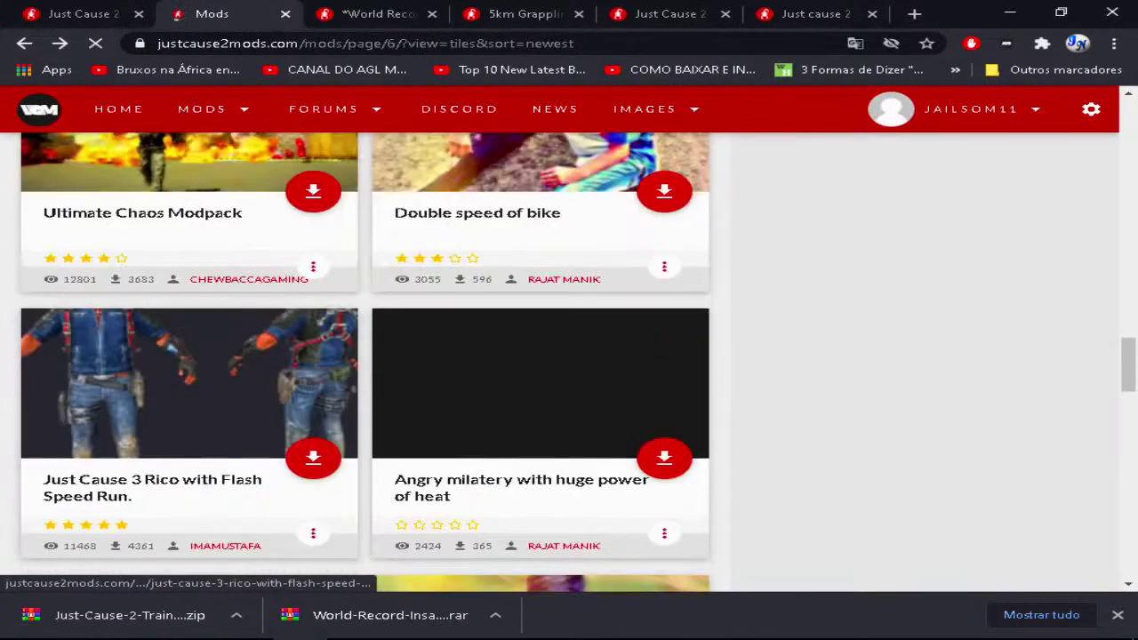
Step: Examine the mods offered on page 6 of the latest mods list and the available filters
scroll(362, 360, down, 3)
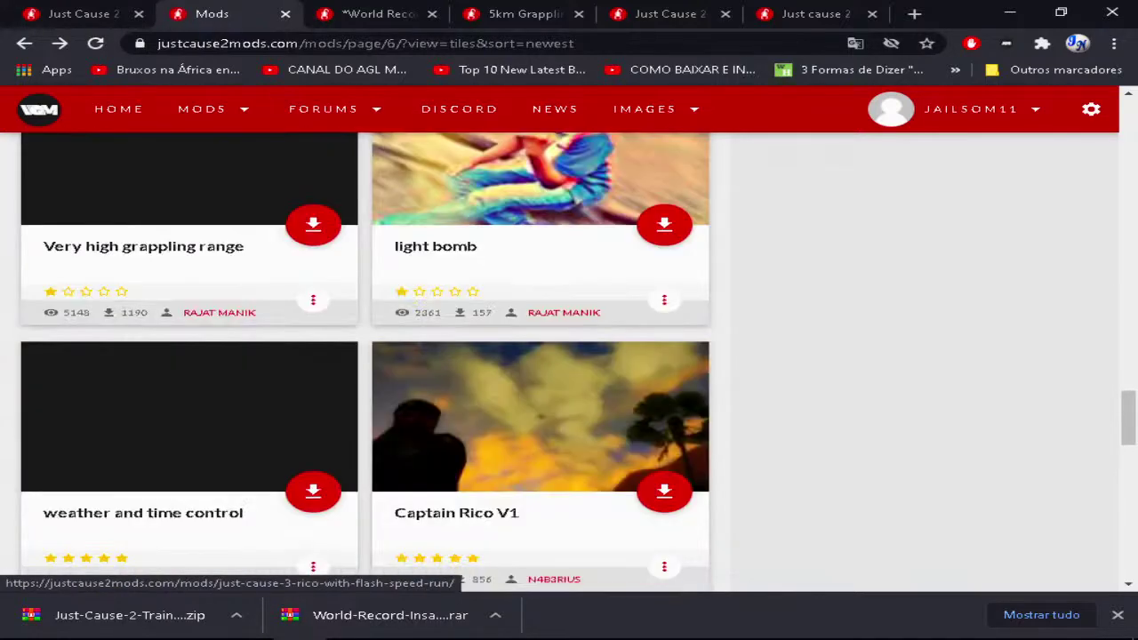
scroll(188, 356, down, 4)
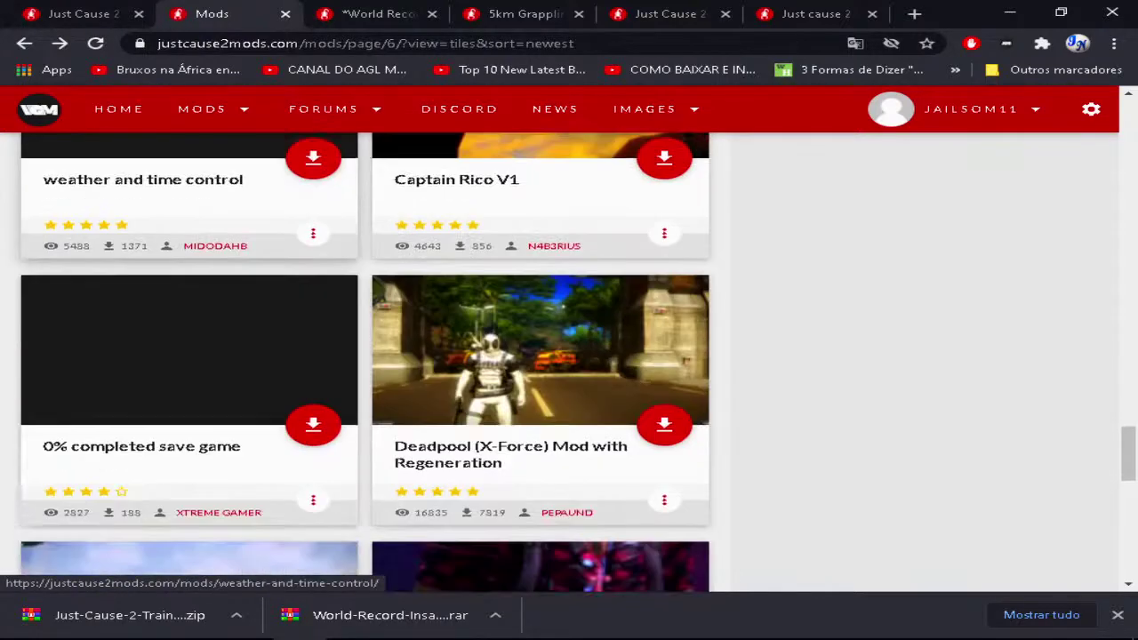
scroll(188, 355, down, 2)
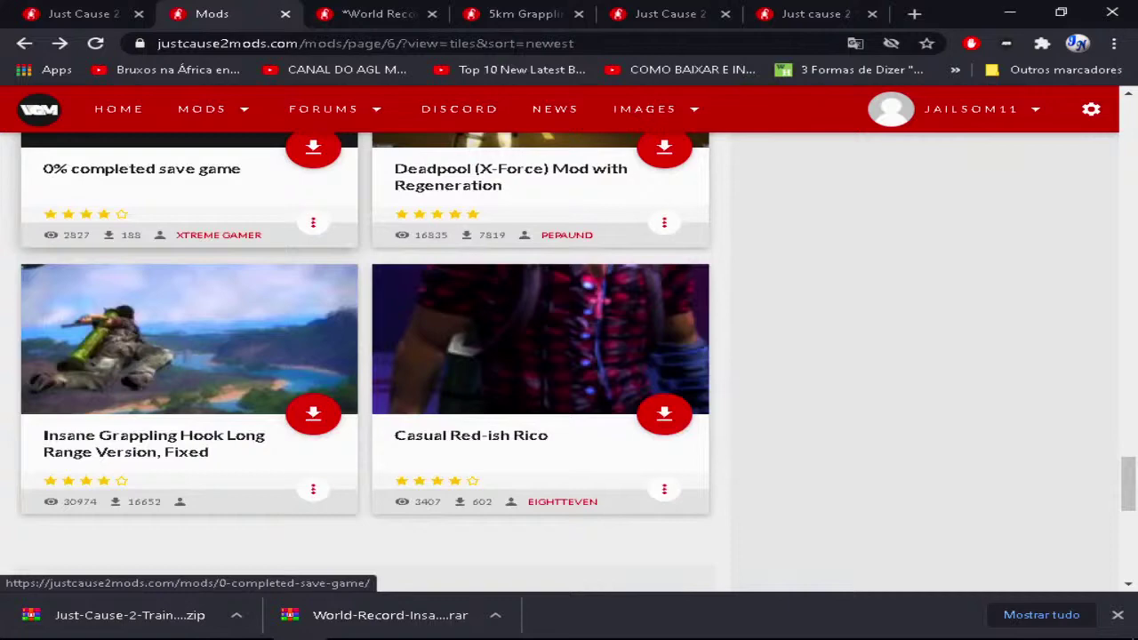
scroll(188, 222, down, 2)
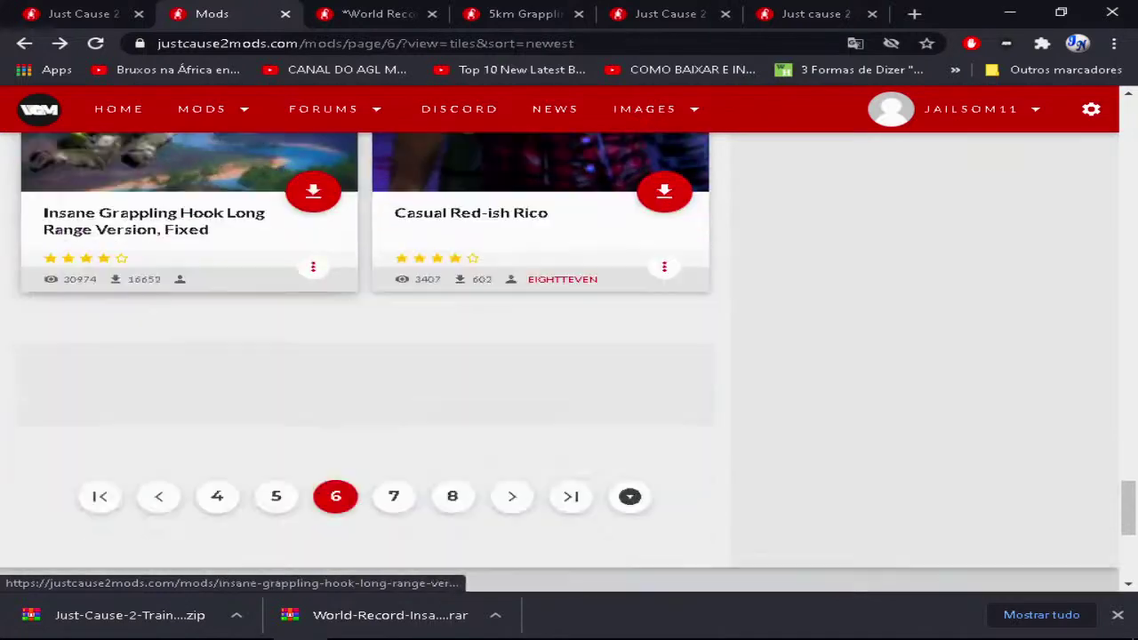
scroll(189, 222, up, 6)
scroll(189, 356, up, 6)
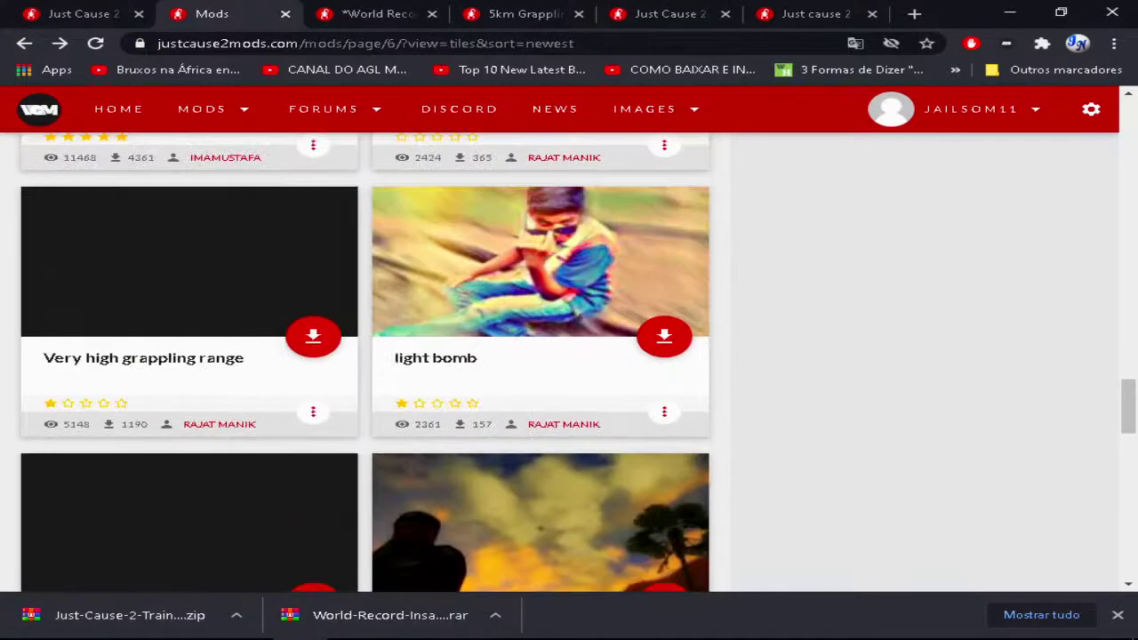
scroll(189, 409, up, 3)
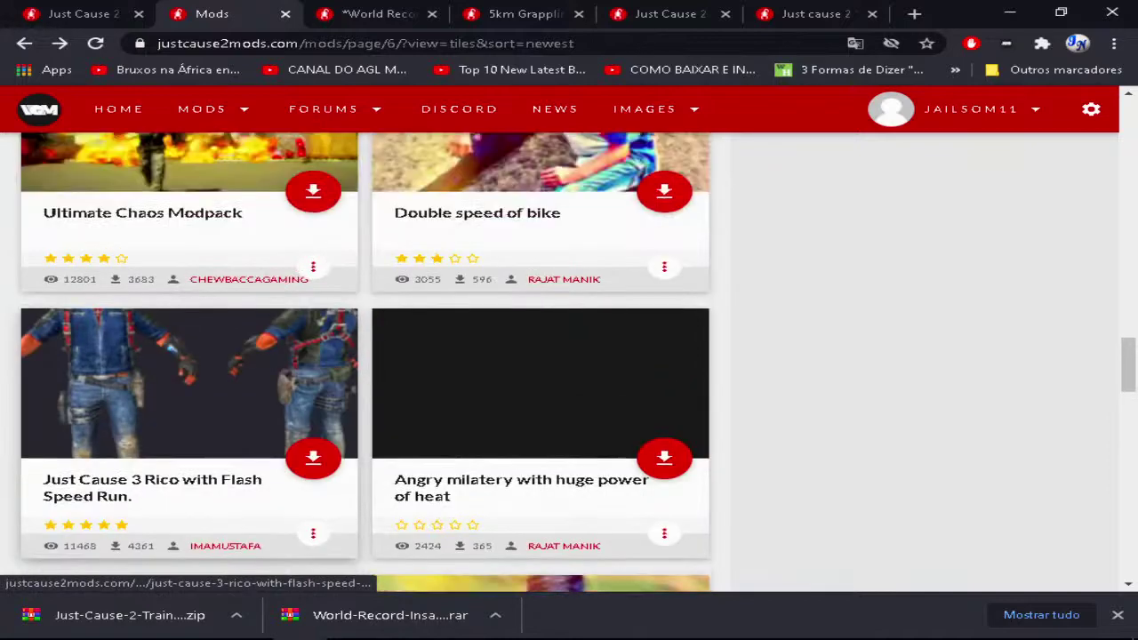
scroll(189, 409, up, 3)
scroll(189, 392, up, 2)
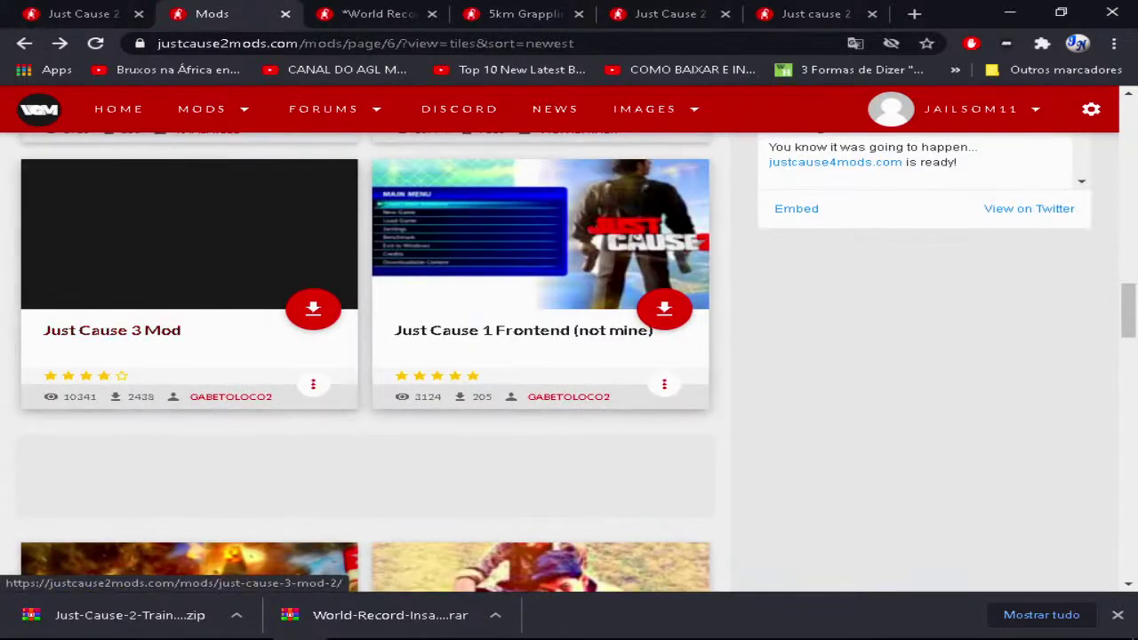
scroll(533, 400, up, 5)
scroll(356, 409, up, 5)
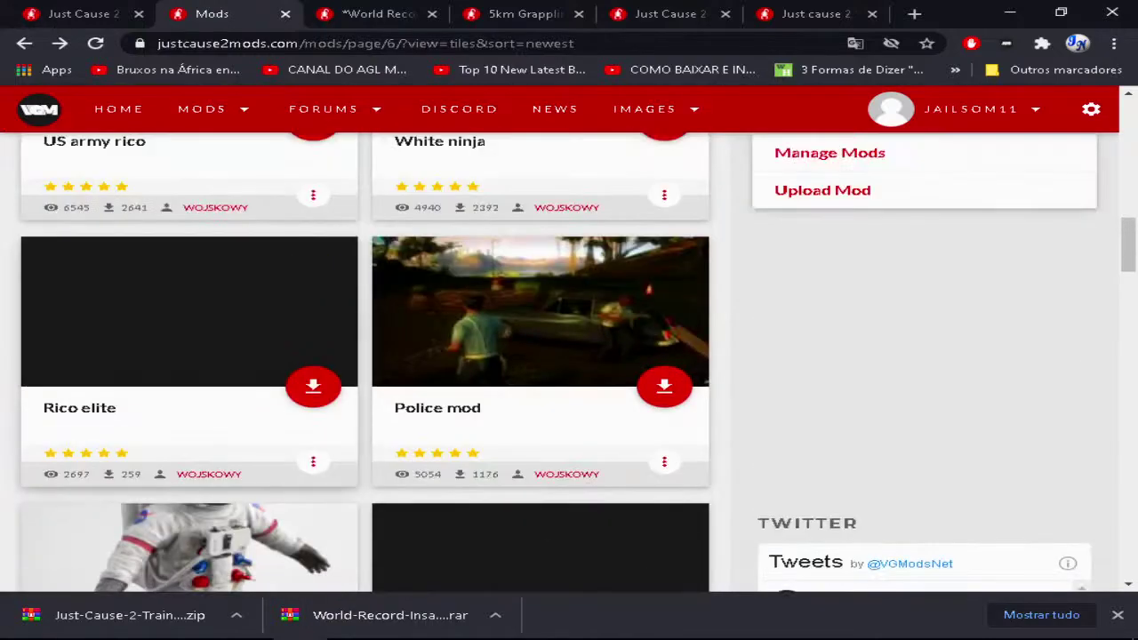
scroll(189, 356, up, 3)
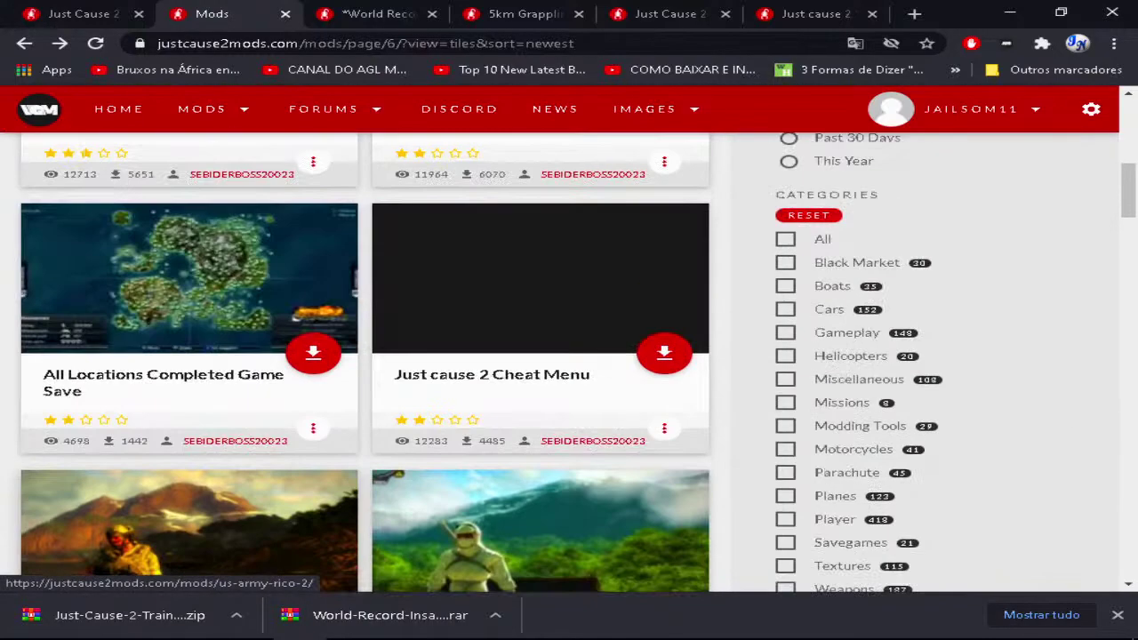
scroll(189, 525, up, 3)
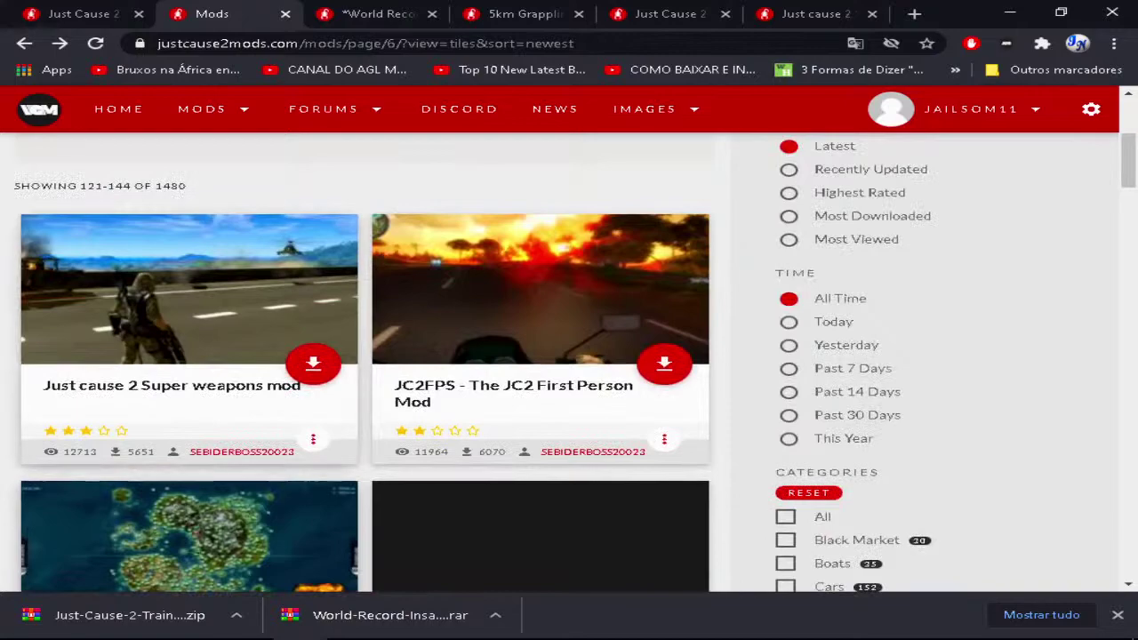
scroll(189, 400, up, 4)
Step: Open page 5 of the latest mods list
scroll(189, 400, down, 15)
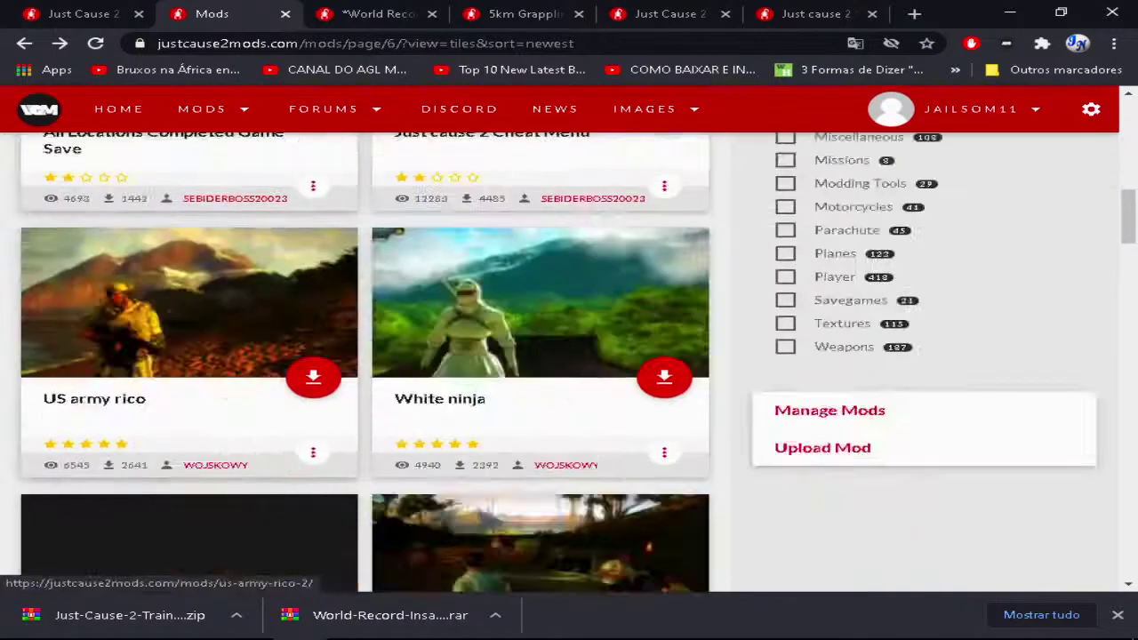
scroll(188, 258, down, 14)
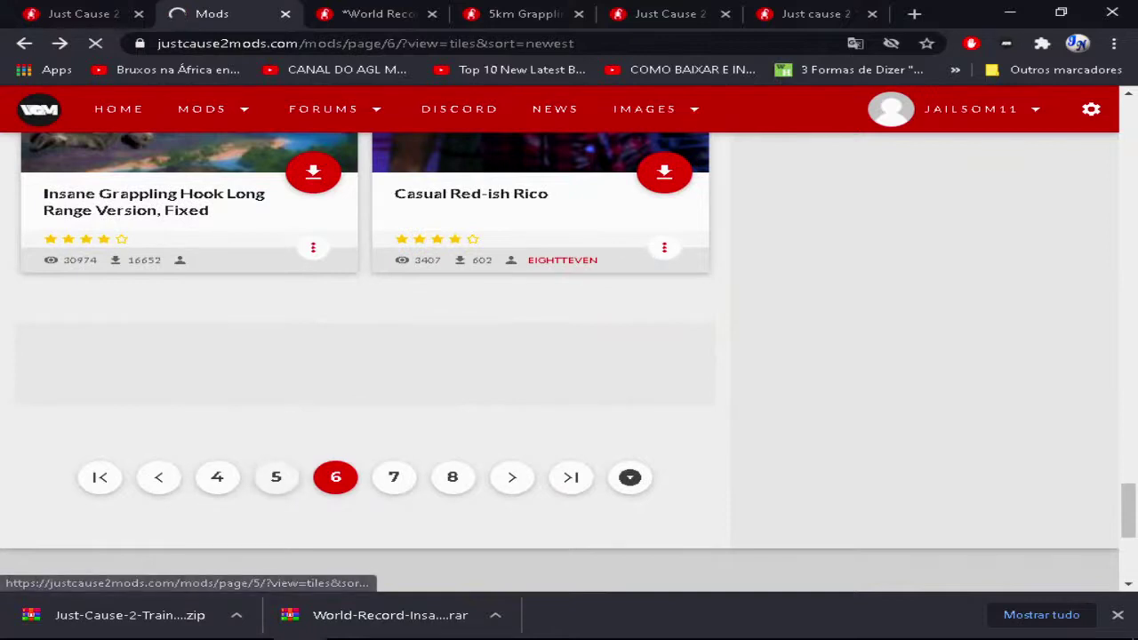
click(276, 478)
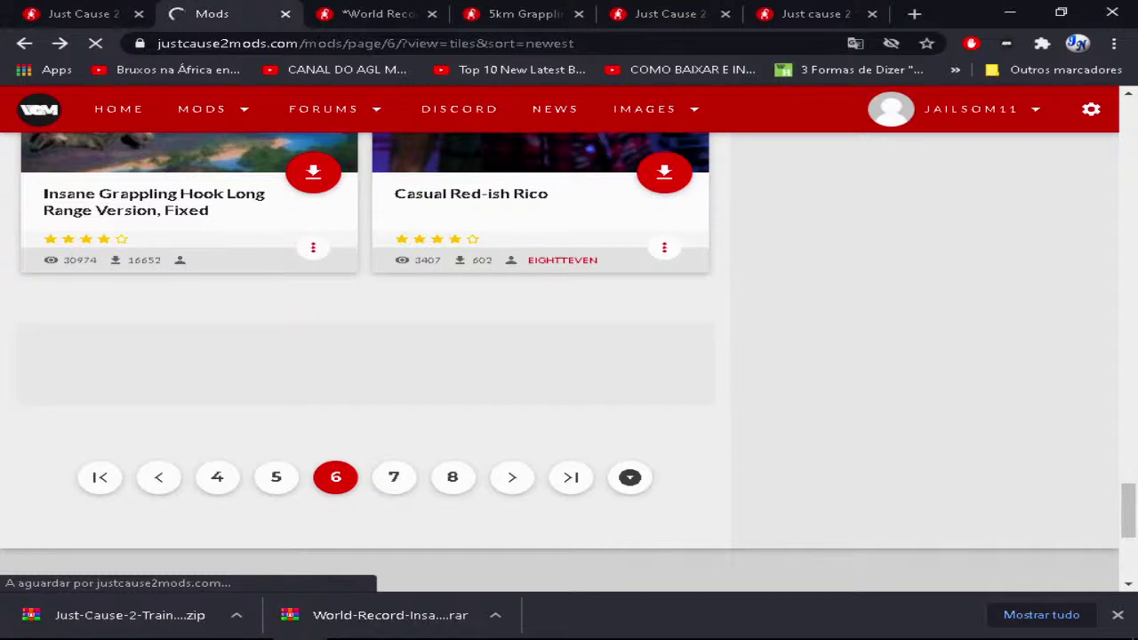
click(276, 478)
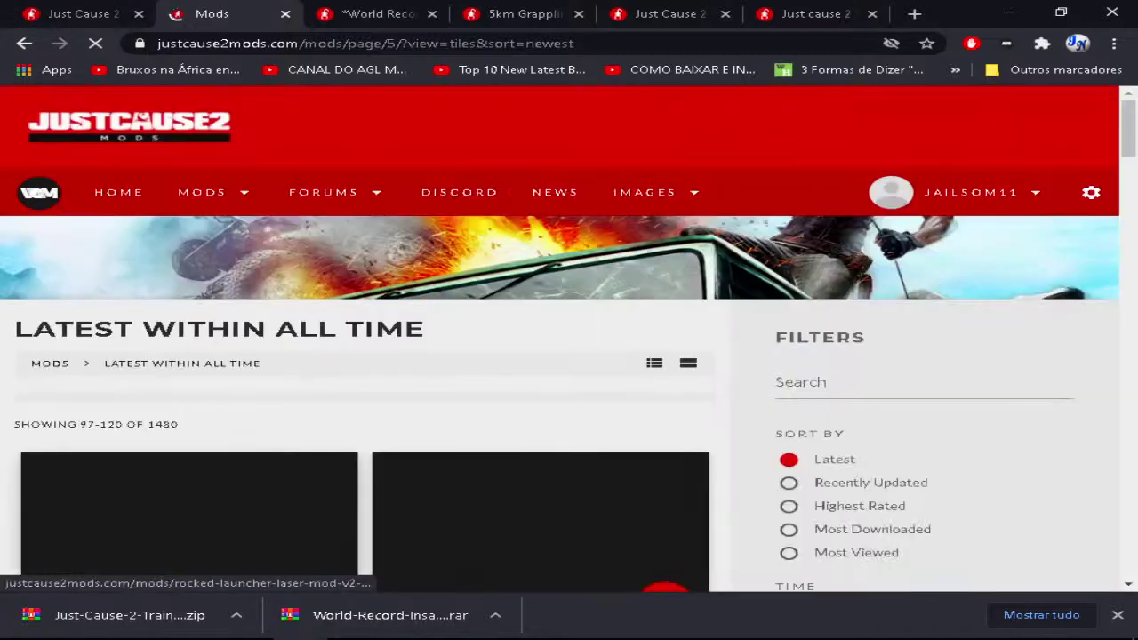
Step: Examine the mods offered on page 5 of the latest mods list
scroll(187, 400, down, 5)
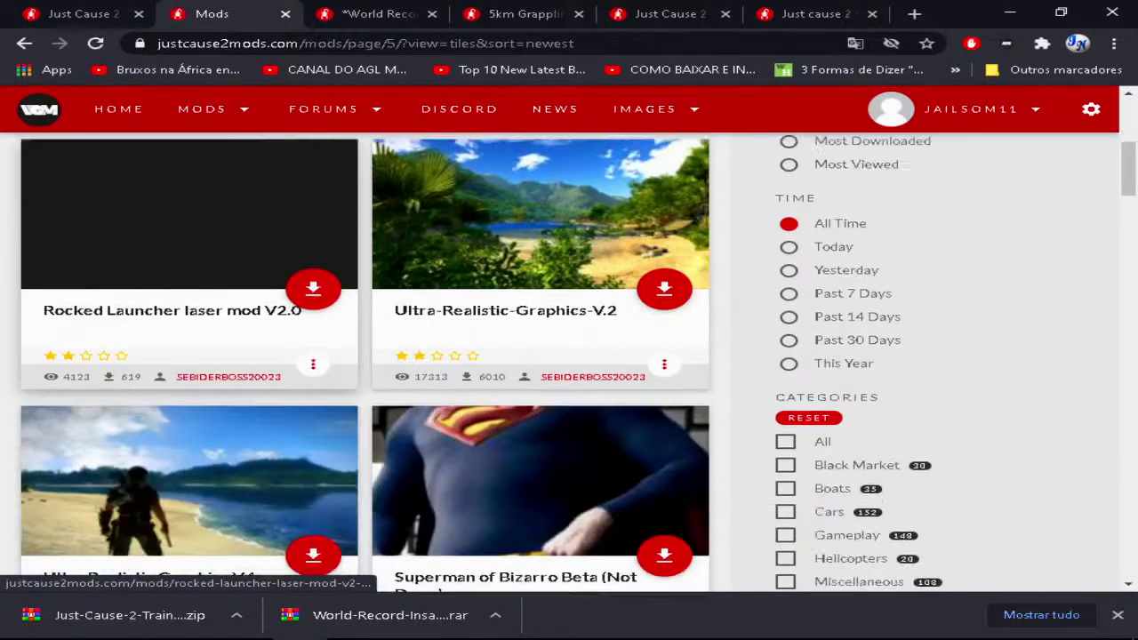
scroll(187, 400, down, 3)
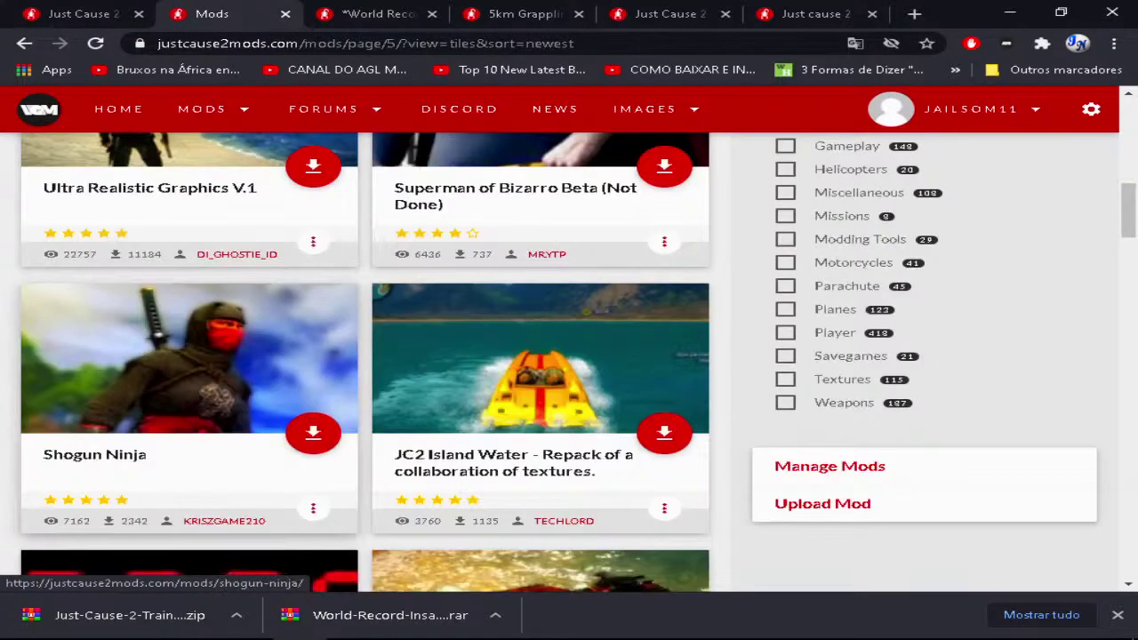
scroll(187, 400, down, 3)
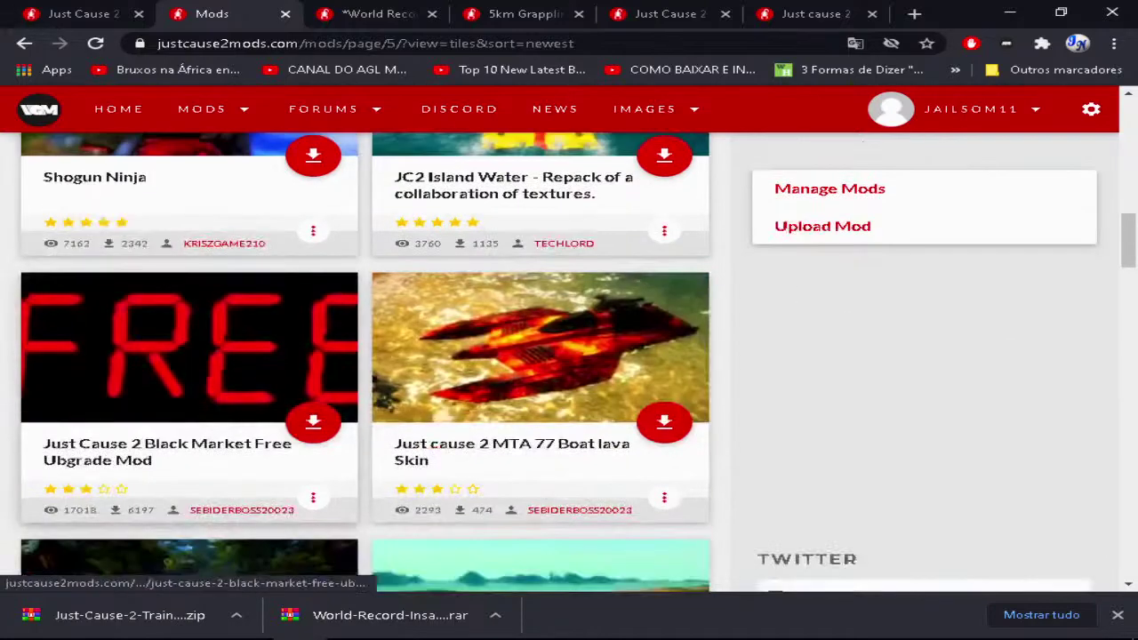
scroll(187, 401, down, 4)
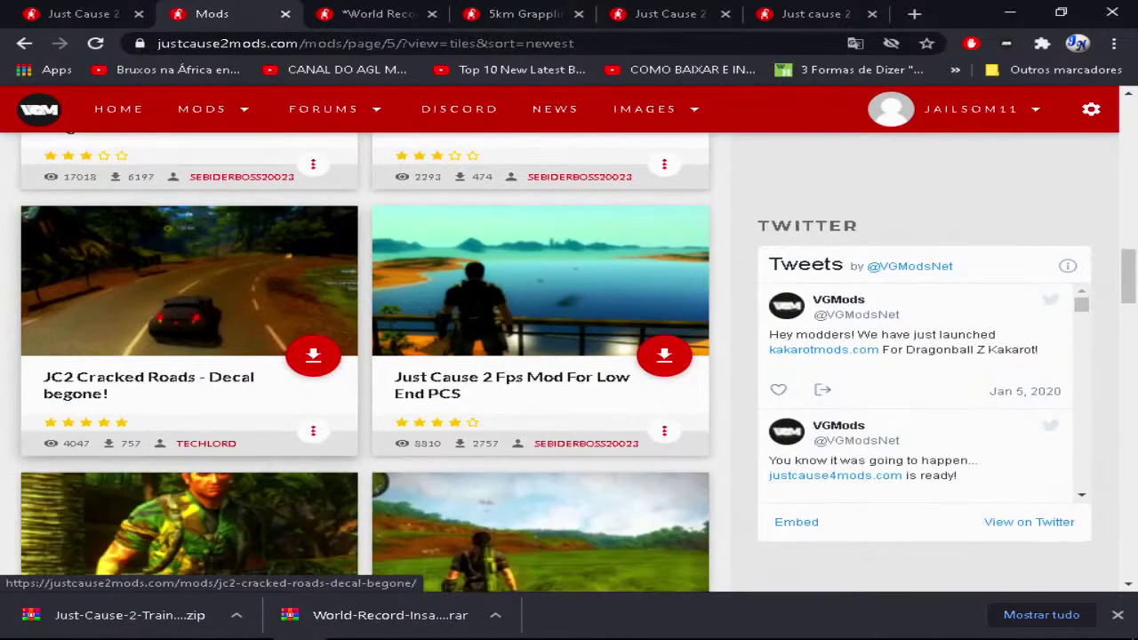
scroll(187, 401, down, 4)
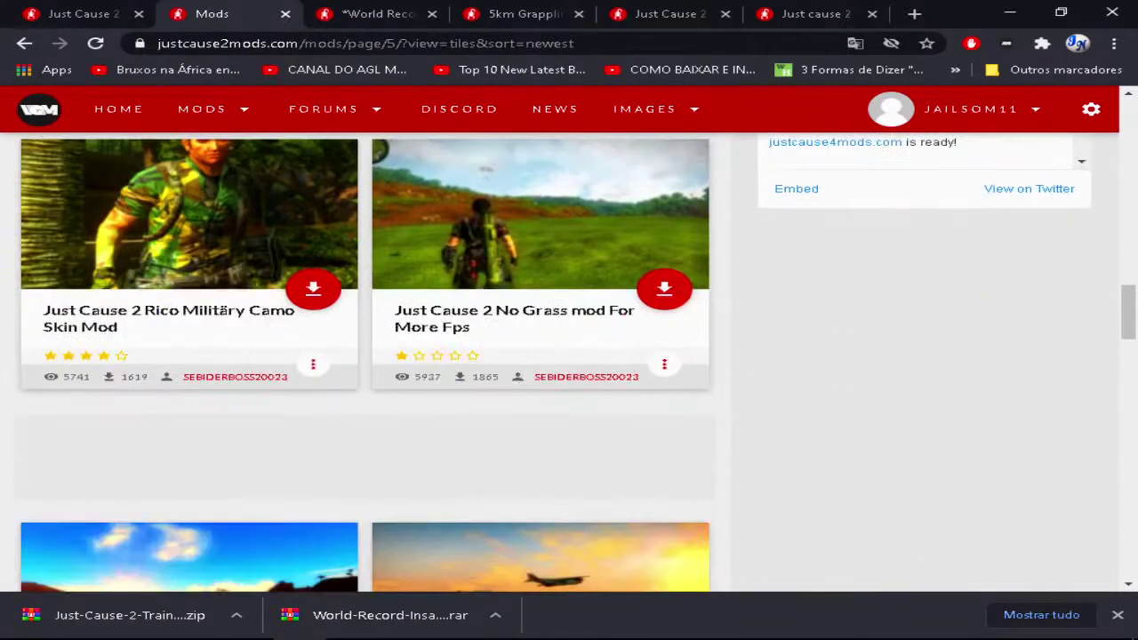
scroll(365, 400, down, 3)
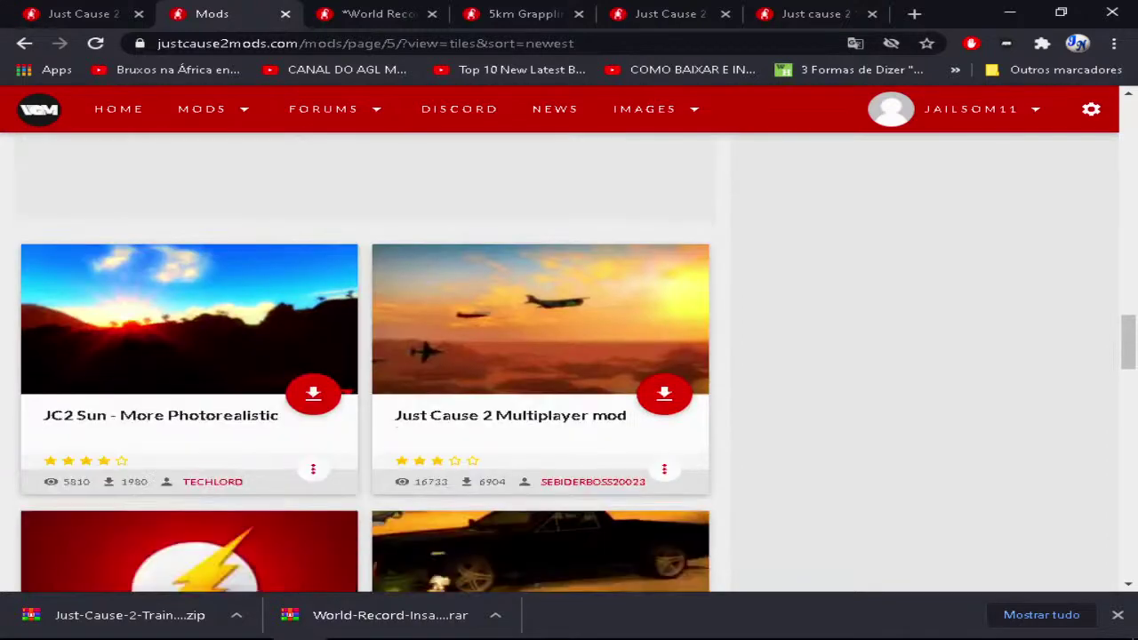
scroll(365, 355, up, 5)
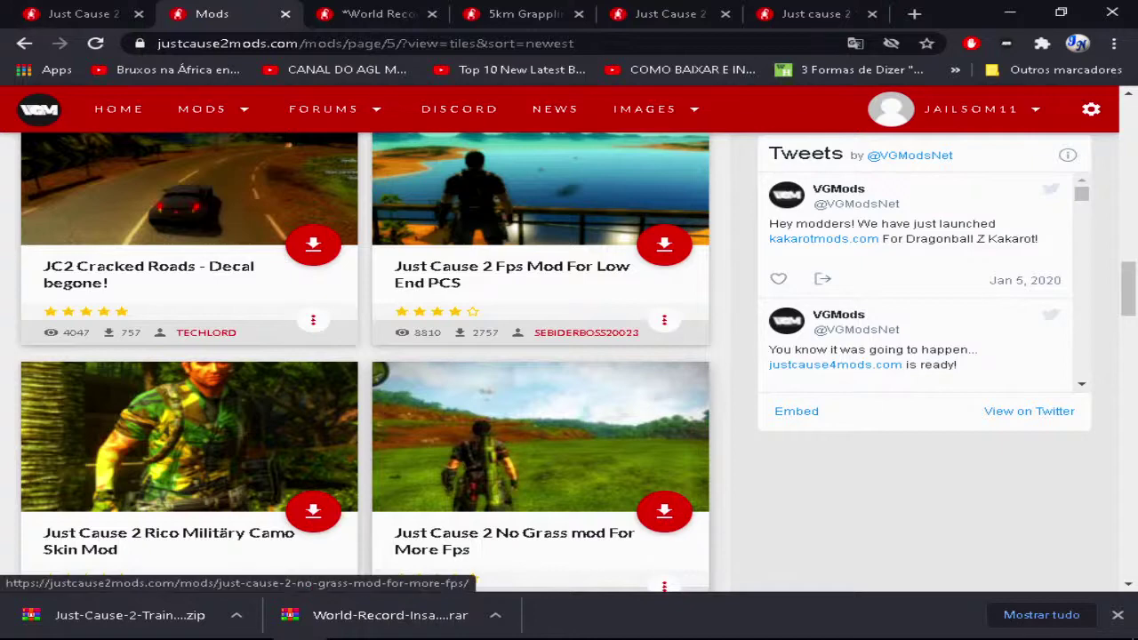
scroll(541, 445, down, 1)
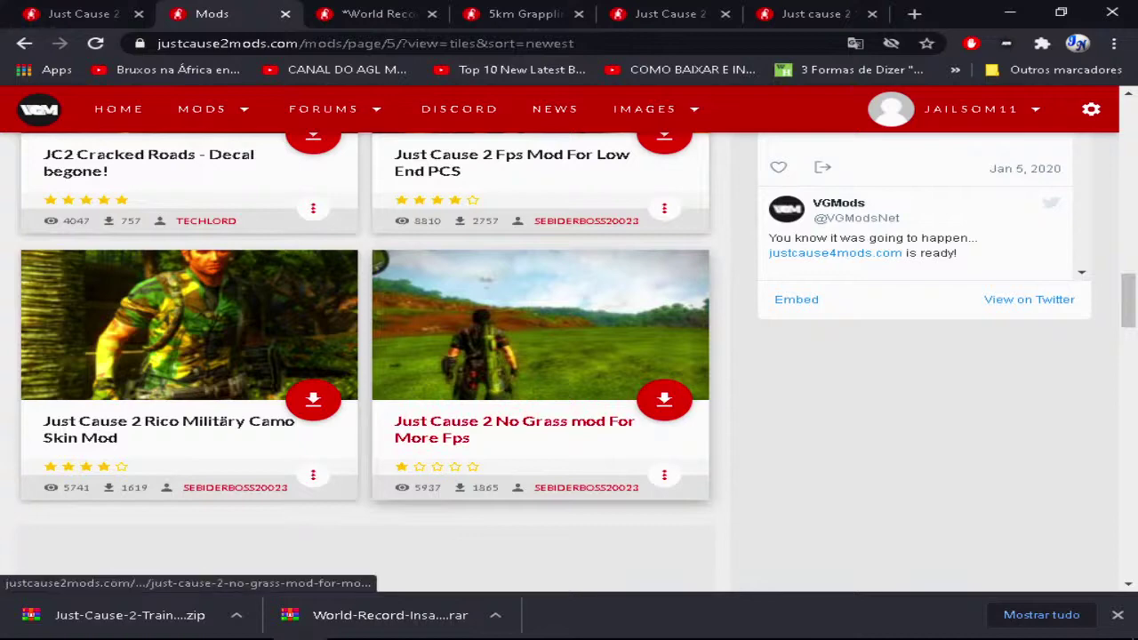
scroll(514, 425, down, 4)
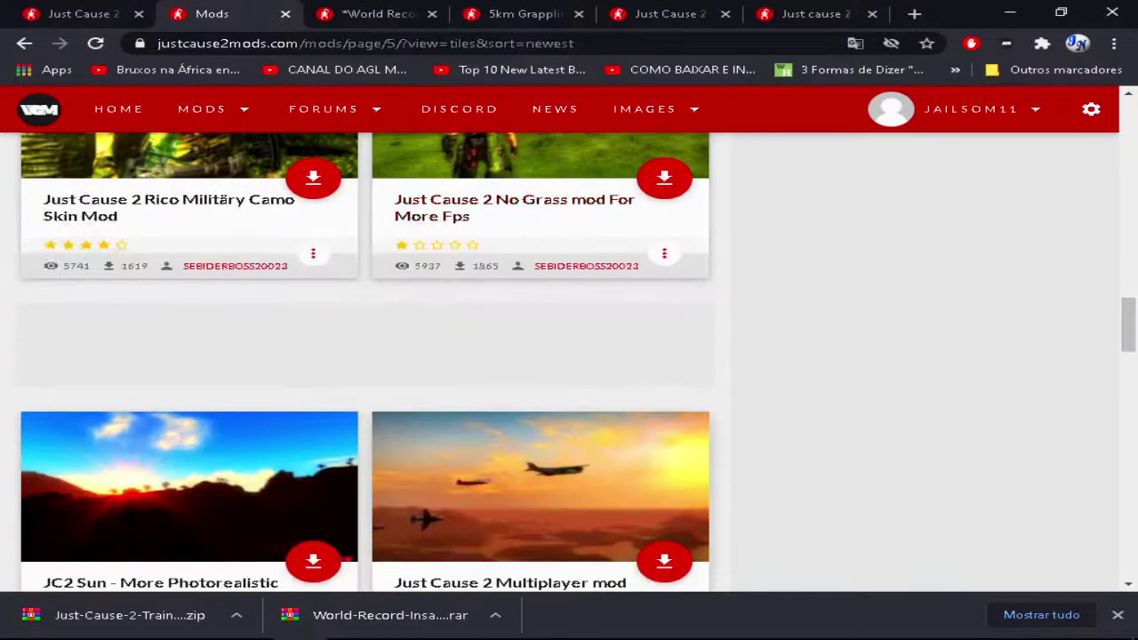
scroll(514, 425, down, 2)
scroll(514, 426, down, 2)
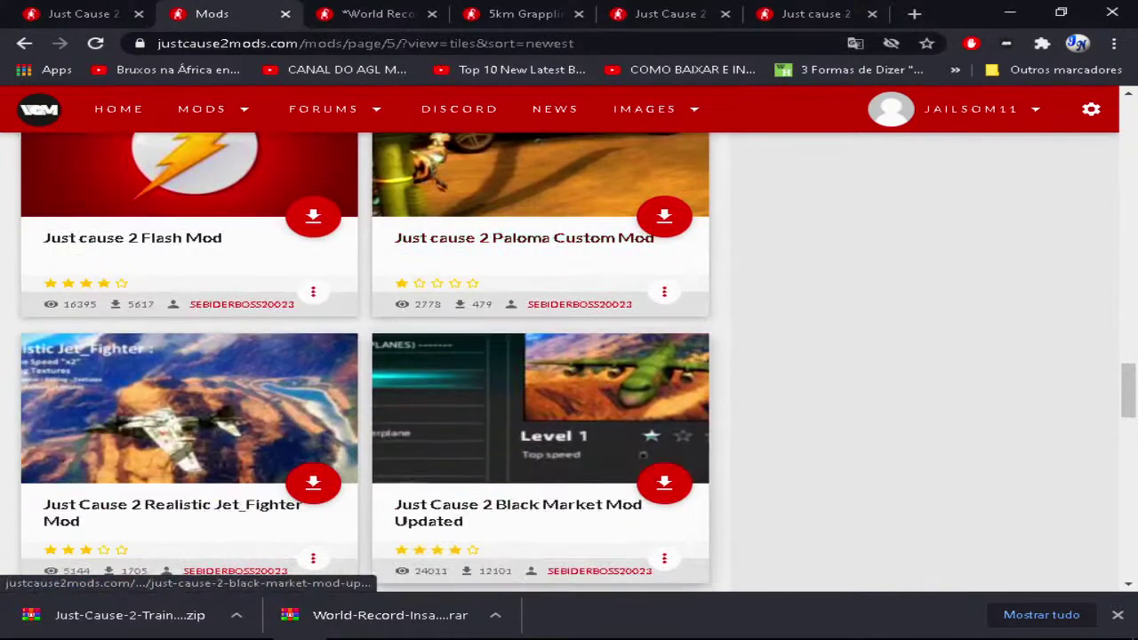
scroll(514, 426, down, 2)
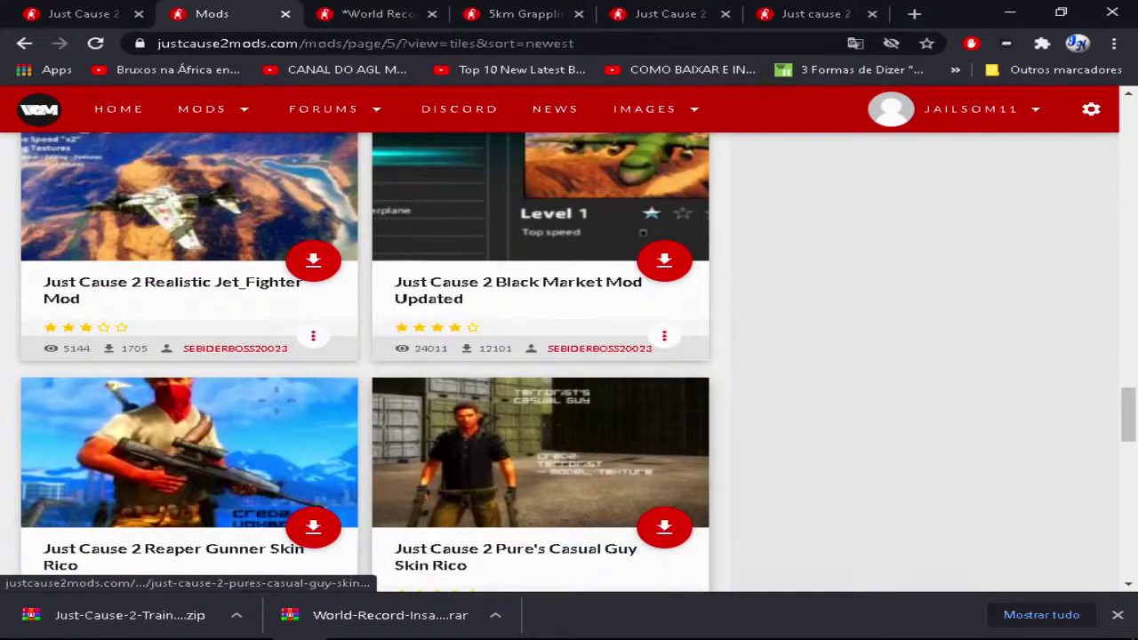
scroll(514, 425, down, 3)
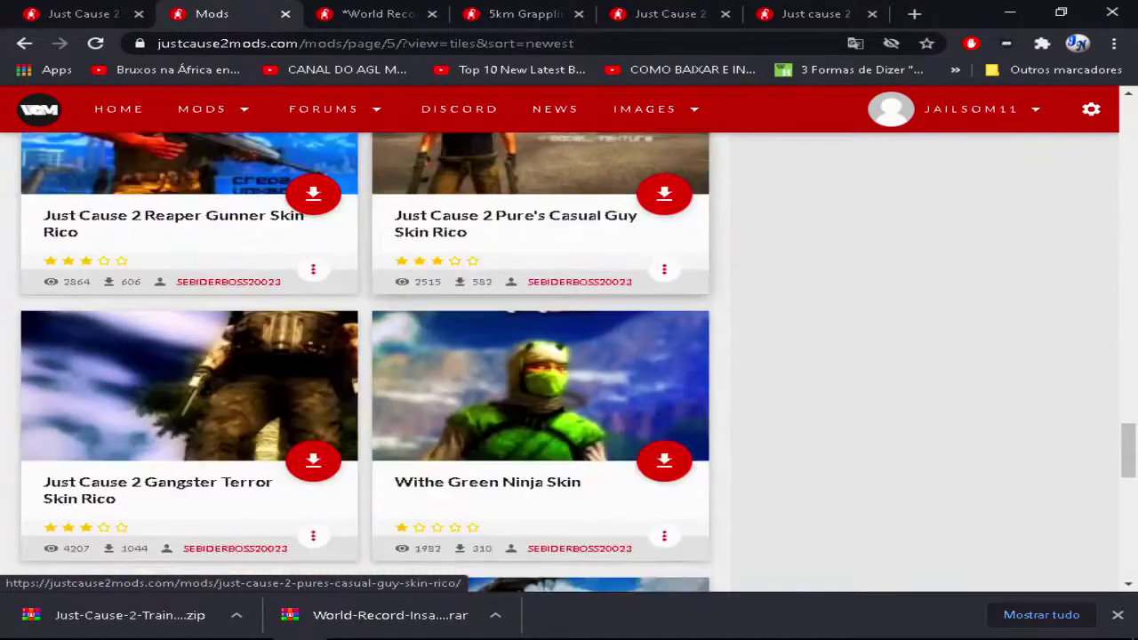
scroll(515, 425, down, 3)
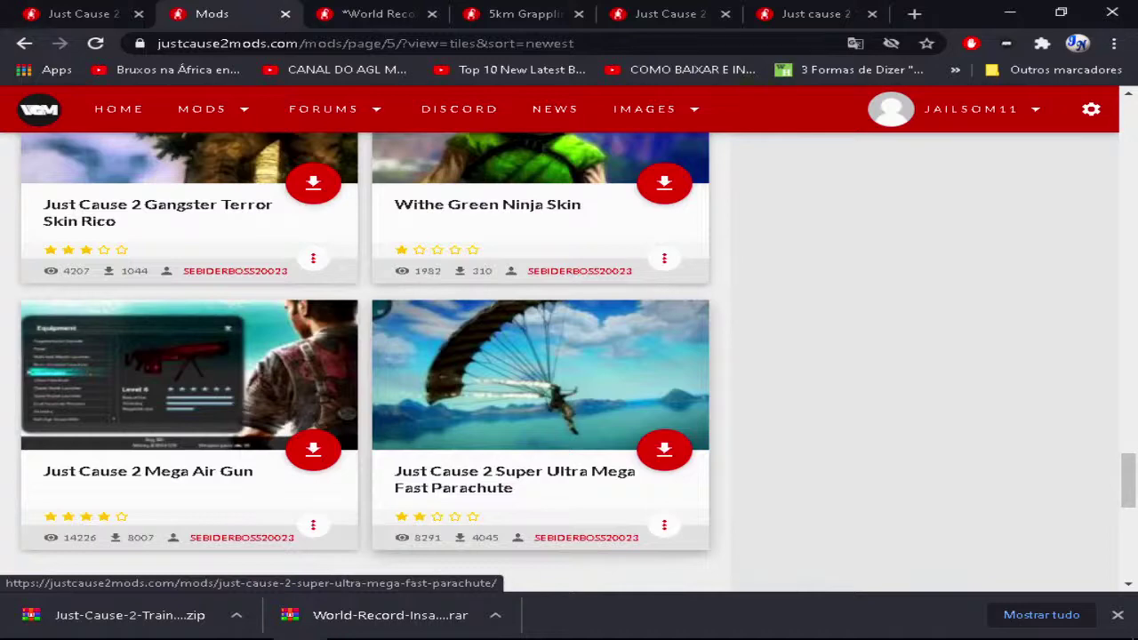
scroll(514, 426, down, 2)
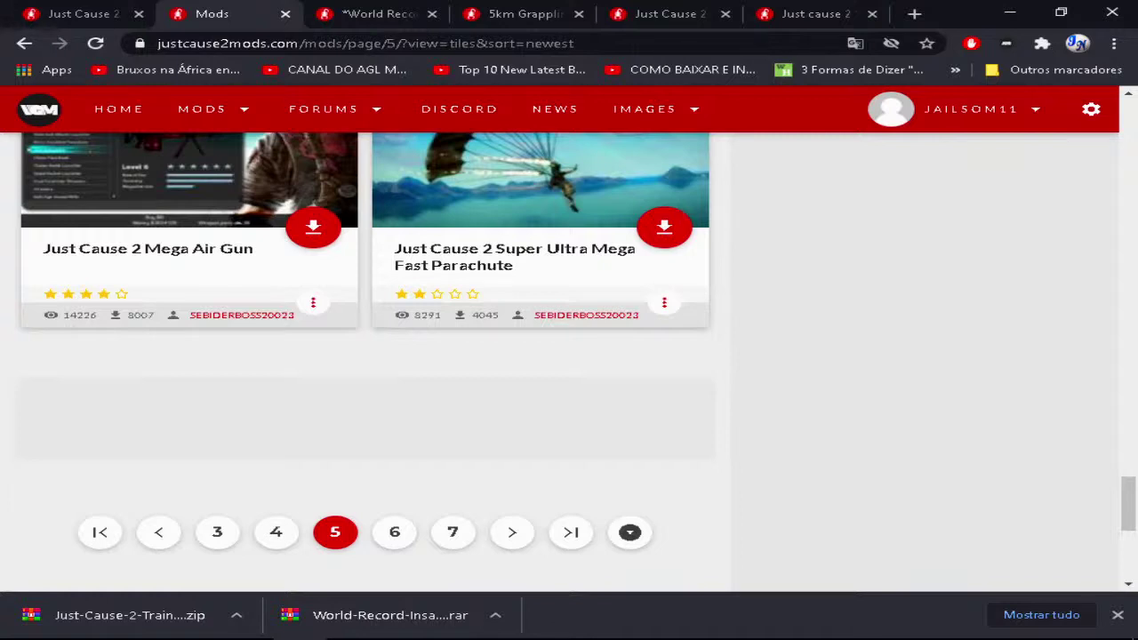
Step: Open page 4 of the latest mods list
scroll(293, 367, down, 2)
scroll(293, 367, up, 1)
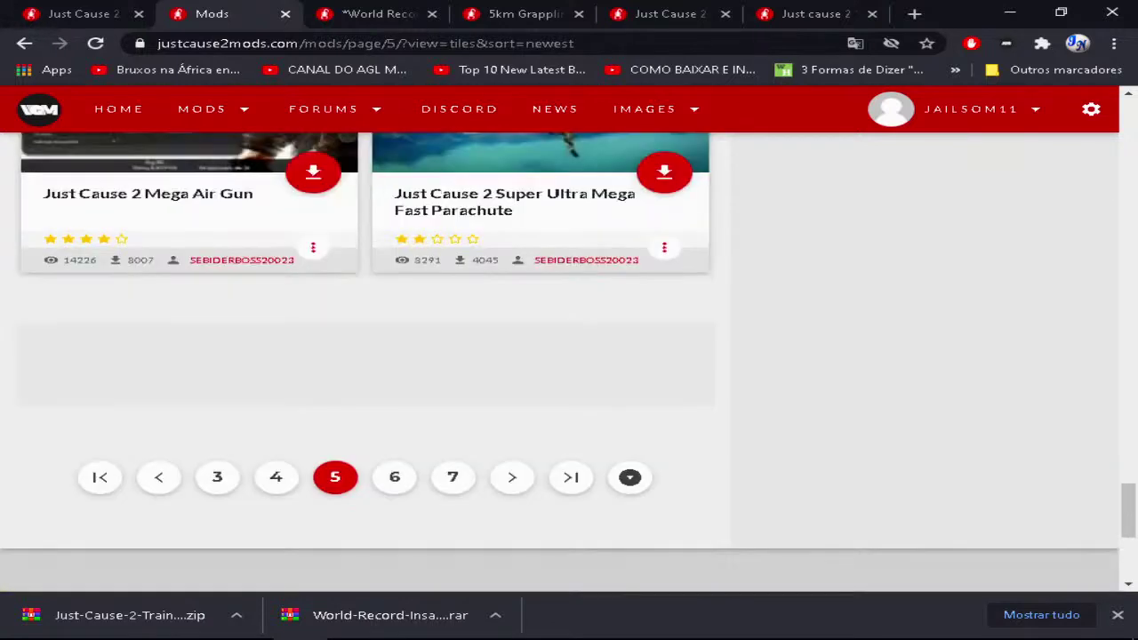
scroll(294, 367, down, 2)
click(276, 365)
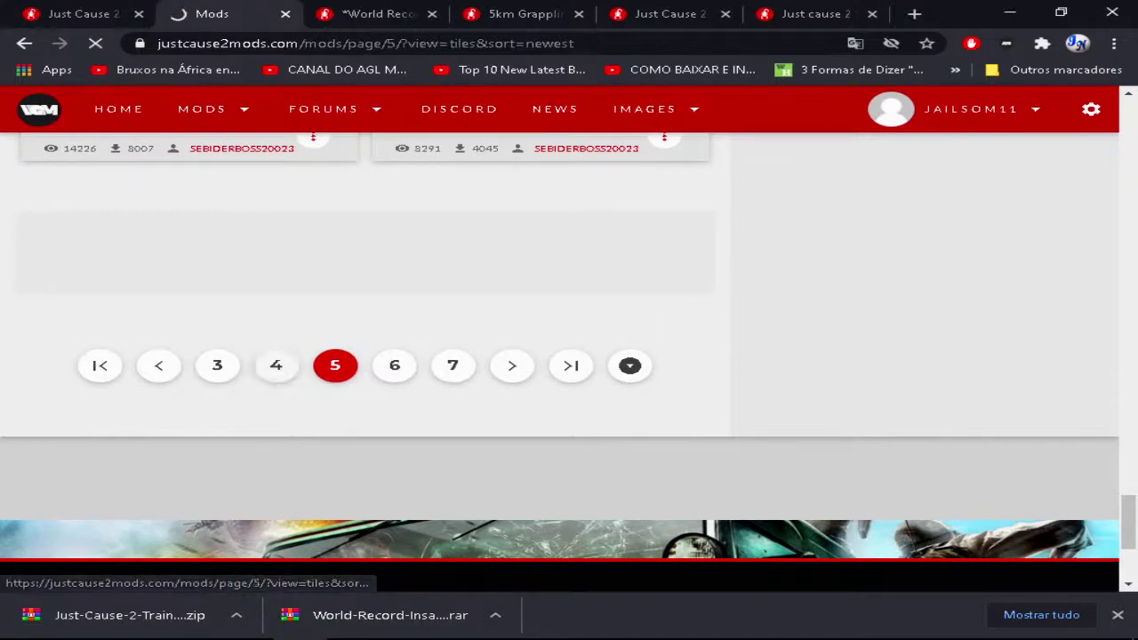
scroll(276, 366, down, 2)
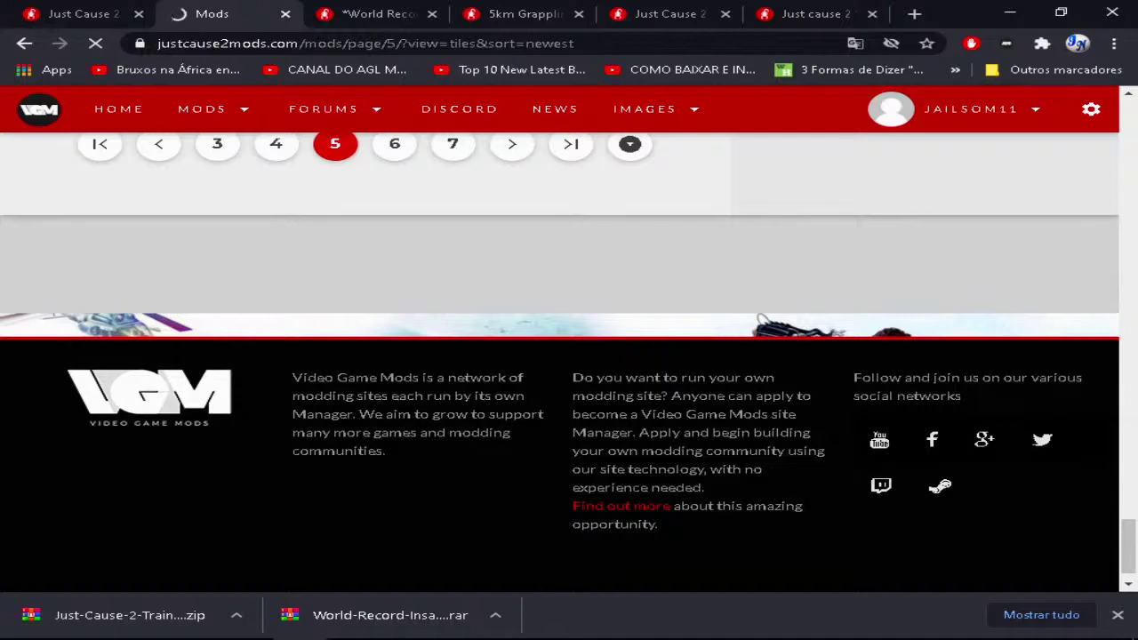
scroll(560, 362, up, 5)
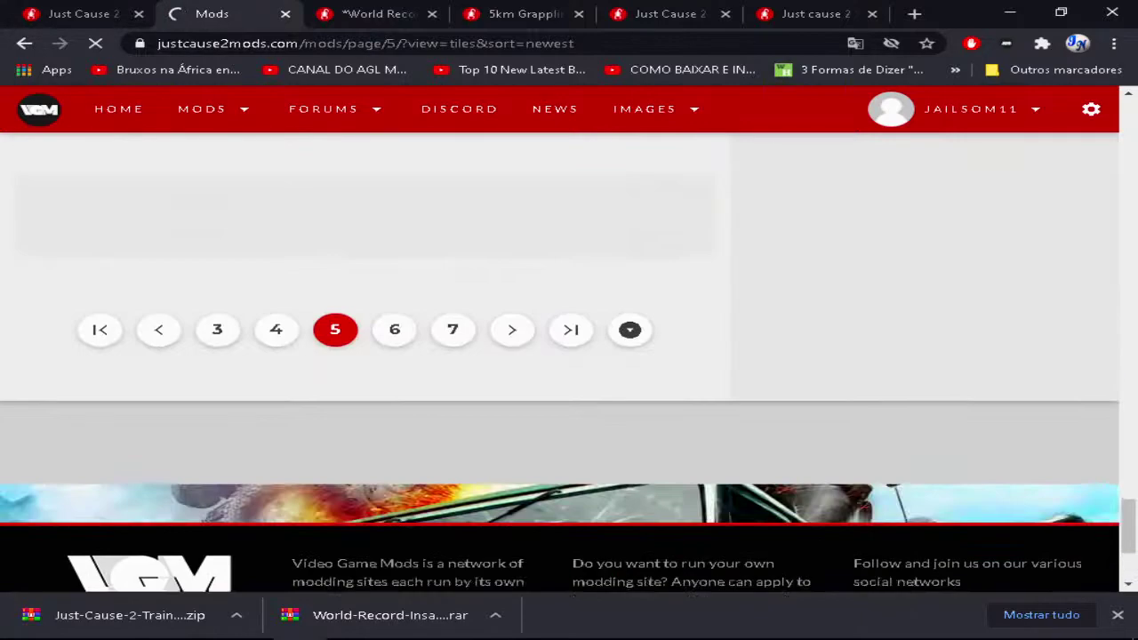
scroll(560, 362, up, 7)
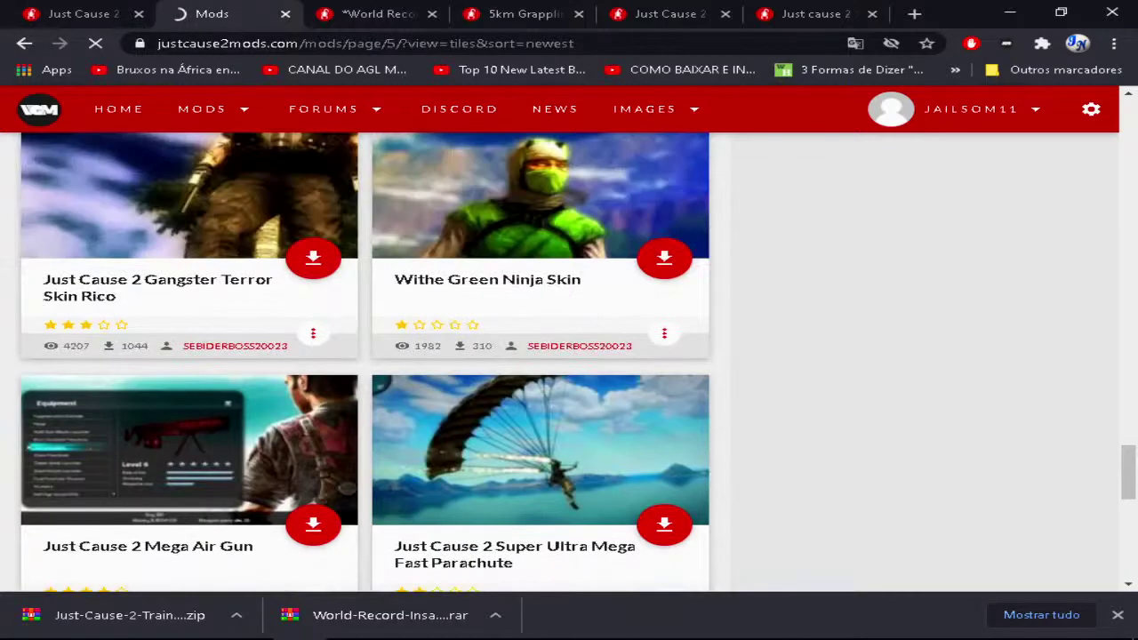
Step: Review the Just Cause 2 Super Weapons Mod page and start the mod's download
click(815, 14)
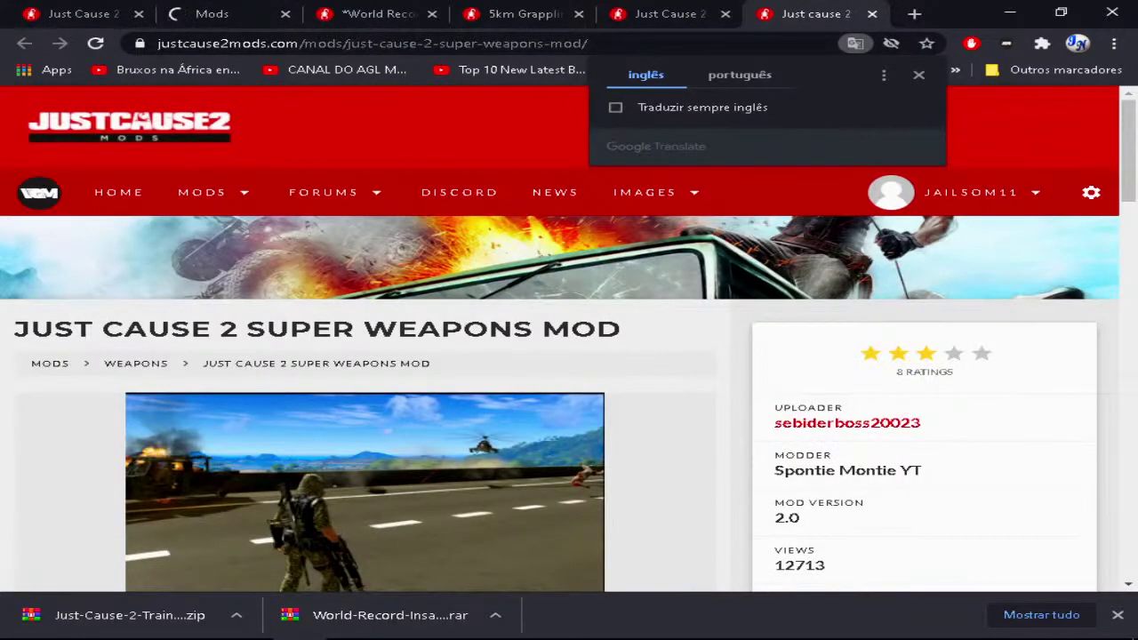
scroll(569, 356, down, 1)
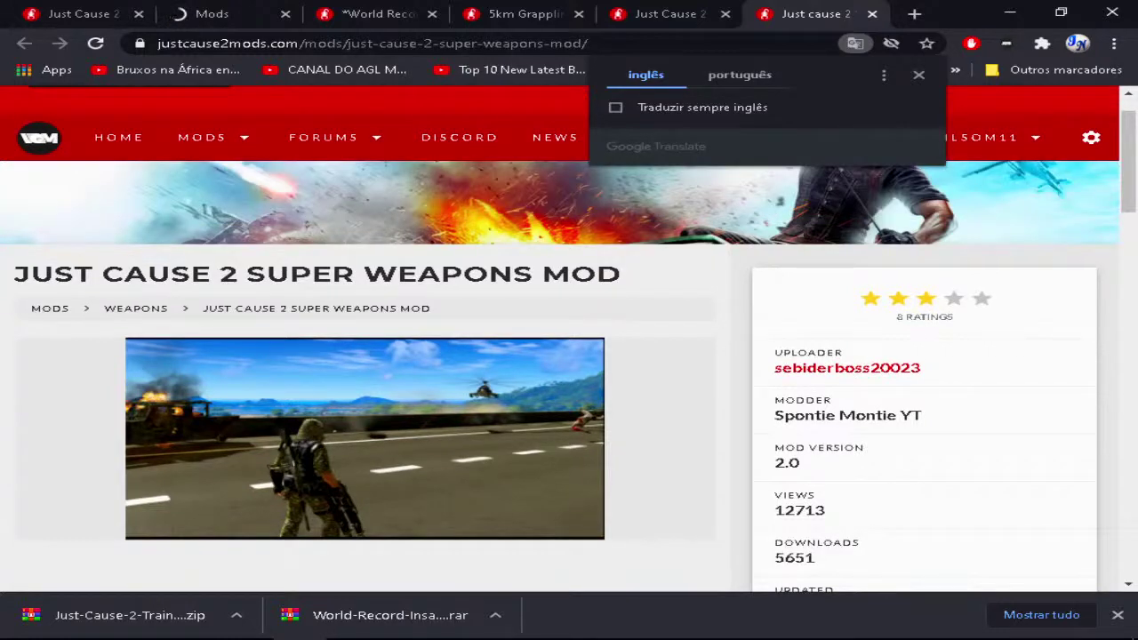
scroll(570, 356, down, 5)
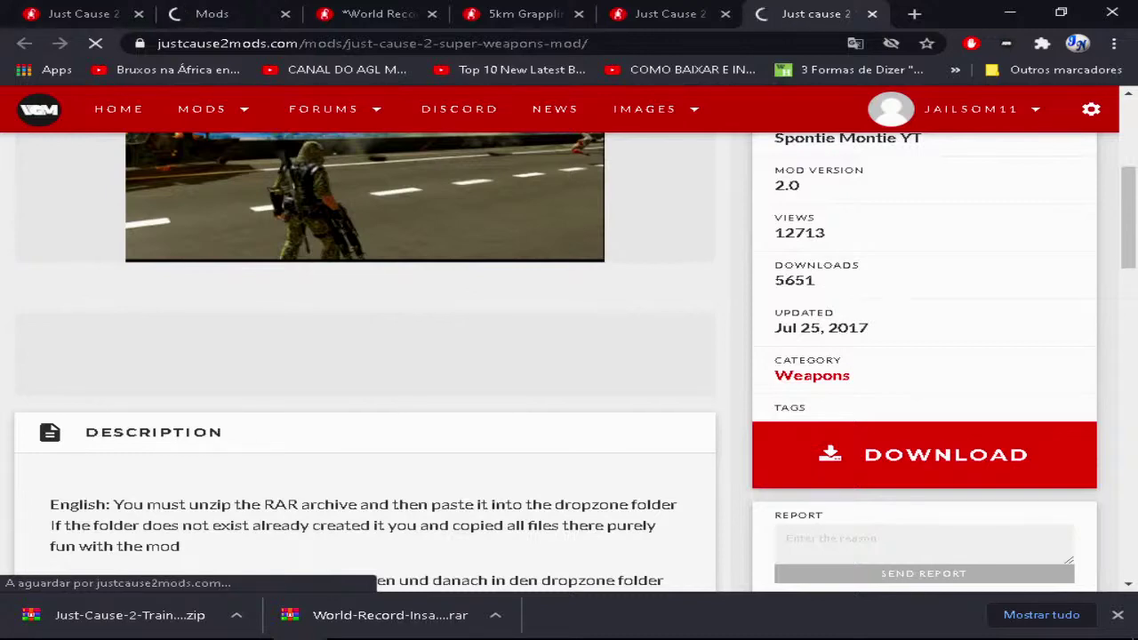
scroll(570, 356, up, 2)
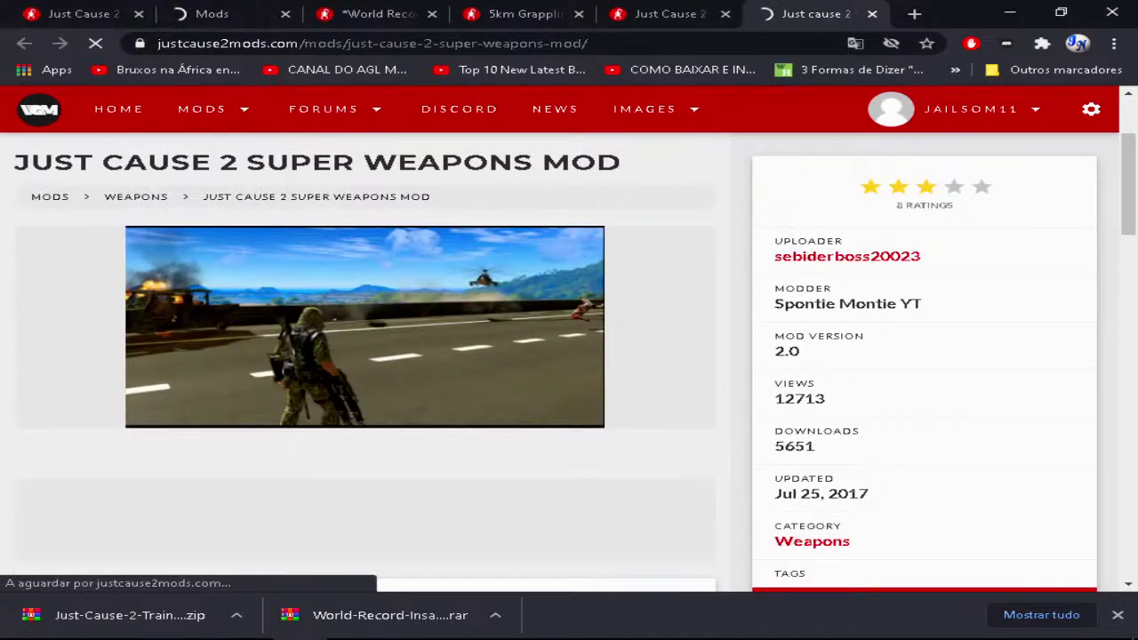
scroll(364, 356, down, 4)
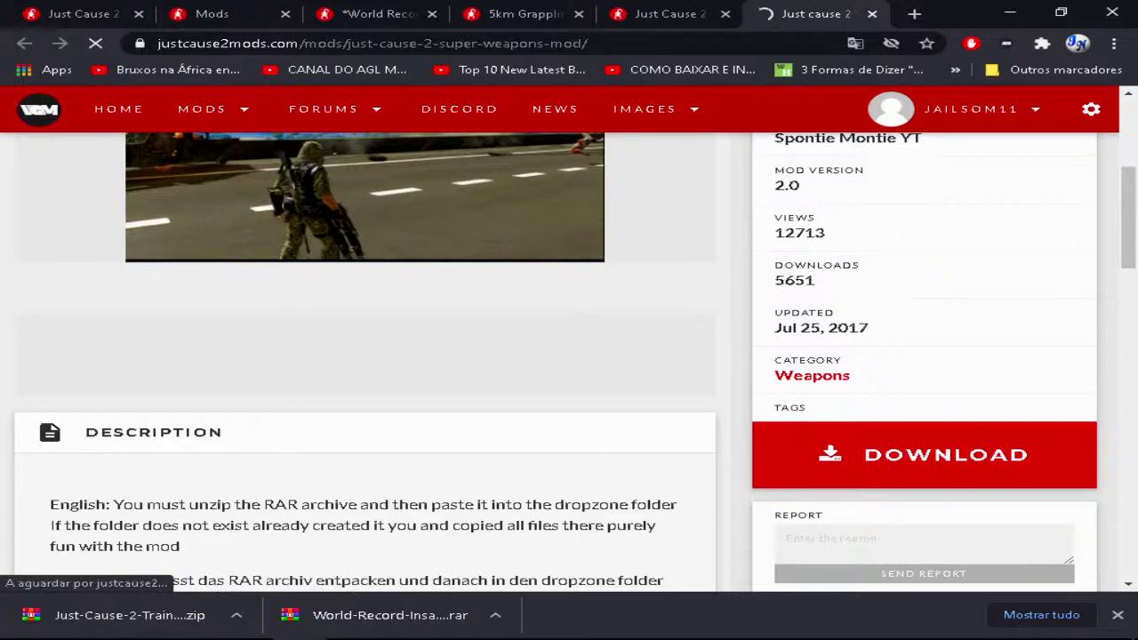
scroll(569, 356, up, 3)
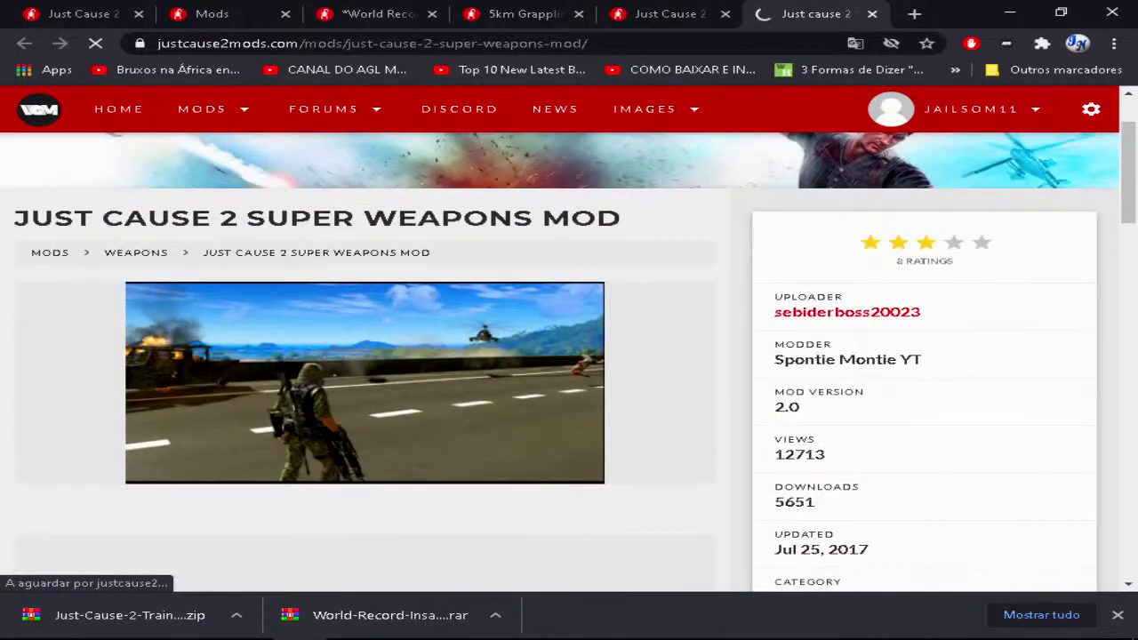
scroll(569, 356, up, 2)
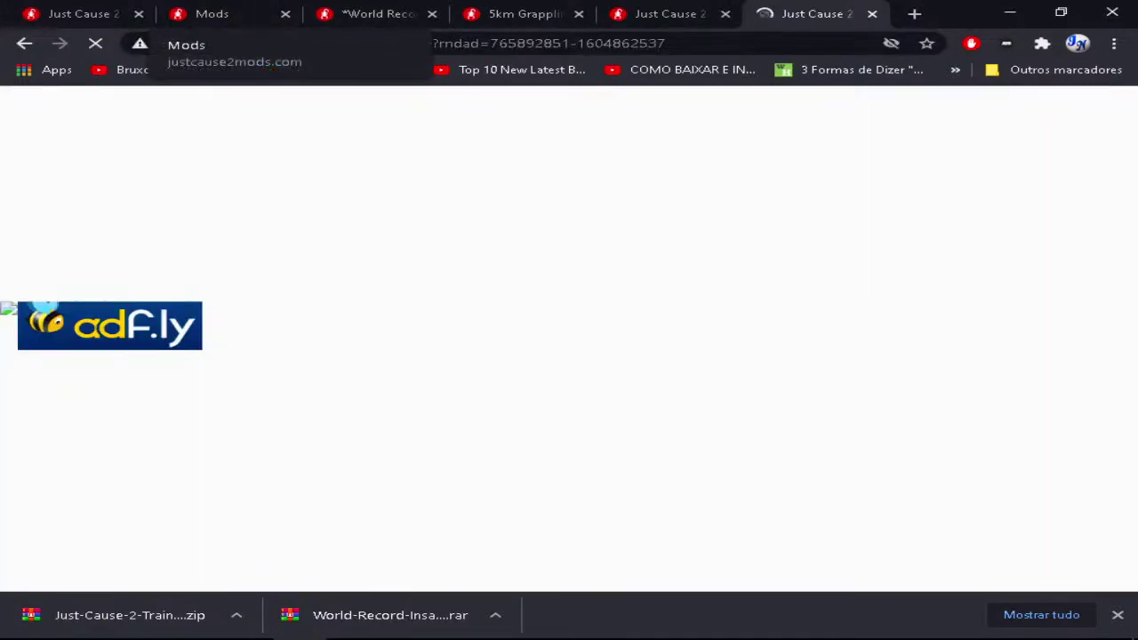
Step: Check the latest mods list and close the AdF.ly page opened for the Super Weapons Mod download
click(214, 13)
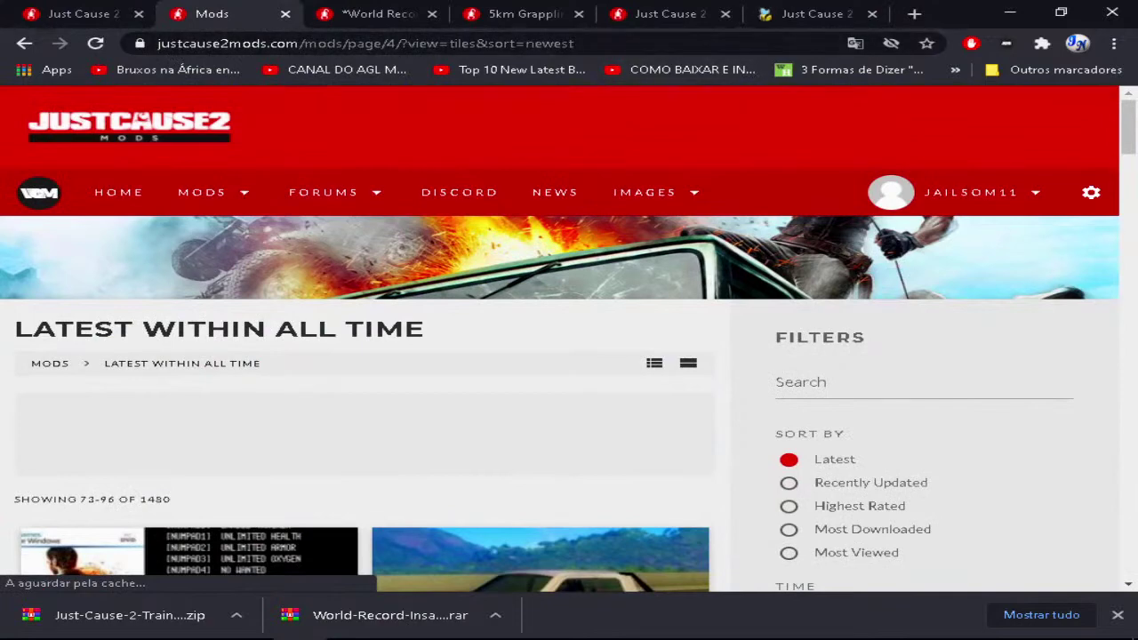
click(814, 14)
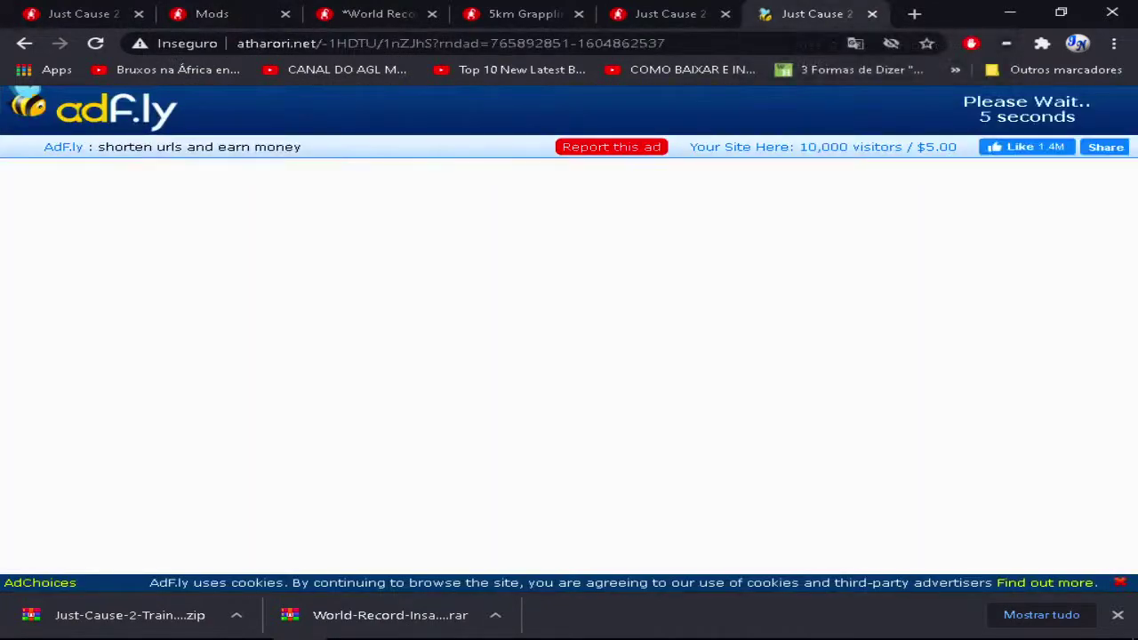
key(ctrl+w)
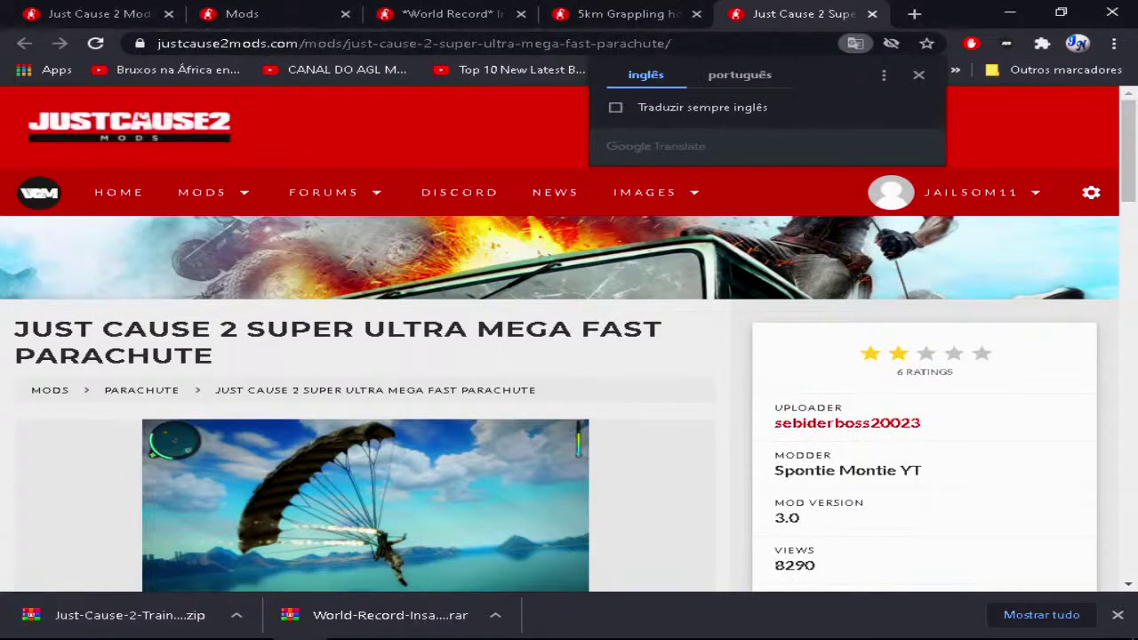
Step: Unpin the AdBlock and Ads Blocker RP extensions from the browser toolbar
click(1042, 43)
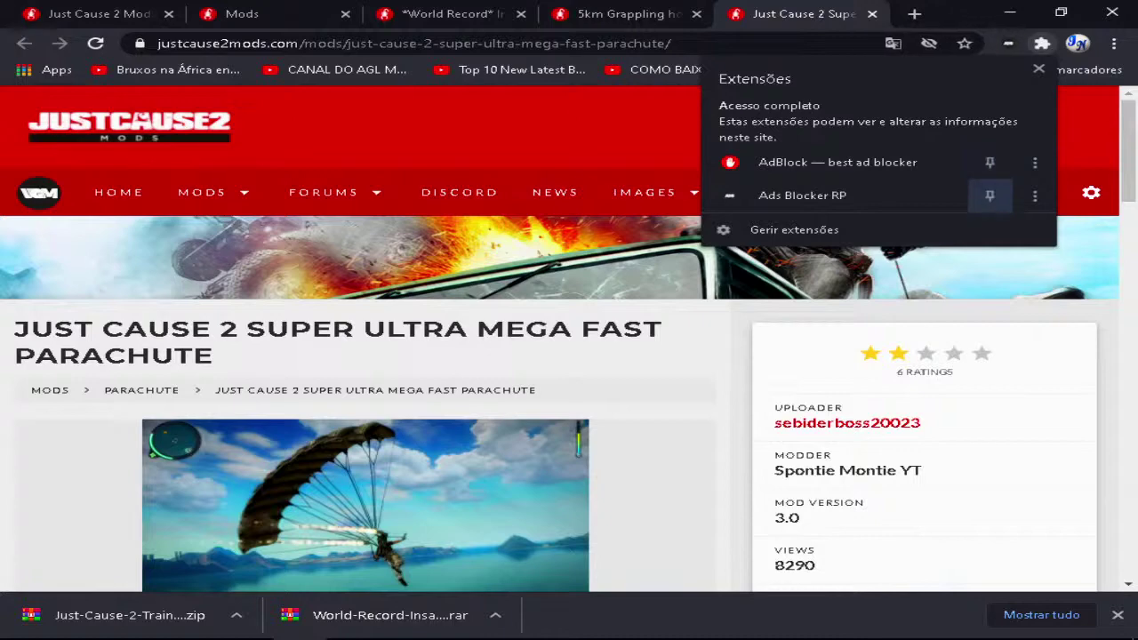
click(990, 195)
click(1039, 68)
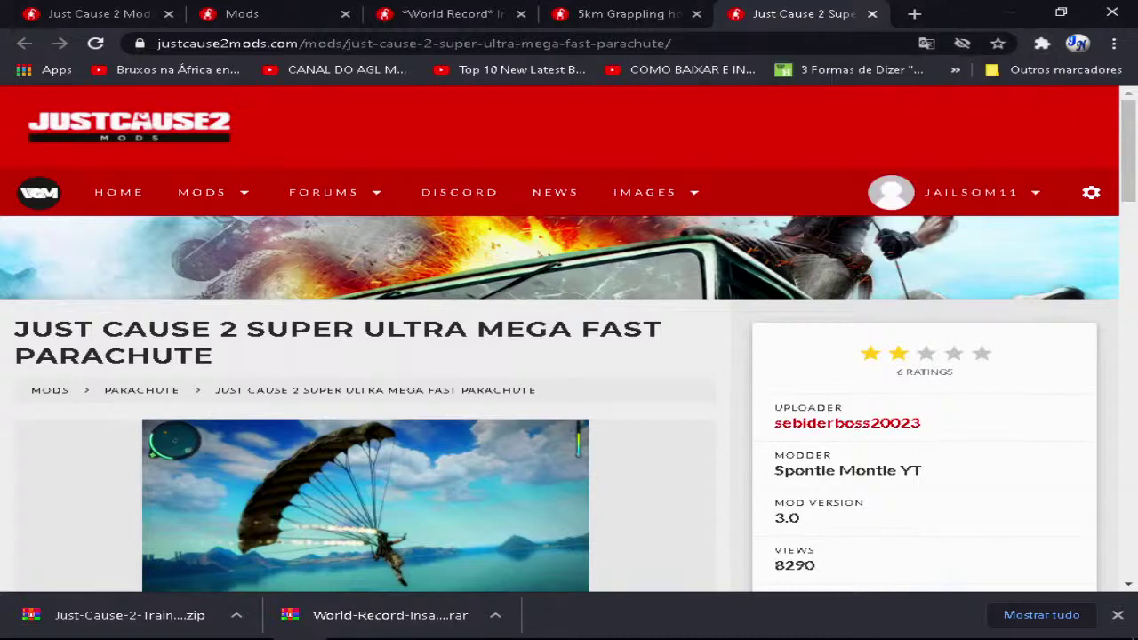
Step: View the Super Ultra Mega Fast Parachute page and the 5km Grappling Hook Range and Dual Wielding Two Handed Weapons page
scroll(569, 355, down, 2)
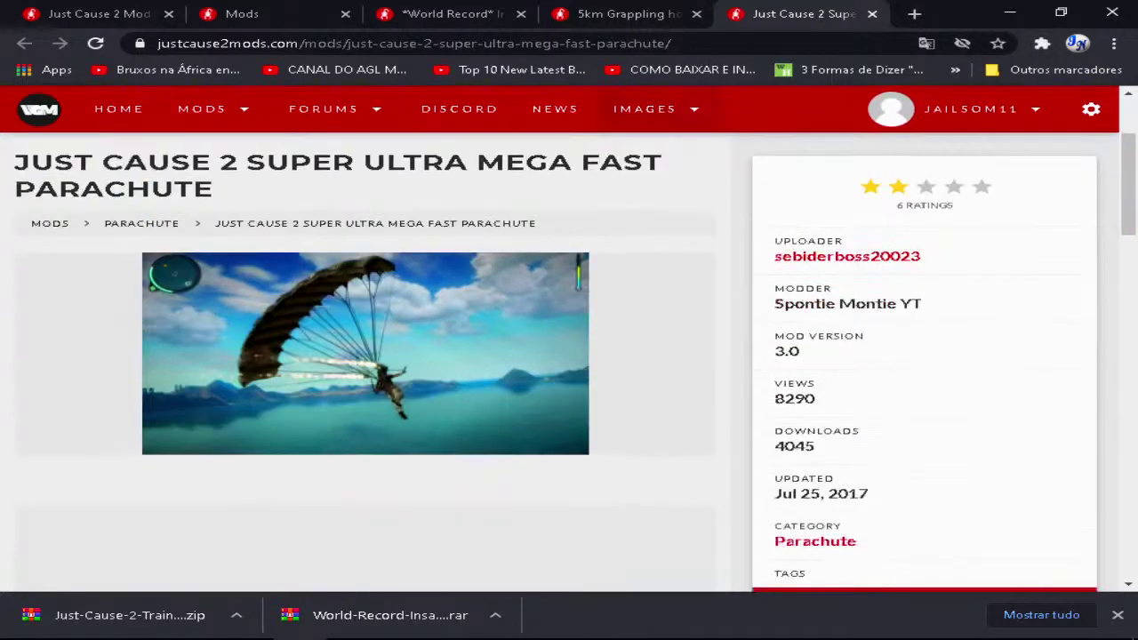
scroll(569, 355, up, 2)
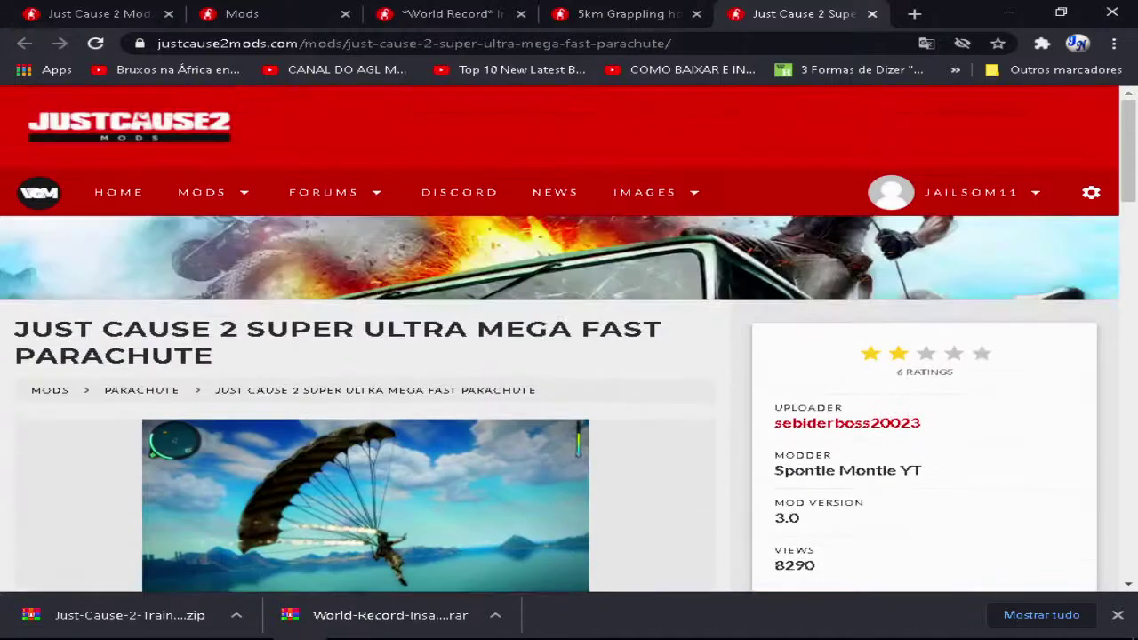
key(ctrl+shift+Tab)
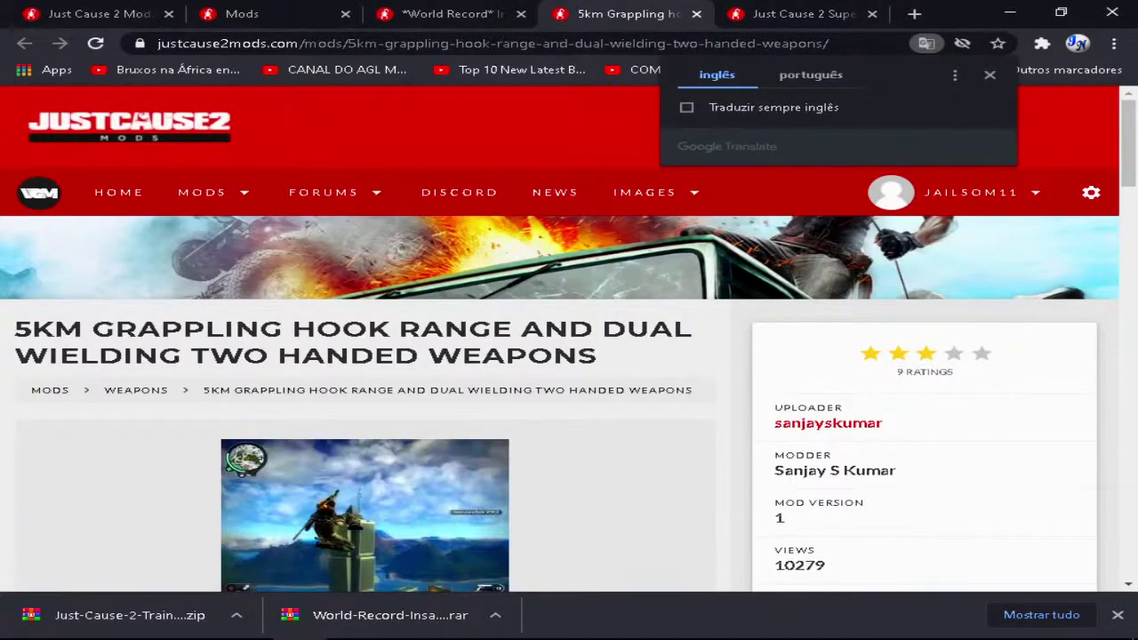
scroll(570, 356, down, 7)
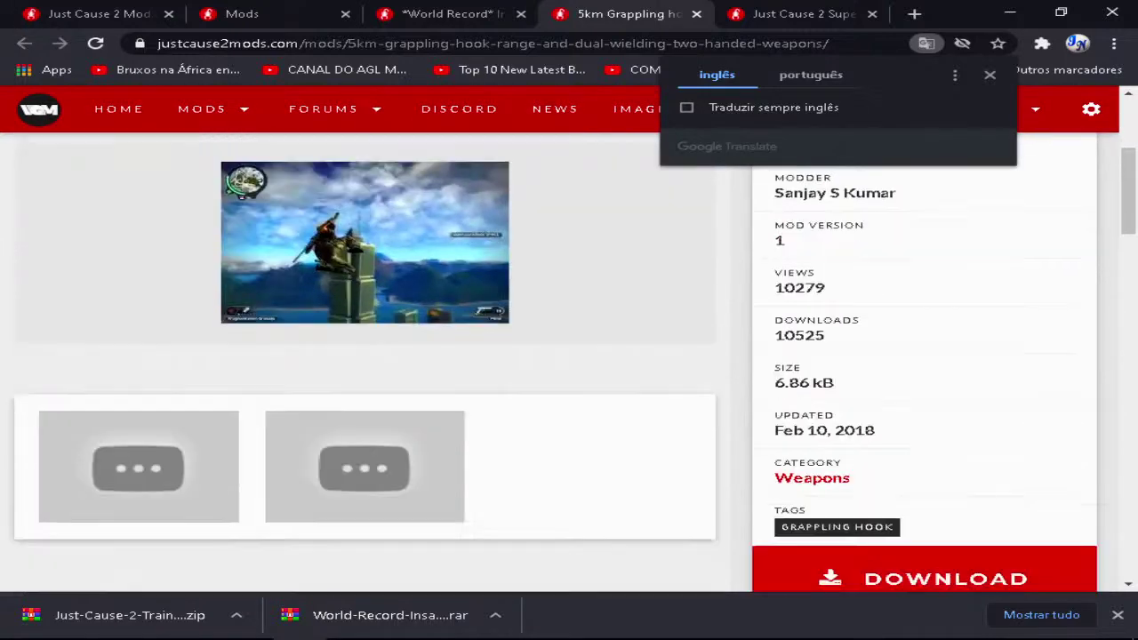
Step: Download the 5km Grappling Hook Range and Dual Wielding mod into the dropzone folder of Just Cause 2 on drive D
scroll(569, 356, up, 2)
scroll(569, 356, down, 5)
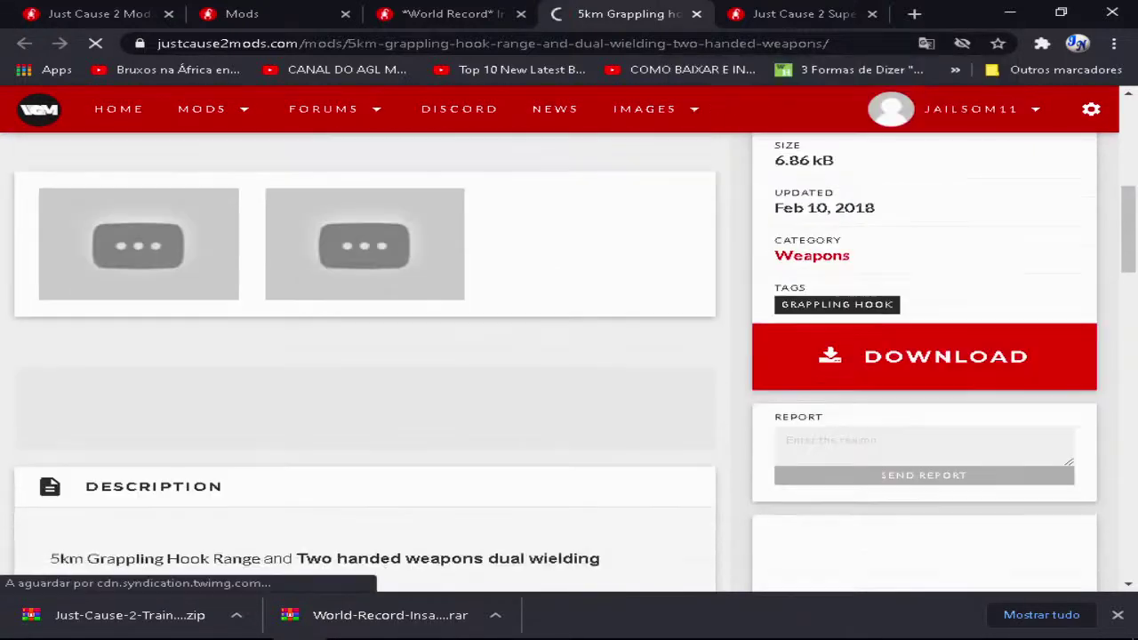
scroll(569, 356, down, 1)
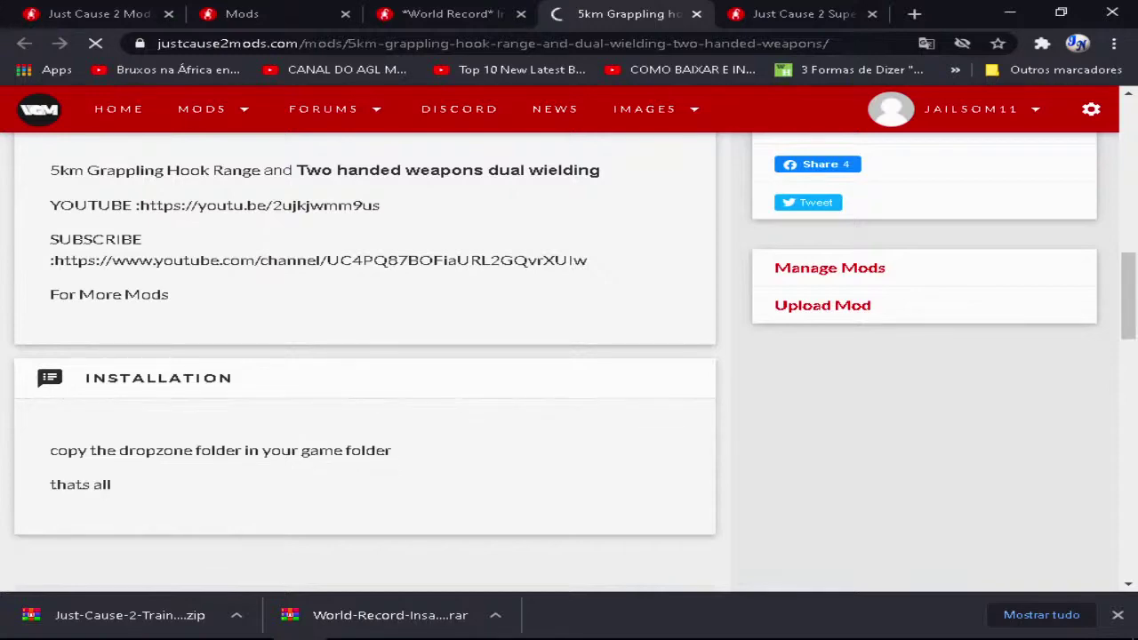
scroll(569, 356, down, 6)
scroll(569, 356, up, 9)
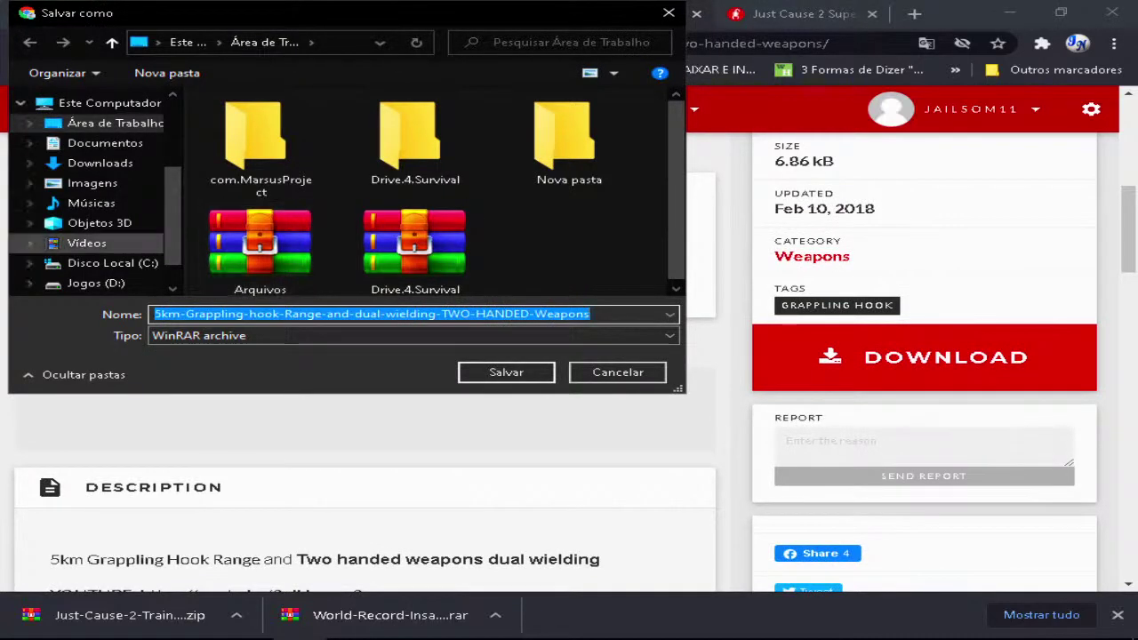
click(96, 282)
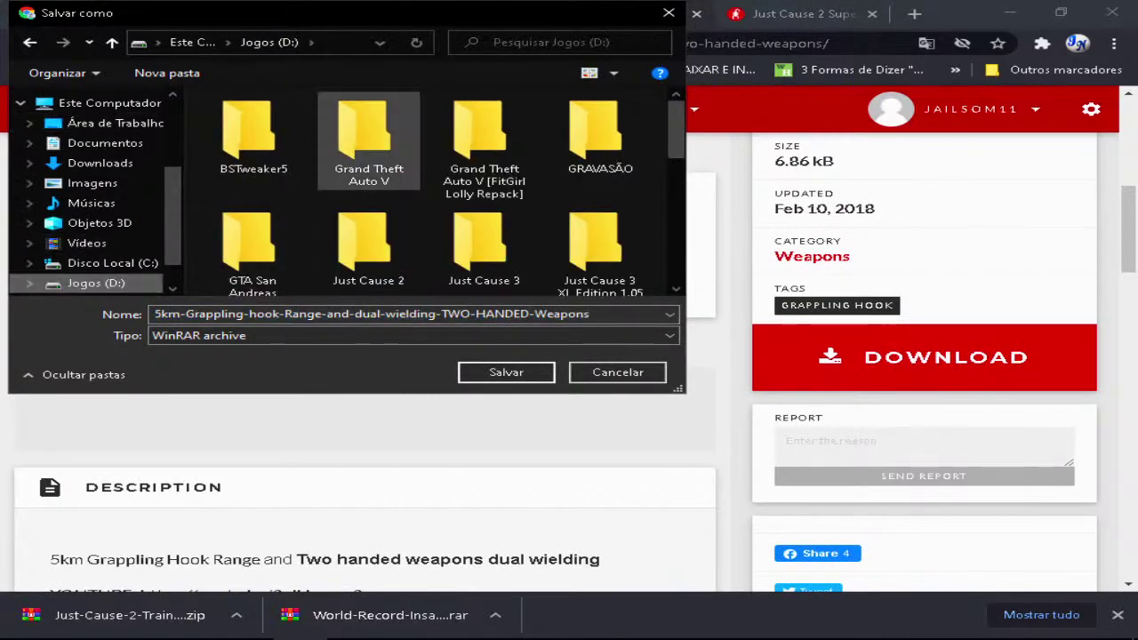
double_click(368, 245)
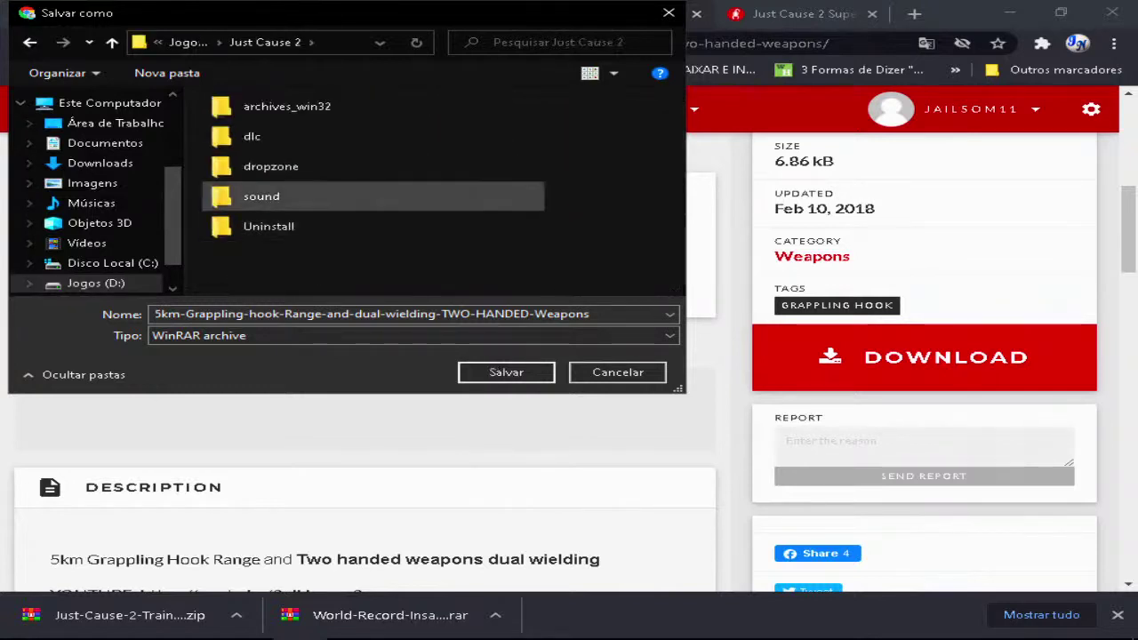
double_click(267, 165)
key(Return)
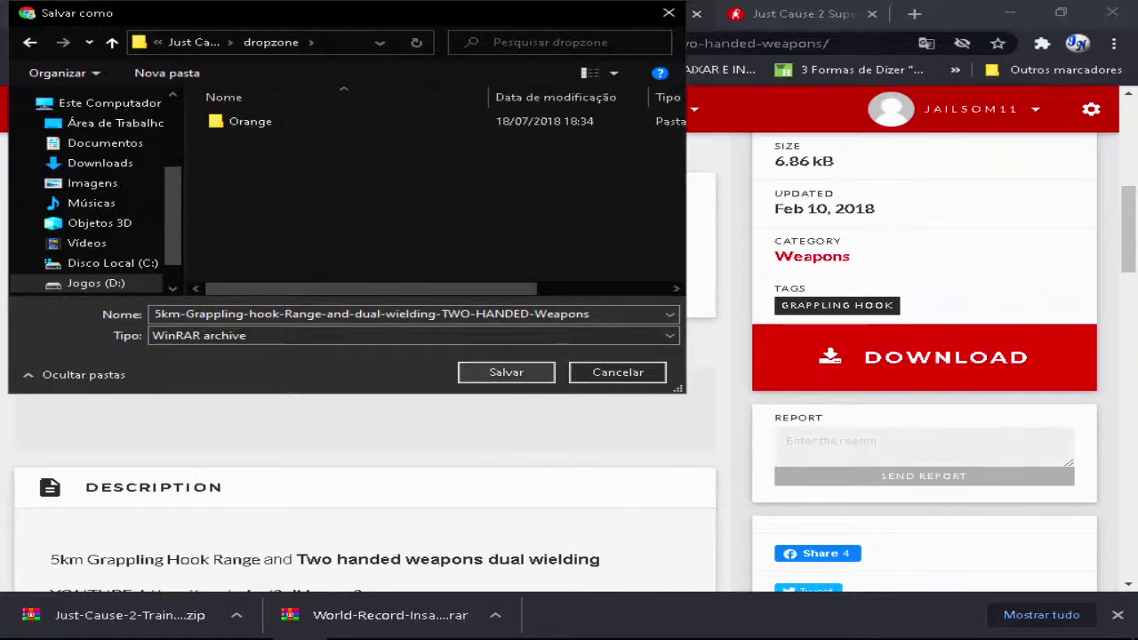
Step: Switch to File Explorer, extract the 5km Grappling Hook archive directly into the game's dropzone folder, and delete the archive
mouse_move(137, 636)
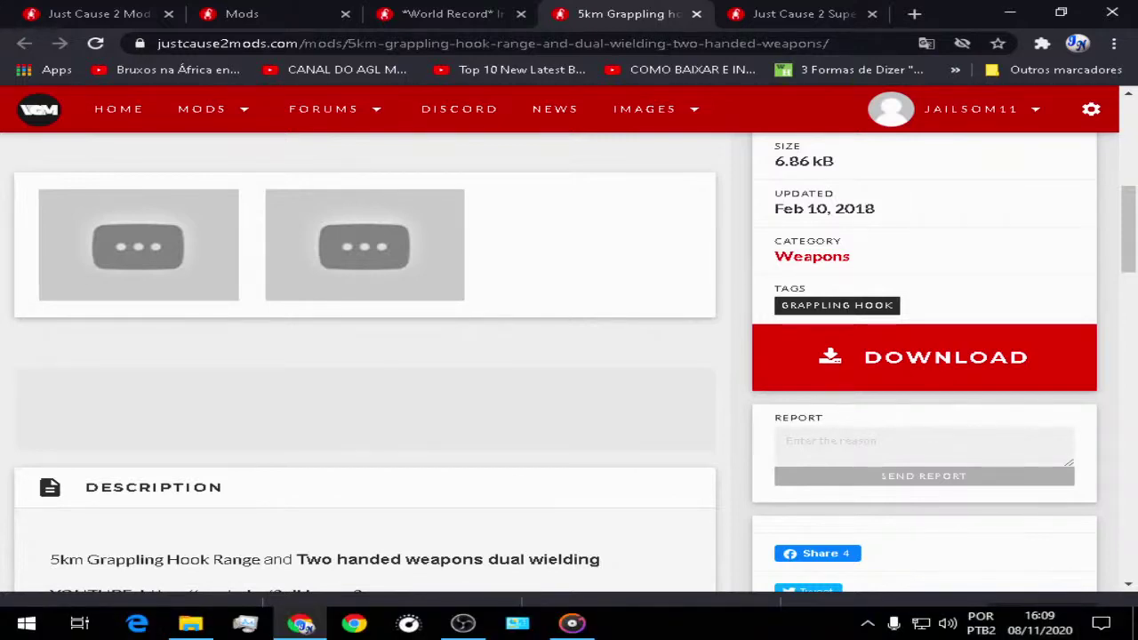
click(190, 623)
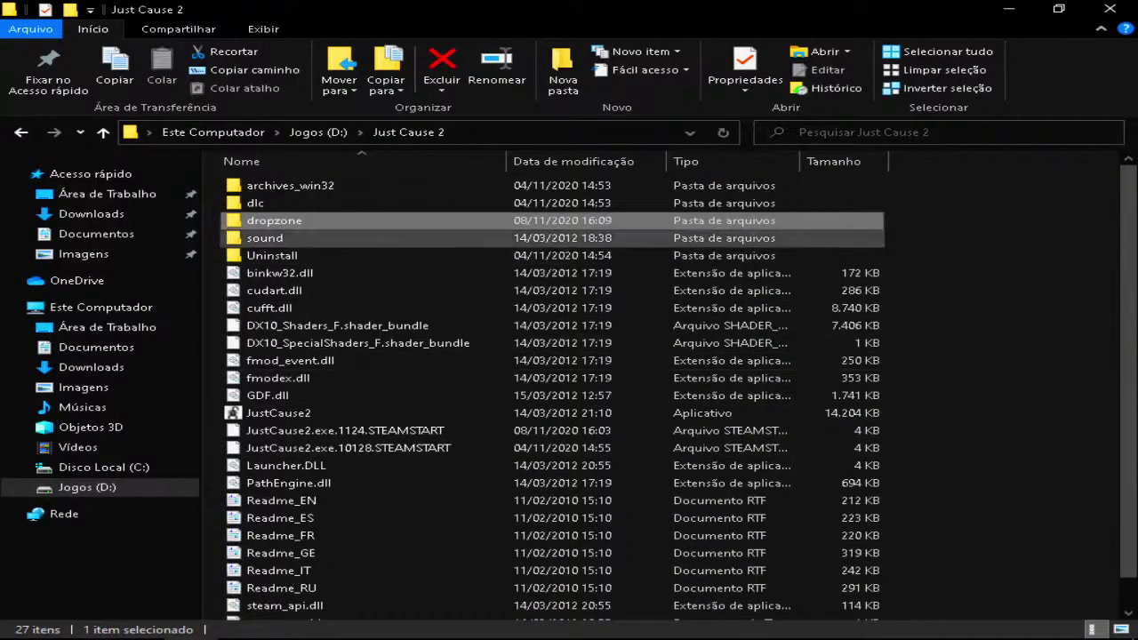
double_click(276, 221)
right_click(285, 204)
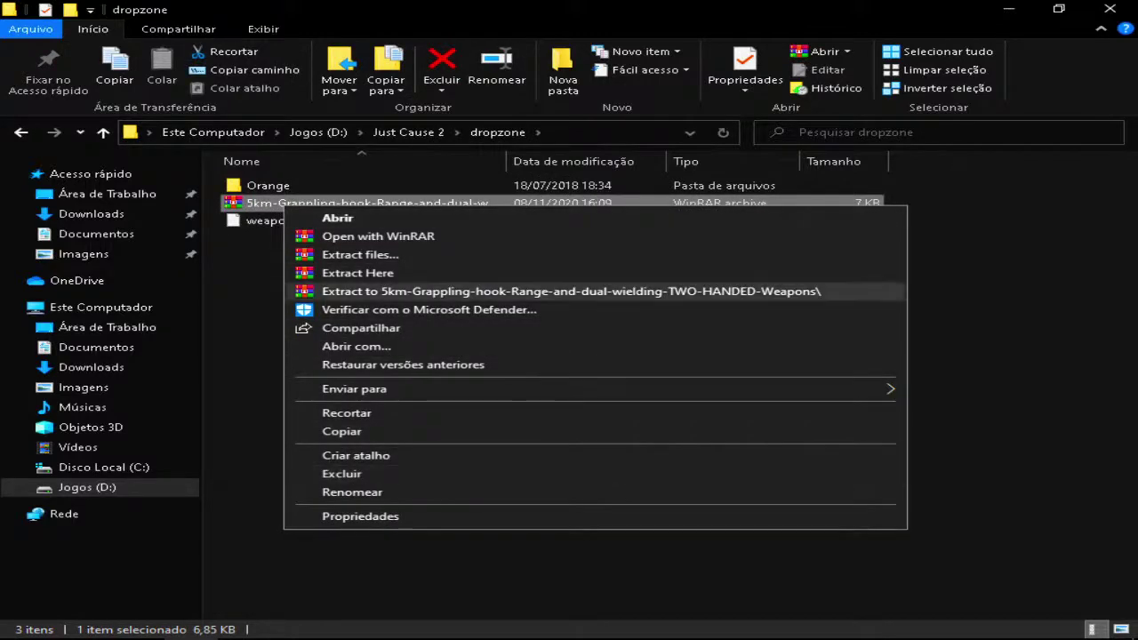
click(358, 273)
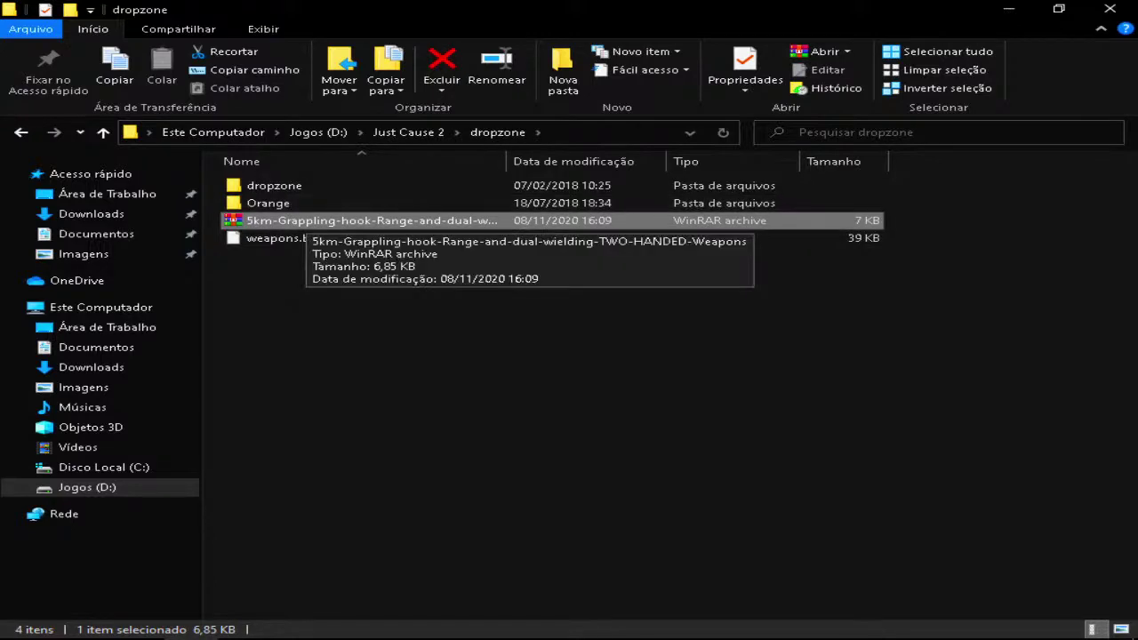
right_click(258, 221)
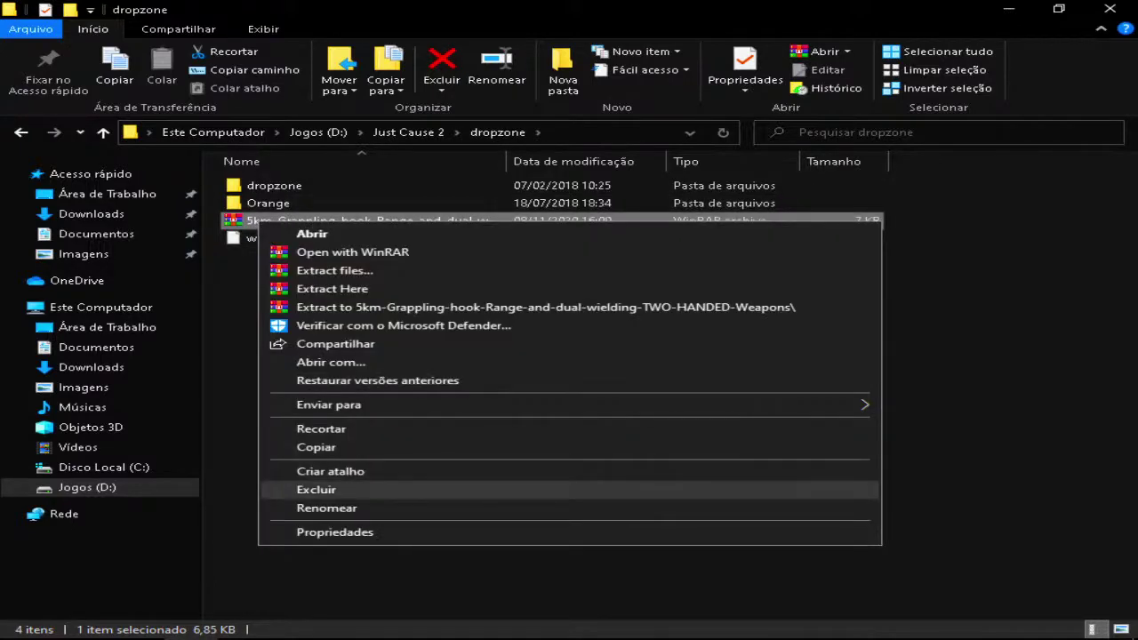
click(302, 489)
Step: Move grapplingparams.bin and weapons.bin from the extracted dropzone subfolder into the game's main dropzone folder, replacing the existing weapons.bin
double_click(266, 185)
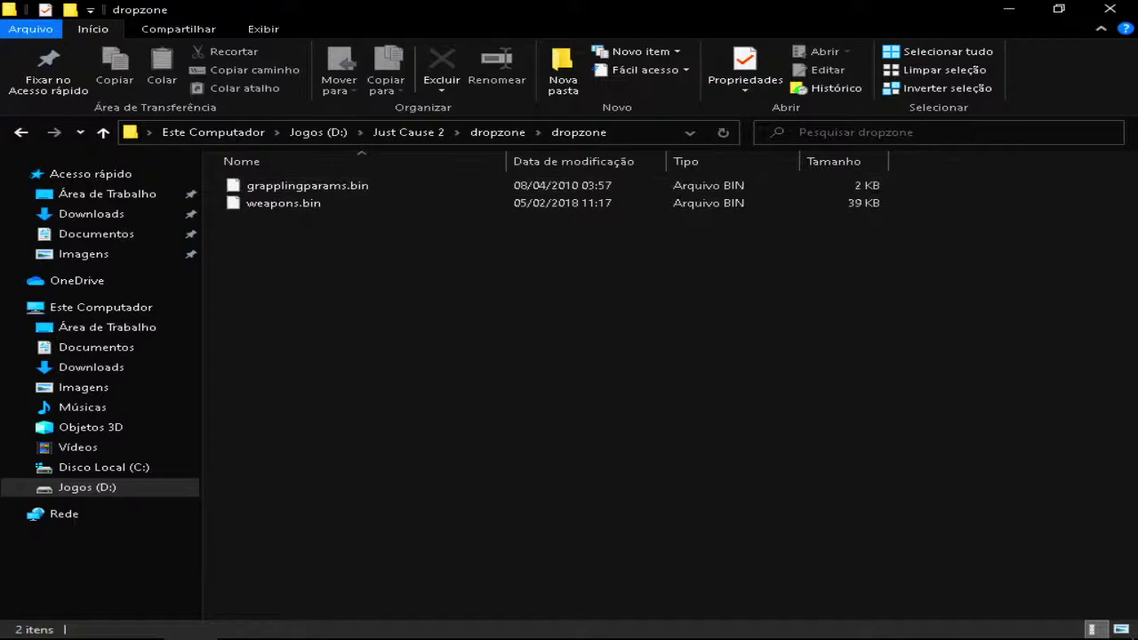
drag(338, 267, 369, 194)
click(356, 186)
drag(339, 257, 405, 176)
right_click(370, 198)
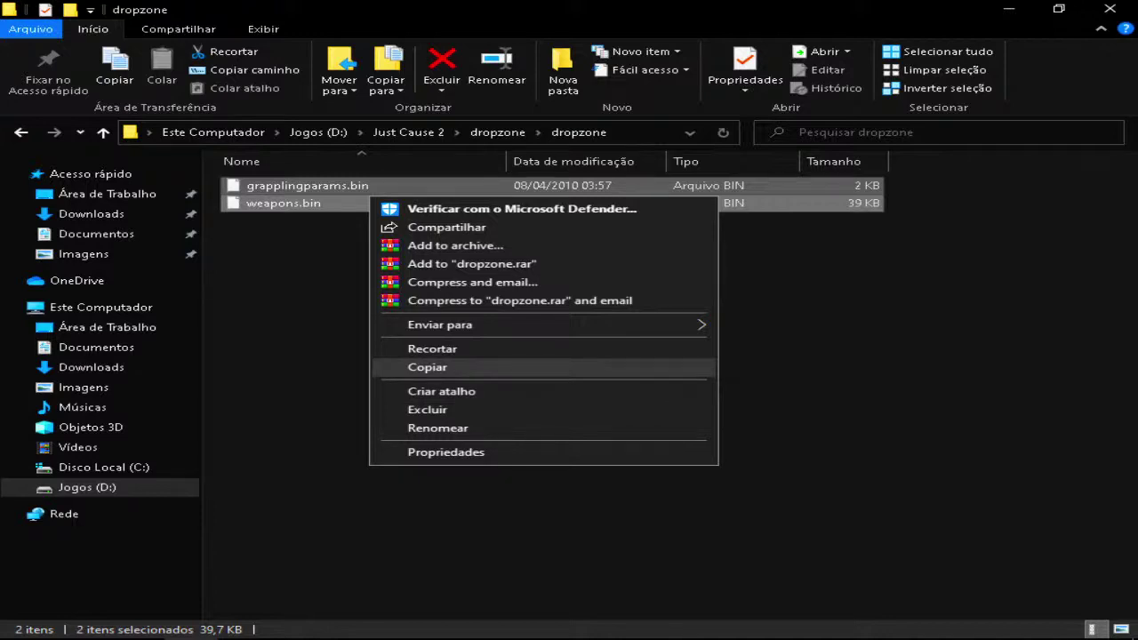
click(432, 349)
click(498, 132)
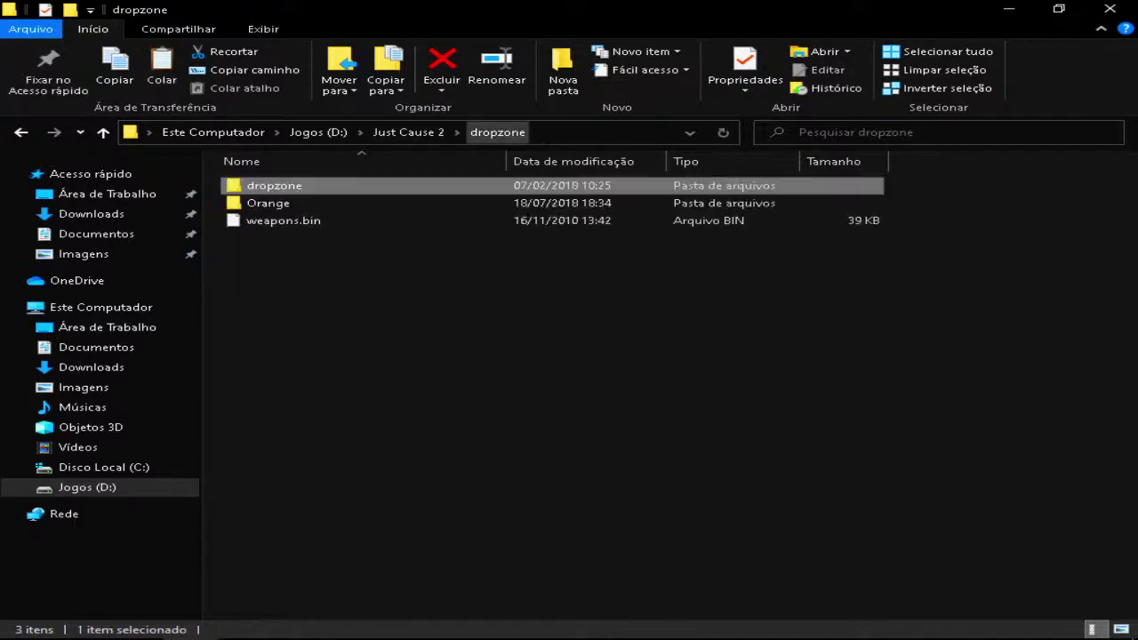
right_click(338, 342)
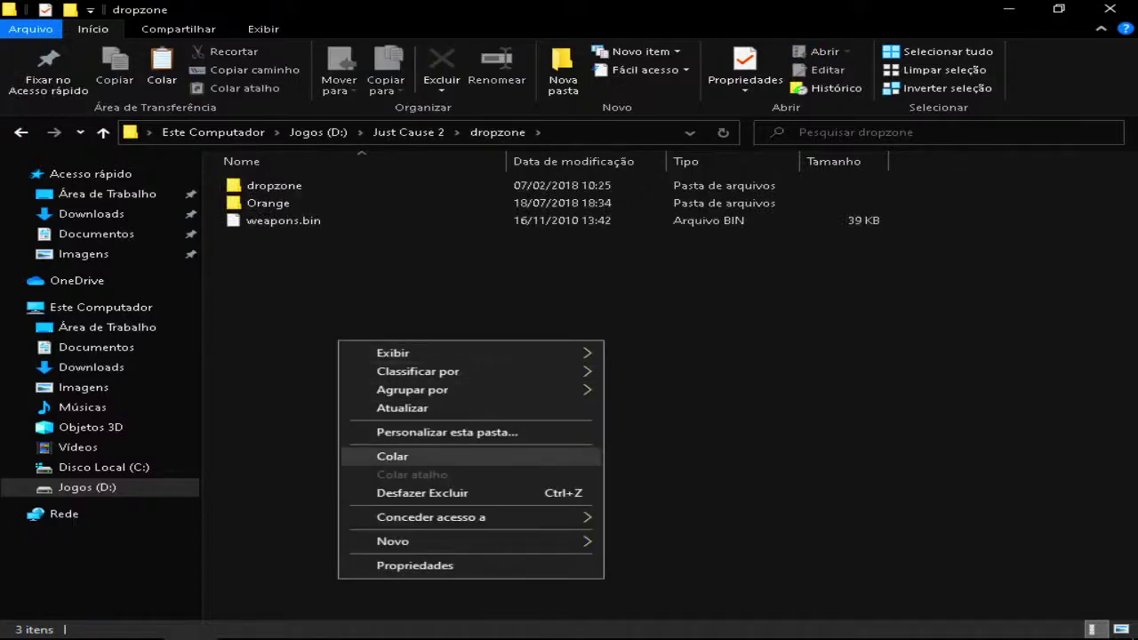
click(373, 457)
click(502, 194)
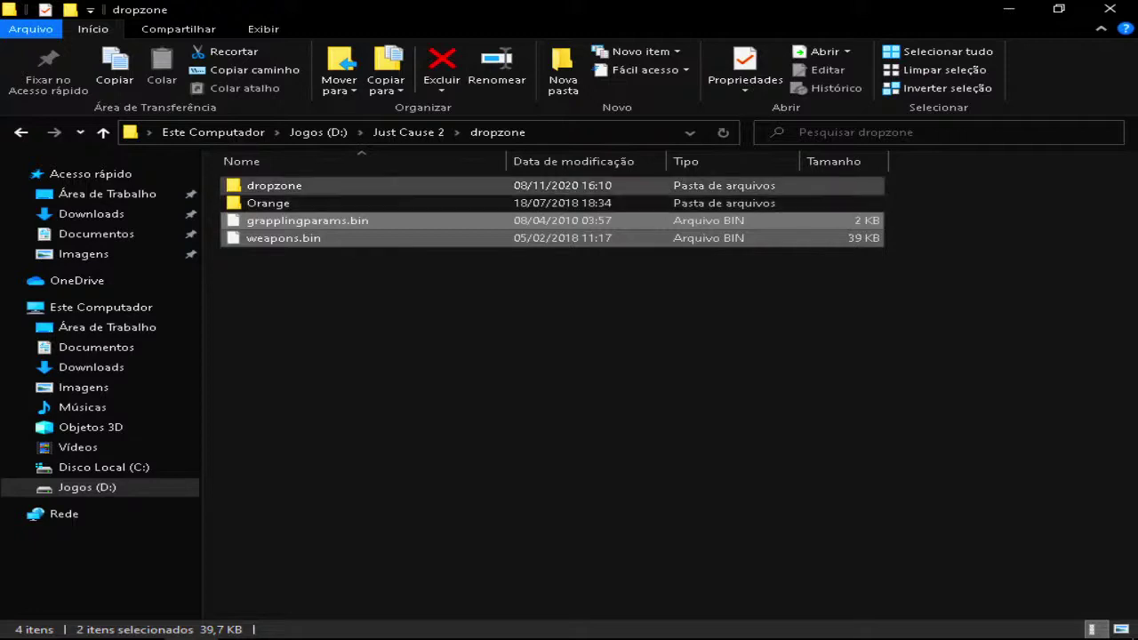
Step: Delete the emptied dropzone subfolder inside the game's dropzone folder
click(251, 186)
right_click(249, 186)
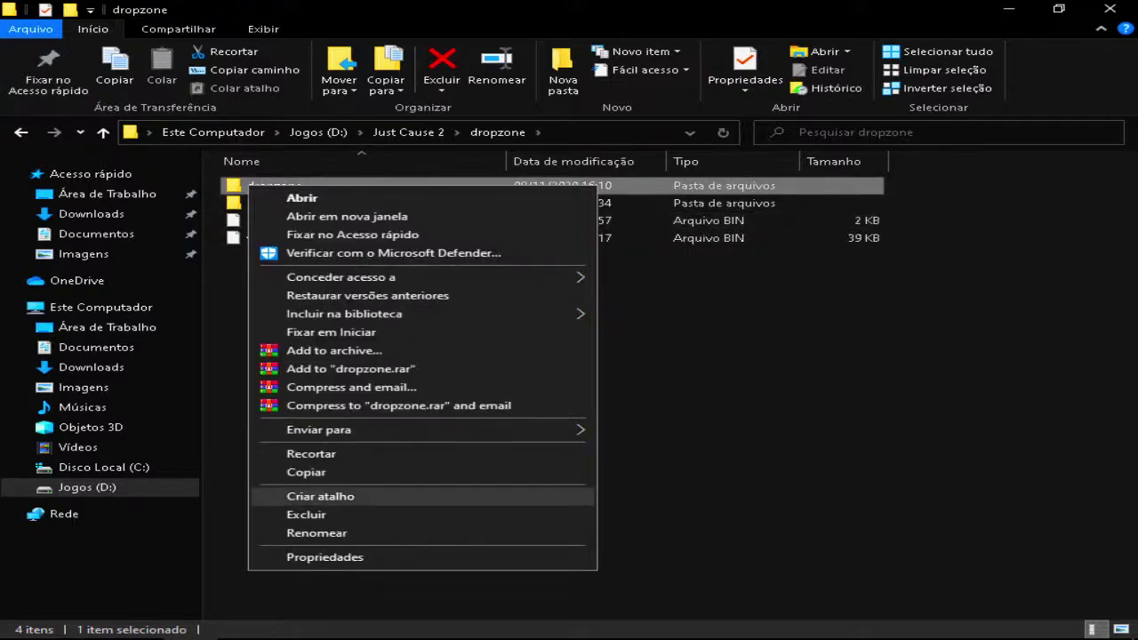
click(275, 514)
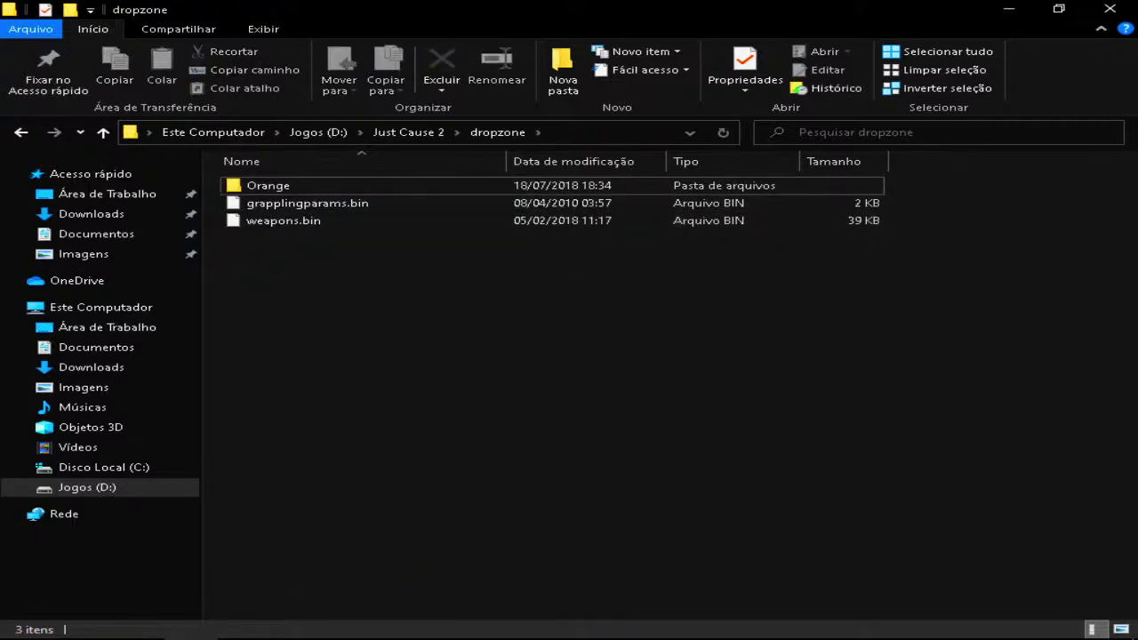
Step: Try to extract the Just-Cause-2-Trainer-Unlimited archive on the desktop into its own folder
drag(723, 9, 891, 81)
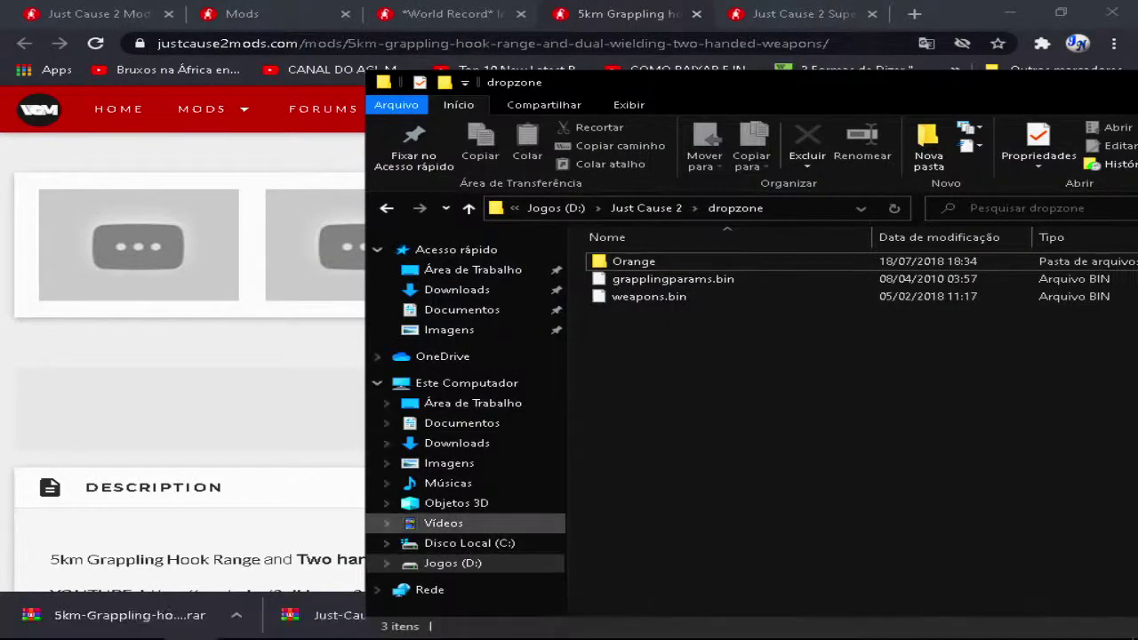
click(473, 270)
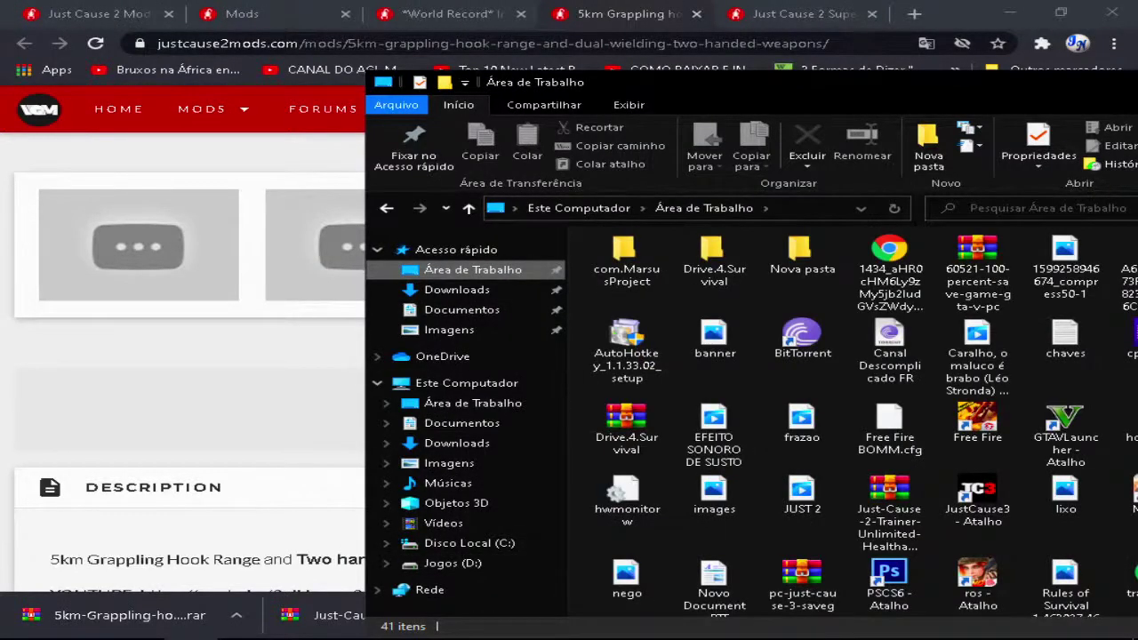
double_click(689, 82)
click(725, 524)
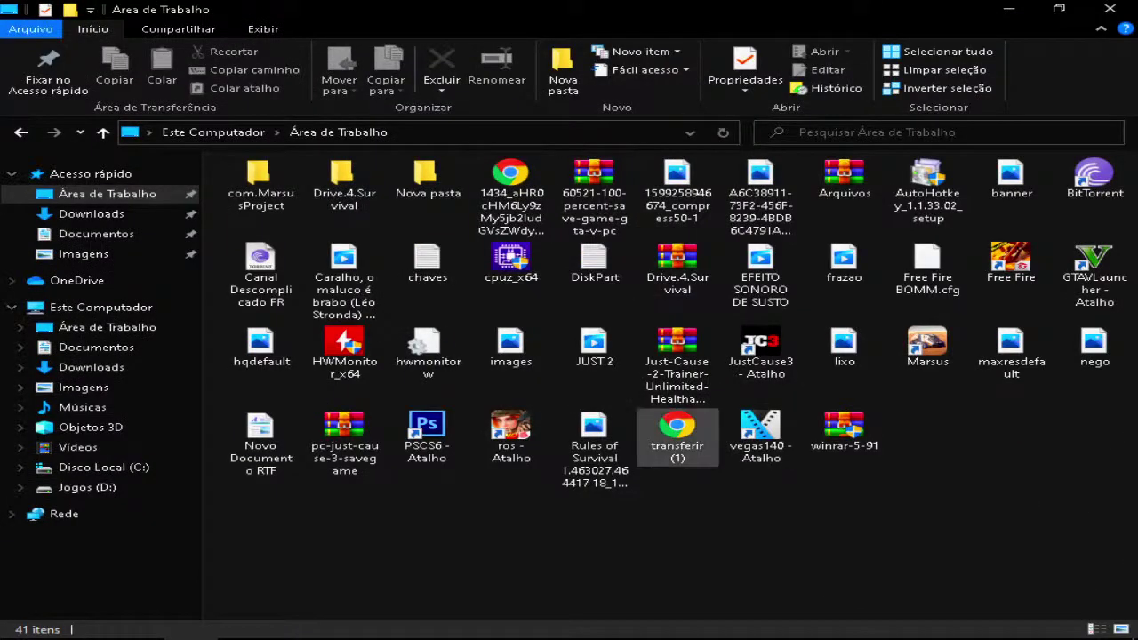
right_click(678, 369)
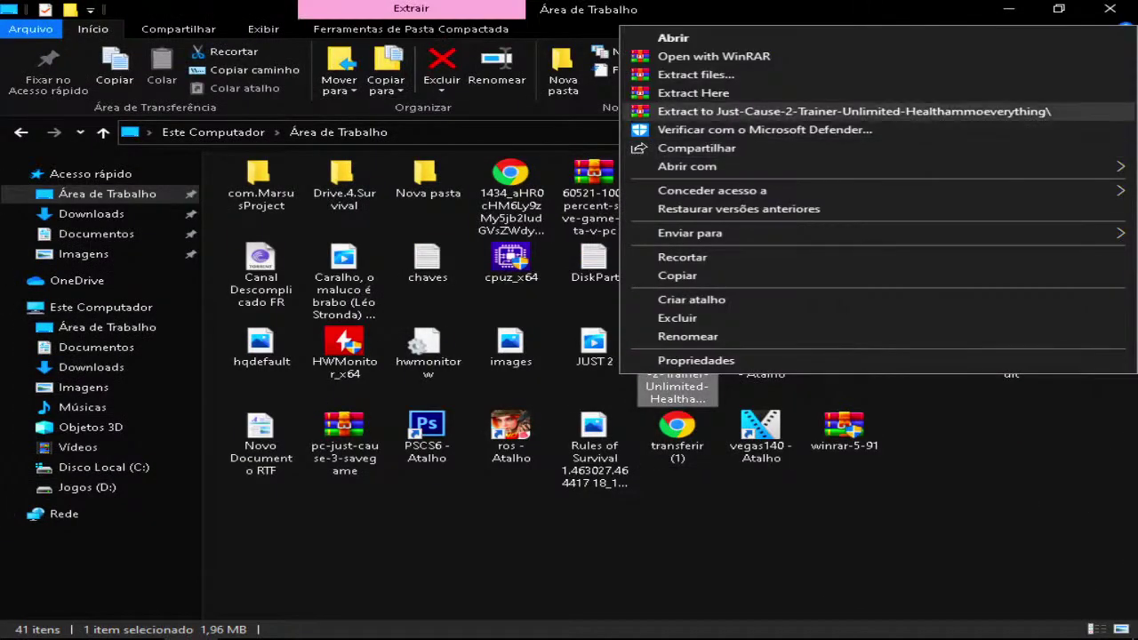
click(854, 111)
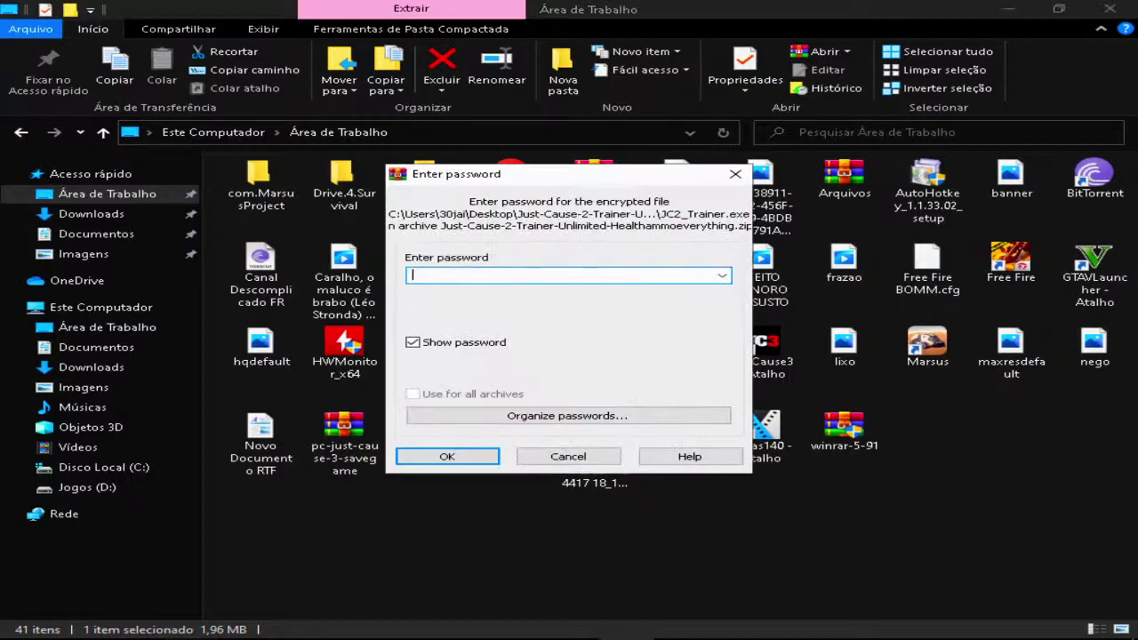
click(568, 456)
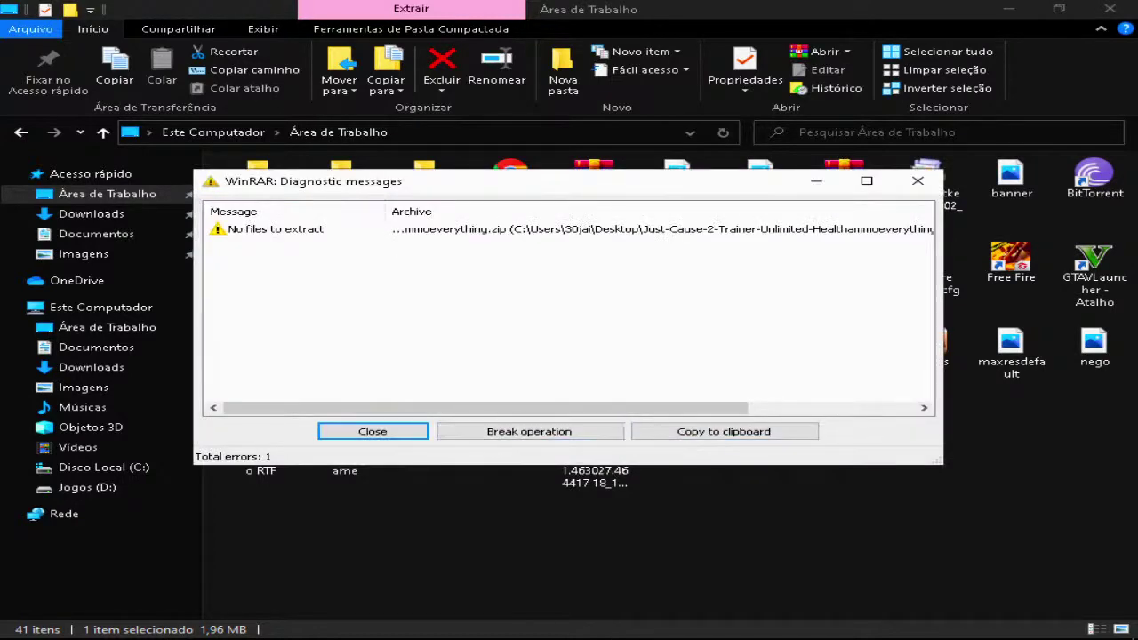
click(918, 181)
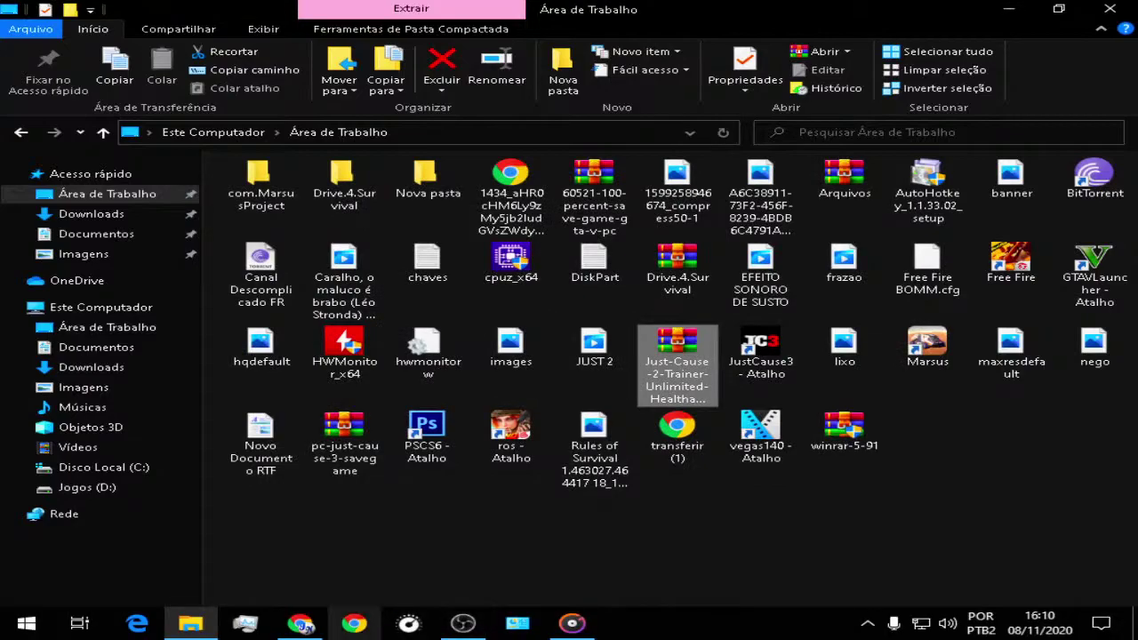
Step: Switch back to Chrome and review the description and comments on the Super Ultra Mega Fast Parachute mod page
click(303, 624)
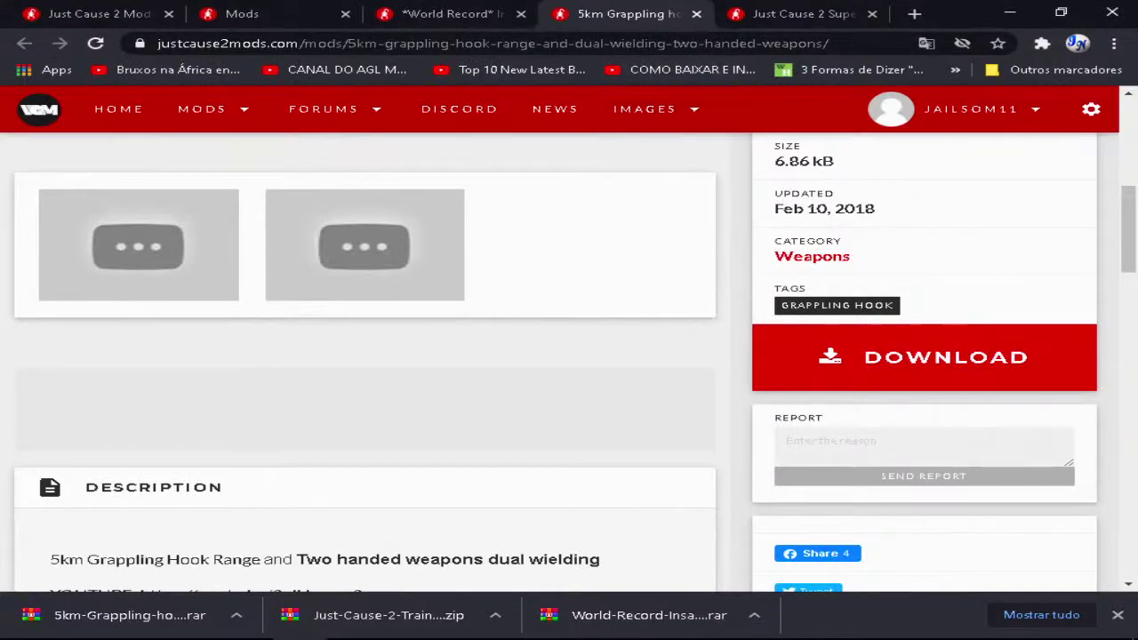
key(ctrl+Tab)
scroll(569, 355, down, 8)
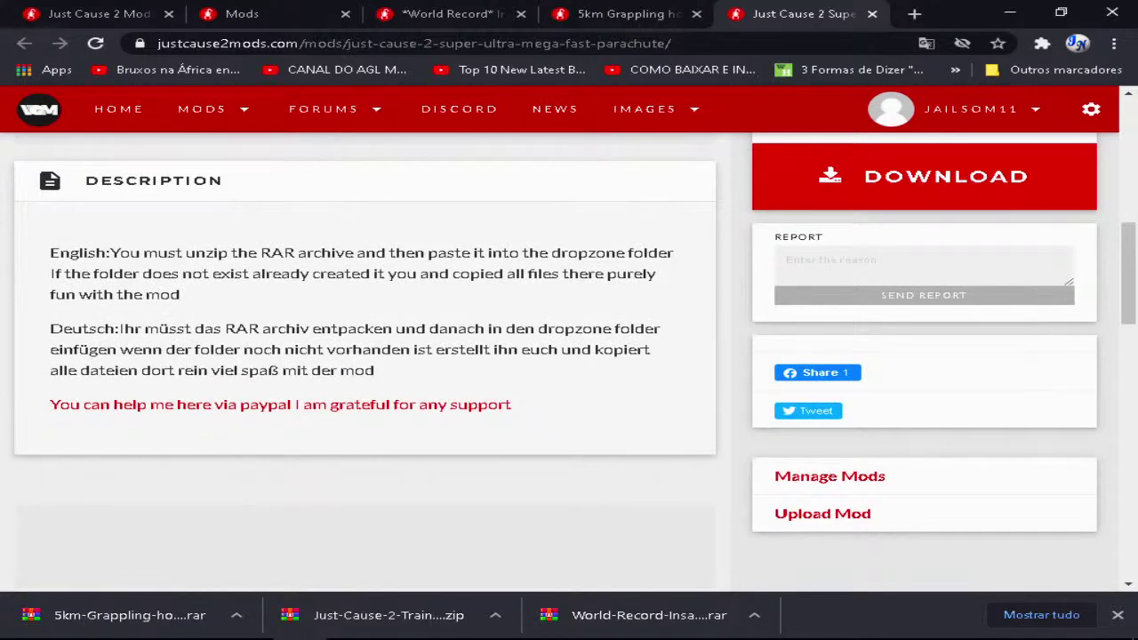
scroll(365, 356, down, 4)
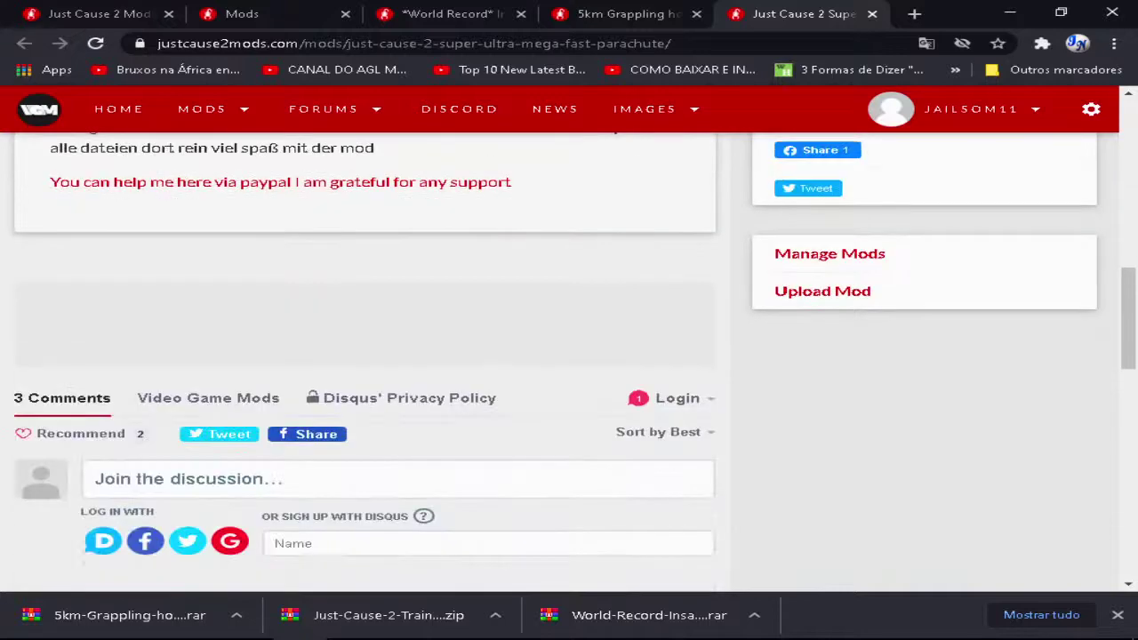
mouse_move(242, 470)
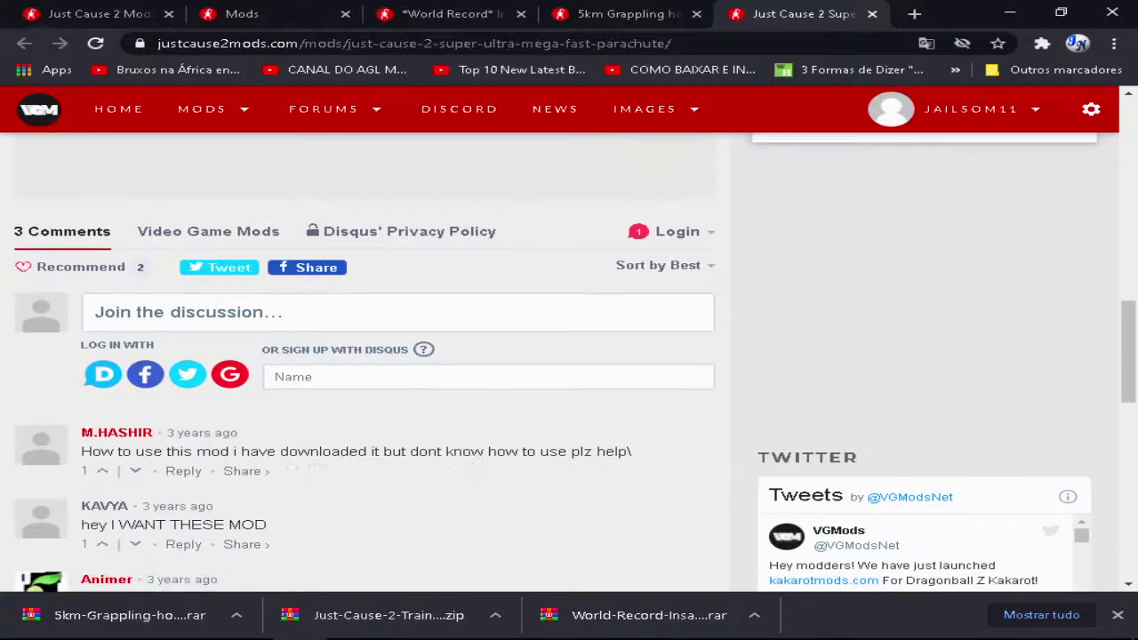
scroll(365, 356, up, 5)
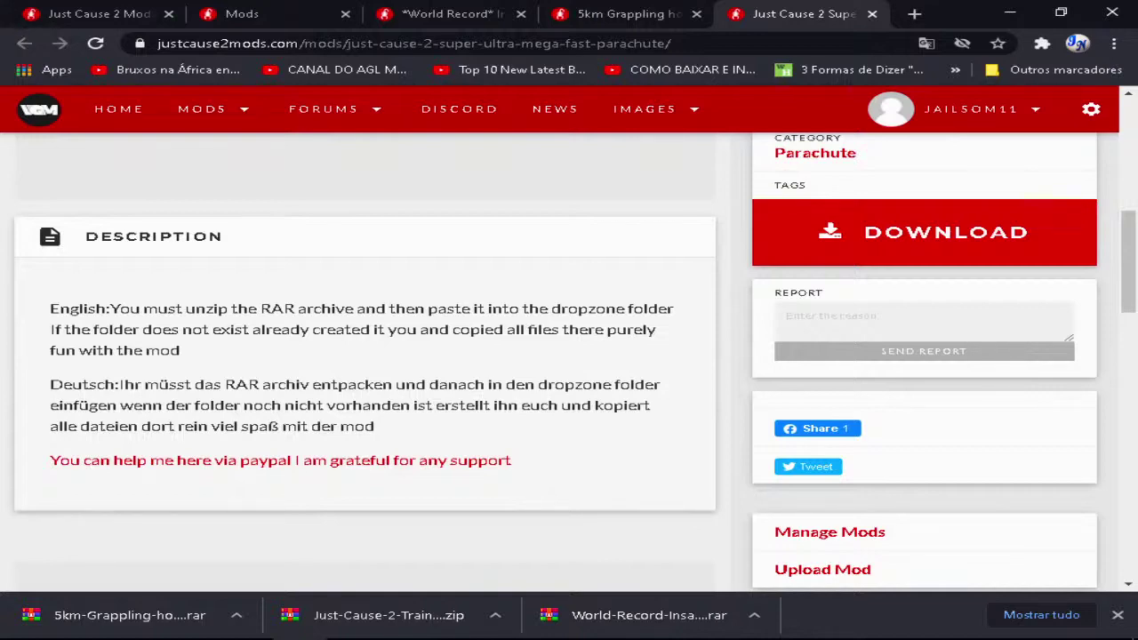
scroll(569, 356, up, 6)
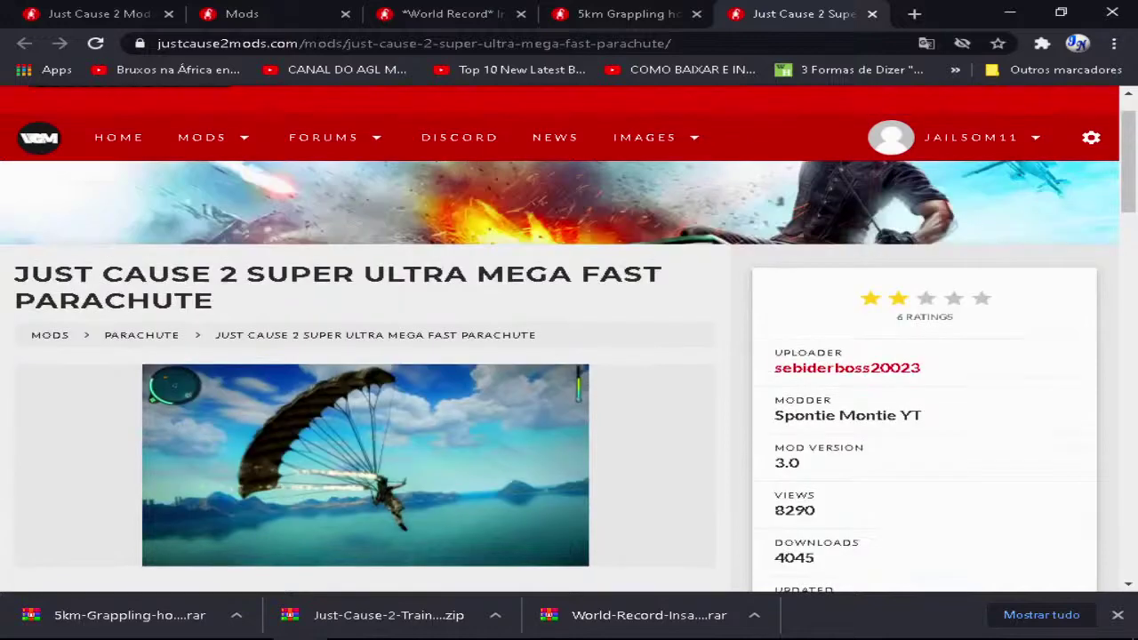
scroll(569, 356, down, 3)
scroll(569, 356, down, 4)
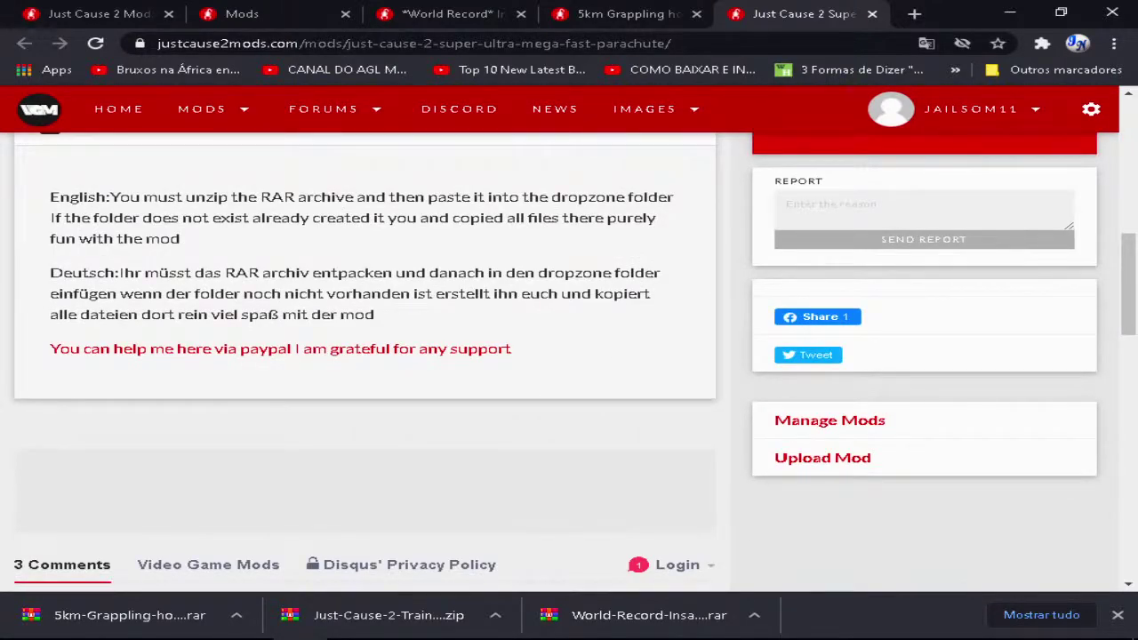
scroll(570, 355, down, 5)
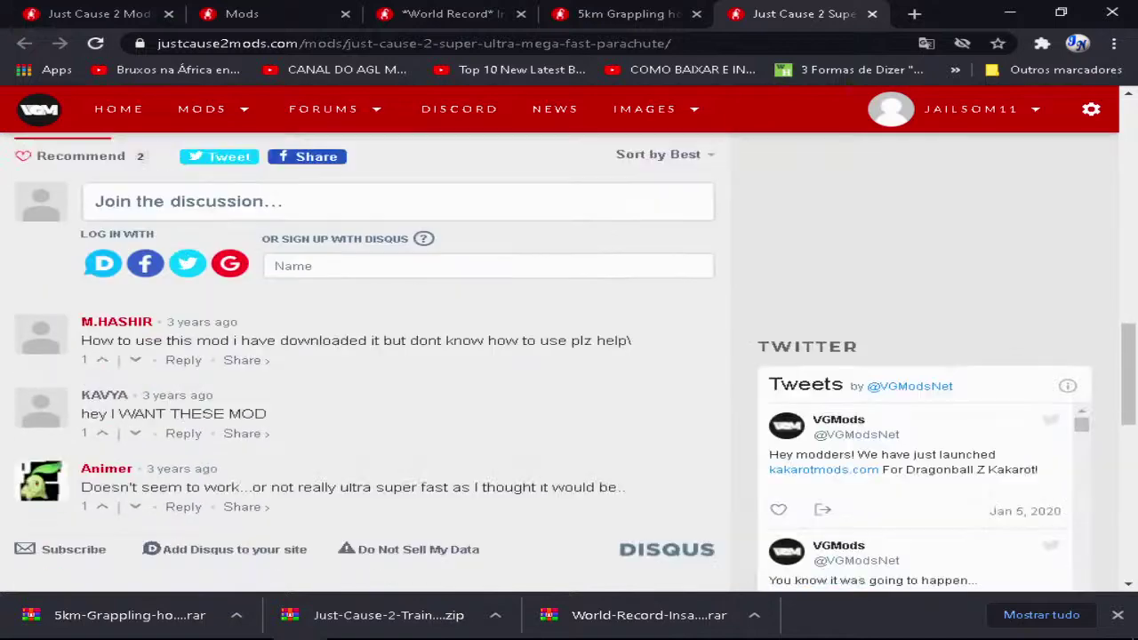
scroll(569, 356, down, 3)
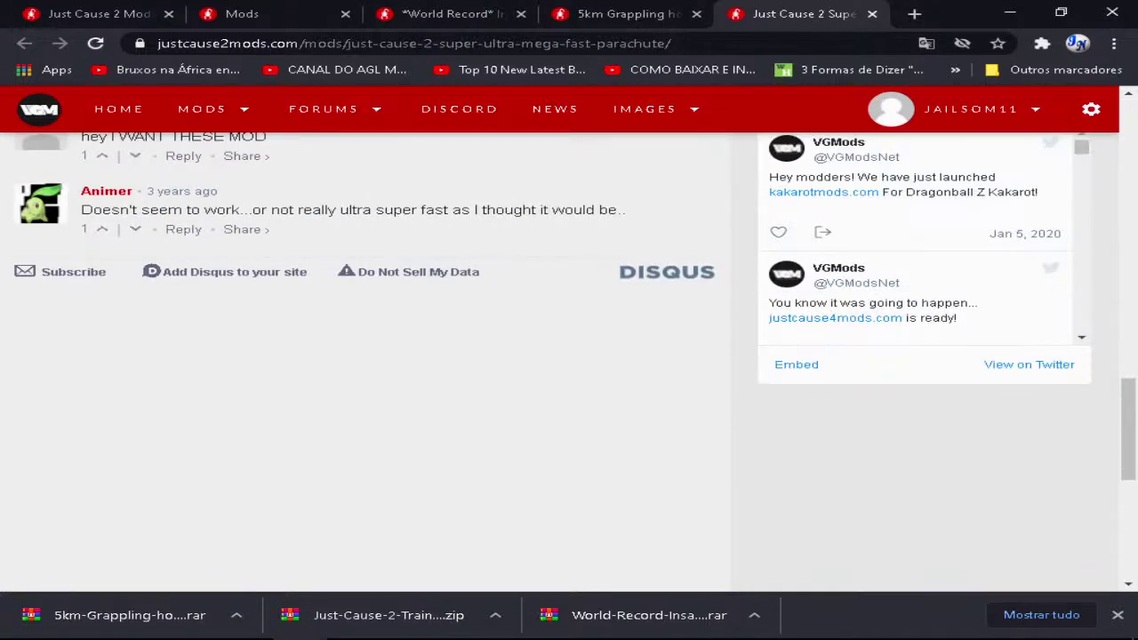
scroll(569, 355, up, 2)
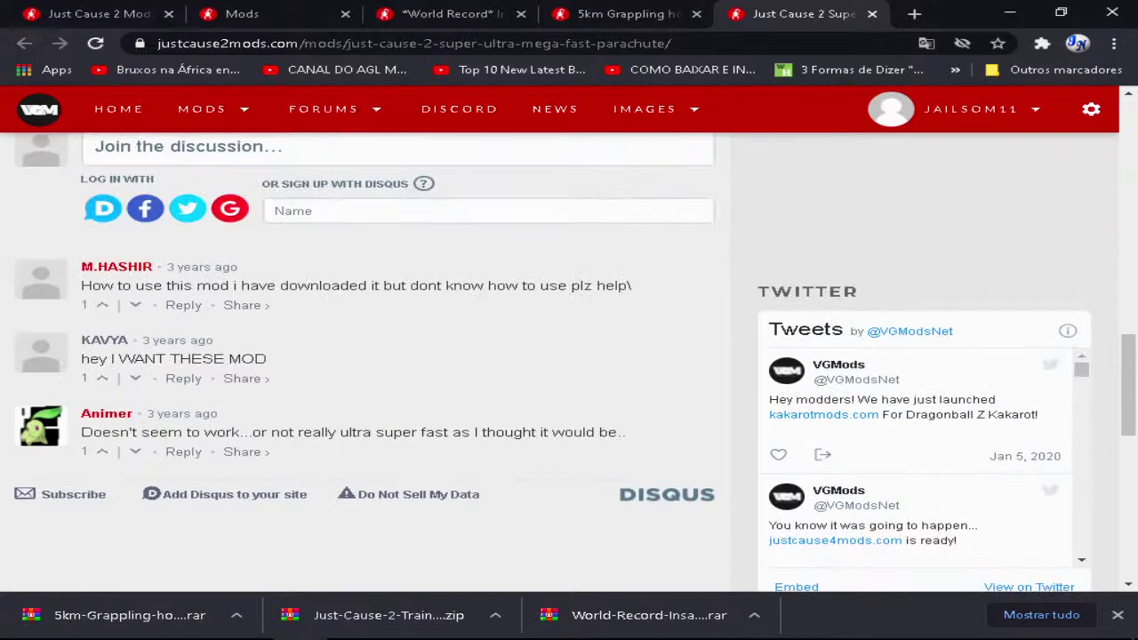
Step: Review the parachute mod page's description, version details and rating back up to the title
scroll(570, 355, up, 3)
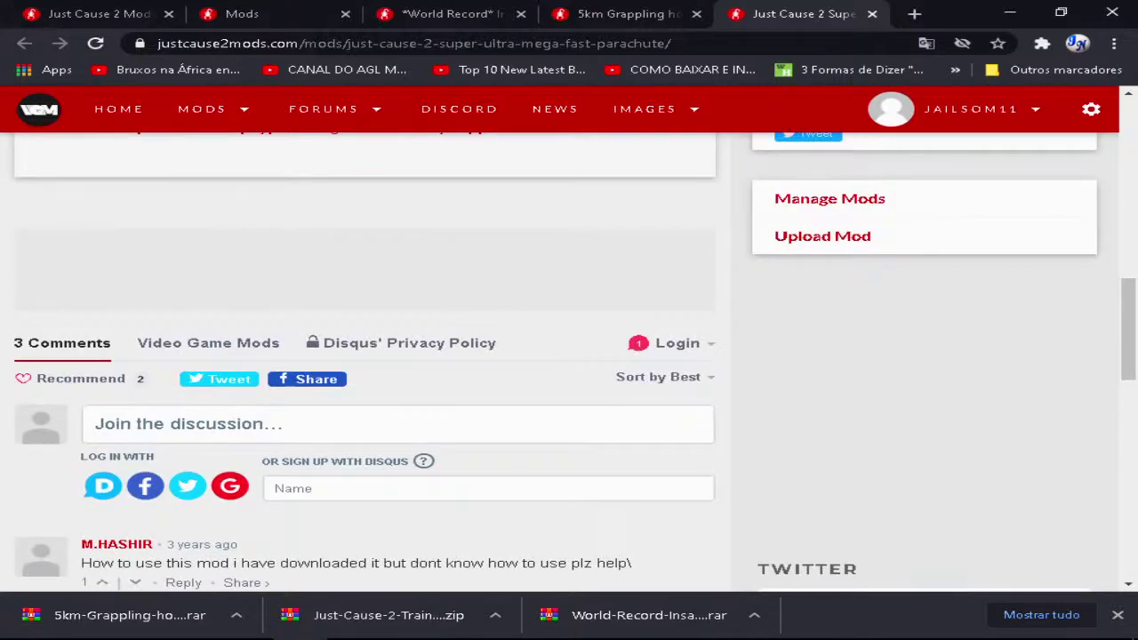
scroll(569, 355, up, 3)
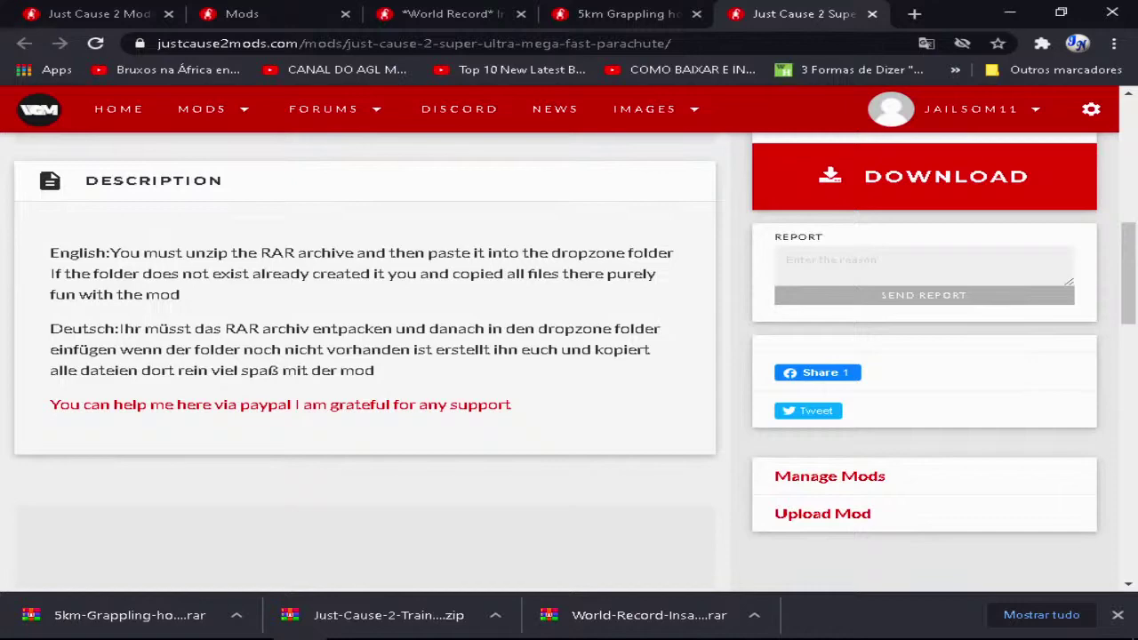
scroll(569, 356, up, 3)
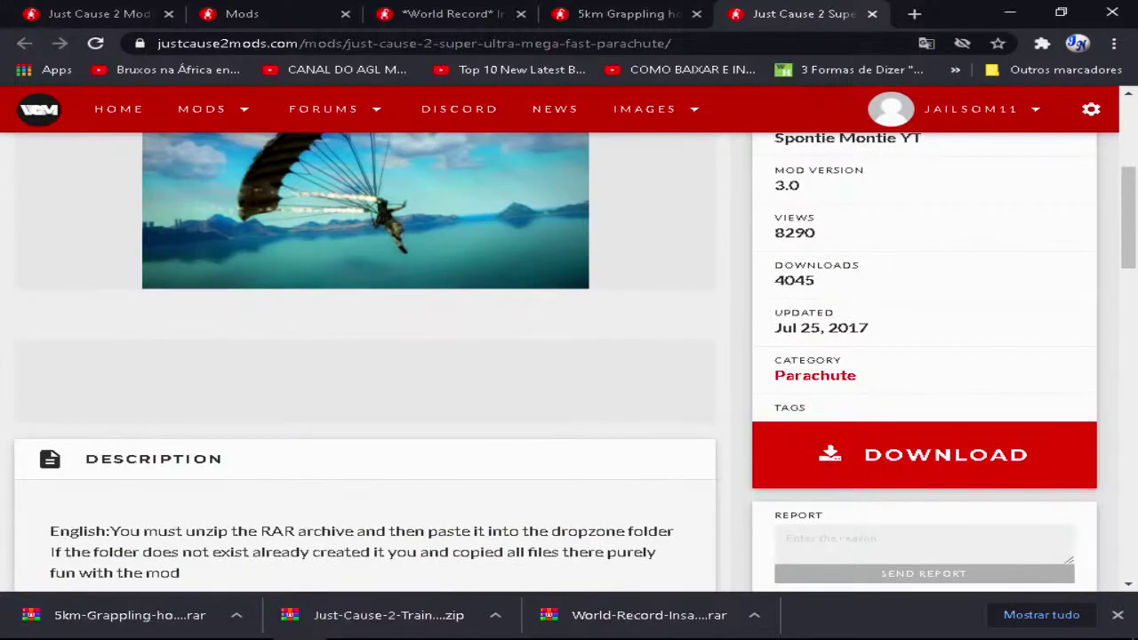
scroll(569, 356, up, 3)
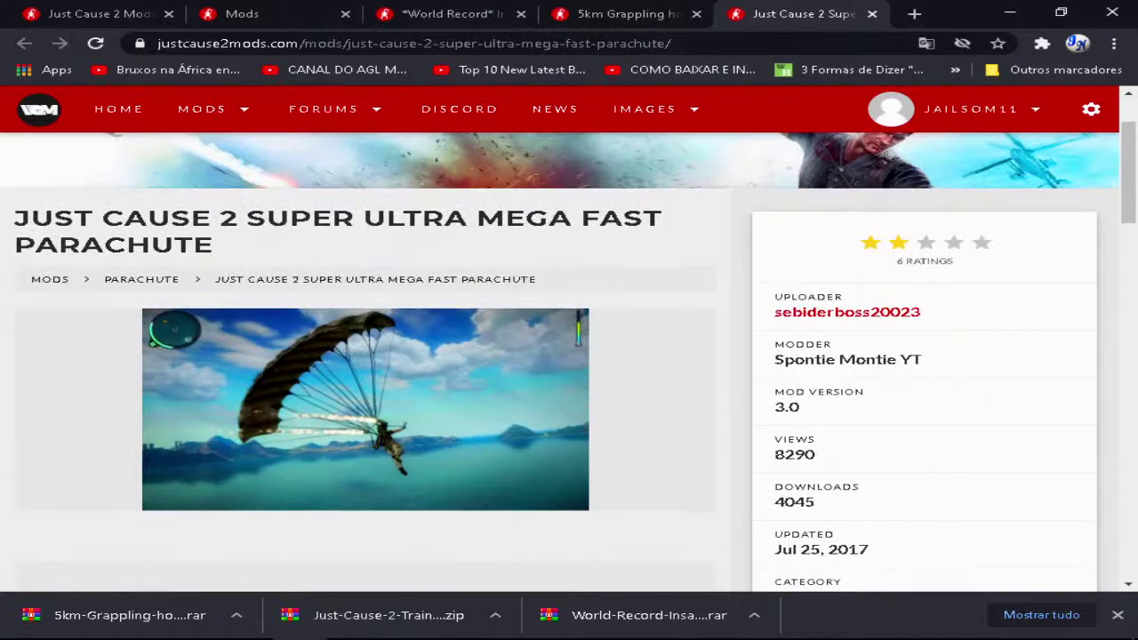
Step: Look over the 5km Grappling Hook Range and Dual Wielding Two Handed Weapons mod page, and close its tab
click(629, 14)
scroll(534, 335, up, 5)
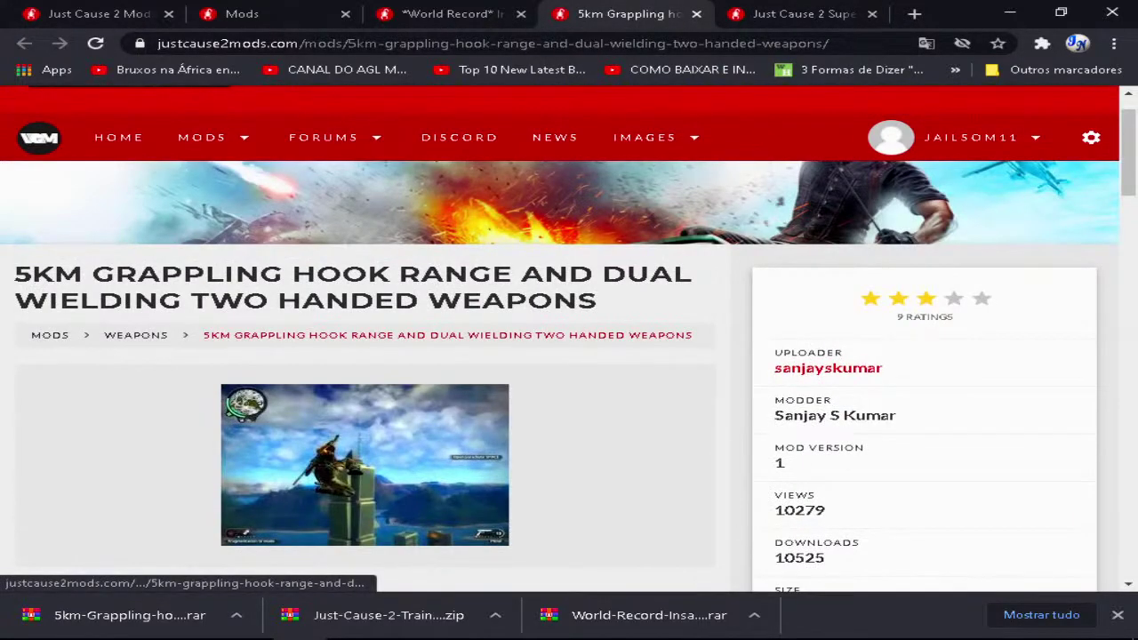
scroll(365, 463, up, 1)
scroll(569, 355, down, 5)
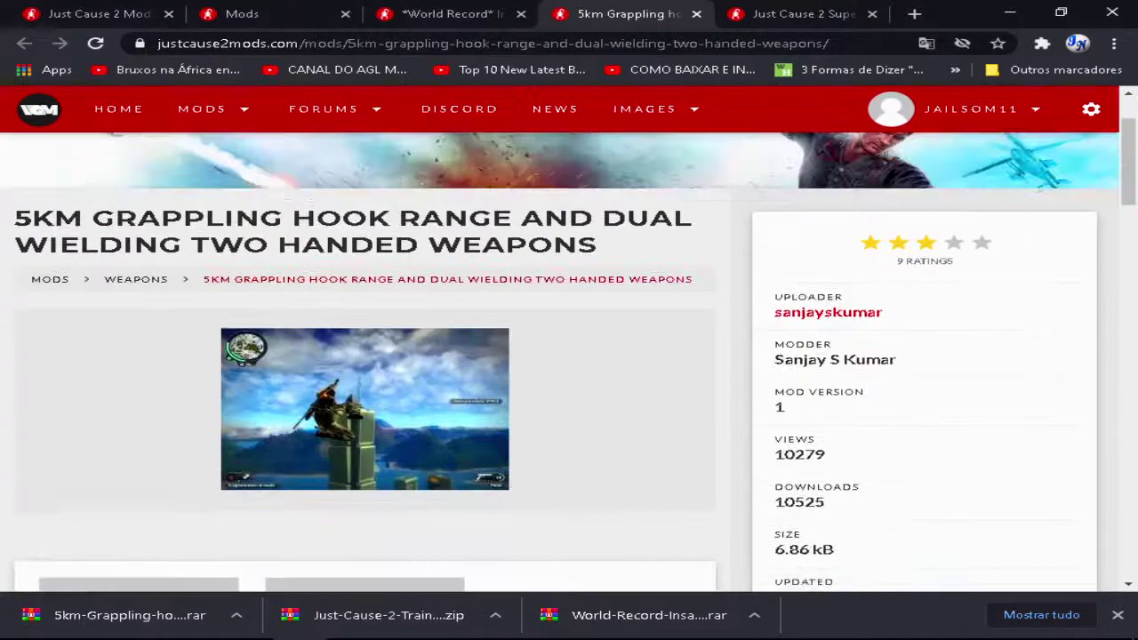
scroll(365, 498, up, 5)
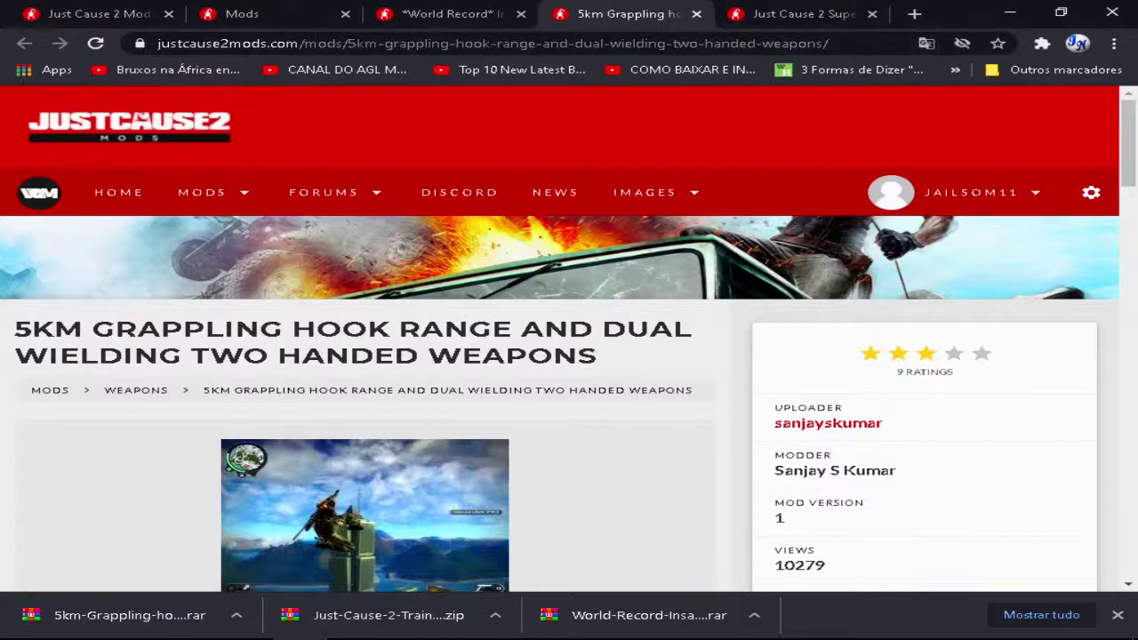
key(ctrl+w)
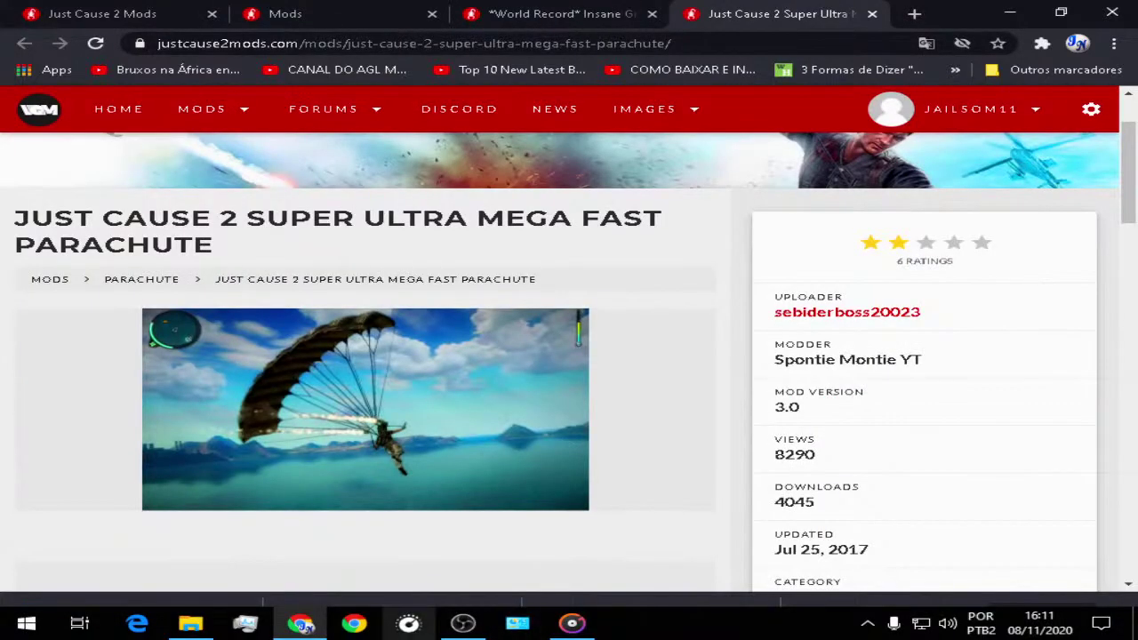
Step: Minimize the browser and File Explorer windows and launch Just Cause 2 from the desktop
click(1010, 13)
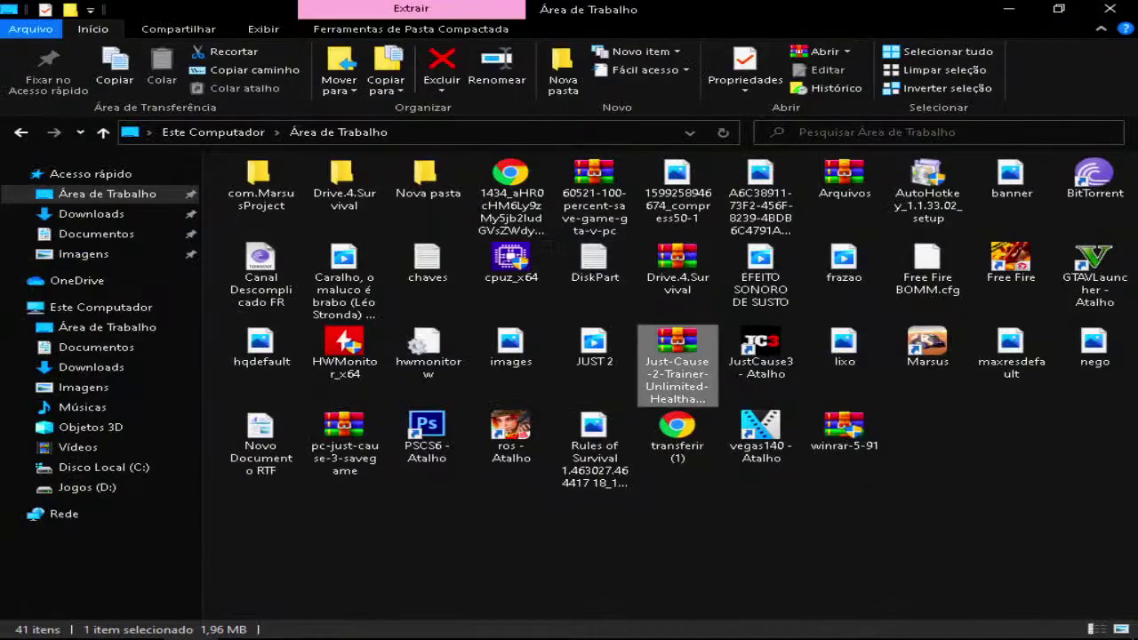
click(1008, 9)
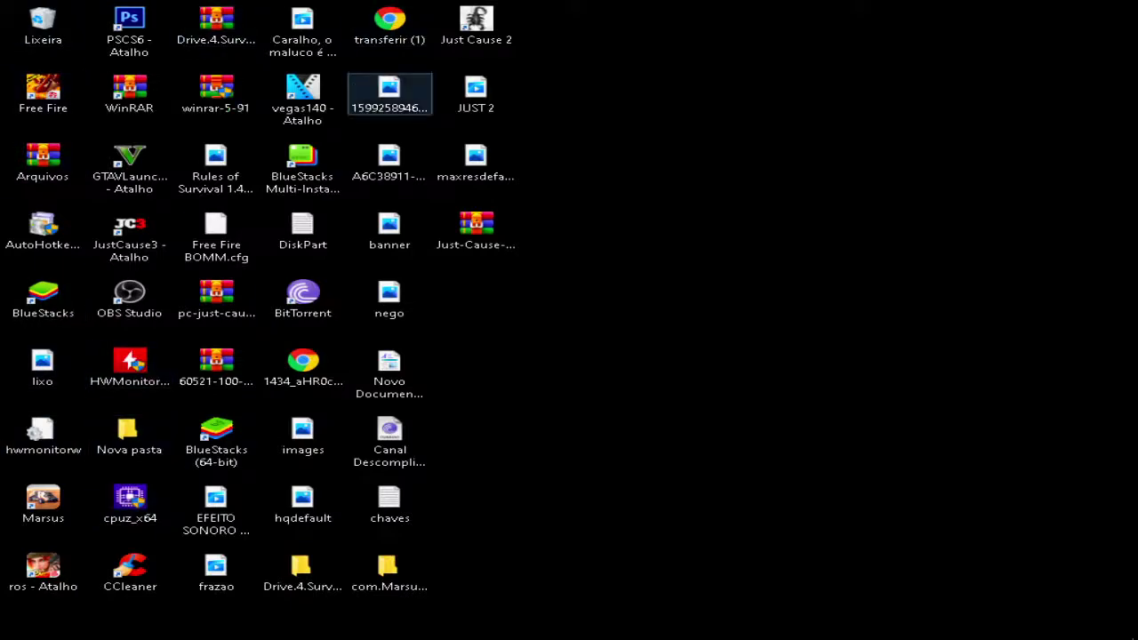
double_click(475, 25)
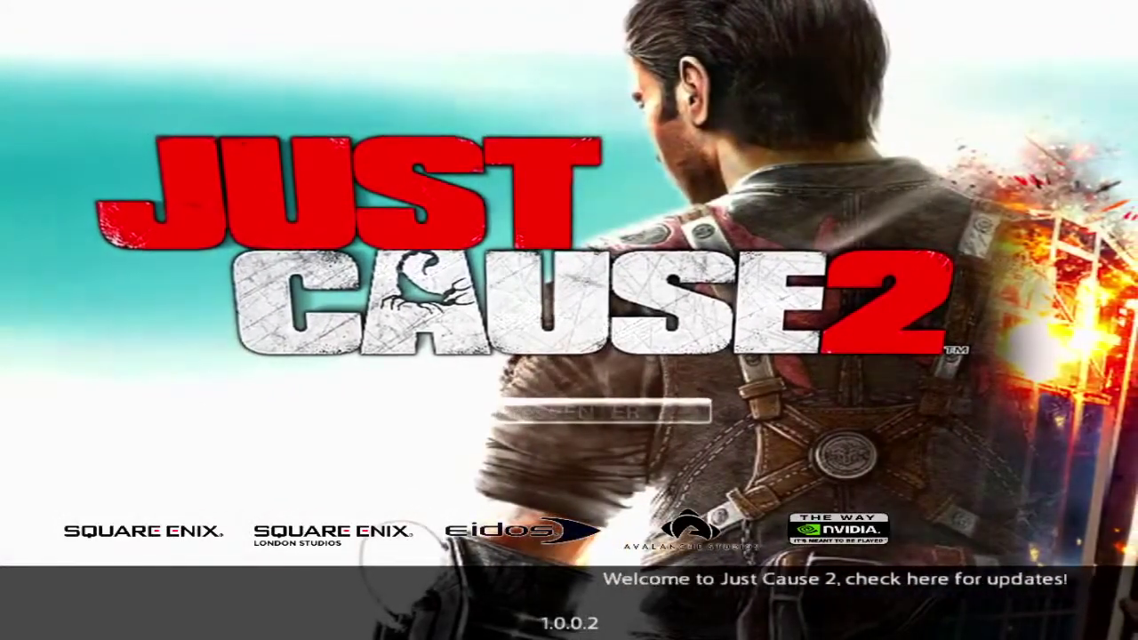
Step: Continue past the title screen and load the saved game that starts at the Casino Bust mission
key(Return)
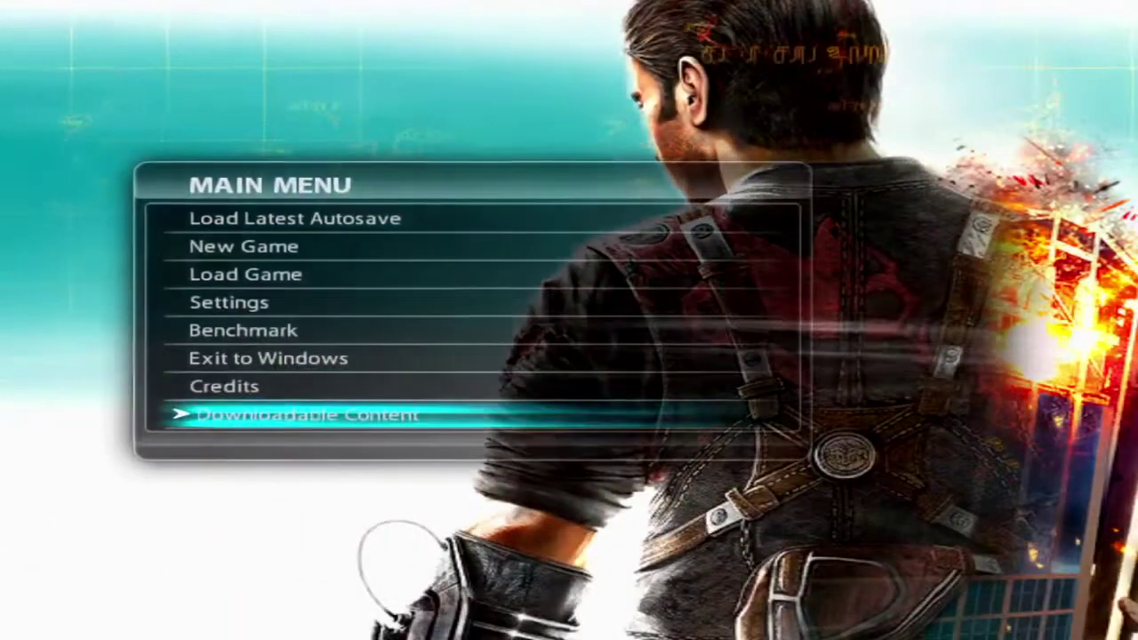
key(Down)
key(Down)
key(Down)
key(Down)
key(Return)
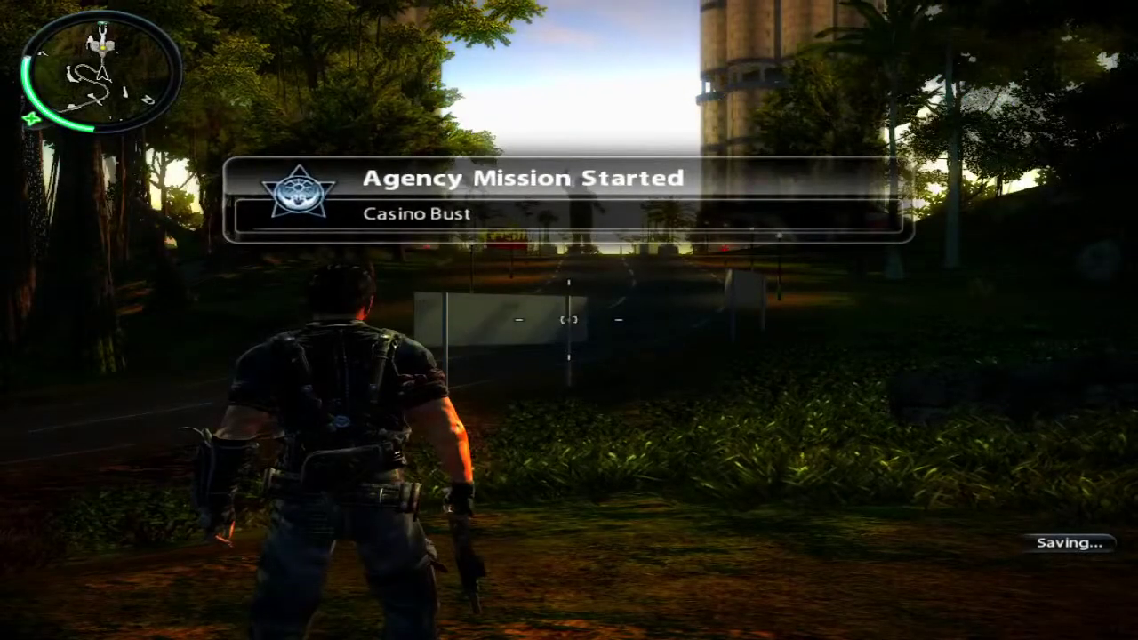
Step: Test the long-range grappling hook towards the casino tower, opening and closing the parachute in mid-air
key(f)
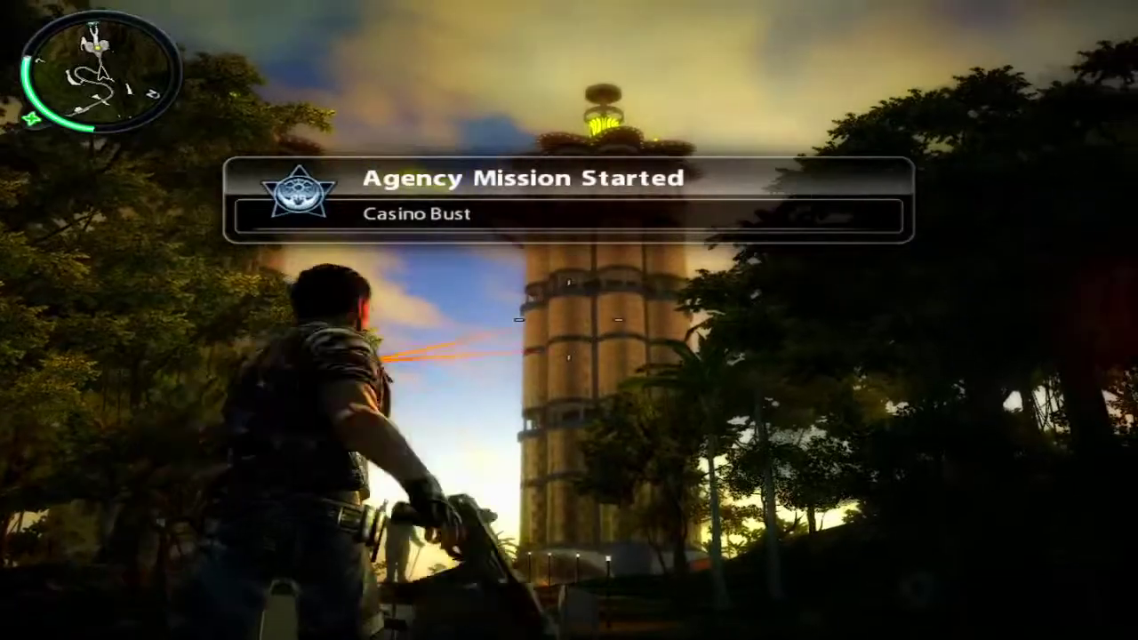
key(space)
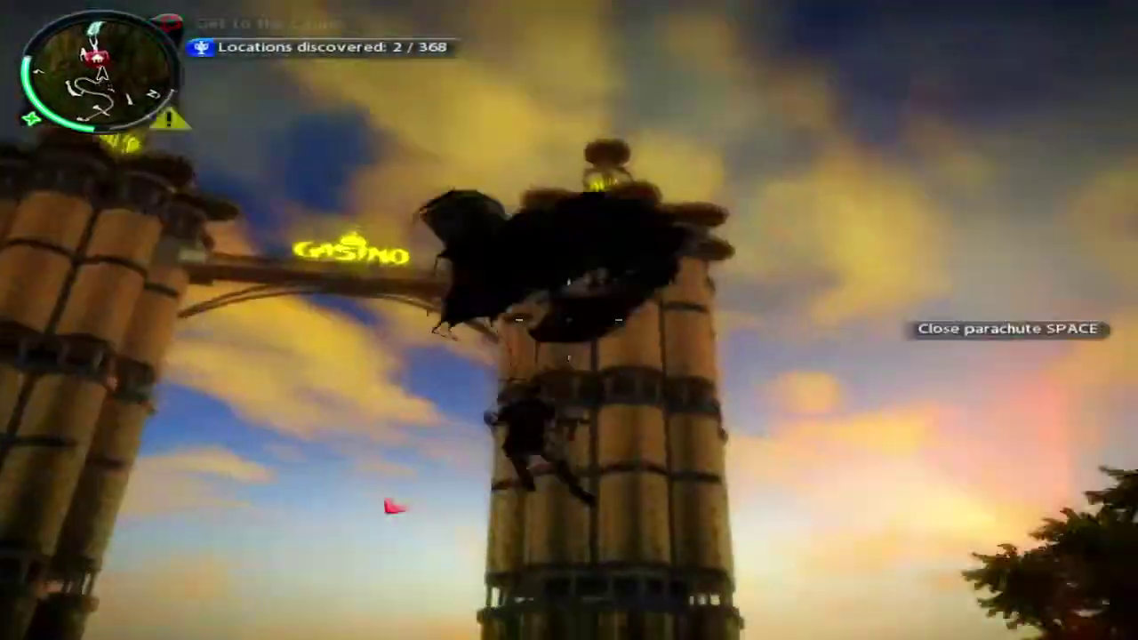
key(space)
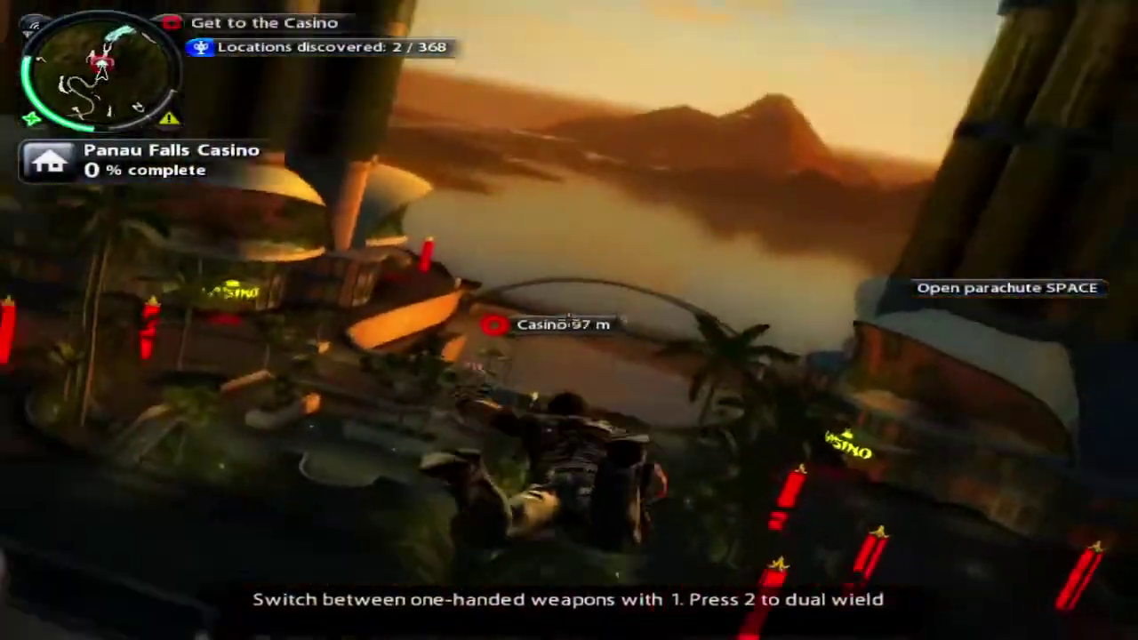
key(space)
key(space)
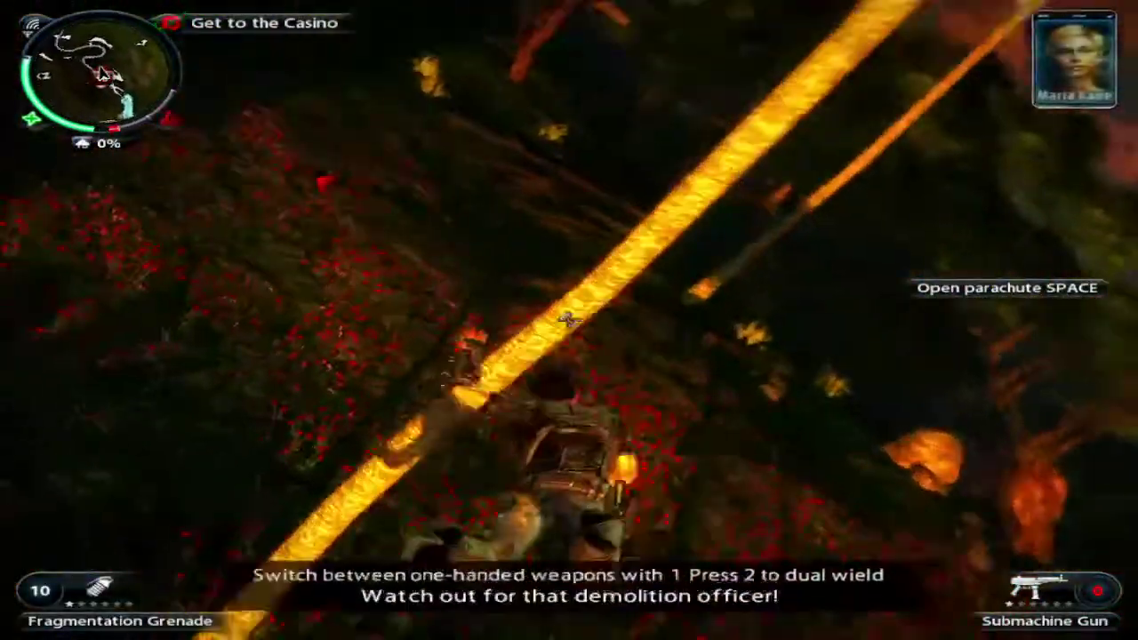
key(space)
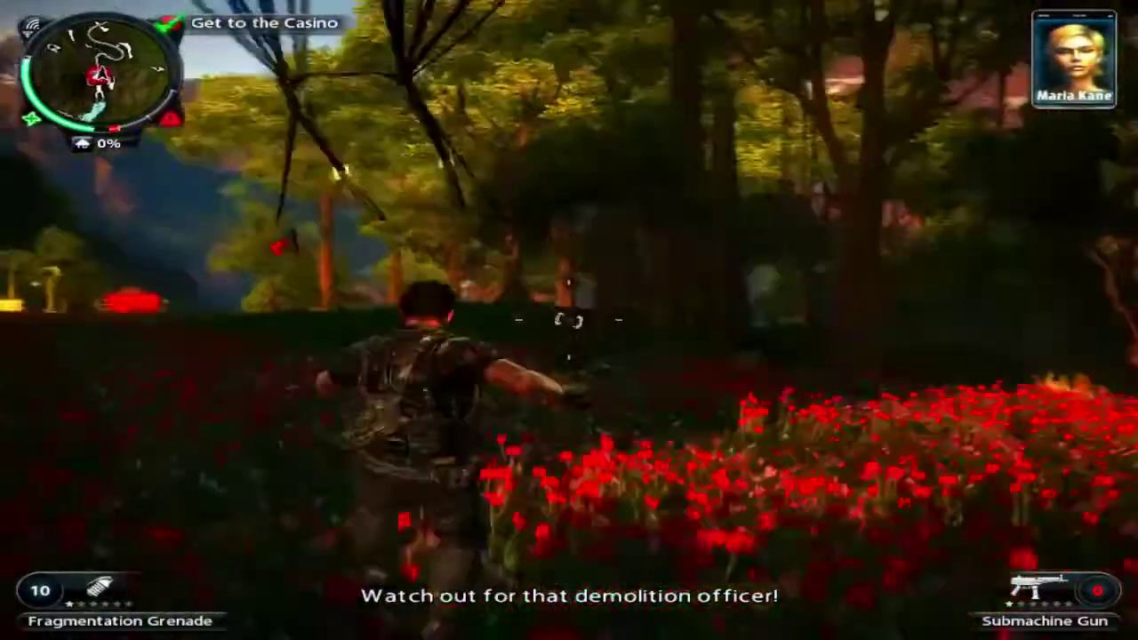
Step: Grapple from the flower field up to the casino structure, drop onto its terrace and jump off
key(f)
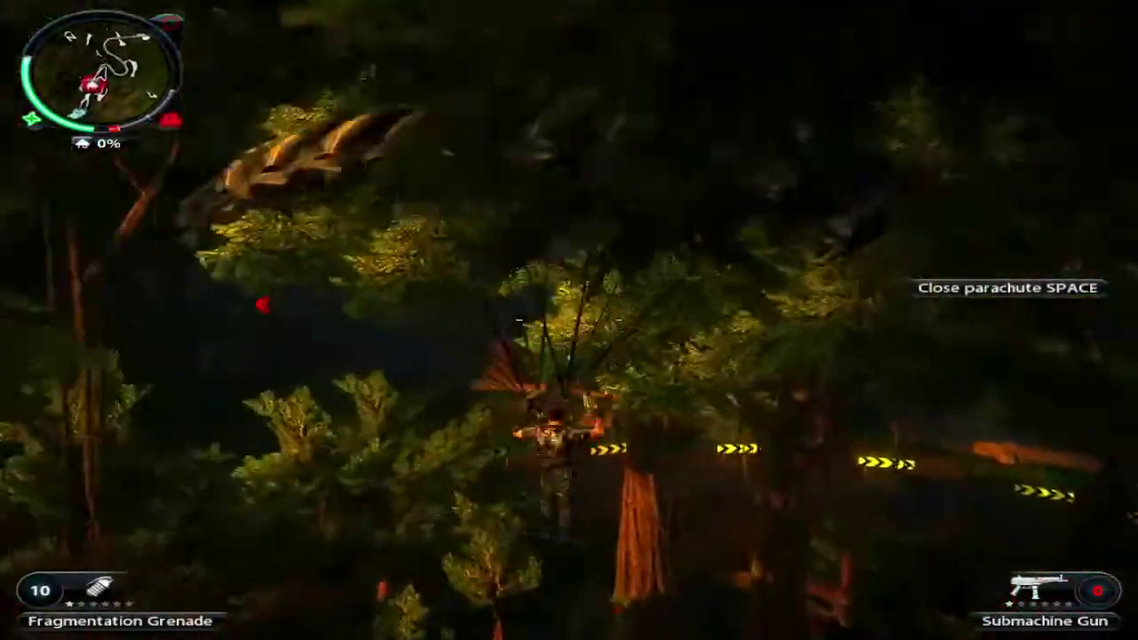
key(f)
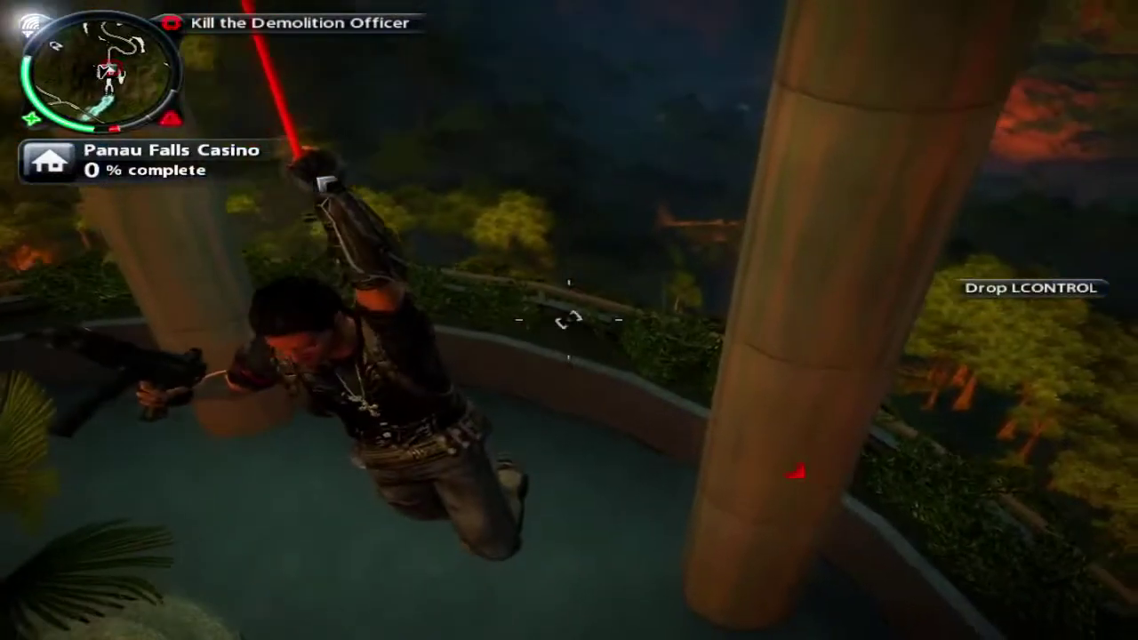
key(ctrl)
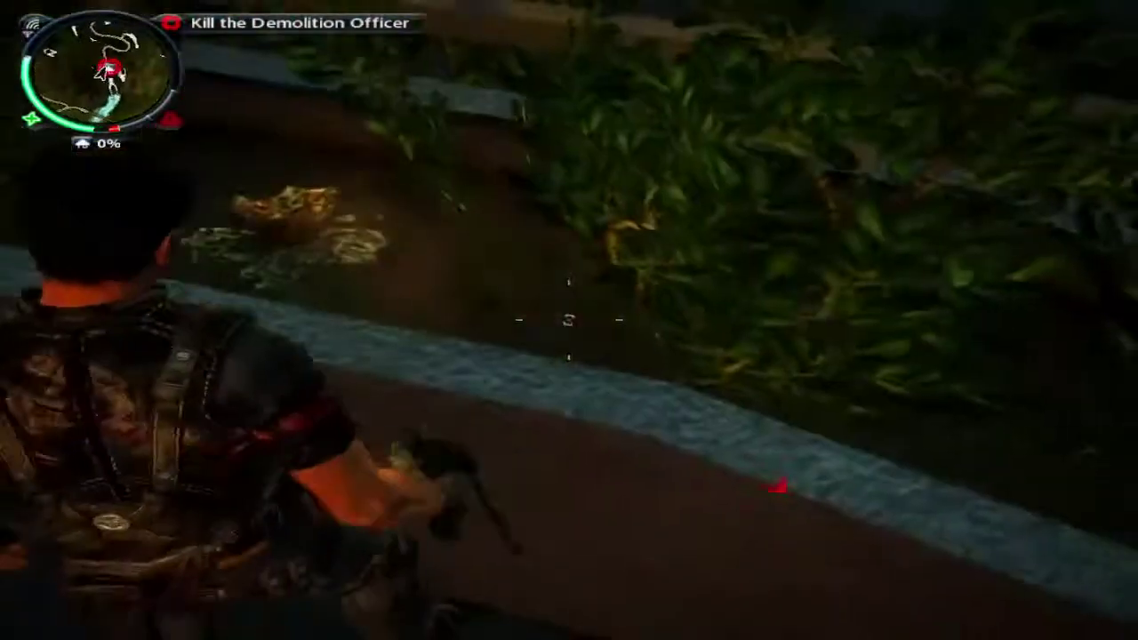
key(space)
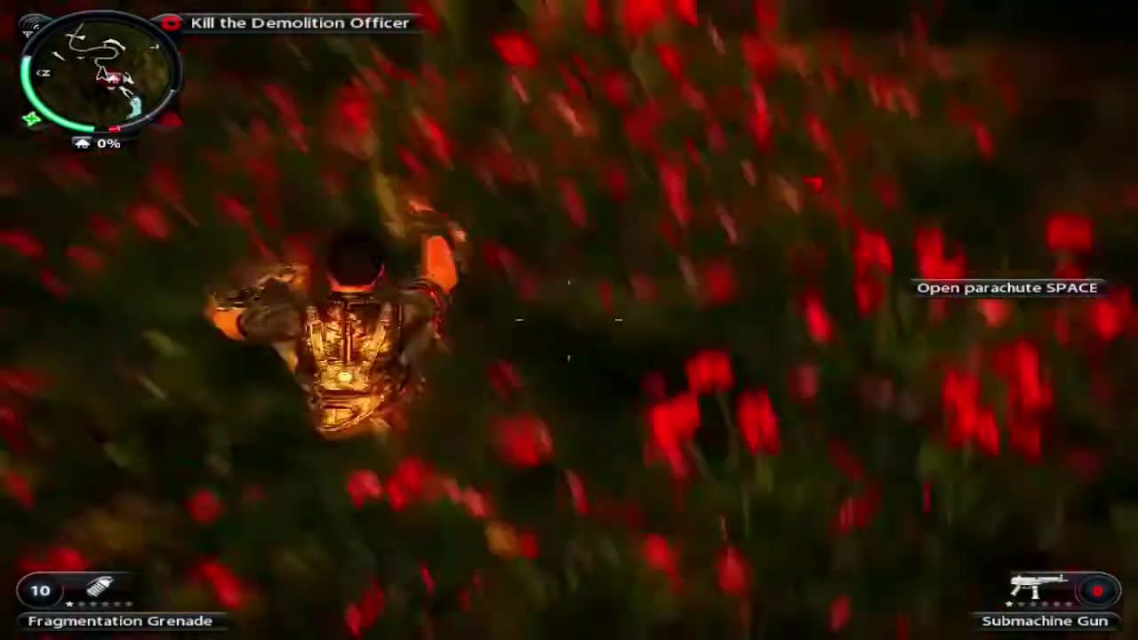
Step: Run through the flower field and along the casino road towards the Demolition Officer
key(a)
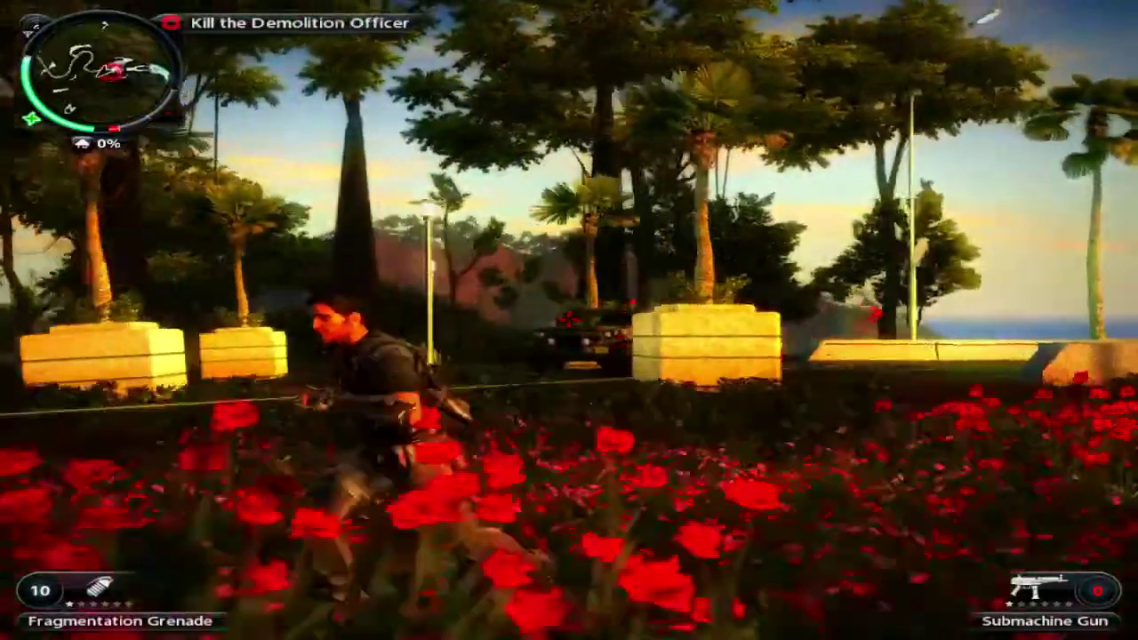
key(w)
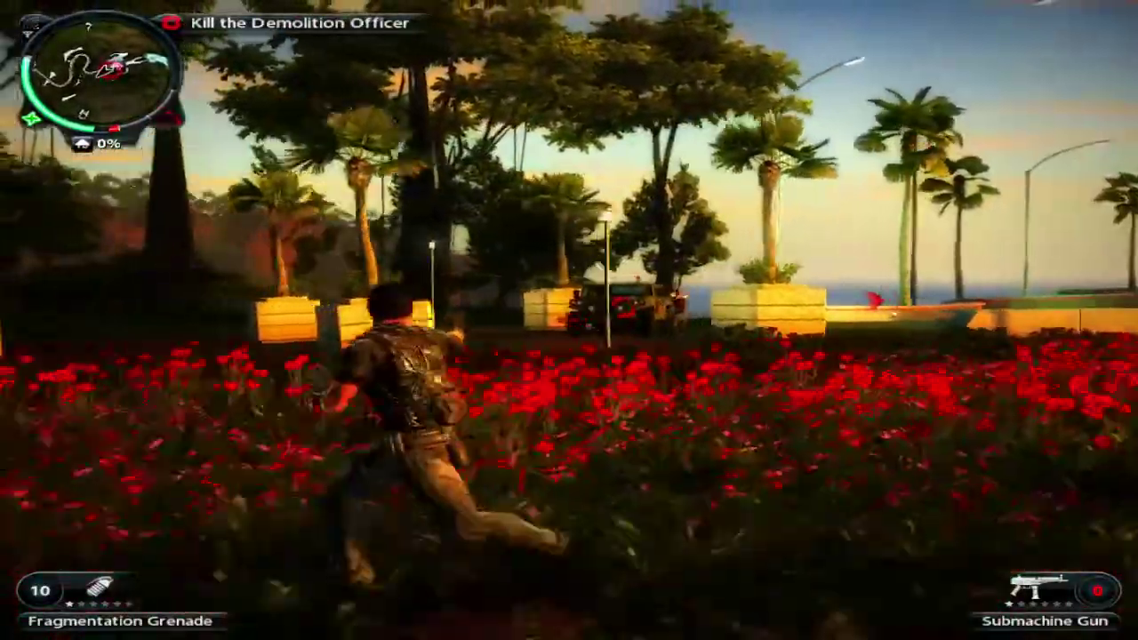
key(a)
key(1)
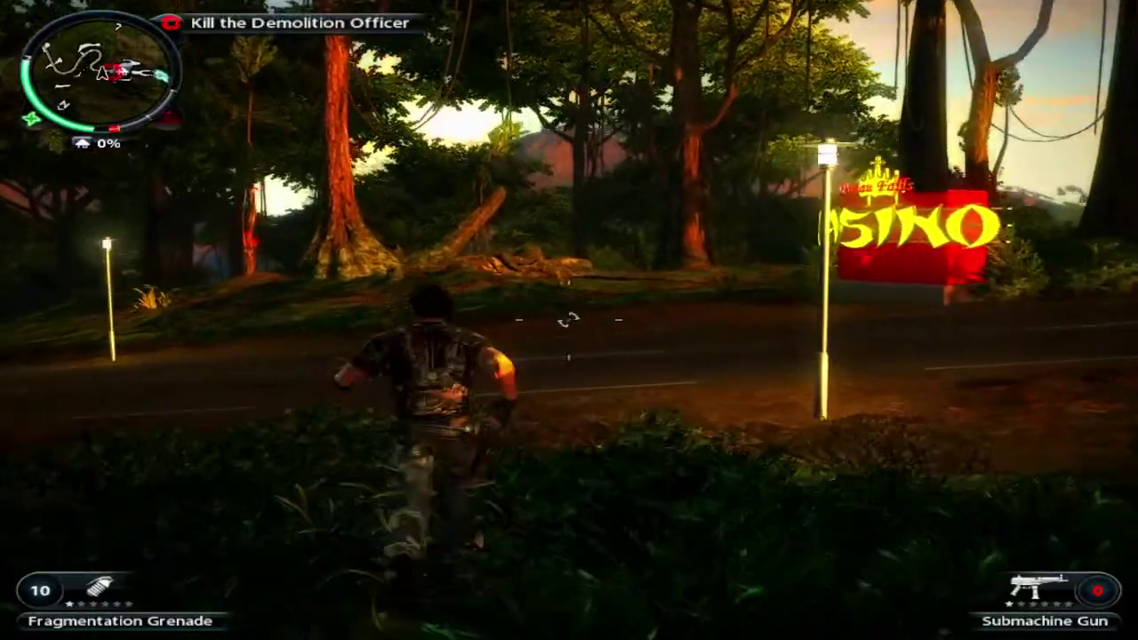
key(space)
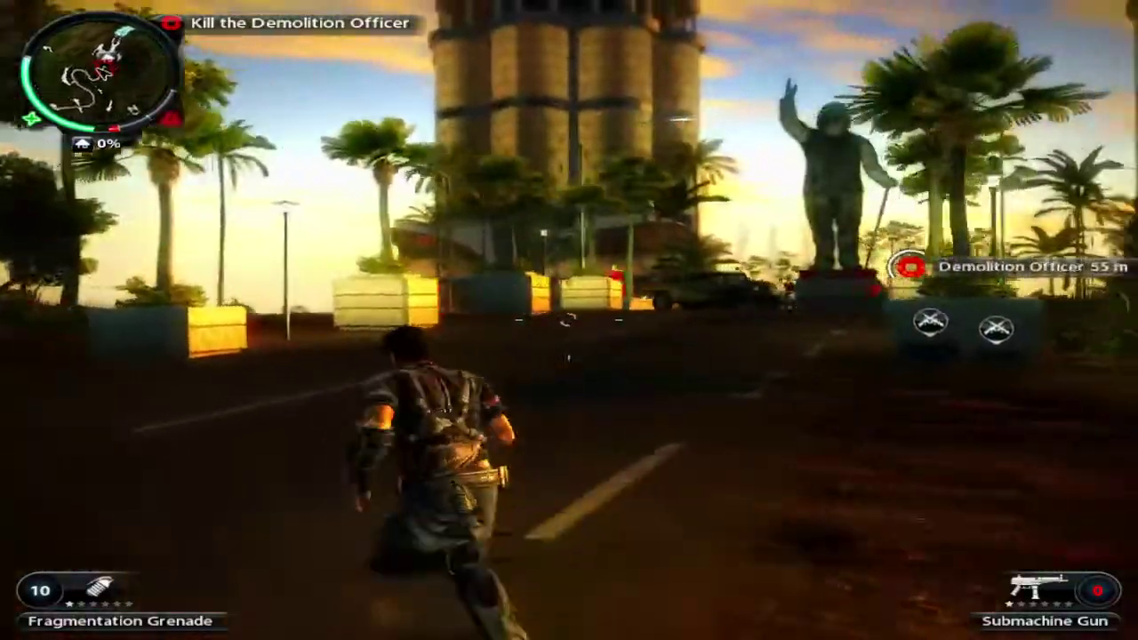
key(w)
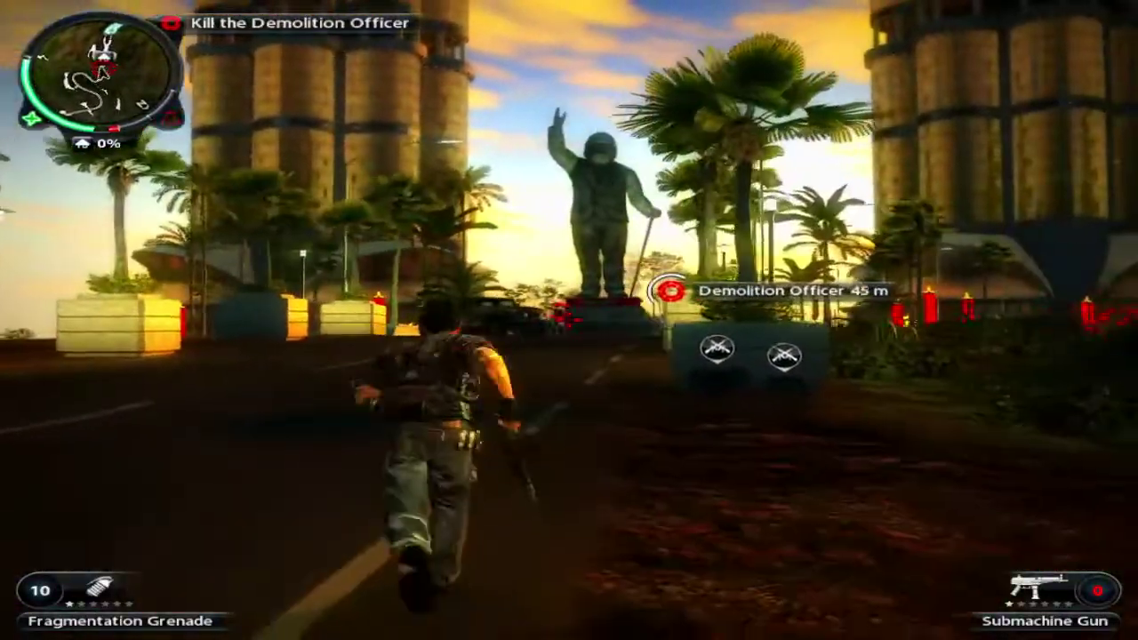
Step: Fire the grappling hook on the casino road, advance on the soldiers and attack the nearest one
key(f)
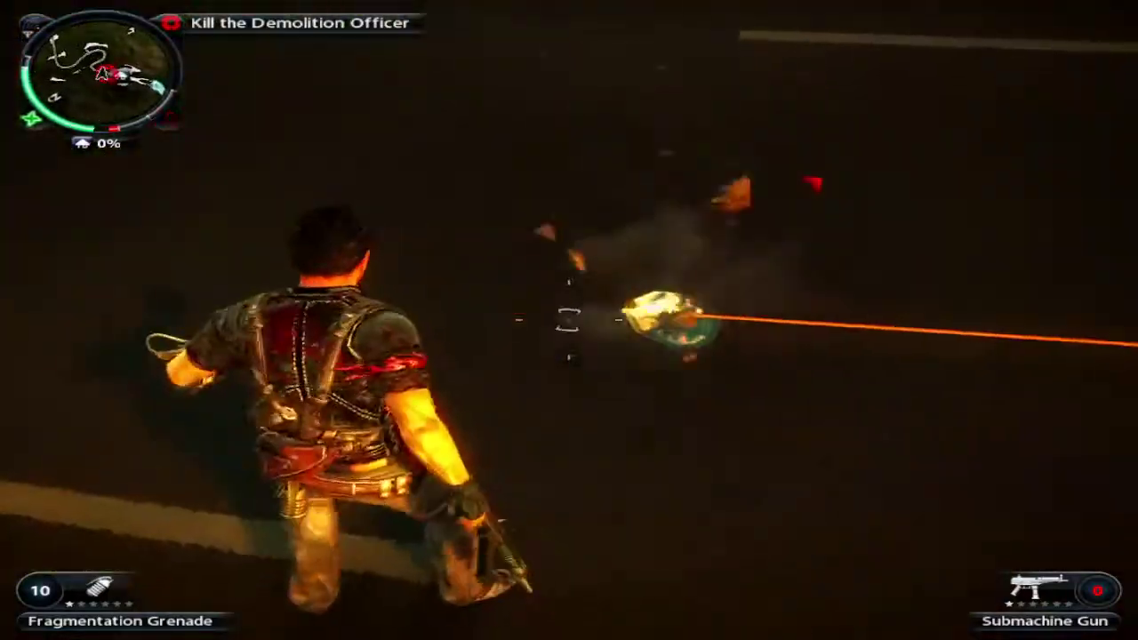
key(a)
key(w)
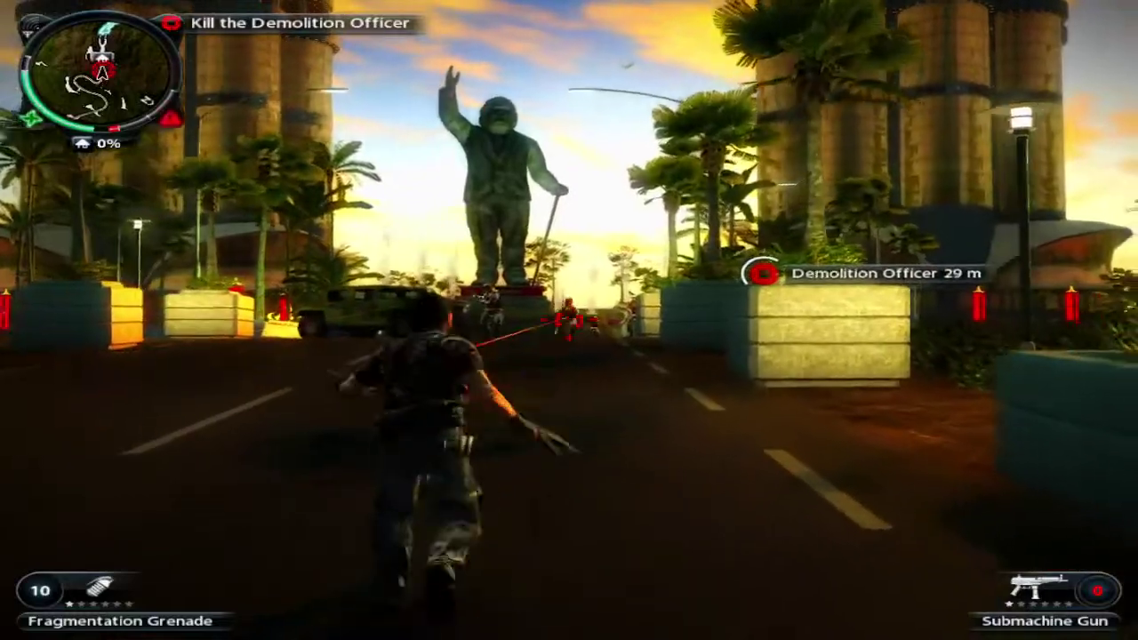
key(w)
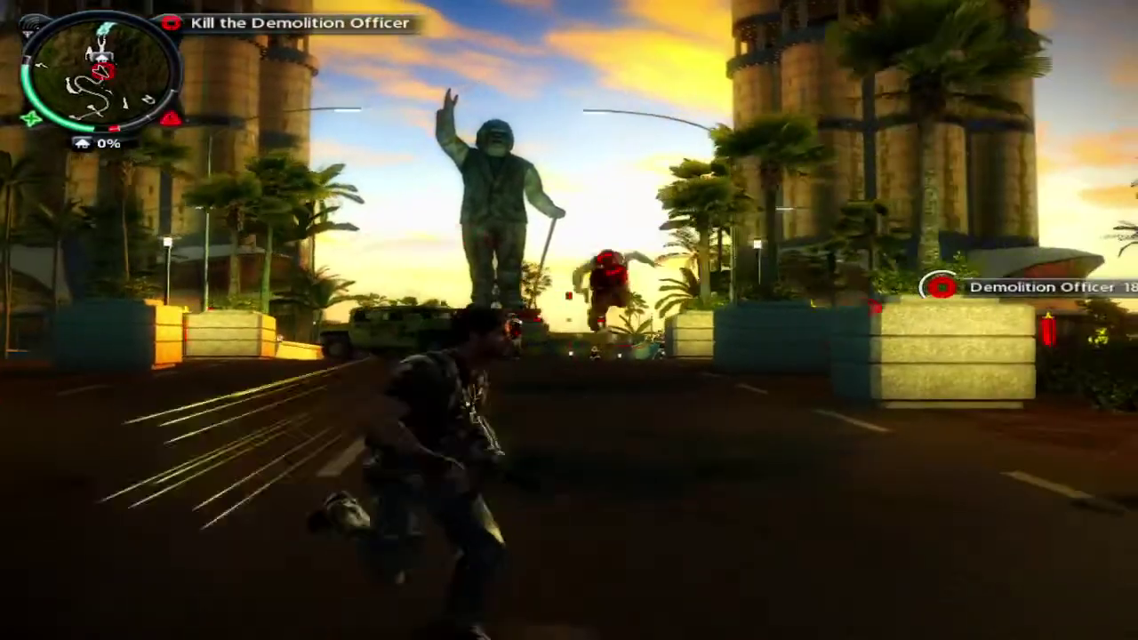
click(569, 320)
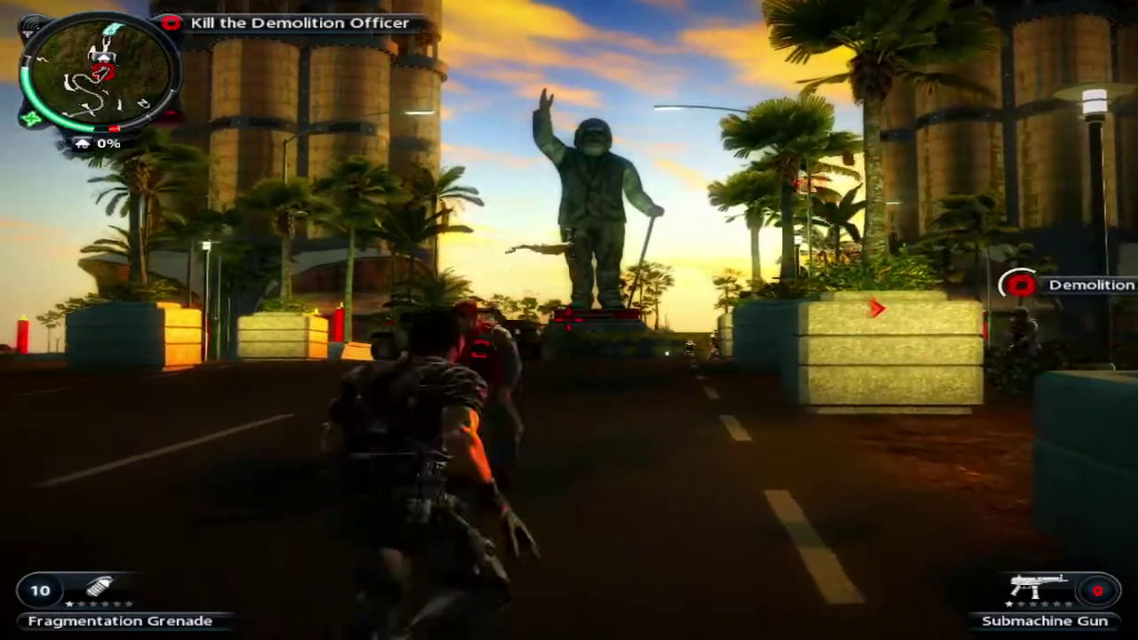
Step: Circle the roadside planter, fire the grappling hook at the Demolition Officer and close in on him
key(s)
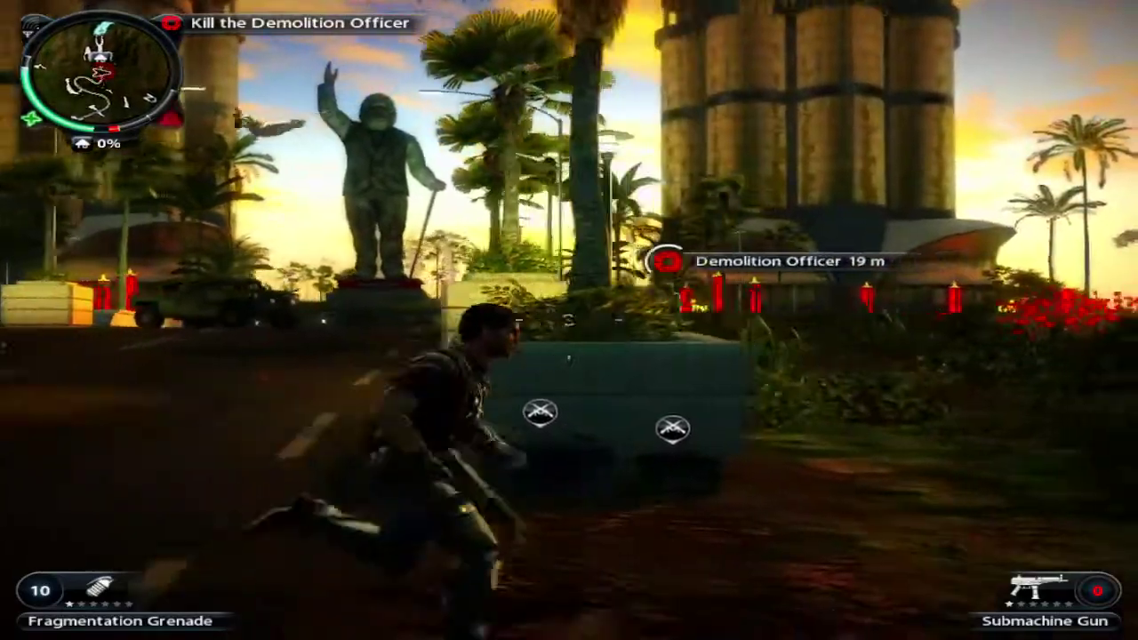
key(d)
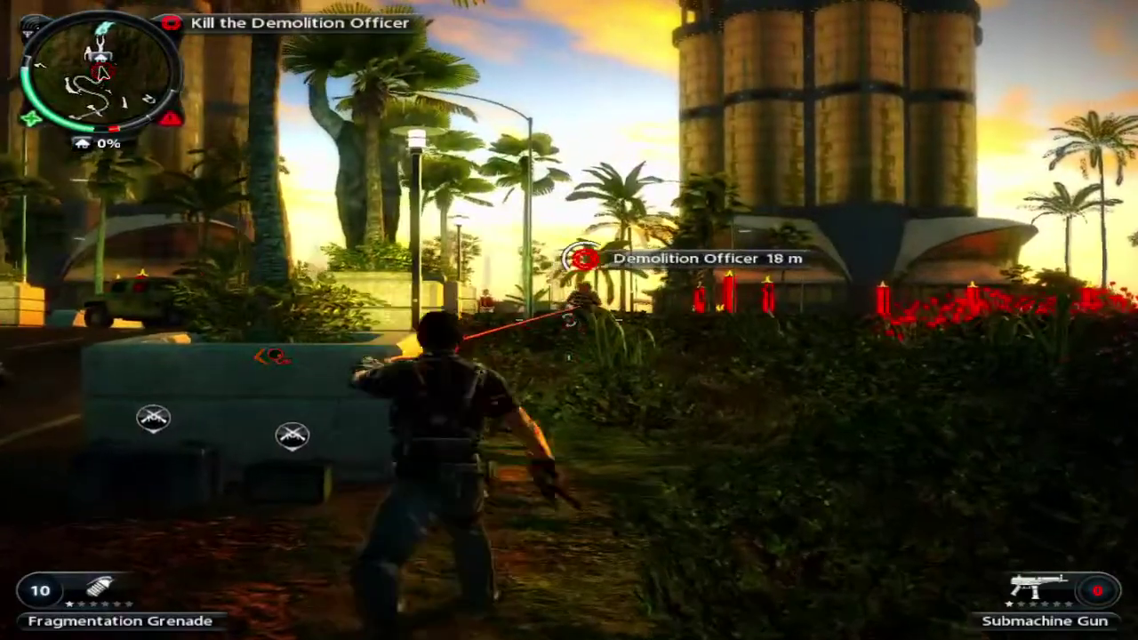
key(s)
key(s)
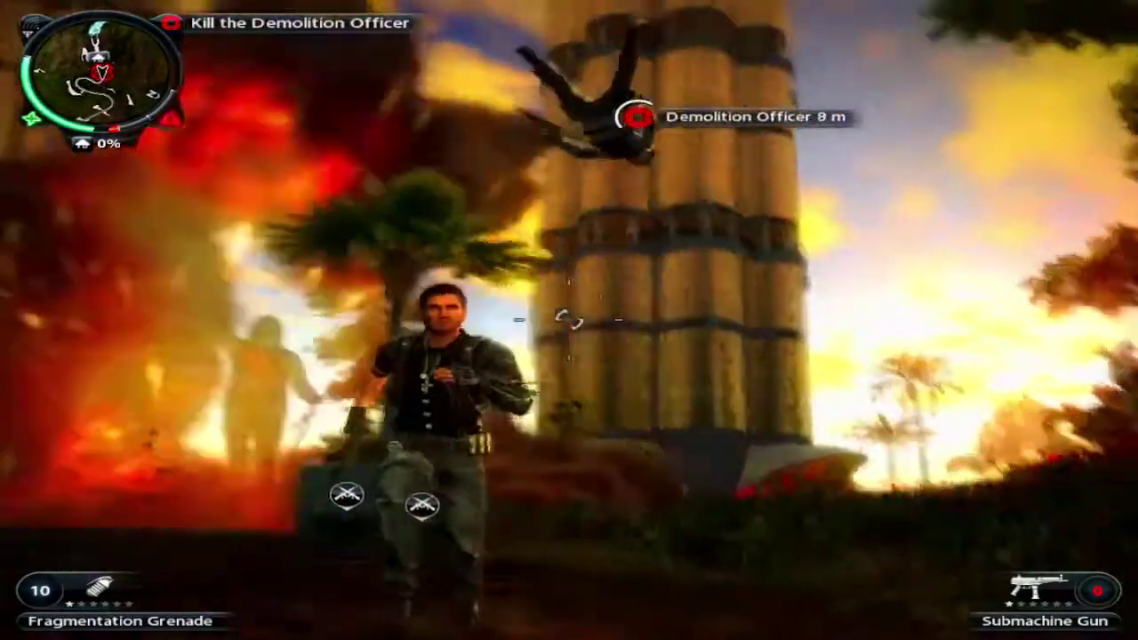
key(w)
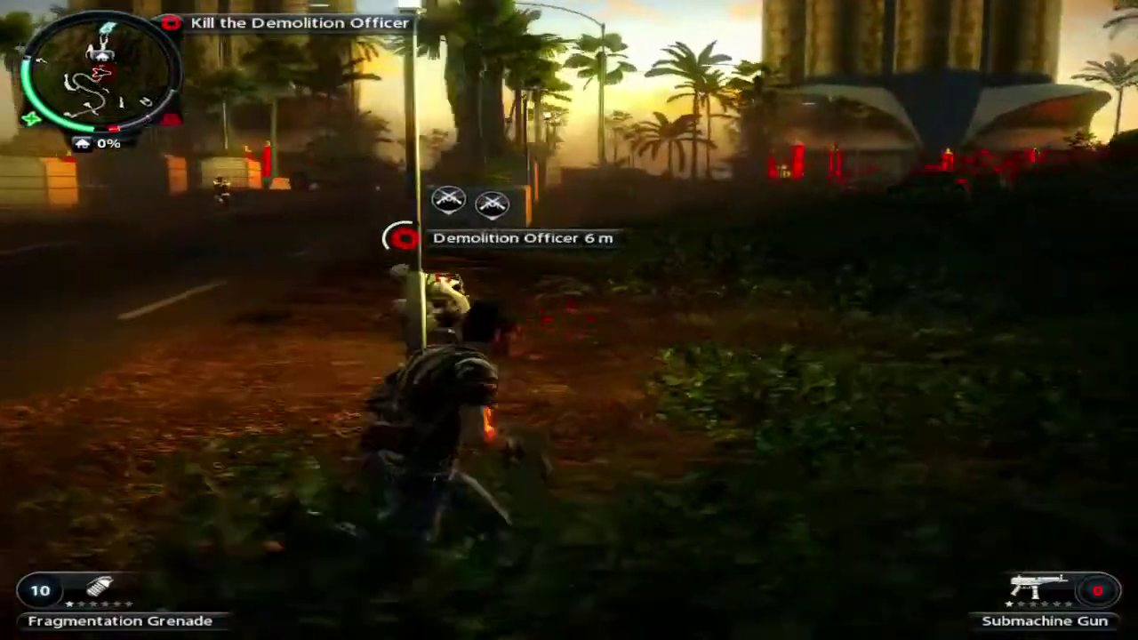
Step: Strike the Demolition Officer repeatedly at close range beside the casino road
key(f)
key(f)
key(f)
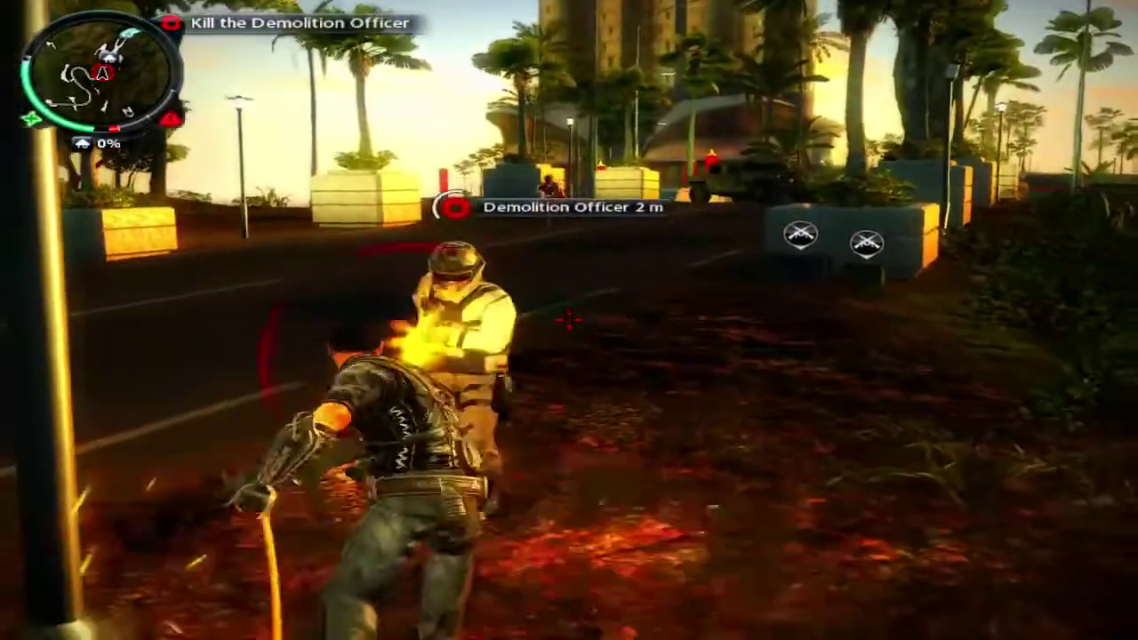
key(f)
key(f)
key(f)
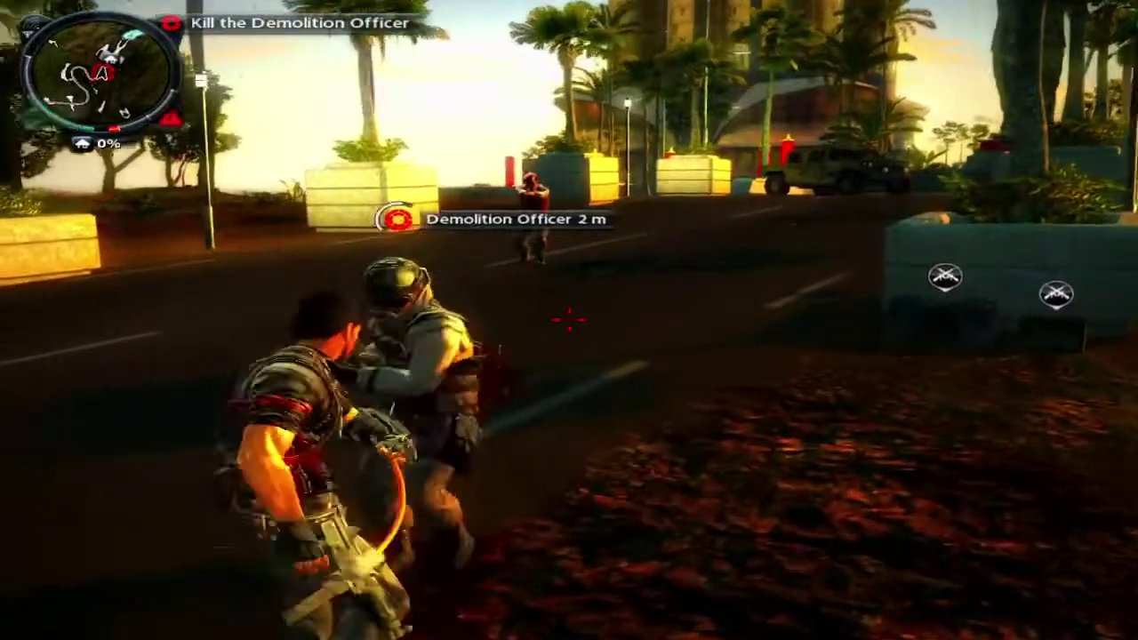
Step: Retreat along the casino road away from the Demolition Officer, opening and closing the parachute on the way
key(w)
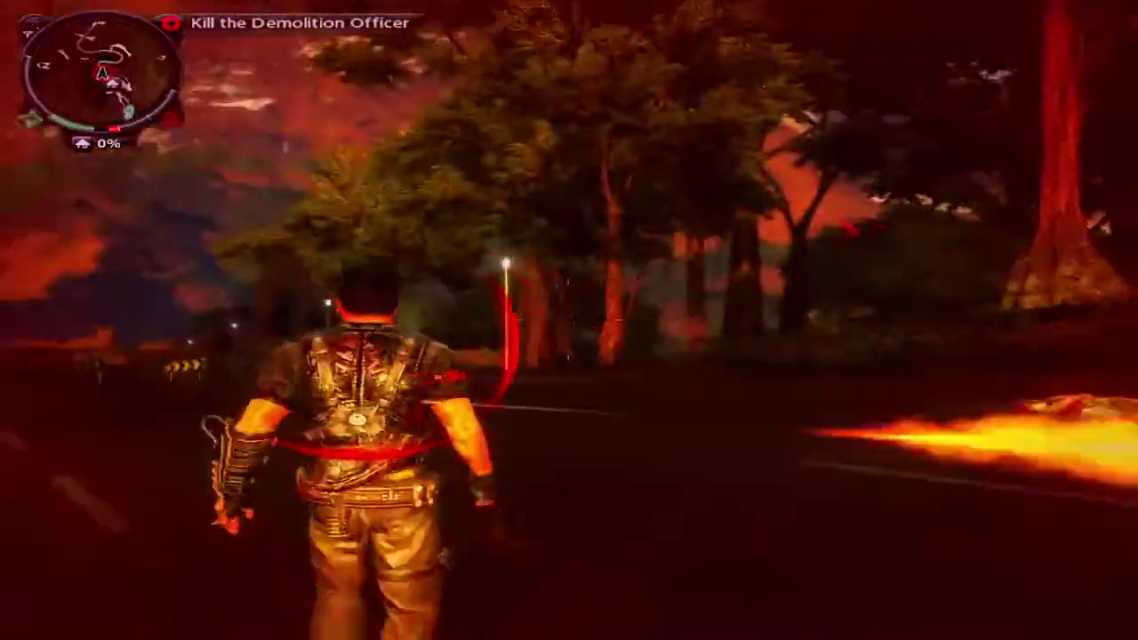
key(space)
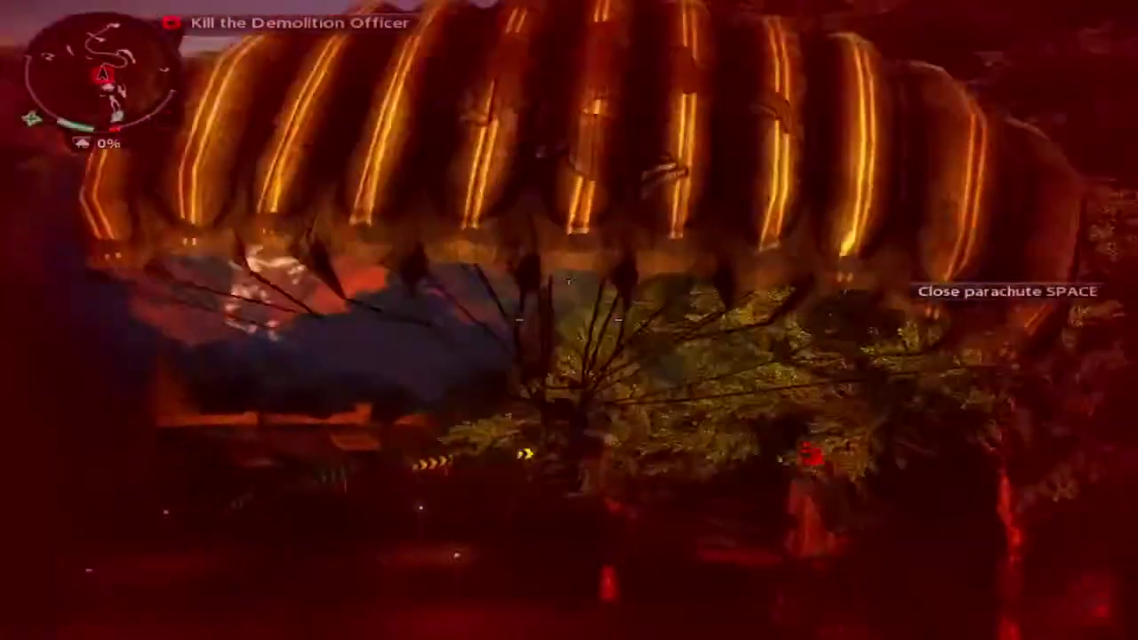
key(w)
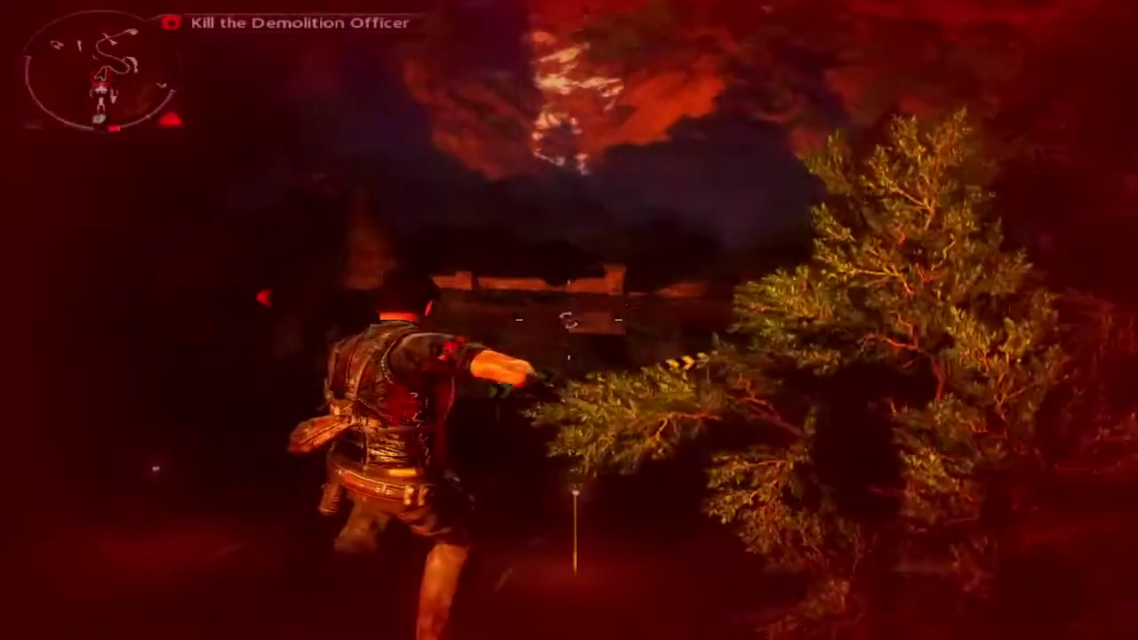
key(space)
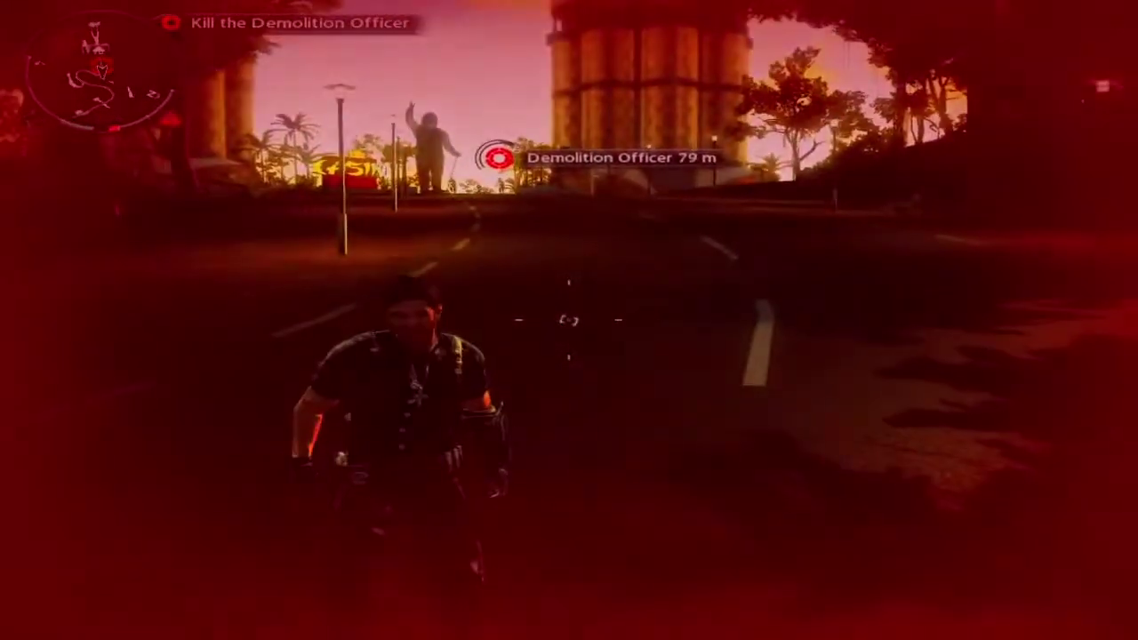
Step: Run back up the road towards the Demolition Officer while throwing fragmentation grenades at the soldiers
key(w)
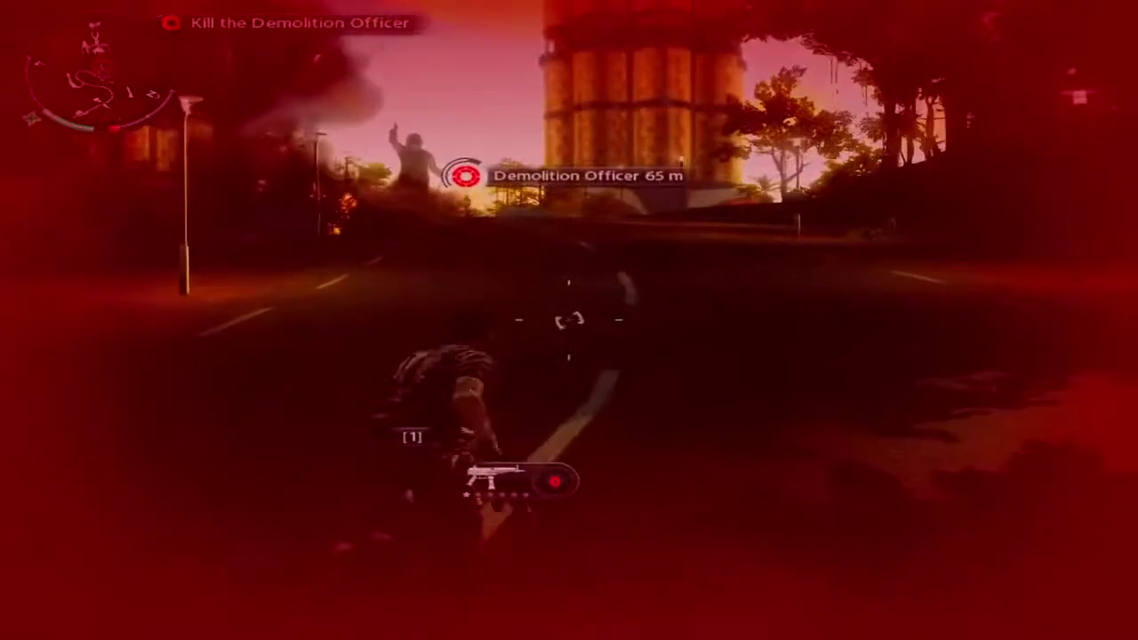
key(d)
key(w)
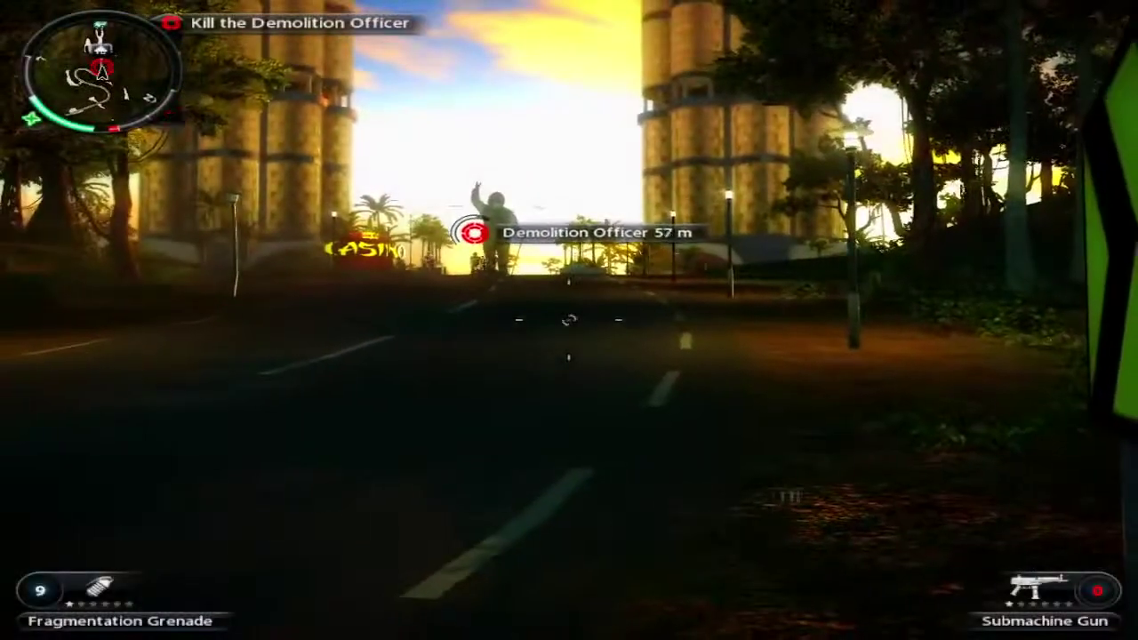
key(w)
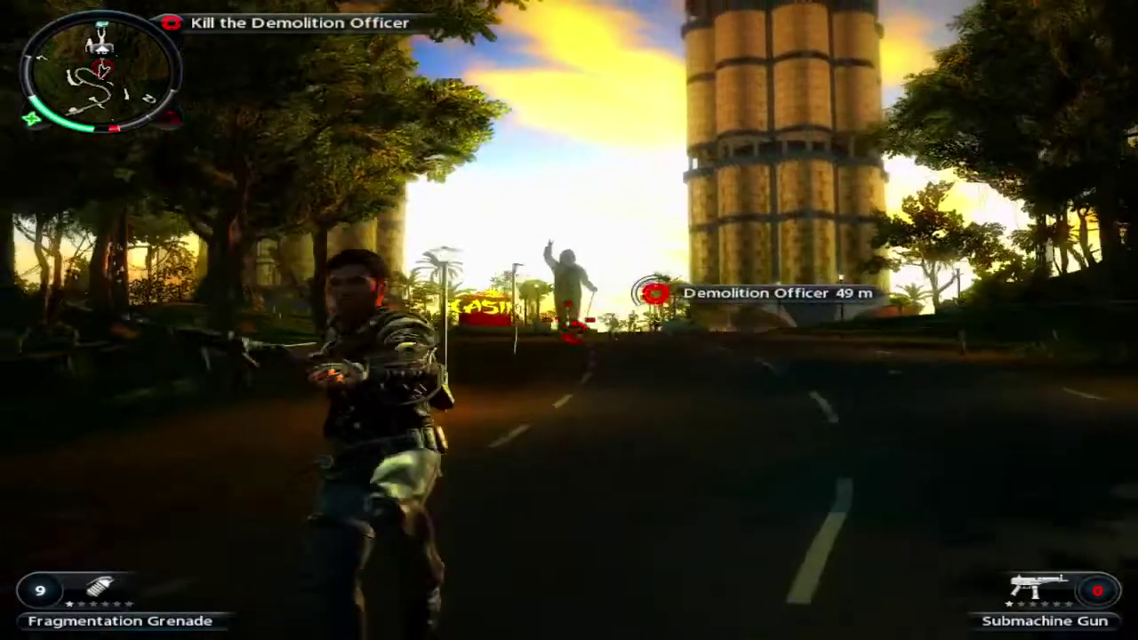
key(w)
key(g)
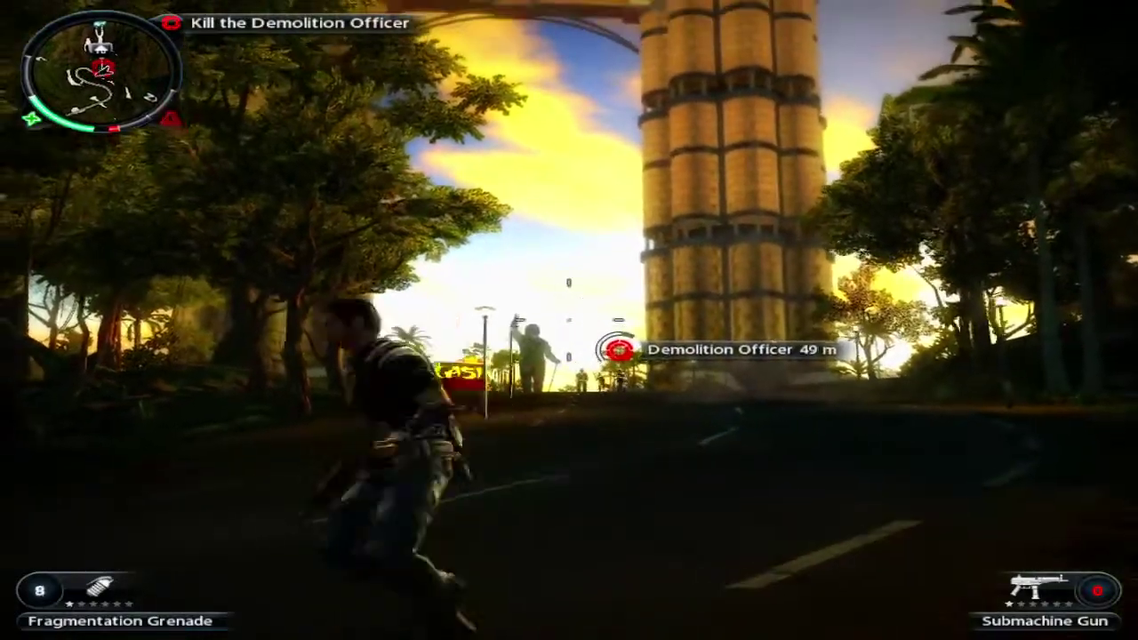
key(w)
key(g)
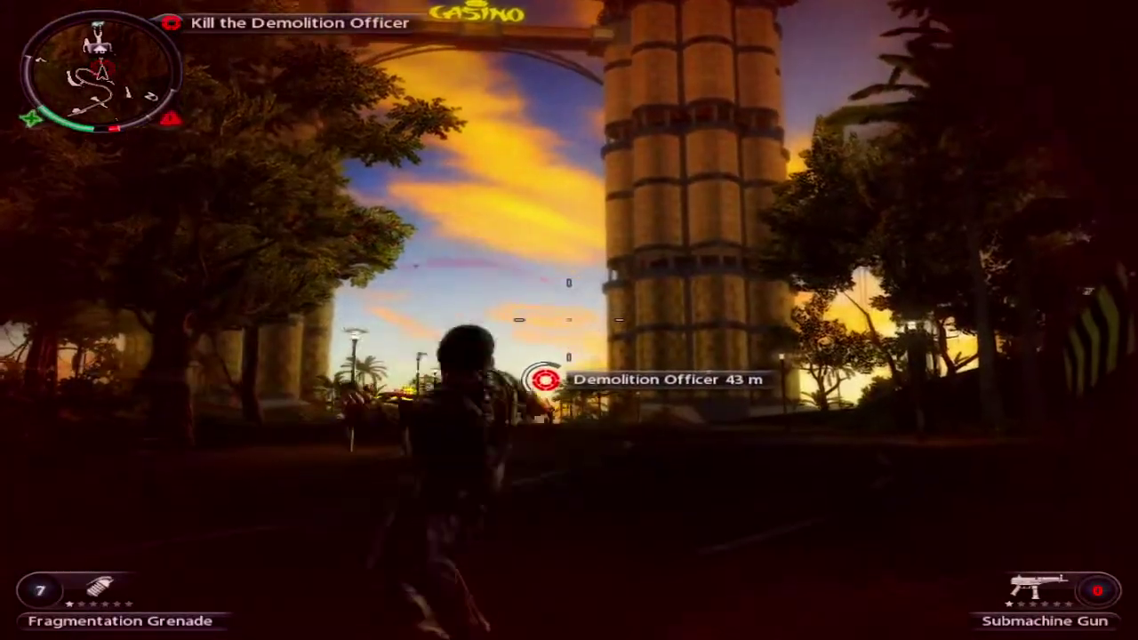
key(g)
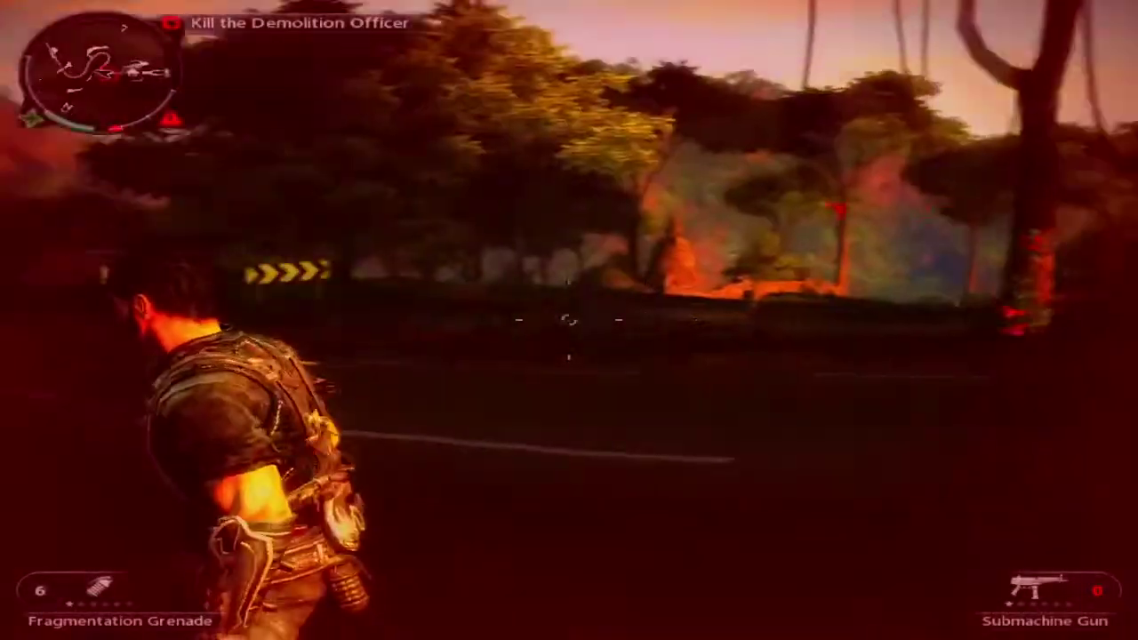
Step: Grapple away to the bend in the road and throw all remaining fragmentation grenades towards the Demolition Officer
key(f)
key(w)
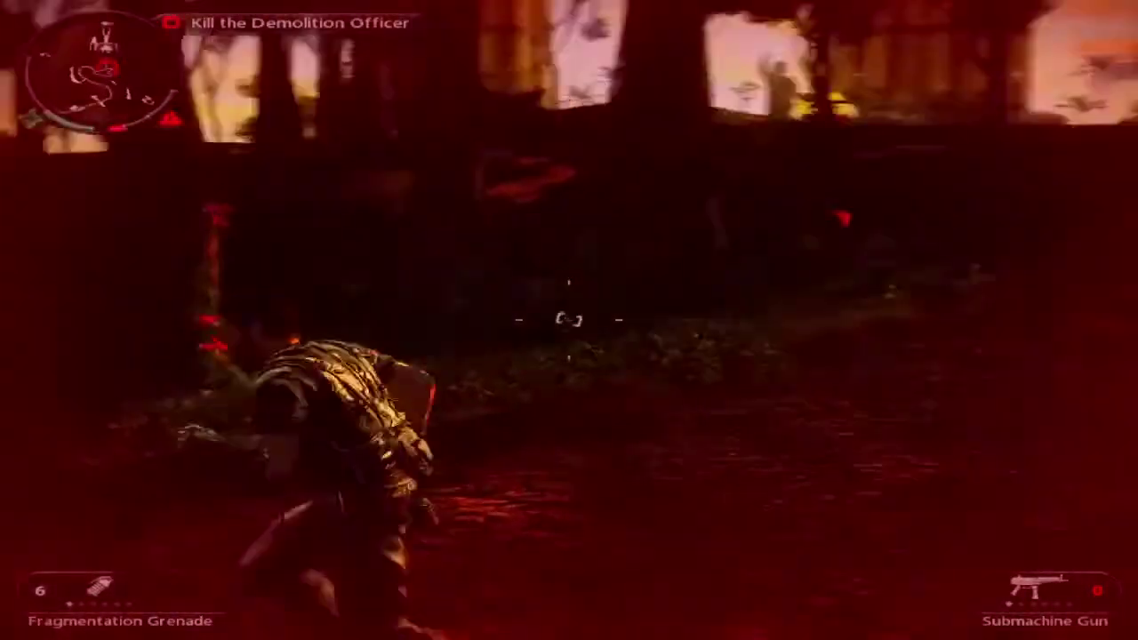
key(w)
key(g)
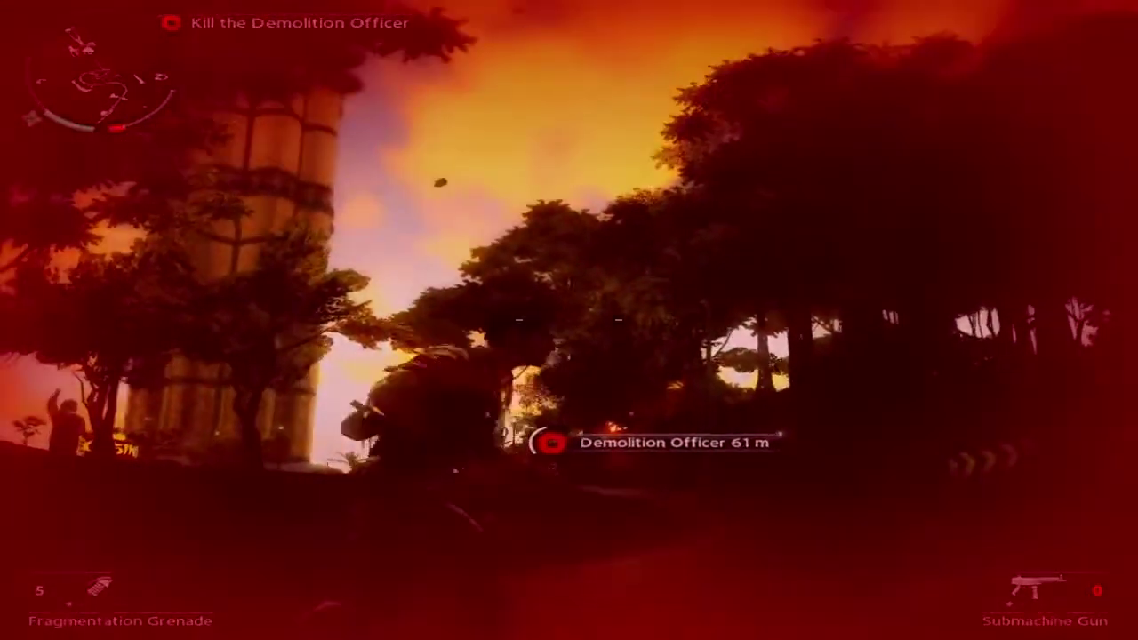
key(g)
key(w)
key(g)
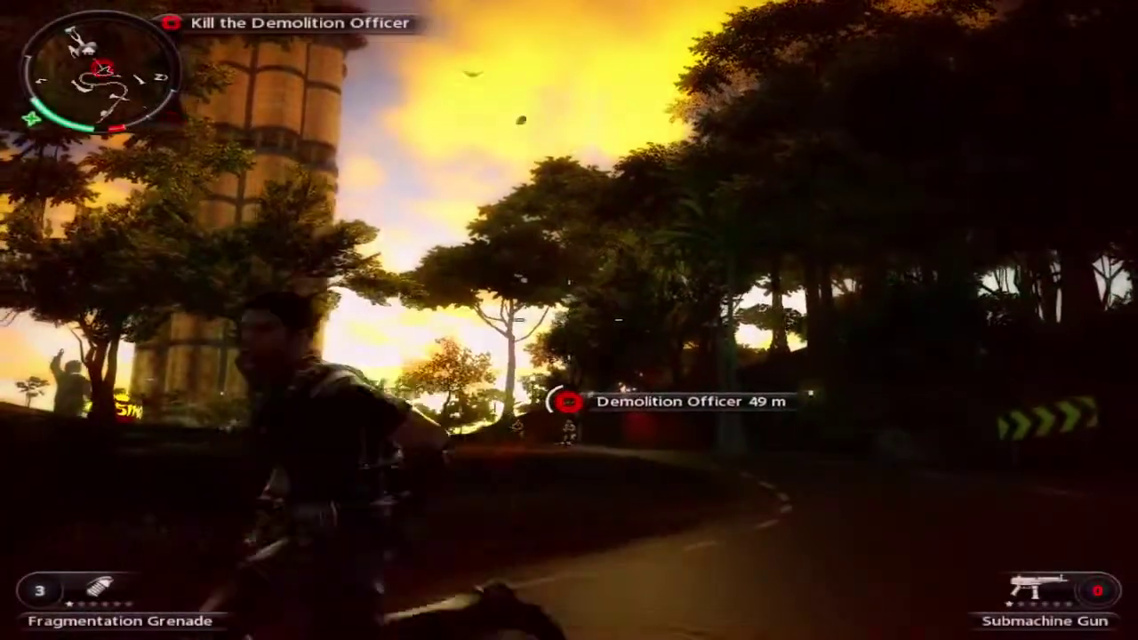
key(g)
key(g)
key(g)
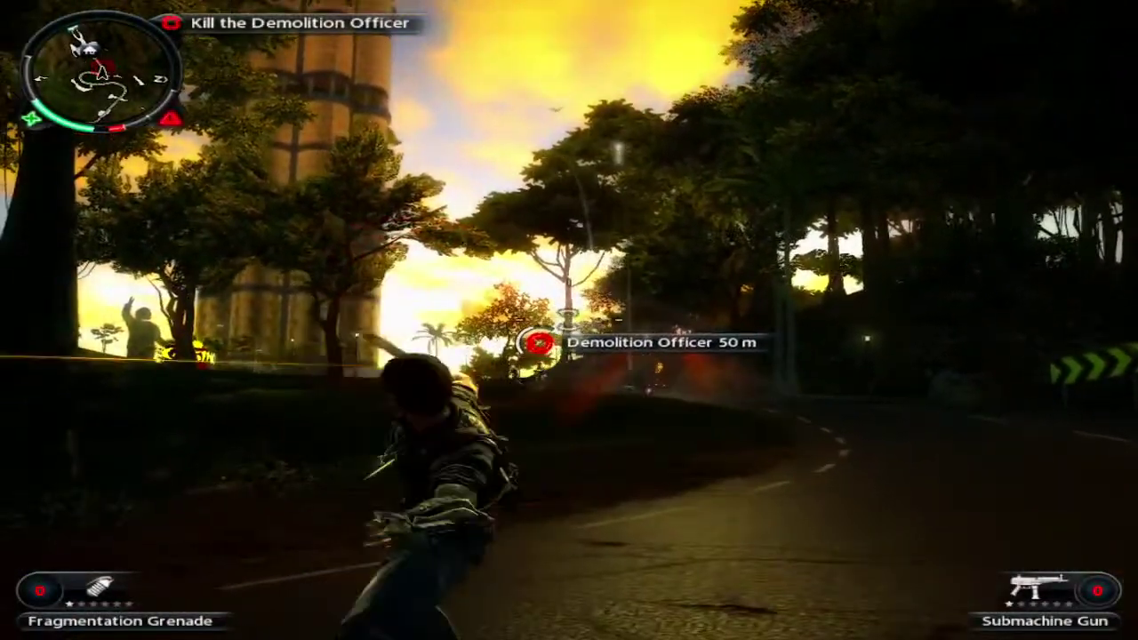
Step: Move back and forth along the shaded roadside to dodge the soldiers' fire
key(a)
key(s)
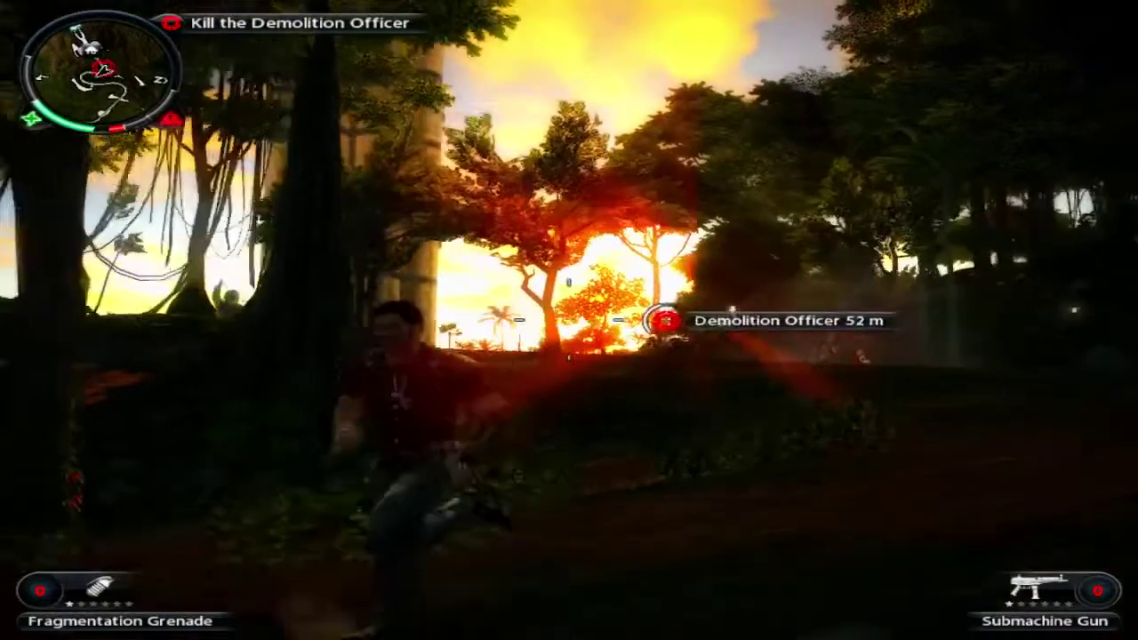
key(d)
key(w)
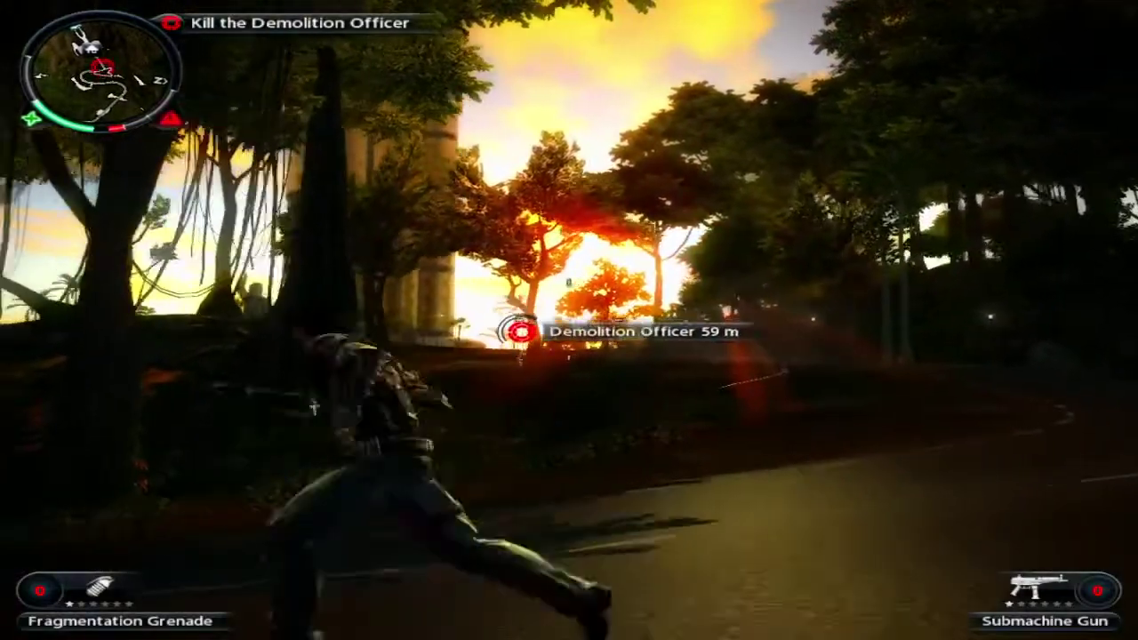
key(w)
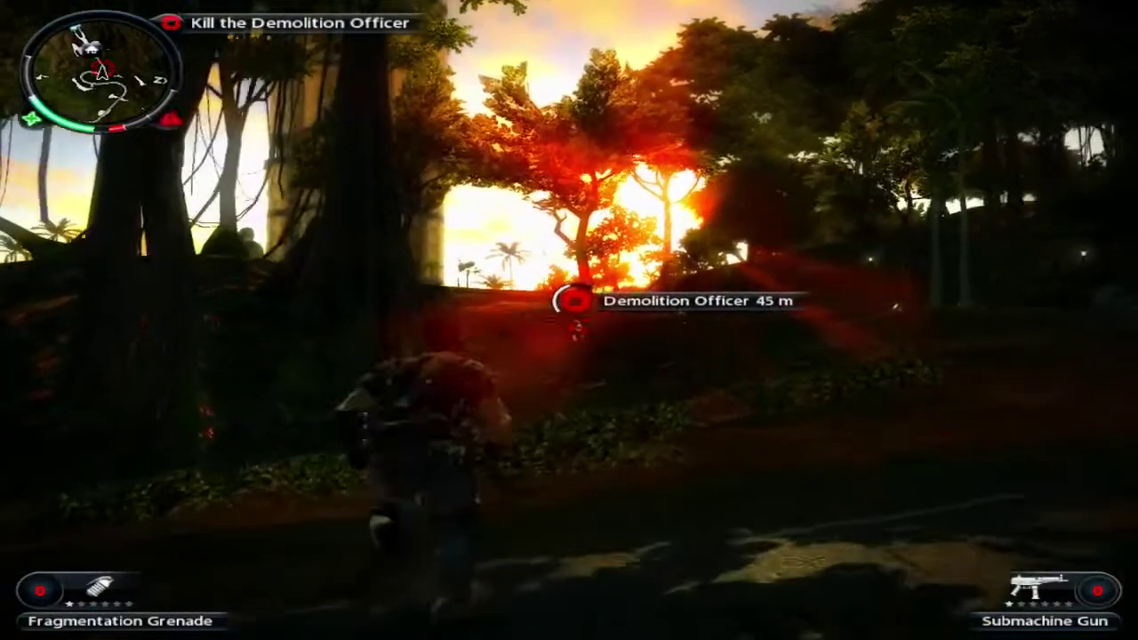
key(s)
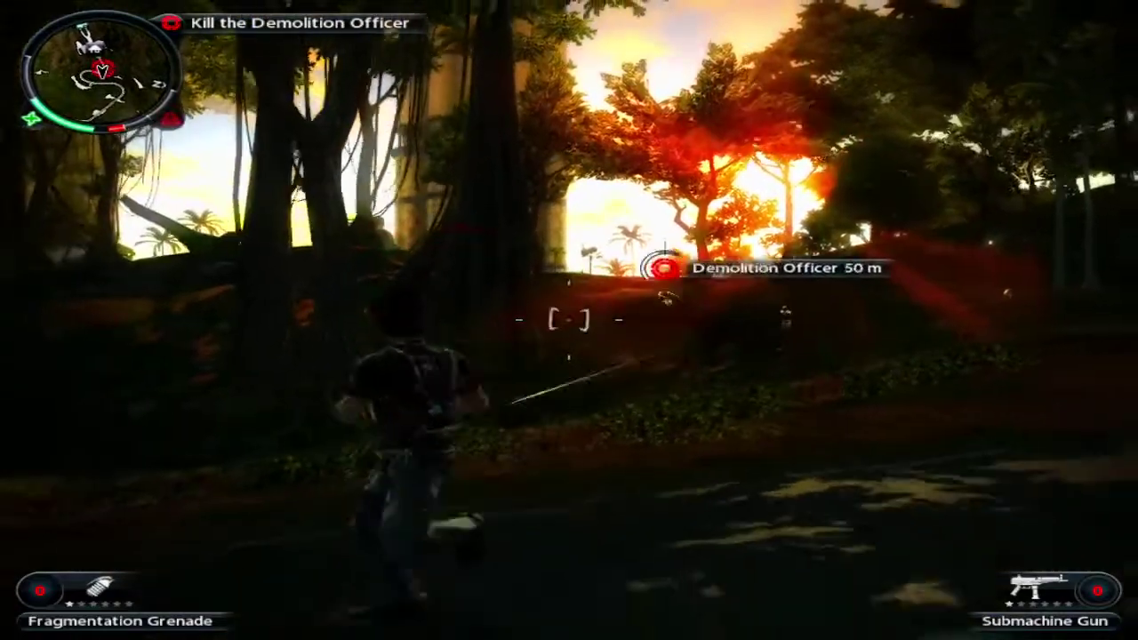
key(s)
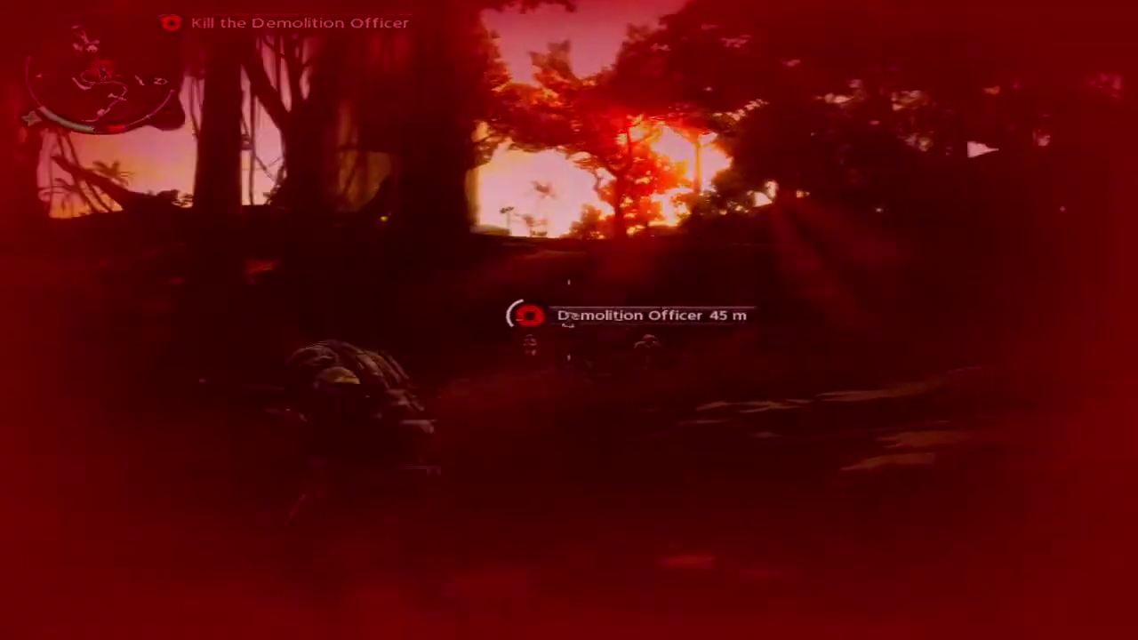
Step: Escape from the soldiers into the forest using the grappling hook and parachute
key(f)
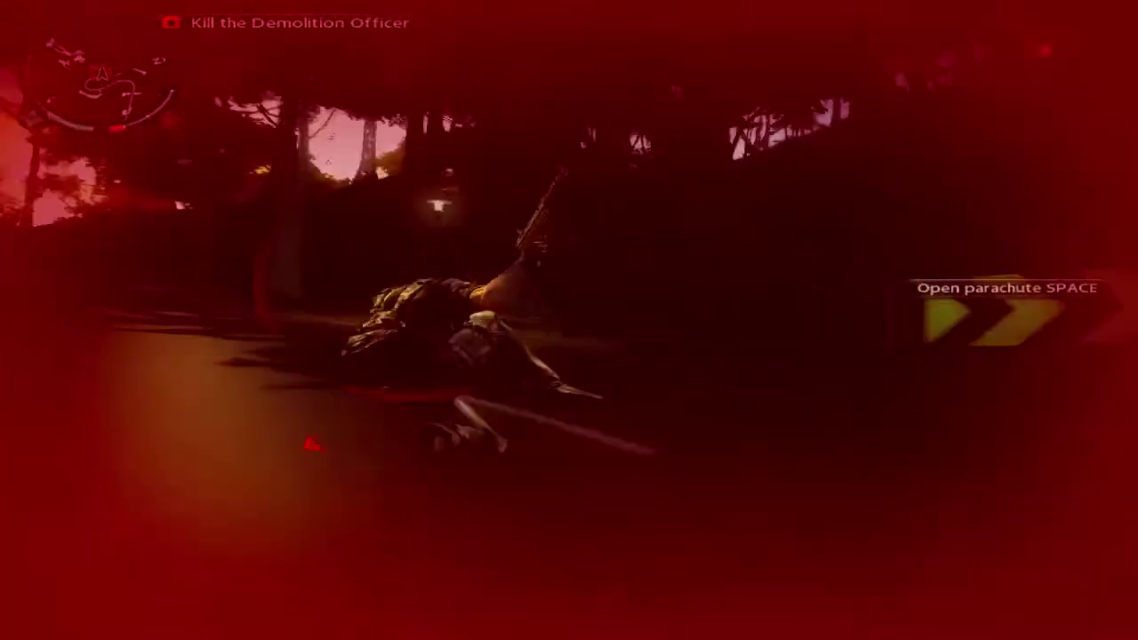
key(space)
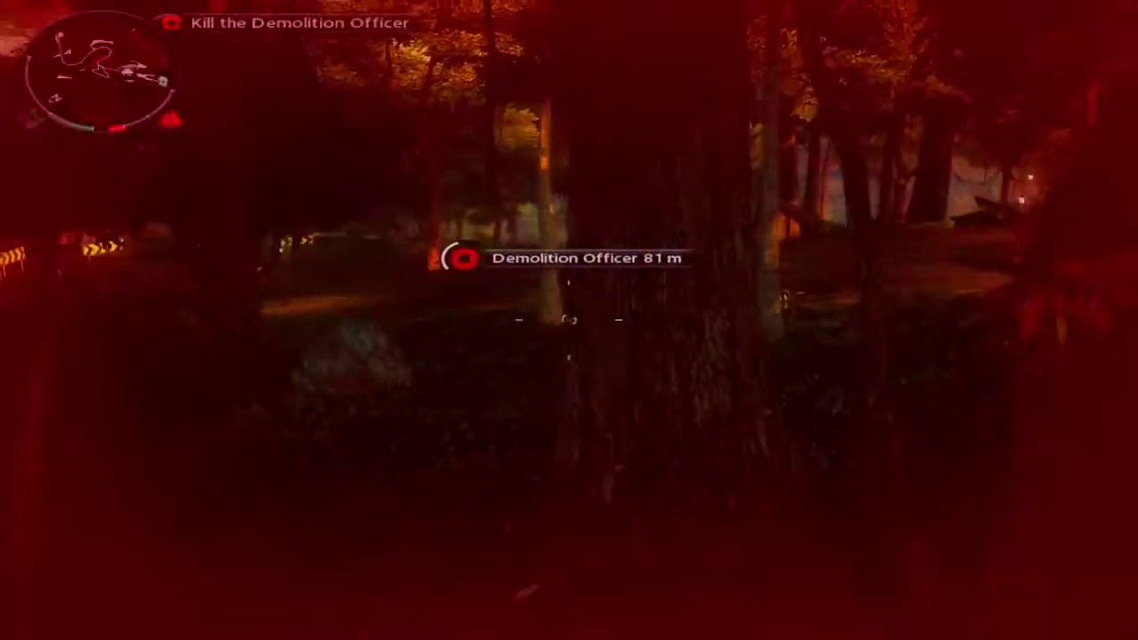
key(d)
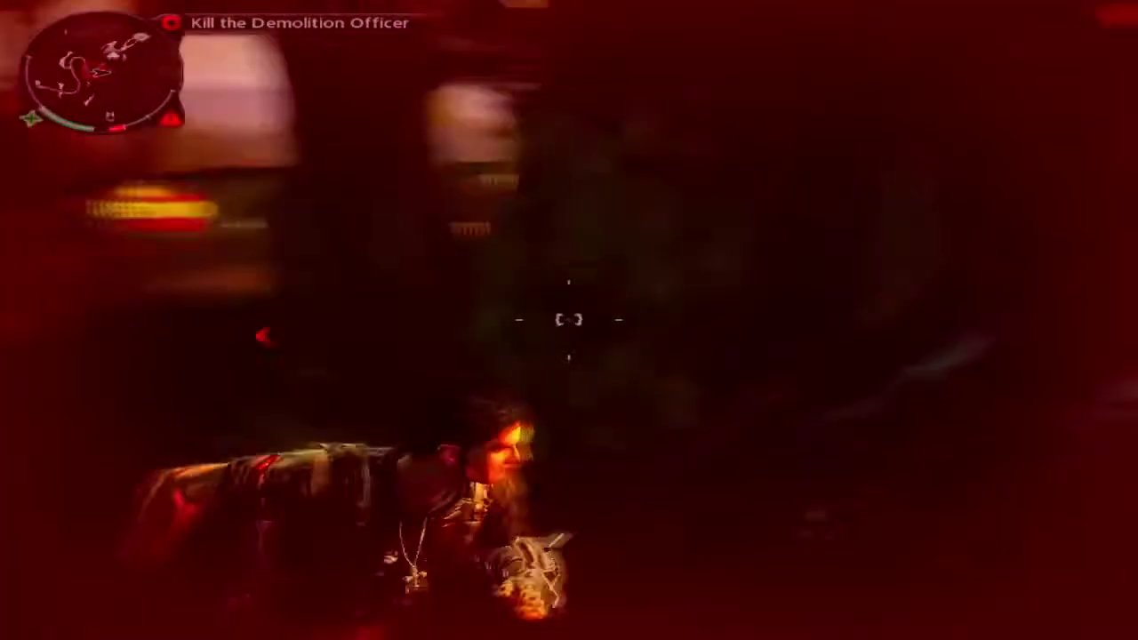
key(w)
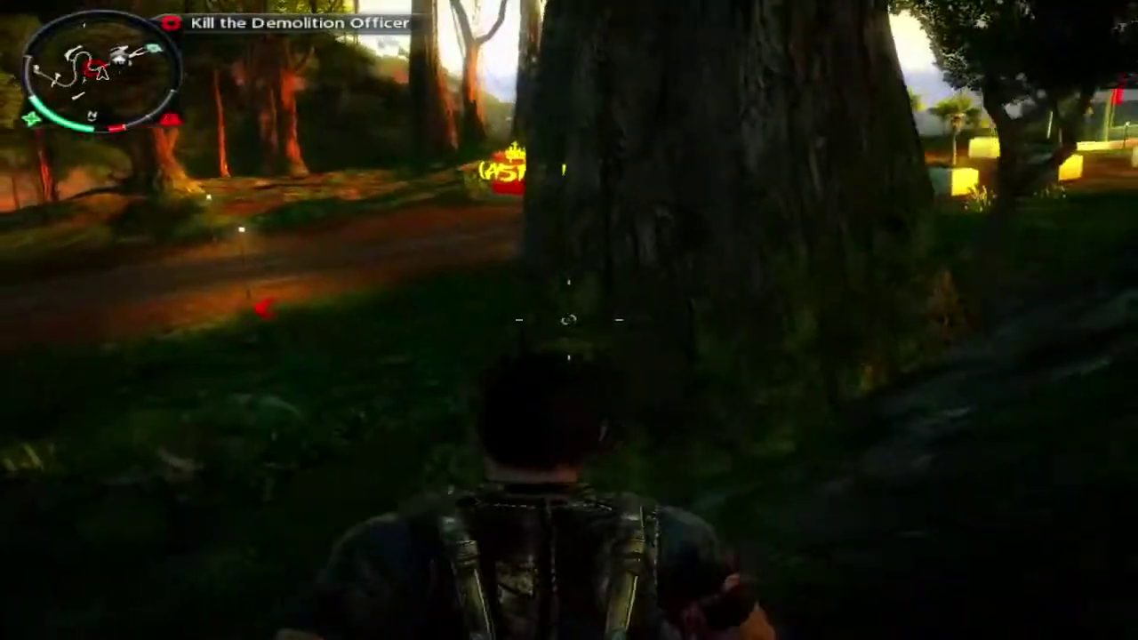
Step: Cross from the forest to the planters at Panau Falls Casino and collect fragmentation grenades and submachine gun ammunition
key(a)
key(w)
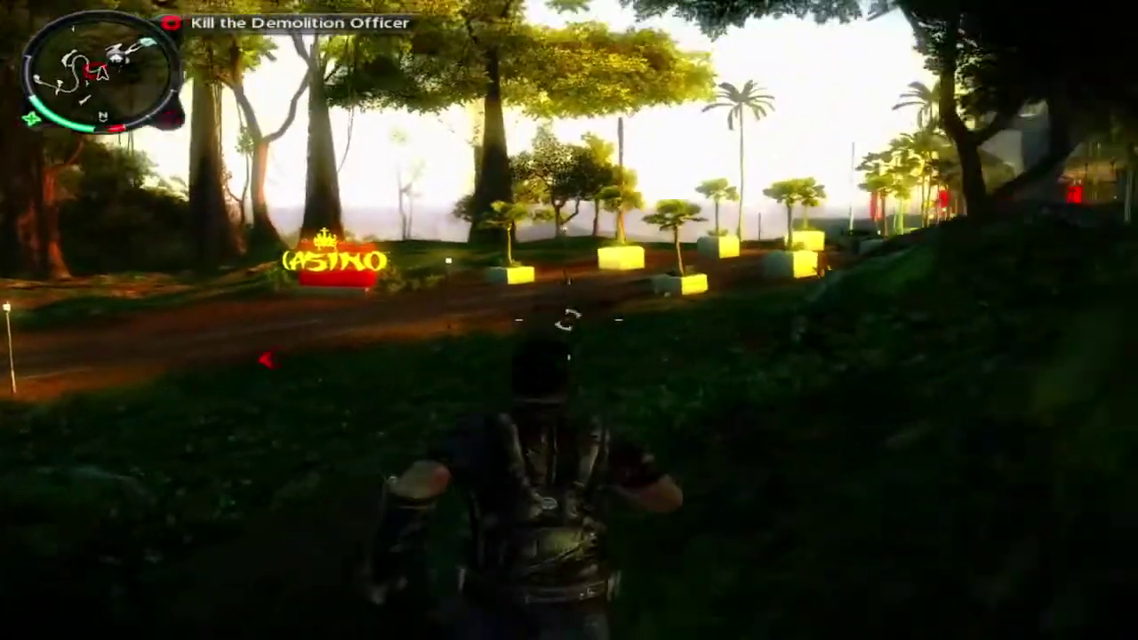
key(f)
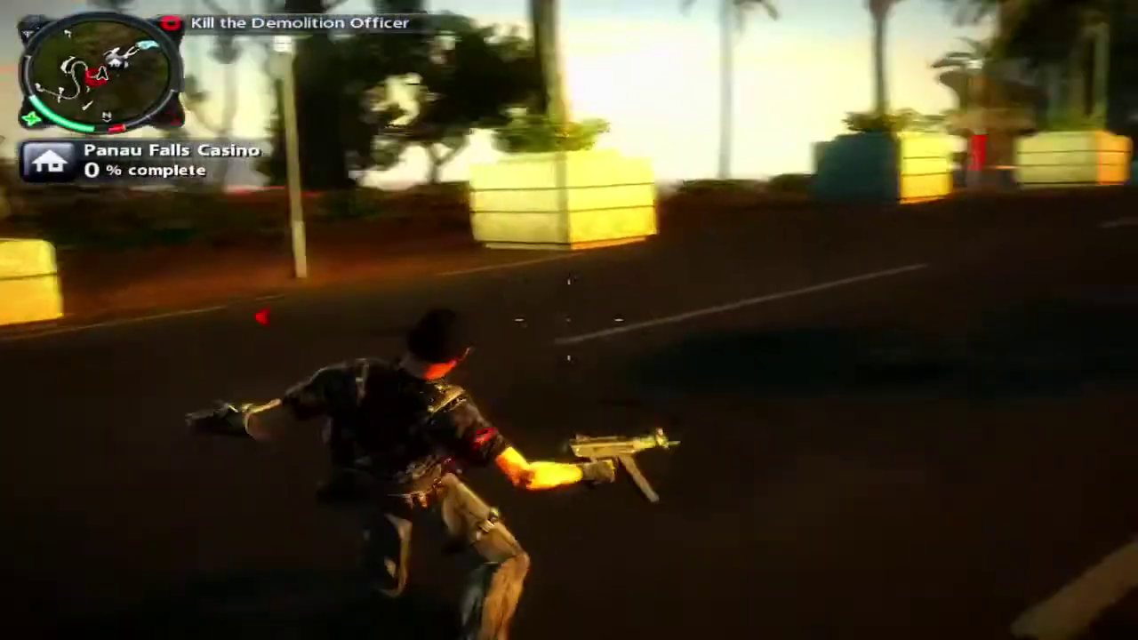
key(w)
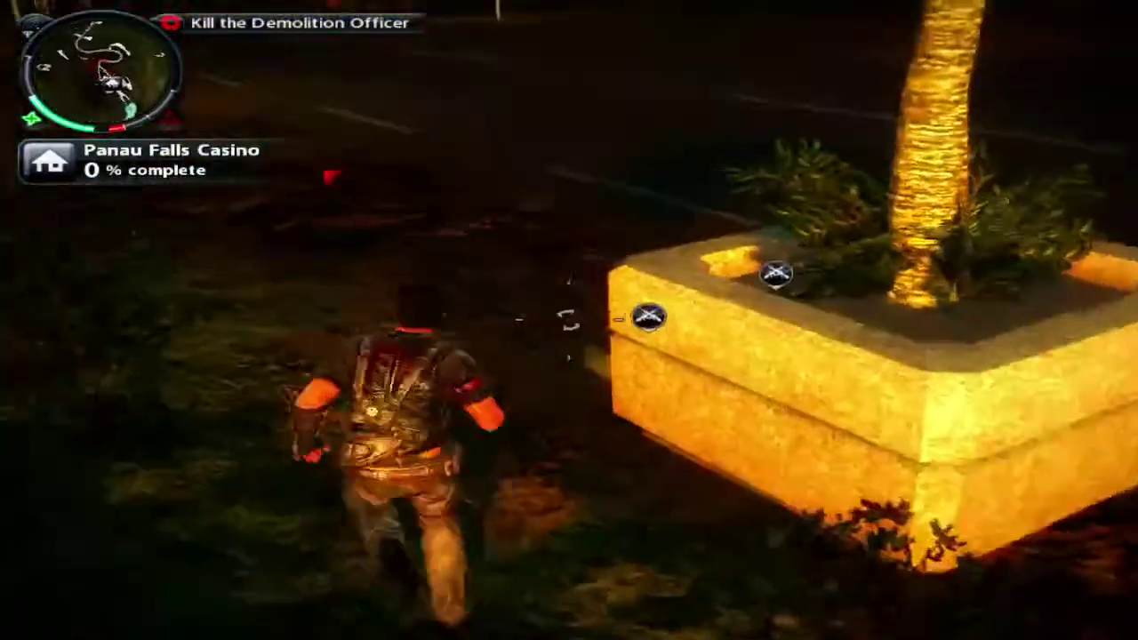
key(d)
key(s)
key(d)
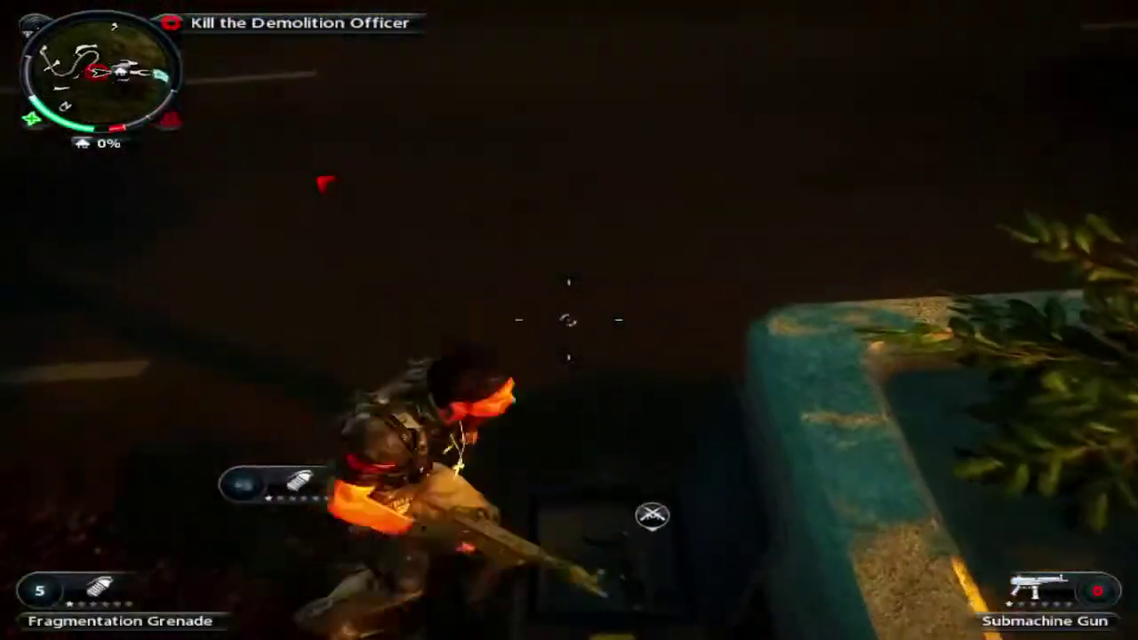
Step: Run along the roadside from the planters and kill the Demolition Officer with the submachine gun
key(w)
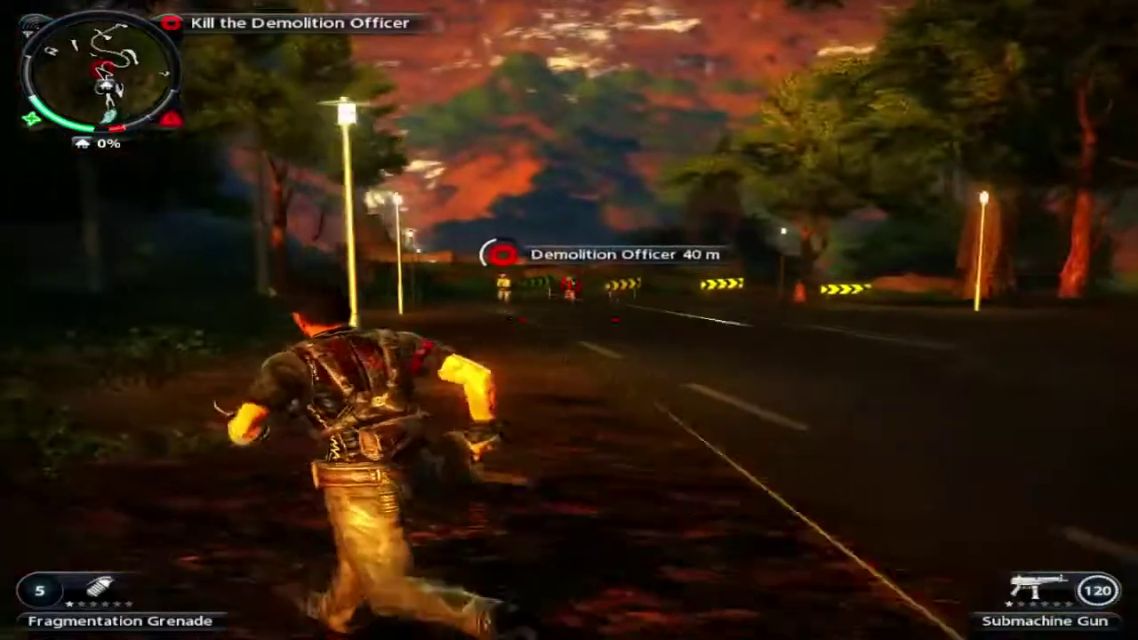
key(w)
click(569, 320)
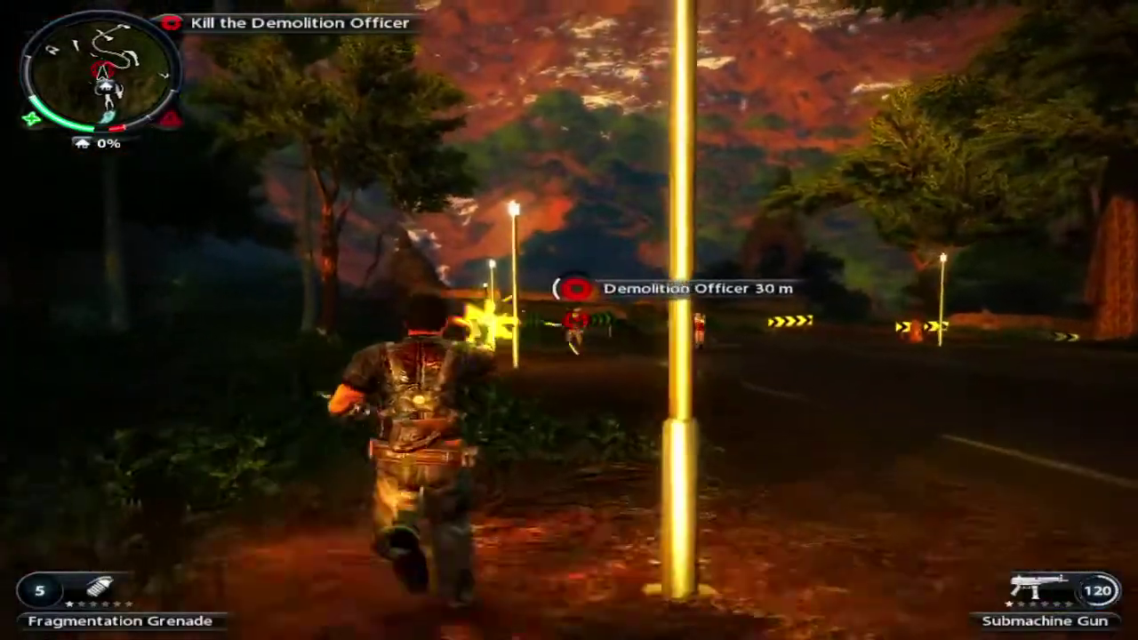
key(w)
click(569, 320)
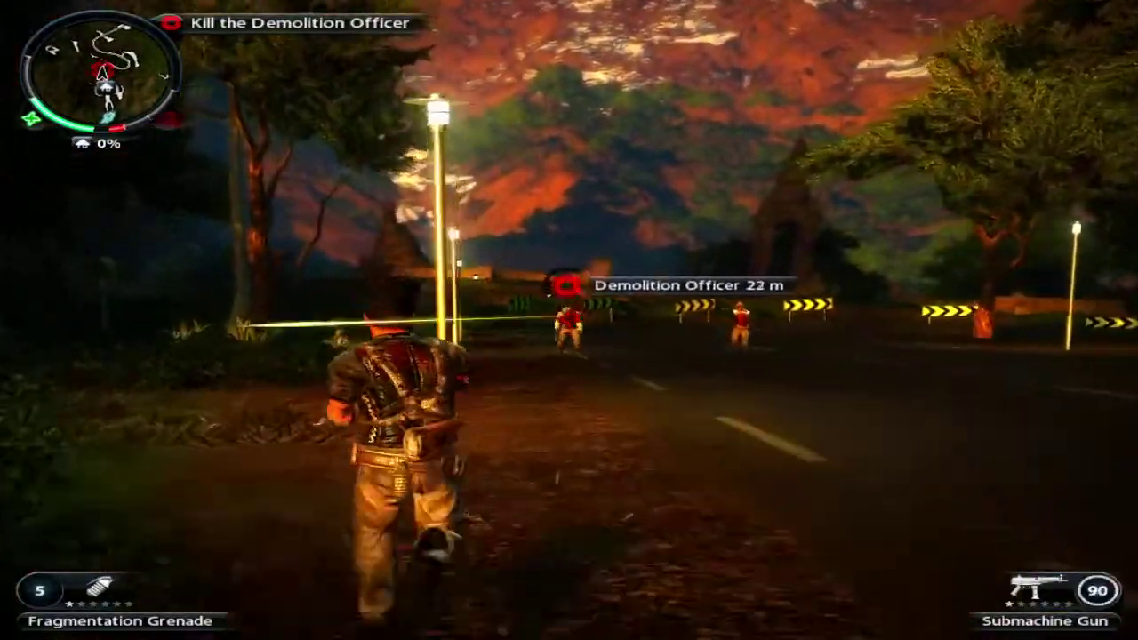
key(w)
click(569, 320)
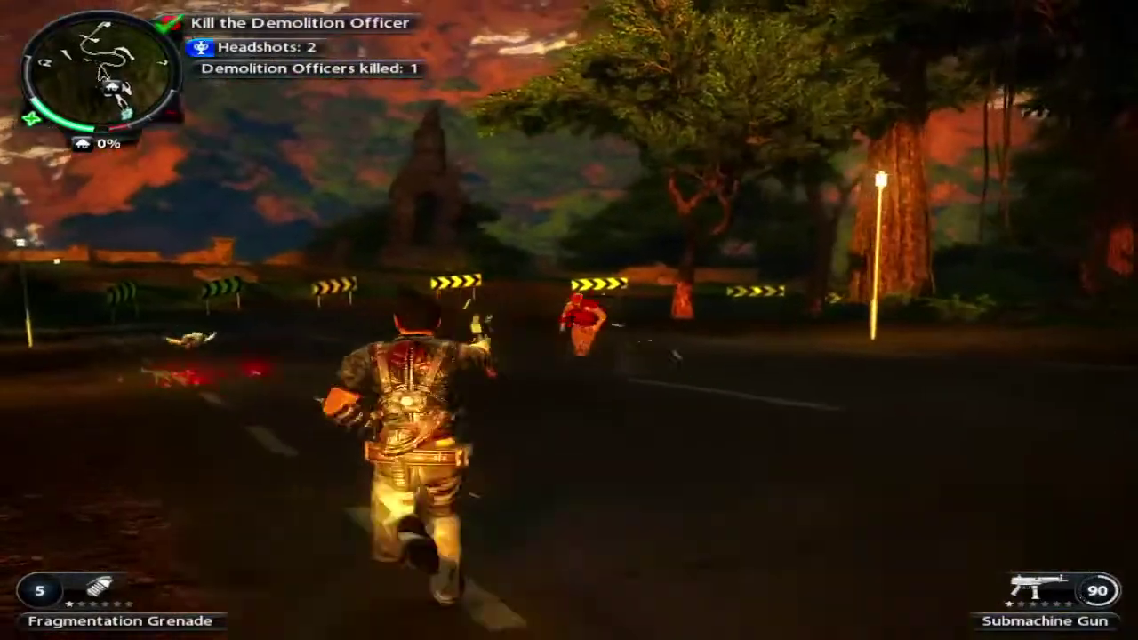
Step: Evade the explosion at the roadside and collect the dropped submachine gun ammunition and a fragmentation grenade from the road
key(w)
key(a)
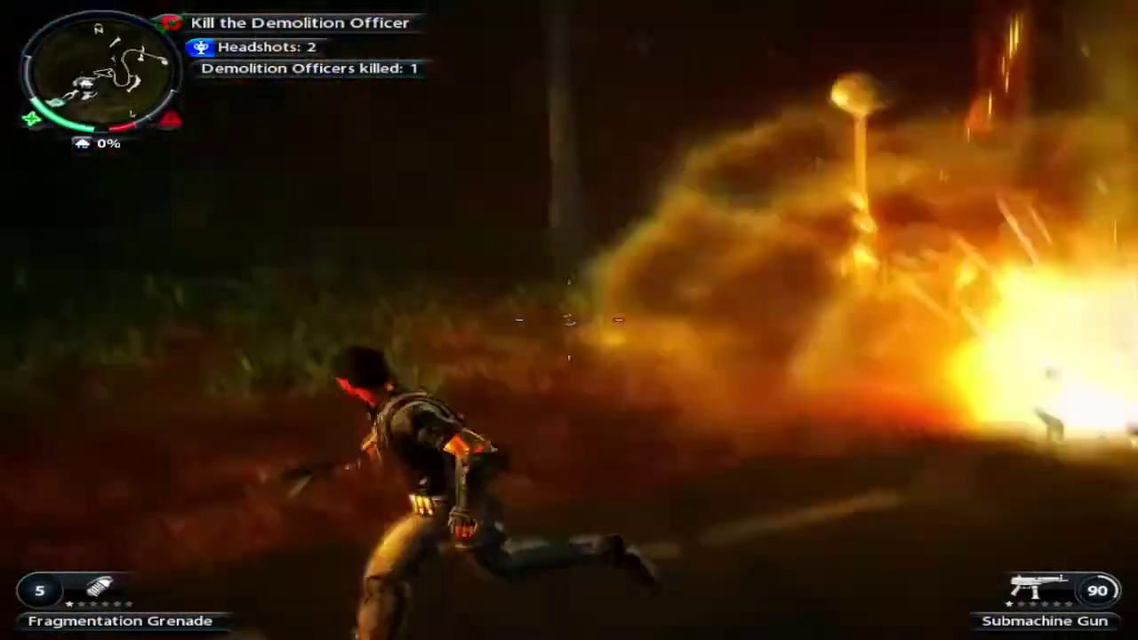
key(a)
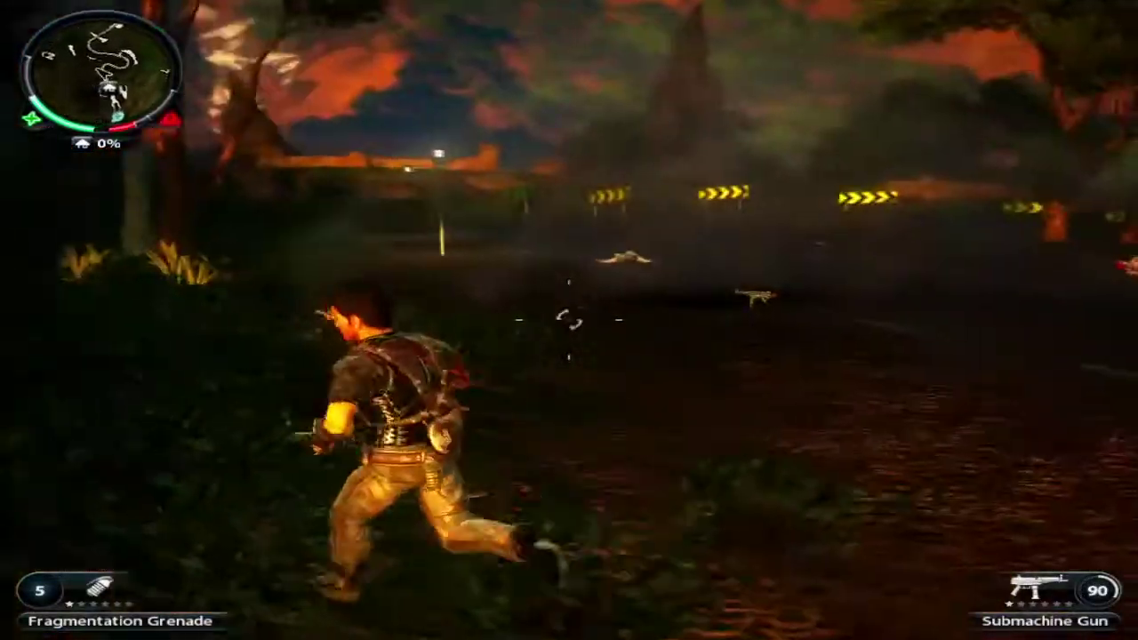
key(w)
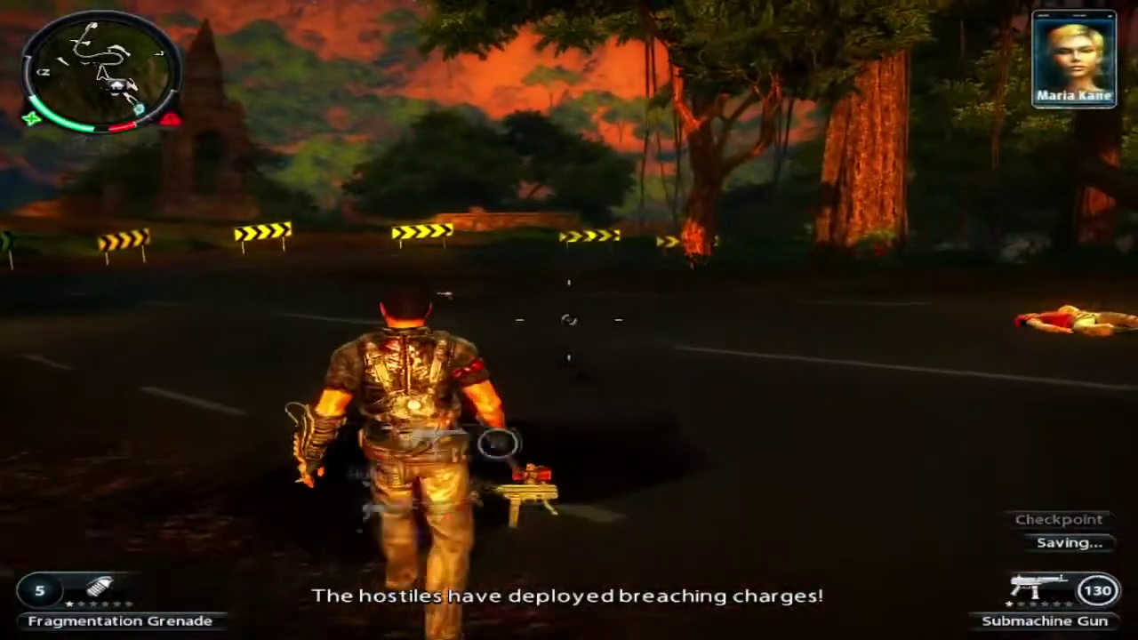
key(d)
key(a)
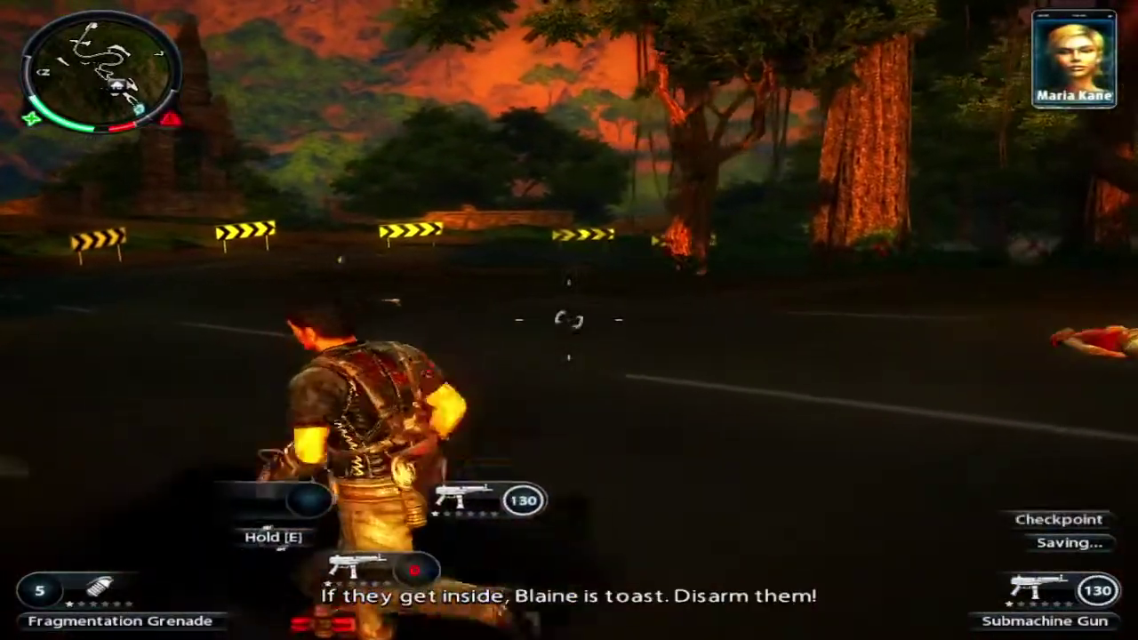
key(w)
key(d)
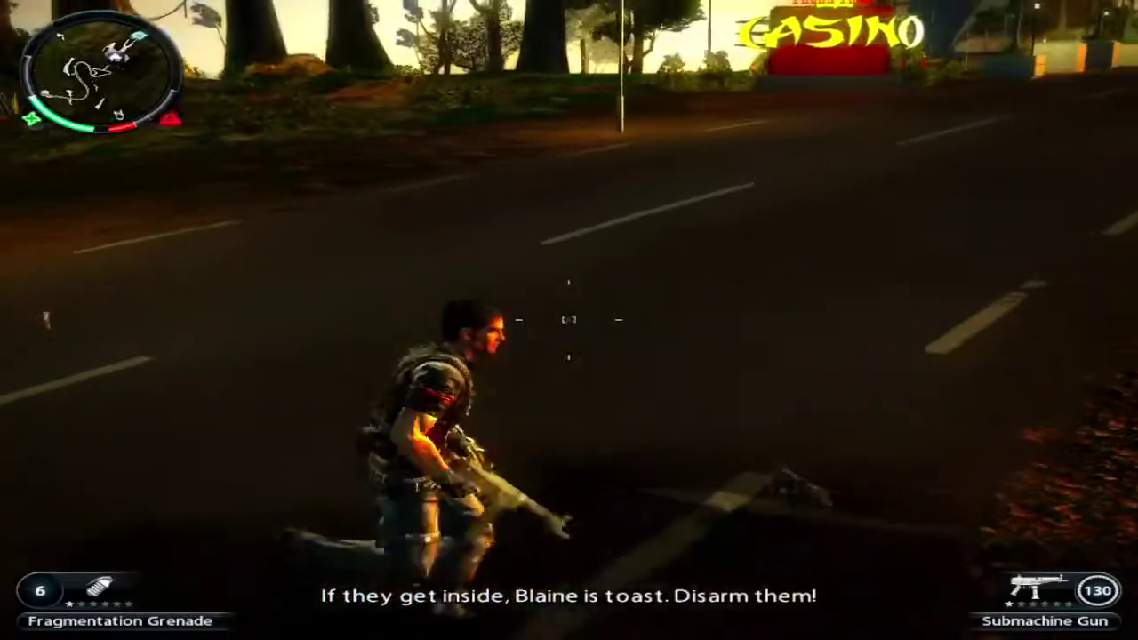
Step: Grapple along the road and try to pick up the dropped submachine gun at the roadside
key(w)
key(f)
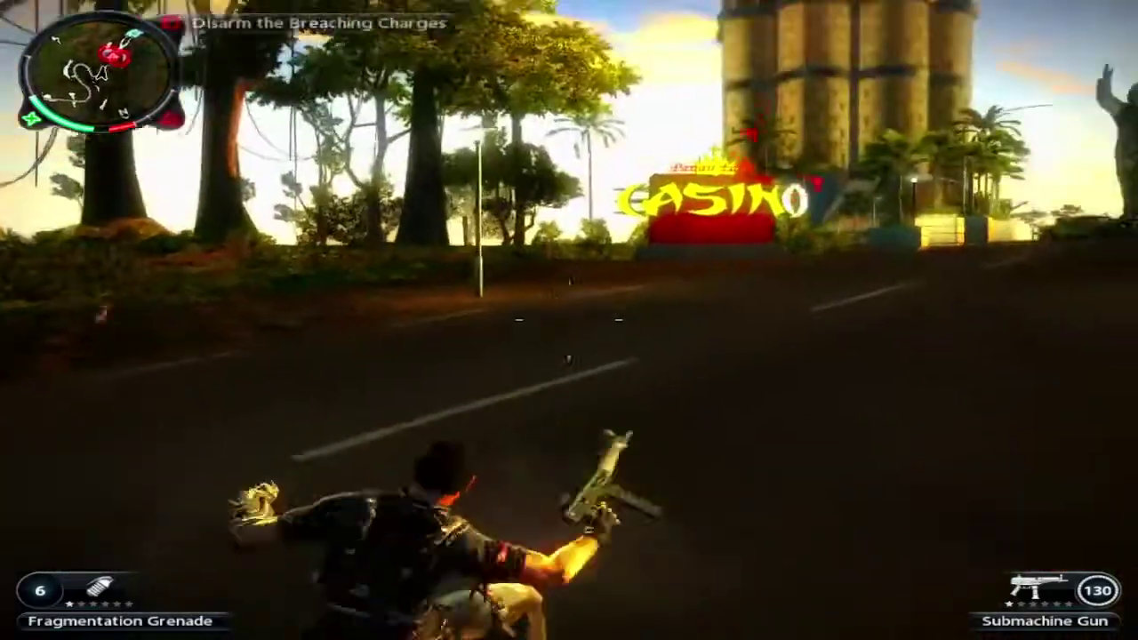
key(w)
key(w)
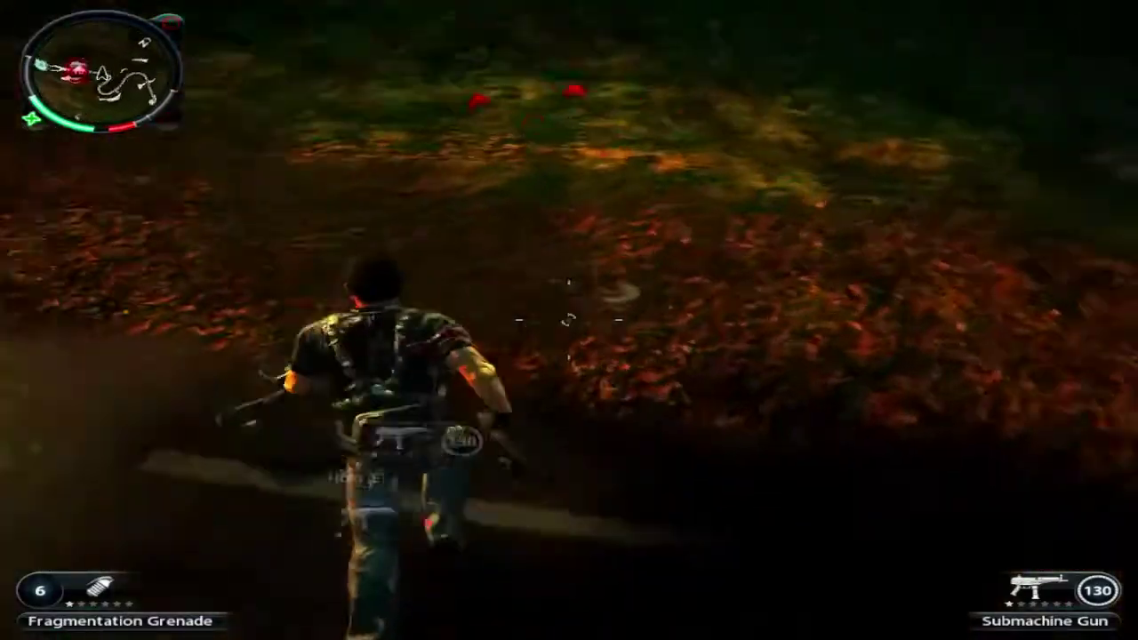
key(e)
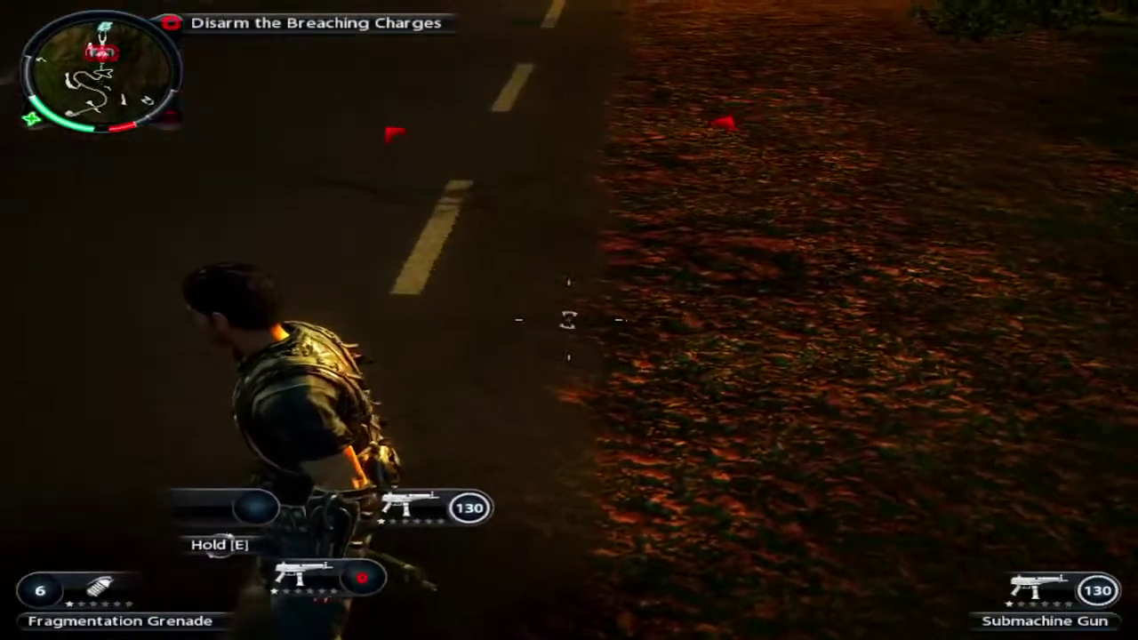
Step: Advance up the road past the Panau Falls Casino sign towards the statue, using the grappling hook on the way
key(w)
key(w)
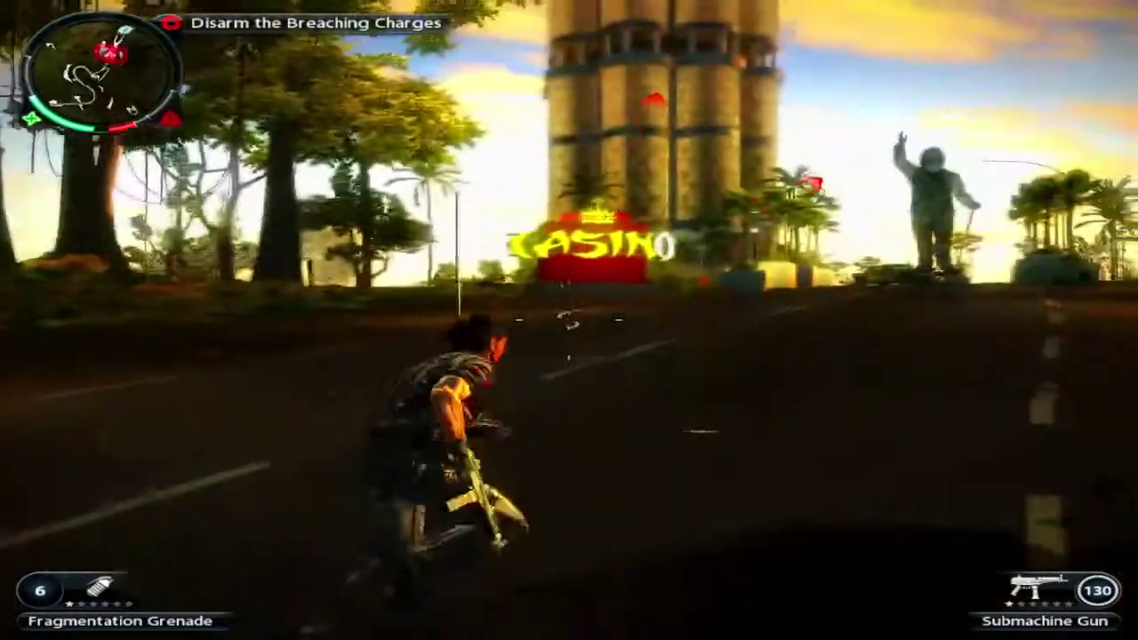
key(w)
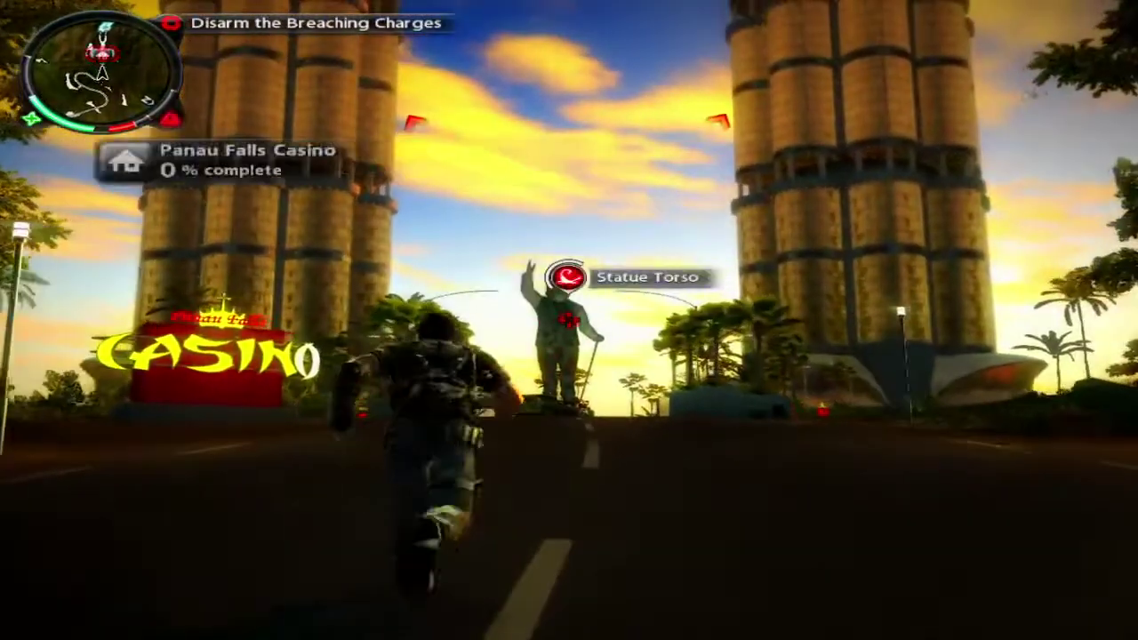
key(f)
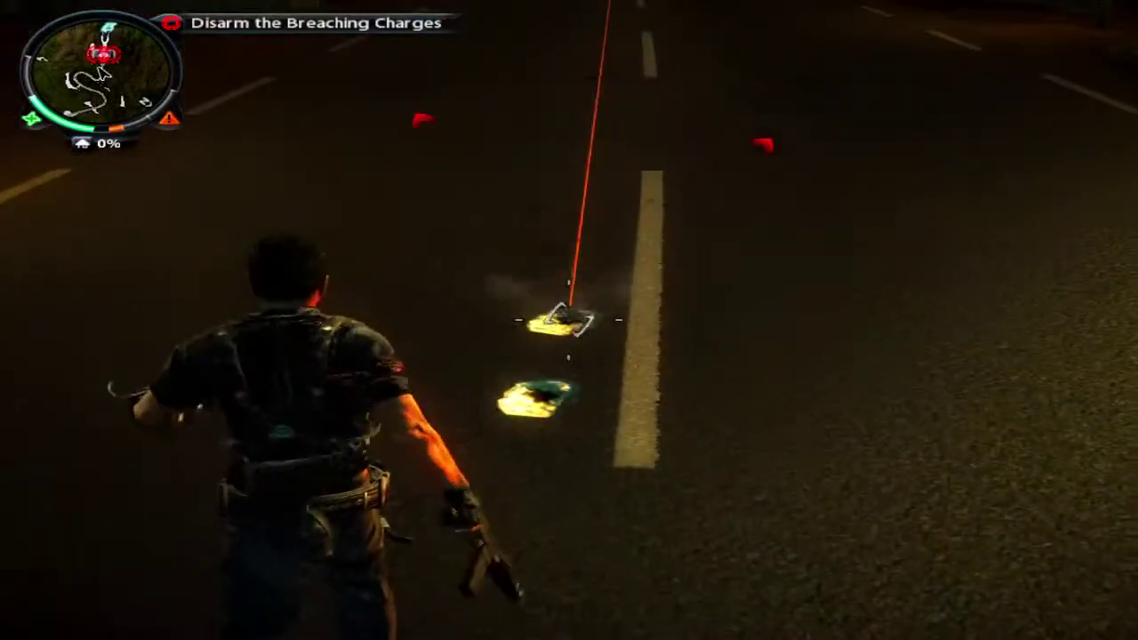
key(w)
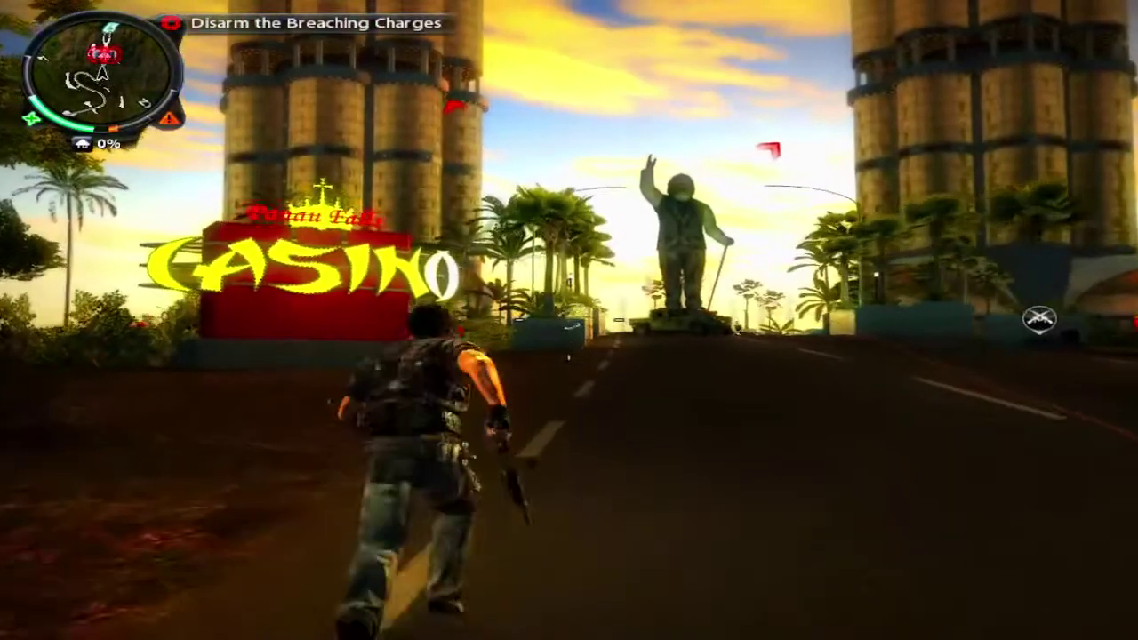
key(space)
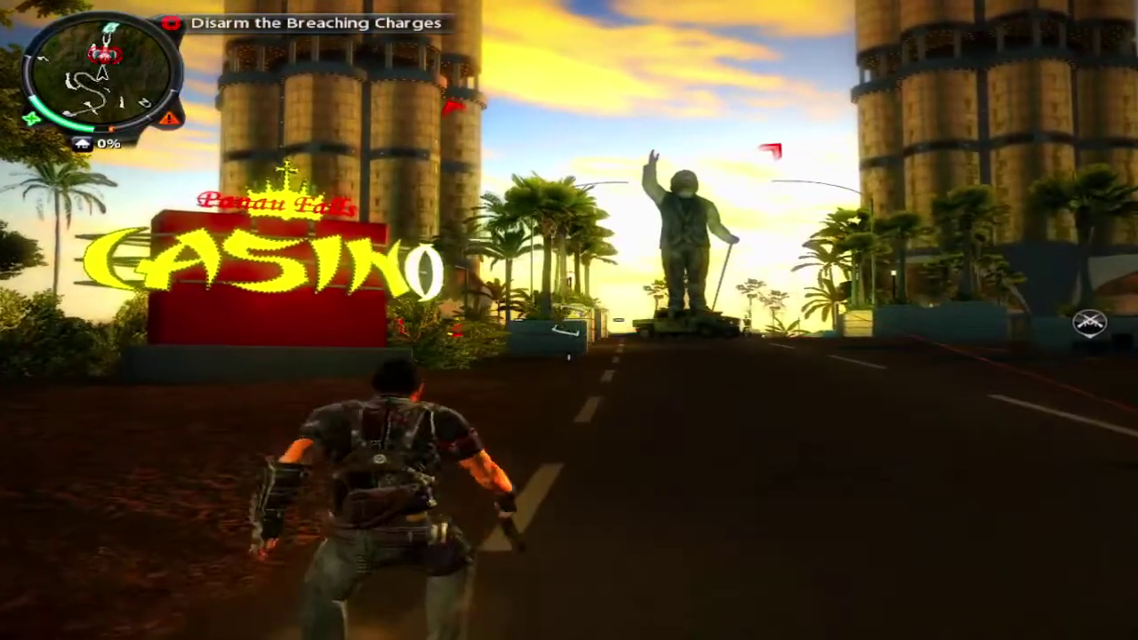
key(w)
key(w)
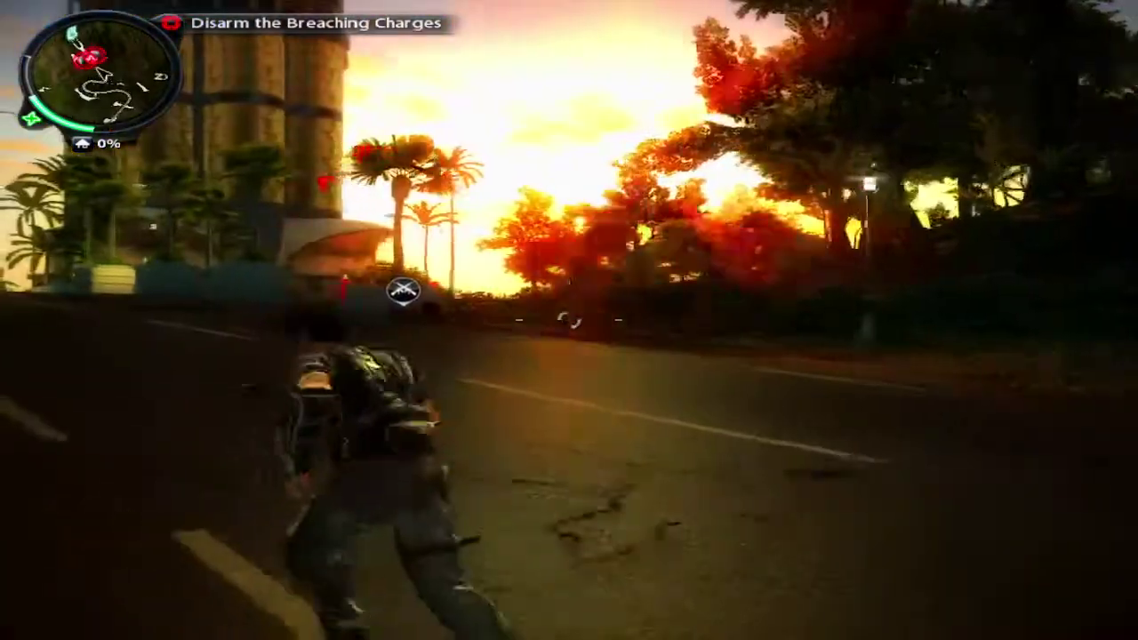
key(w)
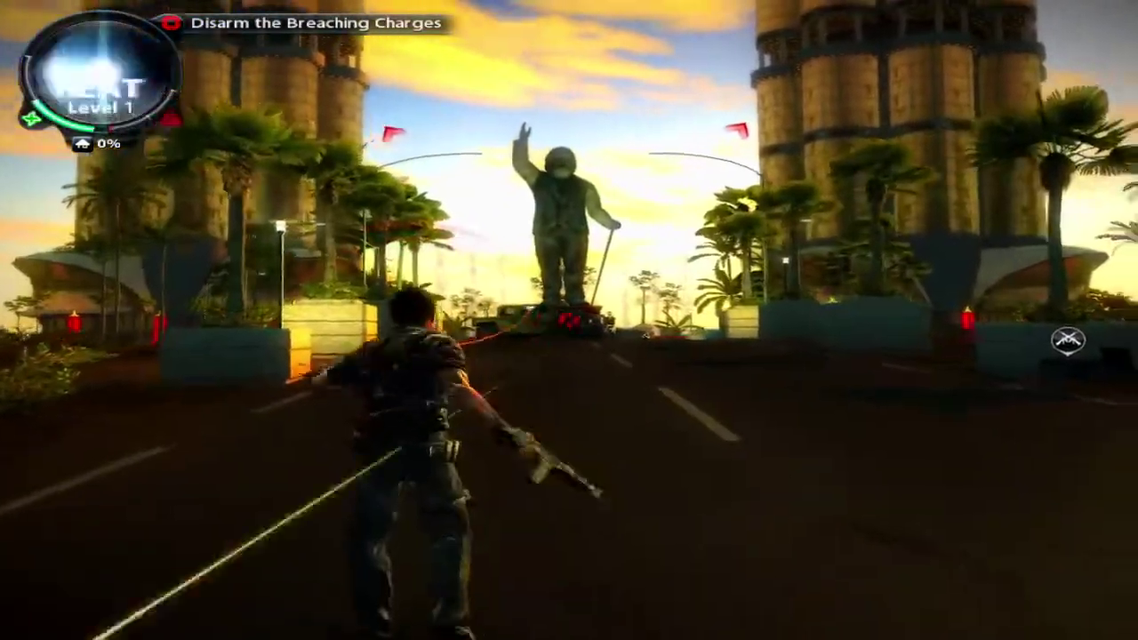
Step: Fly with the grappling hook and parachute past the casino statue and land beside the roundabout wall
key(a)
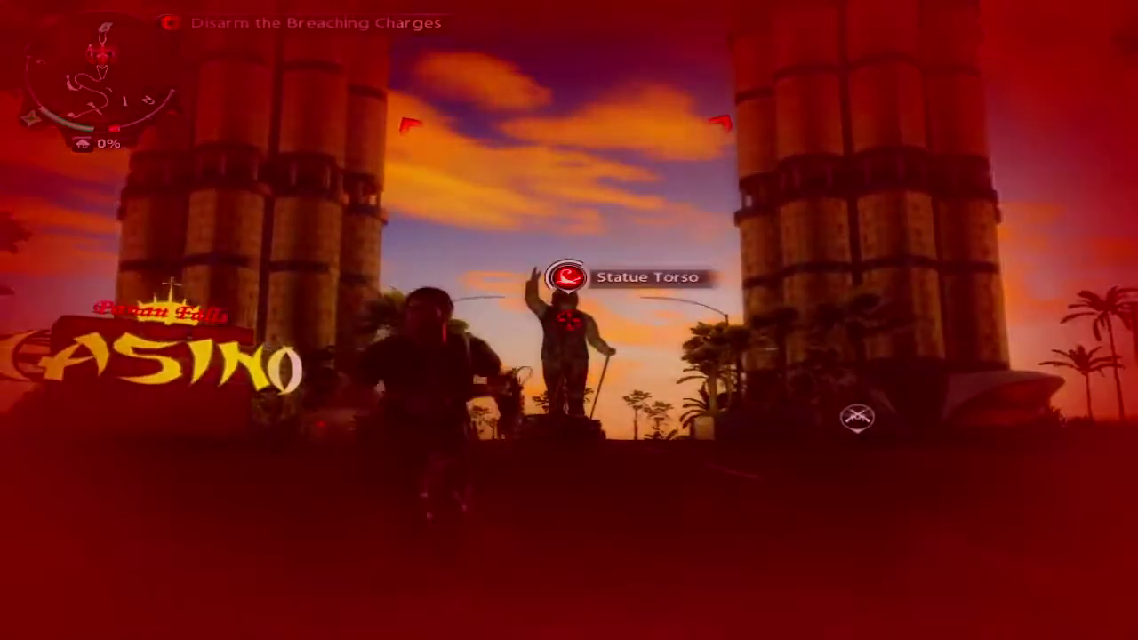
key(space)
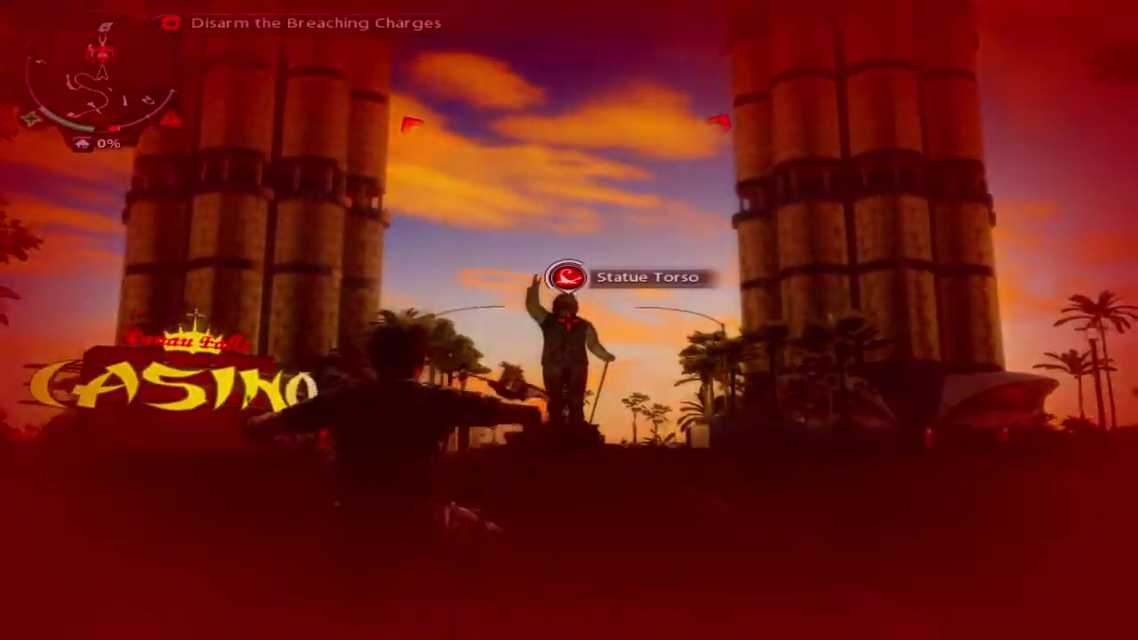
key(space)
key(space)
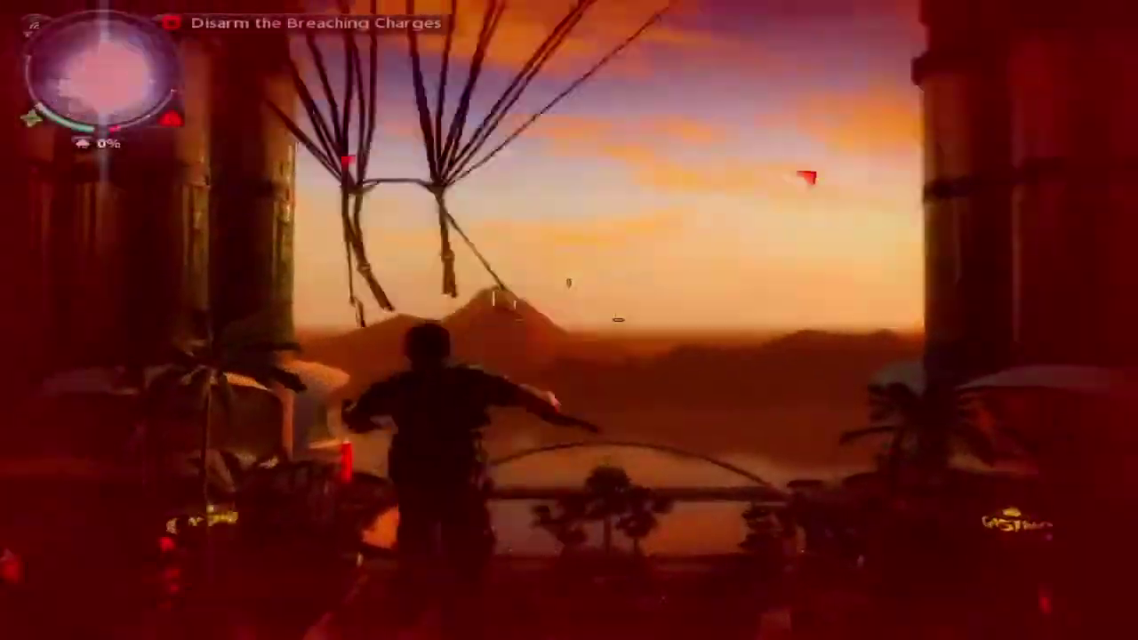
click(570, 320)
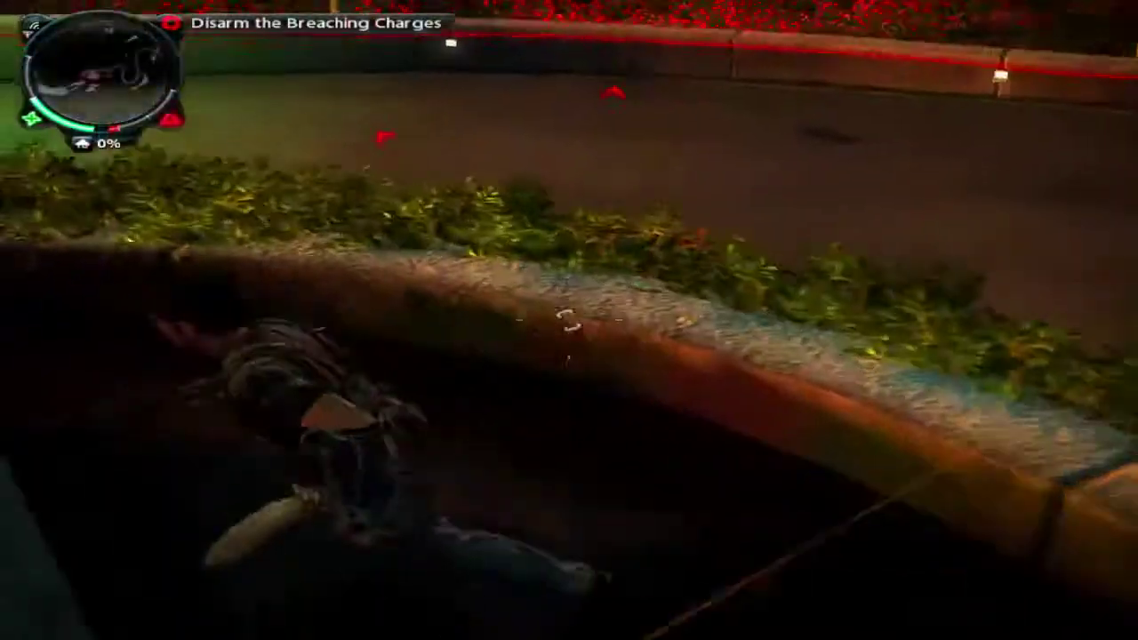
Step: Attack the soldiers in front of the military vehicle near the yellow planters with gunfire and the grappling hook
key(w)
click(569, 320)
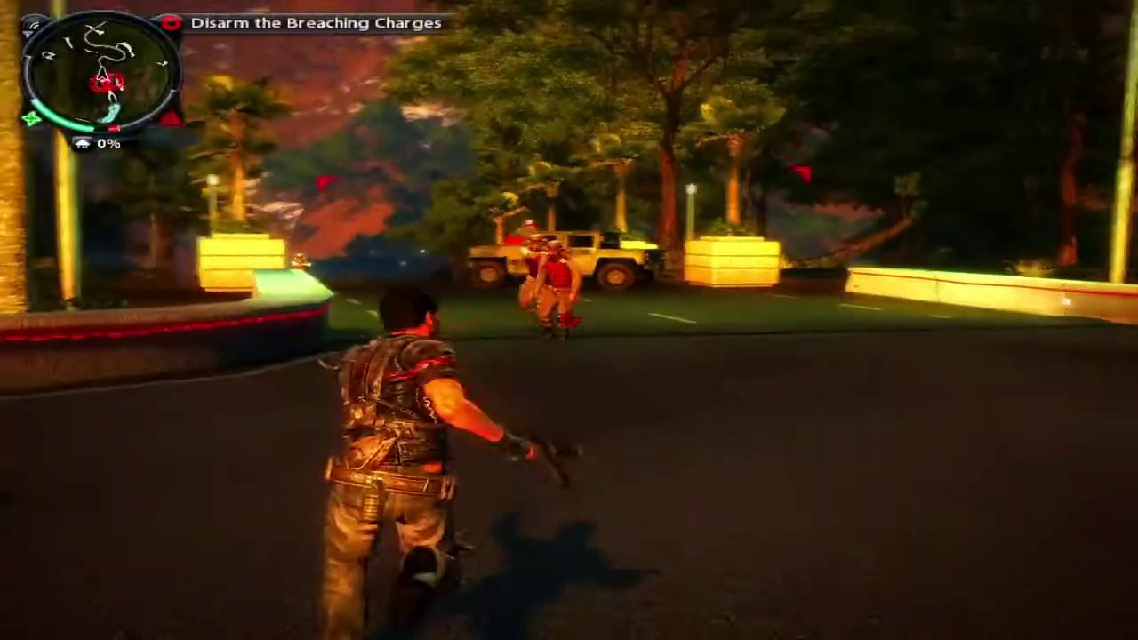
key(f)
key(f)
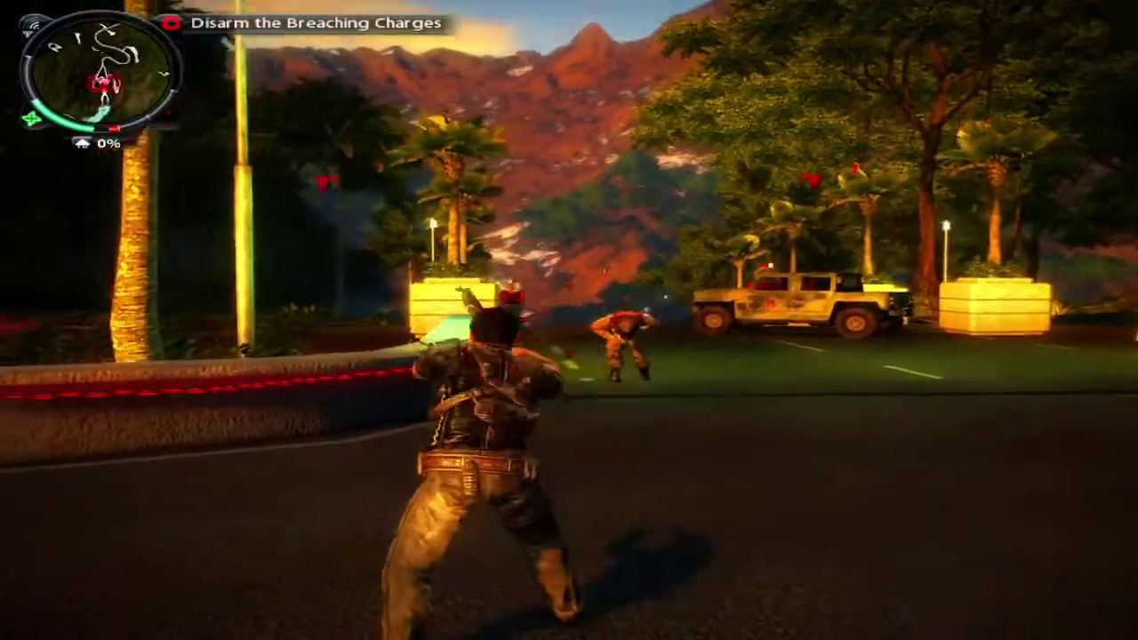
key(w)
key(w)
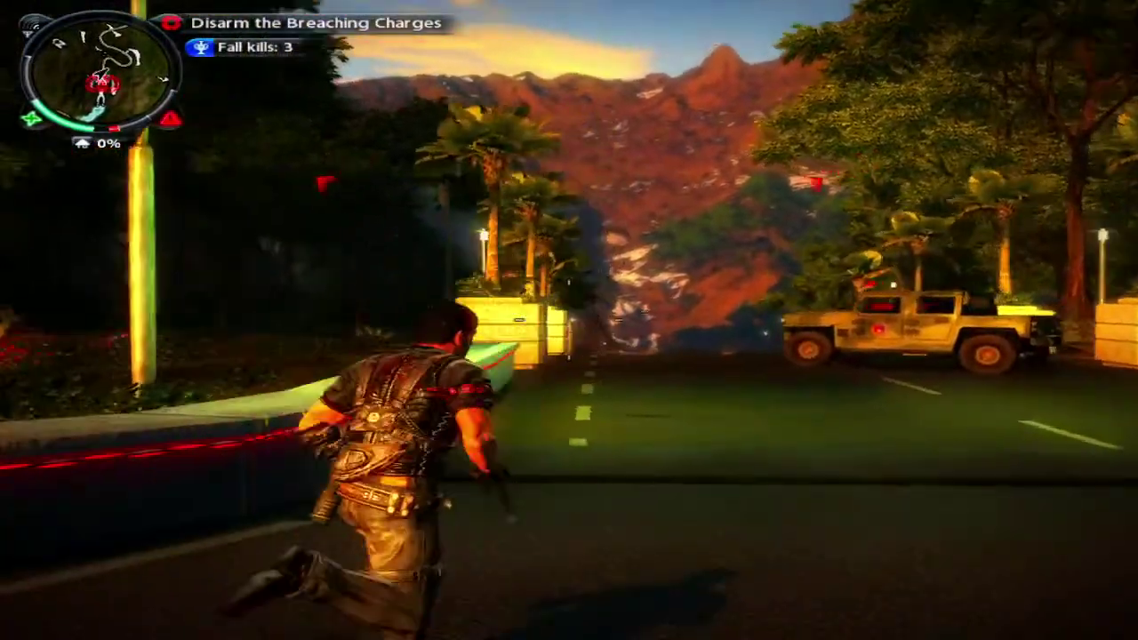
Step: Grapple to the green military vehicle by the statue and parachute back to the road facing the soldiers
key(f)
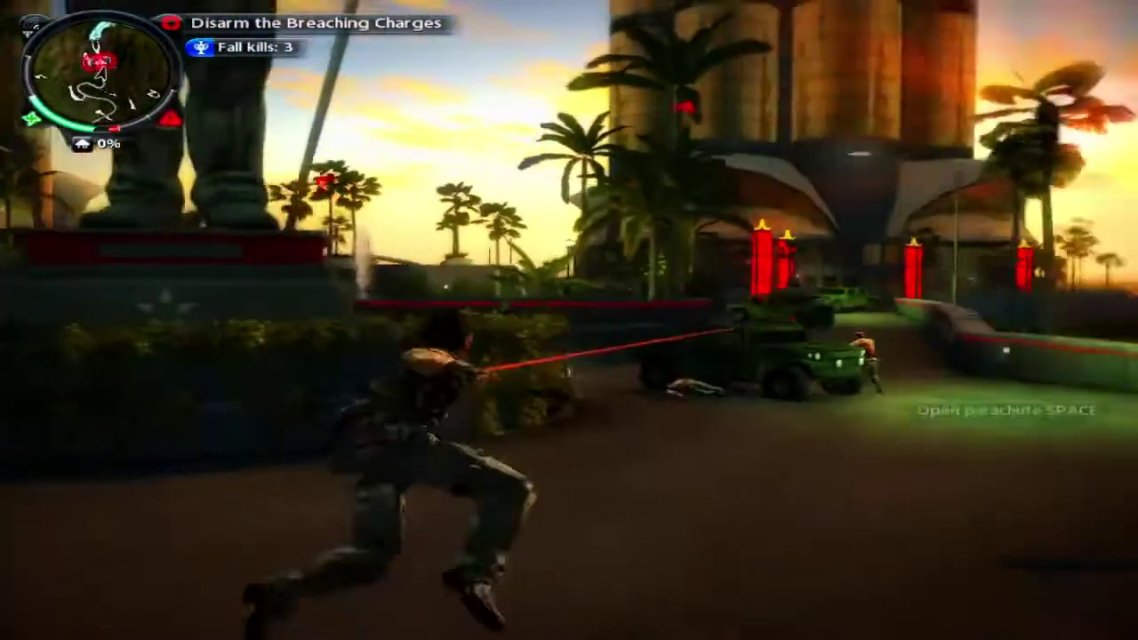
key(space)
key(space)
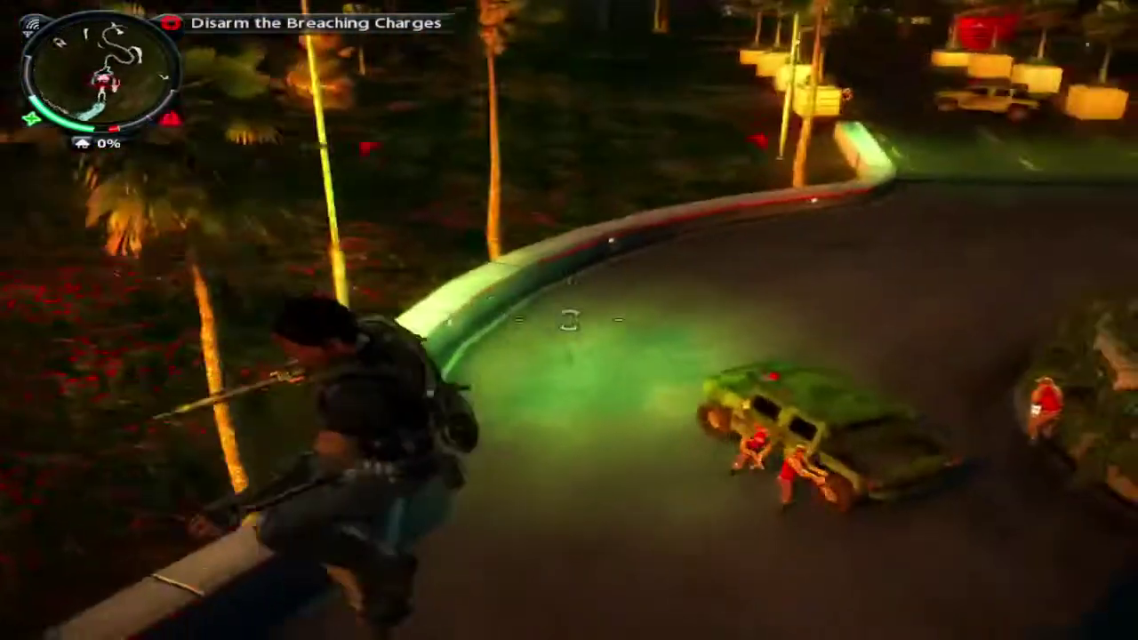
key(s)
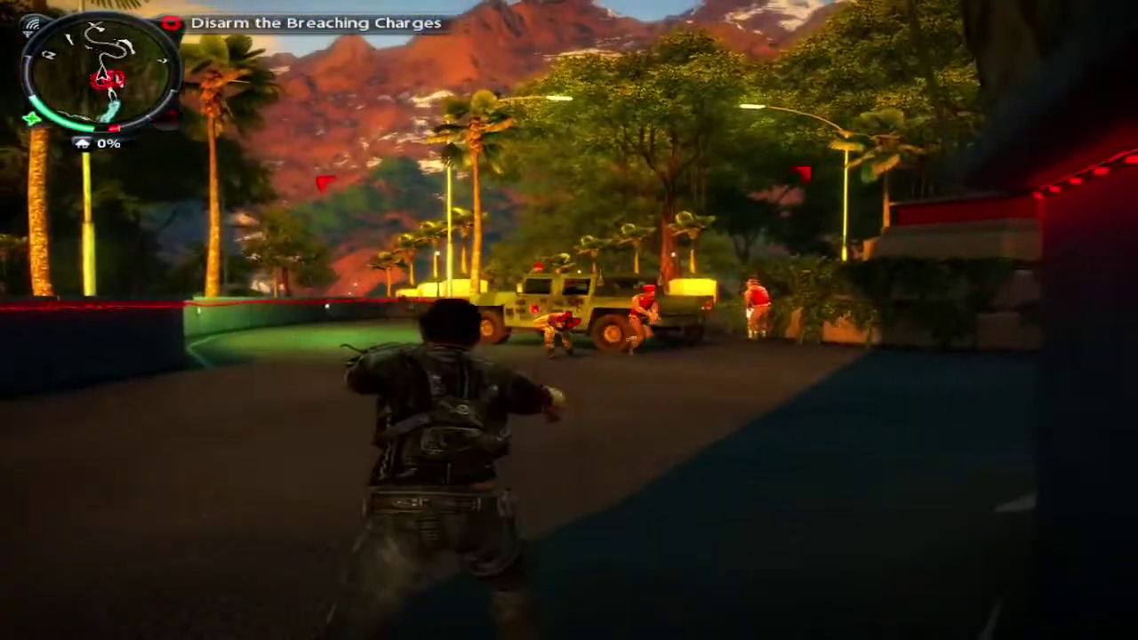
Step: Pull soldiers in with the grappling hook and shoot them beside the wall and the green military vehicle
key(f)
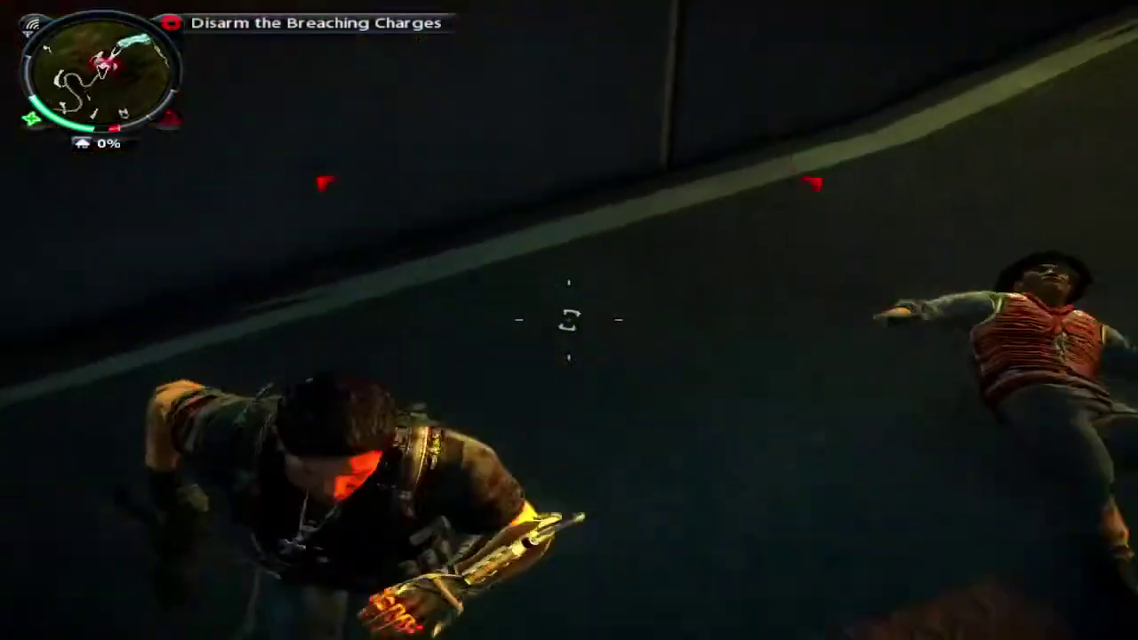
click(569, 320)
click(569, 320)
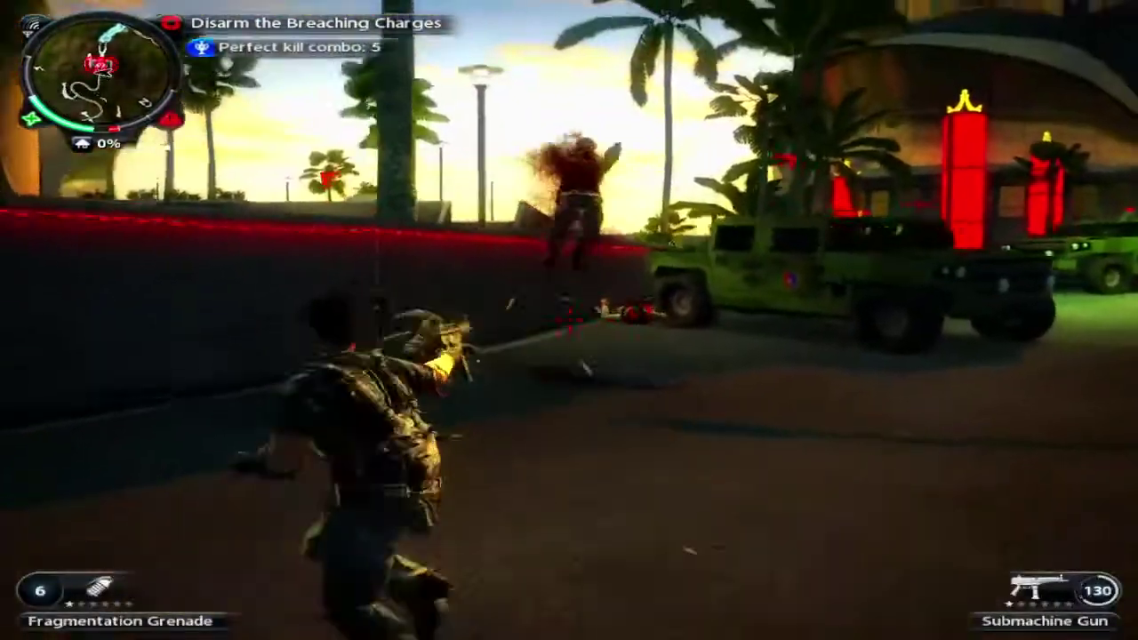
key(w)
click(569, 320)
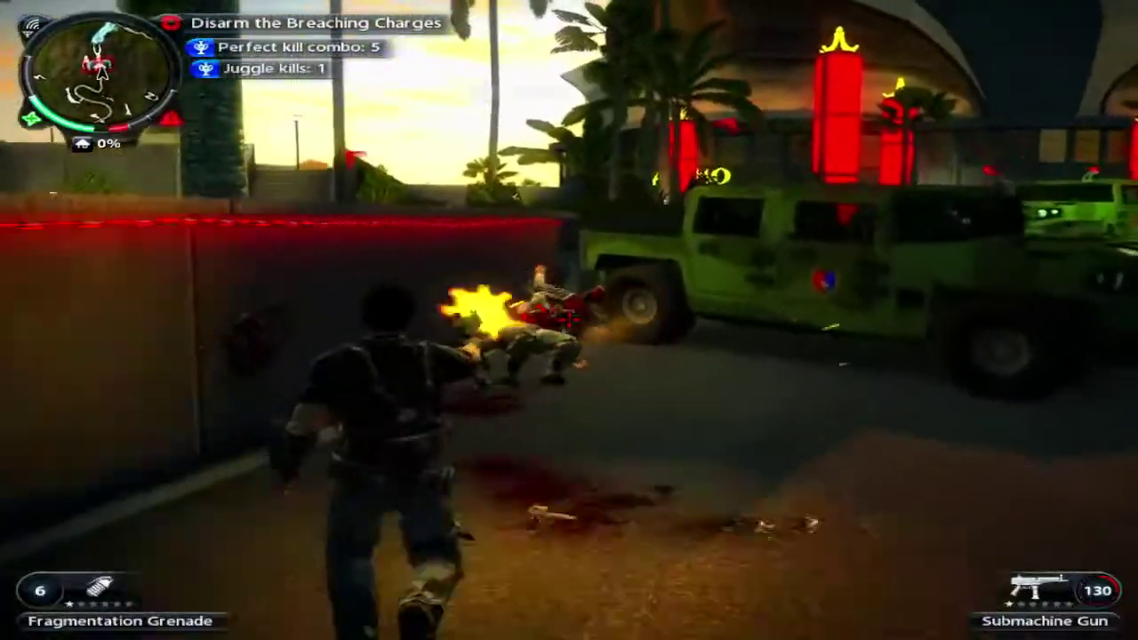
Step: Move past the fallen soldiers by the wall and fire the submachine gun towards the military vehicle near the statue
key(w)
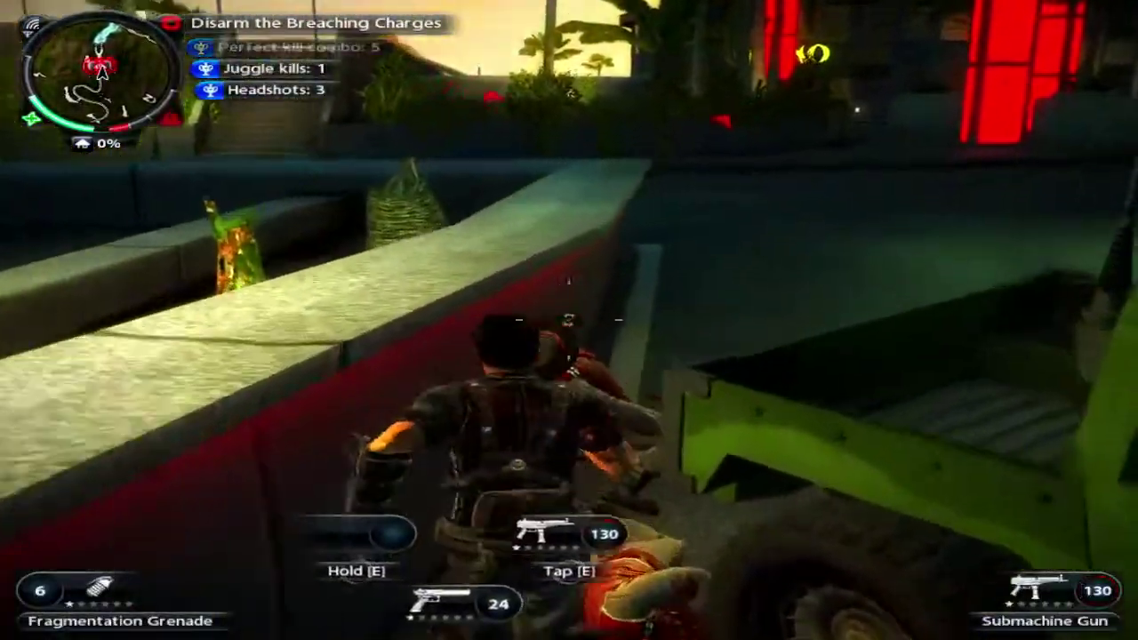
key(w)
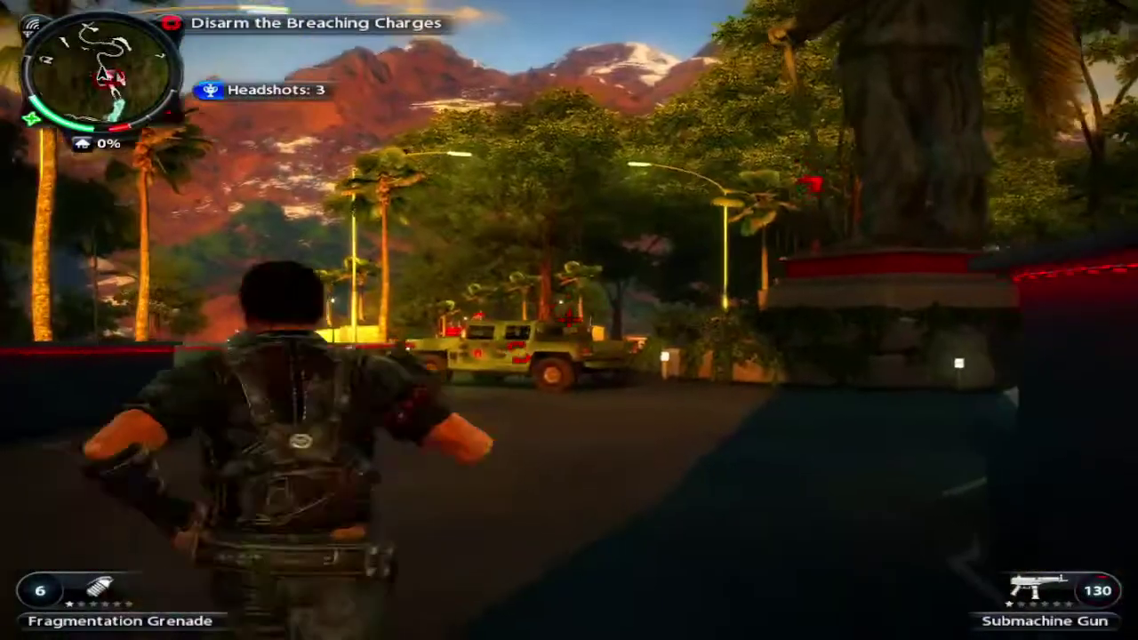
click(569, 320)
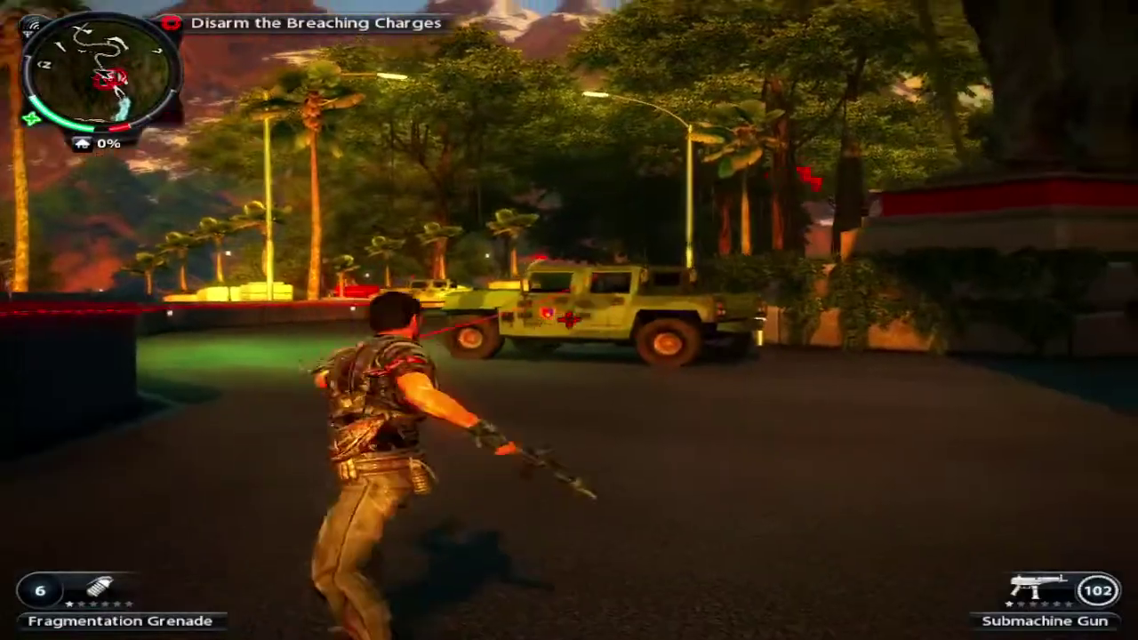
Step: Tether the statue to the green military vehicle with the grappling hook and get into the vehicle to pull the statue down
key(w)
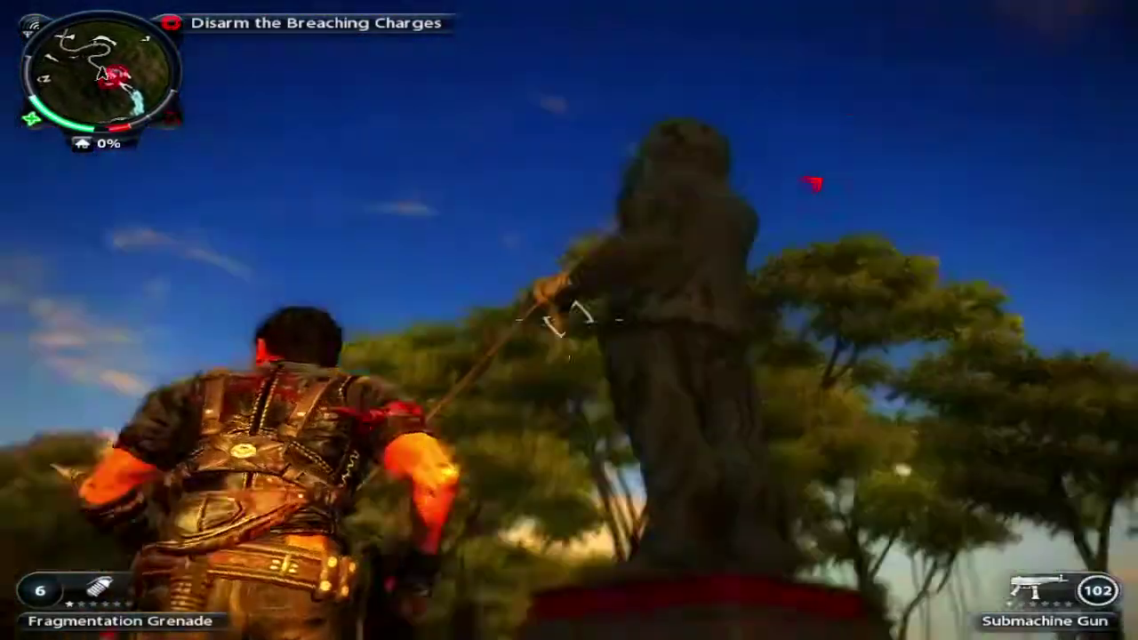
key(w)
key(f)
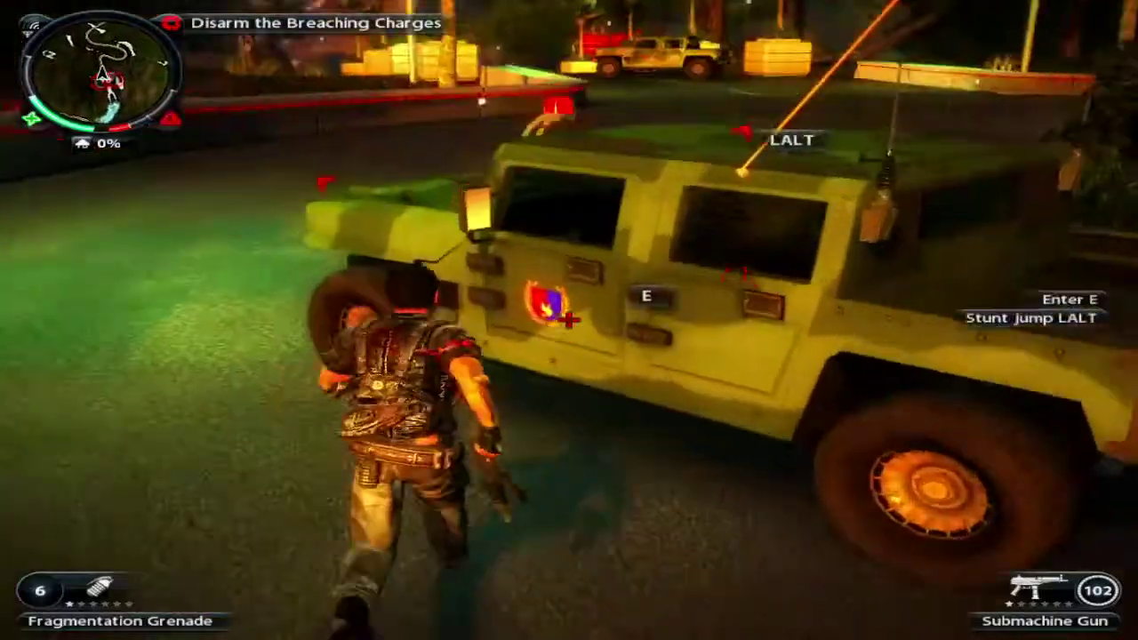
key(e)
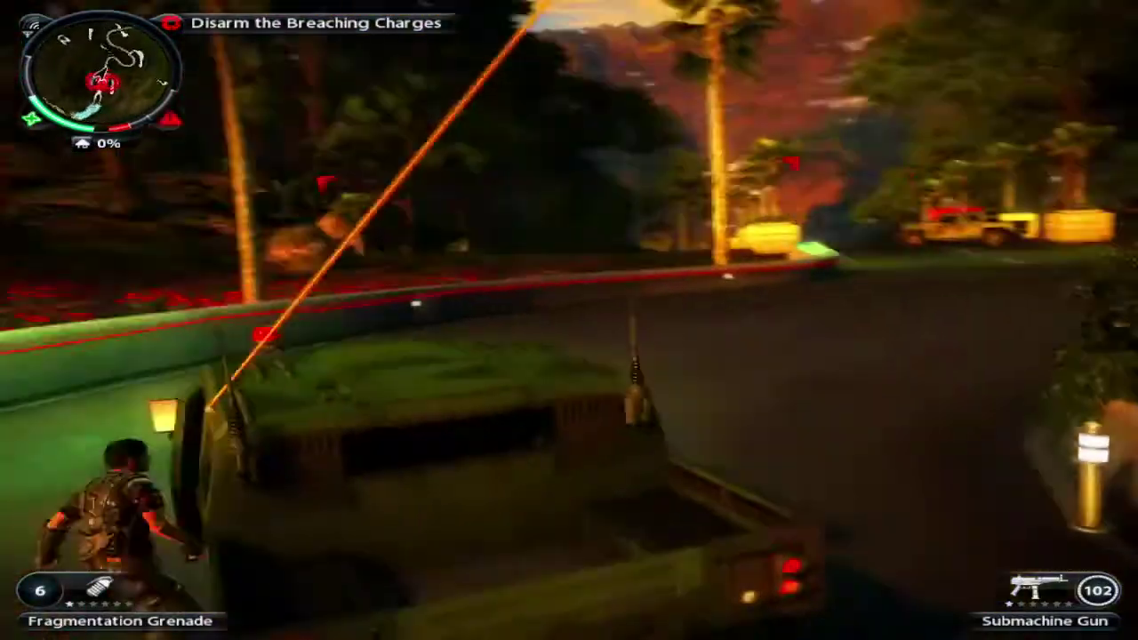
key(e)
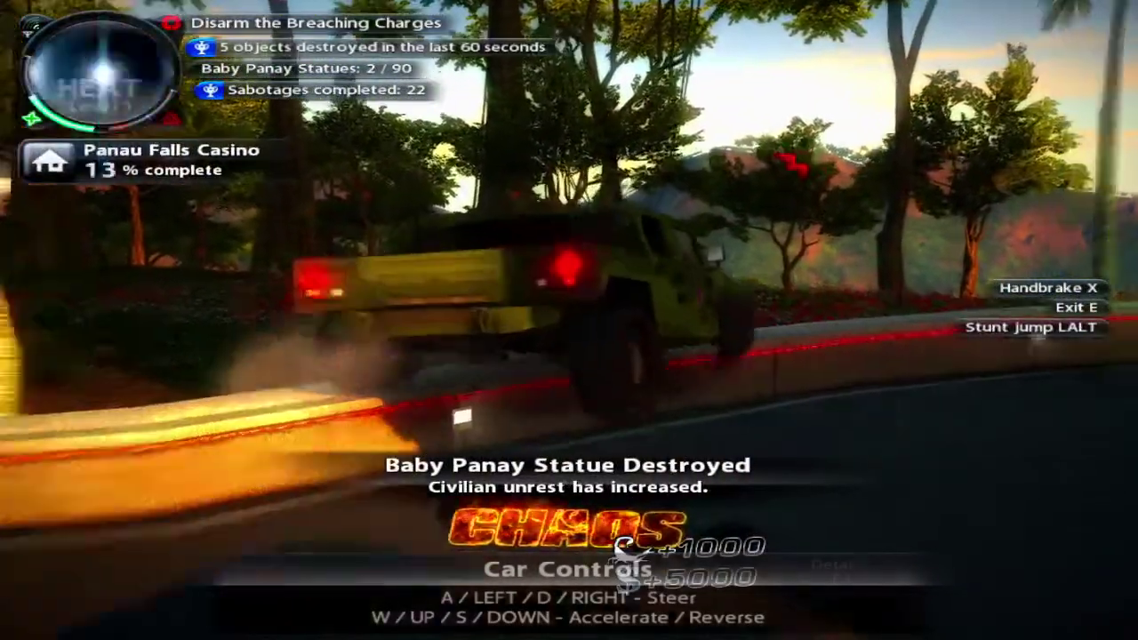
Step: Drive the military vehicle forwards and backwards along the road between the barriers and planters, dragging the broken statue pieces behind it
key(w)
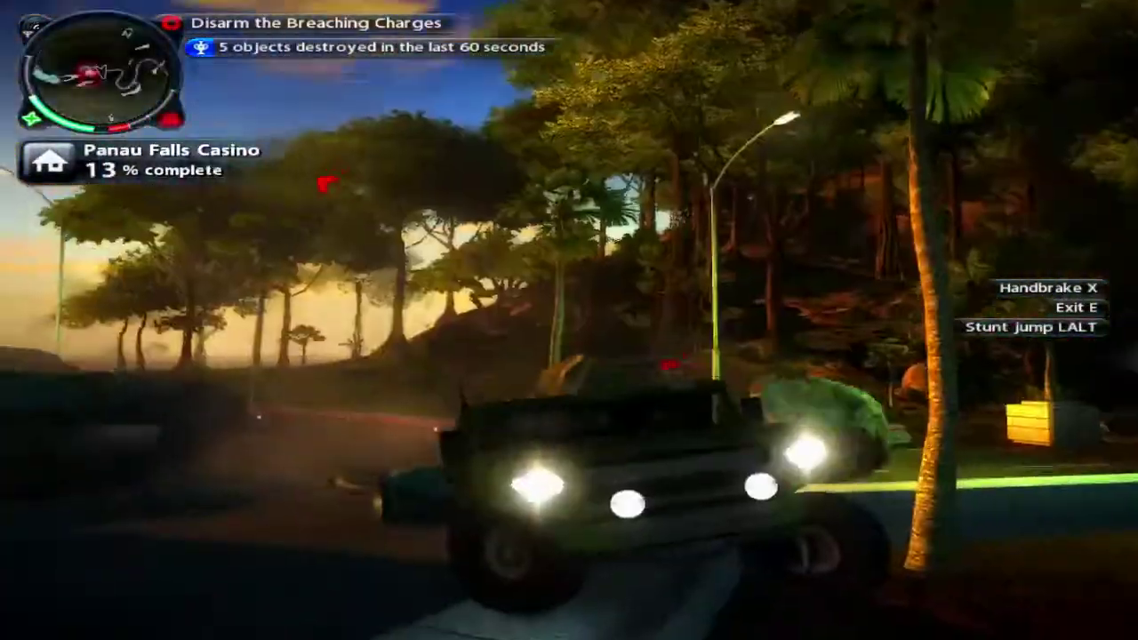
key(w)
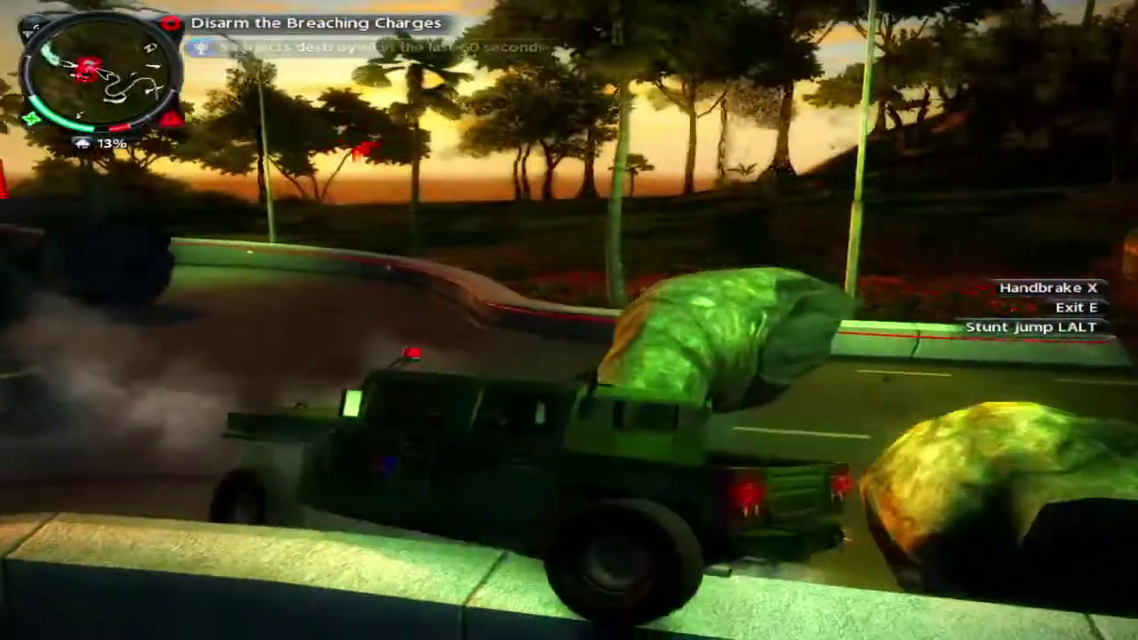
key(s)
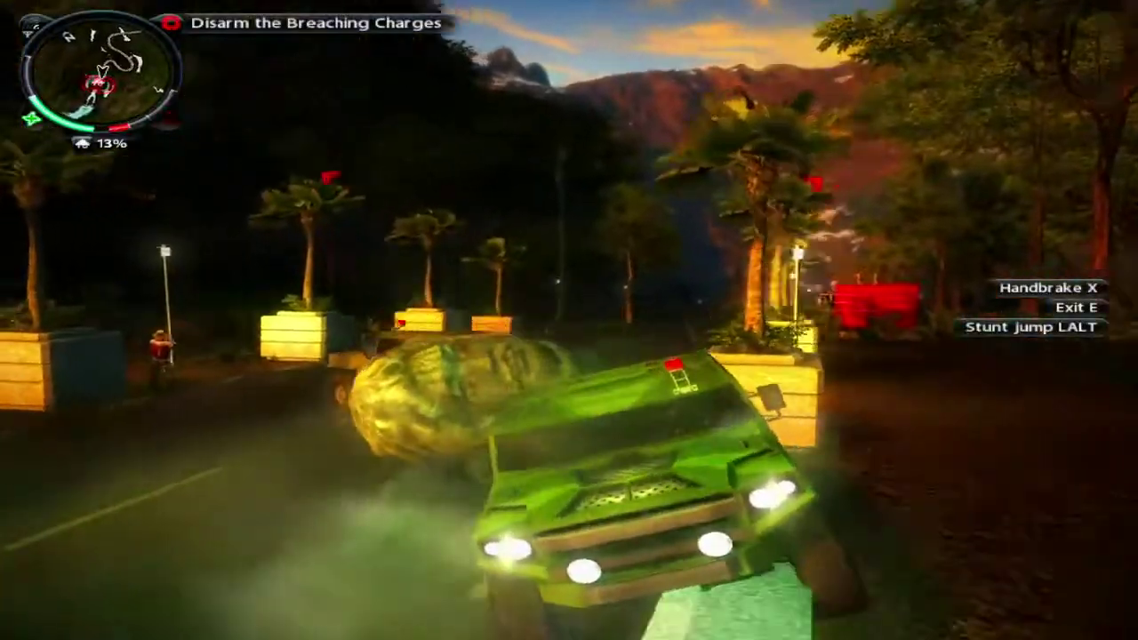
key(s)
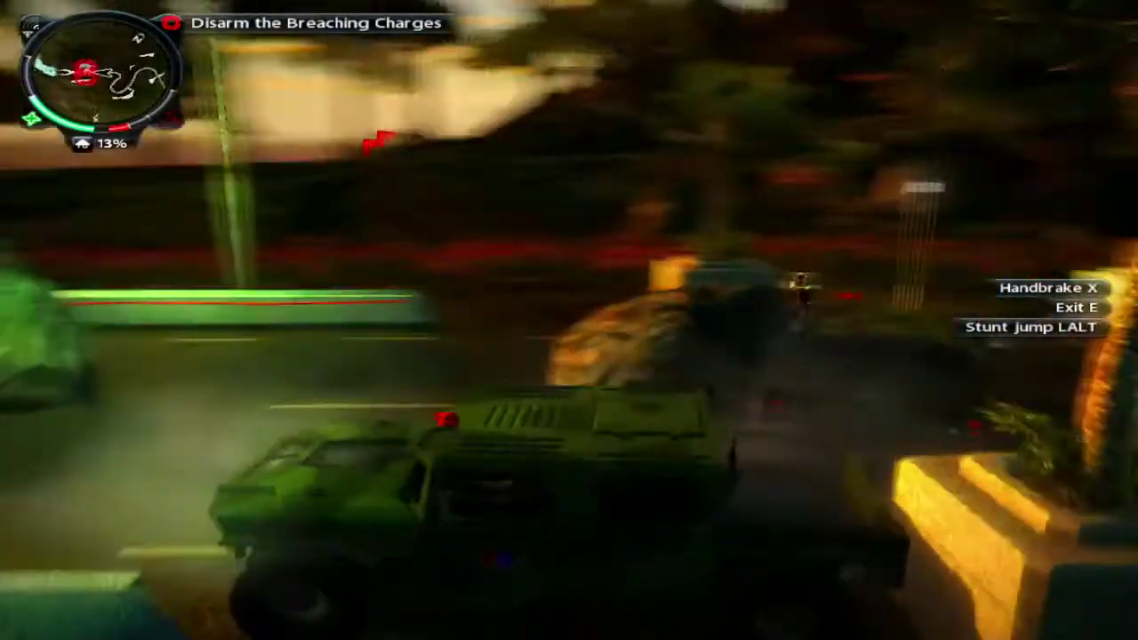
key(w)
key(w)
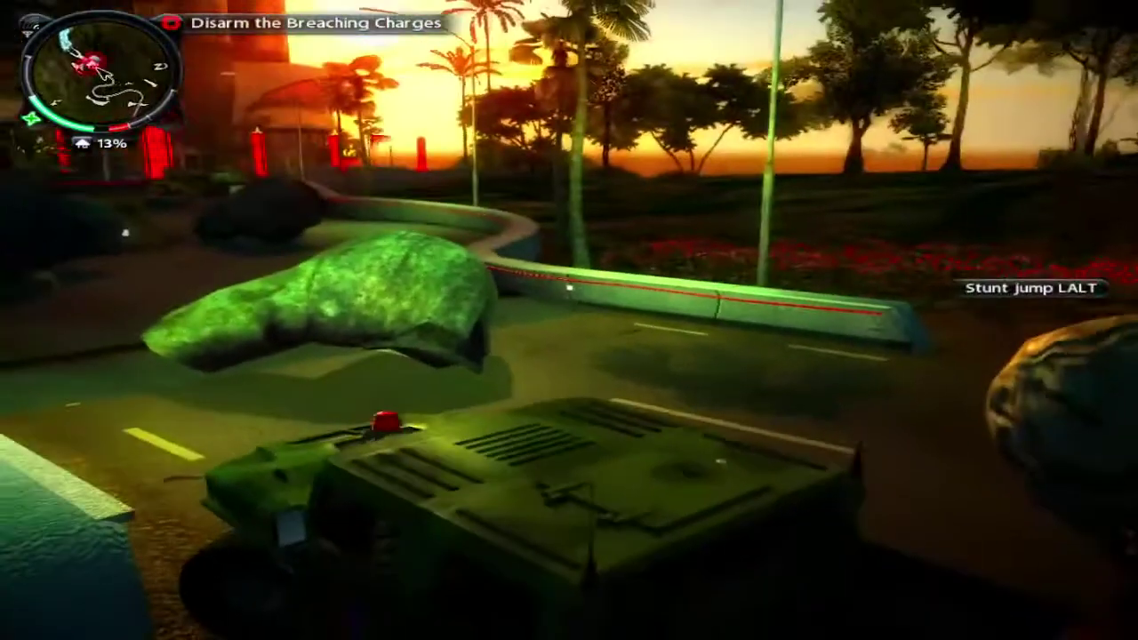
Step: Park the green military vehicle beside the roadside barrier, get out and run onto the road
key(w)
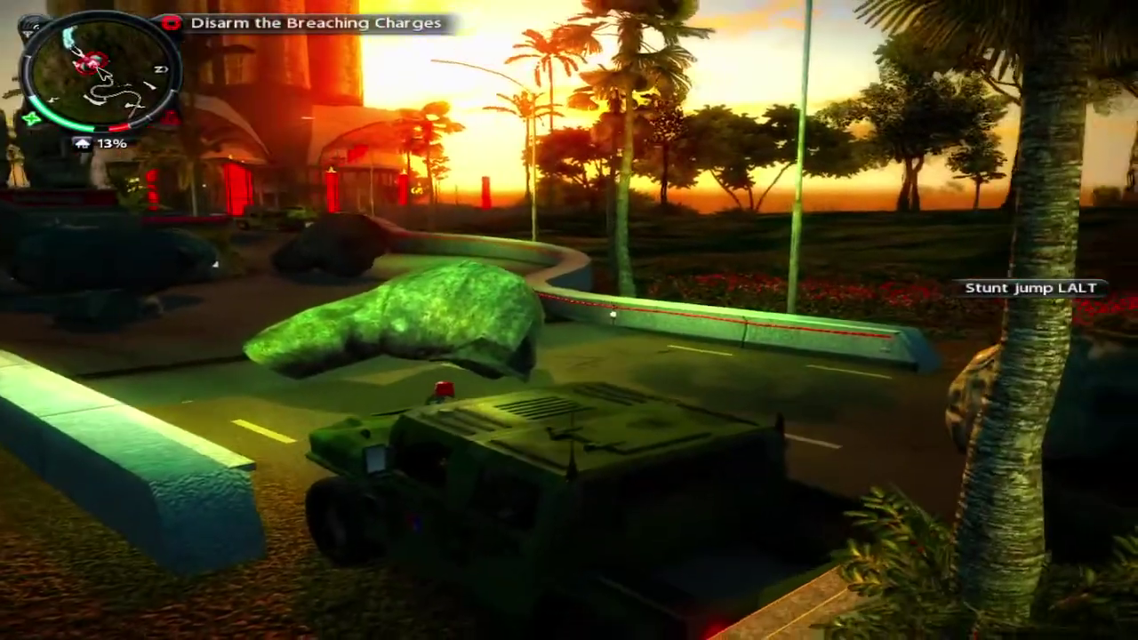
key(e)
key(w)
key(space)
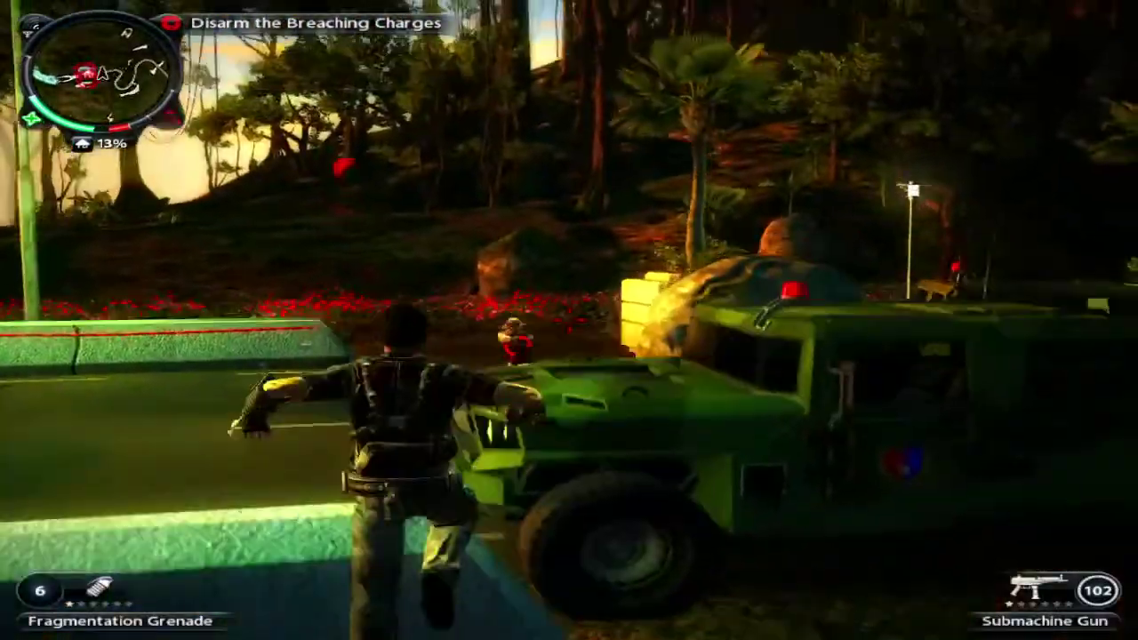
Step: Attack the soldier beside the large stone planter with the submachine gun while advancing across the road
key(space)
click(569, 320)
key(w)
click(569, 321)
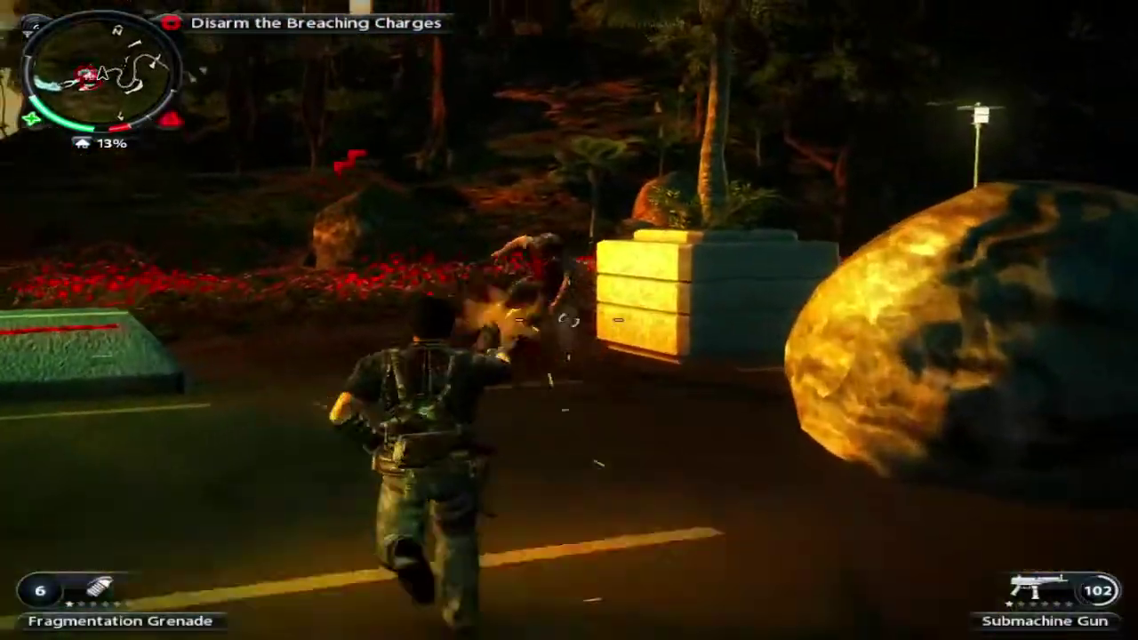
click(570, 321)
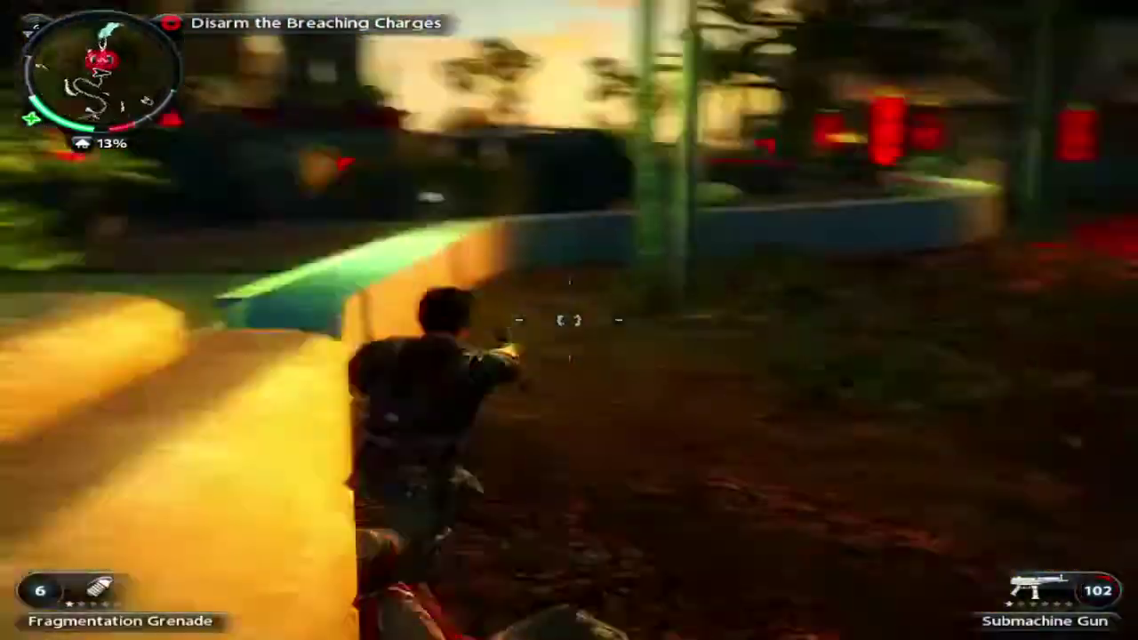
Step: Run through the red flower bed and fire the submachine gun toward the planters near the trees
key(s)
key(w)
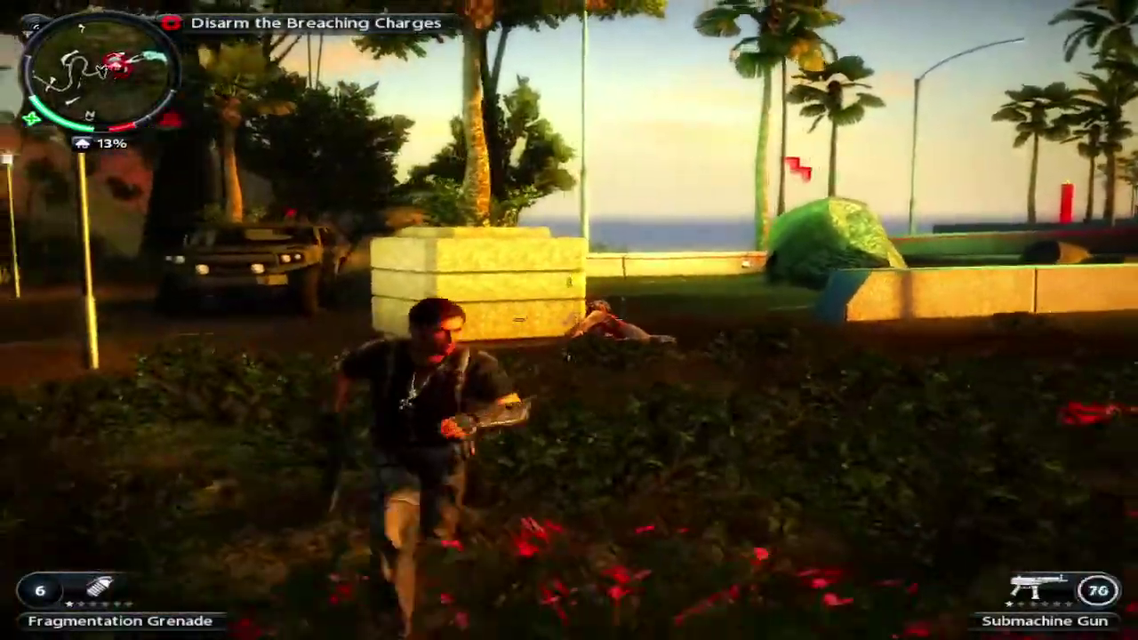
click(569, 320)
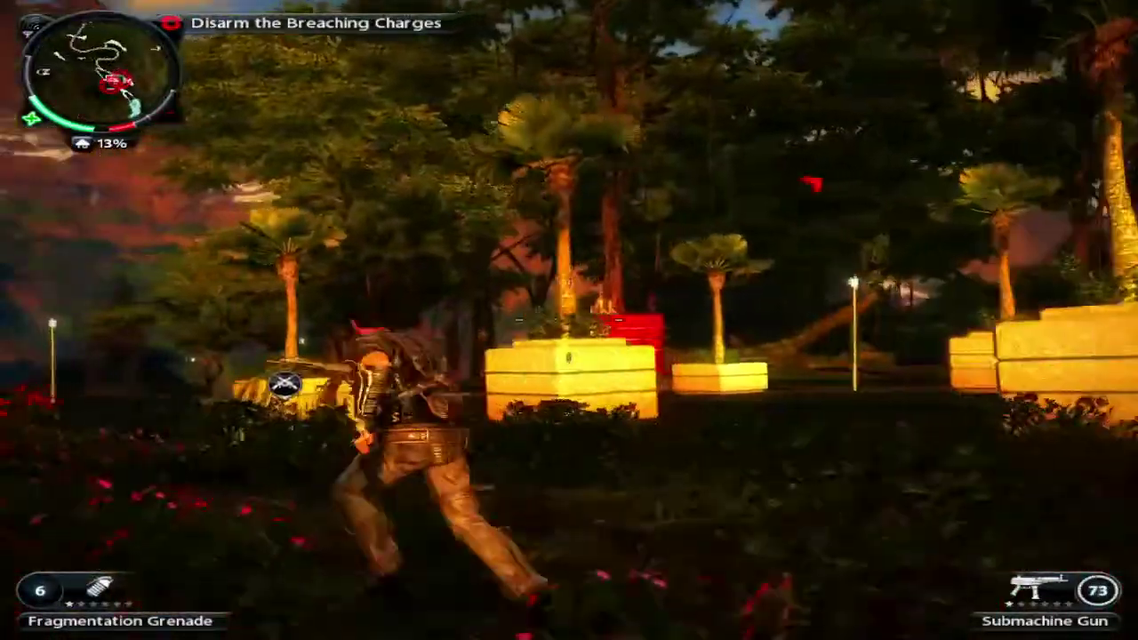
key(w)
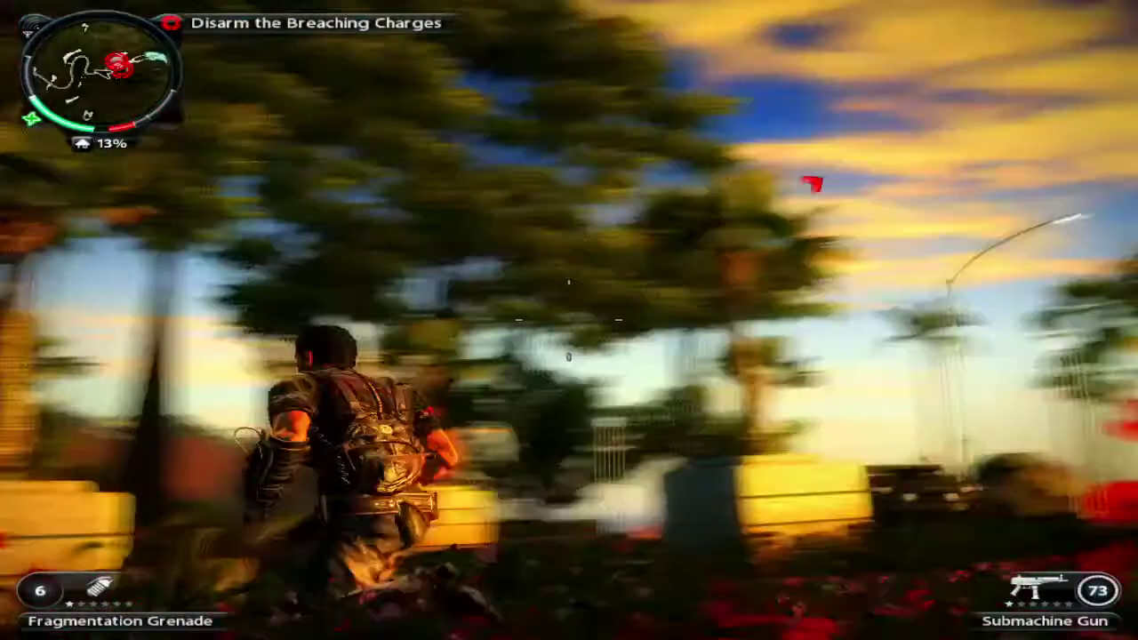
Step: Find the casino towers, grapple up to the disc above the lit spire, and drop onto the rooftop
key(s)
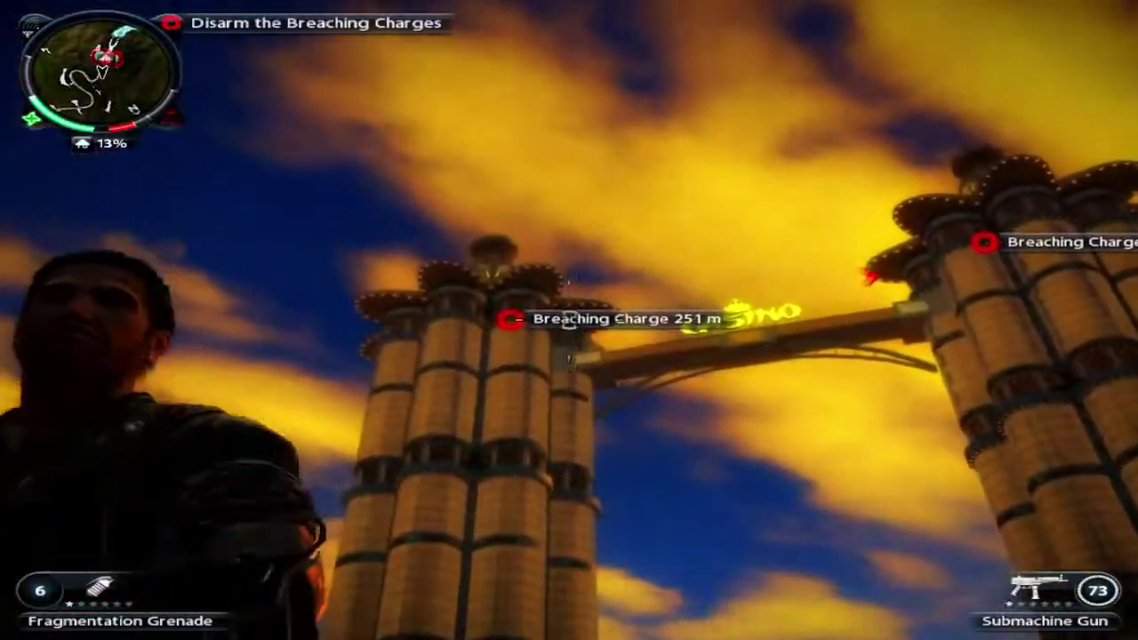
key(s)
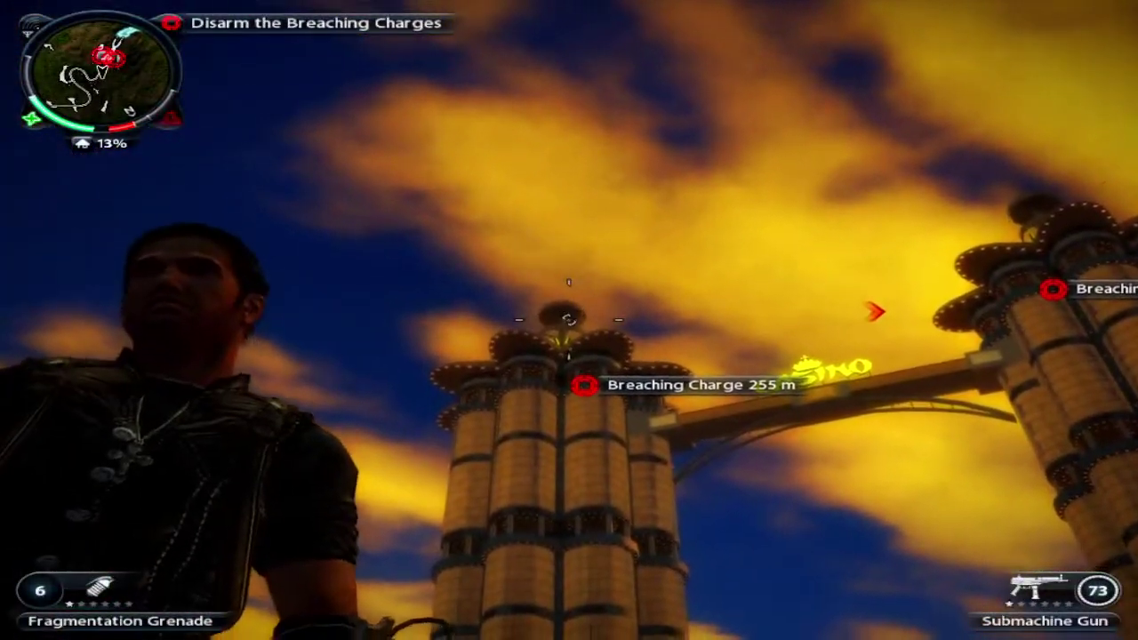
key(f)
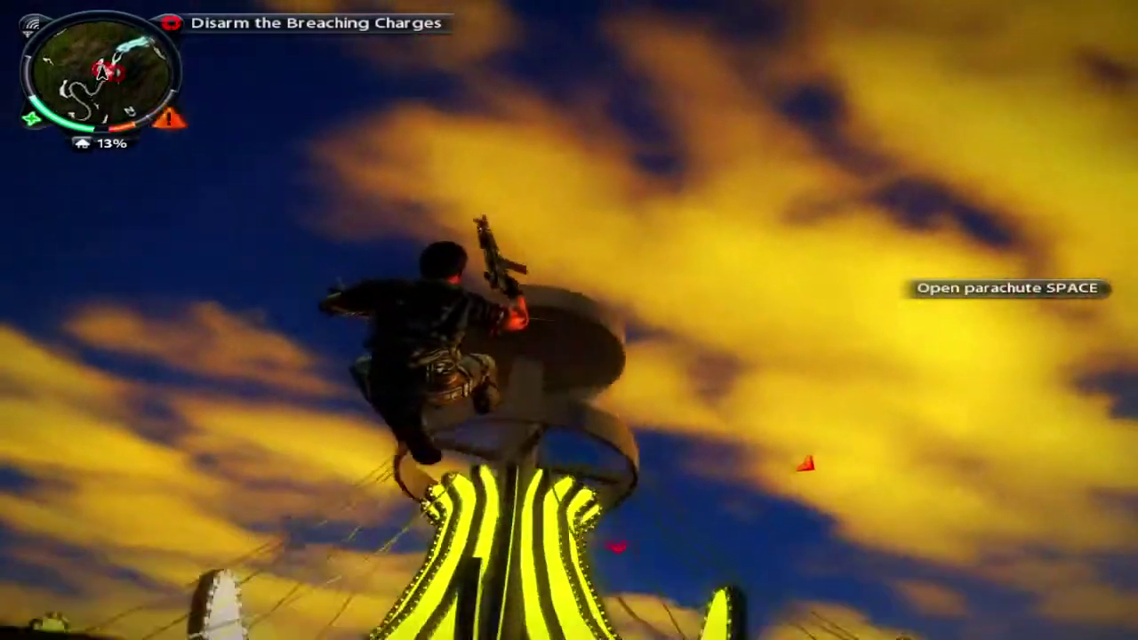
key(f)
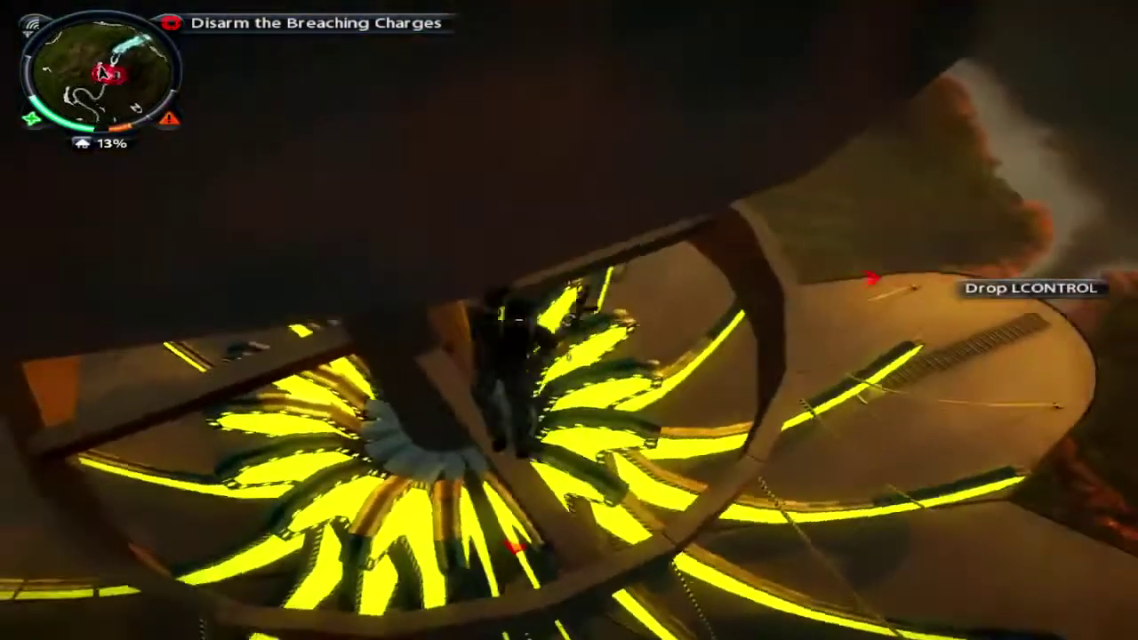
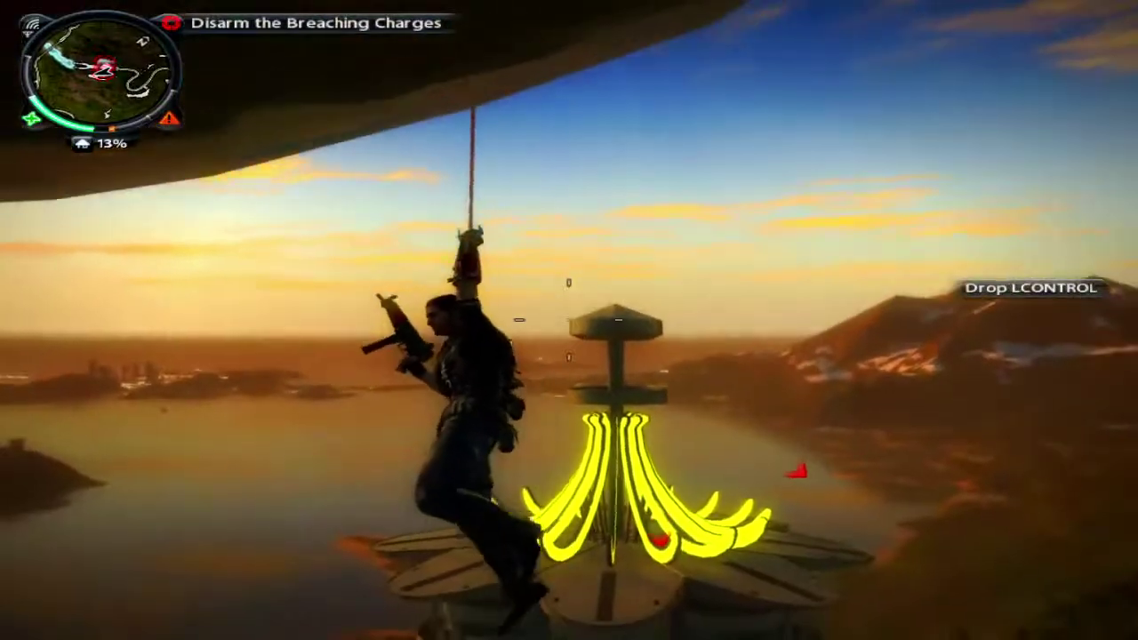
key(ctrl)
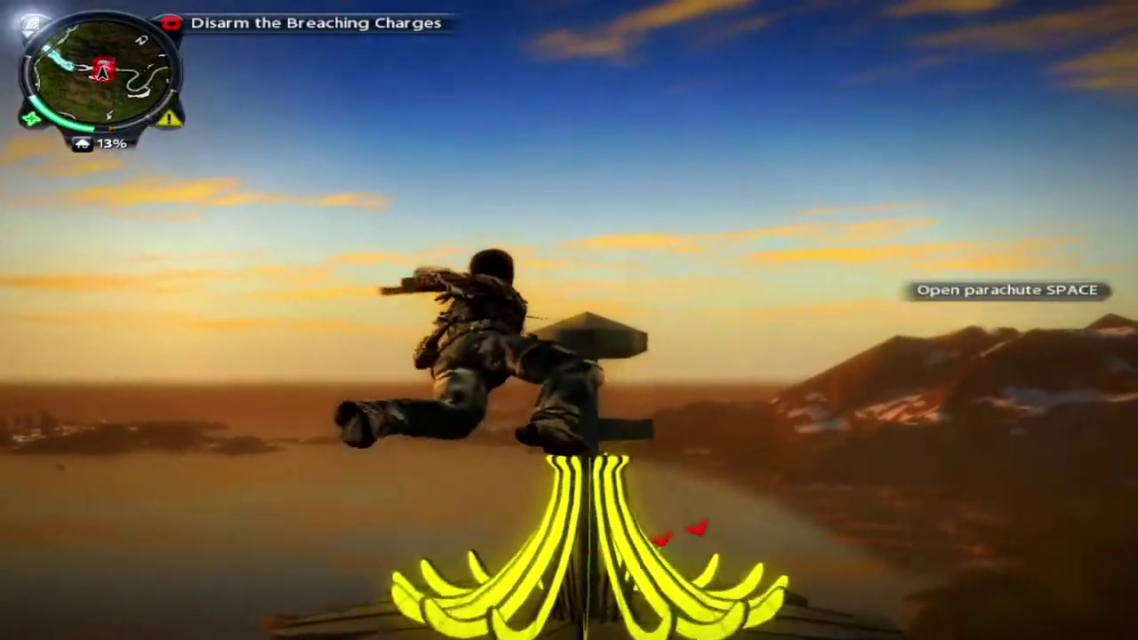
key(space)
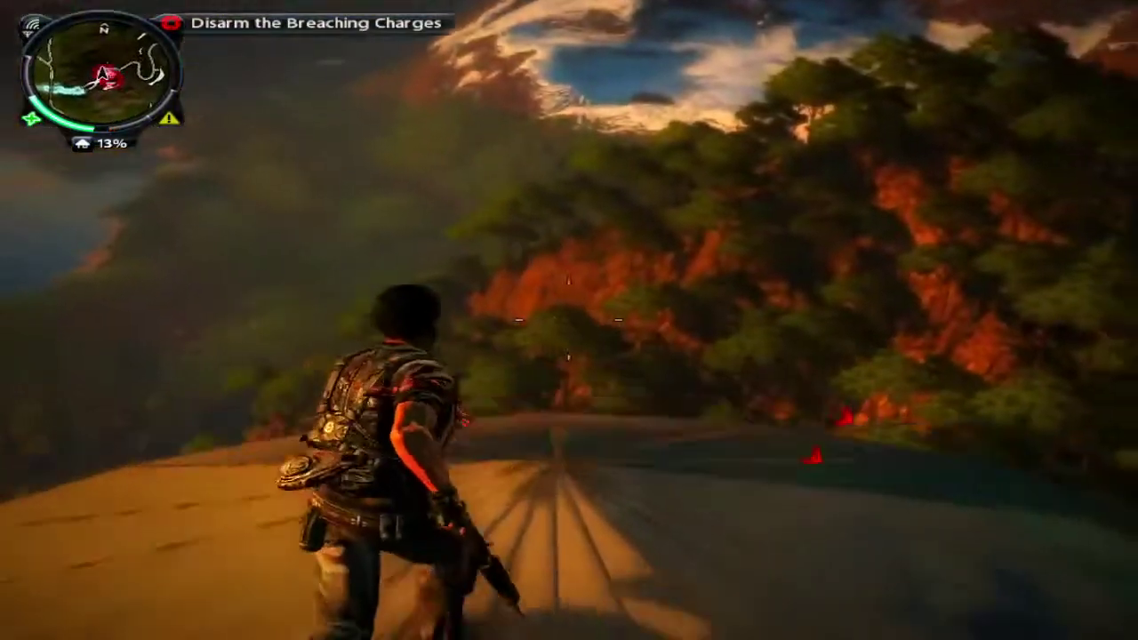
Step: Jump off the tower roof and descend over the forested hillside, alternating between parachute and free fall
key(w)
key(space)
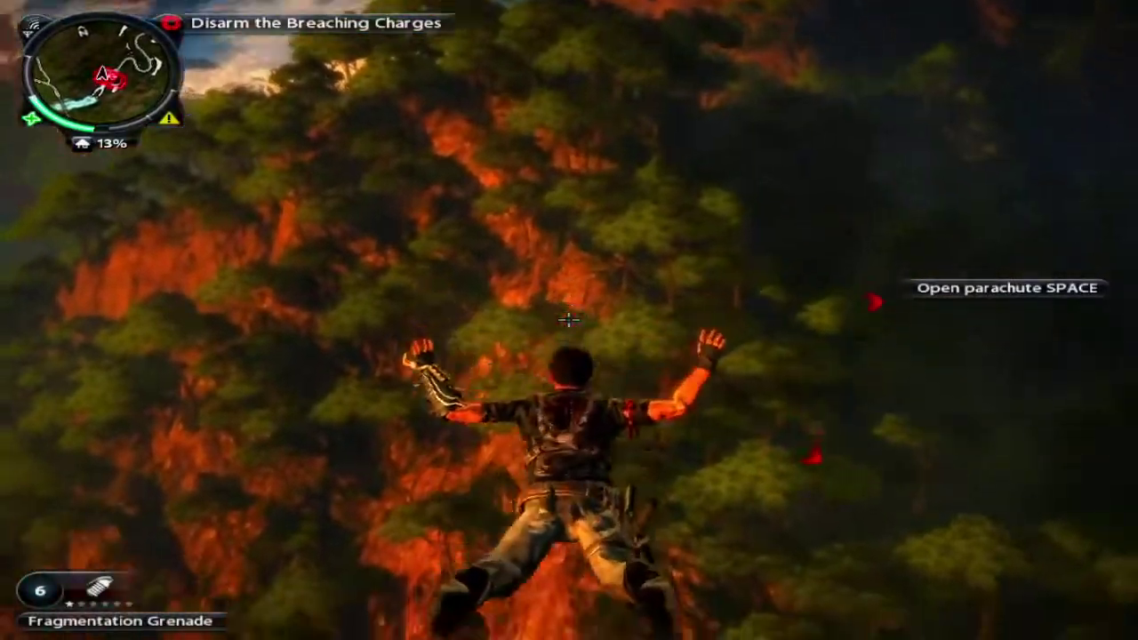
click(569, 320)
key(space)
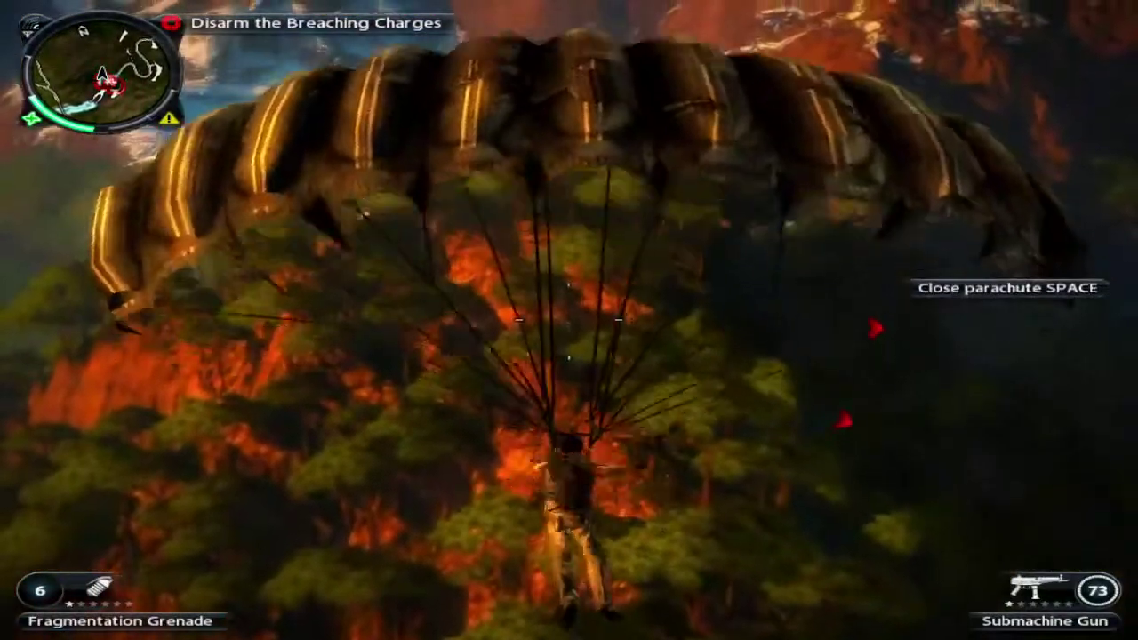
key(space)
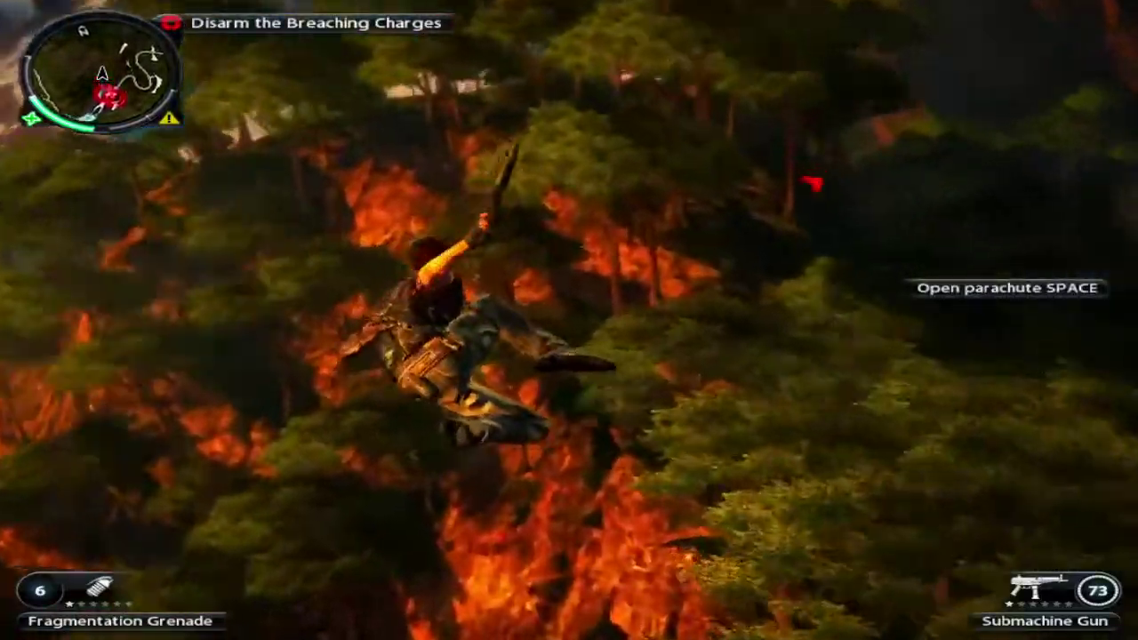
key(space)
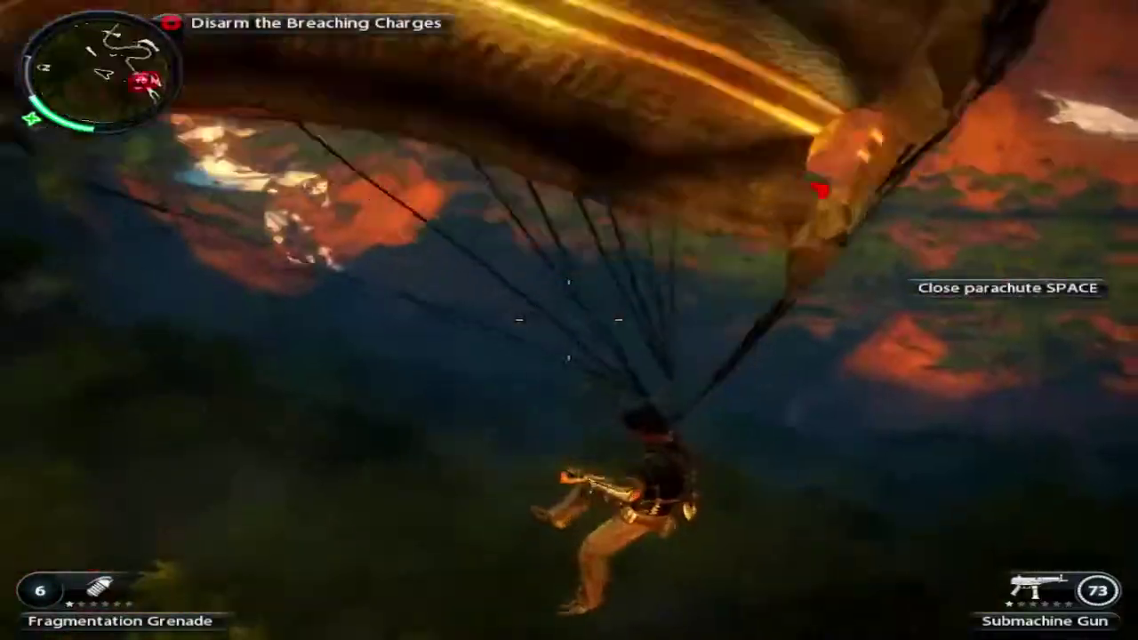
key(space)
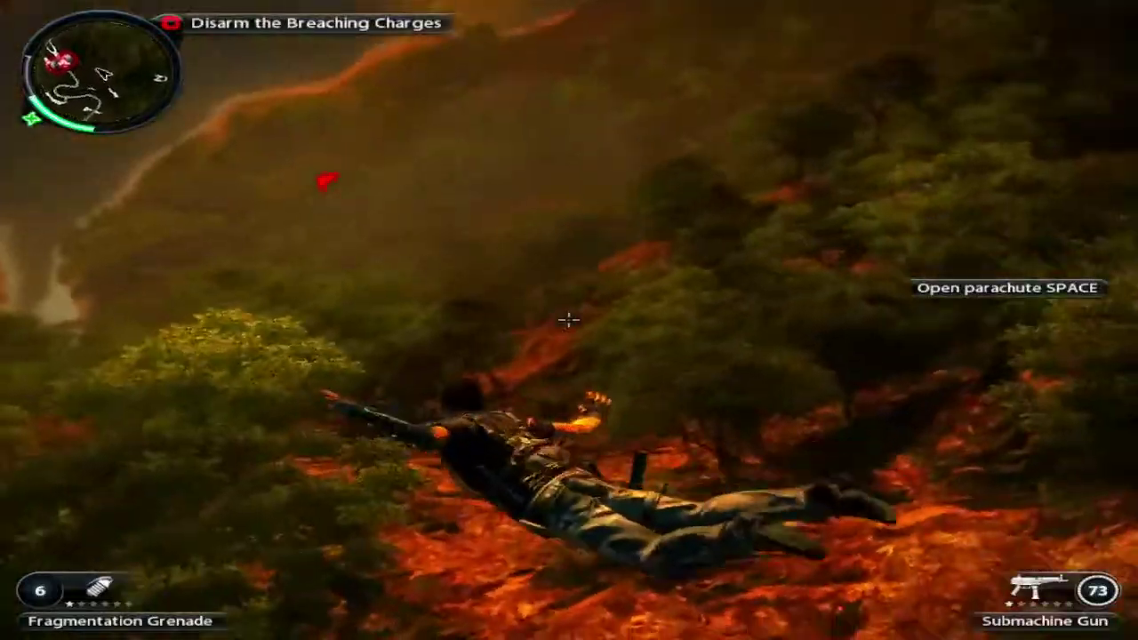
Step: Use the grappling hook and parachute to gain height above the trees and head back toward the casino towers
key(f)
key(space)
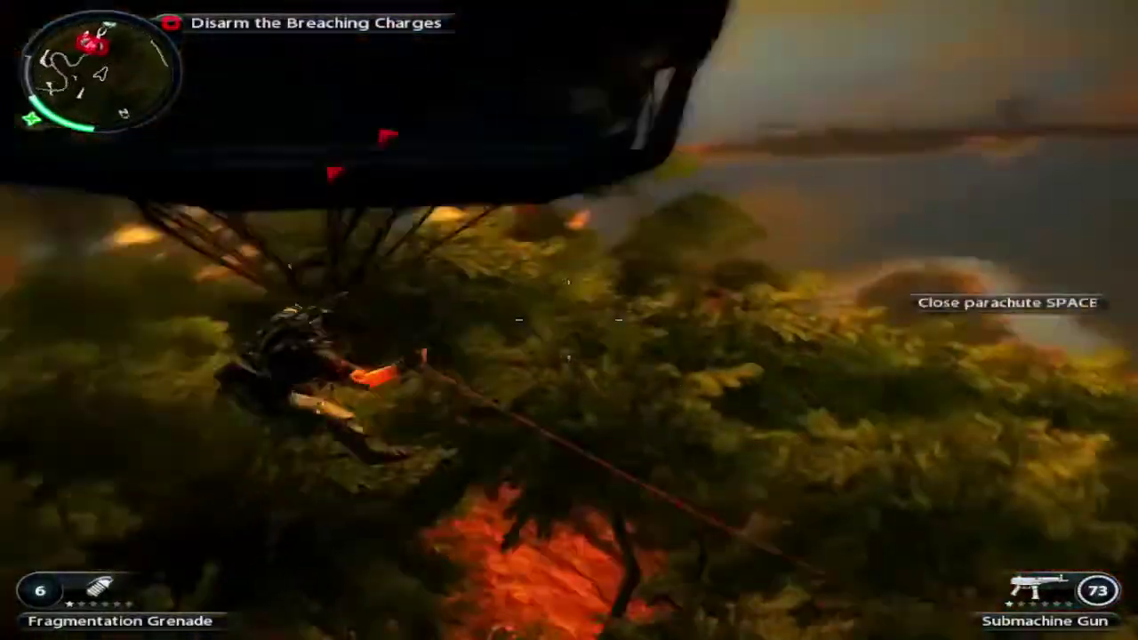
key(space)
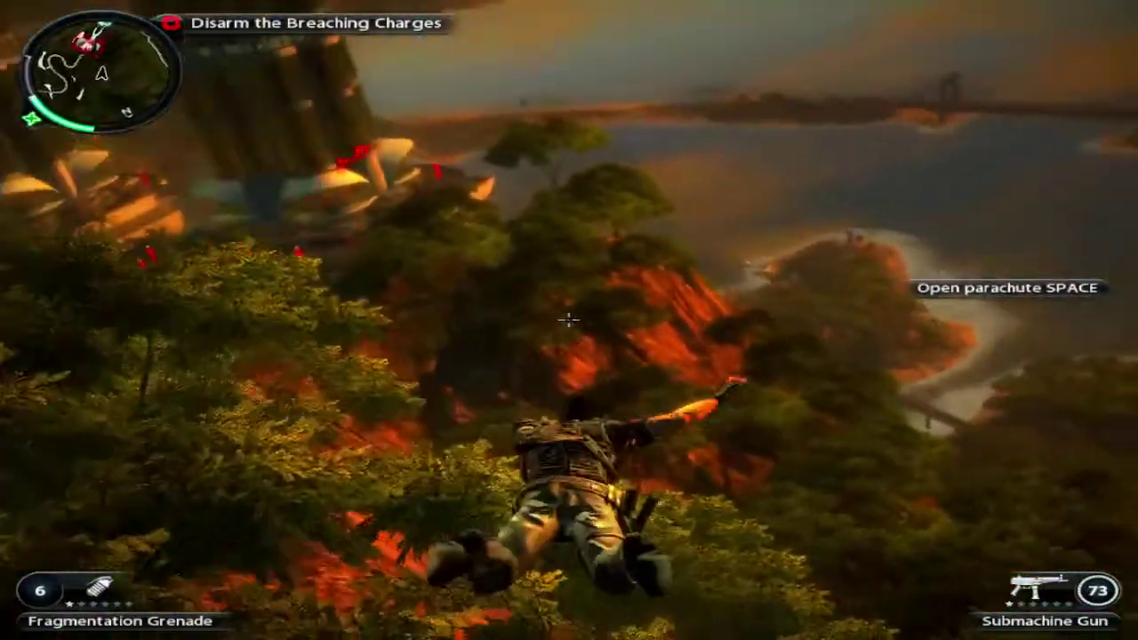
key(f)
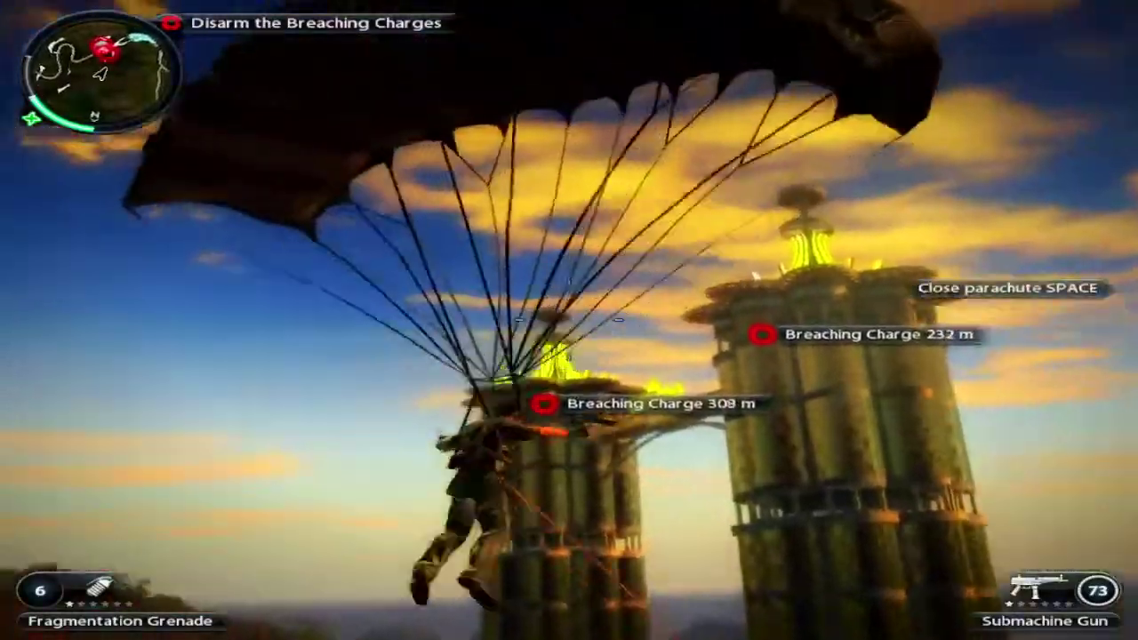
Step: Glide toward the tower marked with a breaching charge and land on its roof by the yellow-lit spire
key(space)
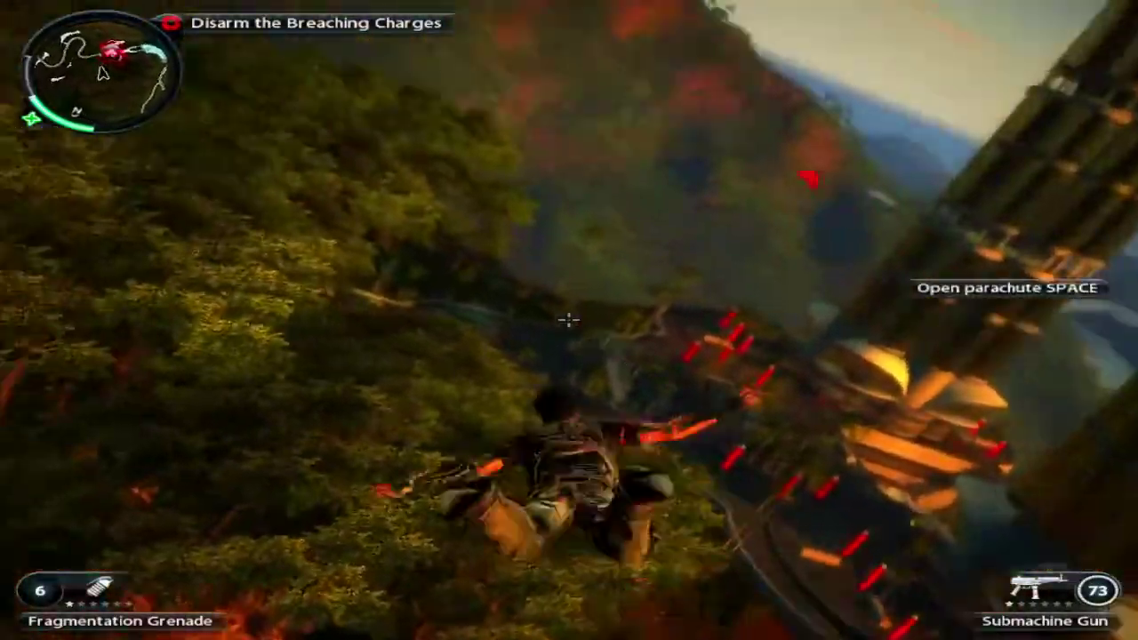
key(space)
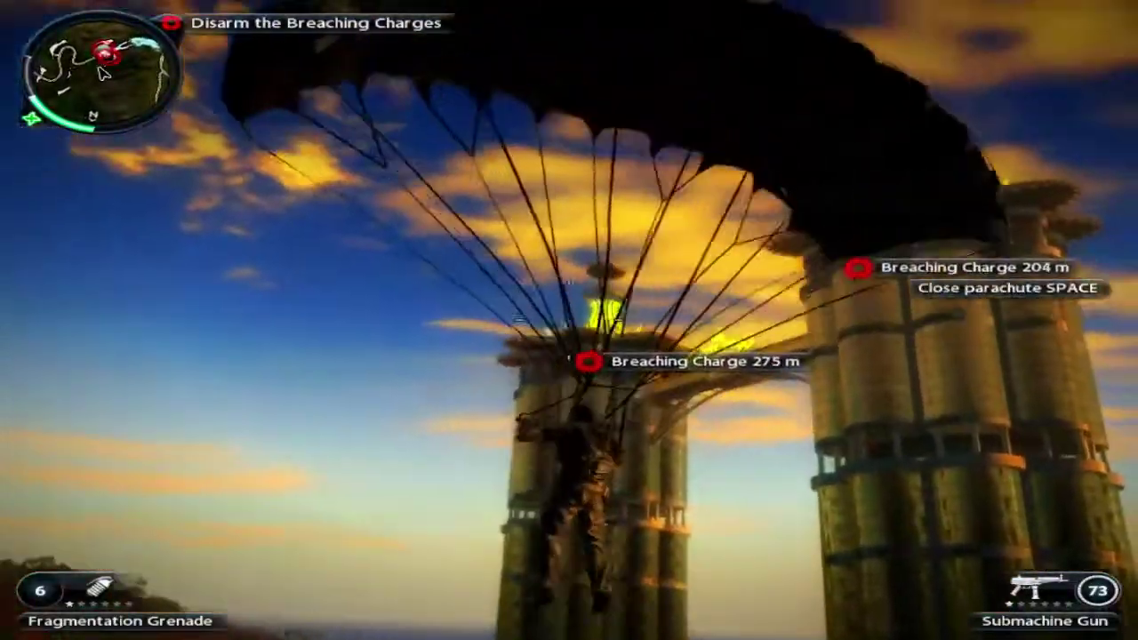
key(space)
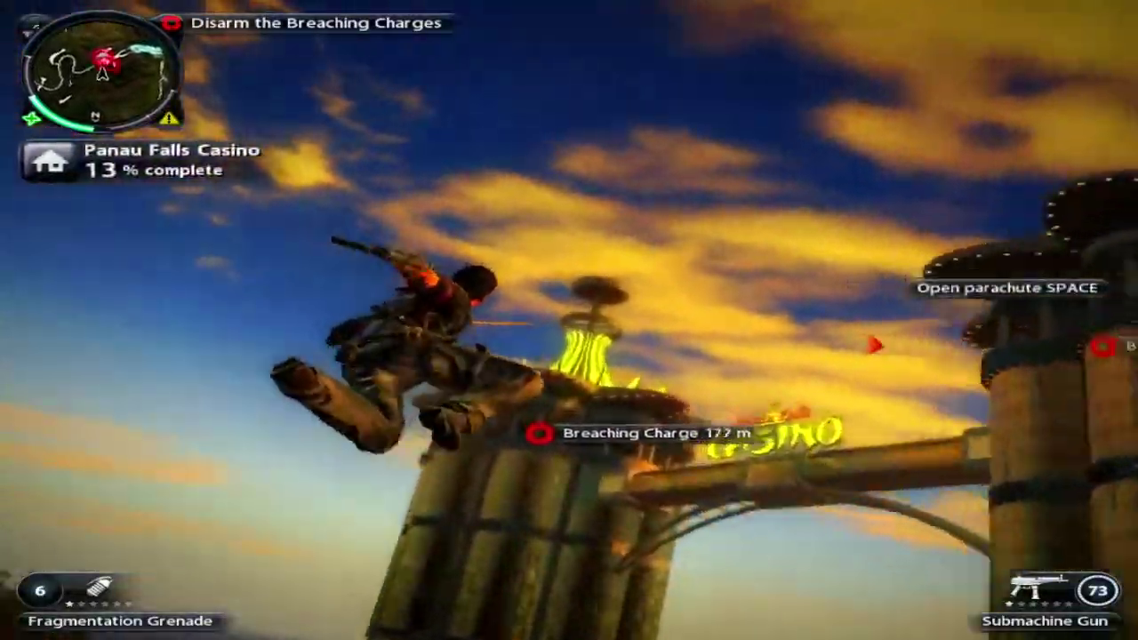
key(space)
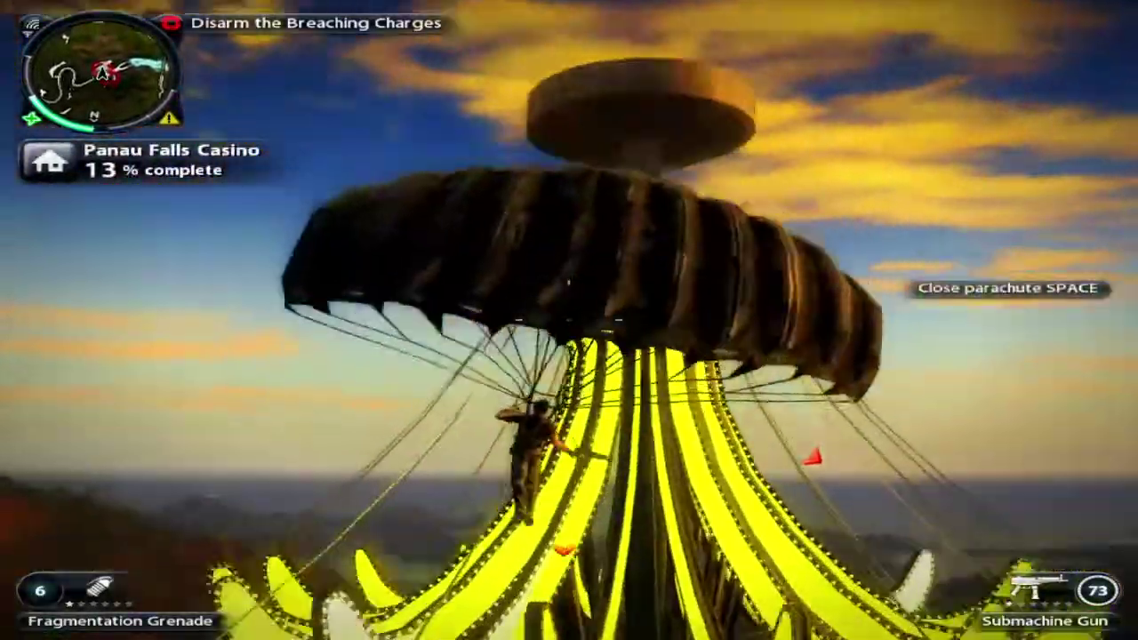
key(space)
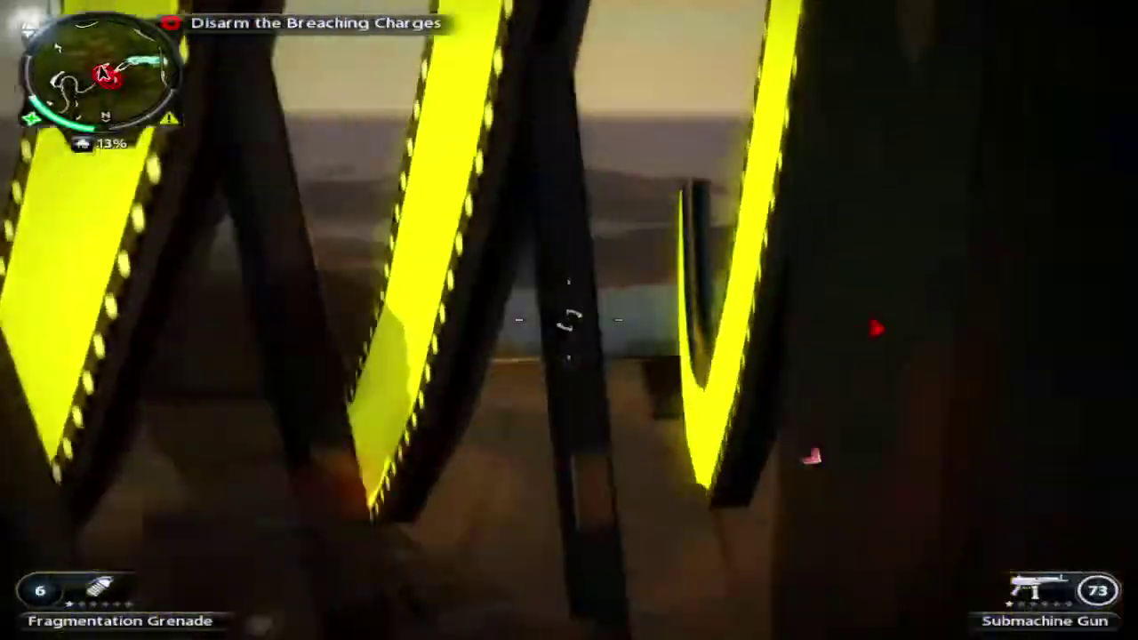
Step: Run across the rooftop beneath the lit spire and collect the armor part from the crate
key(w)
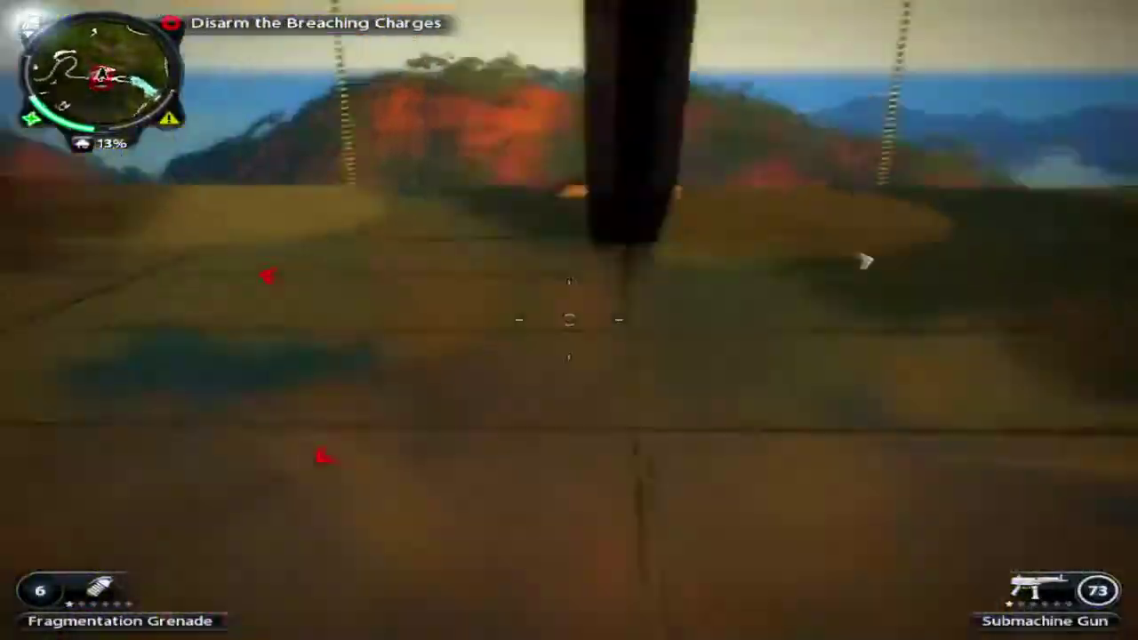
key(w)
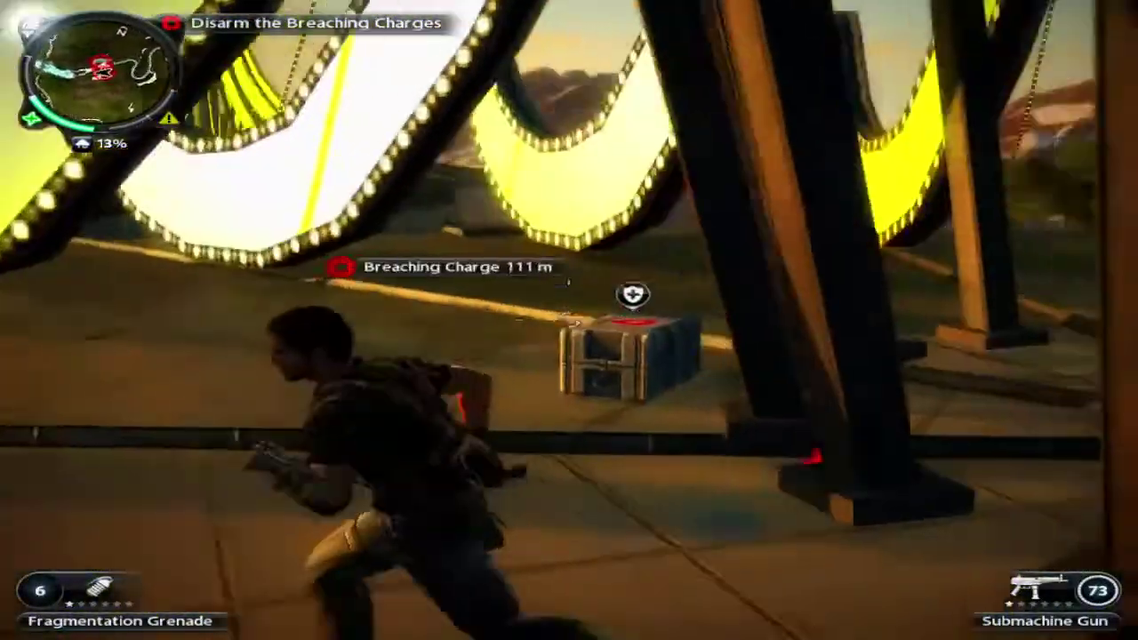
key(w)
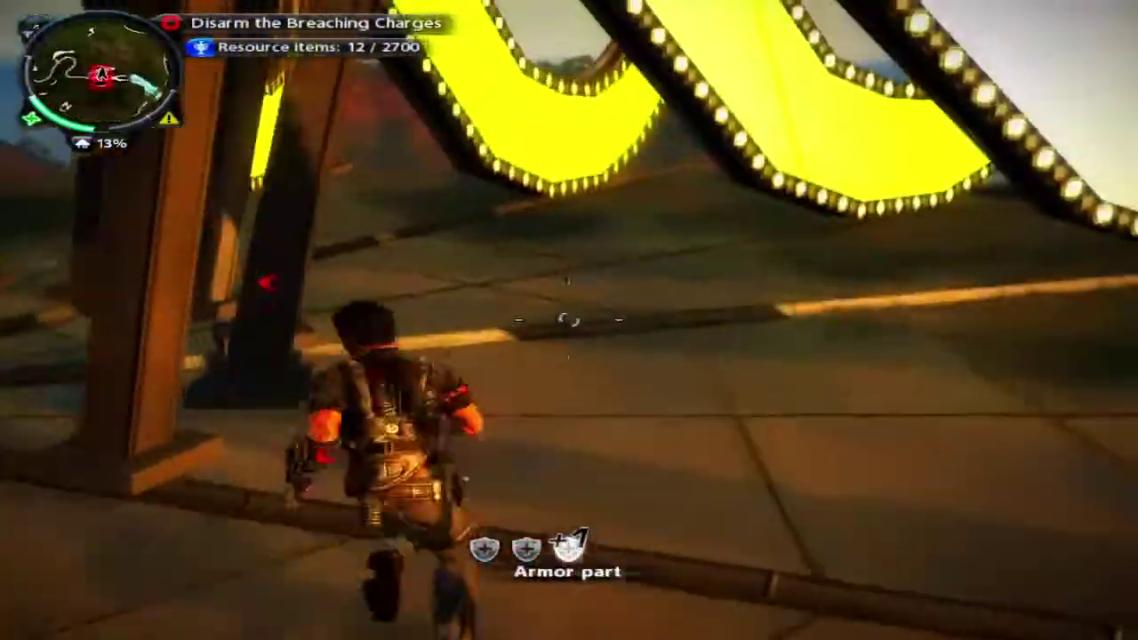
key(w)
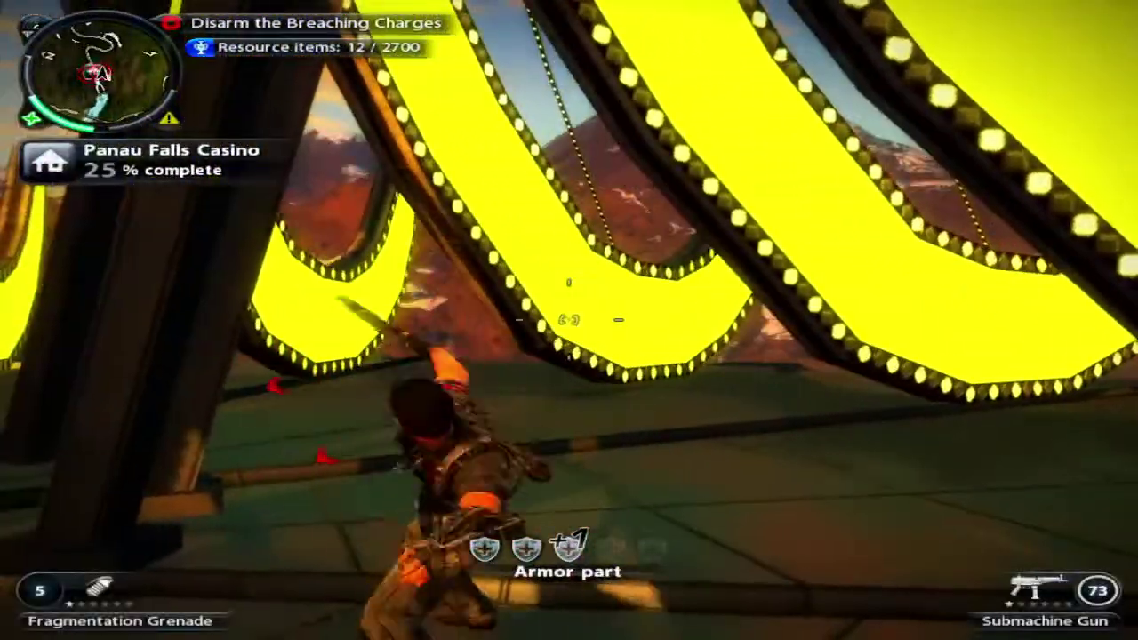
key(w)
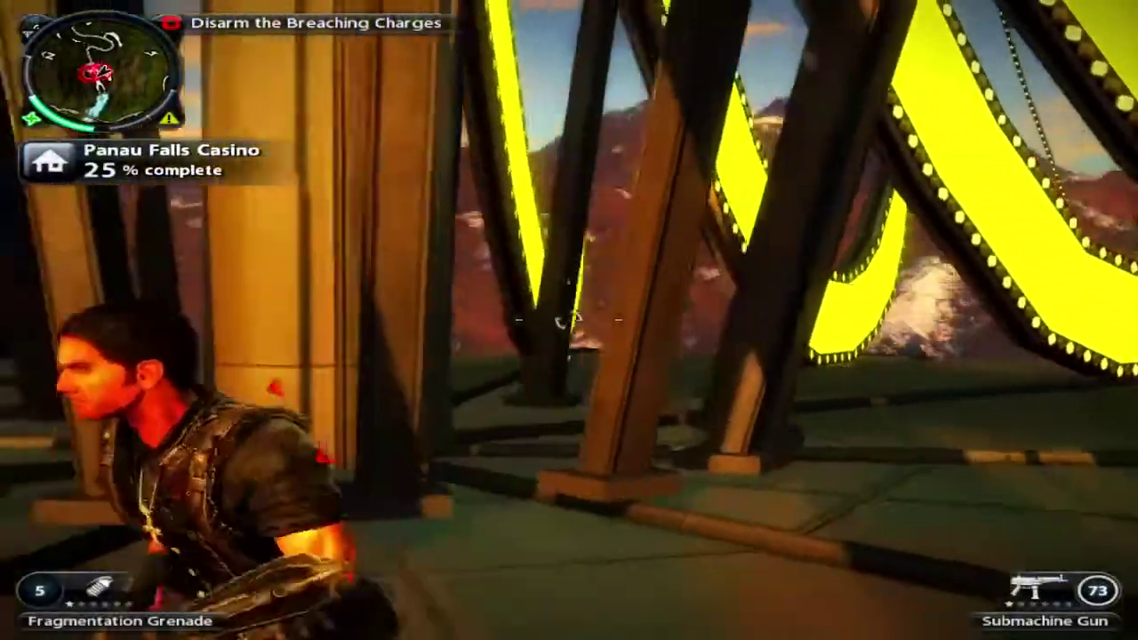
Step: Stop beside the rooftop pillars and bring up the prompt for exiting the game
key(a)
key(d)
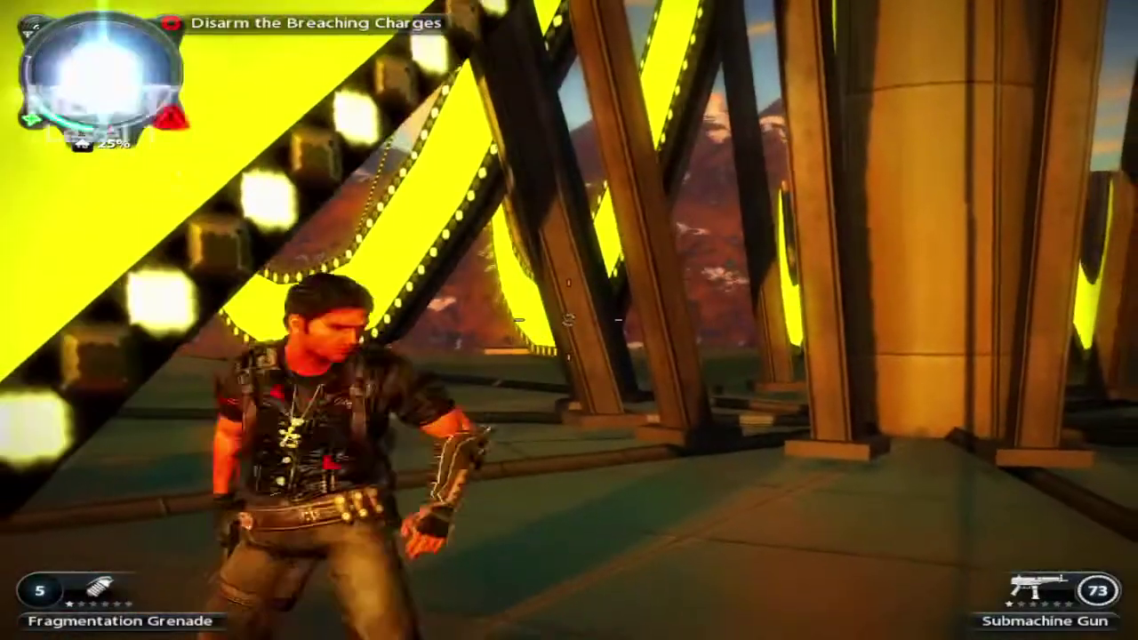
key(a)
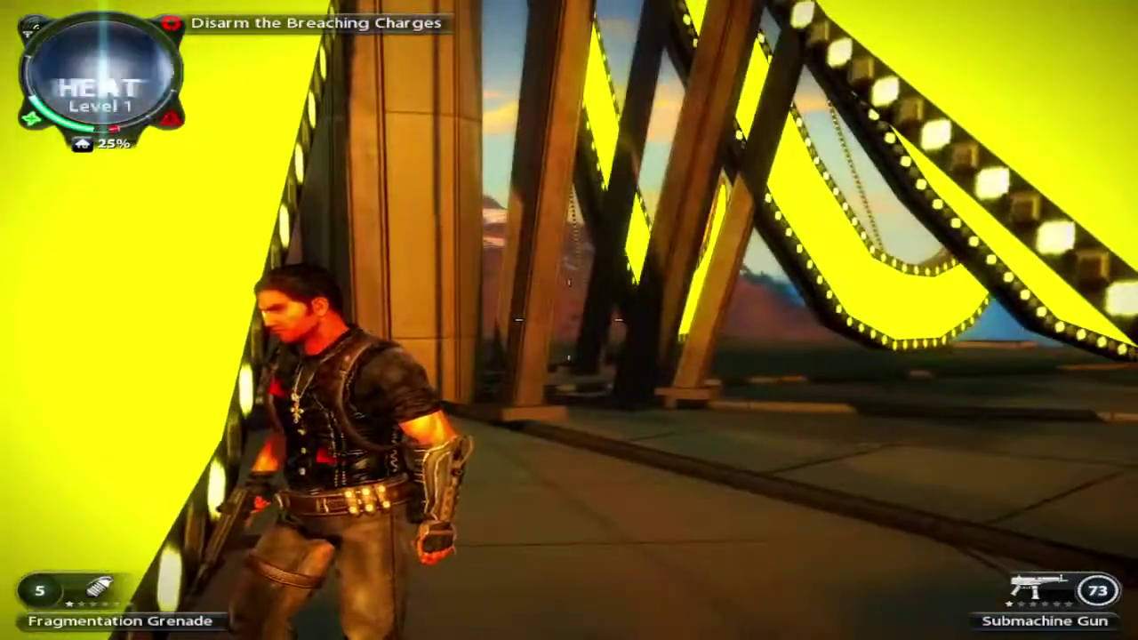
key(alt+F4)
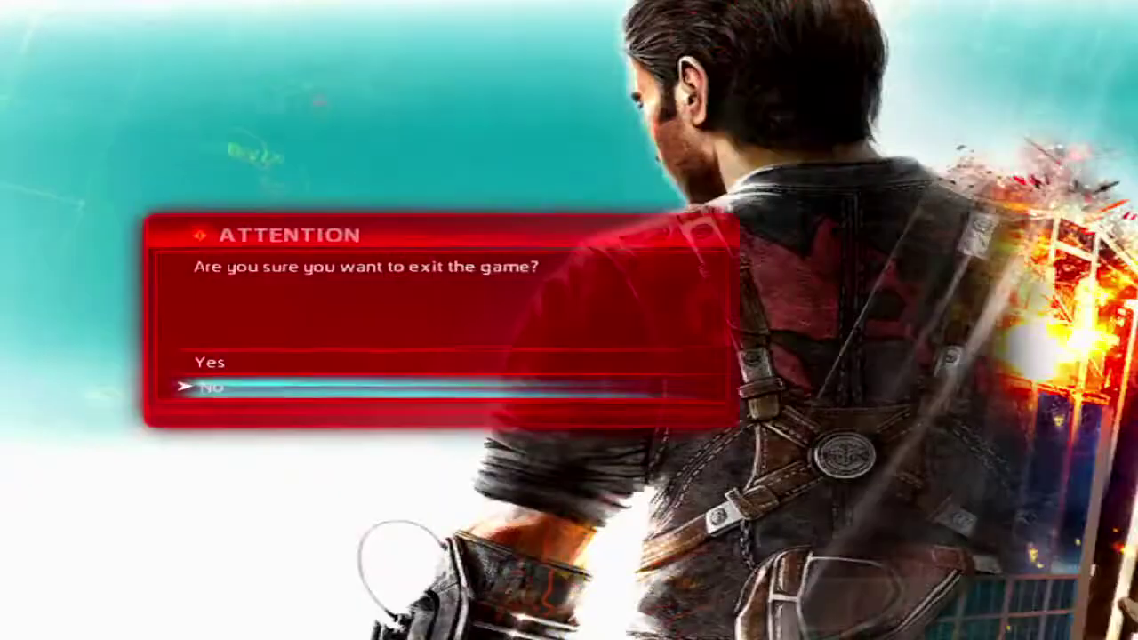
Step: Confirm exiting the game and switch to Chrome with the Just Cause 2 mod pages
key(Up)
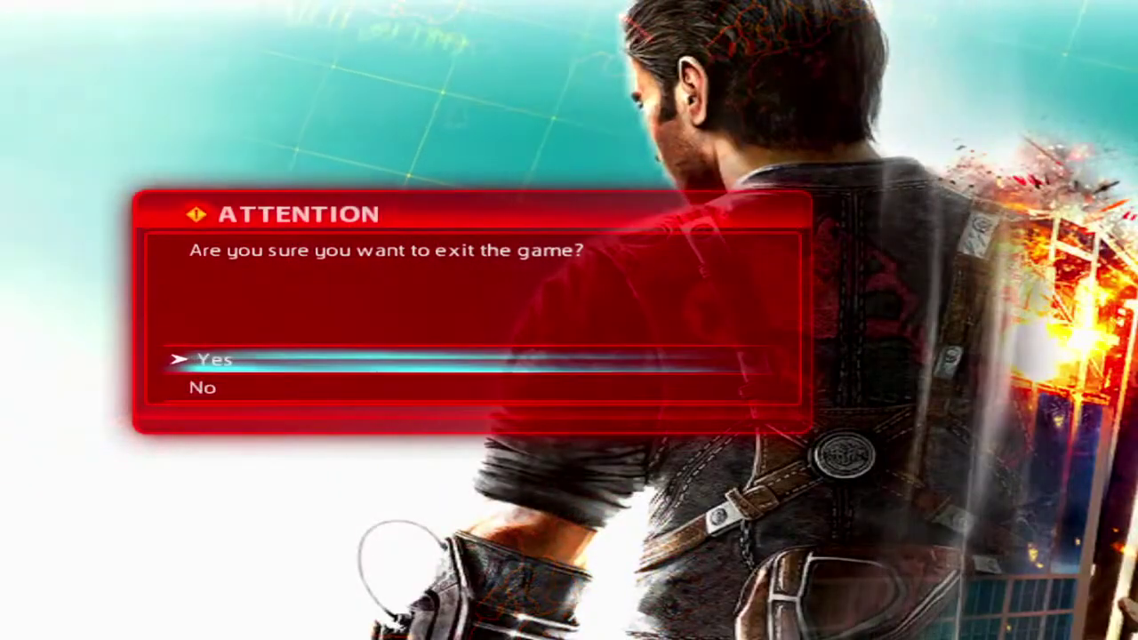
key(Return)
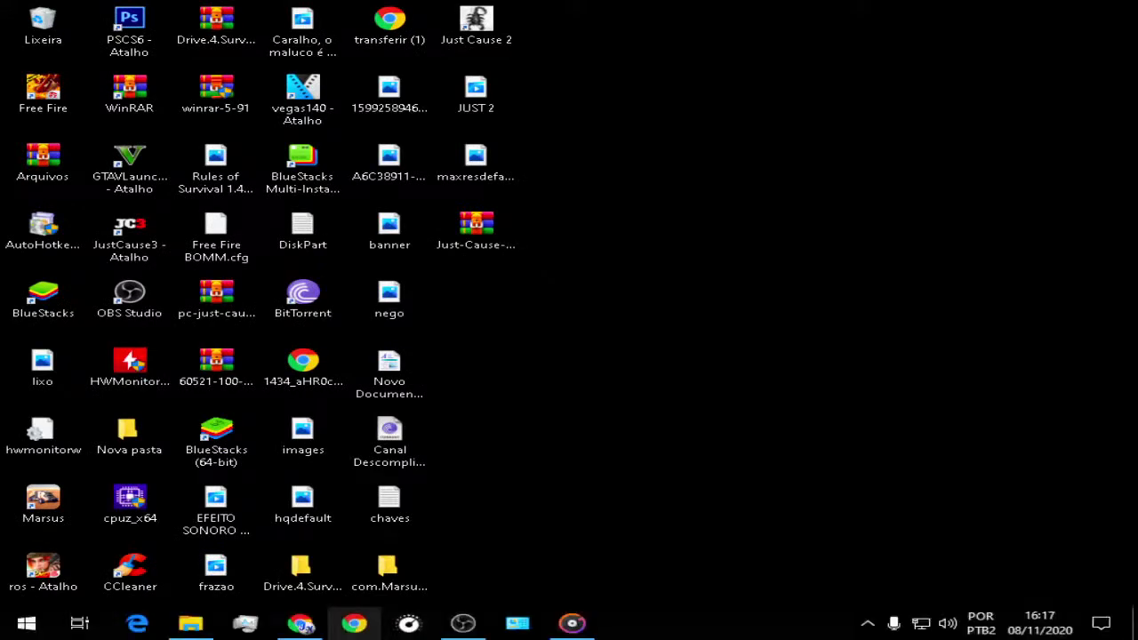
click(300, 624)
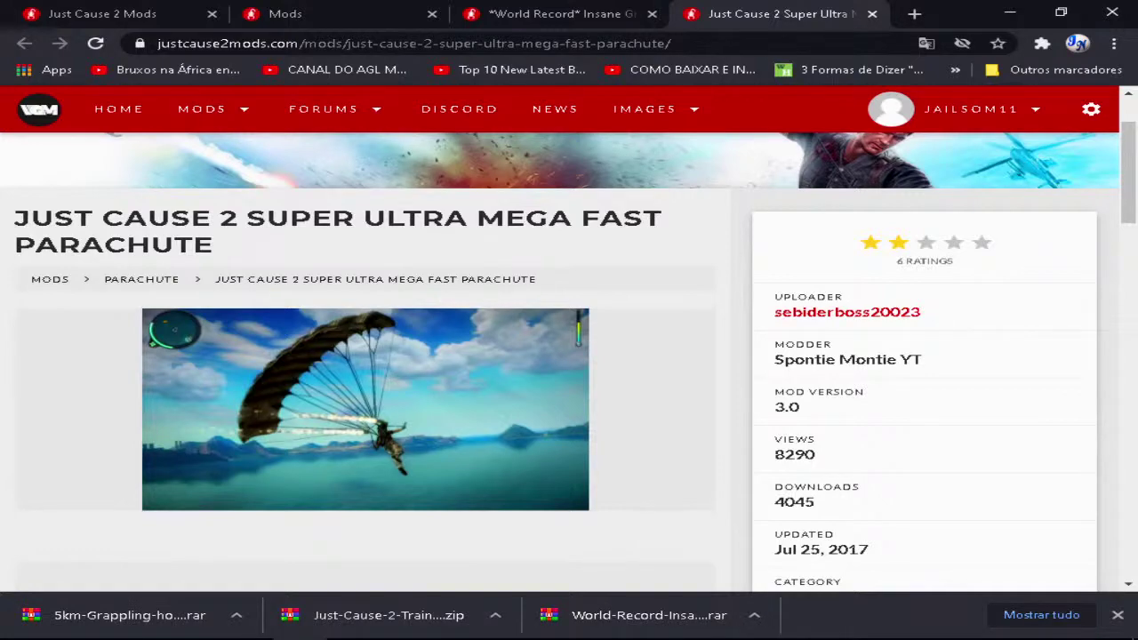
Step: Read the Just Cause 2 Super Ultra Mega Fast Parachute mod's details and its unpacking instructions for the dropzone folder
scroll(570, 356, down, 4)
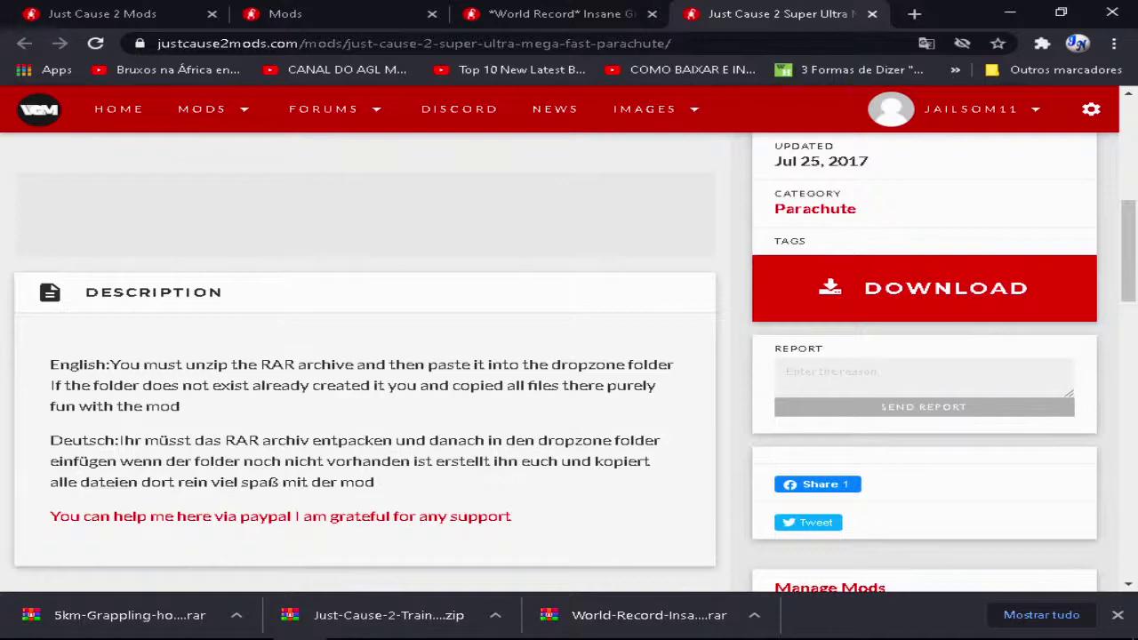
scroll(569, 356, up, 3)
scroll(570, 356, down, 2)
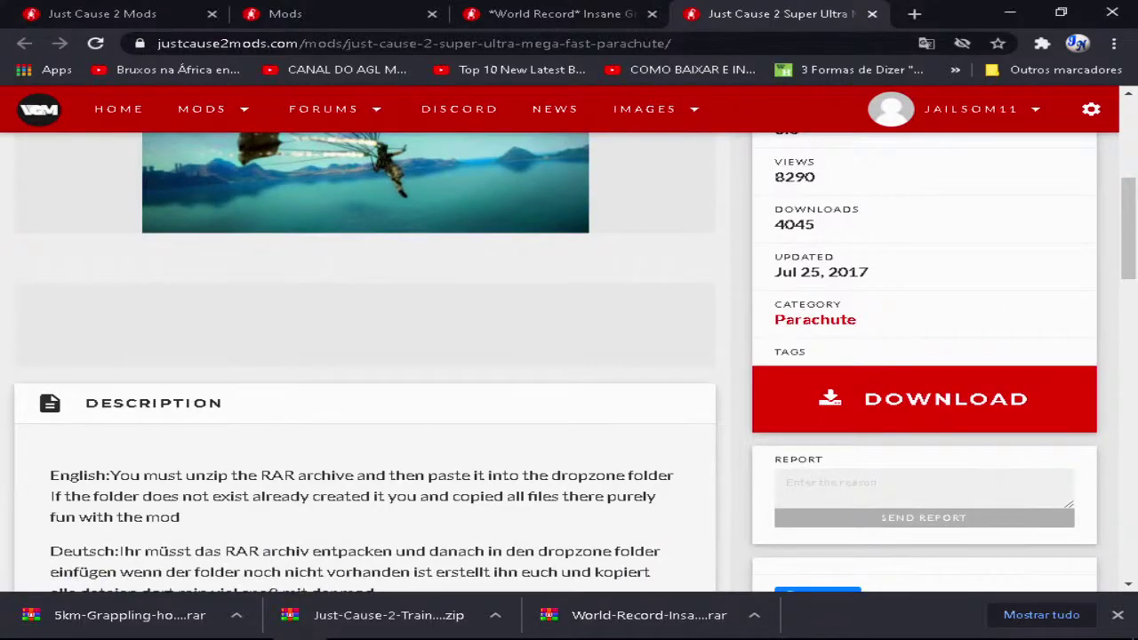
scroll(569, 356, down, 2)
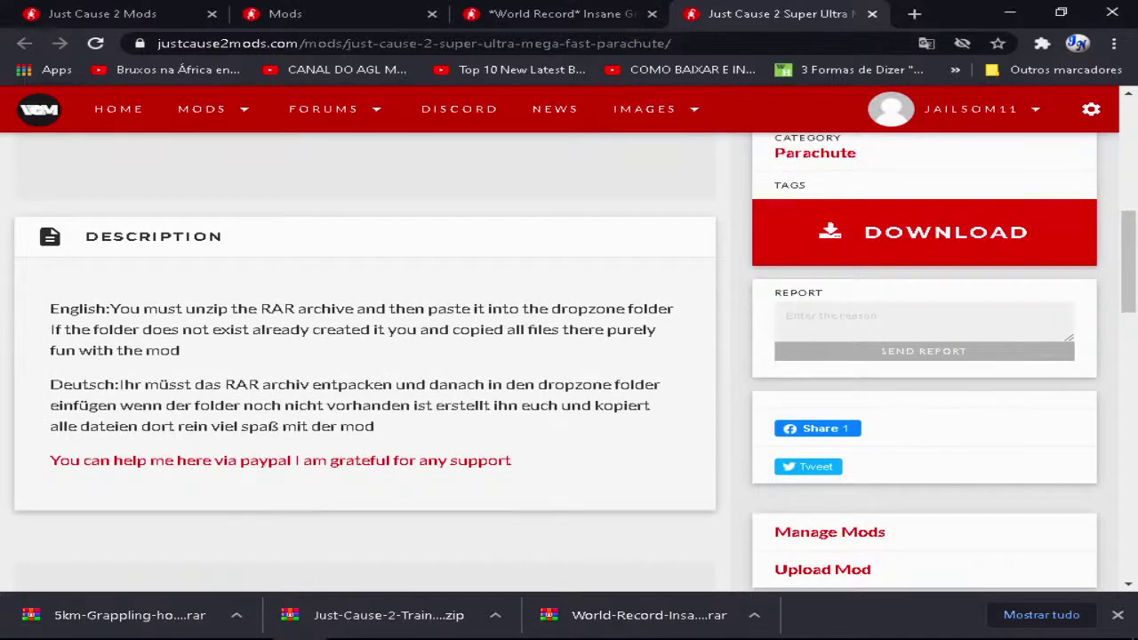
Step: Review the *World Record* Insane Grapple mod page and close it
click(560, 14)
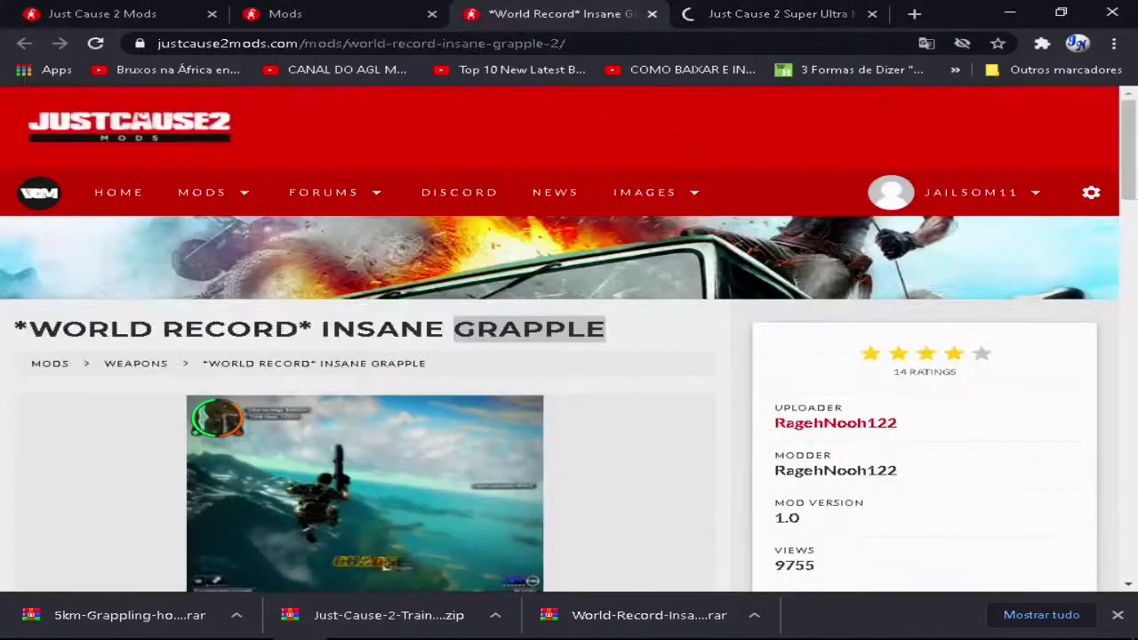
scroll(569, 355, down, 3)
scroll(569, 356, up, 2)
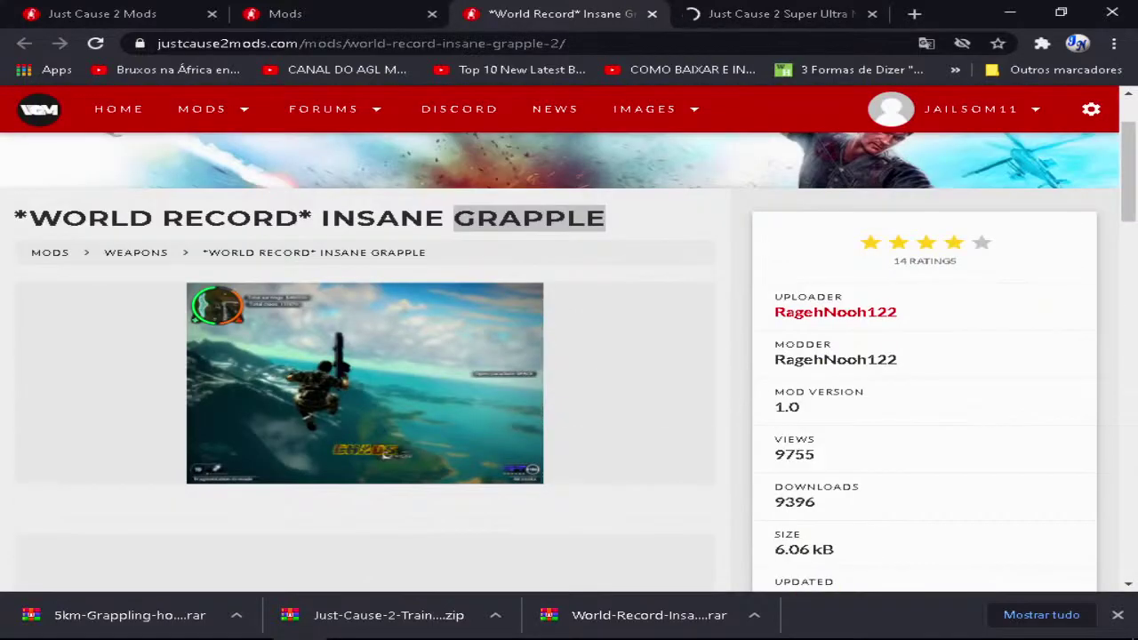
key(ctrl+w)
Step: Check the loading parachute mod page and return to the Latest Within All Time mods list
key(ctrl+shift+Tab)
scroll(569, 356, down, 1)
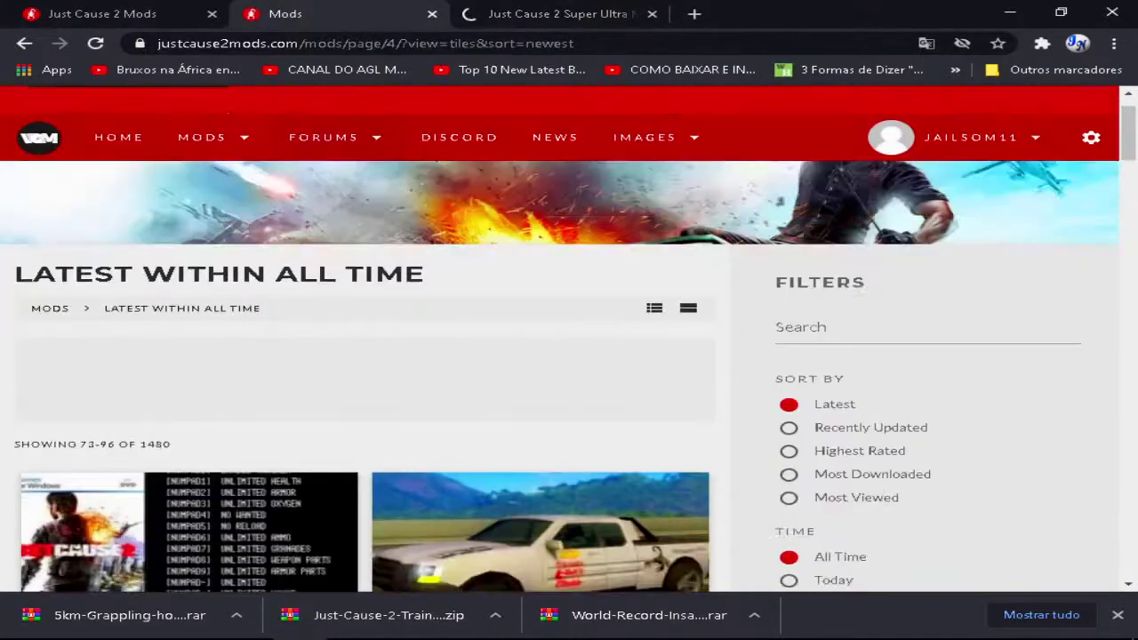
scroll(569, 356, up, 1)
key(ctrl+Tab)
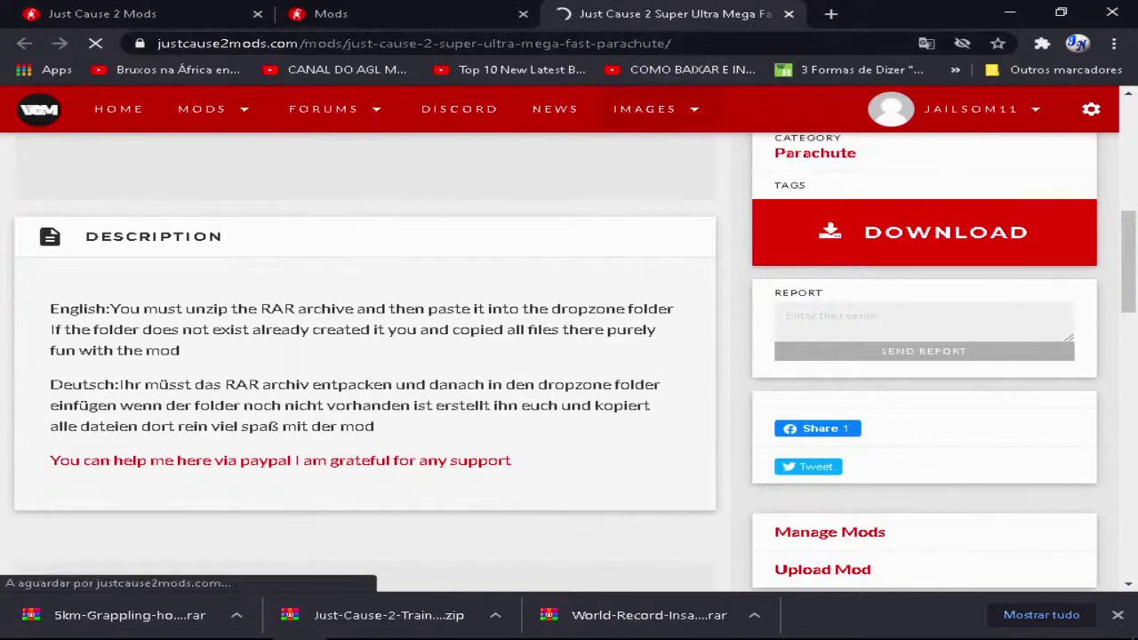
scroll(569, 355, down, 6)
key(ctrl+shift+Tab)
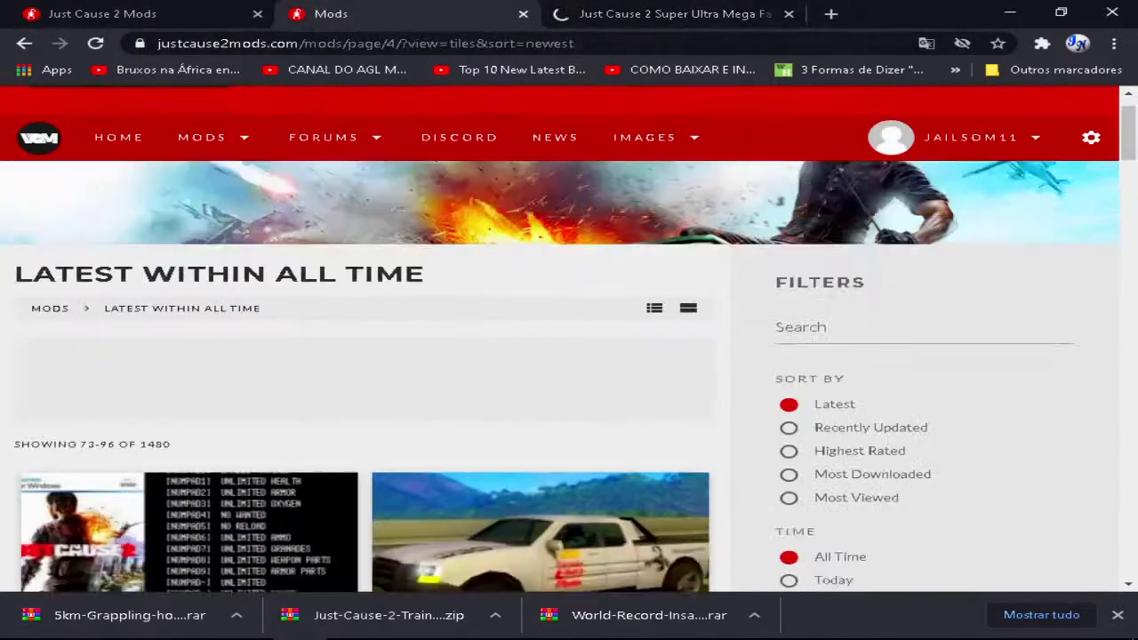
Step: Find Just Cause 2 Low End Mod for Low End Pc in the latest mods list and load its page in the background
scroll(569, 356, down, 2)
scroll(534, 204, down, 2)
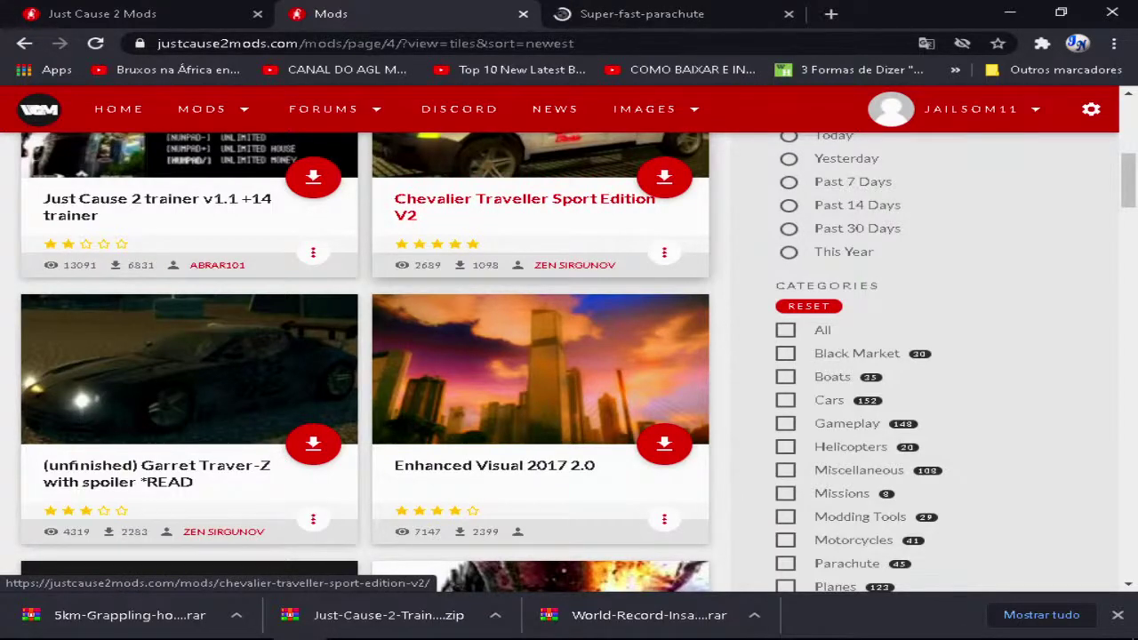
scroll(542, 356, down, 2)
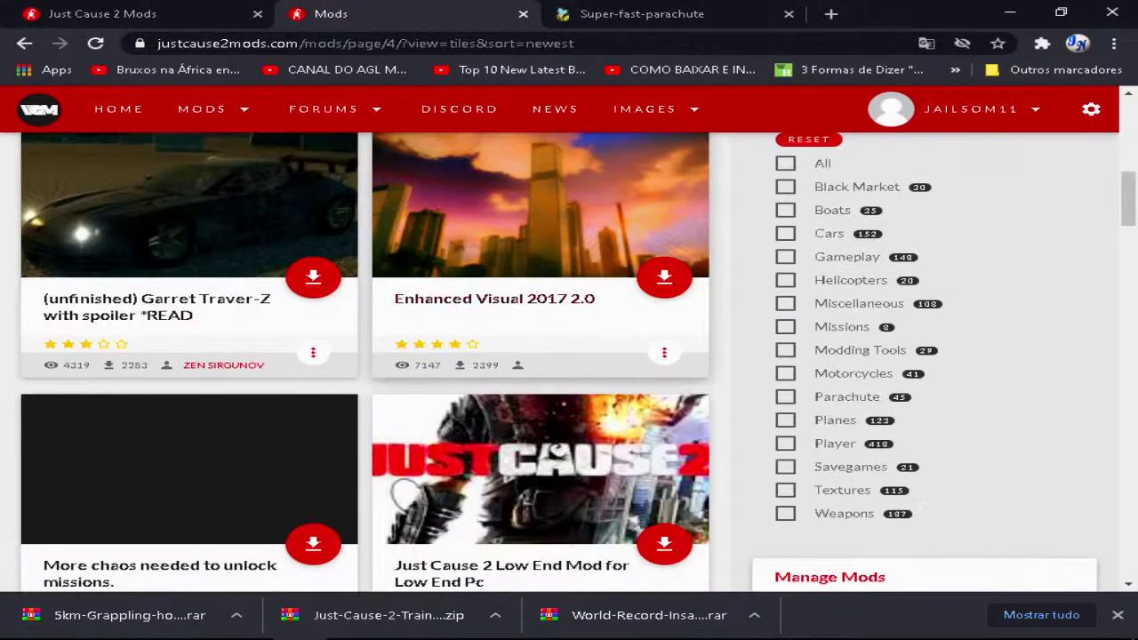
scroll(569, 355, down, 2)
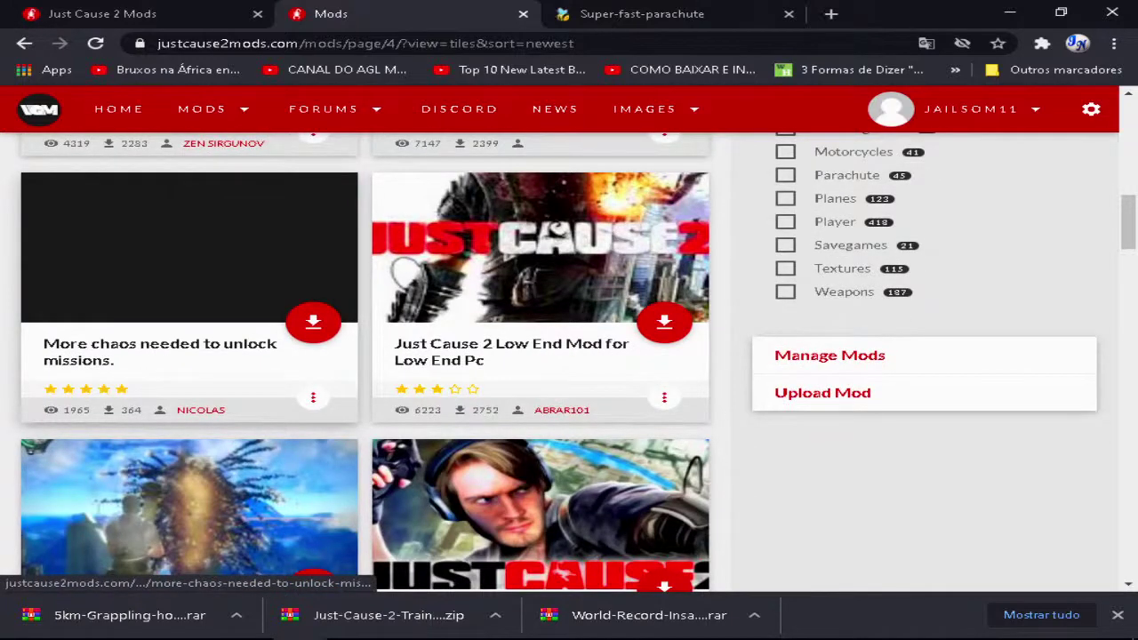
scroll(365, 356, down, 3)
scroll(364, 356, up, 3)
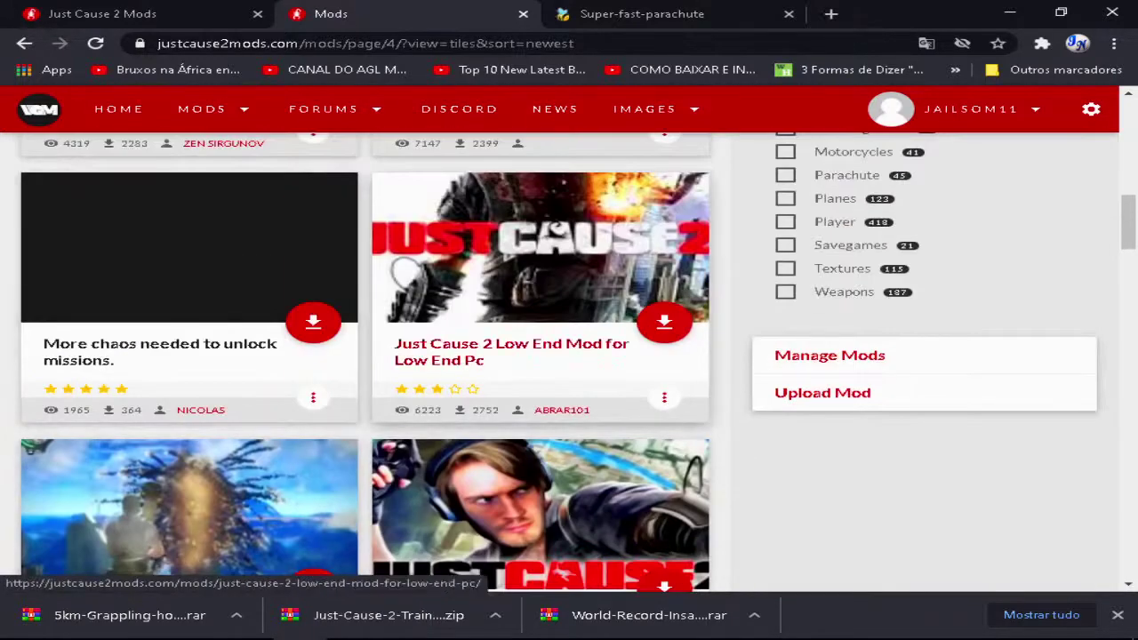
scroll(541, 356, up, 1)
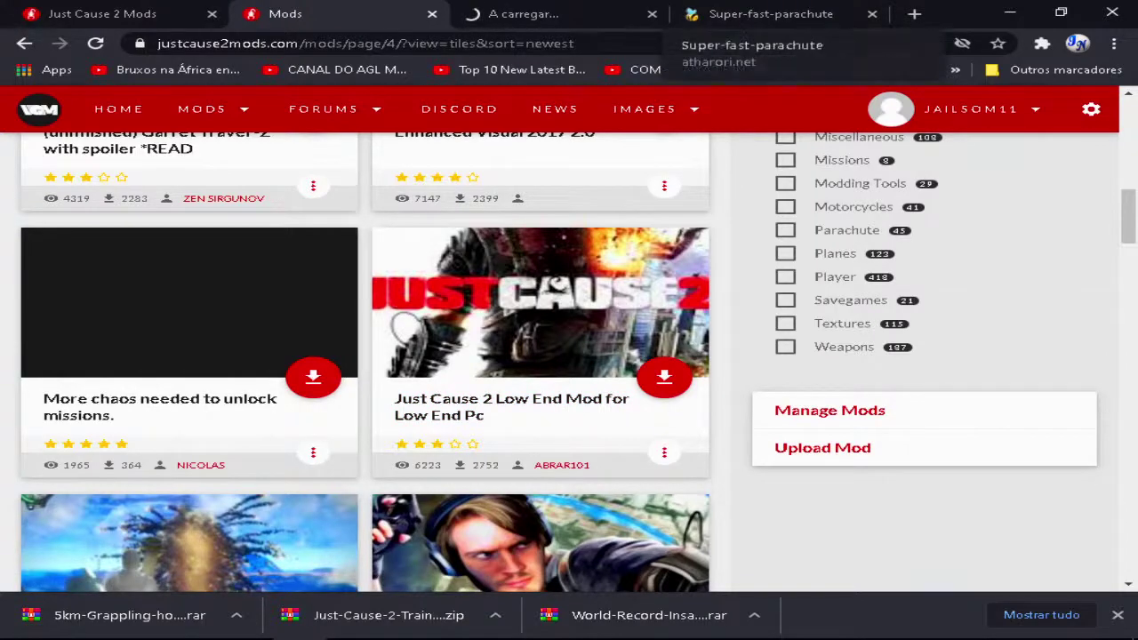
Step: Close the Super-fast-parachute download page and read the Low End Mod's description and installation instructions, dismissing the translation offer
click(765, 14)
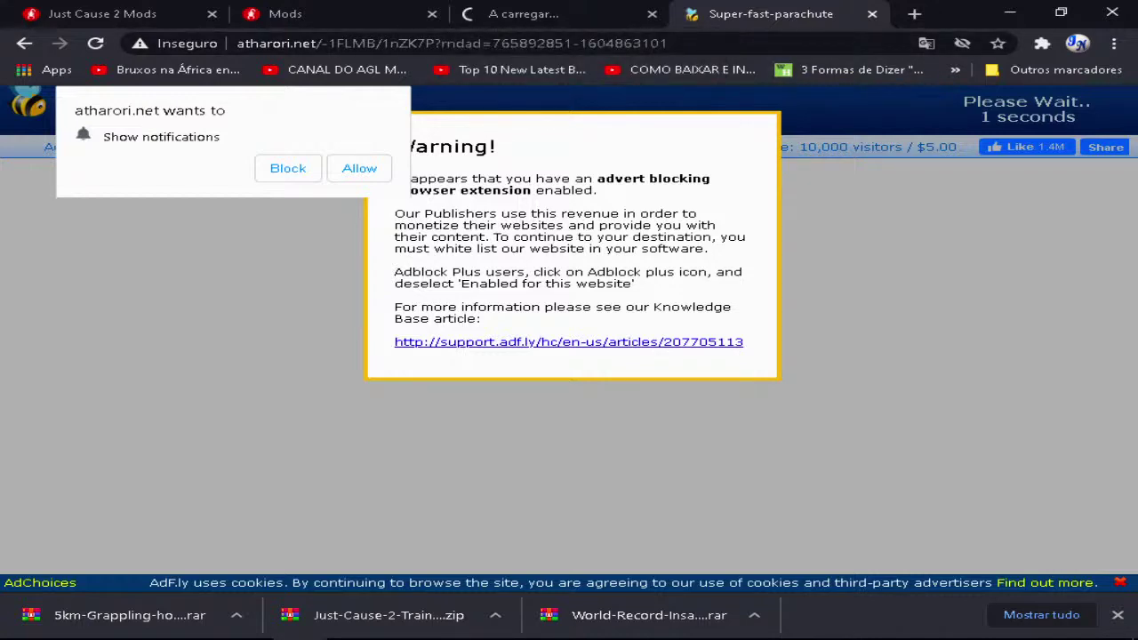
click(872, 14)
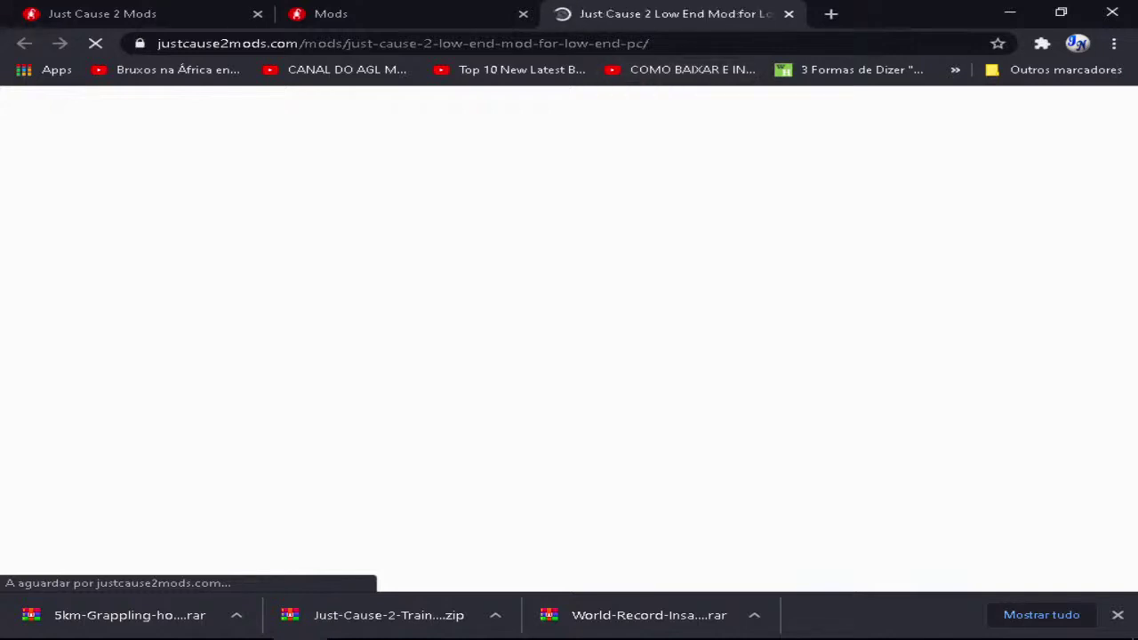
scroll(569, 373, down, 3)
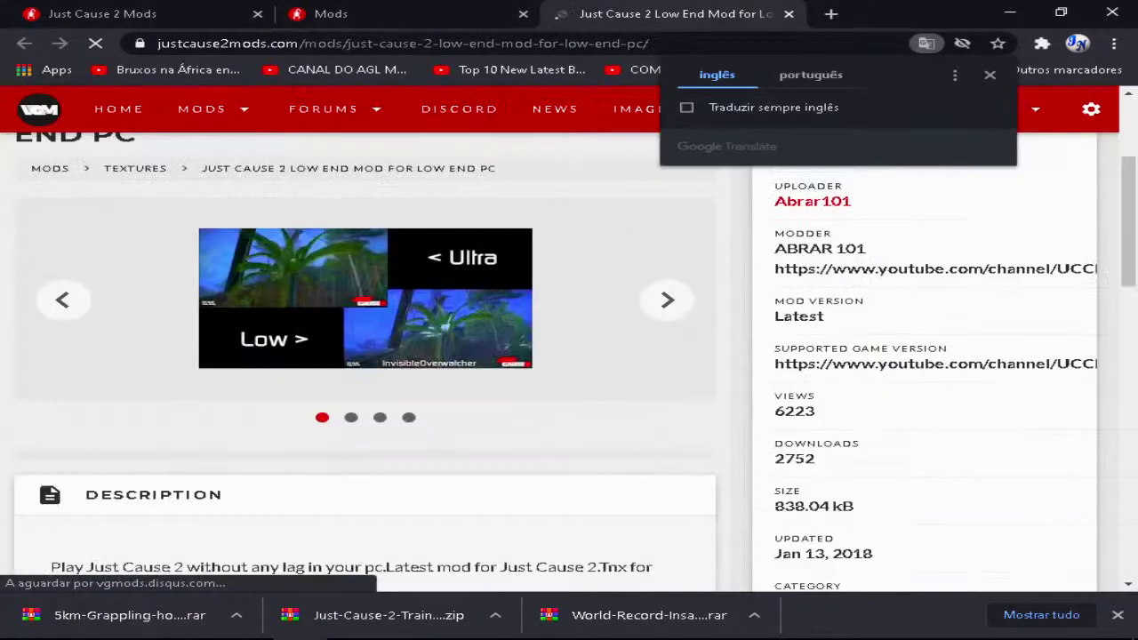
scroll(569, 373, up, 3)
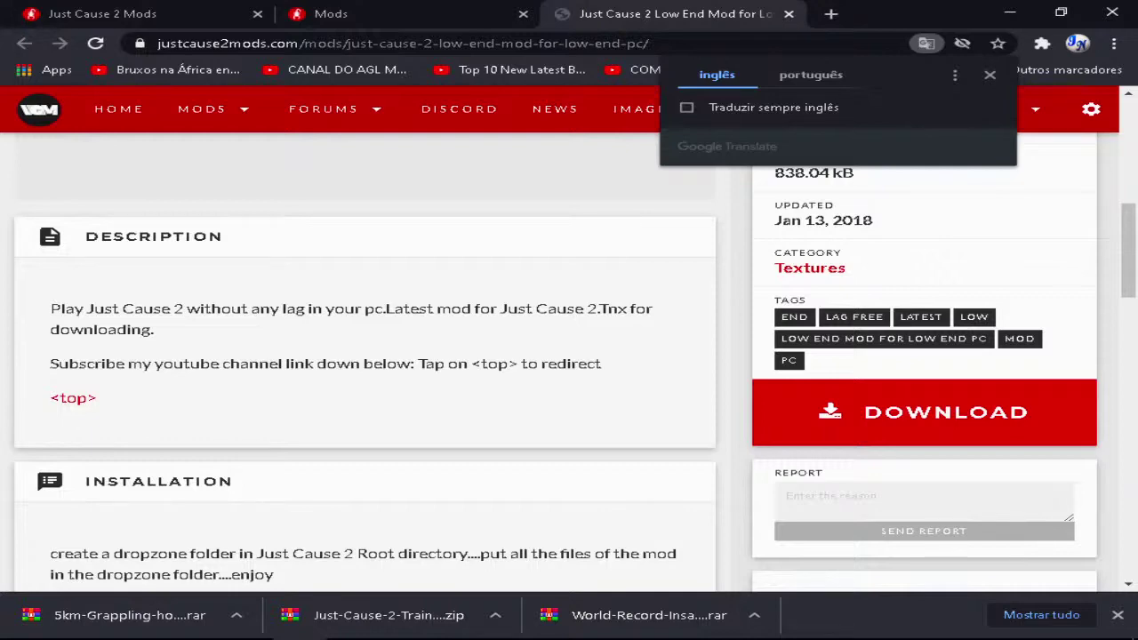
scroll(569, 356, down, 3)
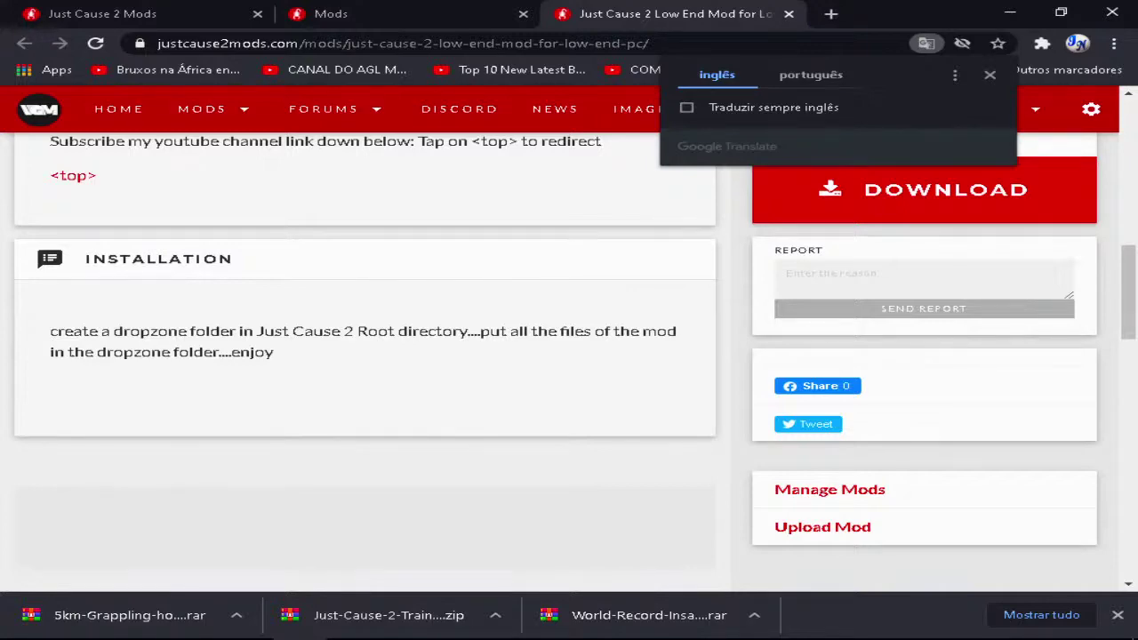
key(Escape)
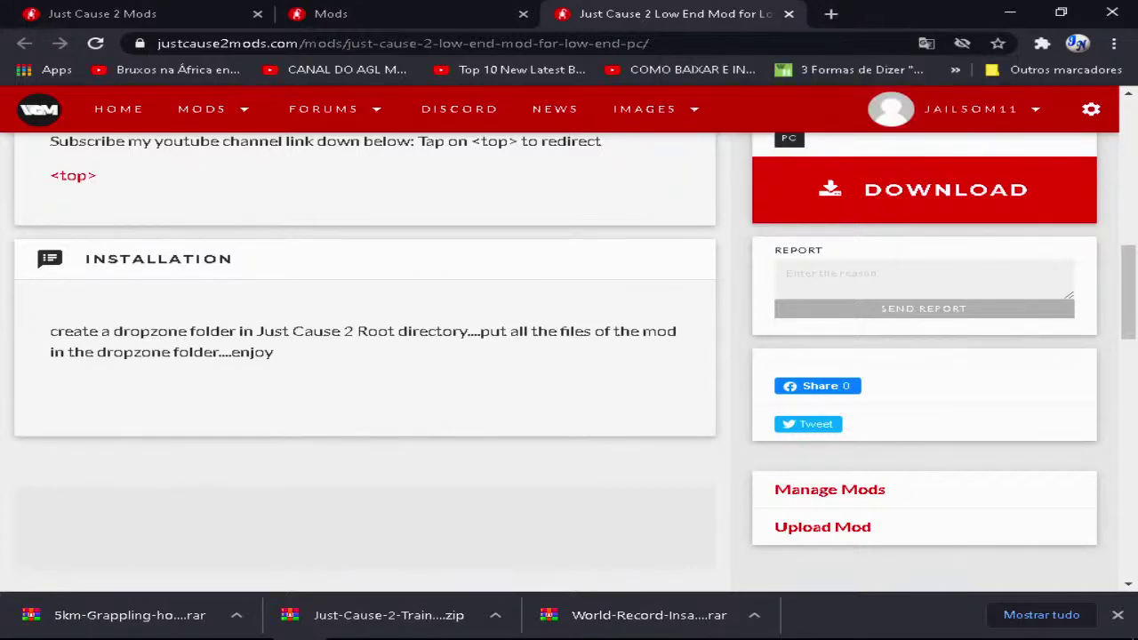
Step: Examine the remaining mods on page 4 of the latest mods list, down to The black hero compilation and Clones Mod
click(418, 15)
scroll(525, 275, down, 2)
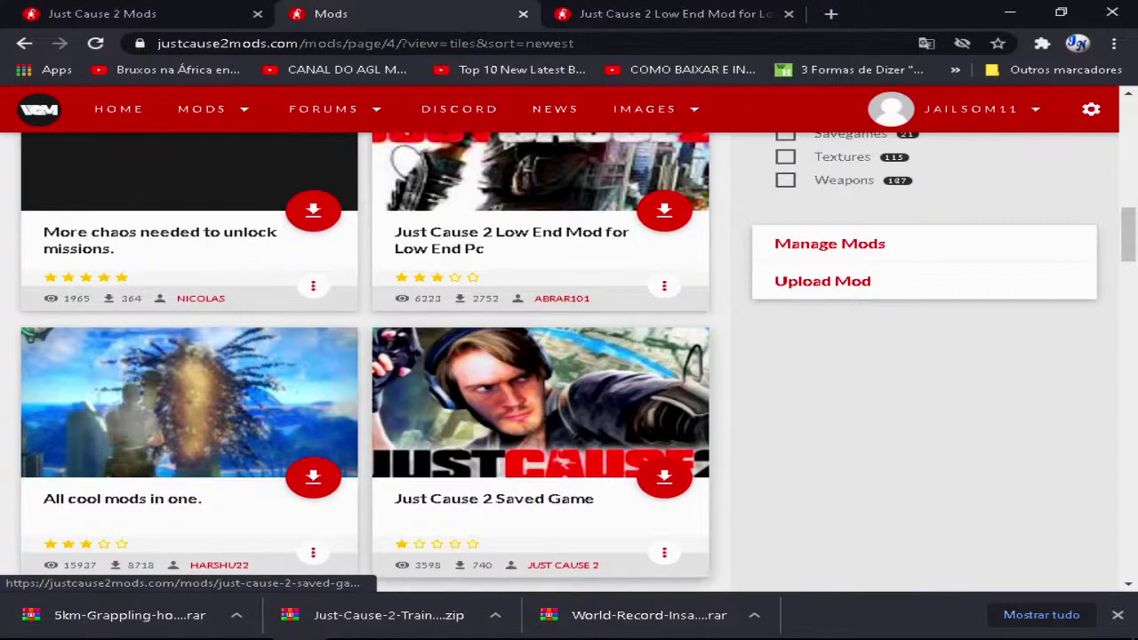
scroll(533, 400, down, 6)
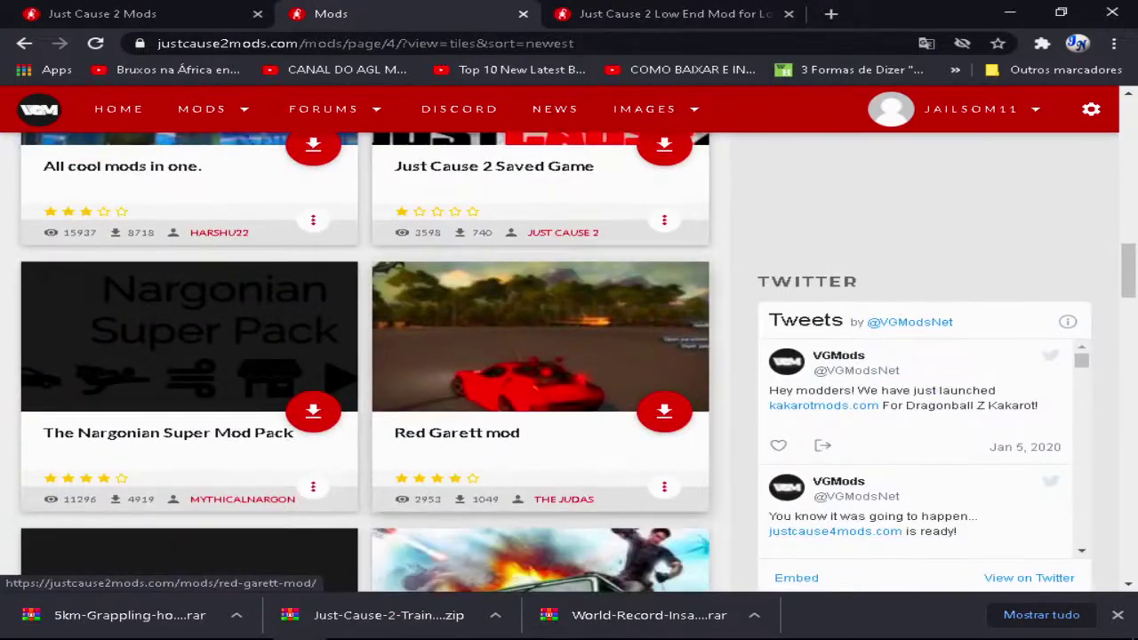
scroll(541, 383, down, 2)
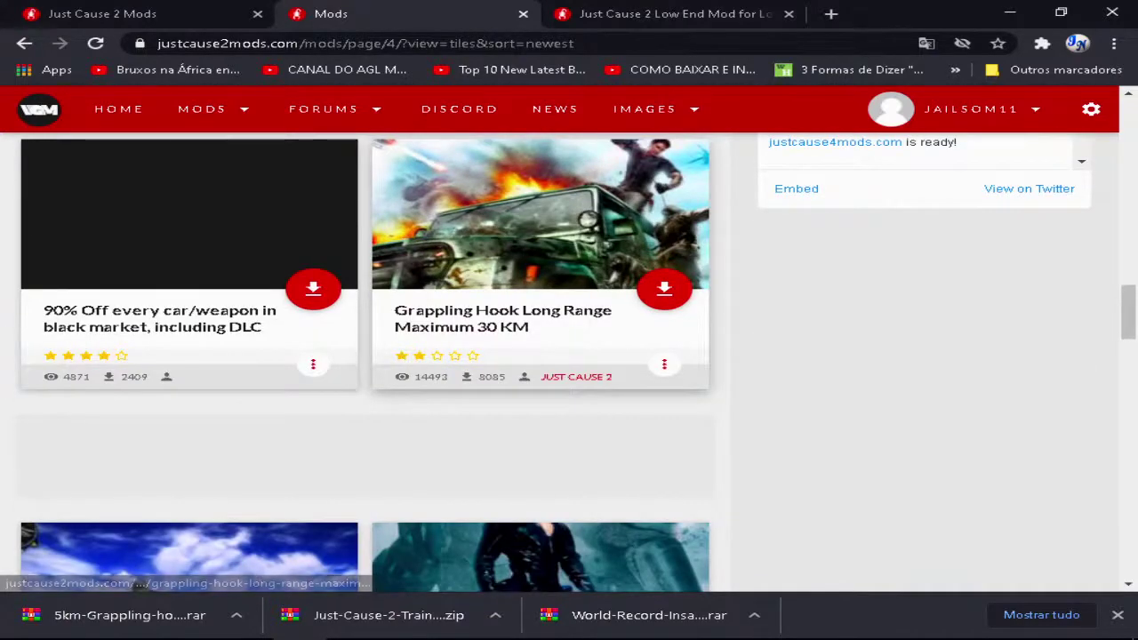
scroll(541, 382, down, 2)
scroll(540, 382, down, 1)
scroll(540, 382, up, 3)
scroll(541, 383, down, 4)
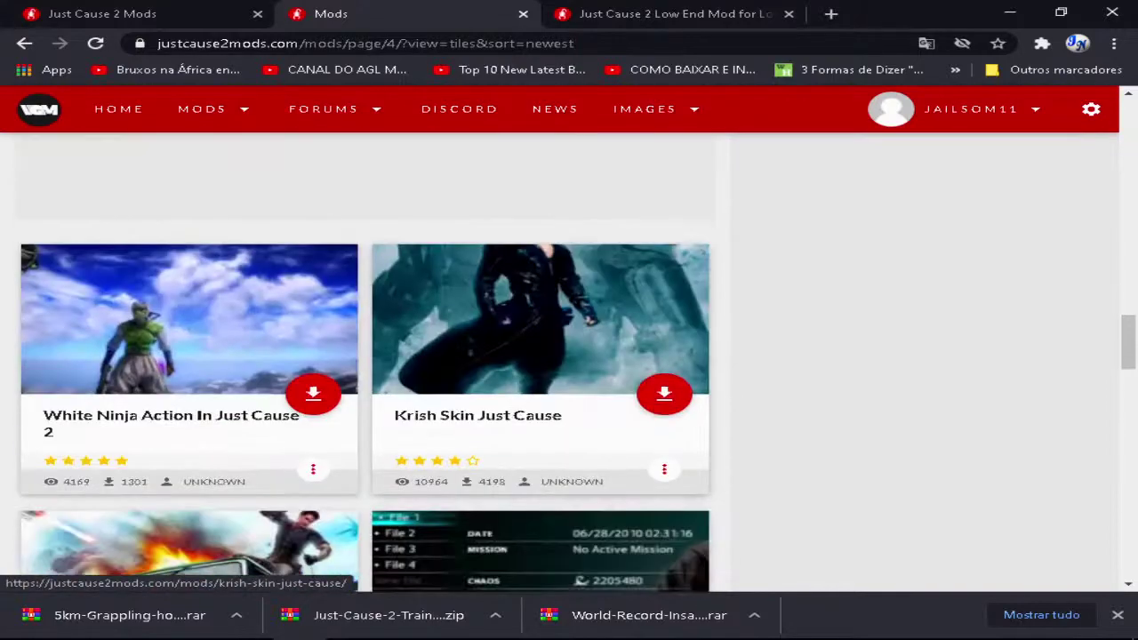
scroll(541, 383, down, 3)
scroll(178, 236, down, 6)
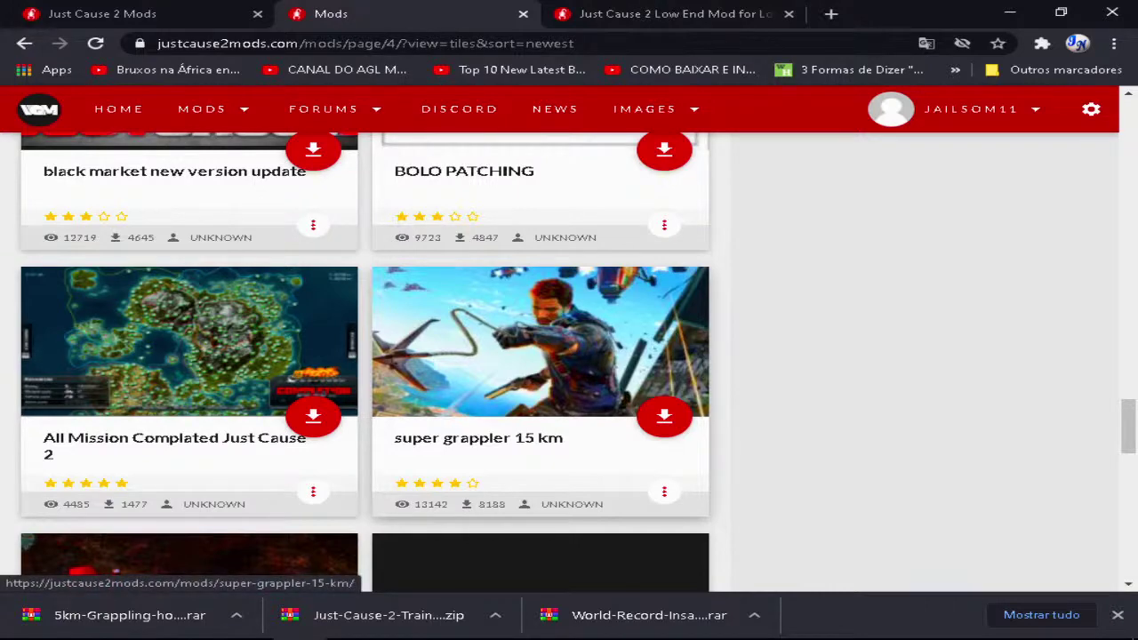
scroll(541, 382, down, 3)
scroll(540, 383, down, 2)
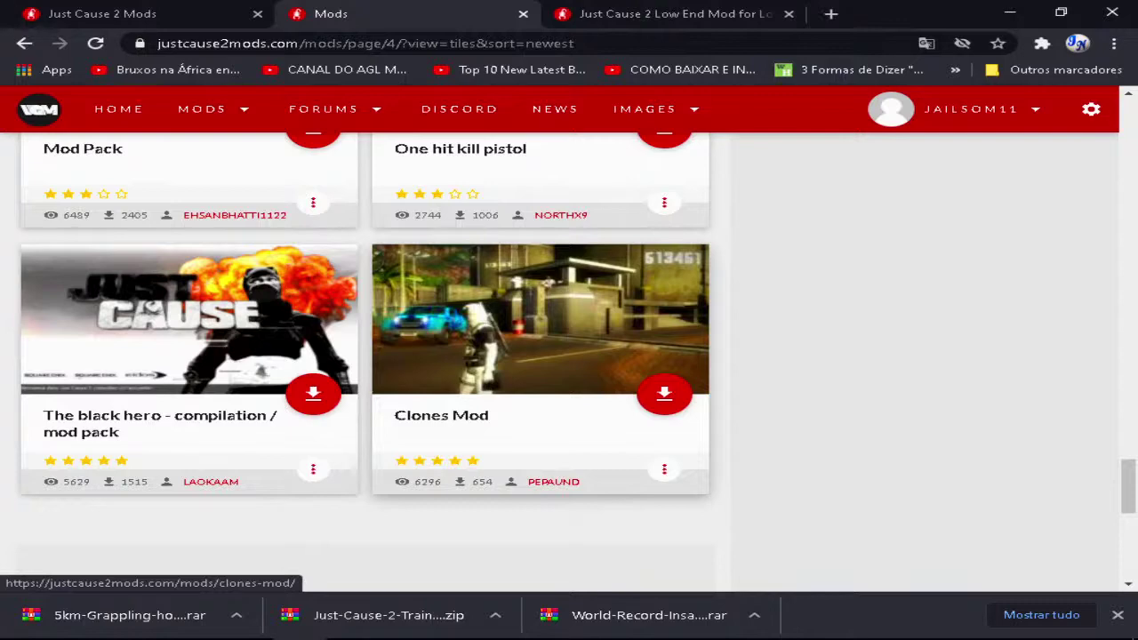
scroll(541, 382, down, 3)
scroll(541, 382, up, 8)
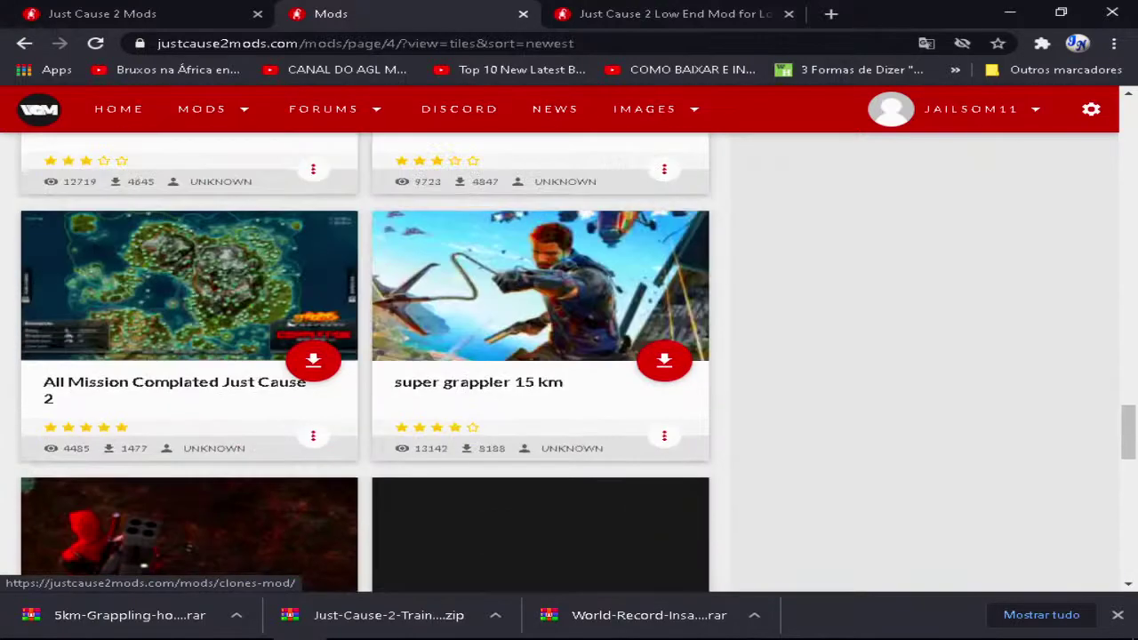
scroll(189, 355, down, 6)
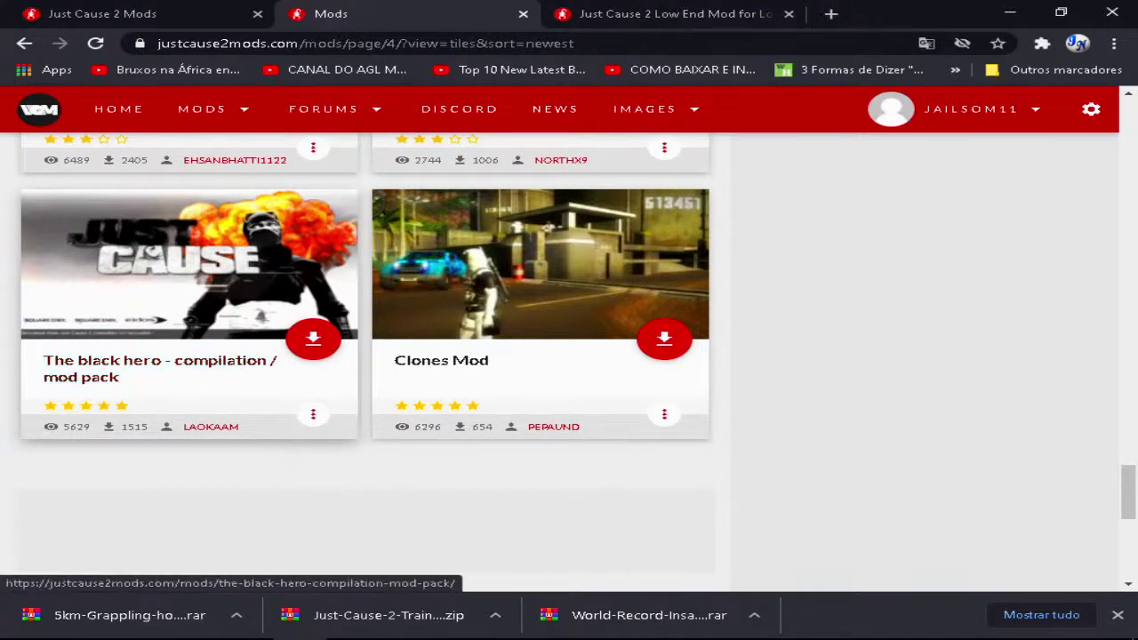
Step: Open The black hero - compilation / mod pack in a new tab and return to the mods list while it loads
middle_click(160, 361)
click(756, 14)
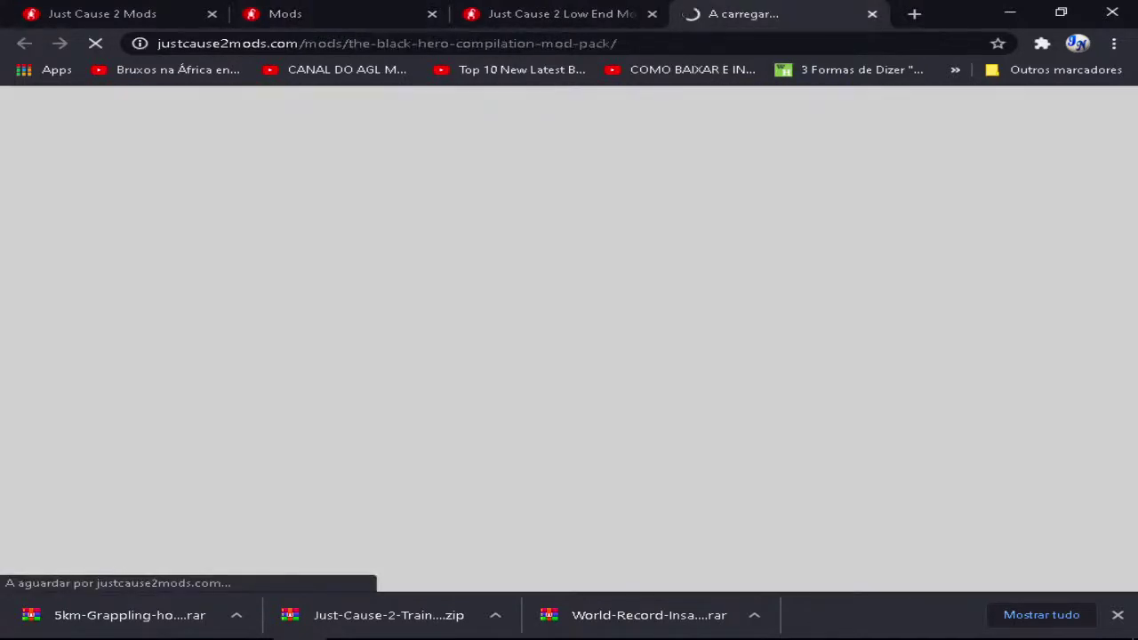
click(543, 14)
click(293, 14)
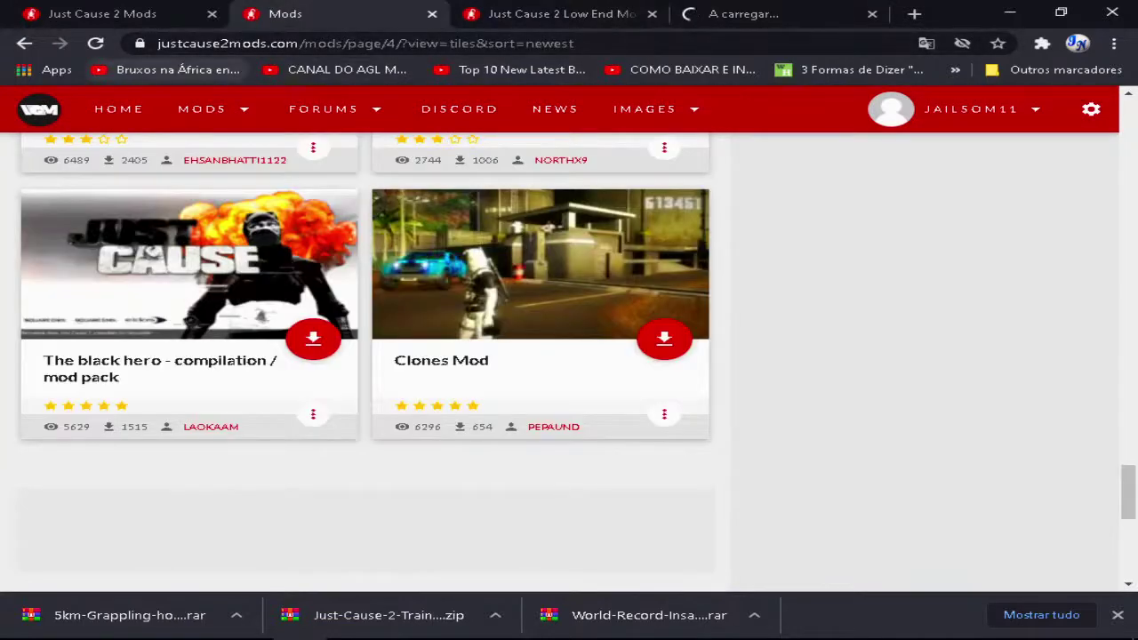
Step: Open the full mods list from the Just Cause 2 Mods home page and switch to the loading black hero mod pack page
click(116, 14)
scroll(236, 202, down, 3)
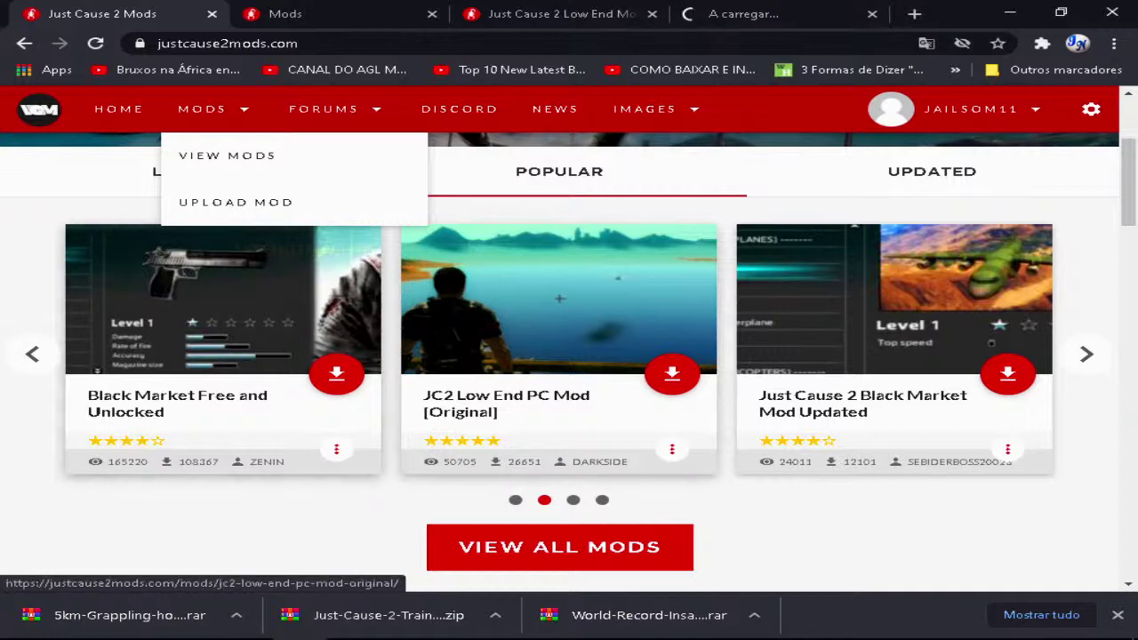
scroll(569, 427, down, 2)
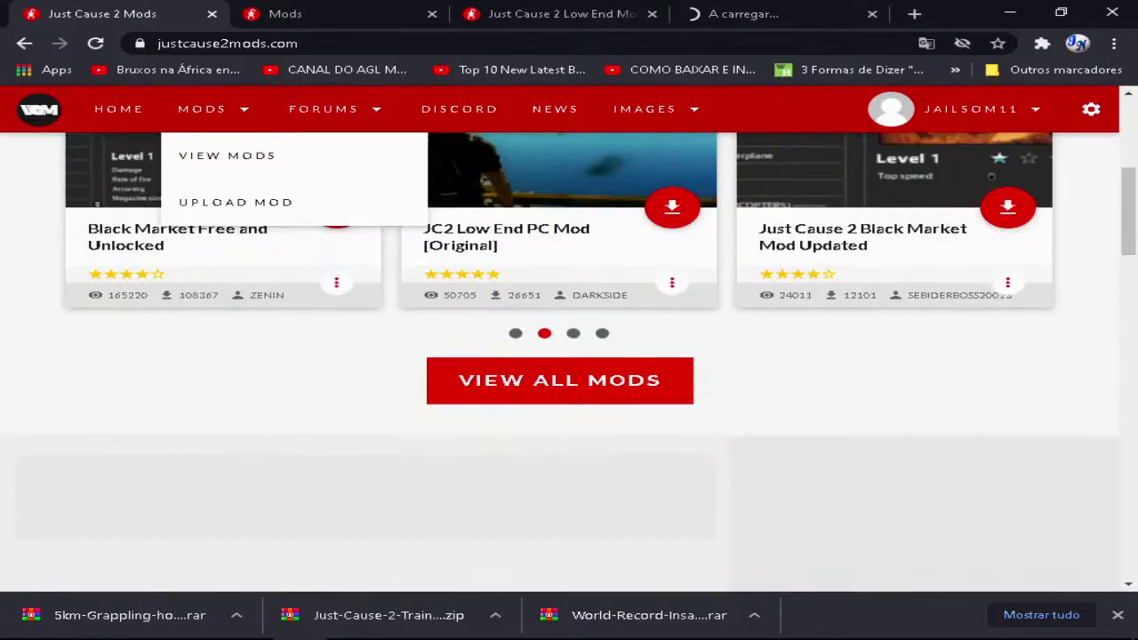
click(561, 381)
click(765, 14)
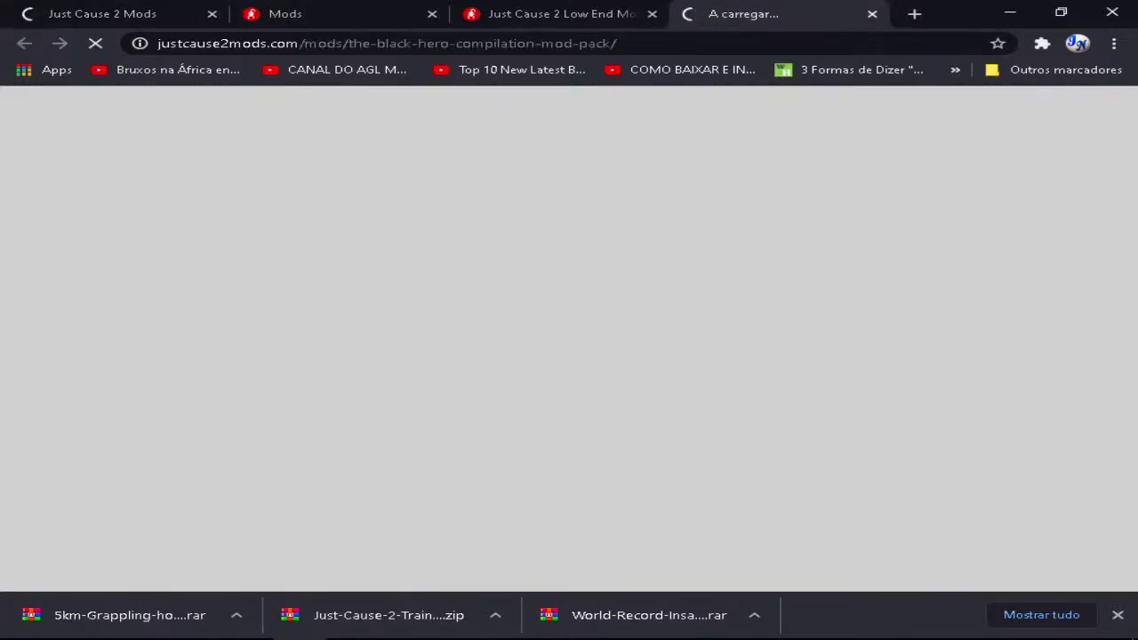
Step: Return to the mods list, open page 3 of the latest mods and look over the current page while it loads
click(329, 15)
scroll(534, 222, down, 2)
scroll(534, 222, down, 4)
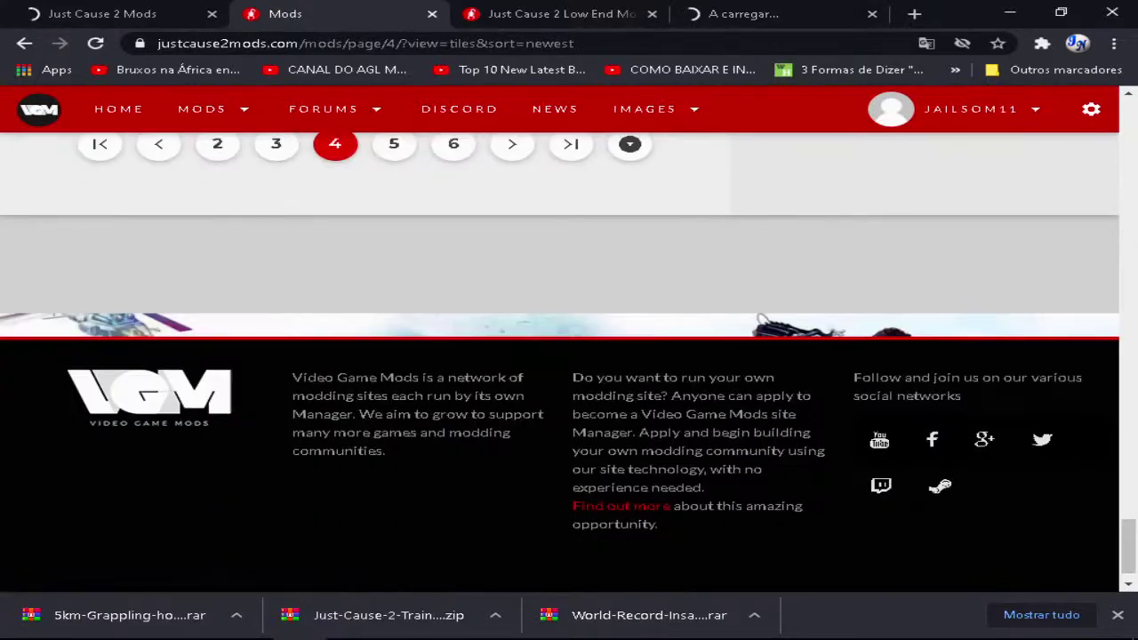
click(276, 144)
scroll(365, 356, up, 15)
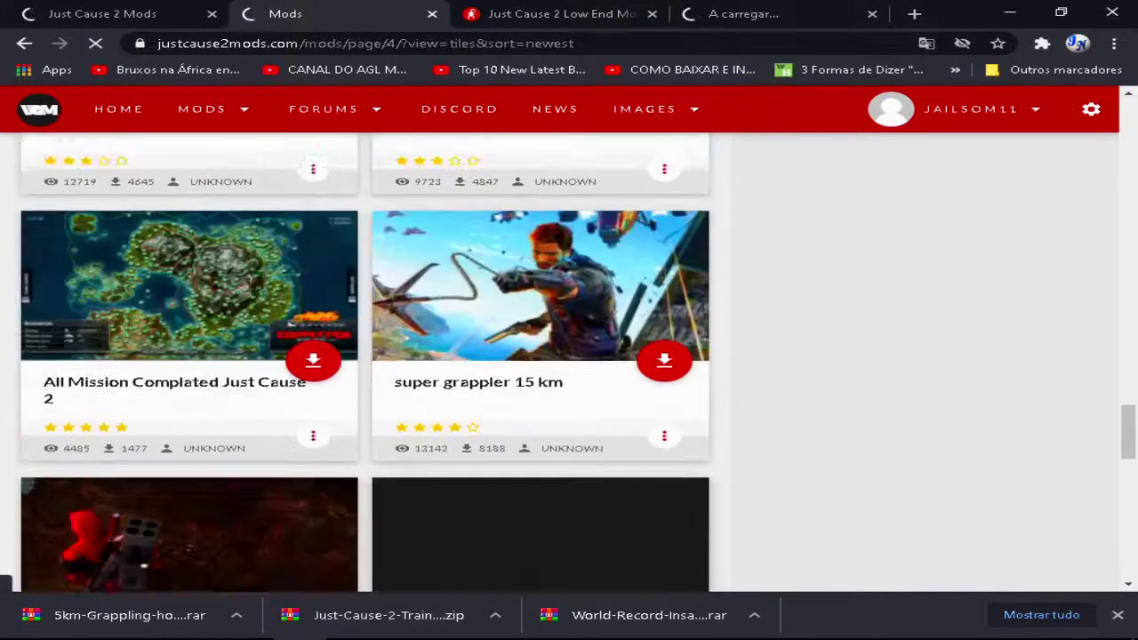
scroll(364, 356, up, 3)
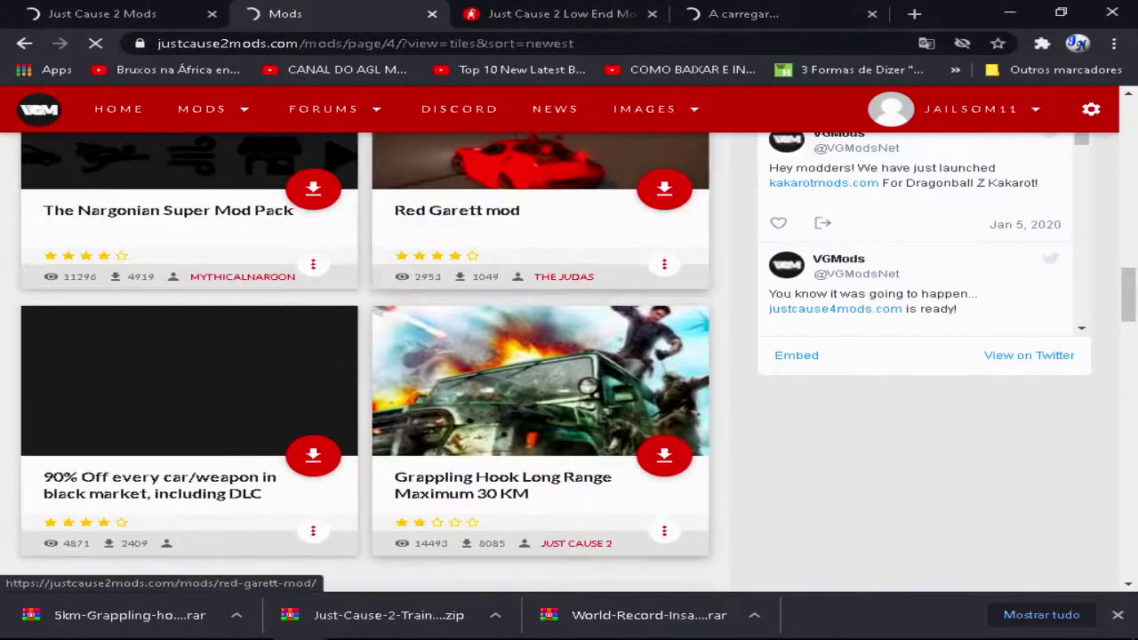
Step: Switch to the Just Cause 2 Low End Mod page, dismiss the downloads bar and review the mod's images and details
key(ctrl+3)
scroll(365, 356, up, 10)
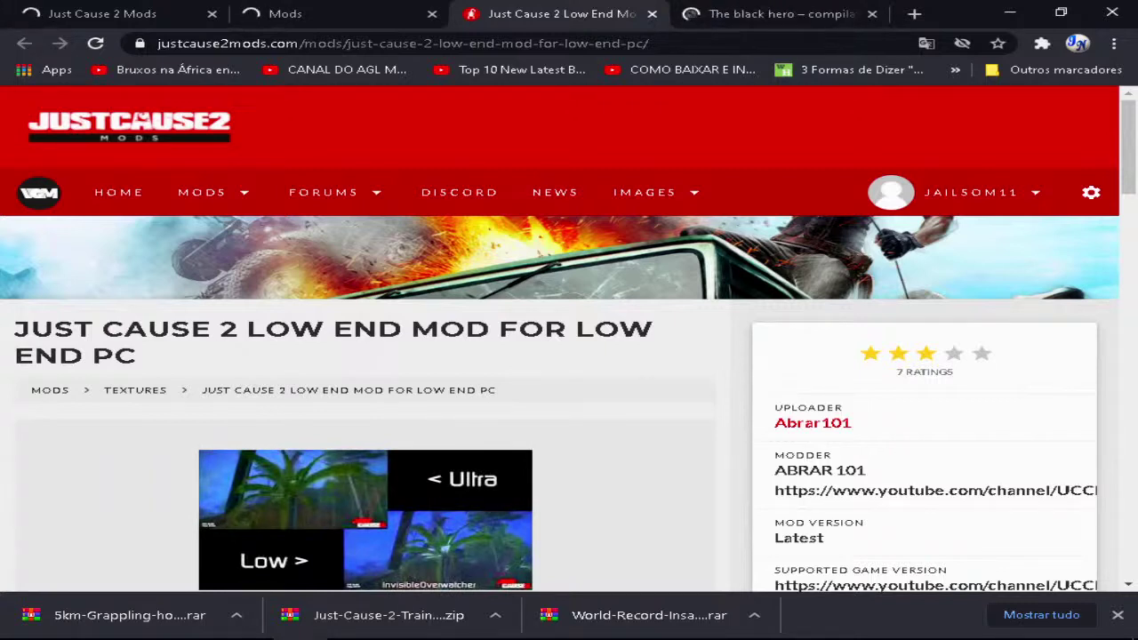
click(1117, 615)
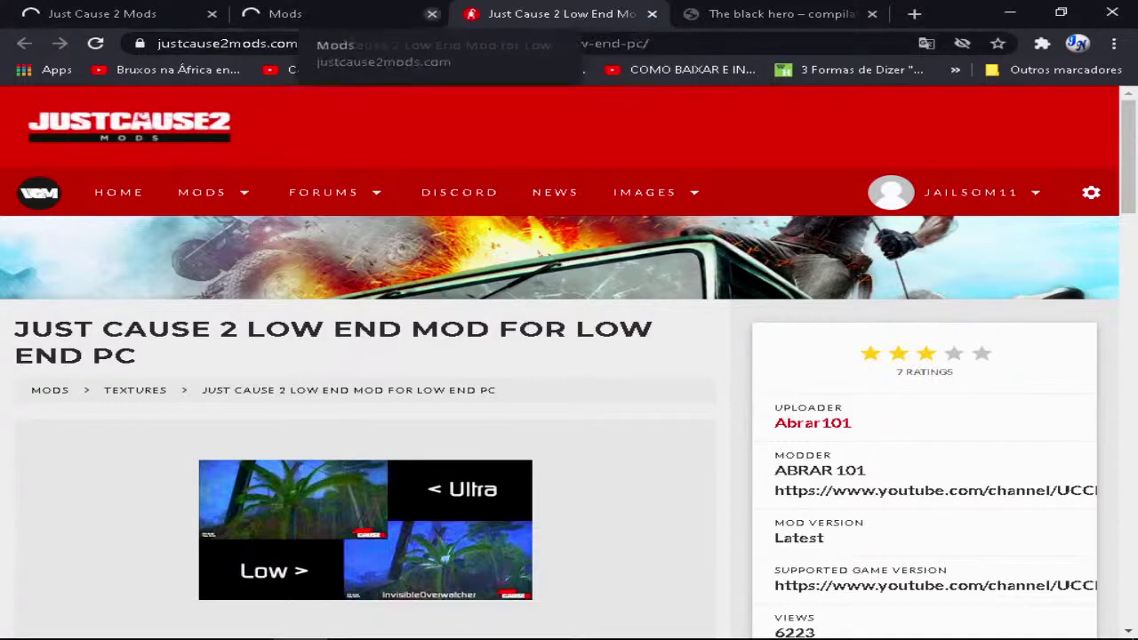
scroll(602, 270, down, 8)
scroll(602, 269, up, 4)
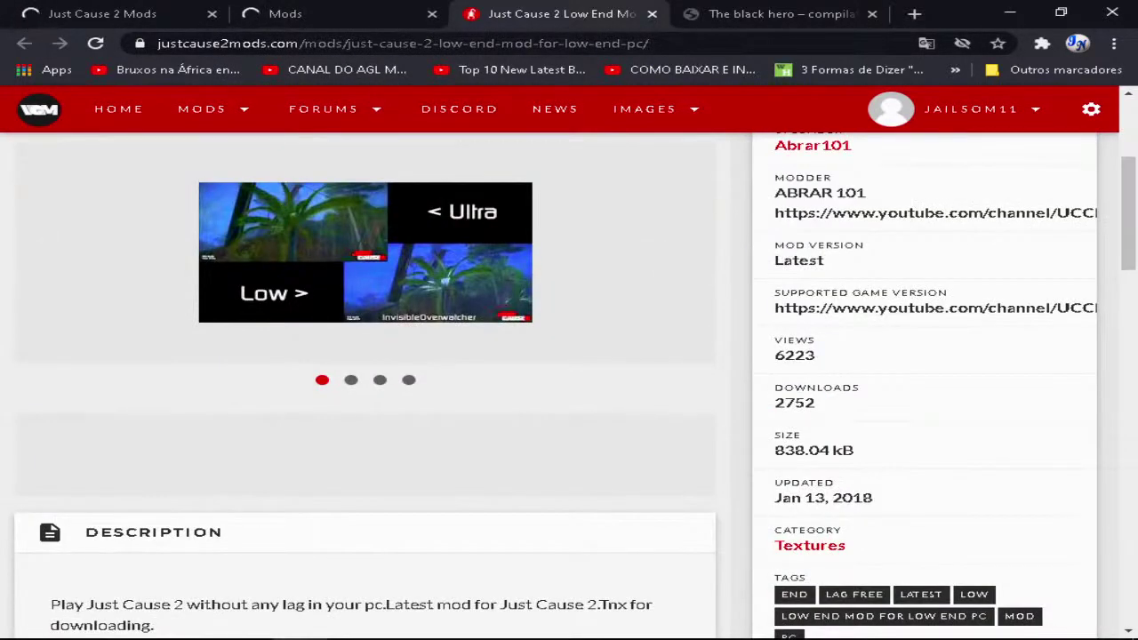
Step: Switch to The black hero - compilation / mod pack page and request its download
key(ctrl+Tab)
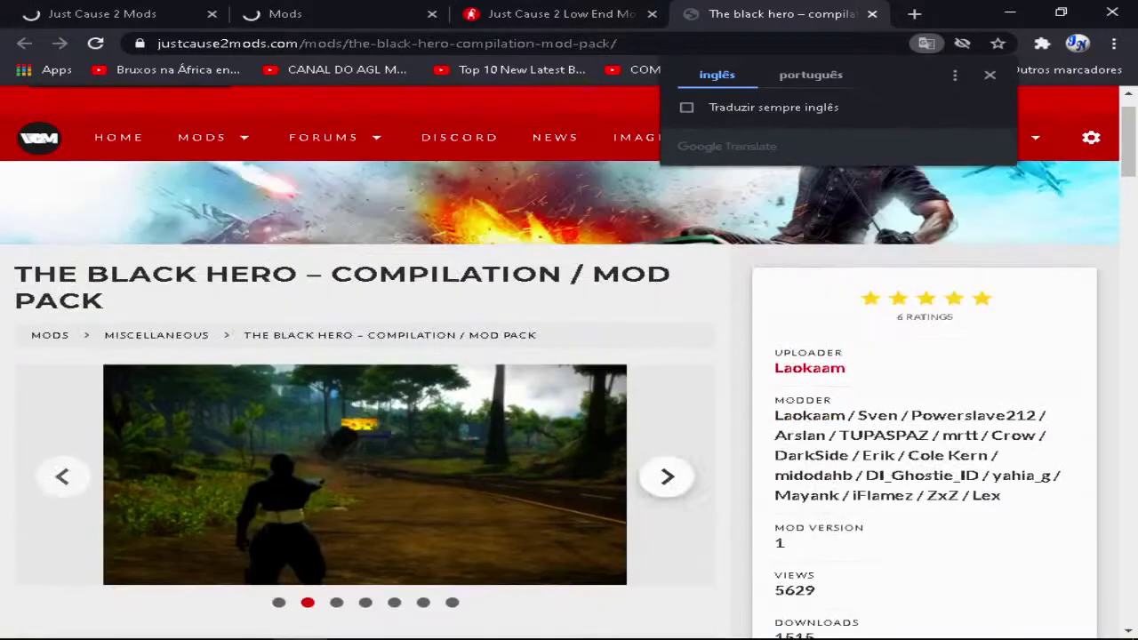
scroll(569, 383, down, 5)
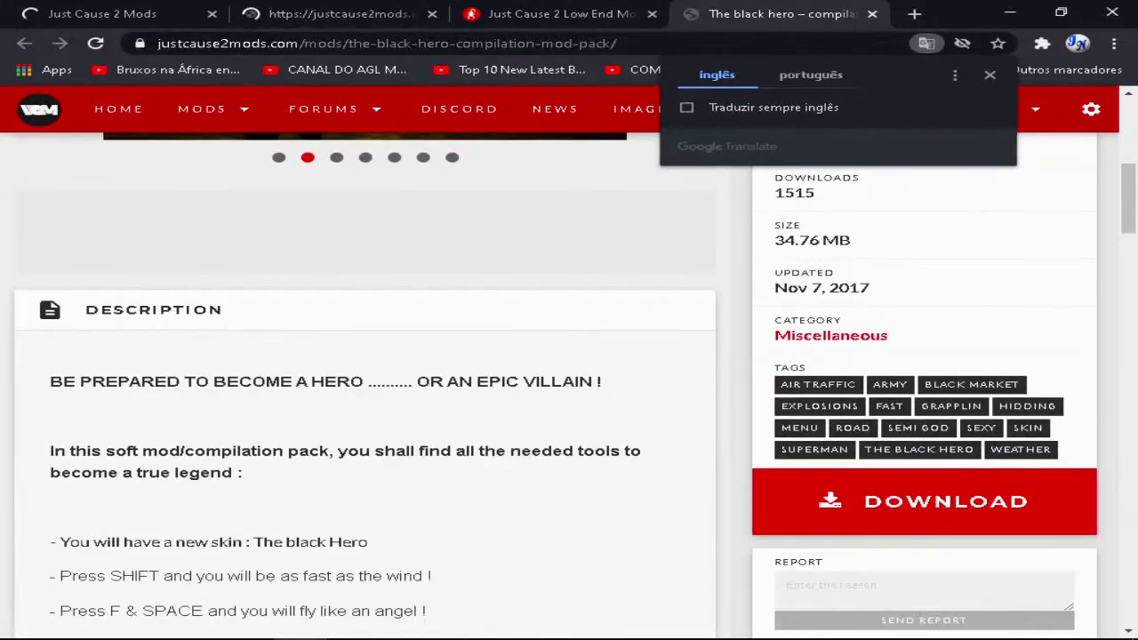
click(925, 502)
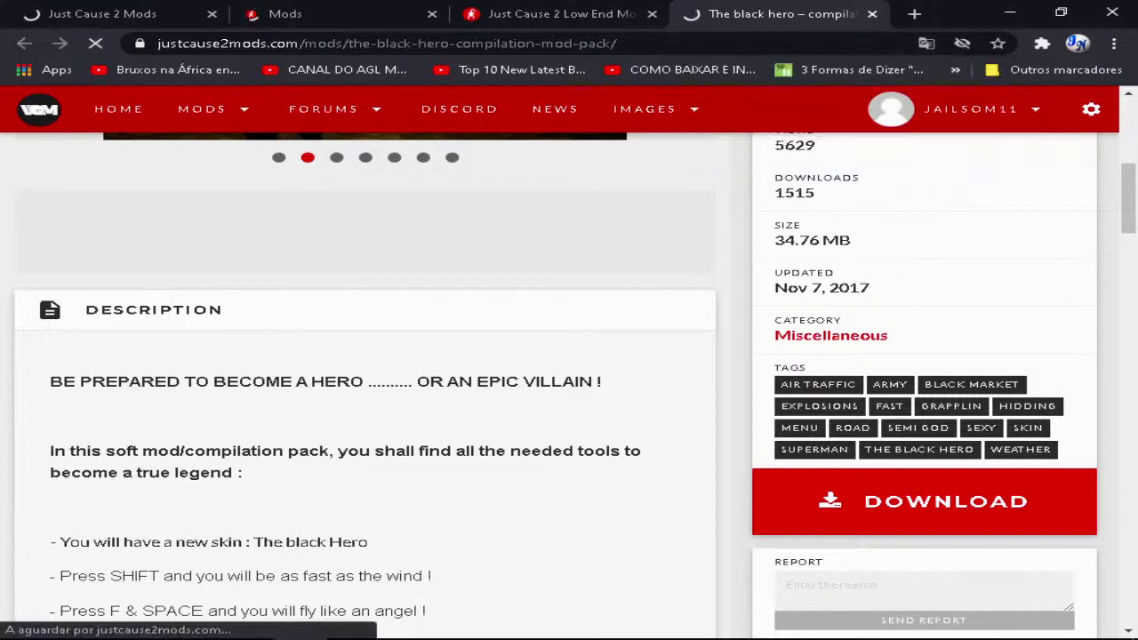
Step: Read the black hero mod pack's feature description and close its page
scroll(569, 382, down, 1)
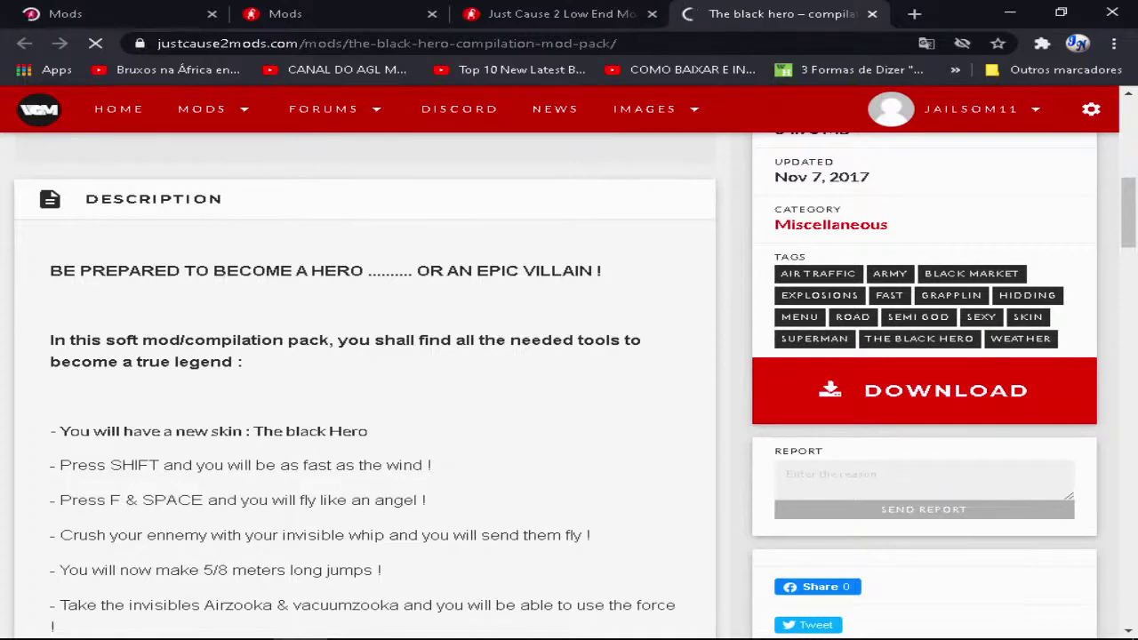
scroll(569, 382, down, 3)
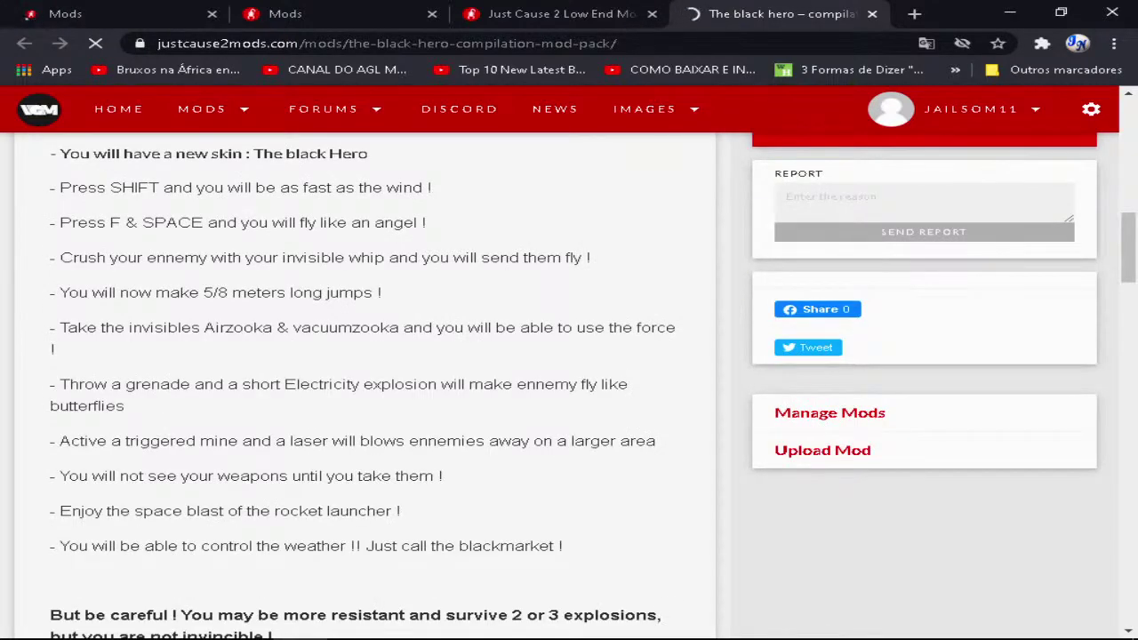
scroll(365, 383, up, 10)
key(ctrl+w)
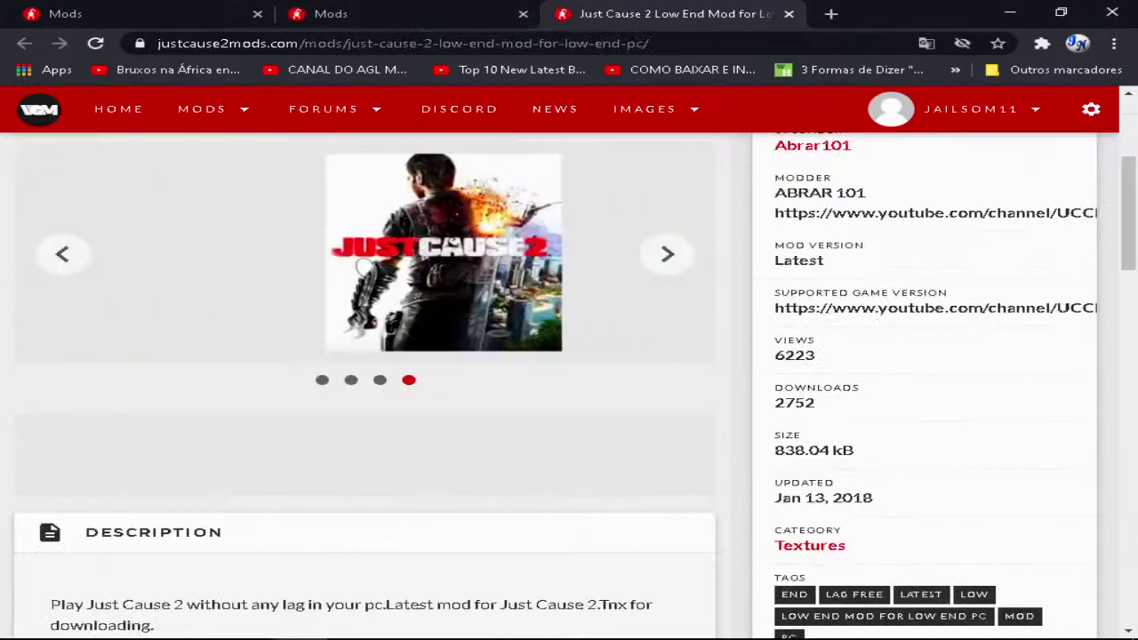
Step: Look over the Low End Mod's description and file details again
scroll(365, 382, down, 5)
scroll(365, 382, up, 3)
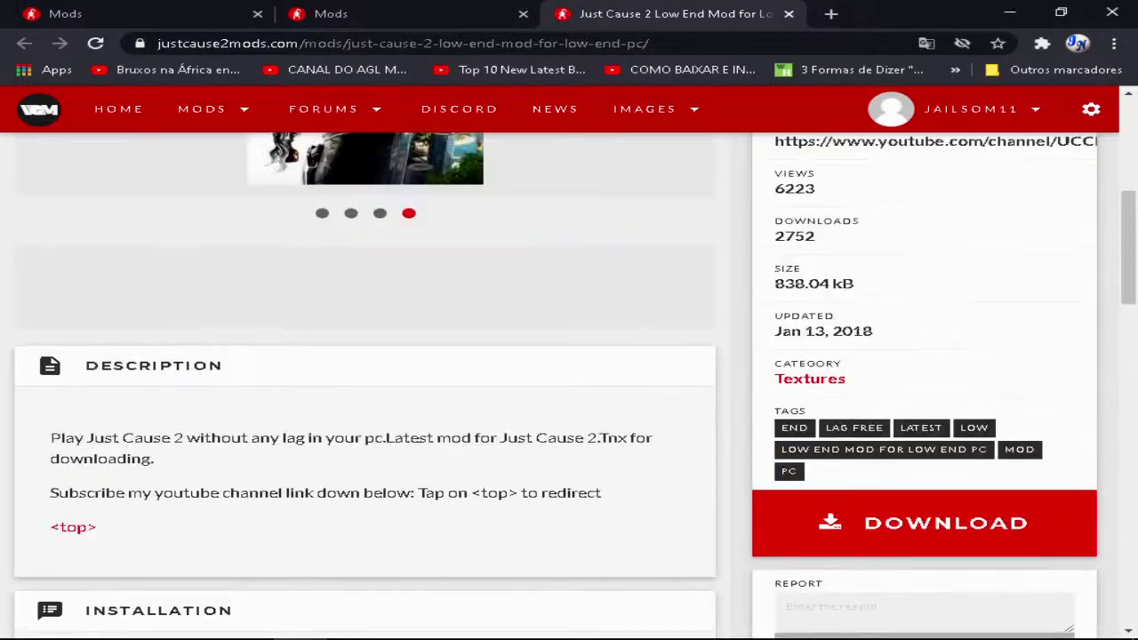
scroll(365, 383, up, 5)
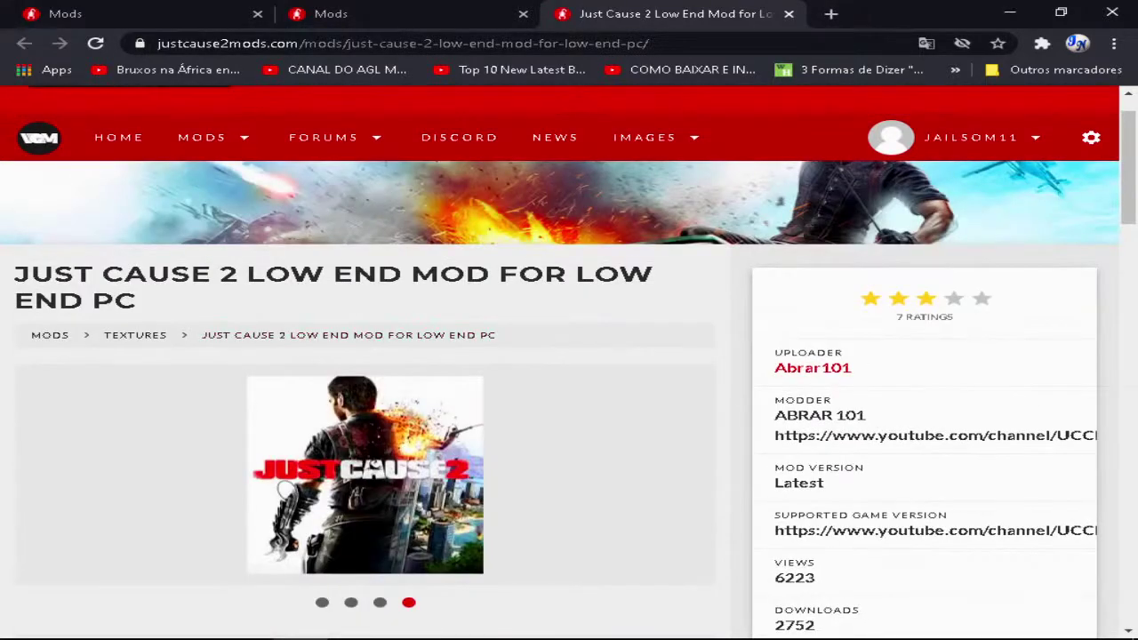
Step: Go back to page 3 of the latest mods list, look over its mods and categories, and filter the list by Weapons
key(ctrl+shift+Tab)
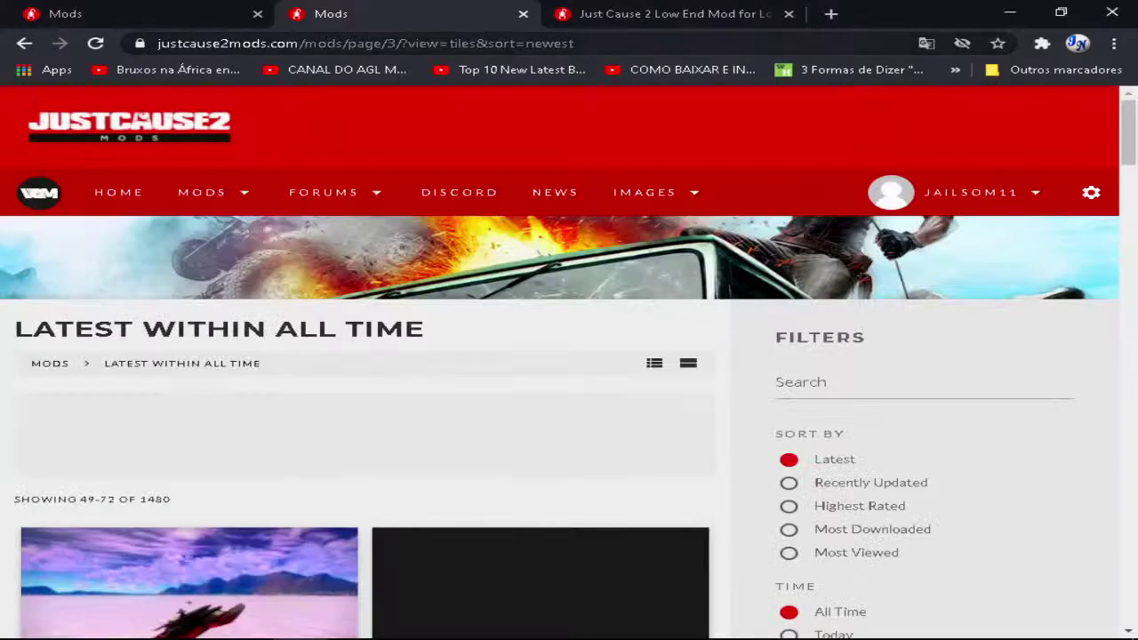
scroll(364, 382, down, 3)
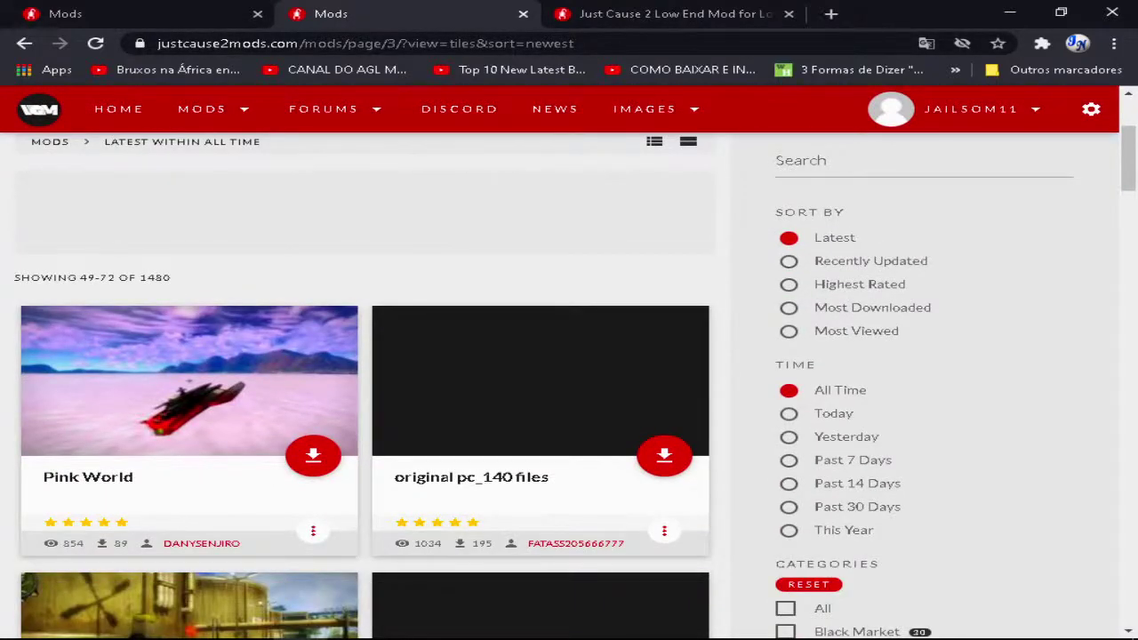
scroll(365, 383, down, 3)
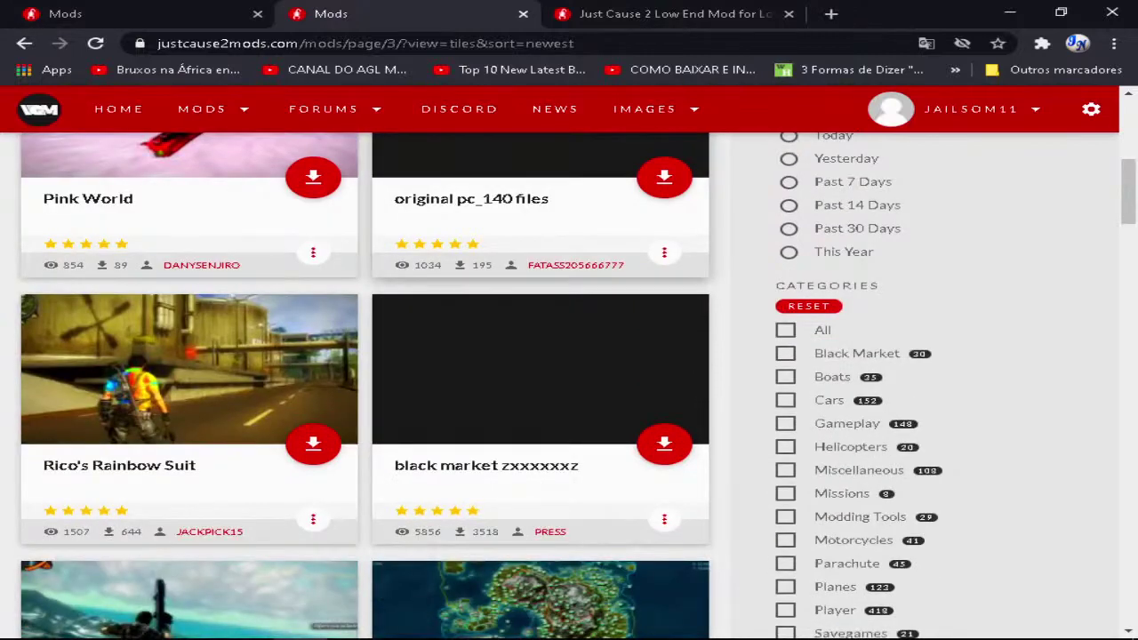
scroll(534, 338, down, 2)
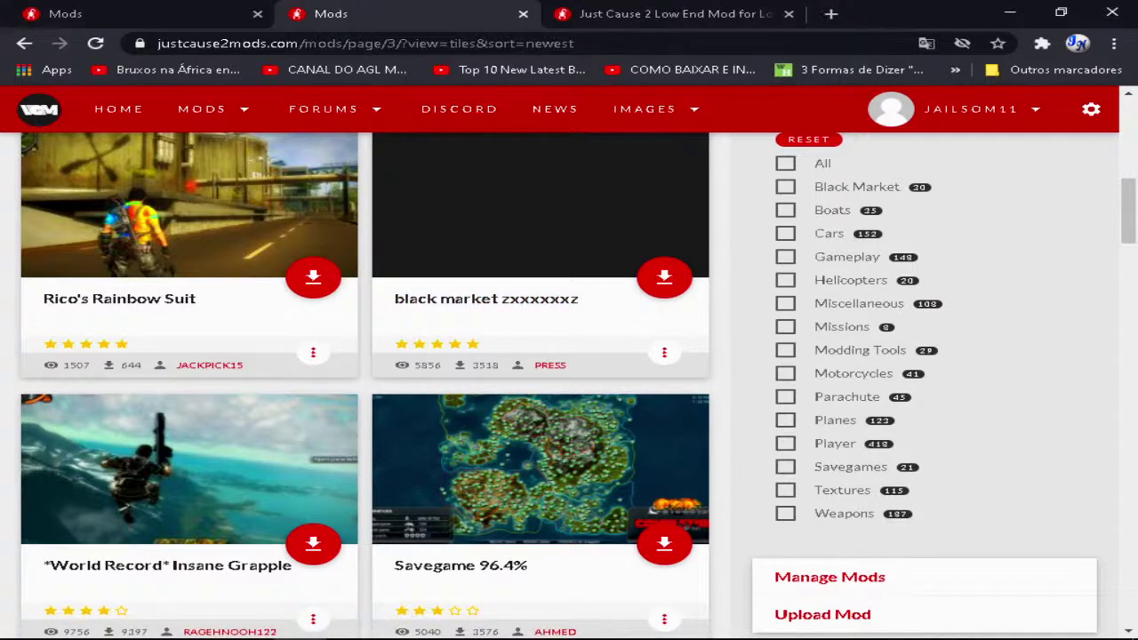
scroll(534, 382, up, 1)
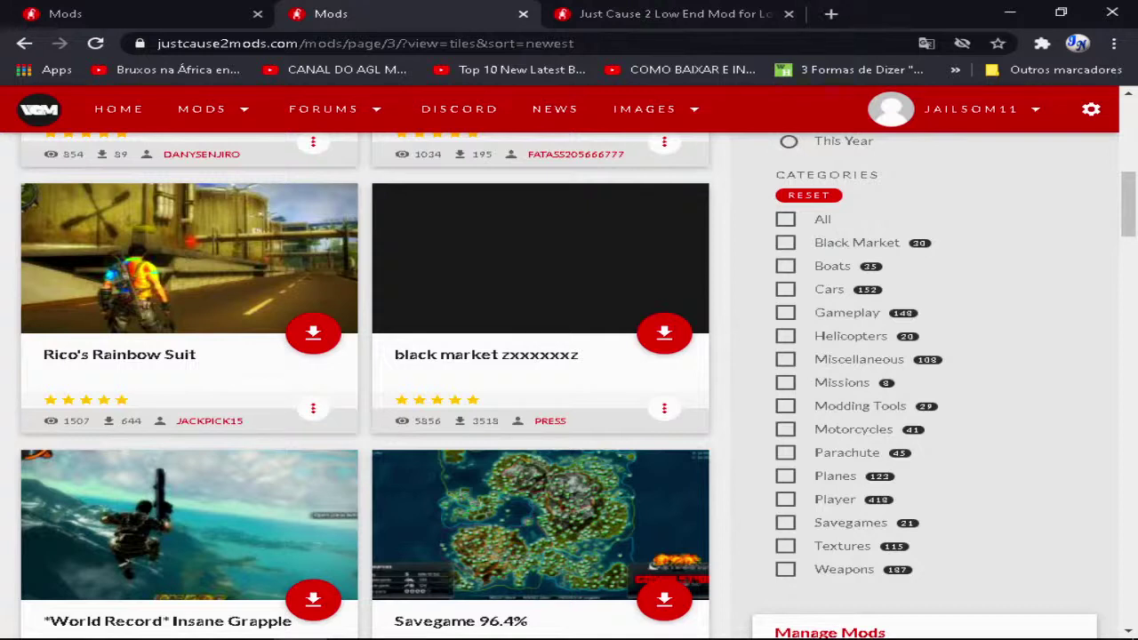
scroll(570, 386, up, 1)
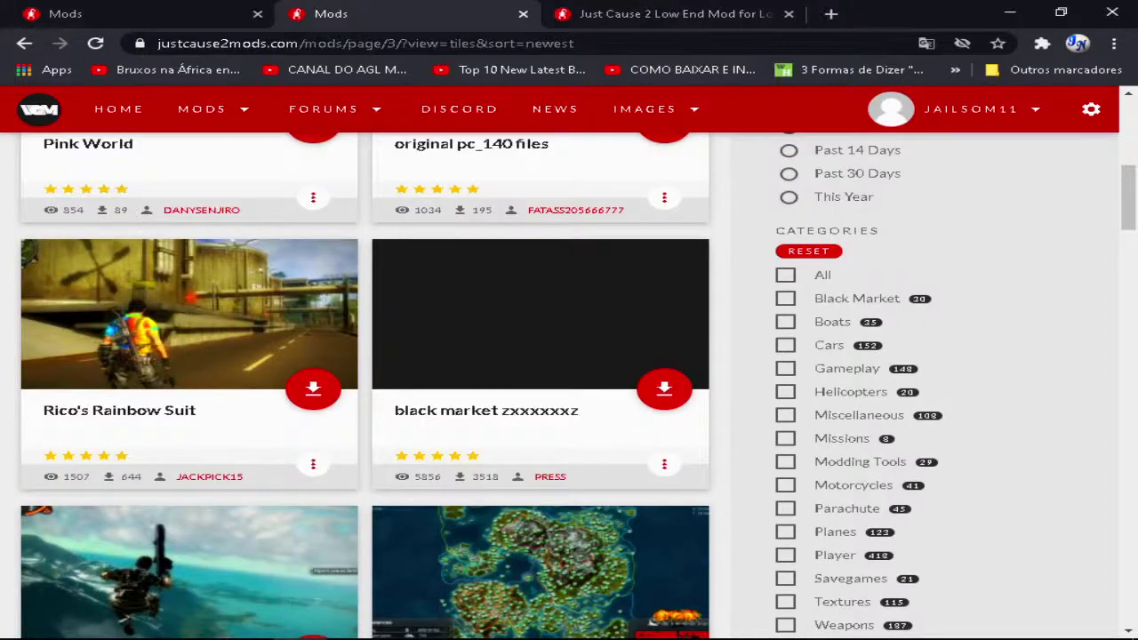
scroll(569, 386, down, 1)
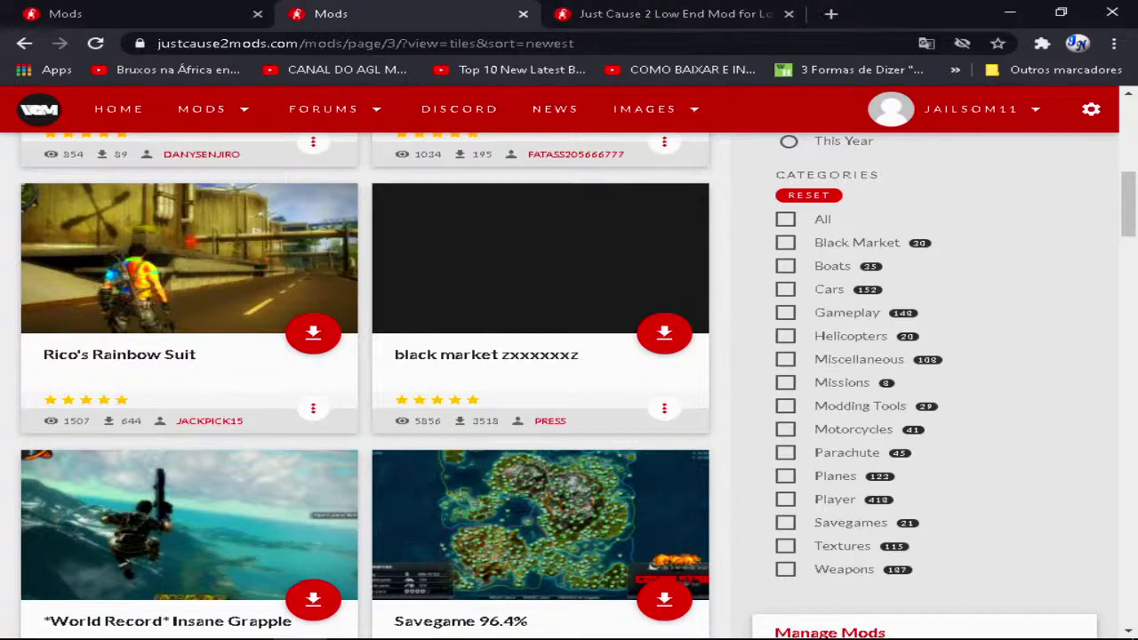
scroll(569, 383, down, 2)
click(787, 403)
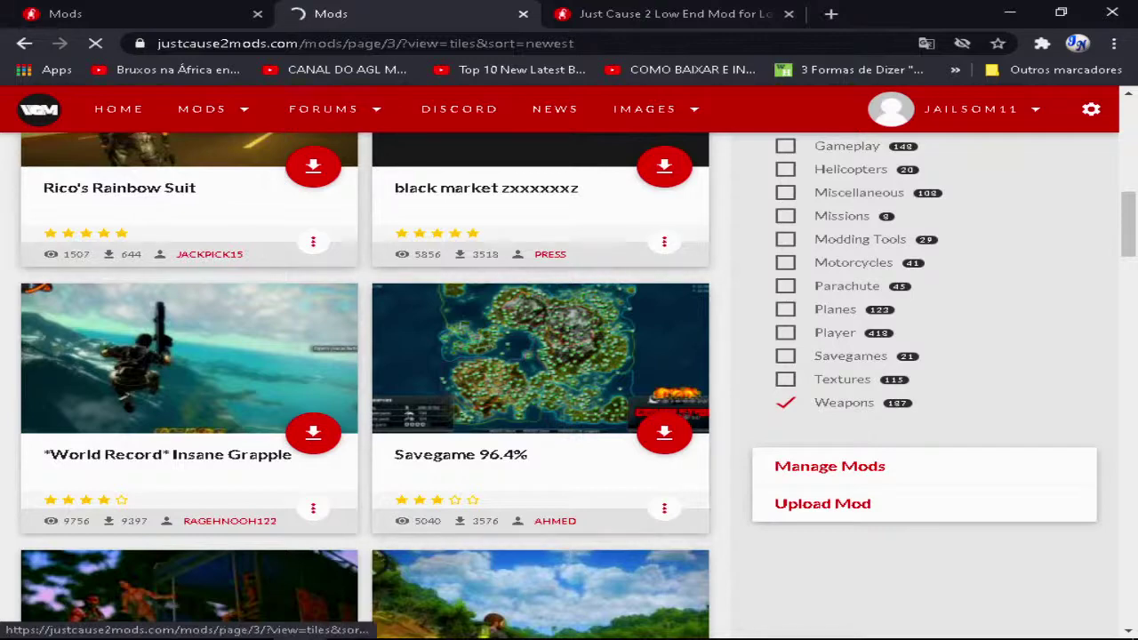
Step: Filter the other open mods list by the Player category and browse its current mods while it loads
click(142, 15)
scroll(189, 374, down, 5)
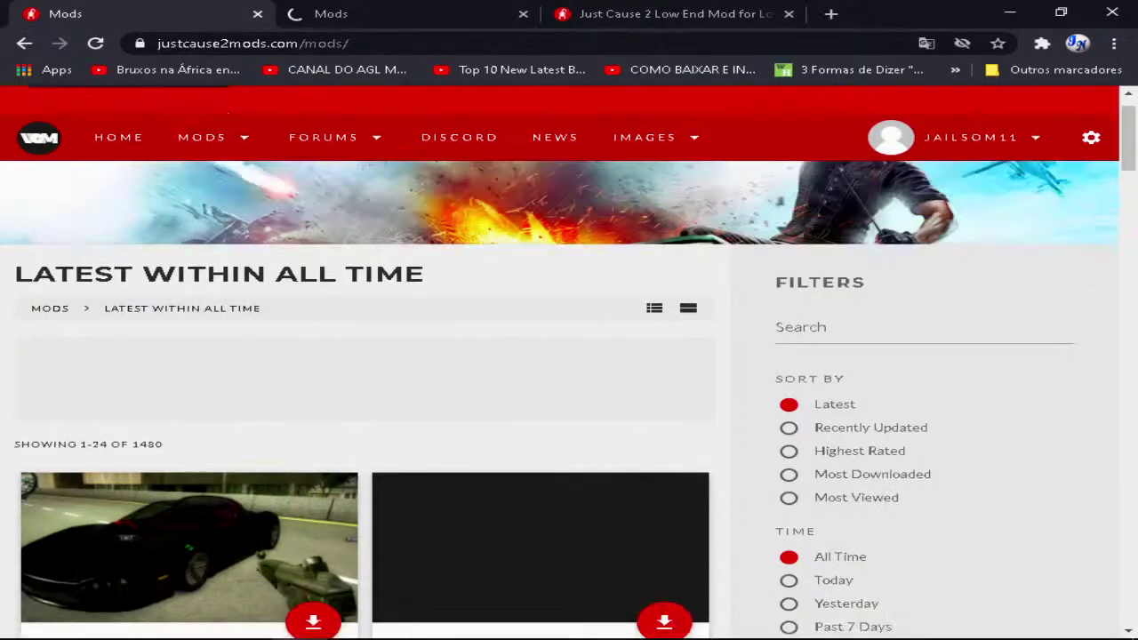
scroll(534, 400, down, 4)
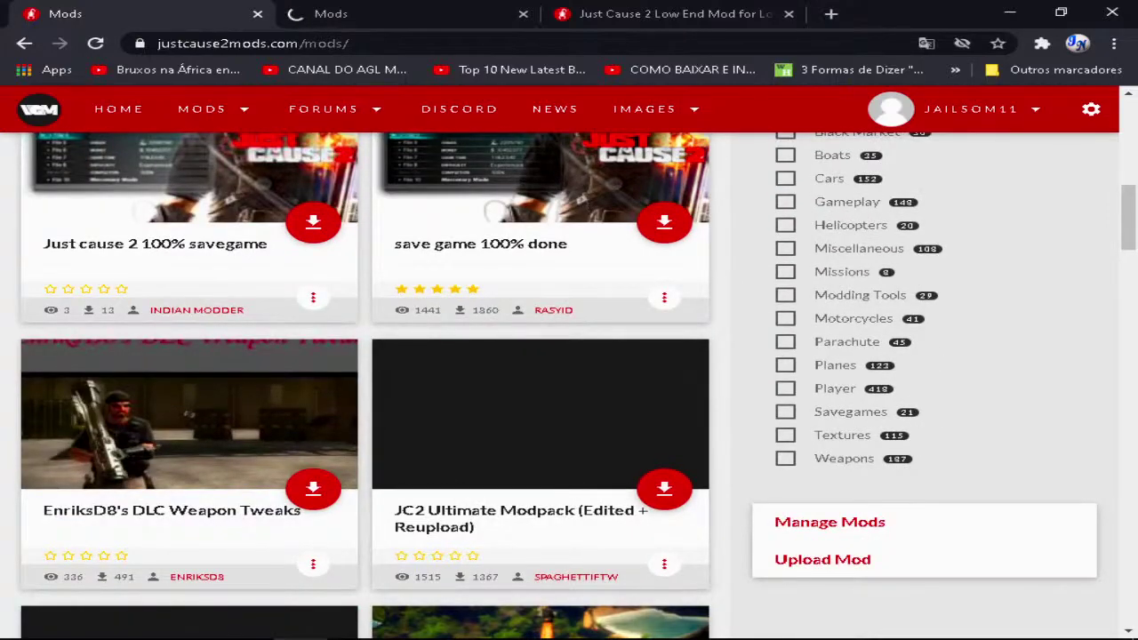
click(786, 389)
scroll(785, 388, down, 3)
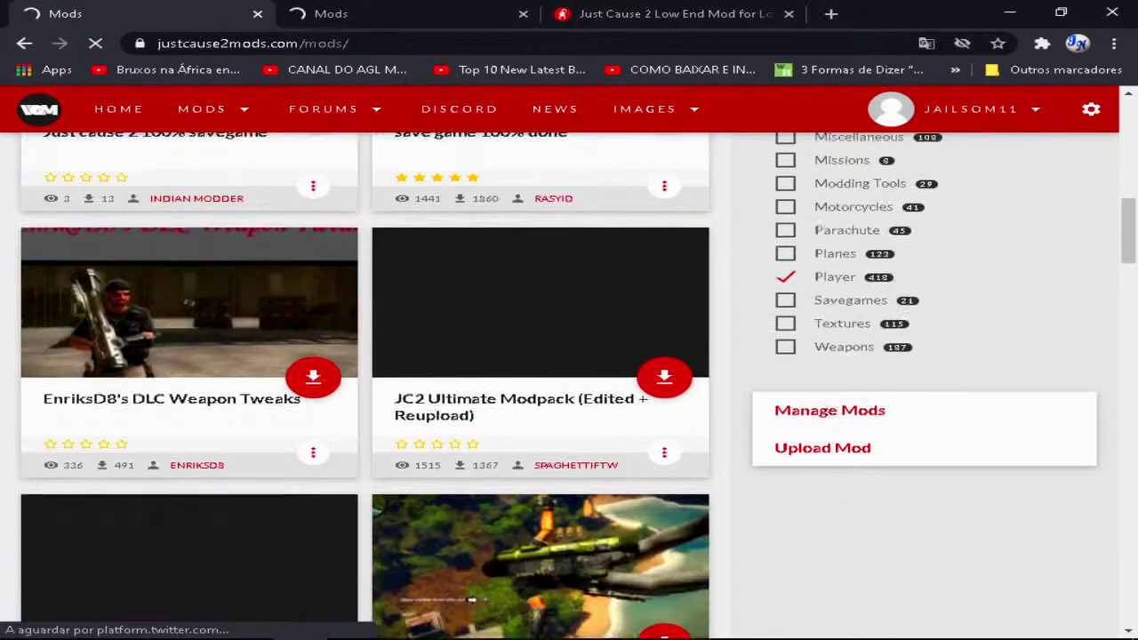
scroll(569, 356, down, 2)
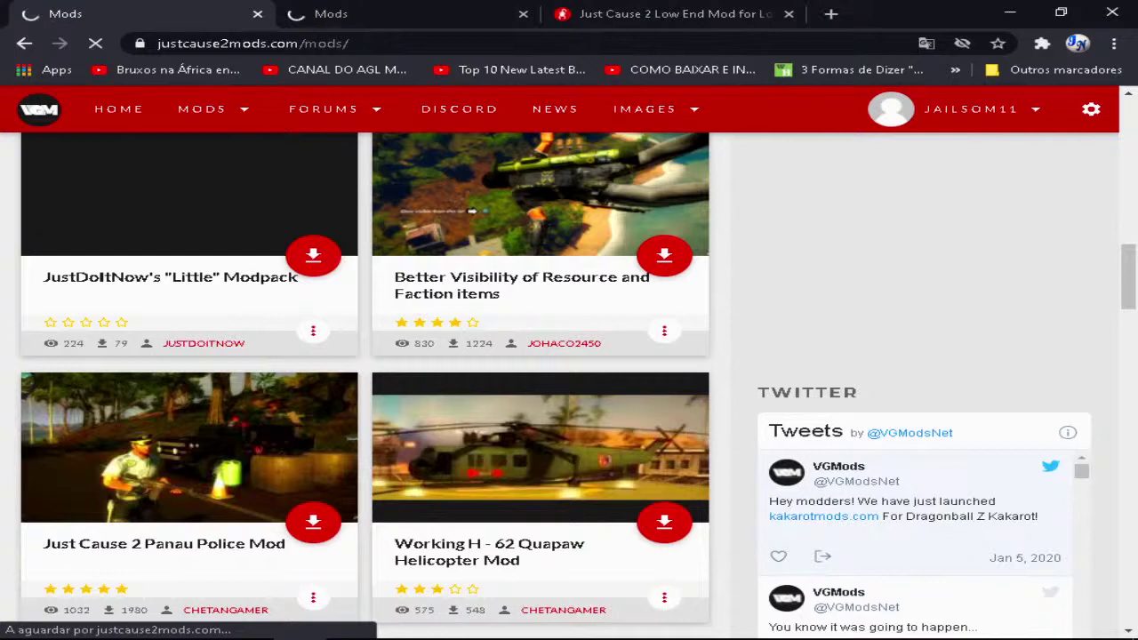
mouse_move(948, 625)
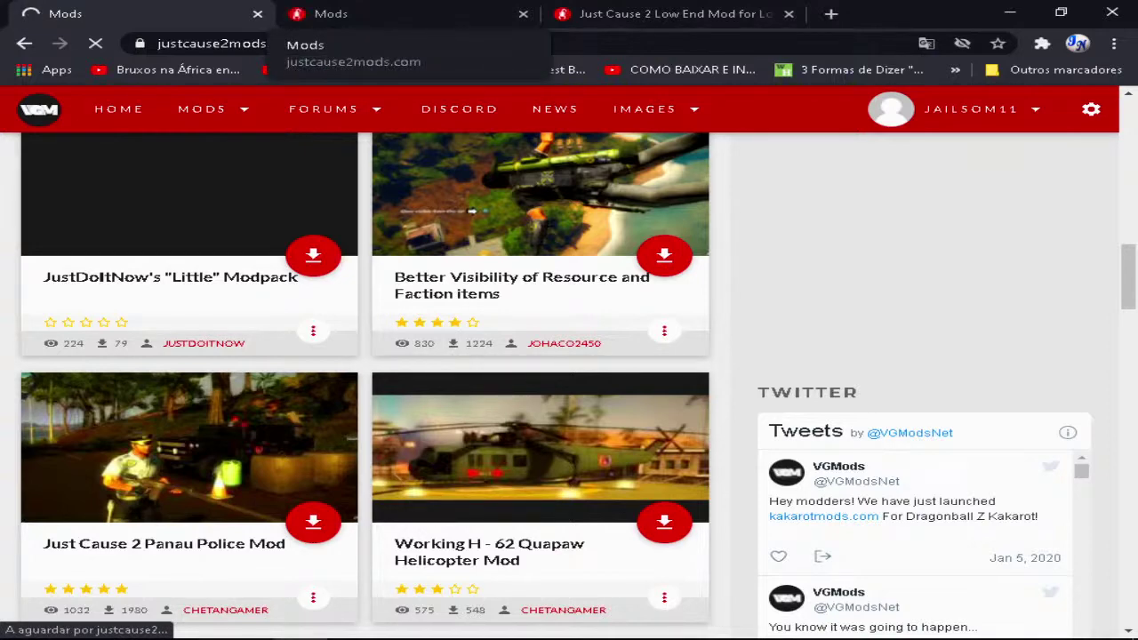
Step: Browse the Weapons mods list and open the One hit kill pistol mod in a new tab
click(400, 15)
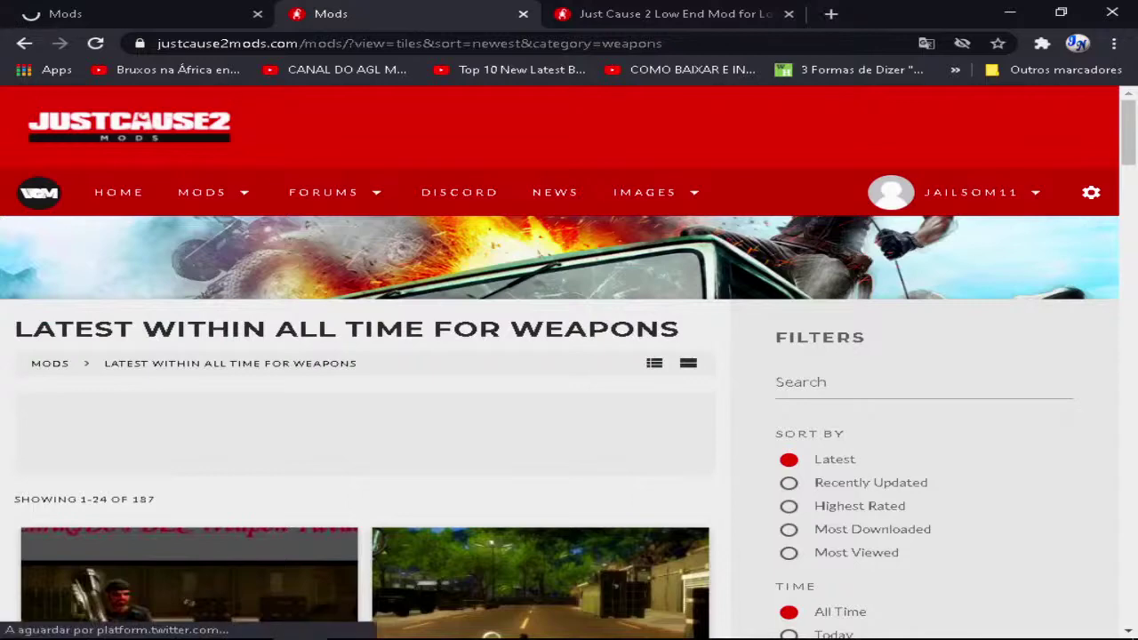
scroll(541, 400, down, 3)
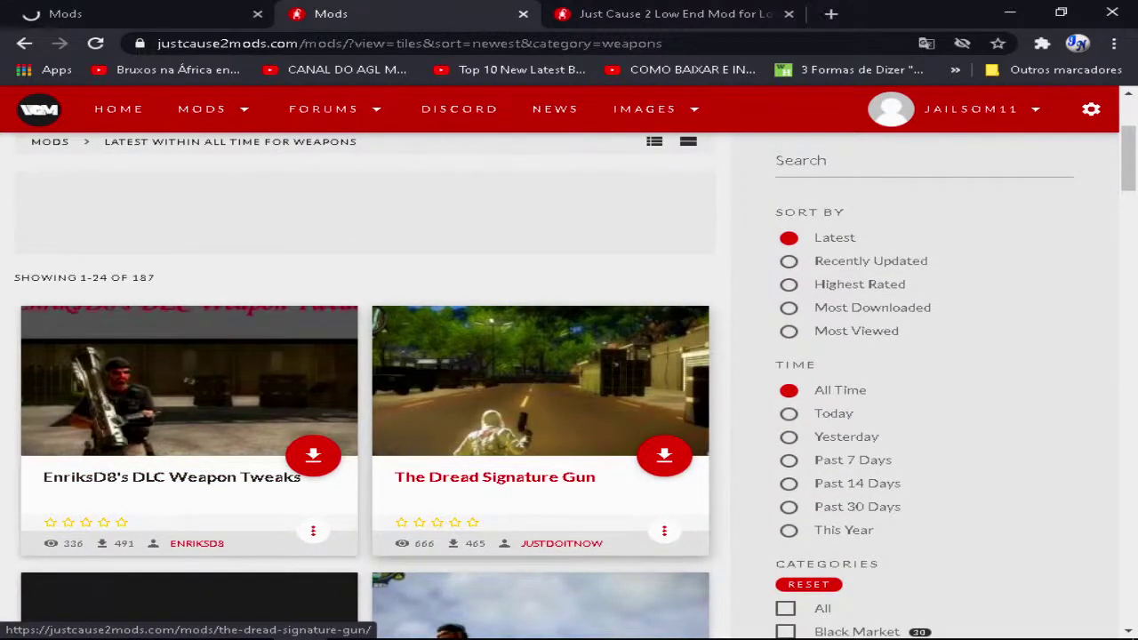
scroll(541, 425, down, 3)
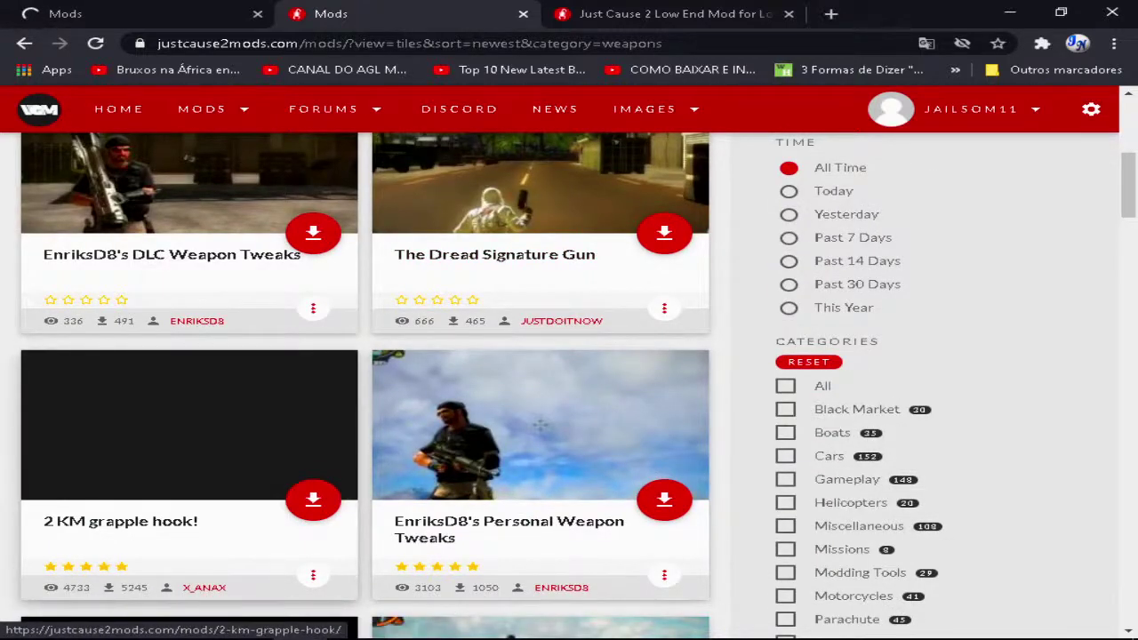
scroll(190, 401, down, 2)
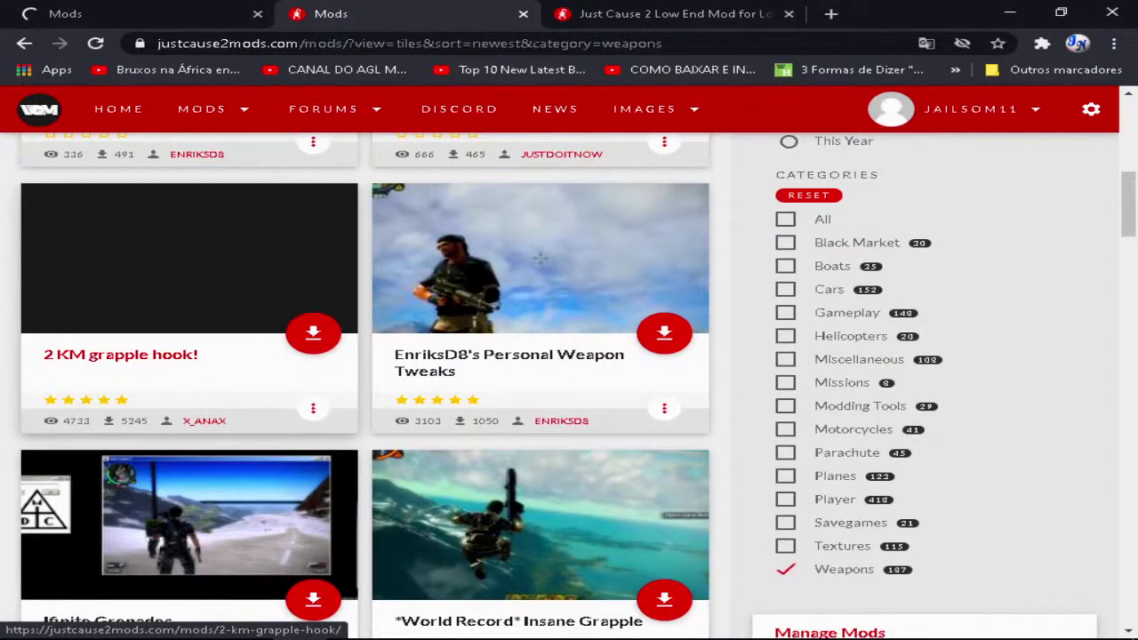
scroll(189, 401, down, 5)
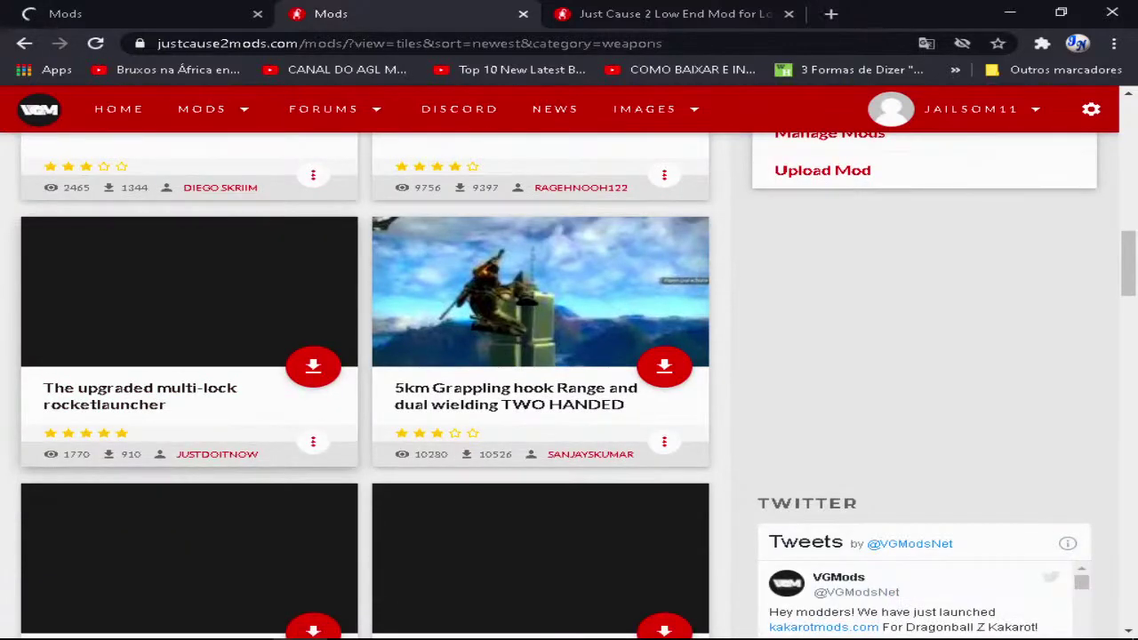
scroll(178, 396, down, 2)
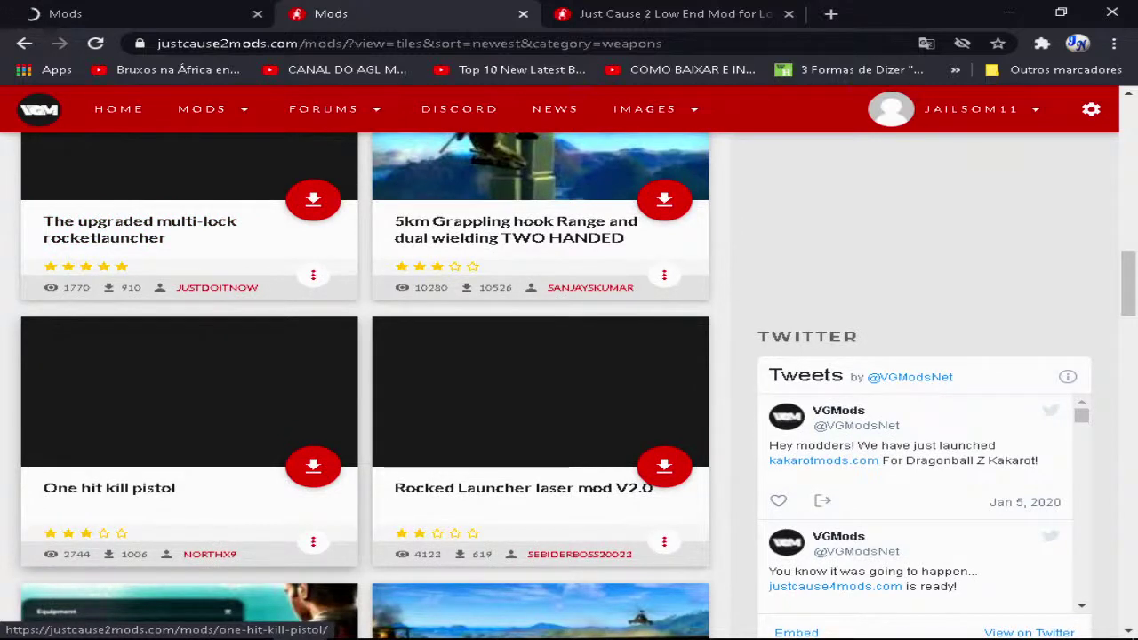
middle_click(165, 435)
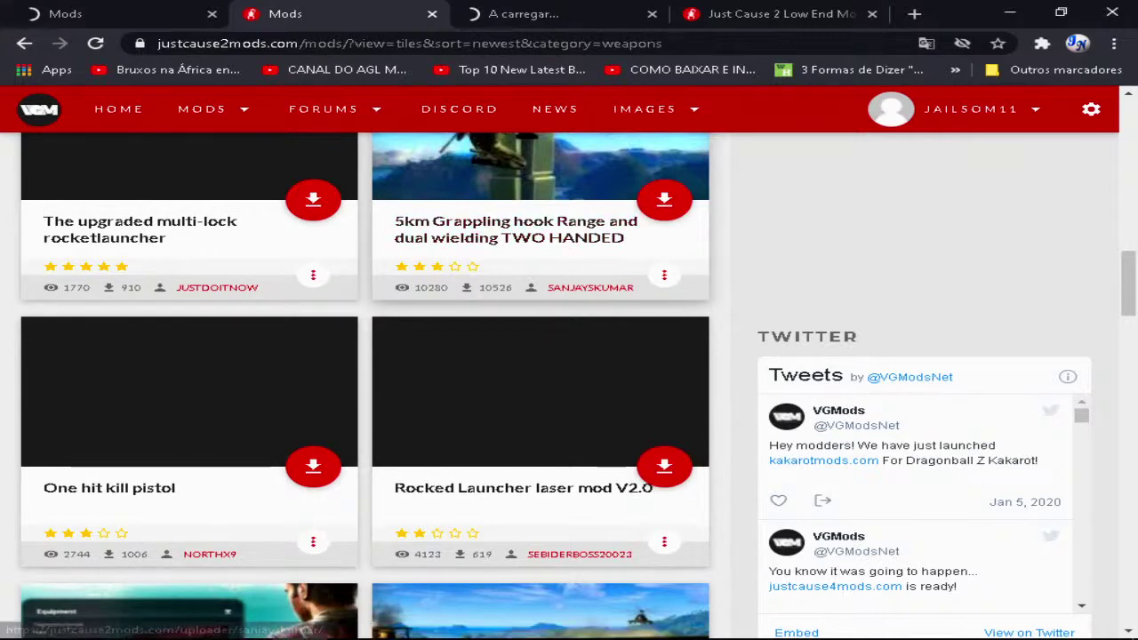
scroll(523, 488, down, 2)
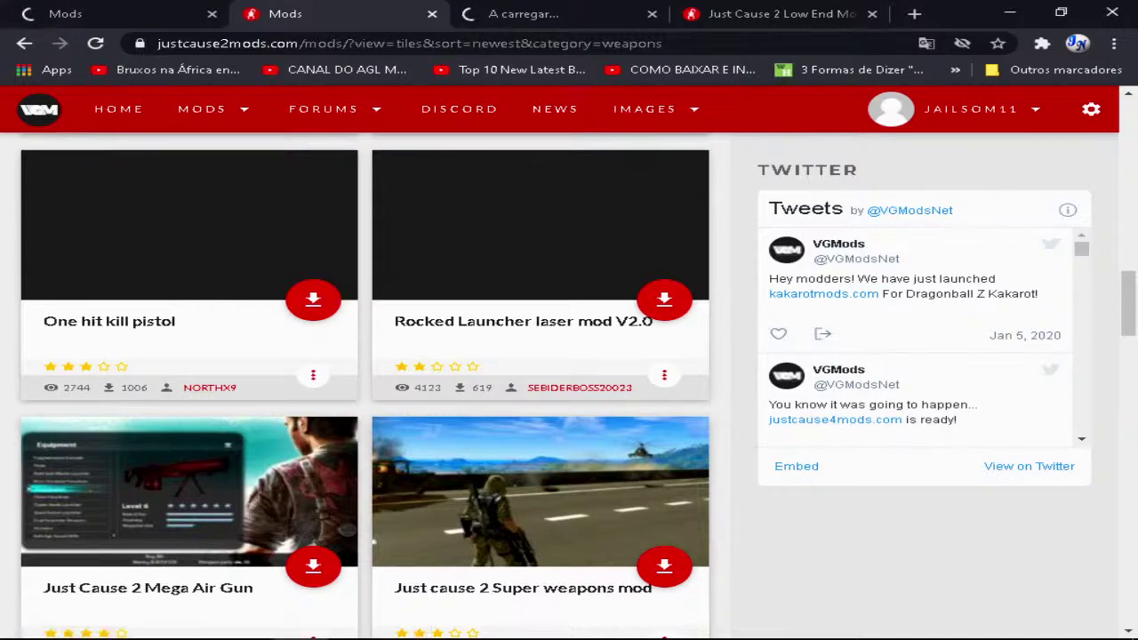
Step: Browse the first page of the Weapons mods list down to its page links and back up to the bomb mods
scroll(577, 386, down, 2)
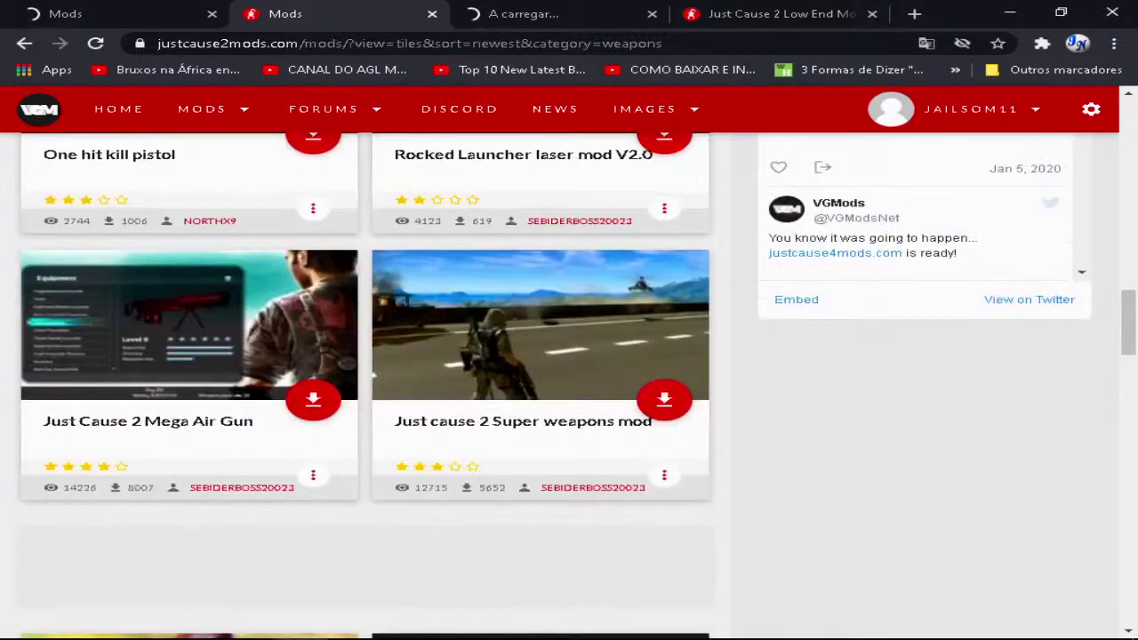
scroll(365, 386, down, 4)
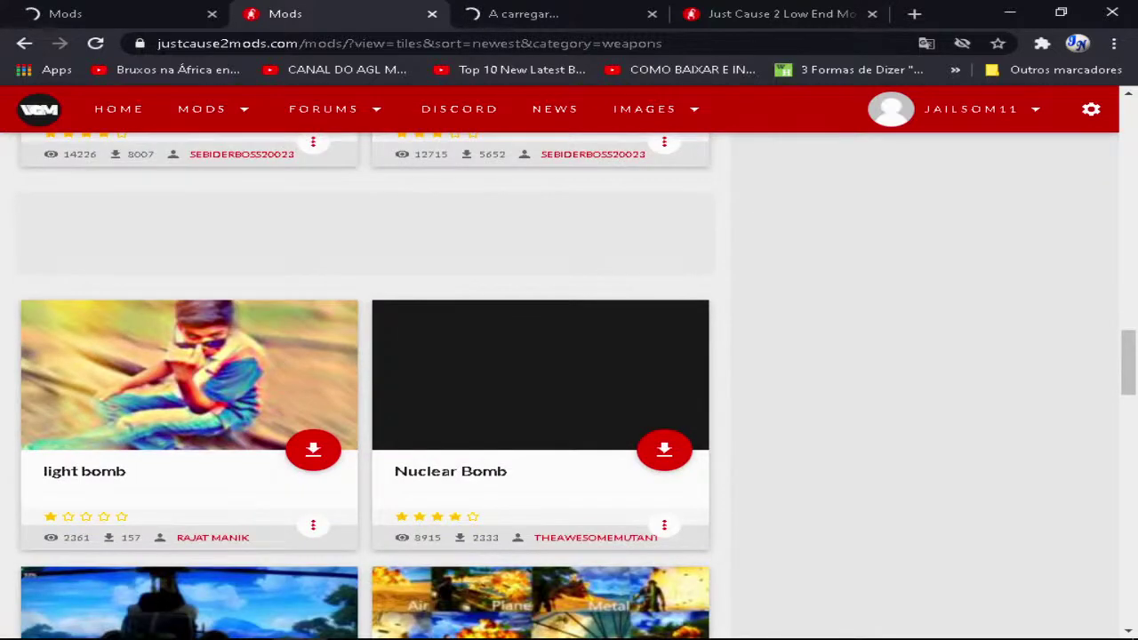
scroll(365, 386, down, 2)
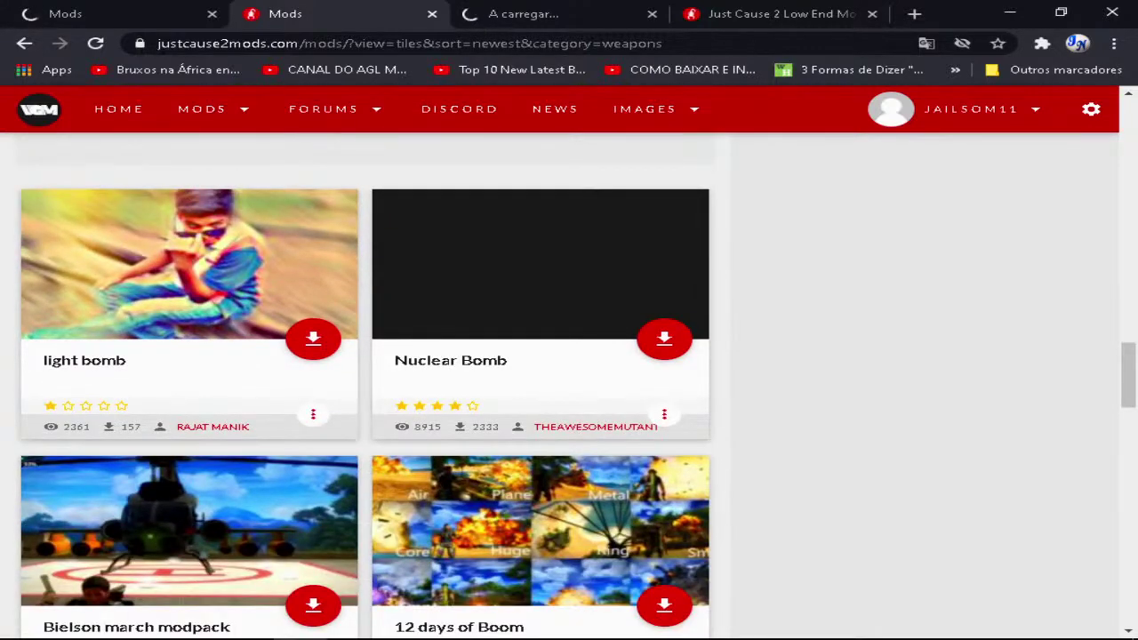
scroll(364, 386, down, 1)
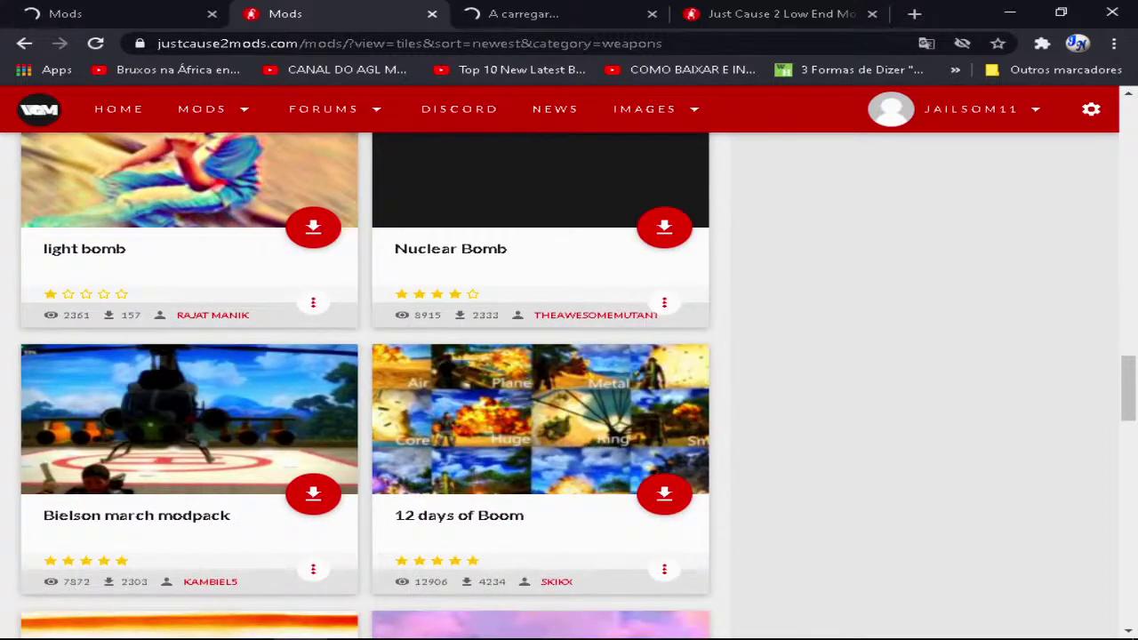
scroll(365, 386, down, 2)
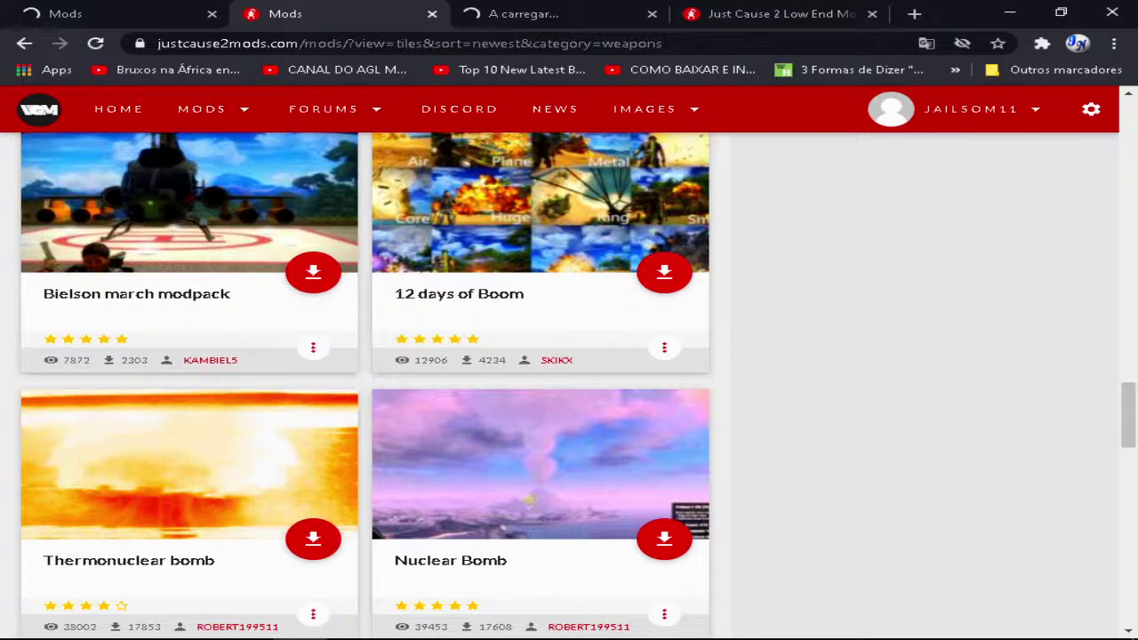
scroll(364, 386, down, 3)
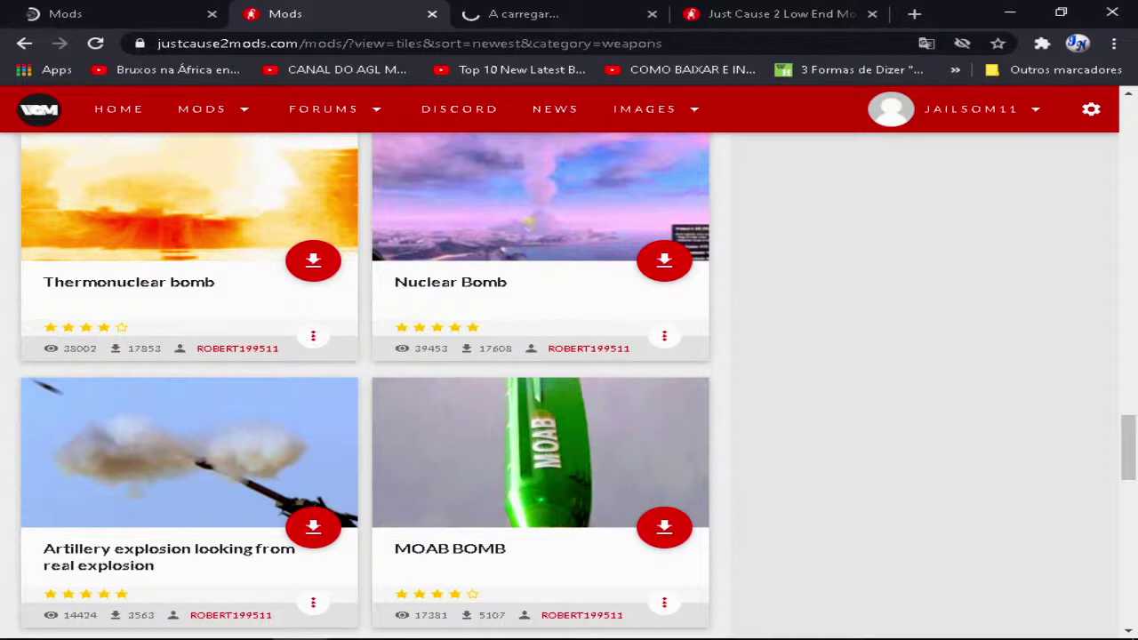
scroll(365, 386, down, 3)
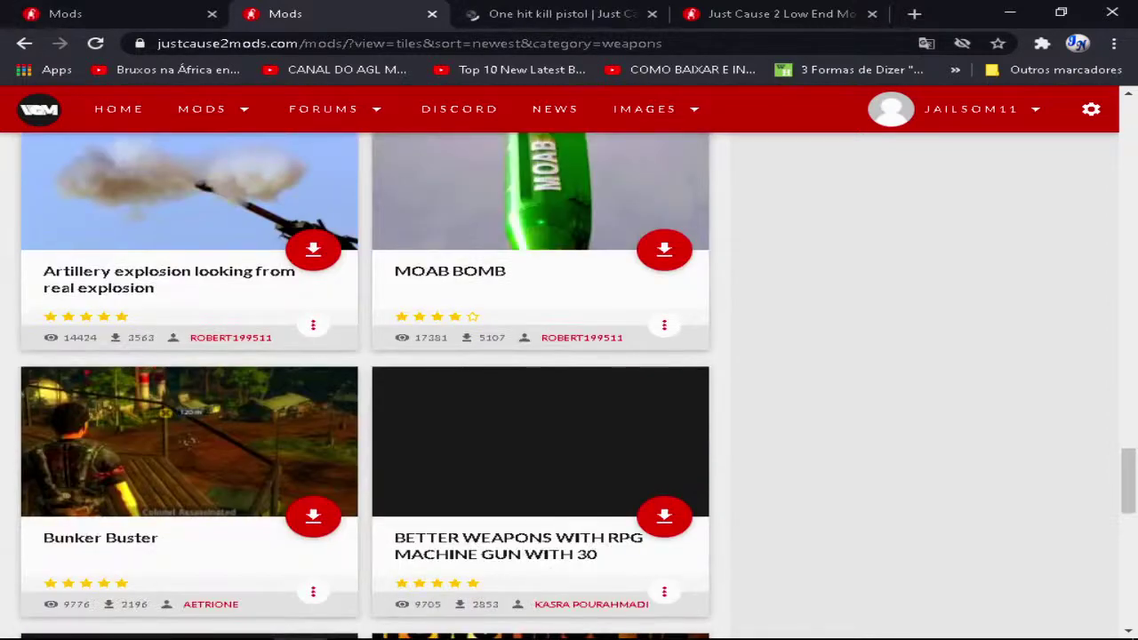
scroll(365, 386, down, 3)
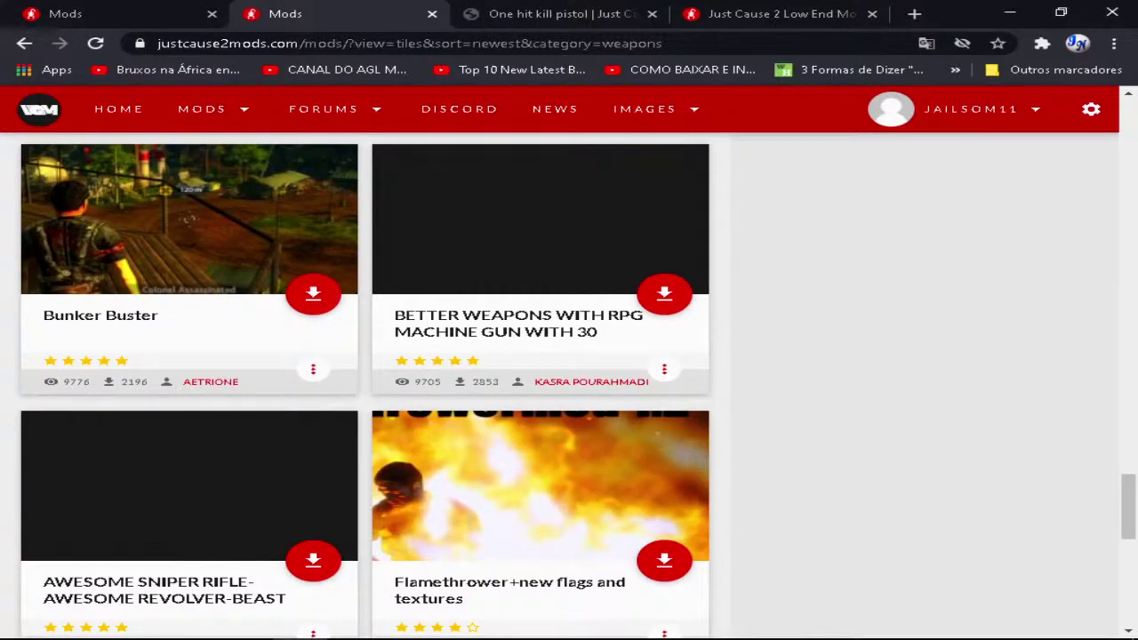
scroll(365, 386, down, 2)
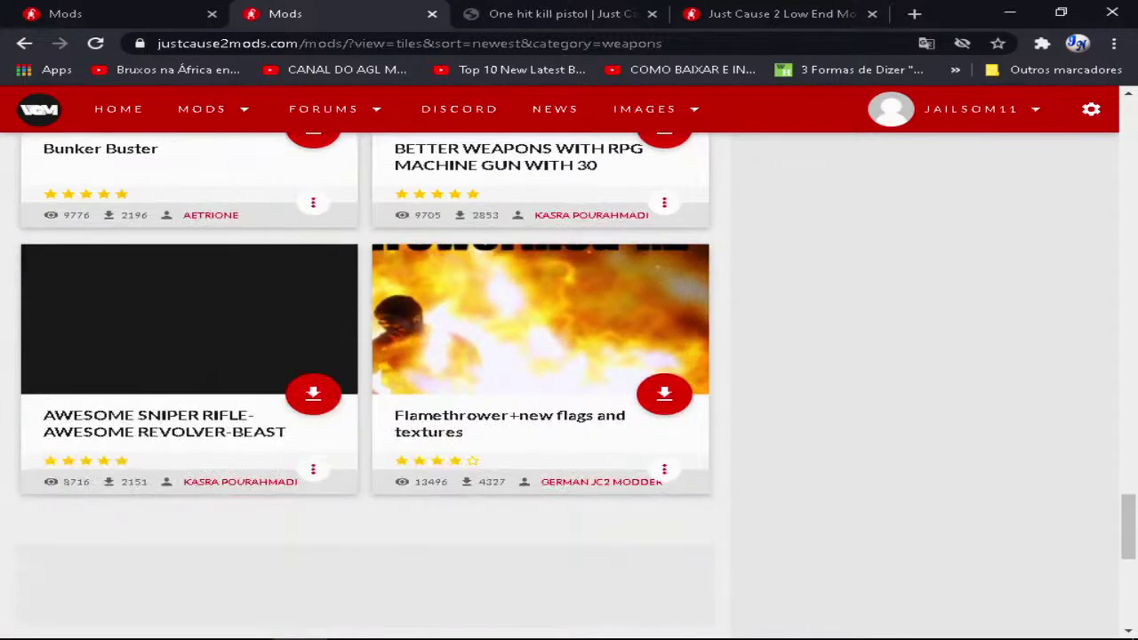
scroll(365, 386, down, 3)
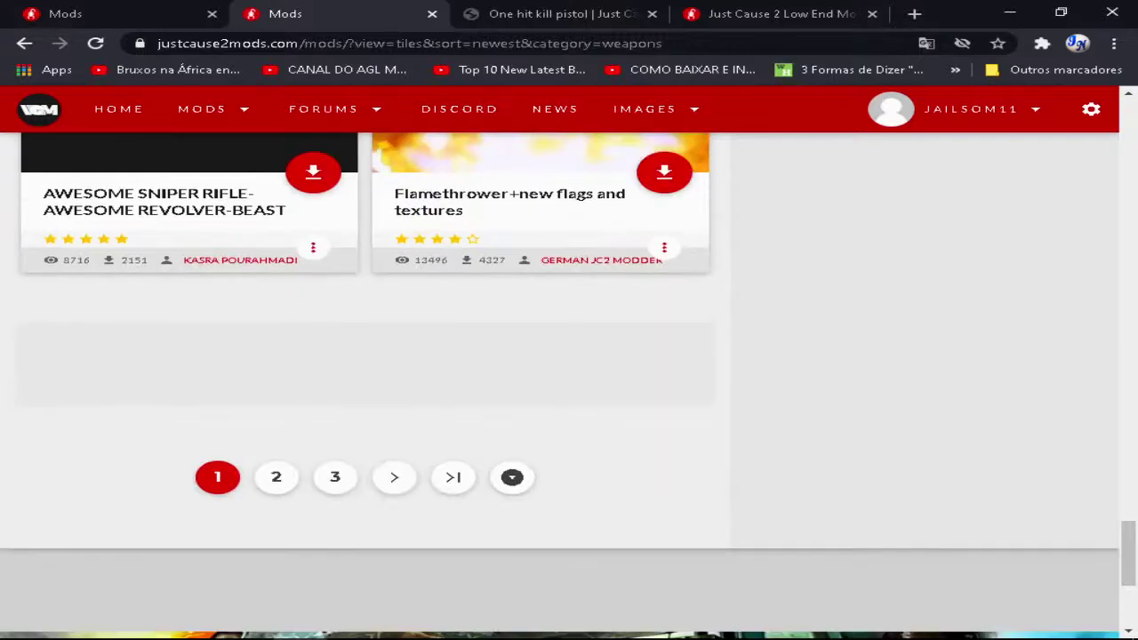
scroll(365, 386, up, 7)
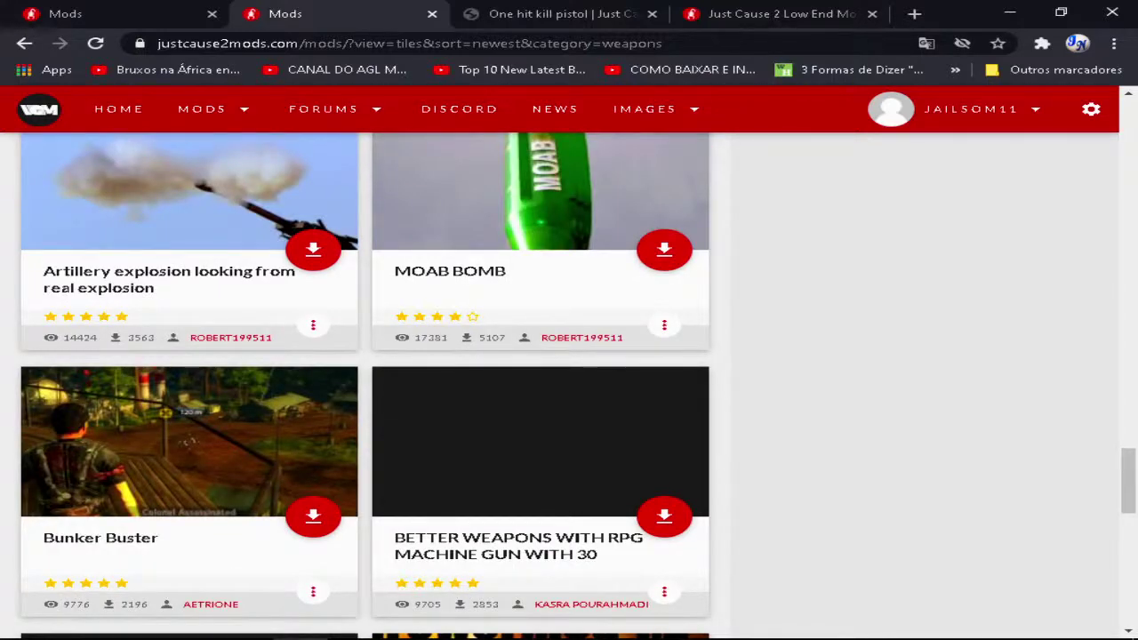
scroll(365, 386, up, 4)
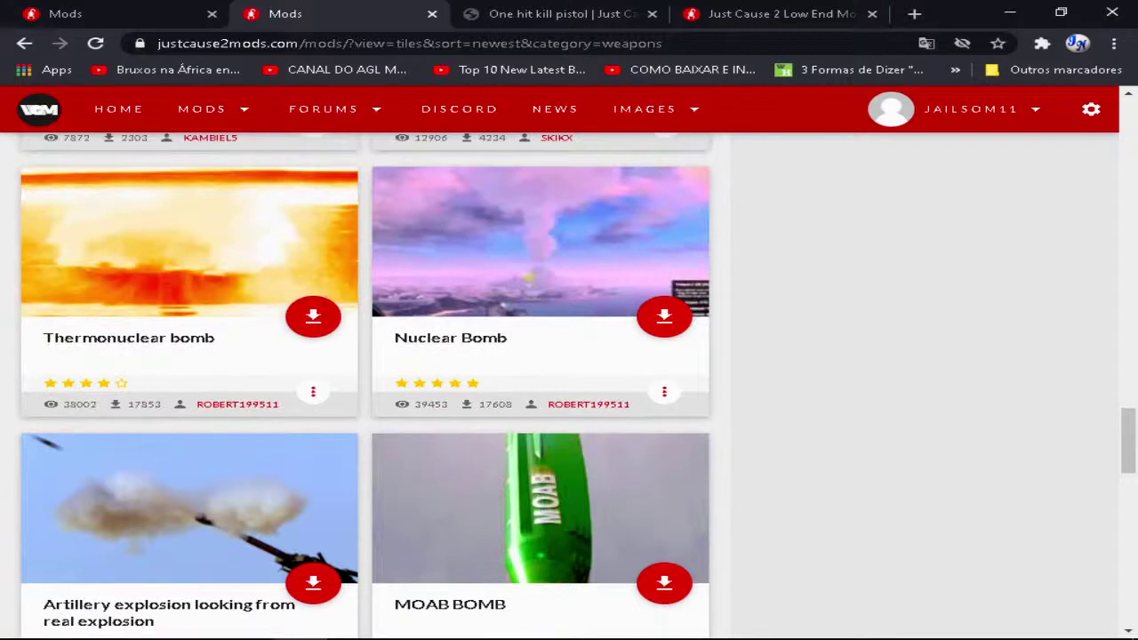
scroll(364, 386, up, 5)
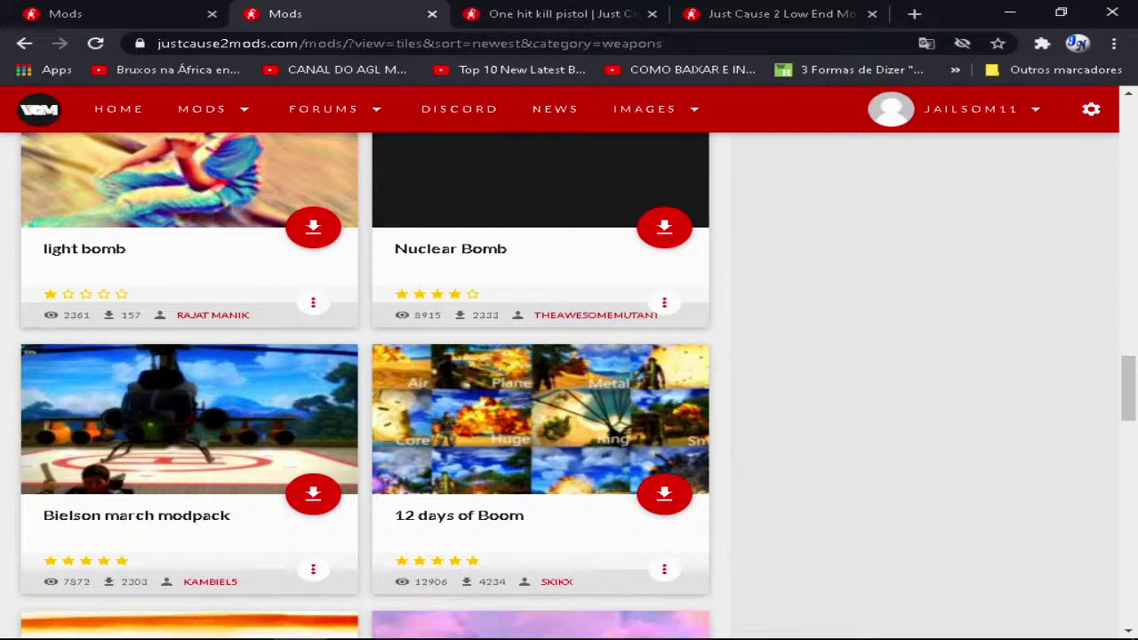
scroll(365, 382, up, 3)
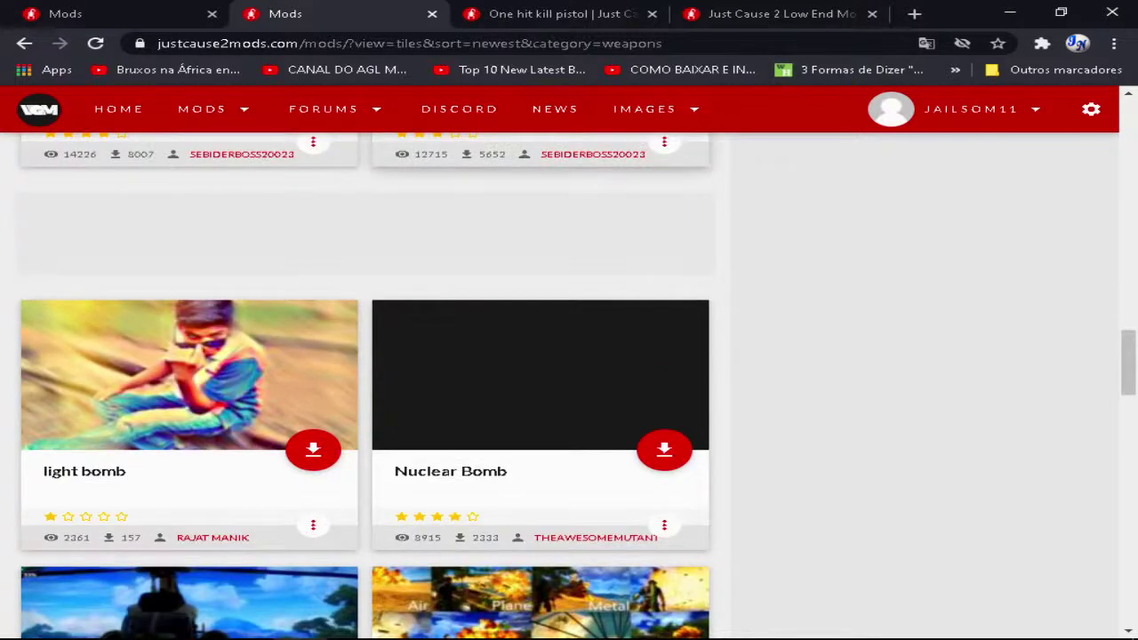
Step: Switch to File Explorer and open the Just Cause 2 folder on the Jogos (D:) drive
click(191, 623)
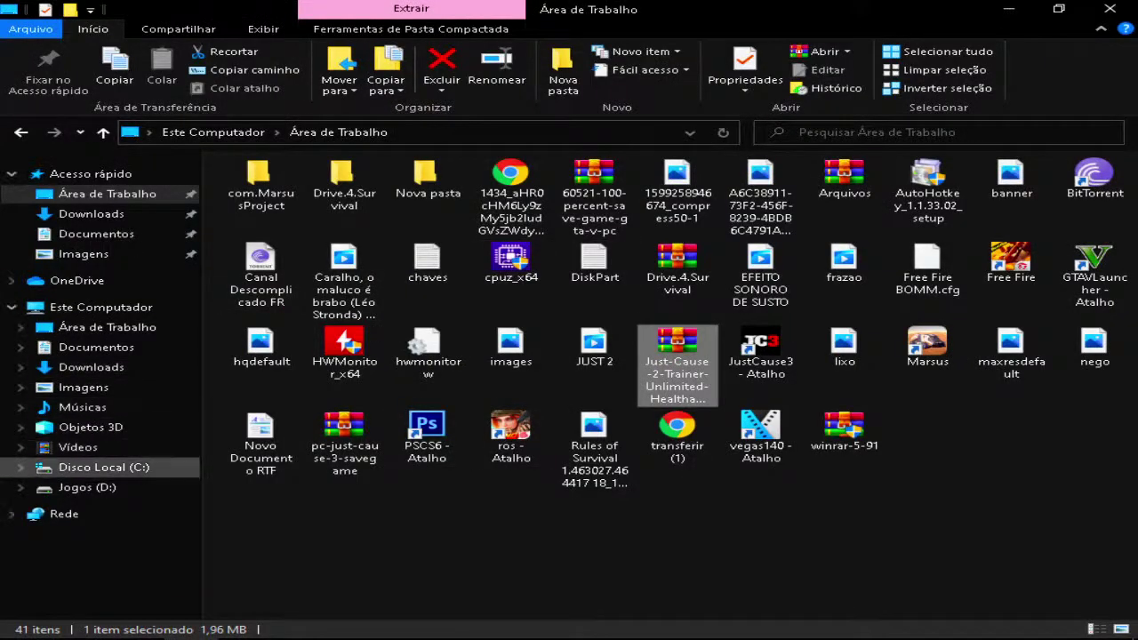
click(88, 487)
scroll(654, 201, up, 3)
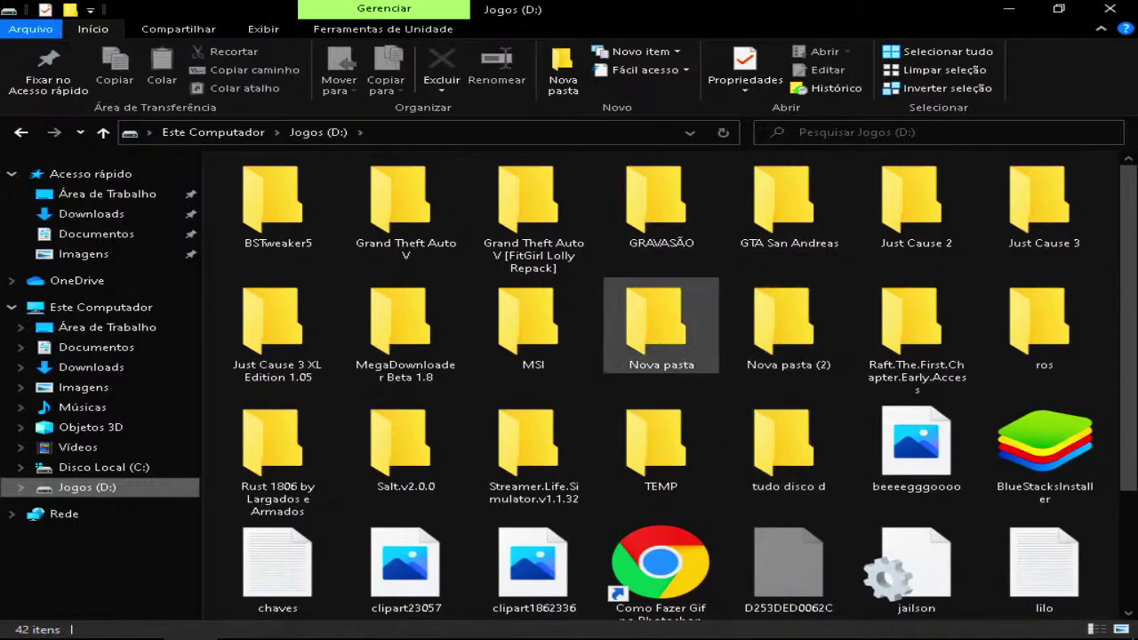
scroll(661, 325, down, 2)
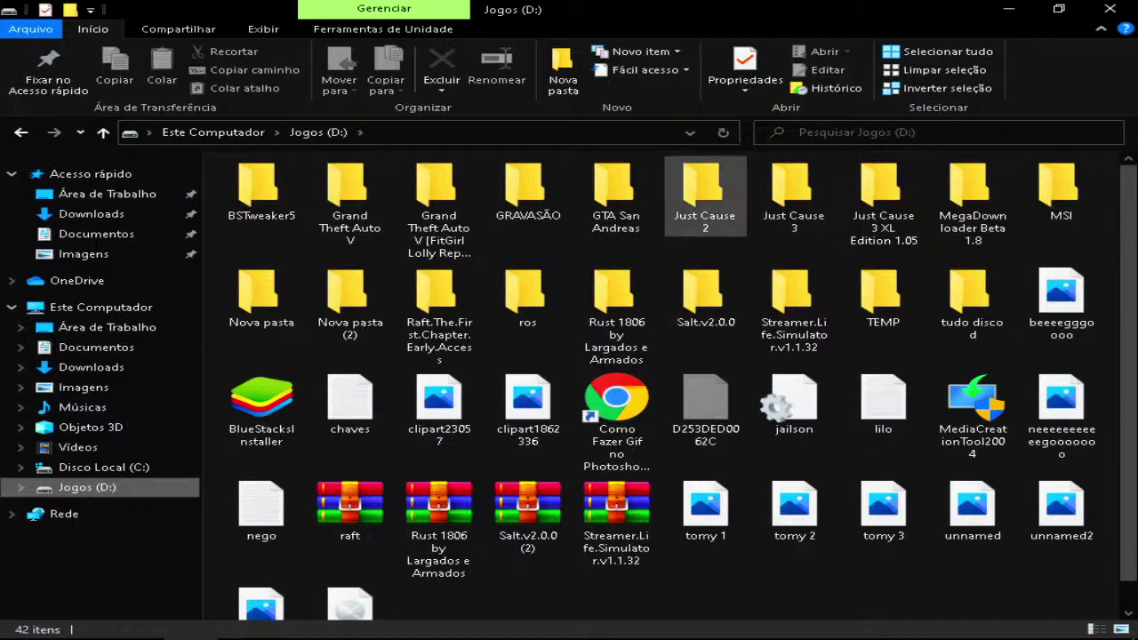
double_click(705, 191)
Step: Enlarge the icons in the Just Cause 2 folder to examine its subfolders and files, and shrink them again
scroll(534, 222, up, 3)
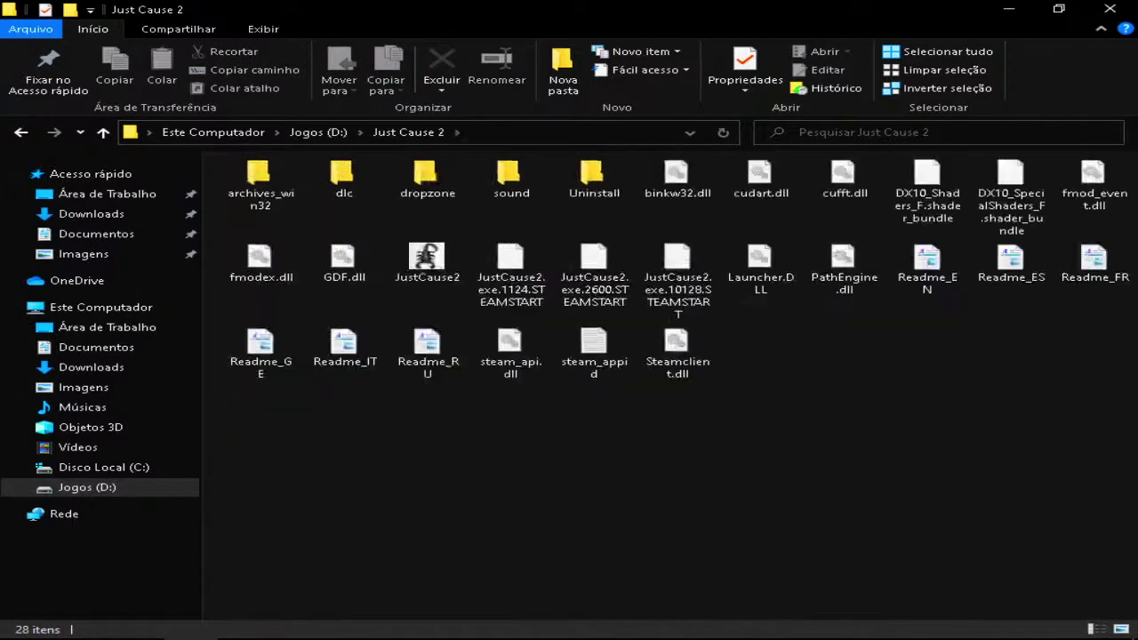
scroll(410, 205, up, 3)
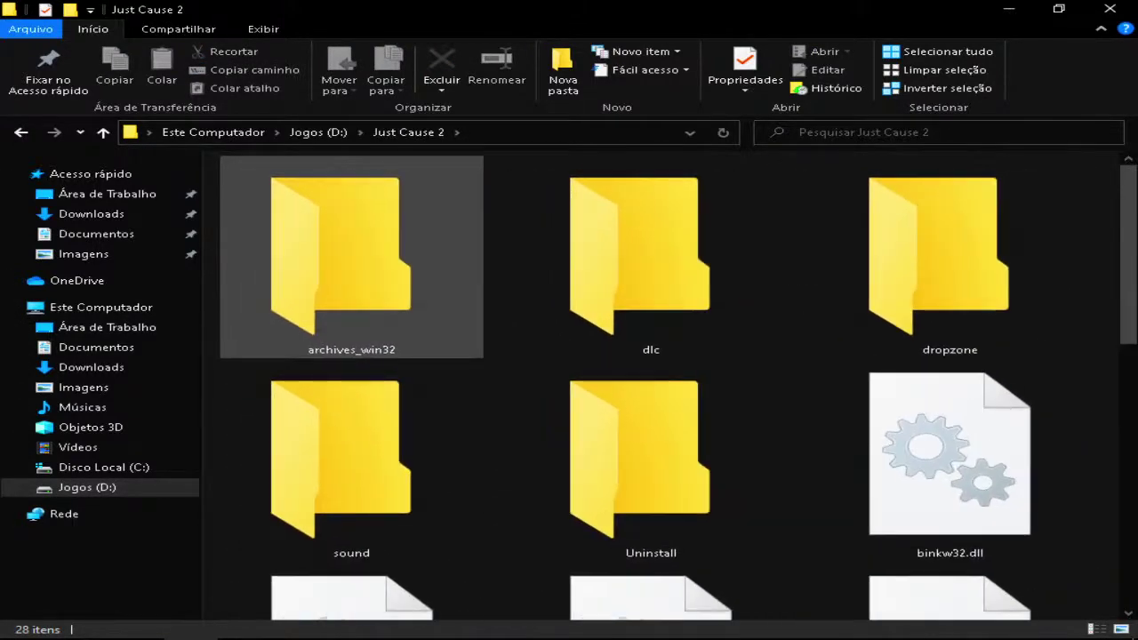
scroll(356, 227, up, 1)
scroll(364, 231, down, 3)
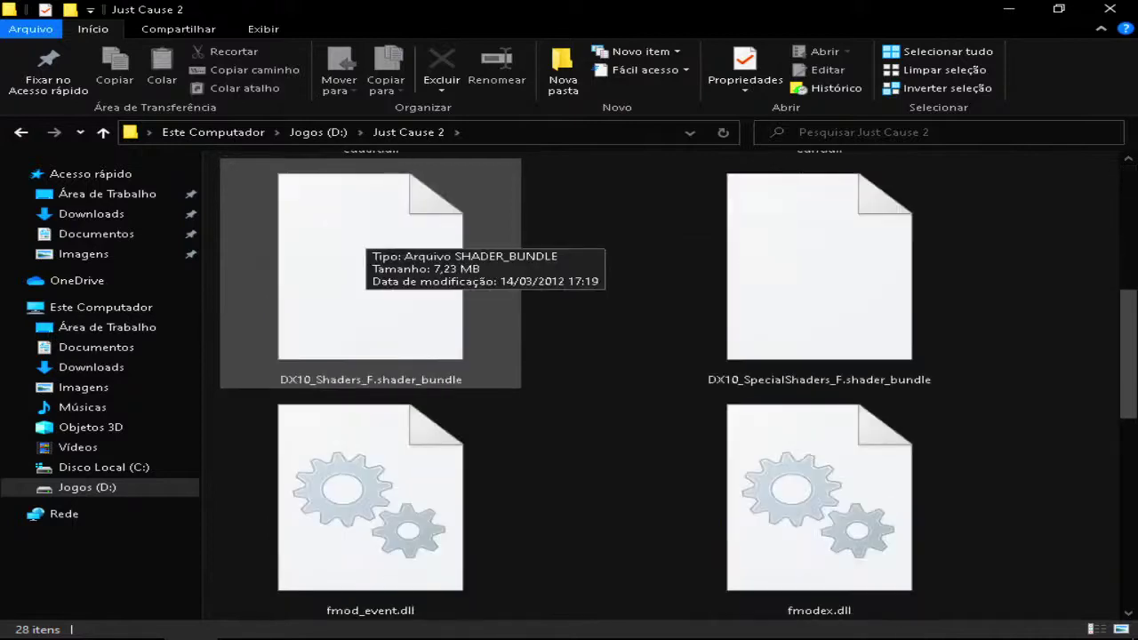
scroll(364, 231, up, 2)
scroll(365, 231, down, 3)
scroll(364, 231, up, 3)
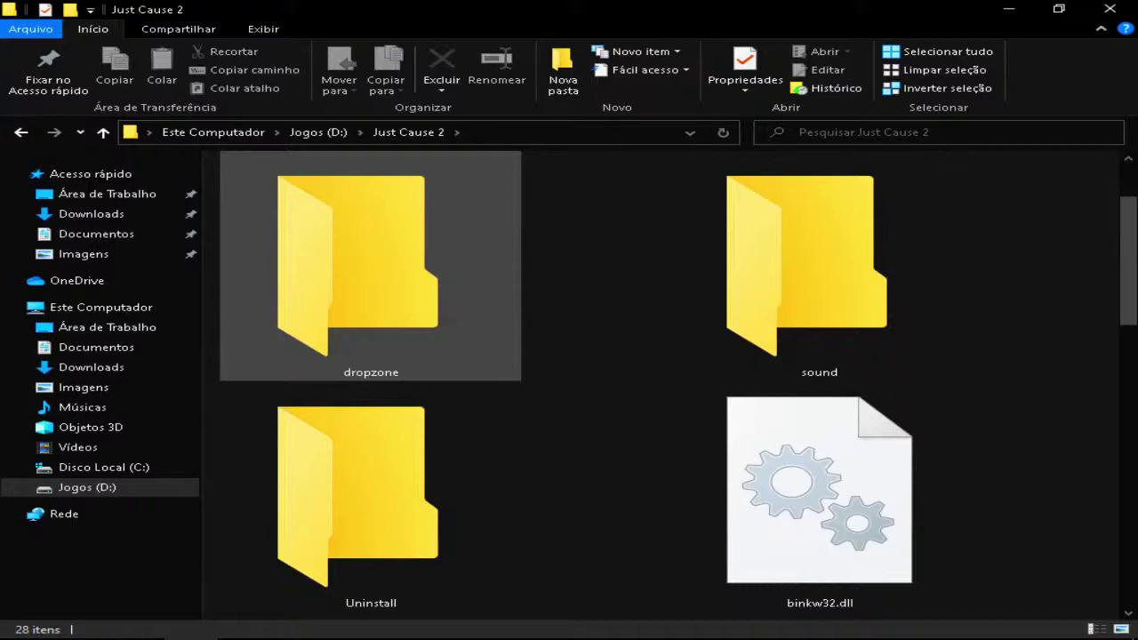
scroll(404, 267, down, 3)
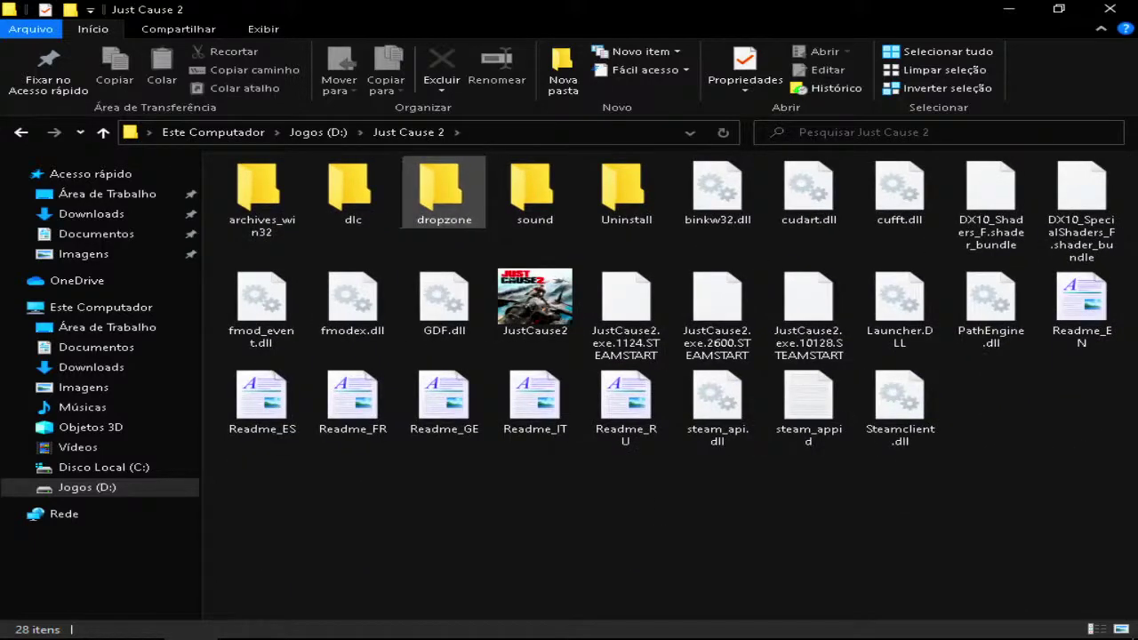
Step: Open the dropzone folder, look over its mod files, and return to the Just Cause 2 folder
double_click(442, 191)
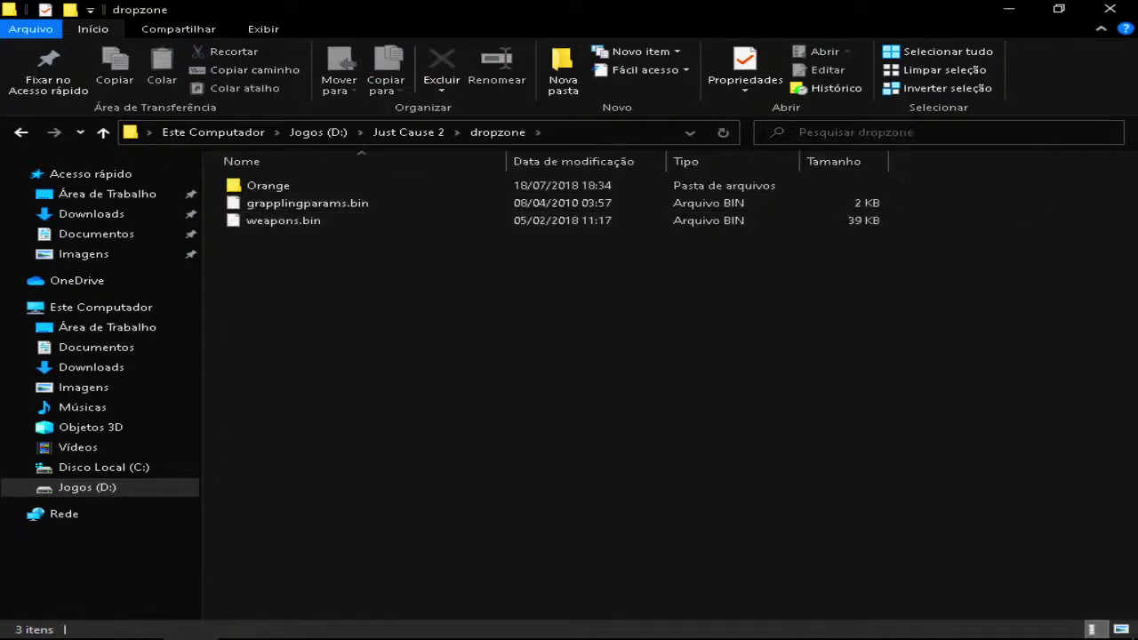
drag(377, 247, 383, 283)
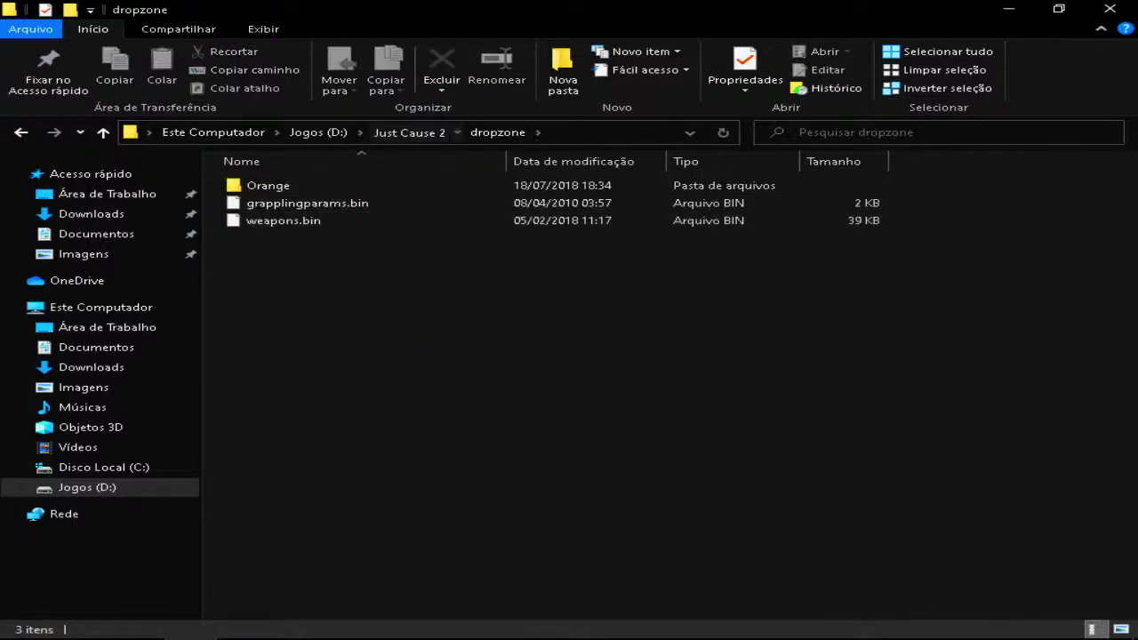
click(408, 132)
Step: Switch back to Chrome, find the Just cause 2 Super weapons mod in the Weapons list, and open it in a new tab
mouse_move(572, 636)
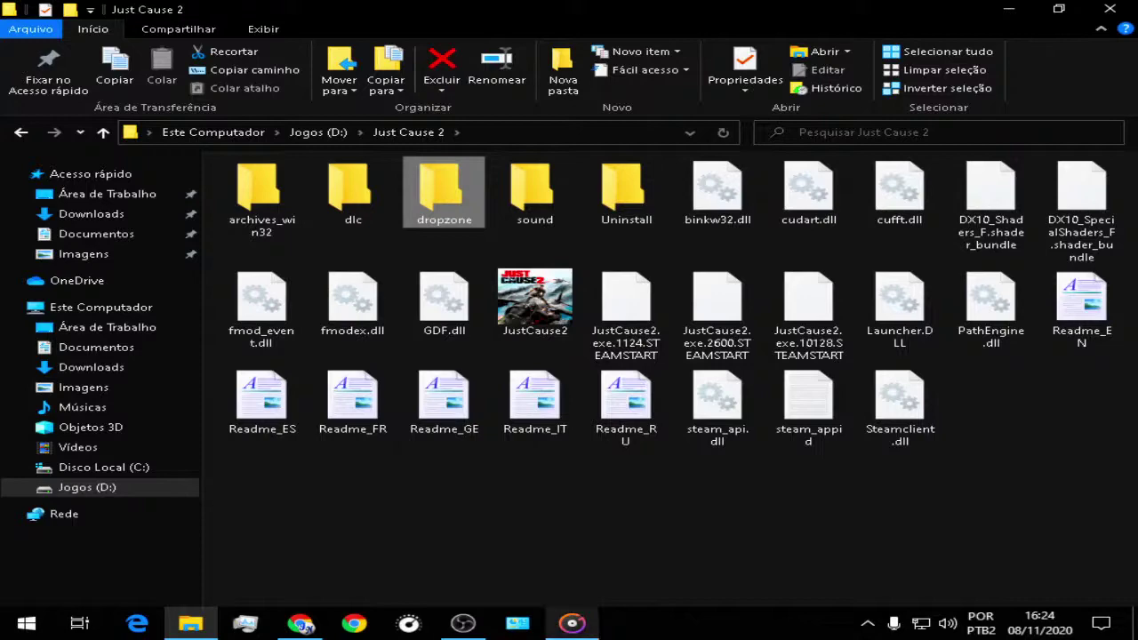
click(300, 625)
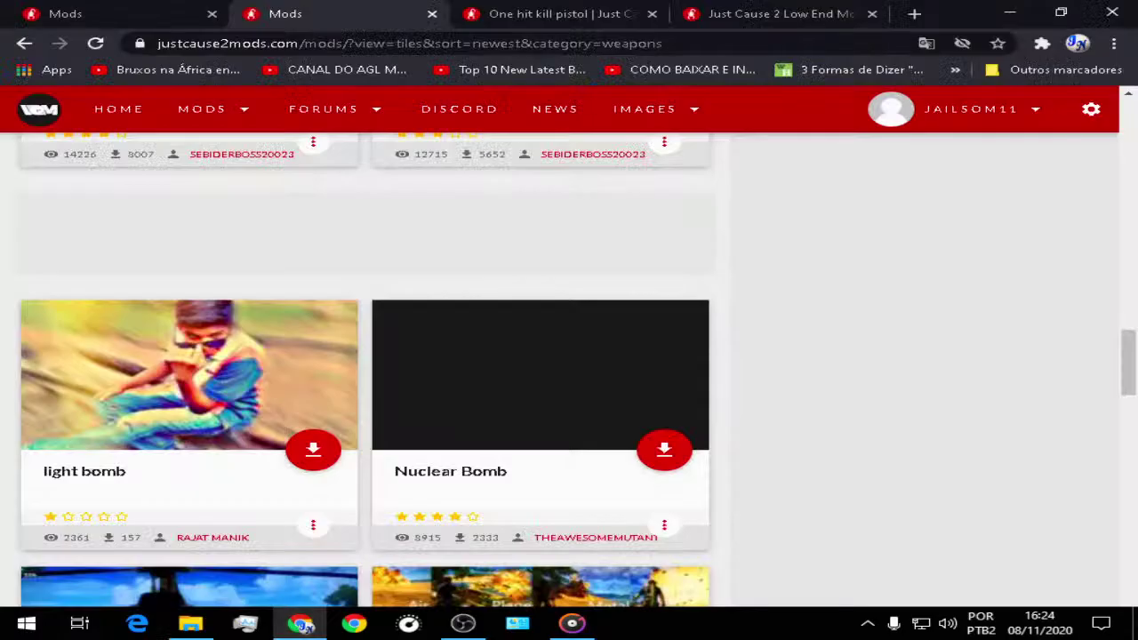
scroll(364, 386, down, 3)
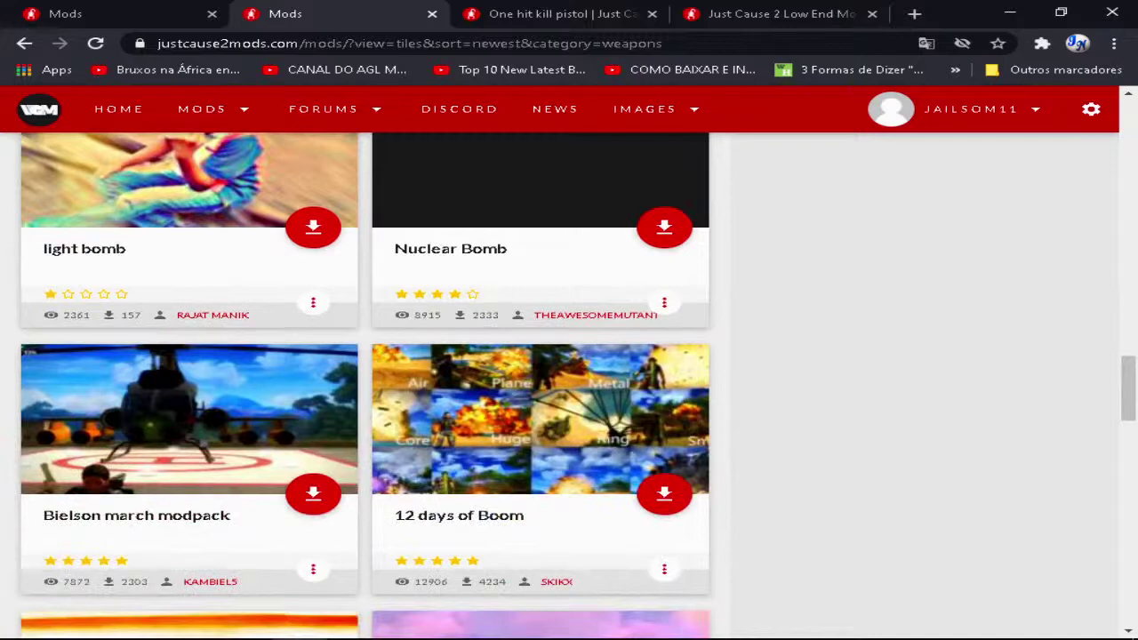
scroll(364, 386, up, 10)
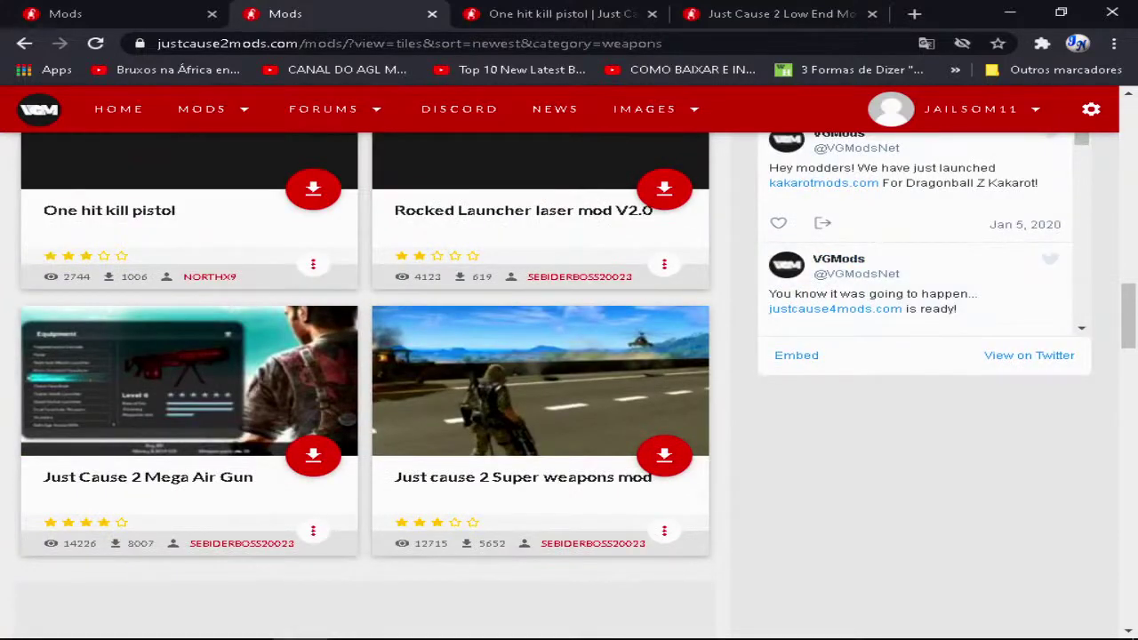
scroll(364, 386, up, 2)
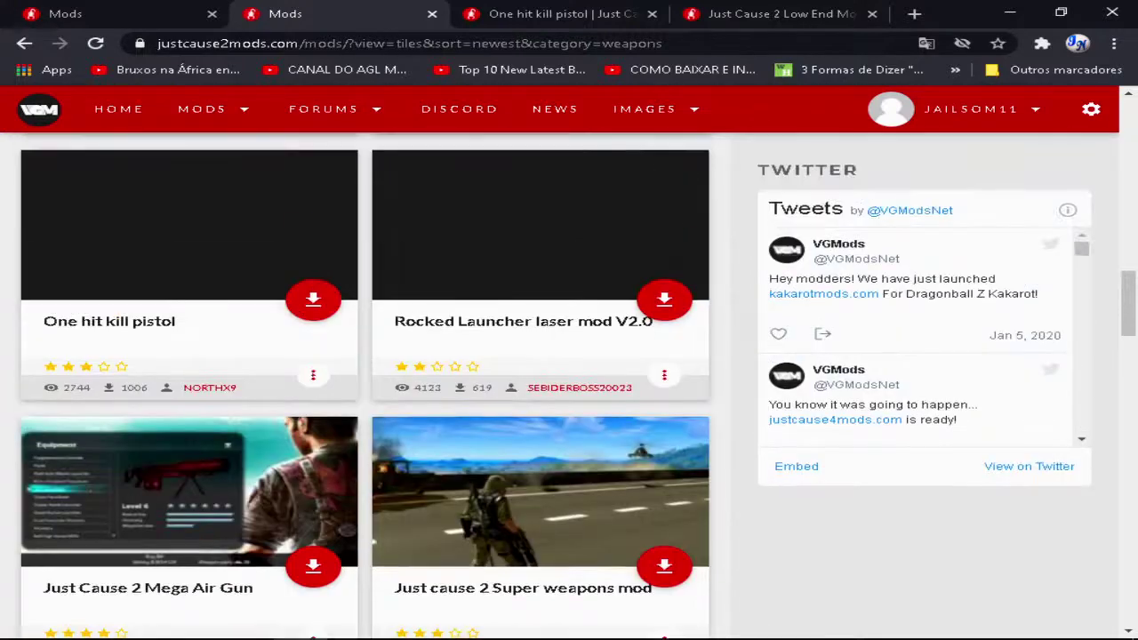
scroll(370, 386, up, 3)
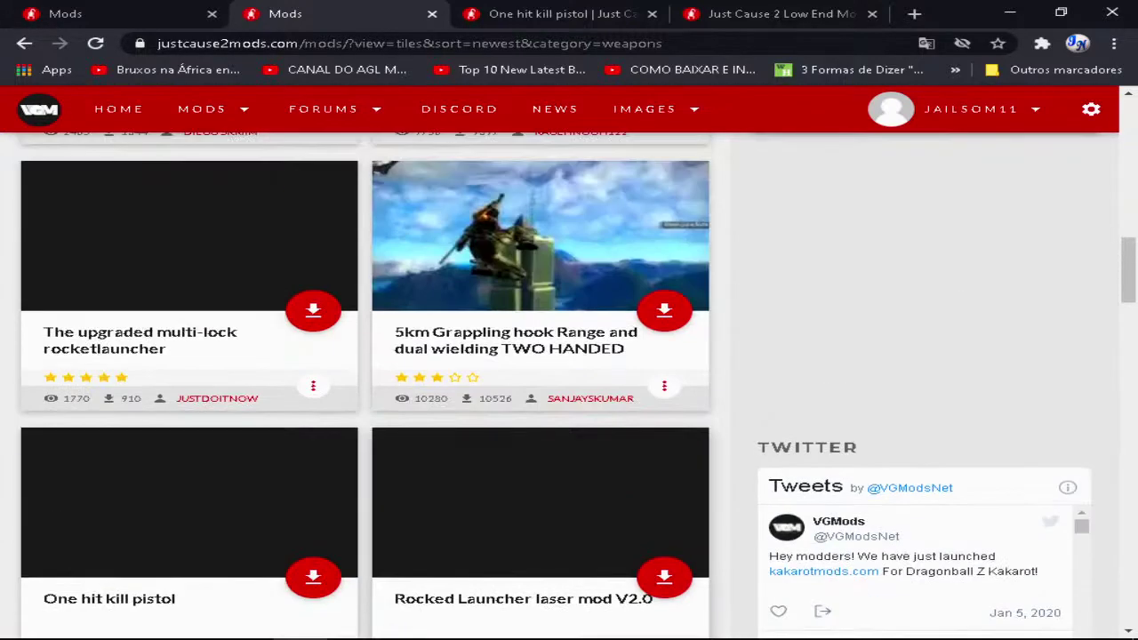
scroll(374, 382, down, 5)
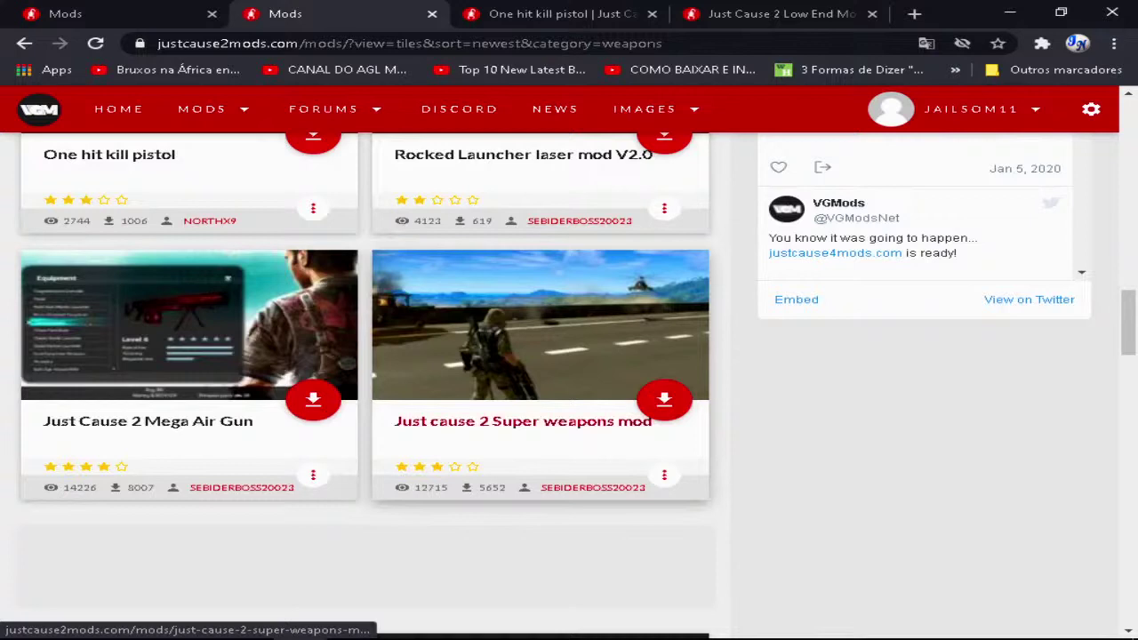
middle_click(514, 374)
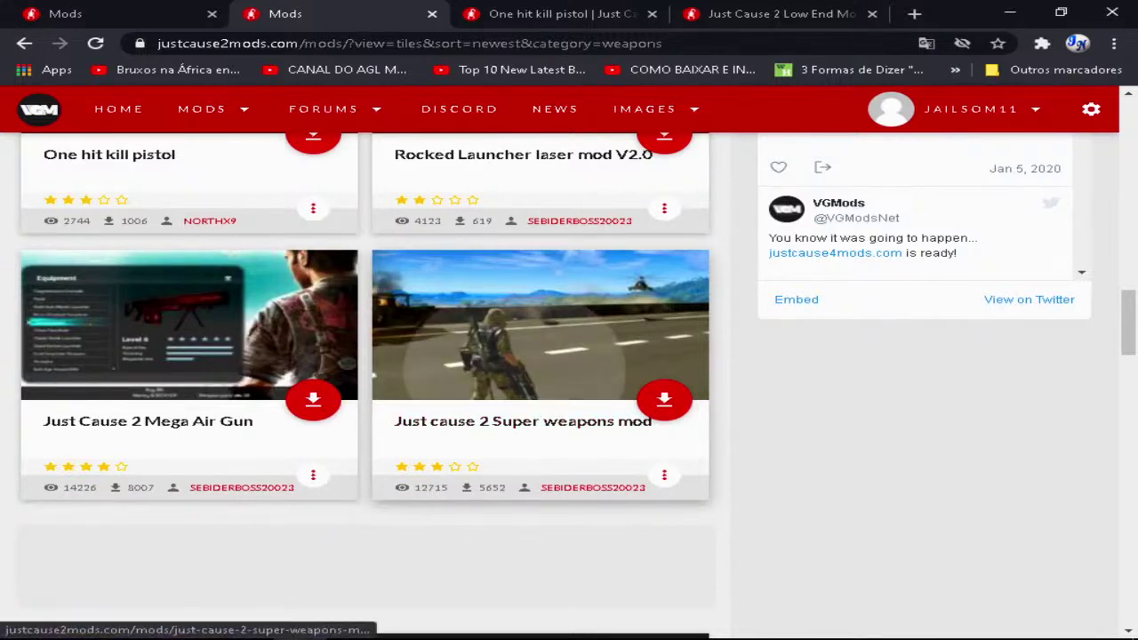
click(605, 14)
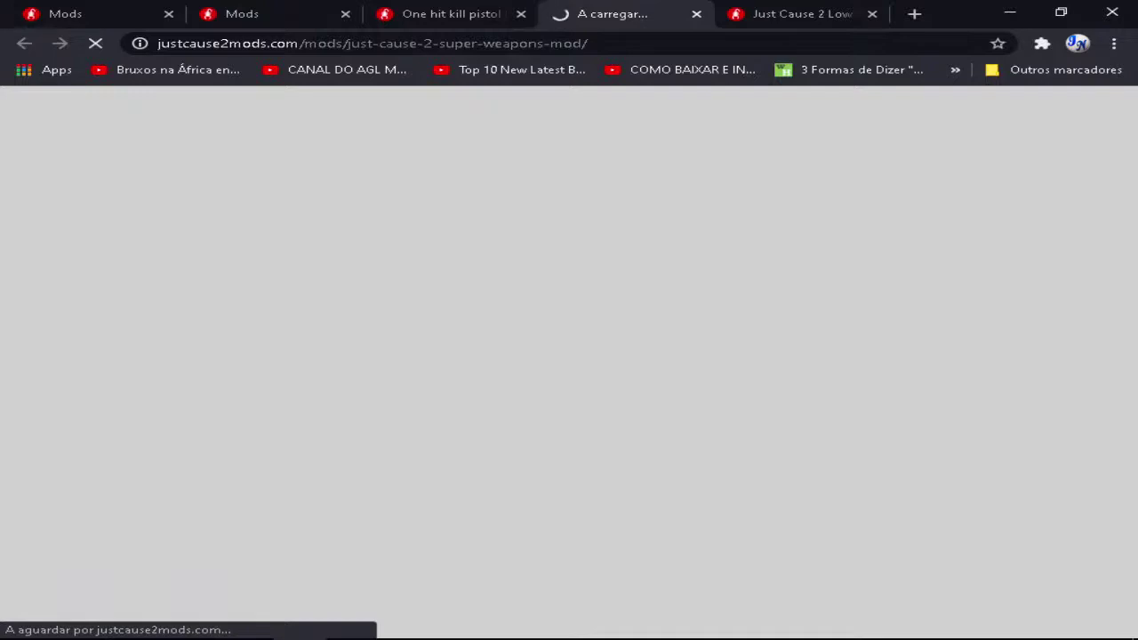
Step: Look over the Just Cause 2 Low End Mod page, including its title, images and mod details
key(ctrl+Tab)
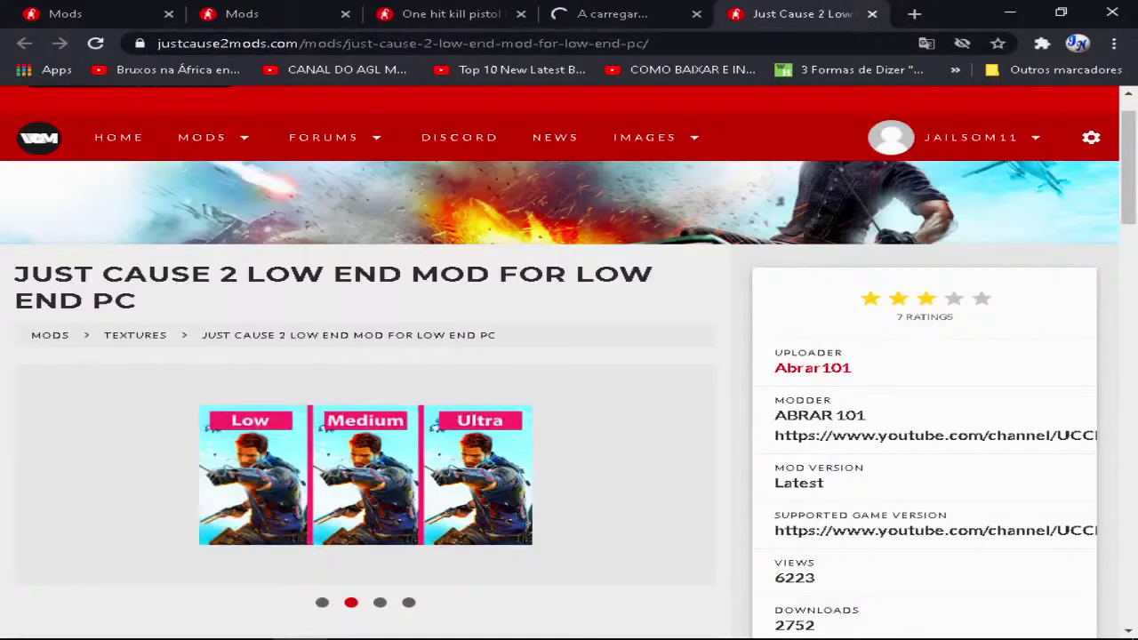
scroll(364, 356, down, 4)
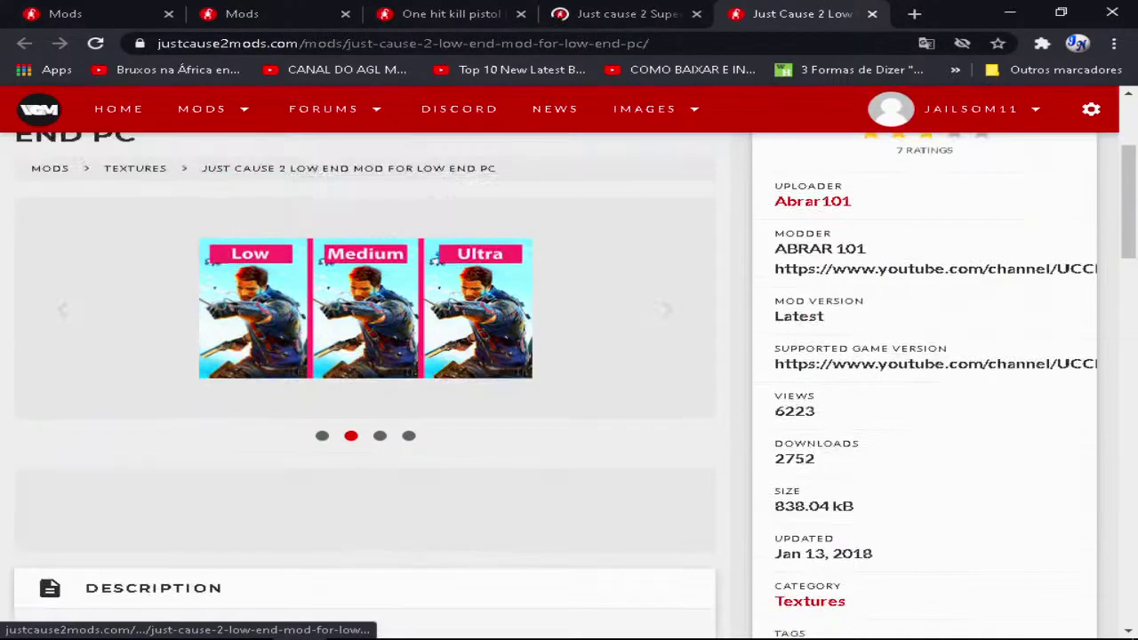
scroll(364, 355, up, 2)
scroll(569, 356, up, 2)
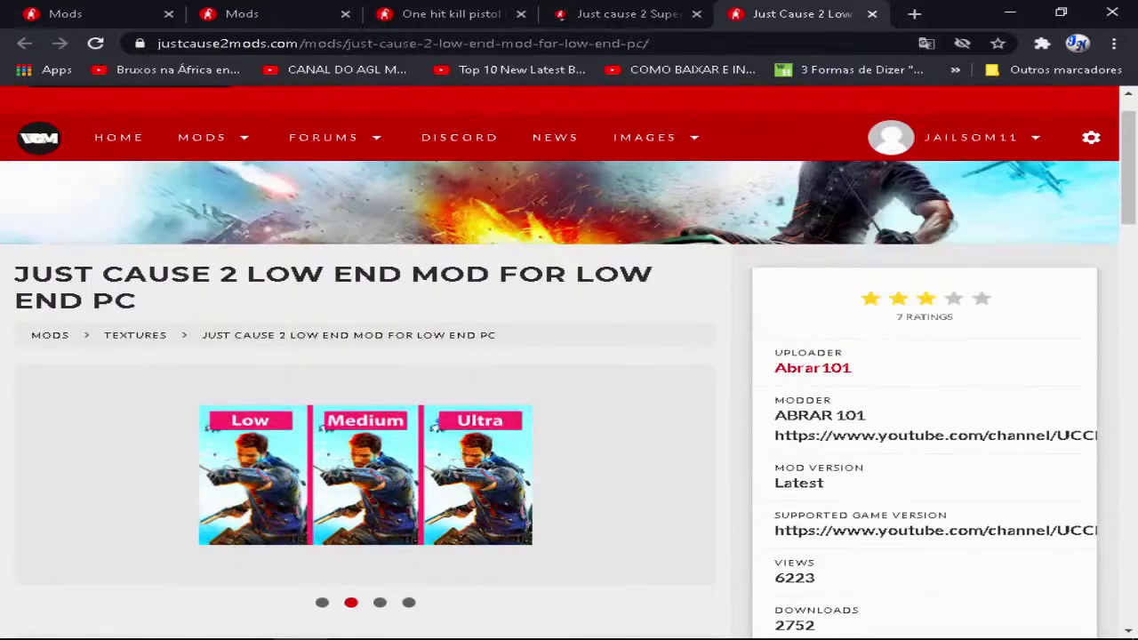
drag(137, 302, 9, 278)
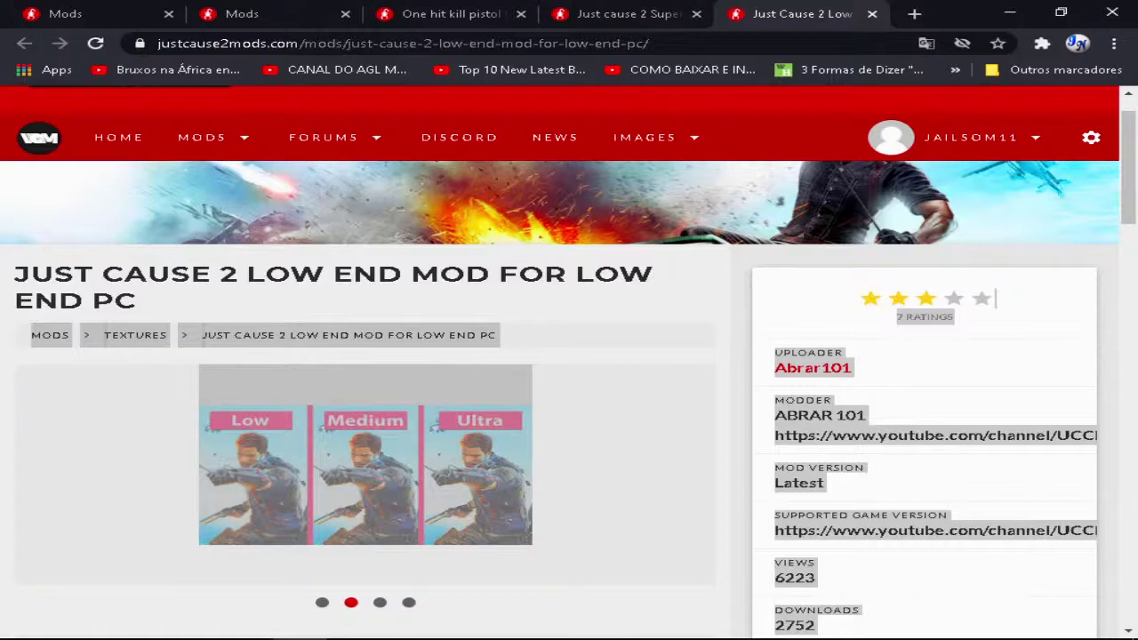
click(223, 300)
Step: Look through the Just cause 2 Super weapons mod page, including its description and comments, and close its tab
click(627, 15)
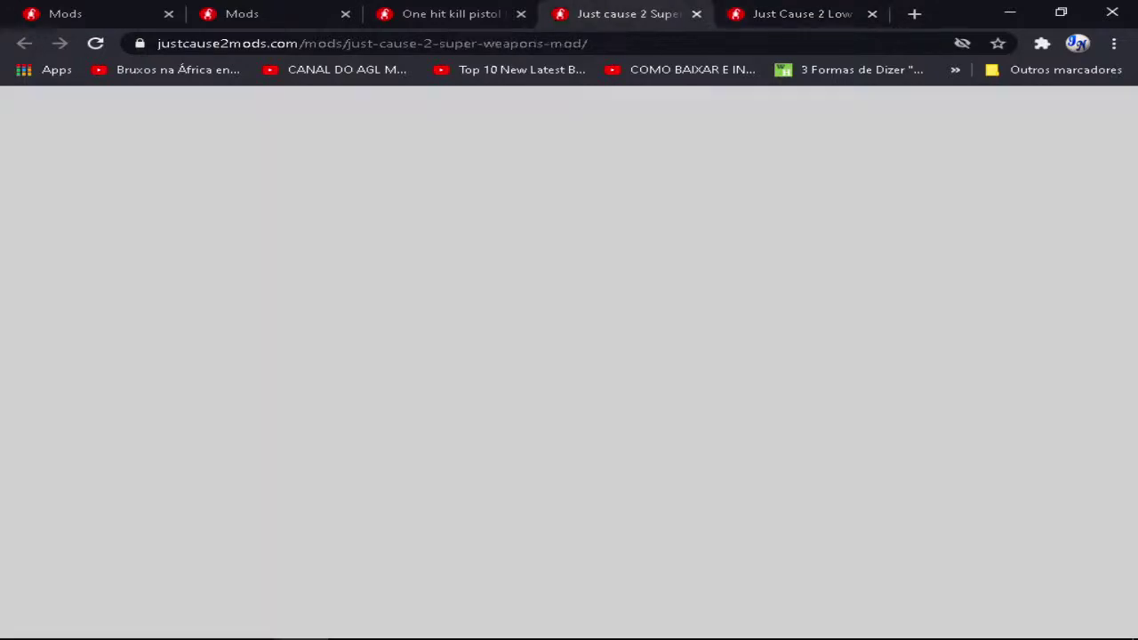
scroll(570, 356, down, 5)
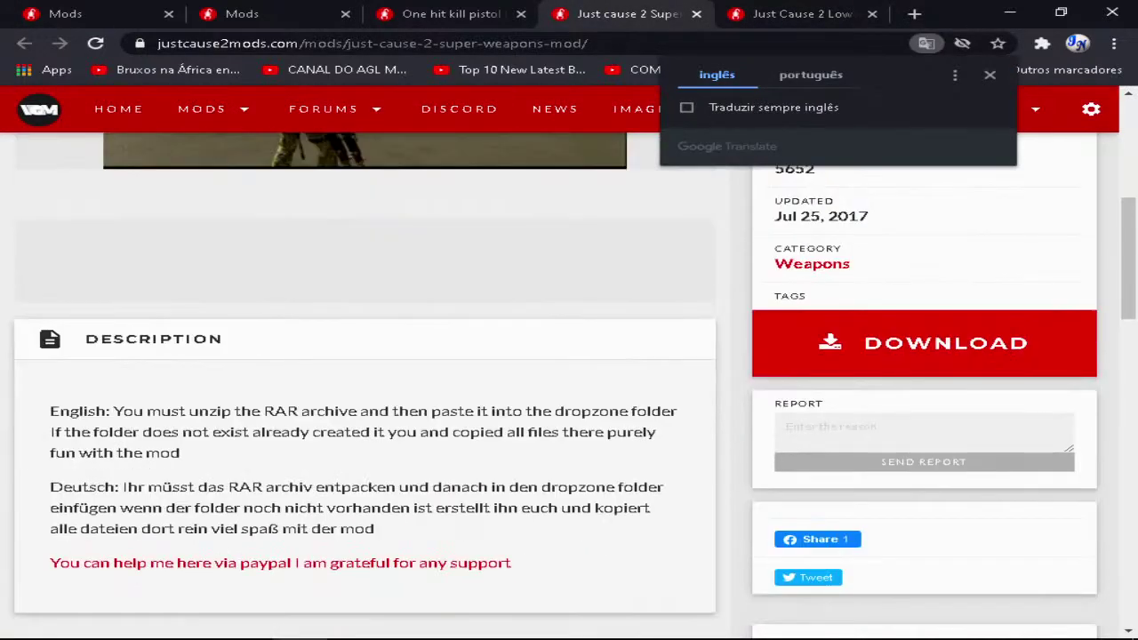
scroll(569, 356, down, 10)
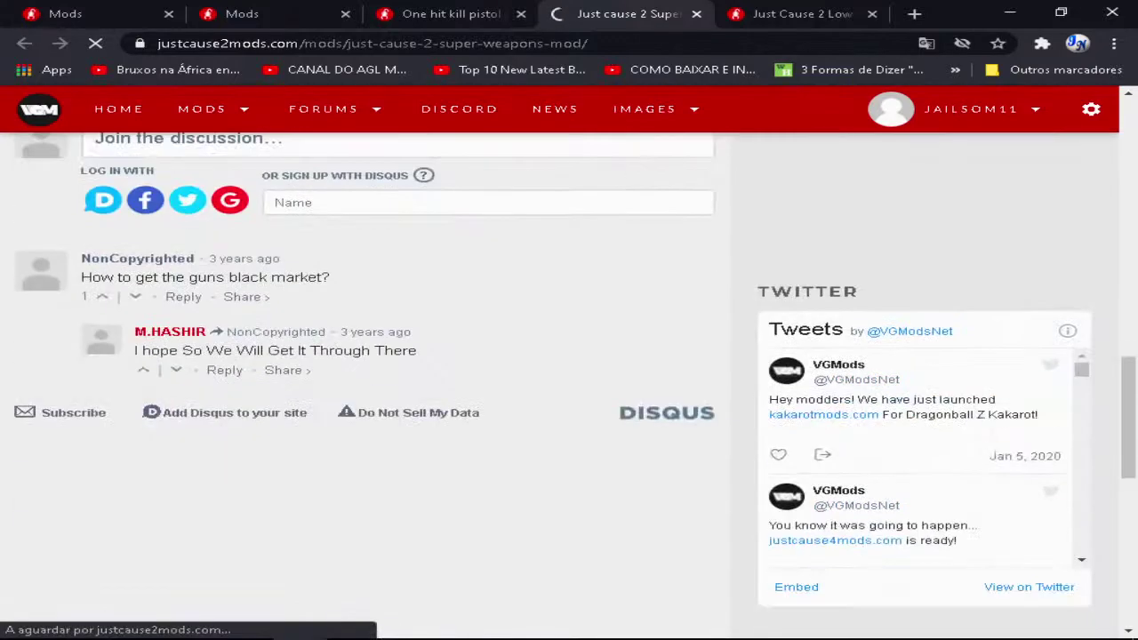
scroll(569, 356, down, 4)
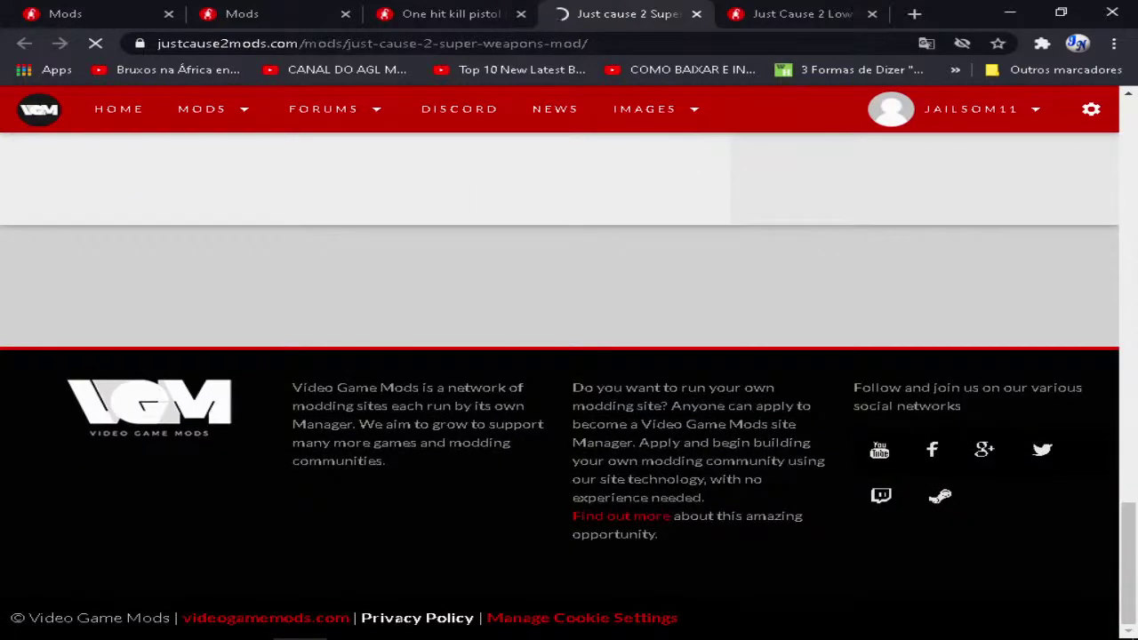
scroll(569, 382, up, 15)
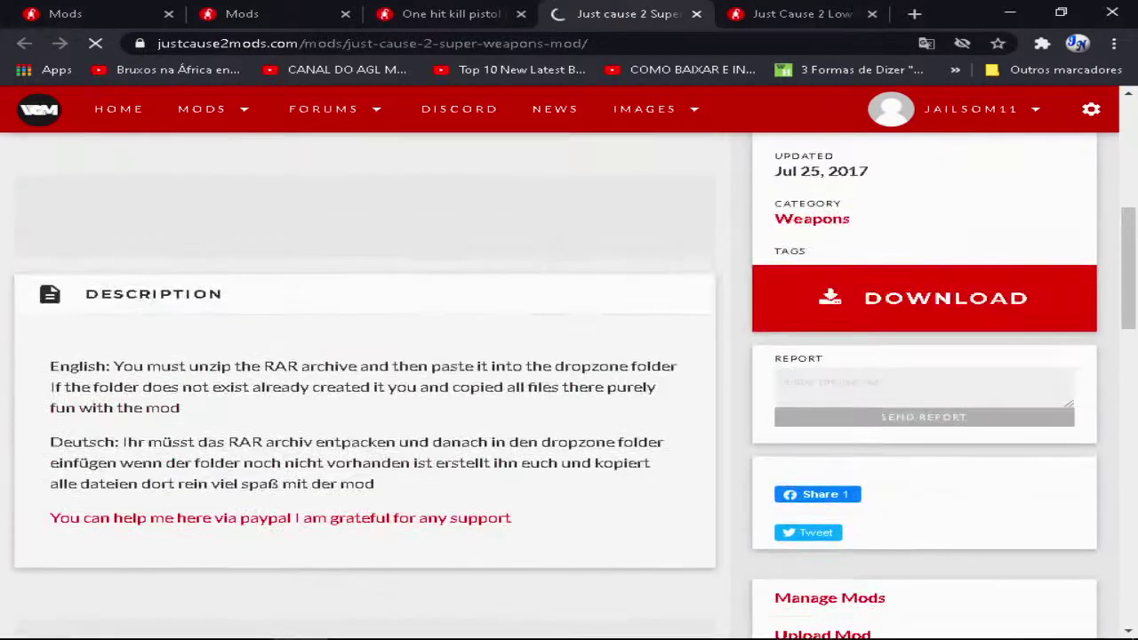
scroll(570, 382, up, 3)
scroll(569, 383, up, 1)
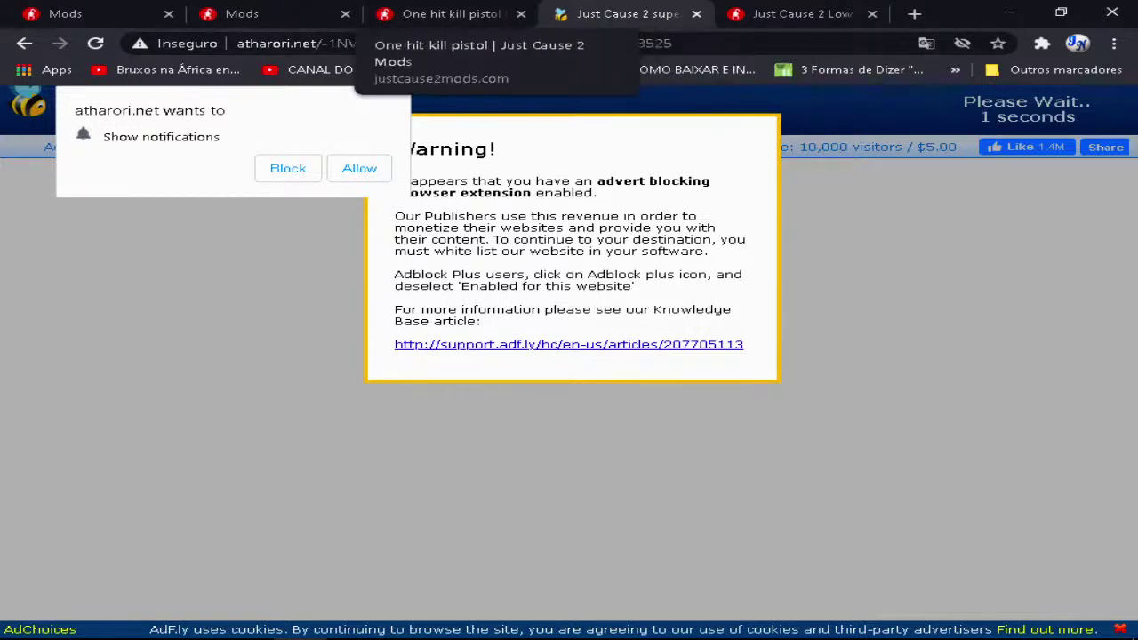
click(696, 14)
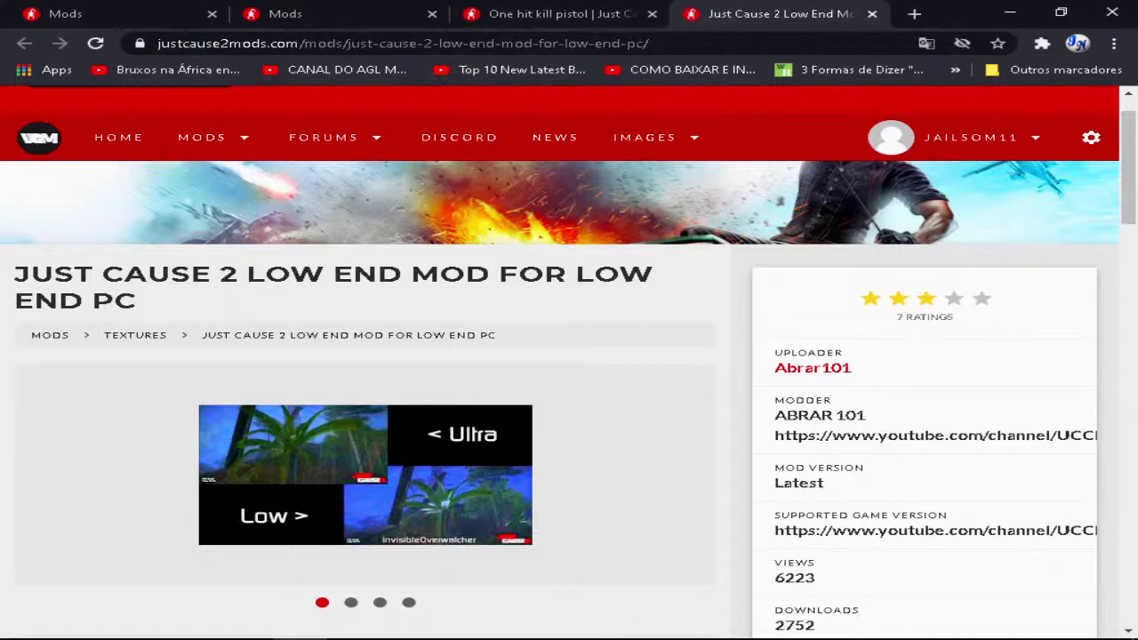
Step: Review the One hit kill pistol mod page and open its download link in a new tab
click(560, 14)
scroll(569, 362, down, 4)
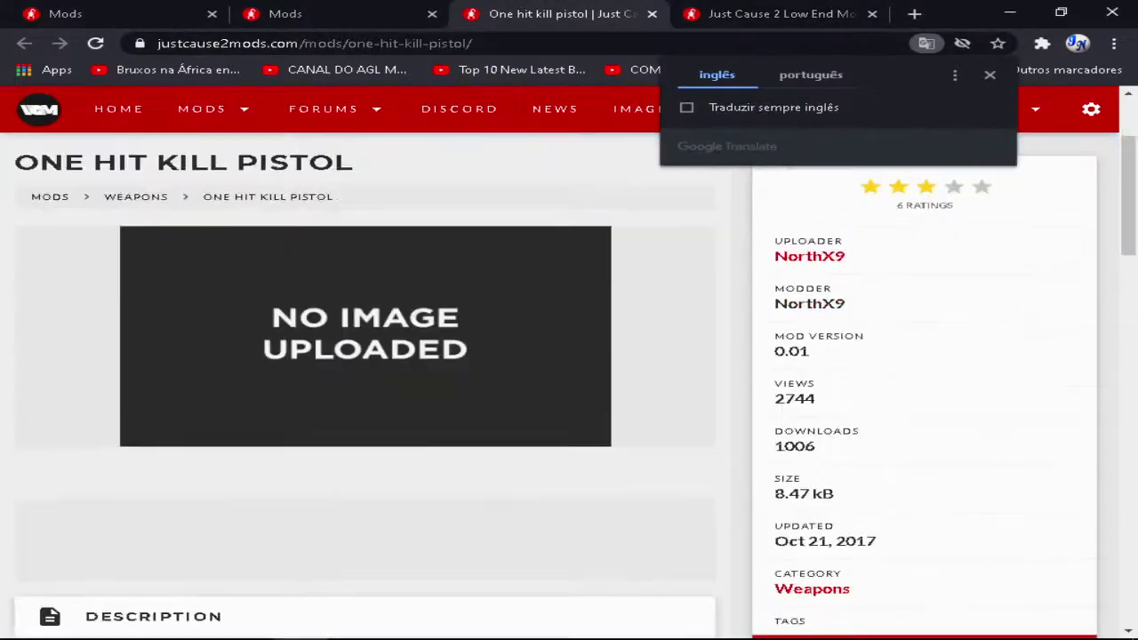
scroll(569, 363, up, 4)
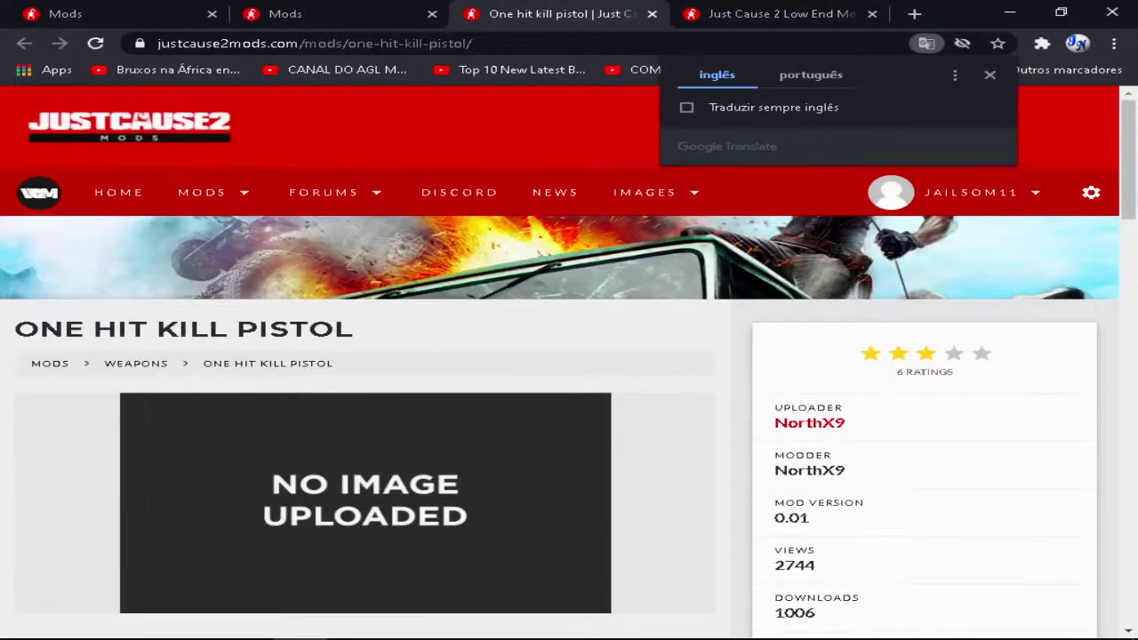
scroll(569, 363, down, 5)
middle_click(924, 390)
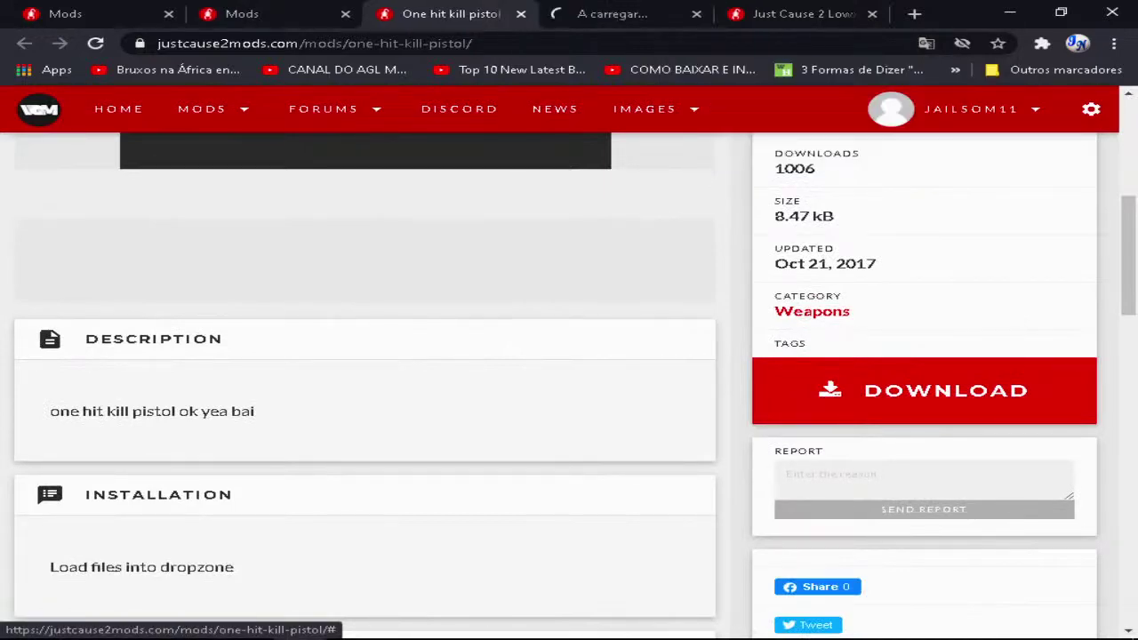
scroll(570, 400, down, 4)
Step: Start the One hit kill pistol download from the duplicate mod page in the new tab
key(ctrl+Tab)
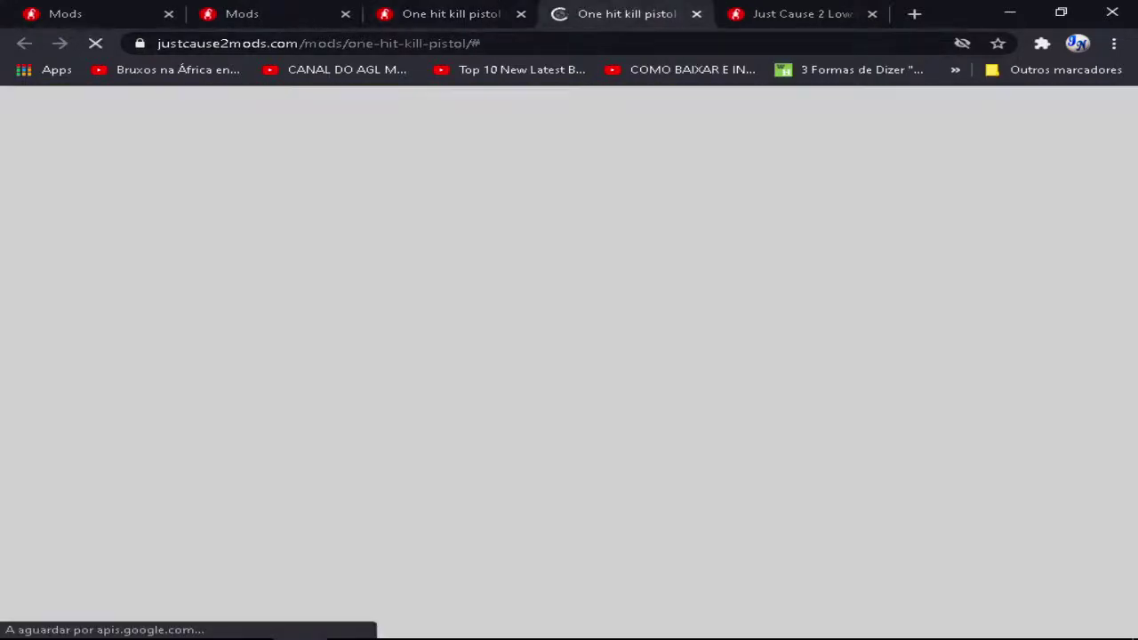
scroll(365, 356, down, 2)
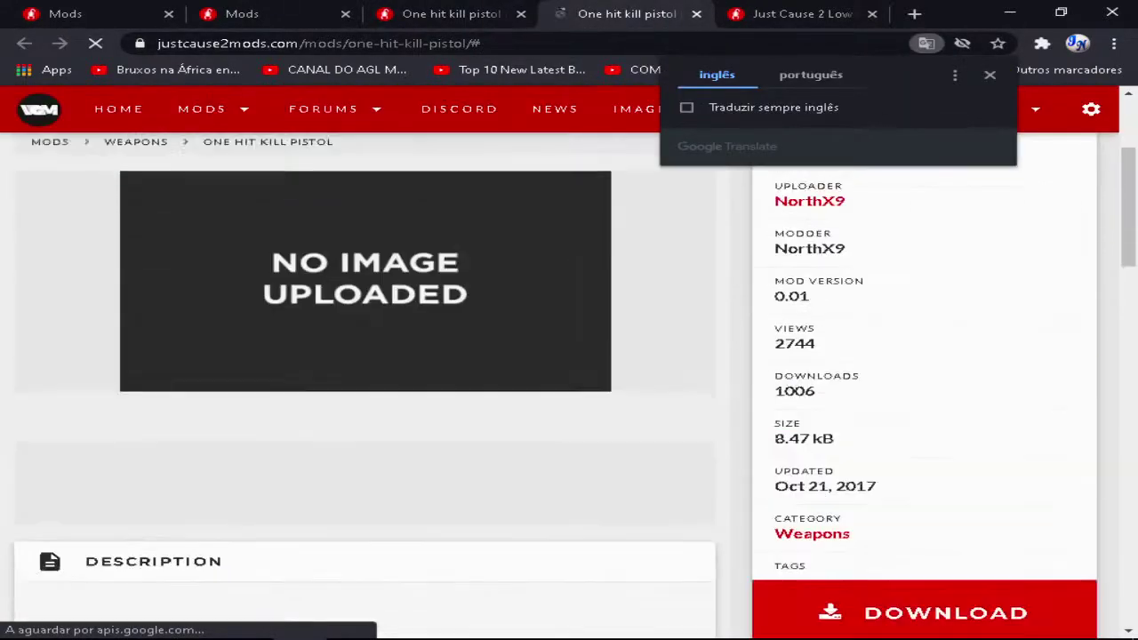
scroll(462, 356, up, 1)
click(451, 14)
click(626, 14)
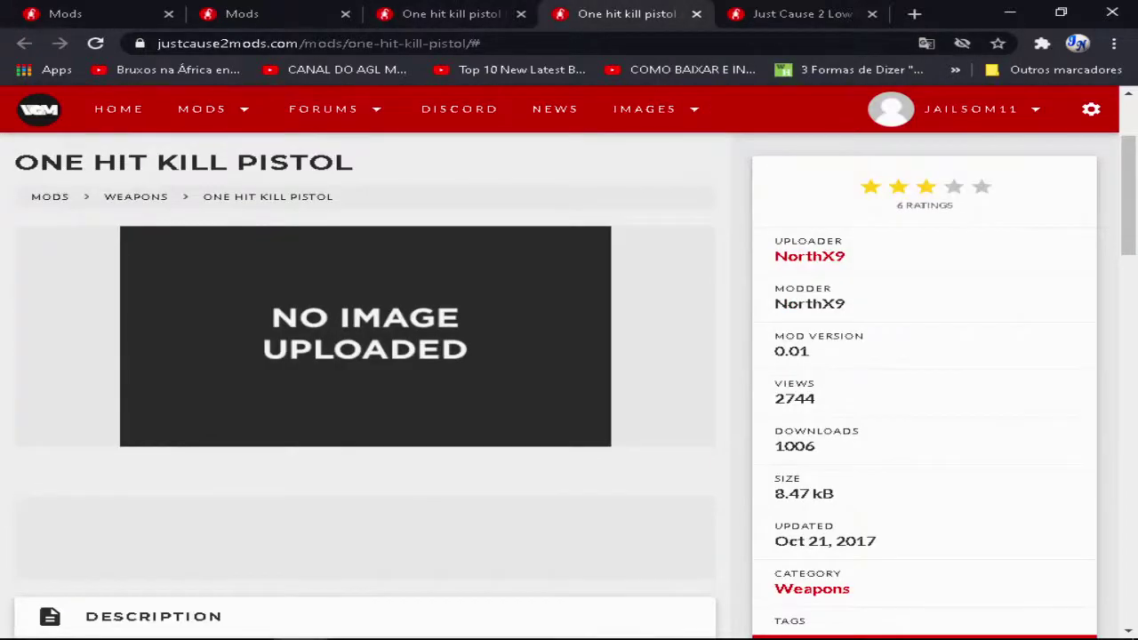
scroll(569, 383, down, 4)
click(925, 336)
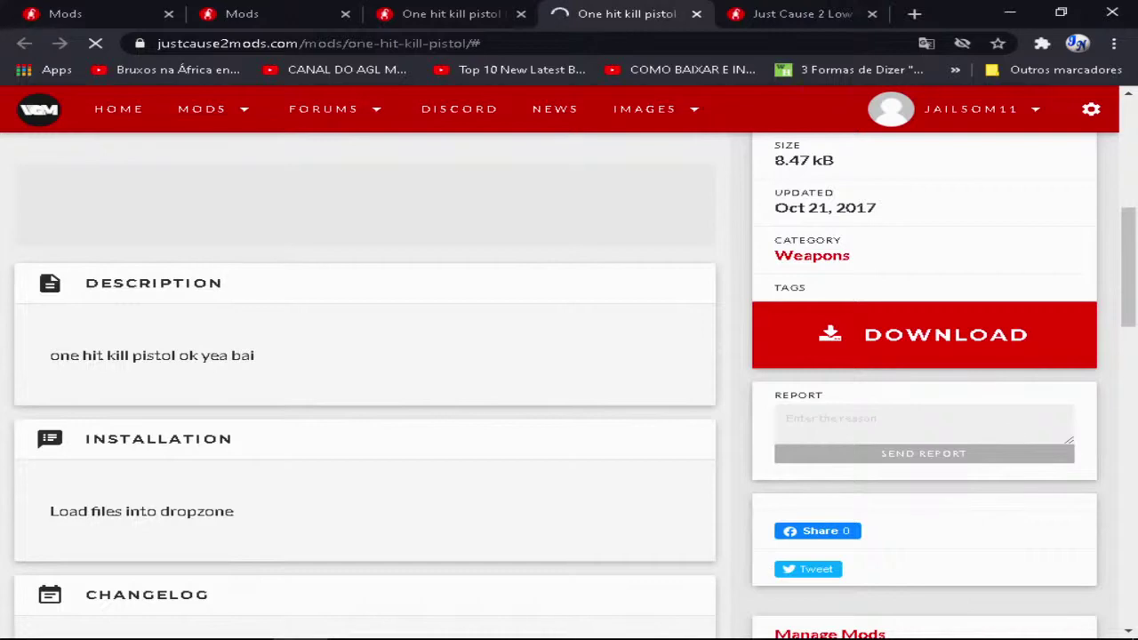
Step: Return to the Weapons mod list and save the One-hit-kill-pistol ZIP archive in the dropzone folder
click(451, 14)
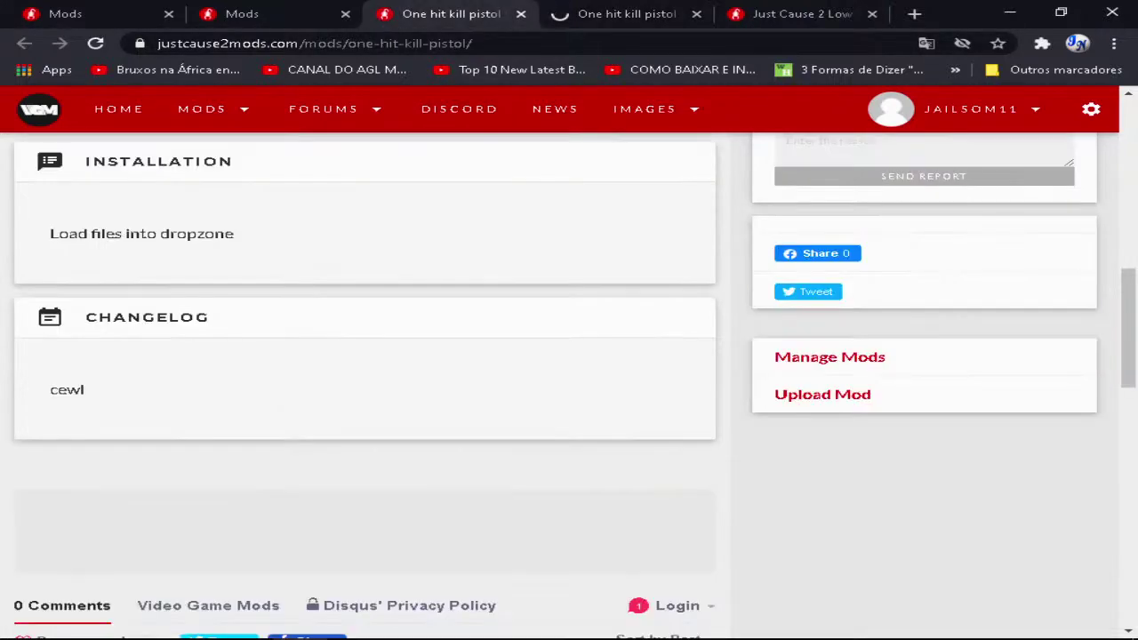
click(258, 14)
scroll(364, 382, down, 4)
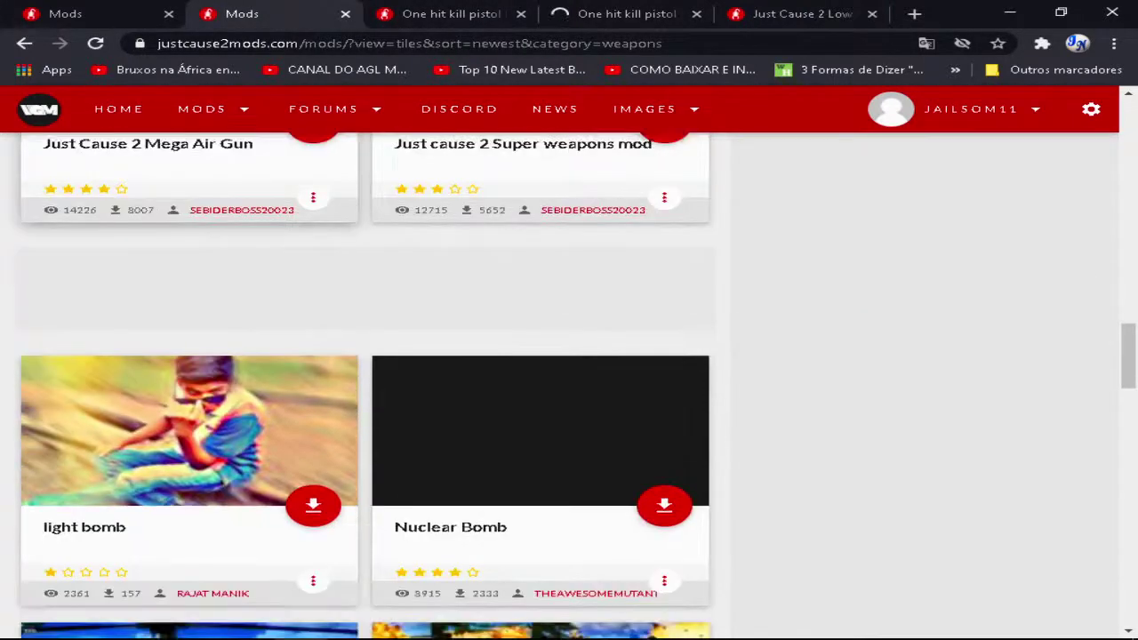
scroll(540, 374, down, 1)
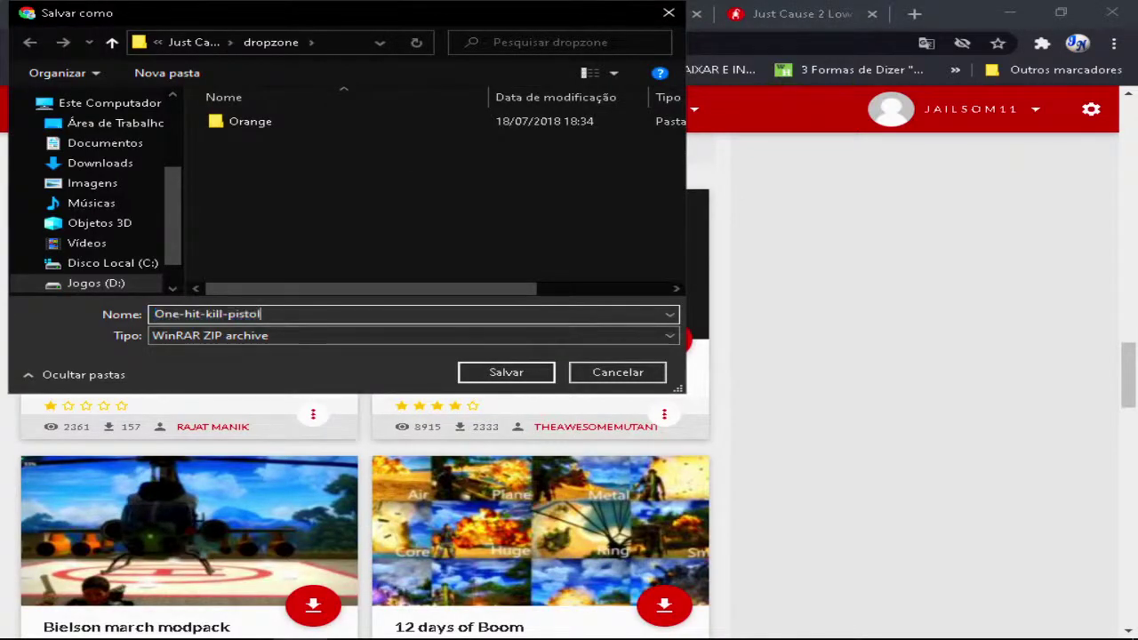
click(506, 371)
Step: Browse further down the Weapons list through the bomb, sniper rifle and flamethrower mods
scroll(506, 372, down, 3)
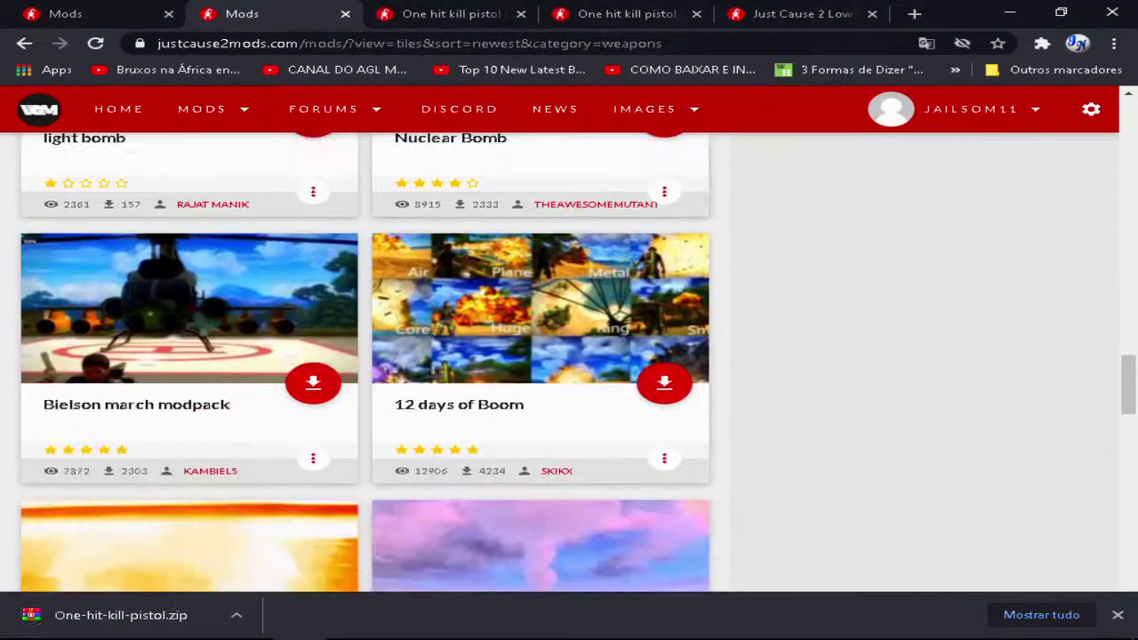
scroll(365, 363, down, 5)
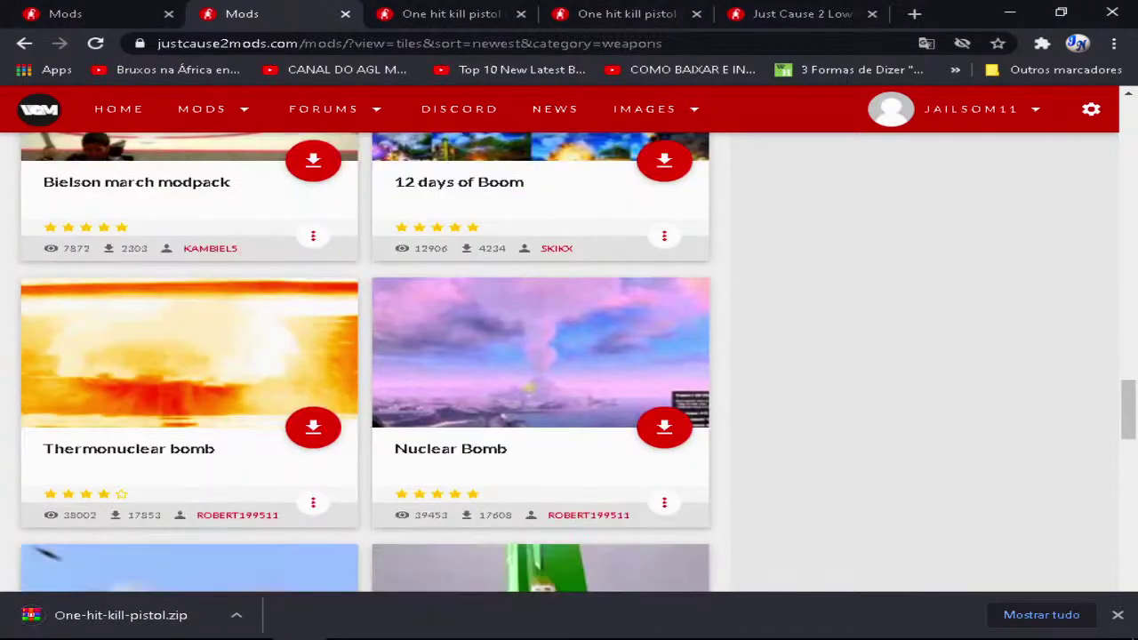
scroll(365, 362, down, 3)
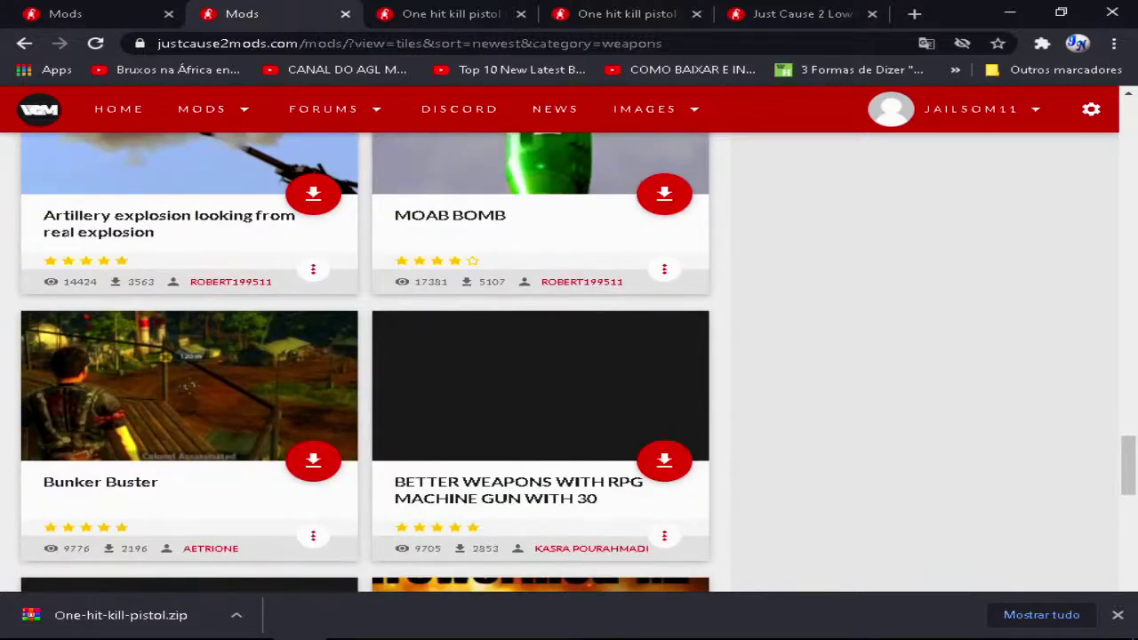
scroll(364, 363, down, 3)
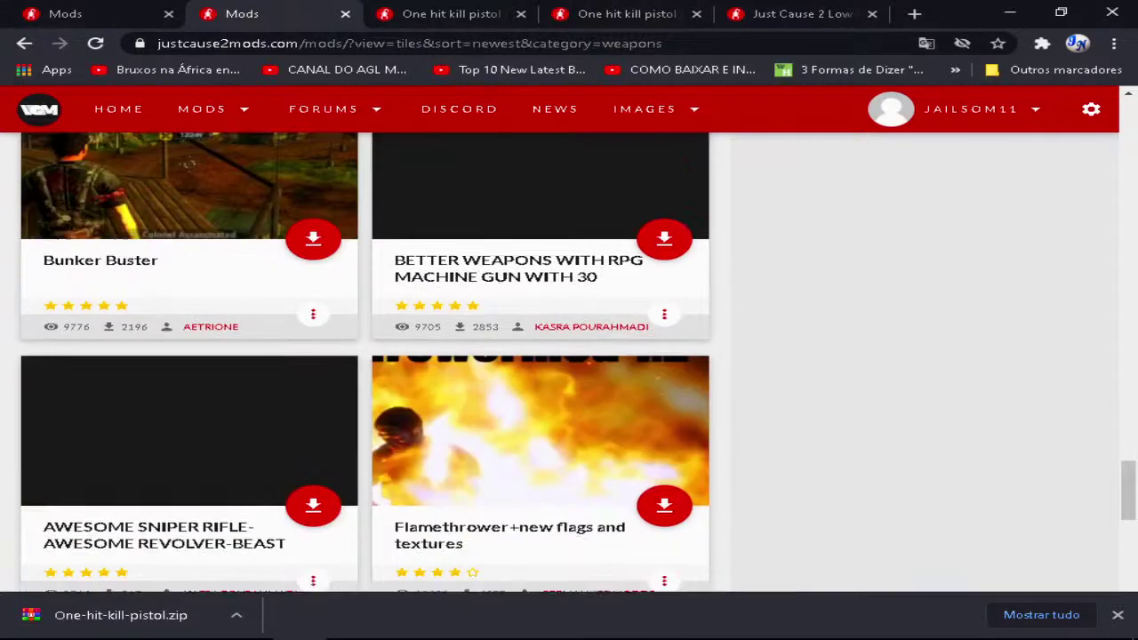
Step: Switch to the Player category list and browse its skin, superspeed and god mode mods
click(89, 13)
scroll(654, 308, down, 1)
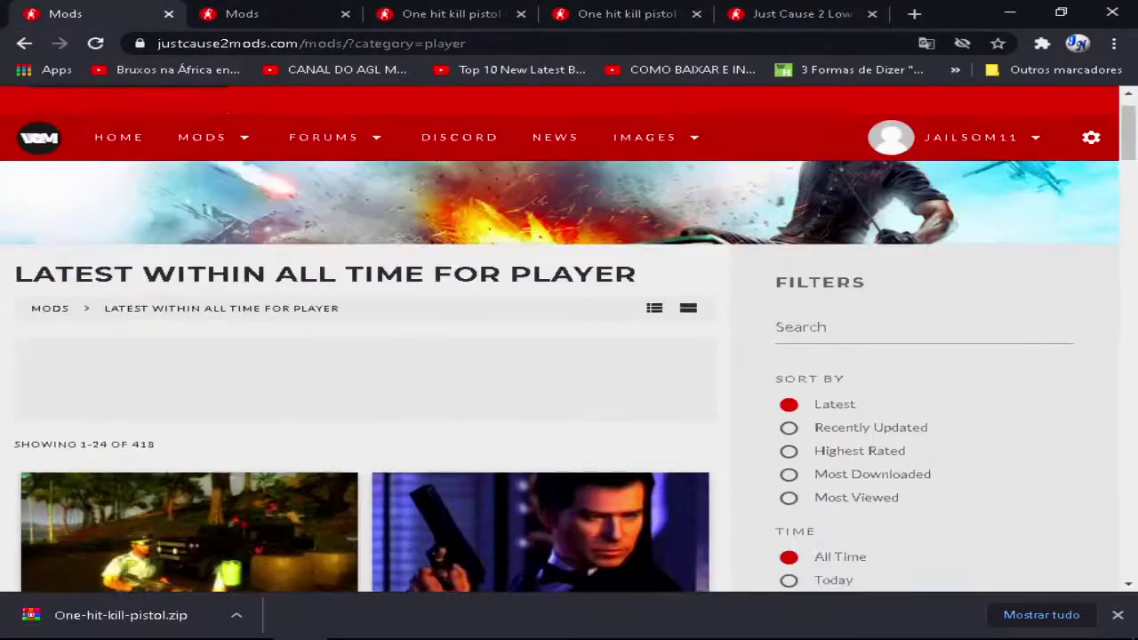
scroll(654, 308, down, 2)
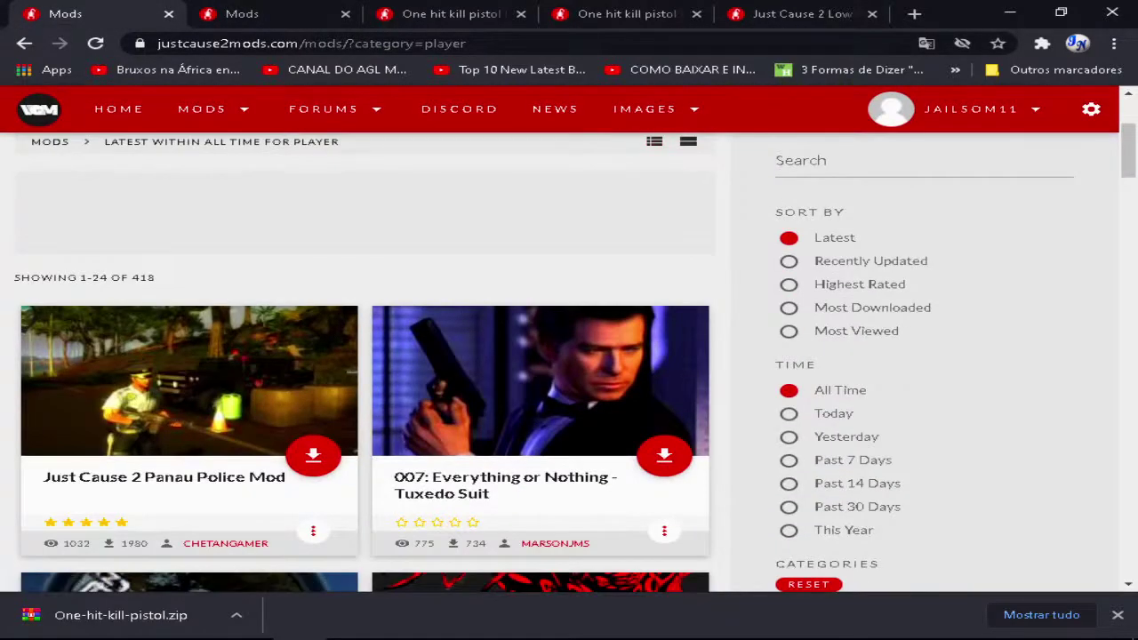
scroll(654, 308, down, 2)
scroll(654, 308, down, 4)
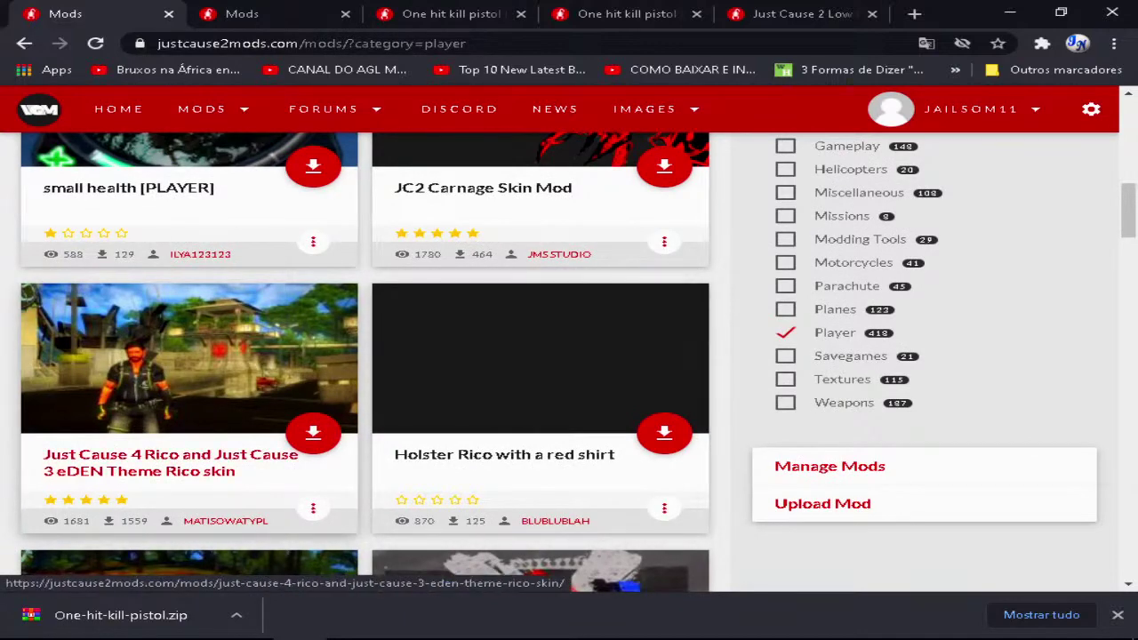
scroll(190, 374, down, 2)
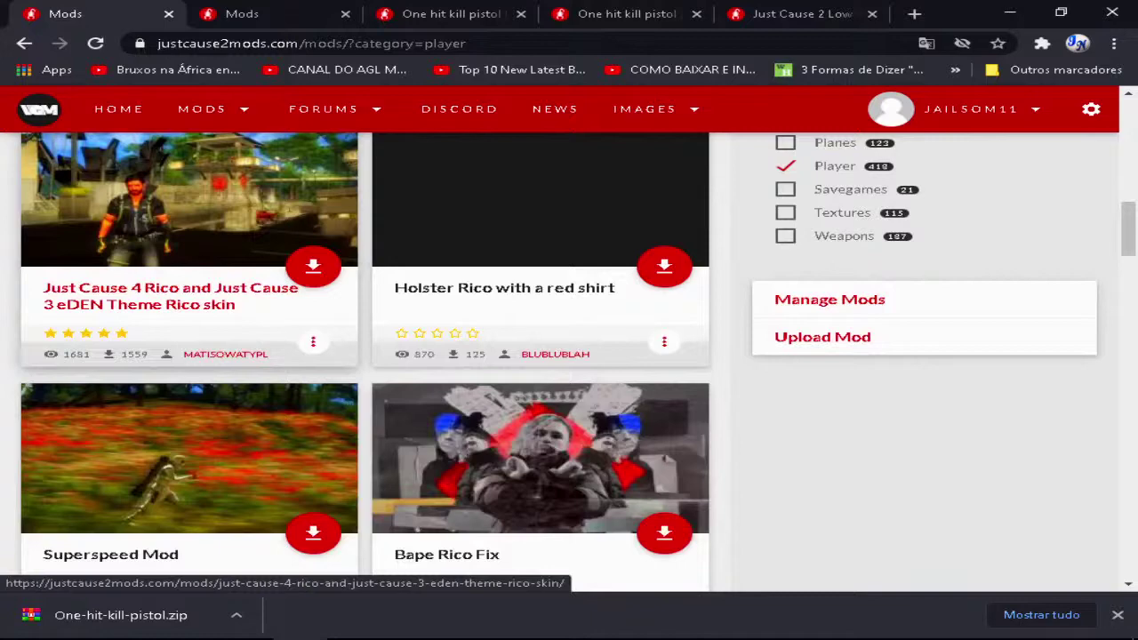
scroll(210, 449, down, 2)
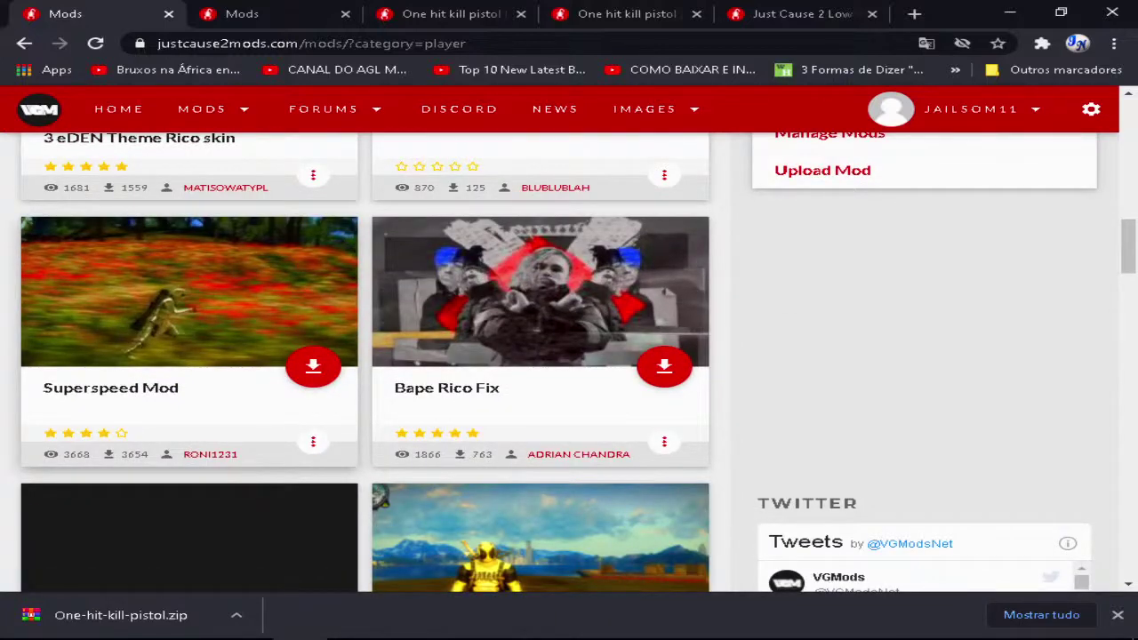
scroll(210, 449, down, 2)
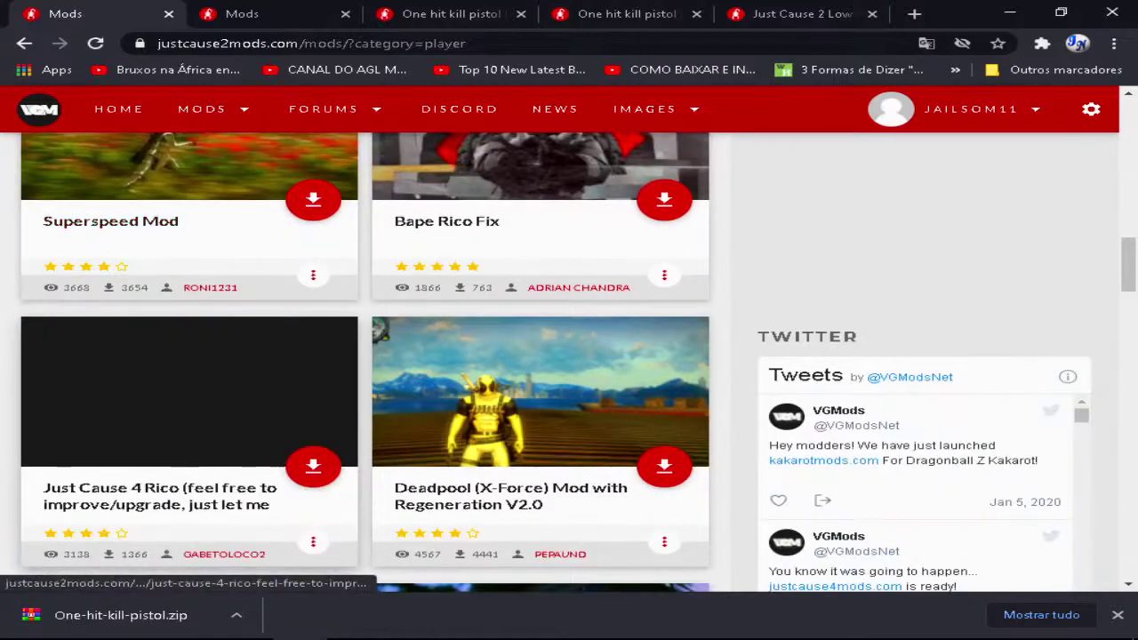
scroll(210, 449, down, 5)
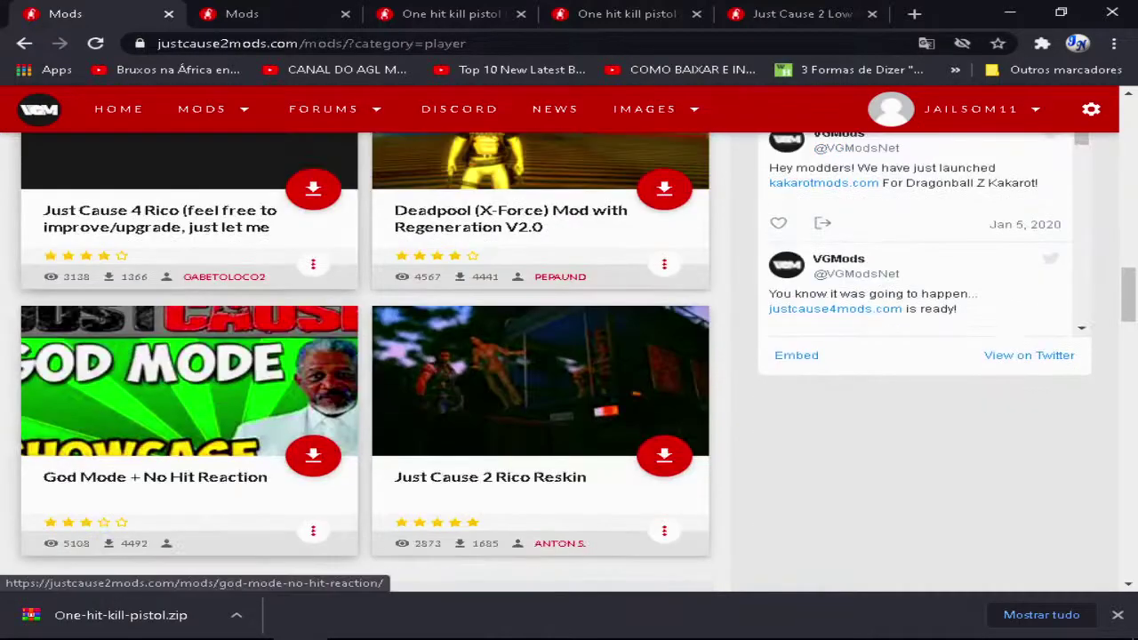
scroll(210, 450, down, 3)
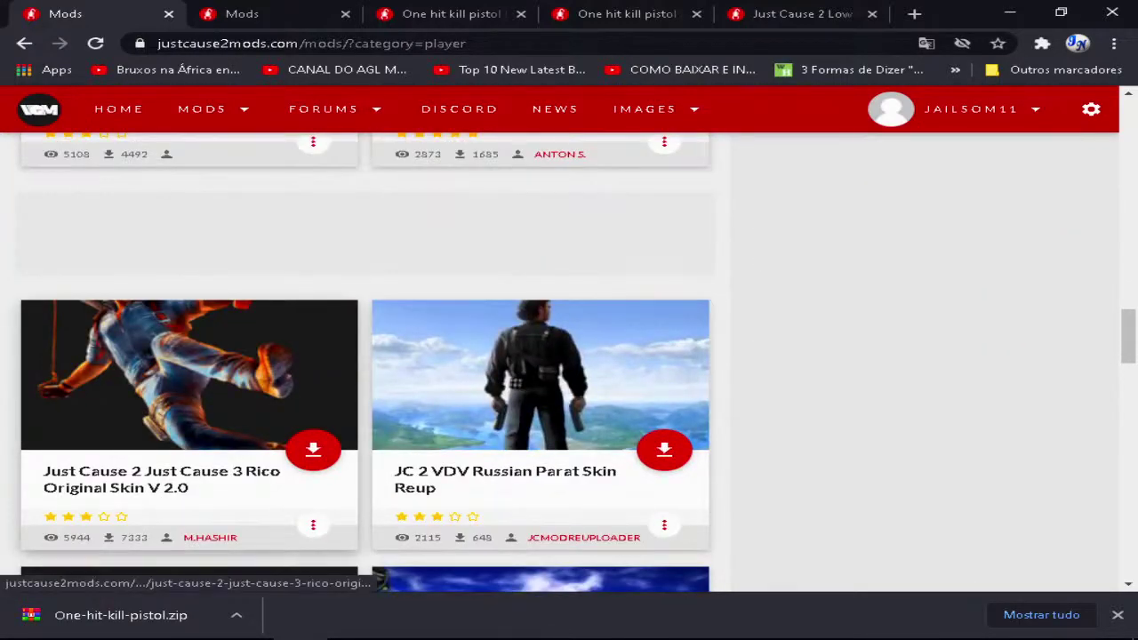
scroll(210, 449, down, 6)
scroll(210, 449, up, 1)
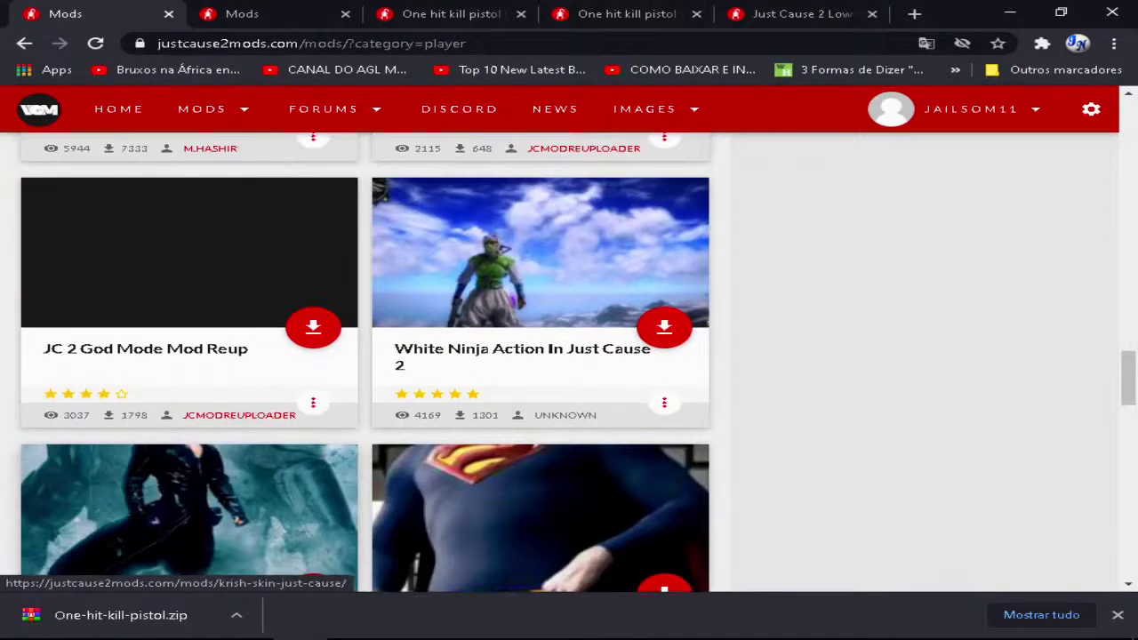
scroll(210, 449, down, 3)
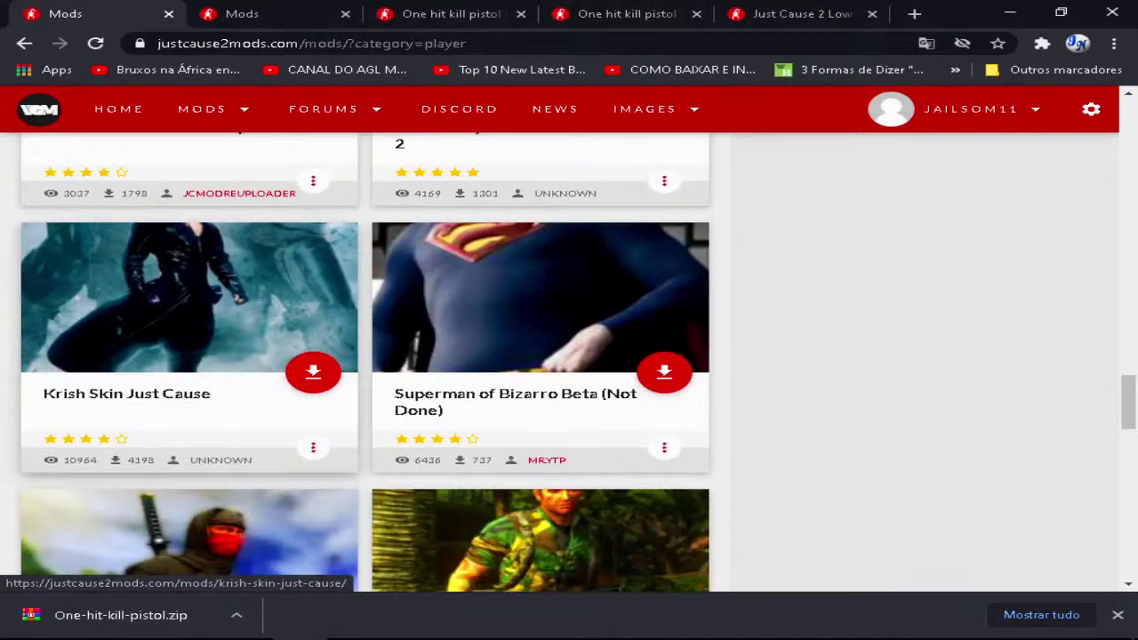
Step: Open the Superman of Bizarro Beta (Not Done) mod from the Player list in a new tab
scroll(210, 449, down, 2)
scroll(209, 449, up, 2)
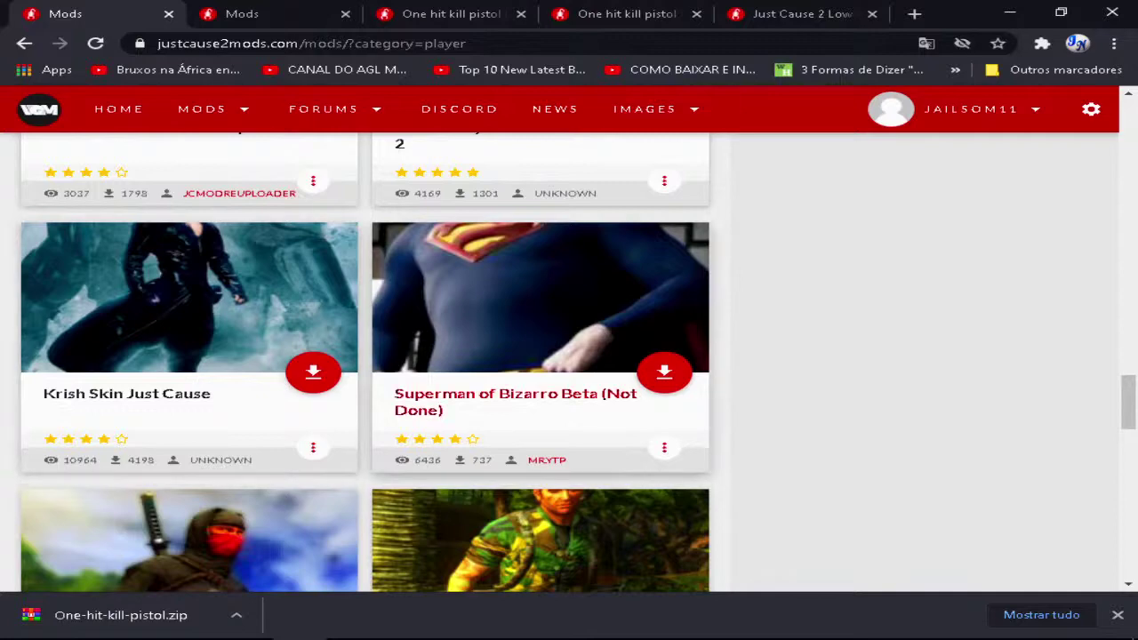
middle_click(516, 395)
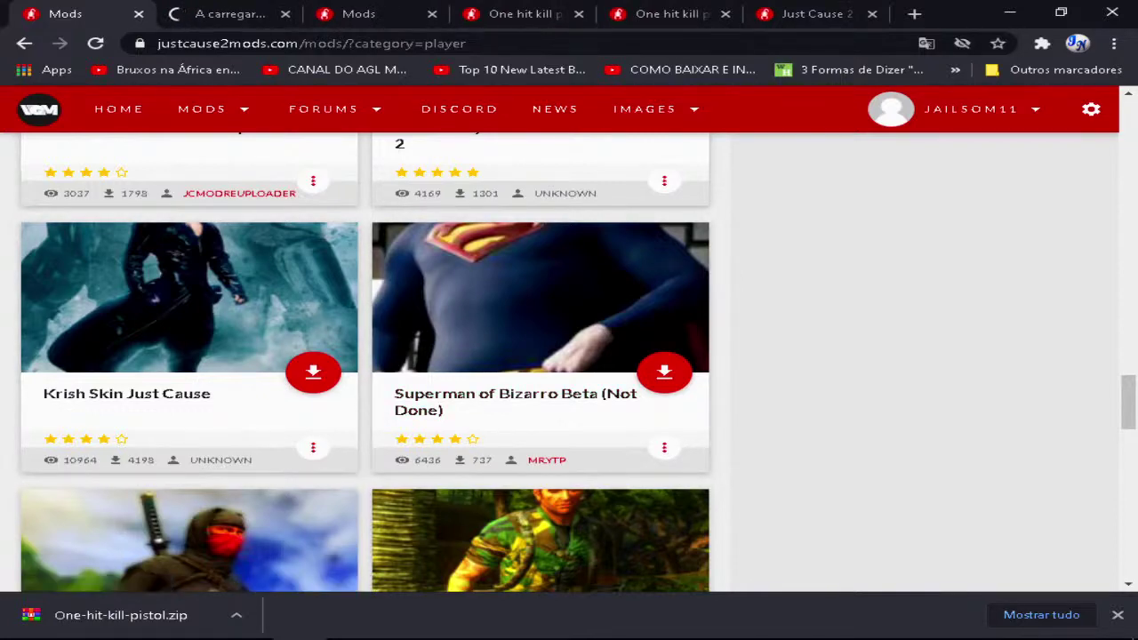
key(ctrl+Tab)
key(ctrl+shift+Tab)
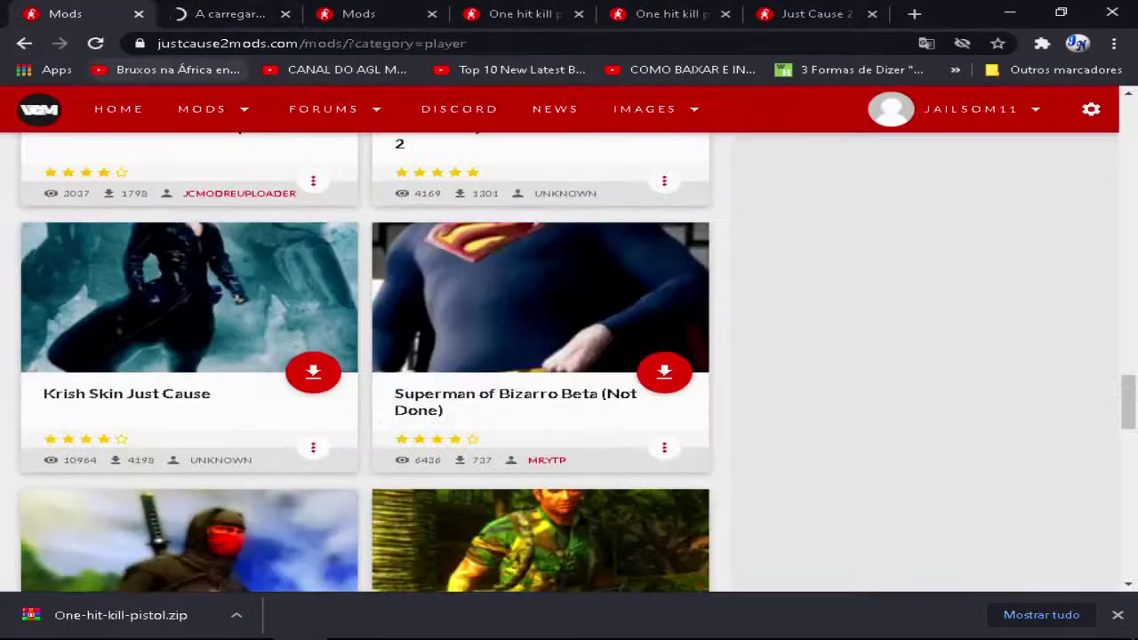
Step: Return to the Weapons mod list and load its page 2
scroll(365, 356, up, 9)
key(ctrl+Tab)
key(ctrl+Tab)
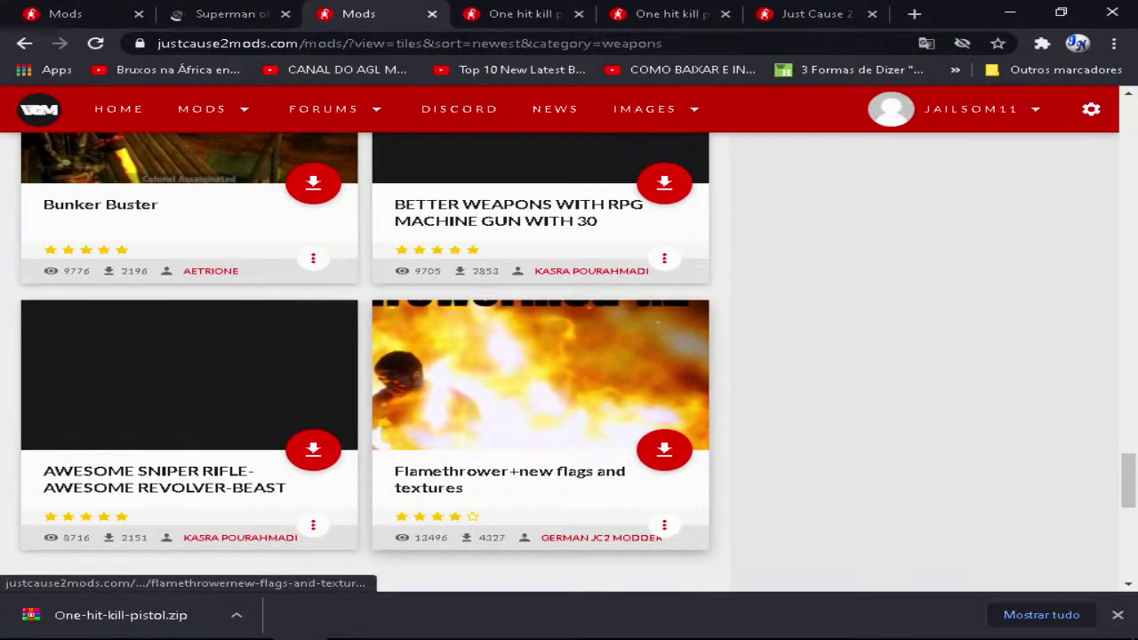
scroll(540, 427, down, 2)
scroll(540, 356, up, 2)
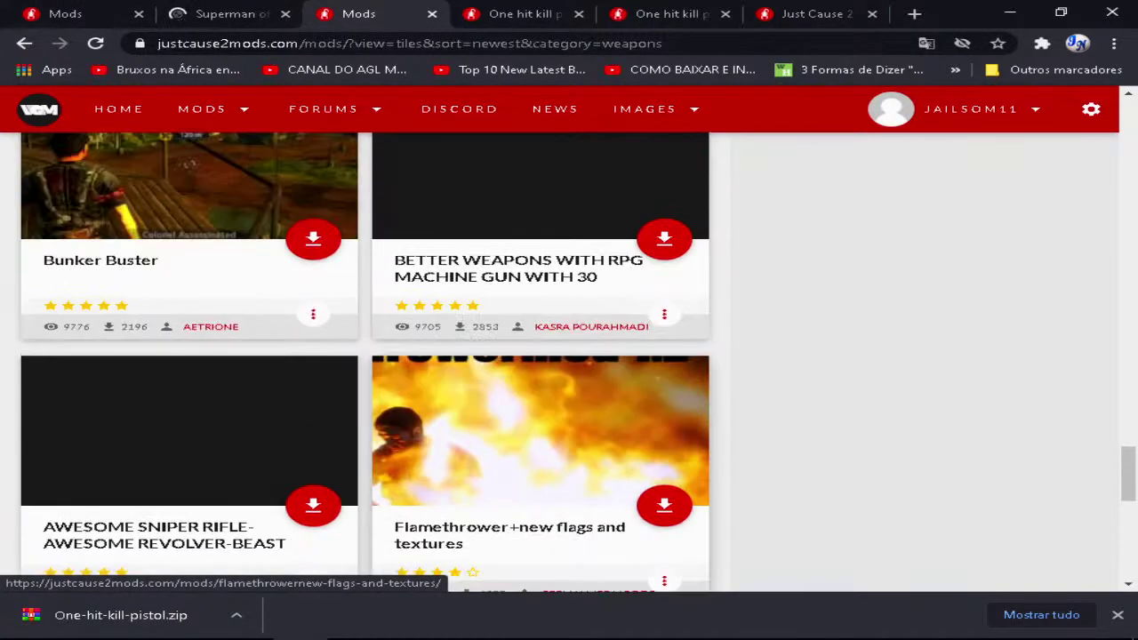
scroll(540, 355, down, 5)
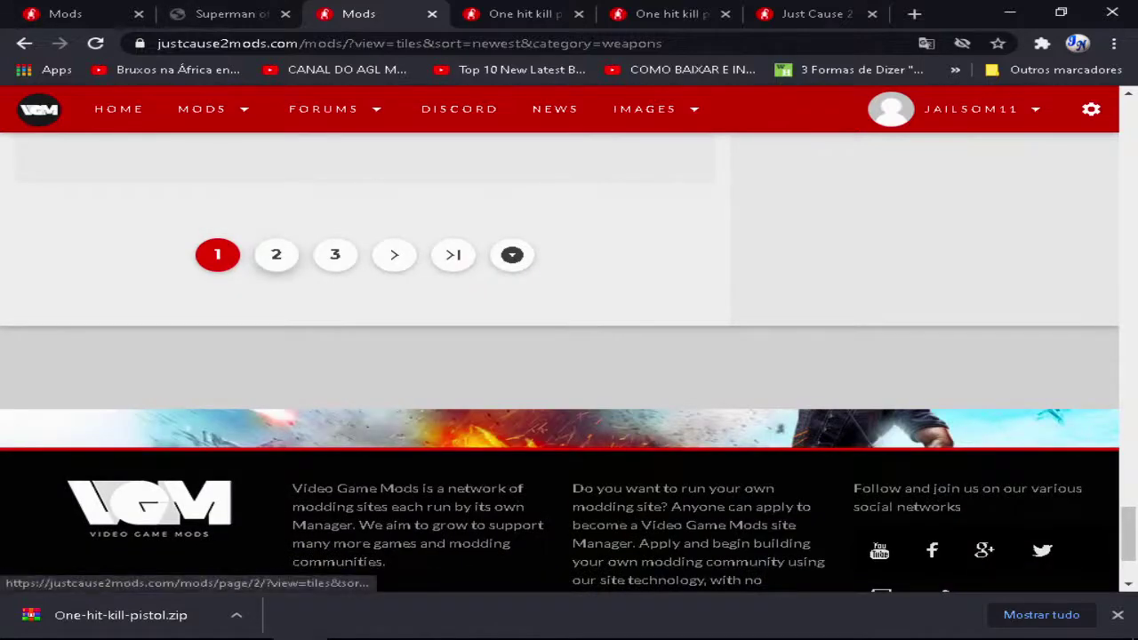
click(276, 255)
Step: Review the images and details on the Superman of Bizarro Beta mod page and close its tab
key(ctrl+shift+Tab)
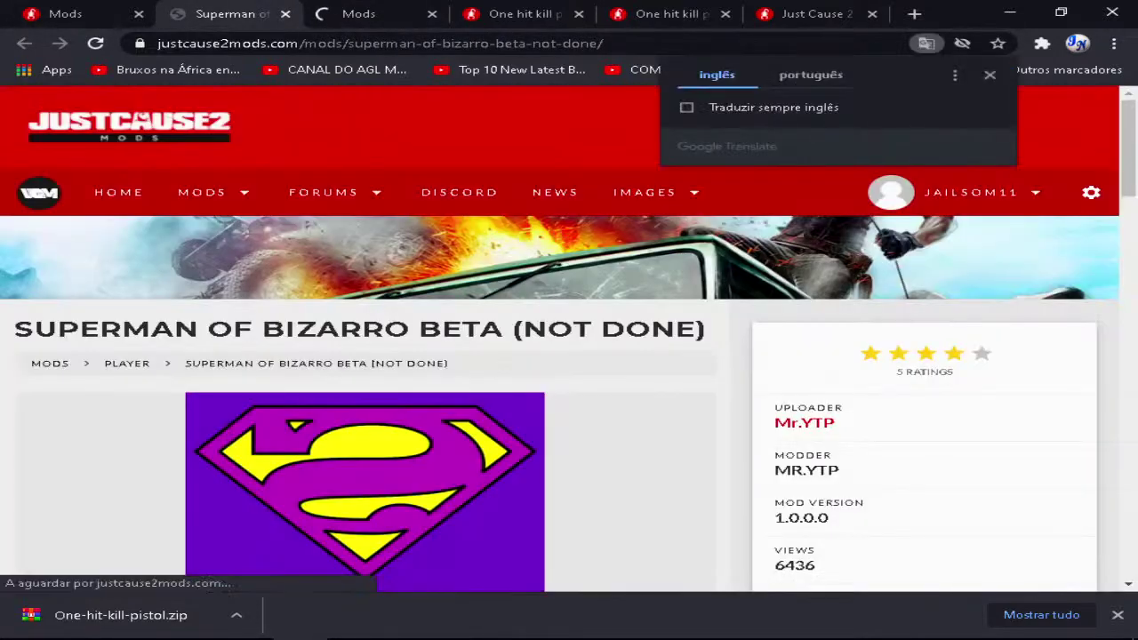
scroll(560, 356, down, 3)
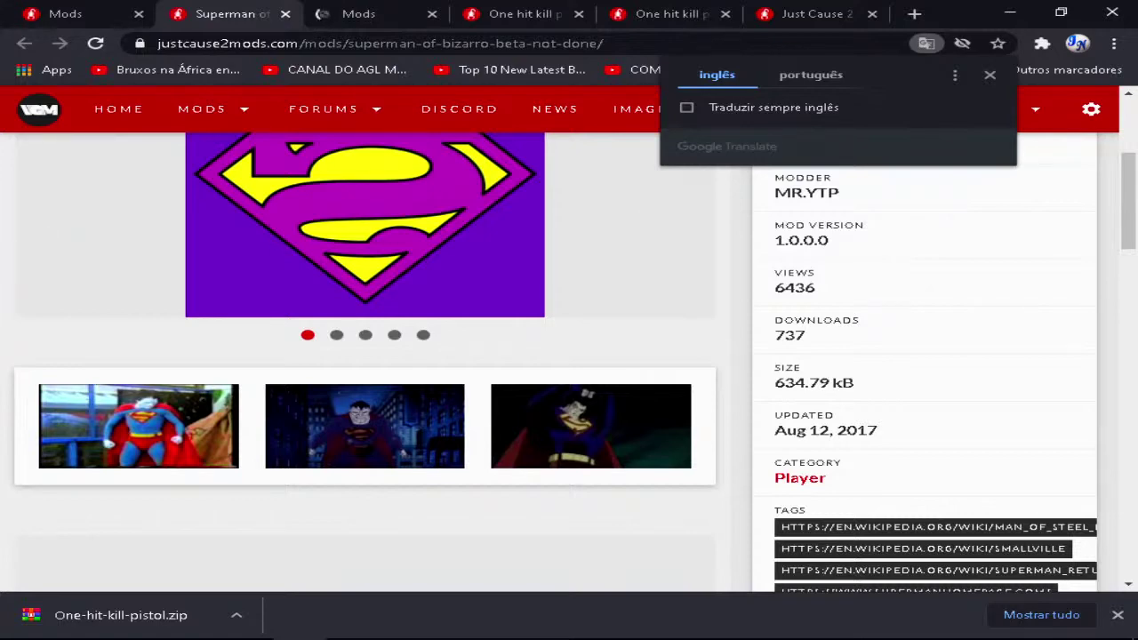
scroll(569, 356, down, 5)
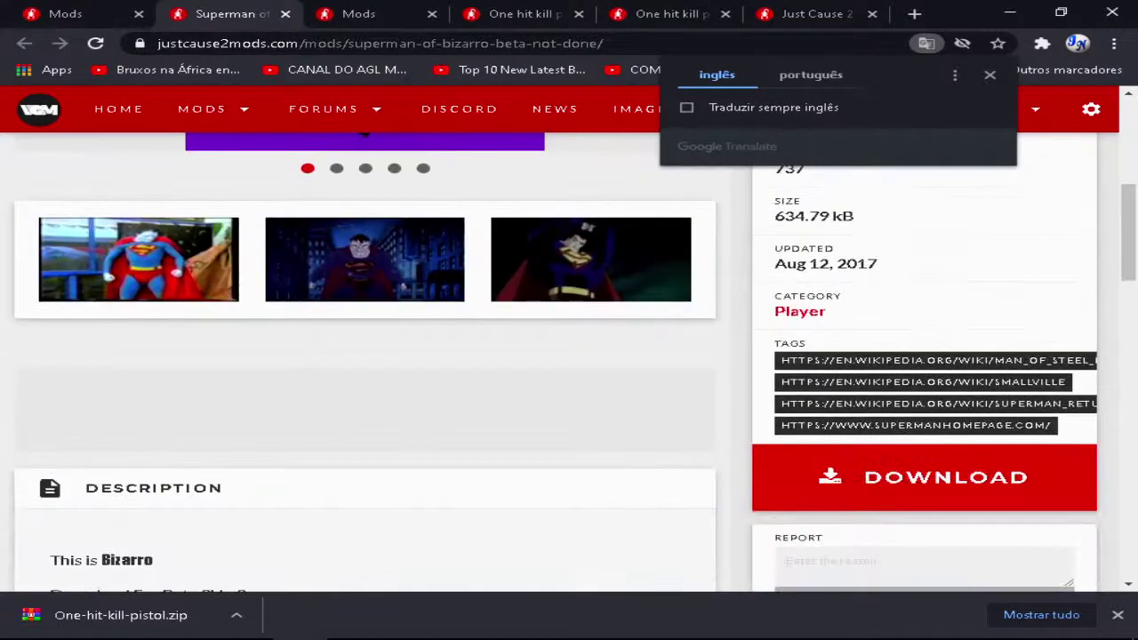
scroll(364, 355, down, 5)
scroll(365, 356, up, 8)
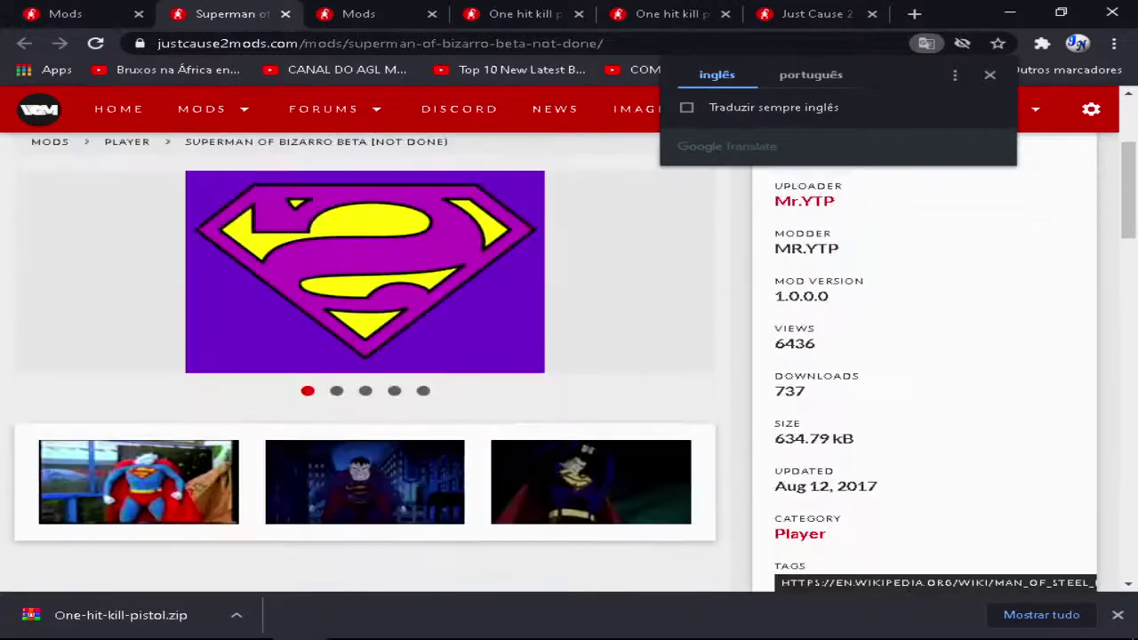
scroll(364, 356, up, 3)
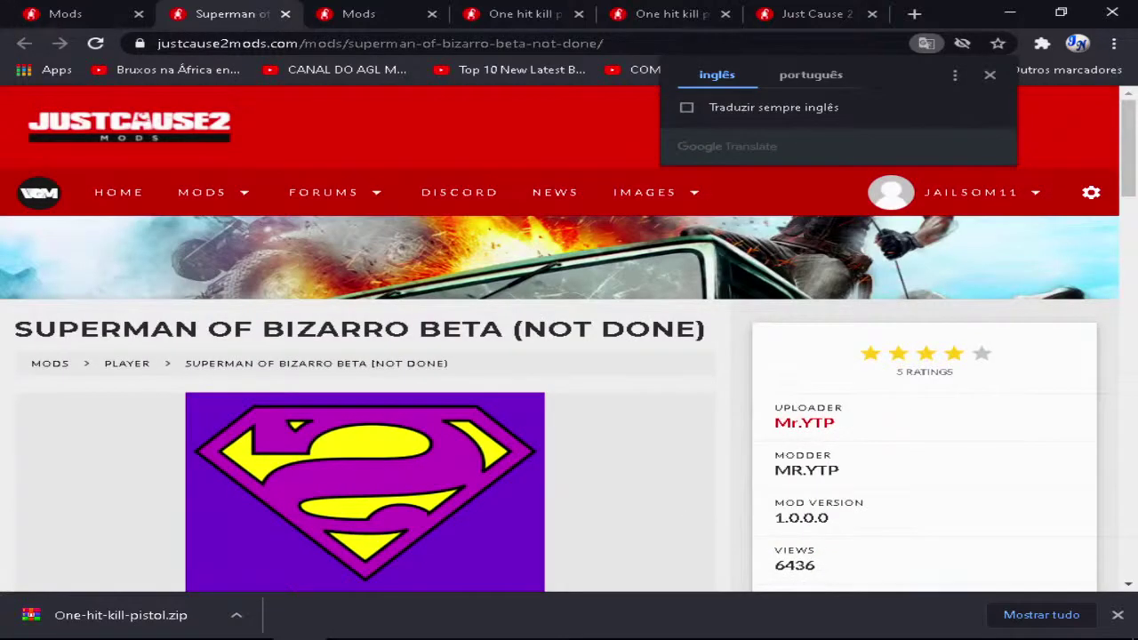
click(285, 14)
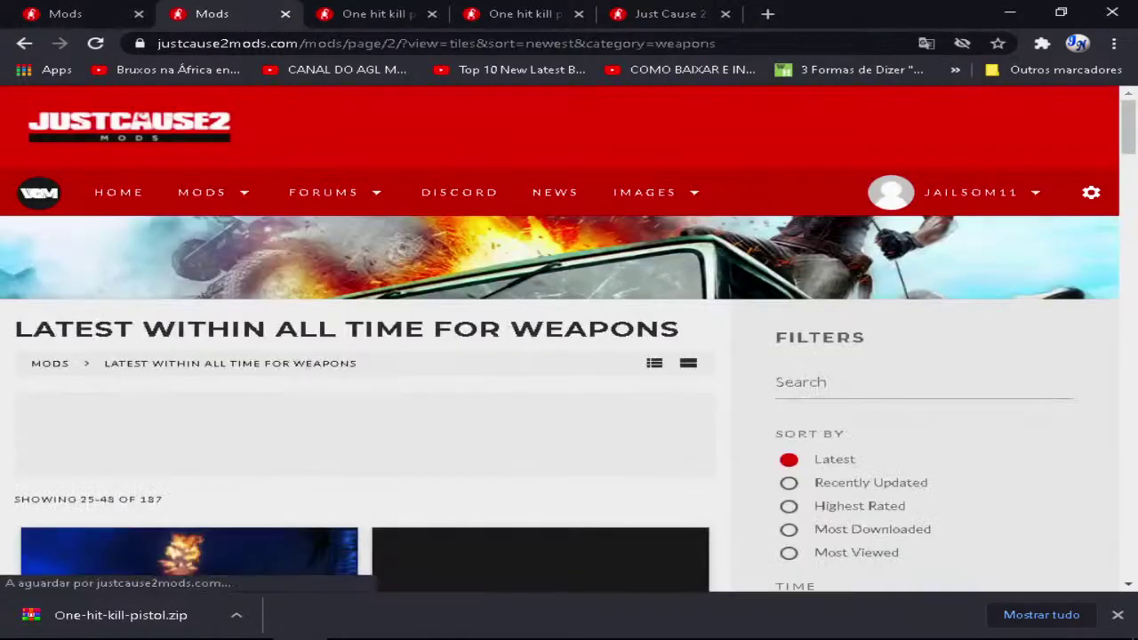
Step: Look through the upper part of Weapons page 2 and open Rico's Signature Flak Gun in a new tab
scroll(190, 355, down, 3)
scroll(186, 356, down, 1)
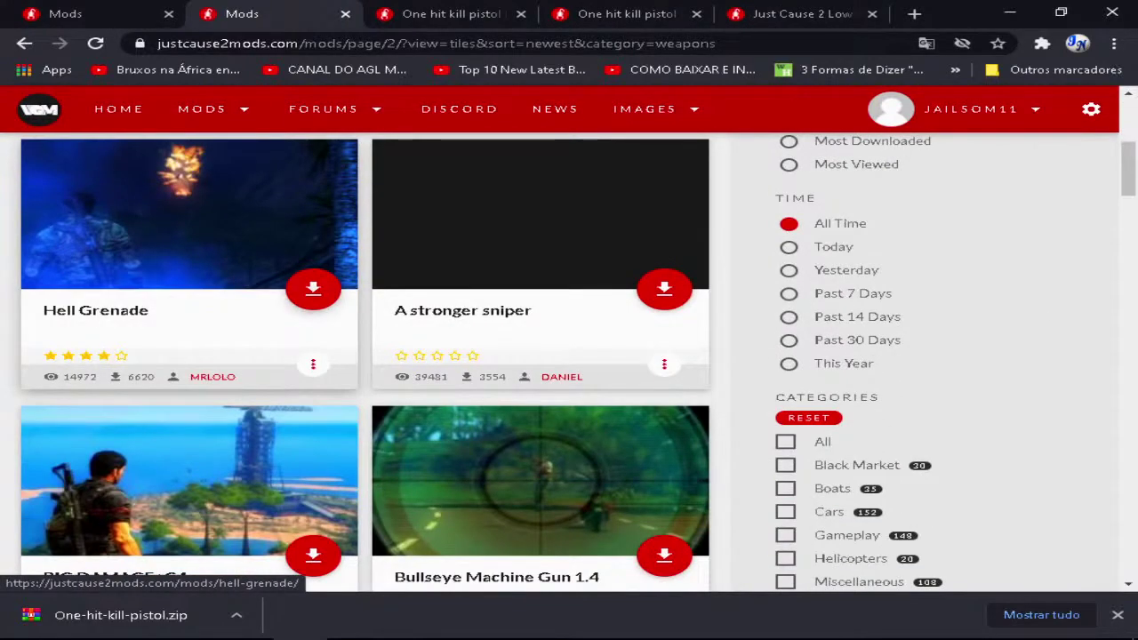
scroll(187, 356, down, 2)
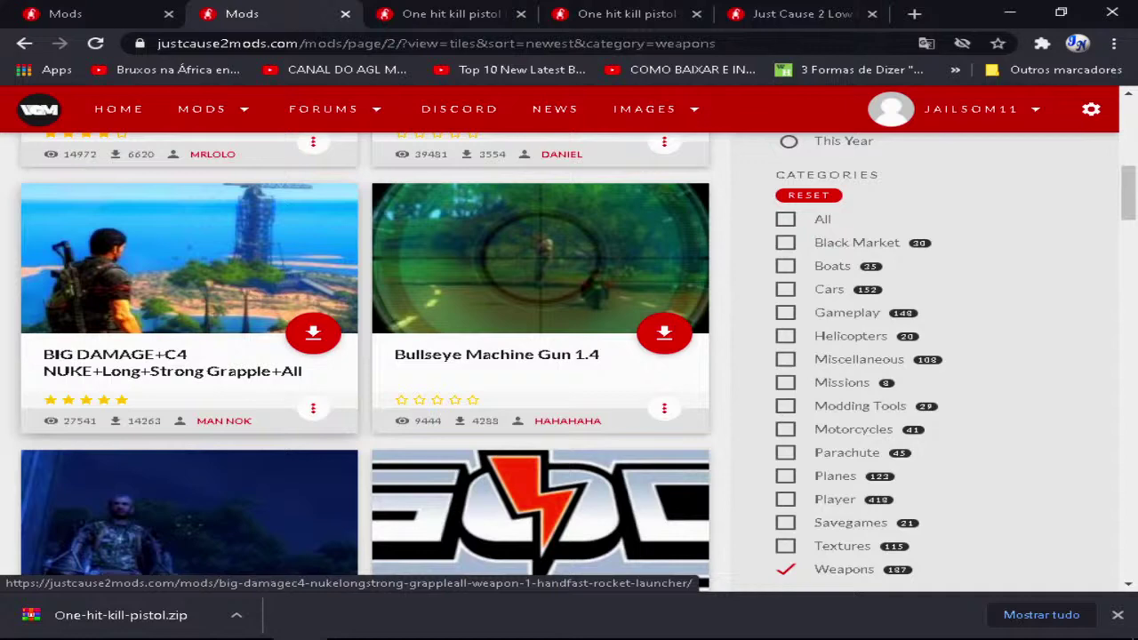
scroll(187, 356, down, 2)
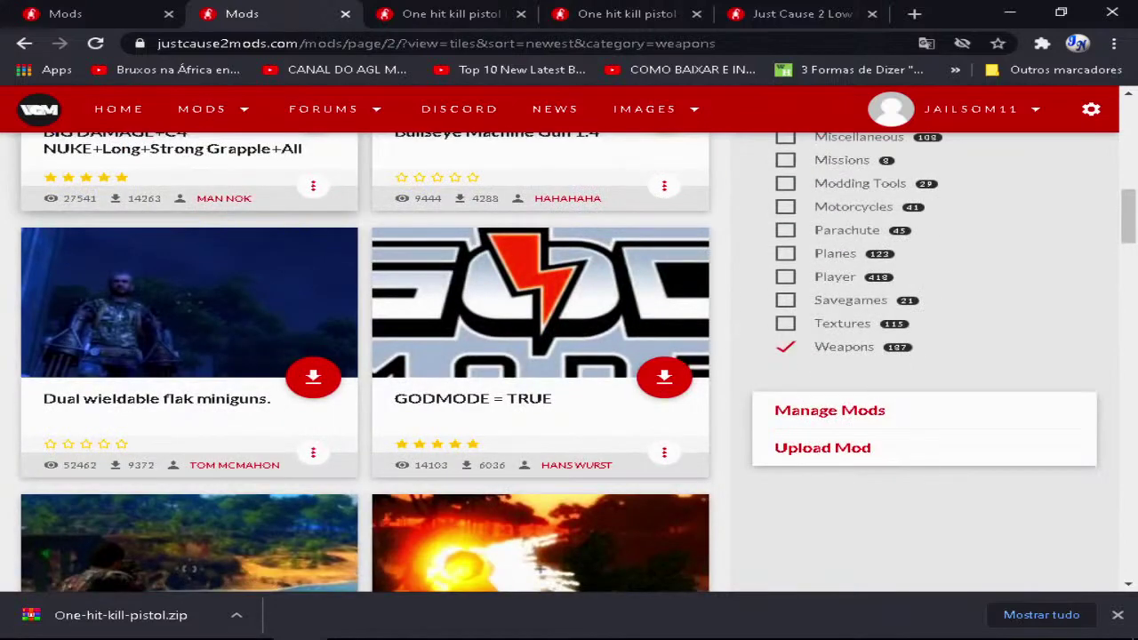
scroll(534, 356, down, 1)
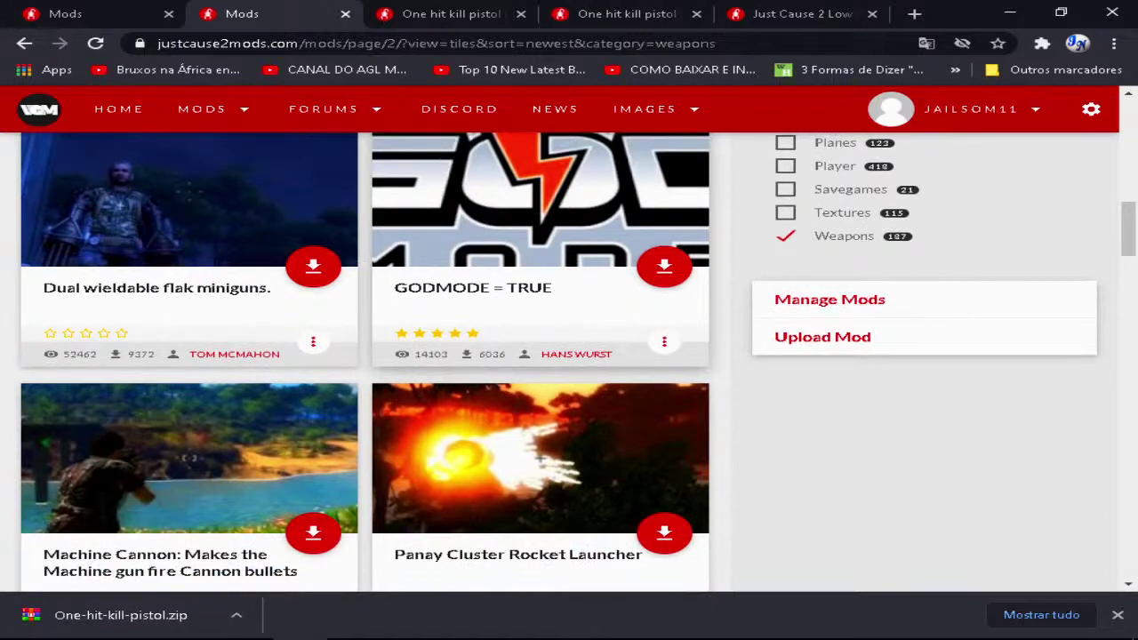
scroll(533, 355, up, 1)
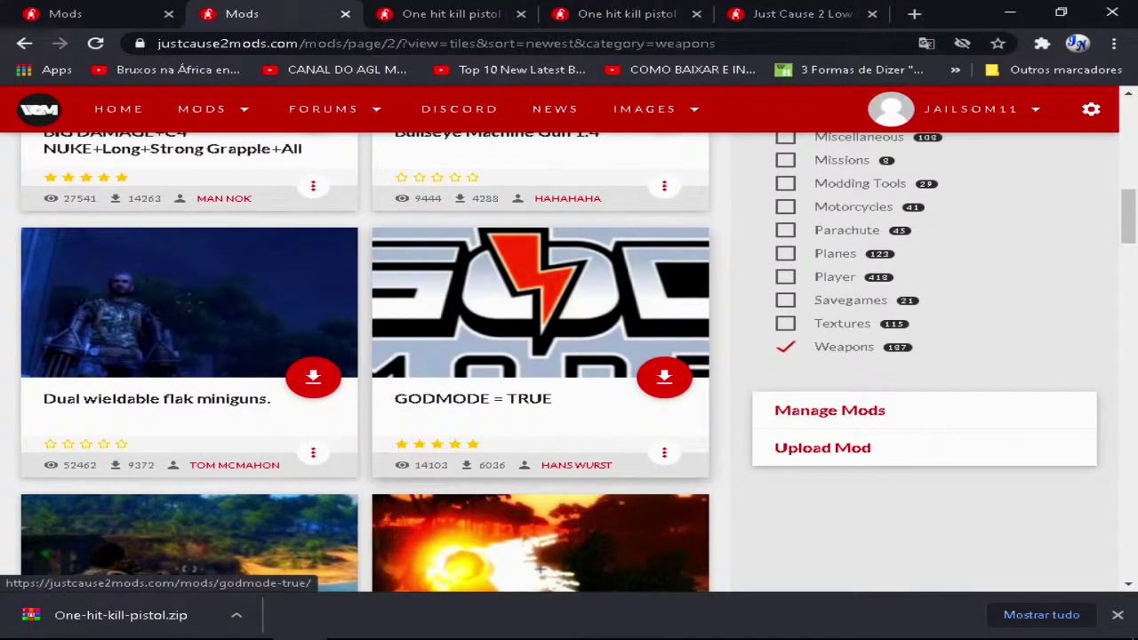
scroll(534, 355, down, 2)
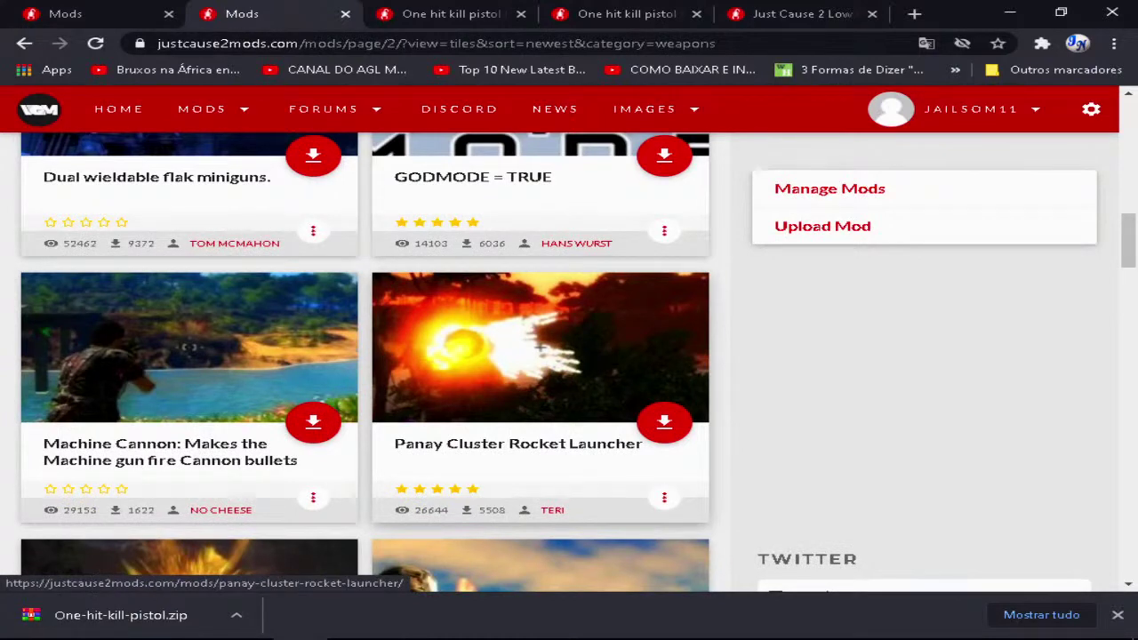
scroll(534, 356, down, 2)
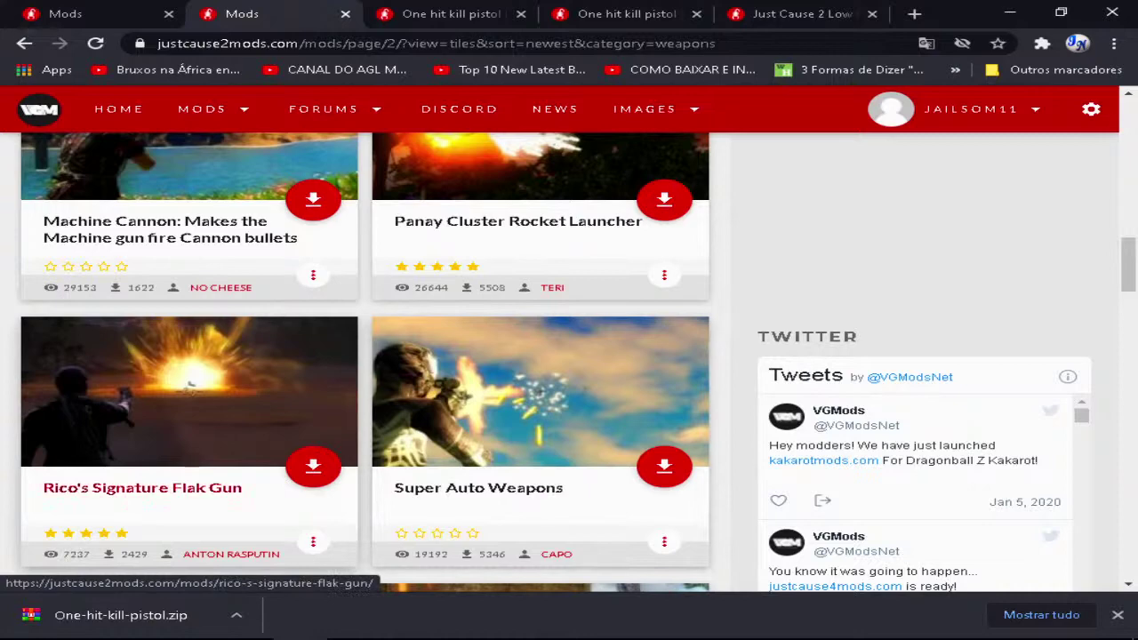
middle_click(189, 385)
Step: Look through the remaining mods on Weapons page 2 and open True Infinite Ammo PS3 and PC version's included
scroll(190, 385, down, 3)
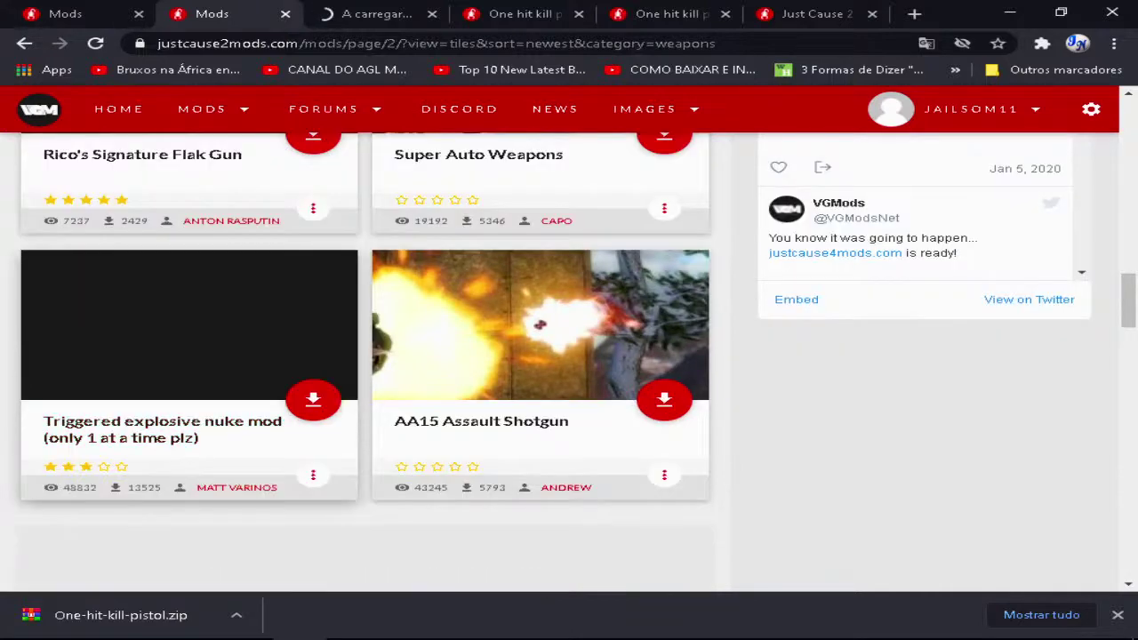
scroll(189, 385, down, 4)
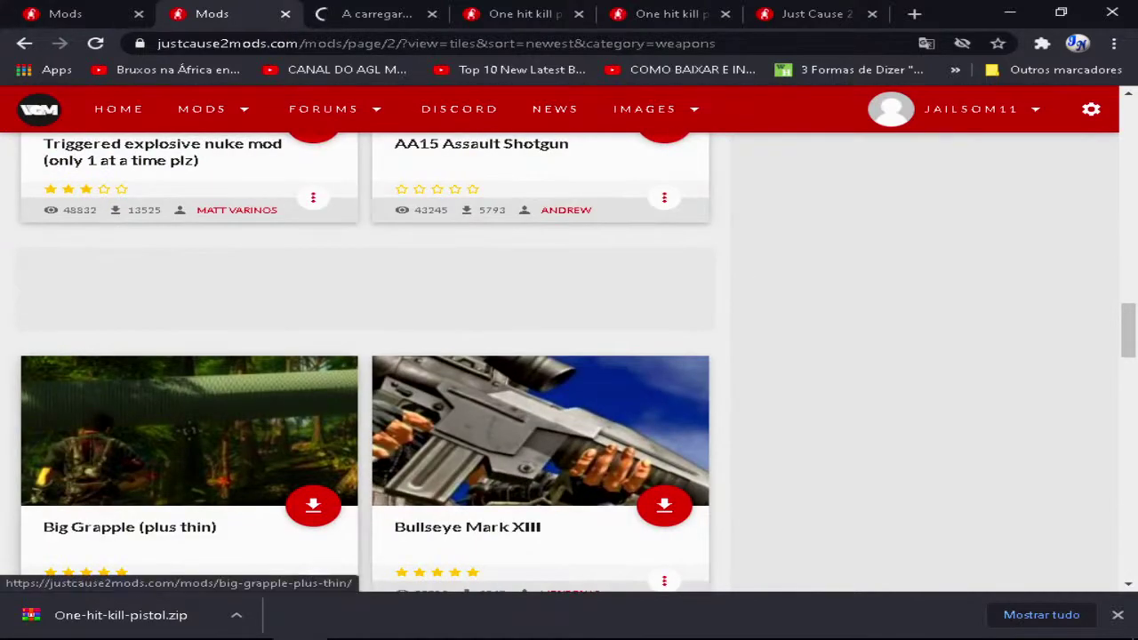
scroll(189, 385, down, 3)
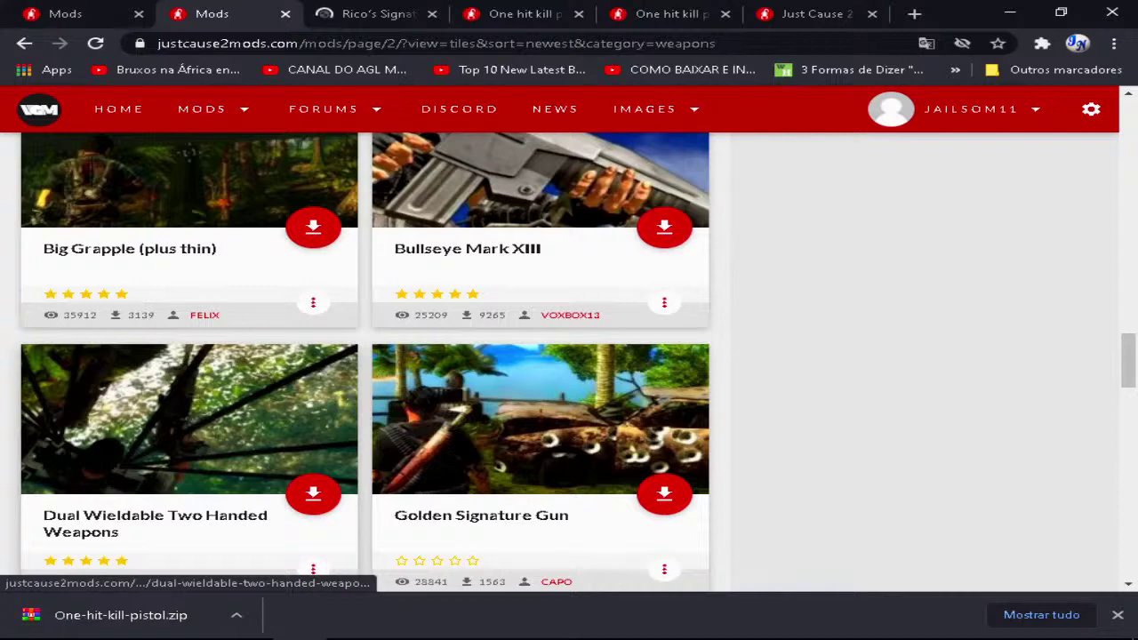
scroll(189, 385, down, 1)
scroll(189, 385, down, 3)
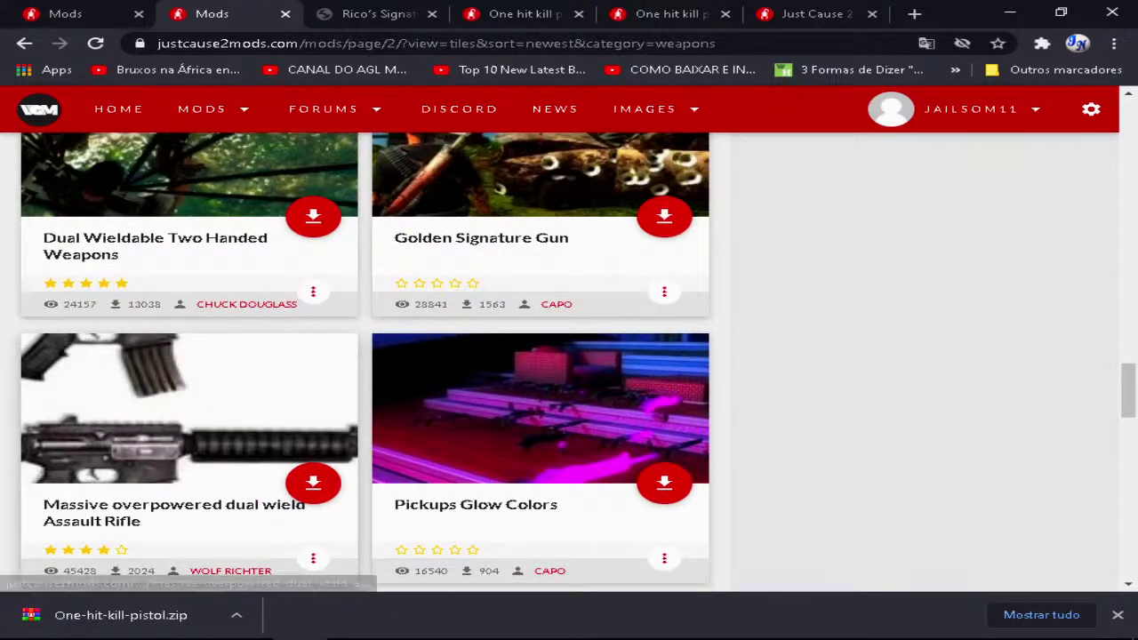
scroll(178, 502, down, 3)
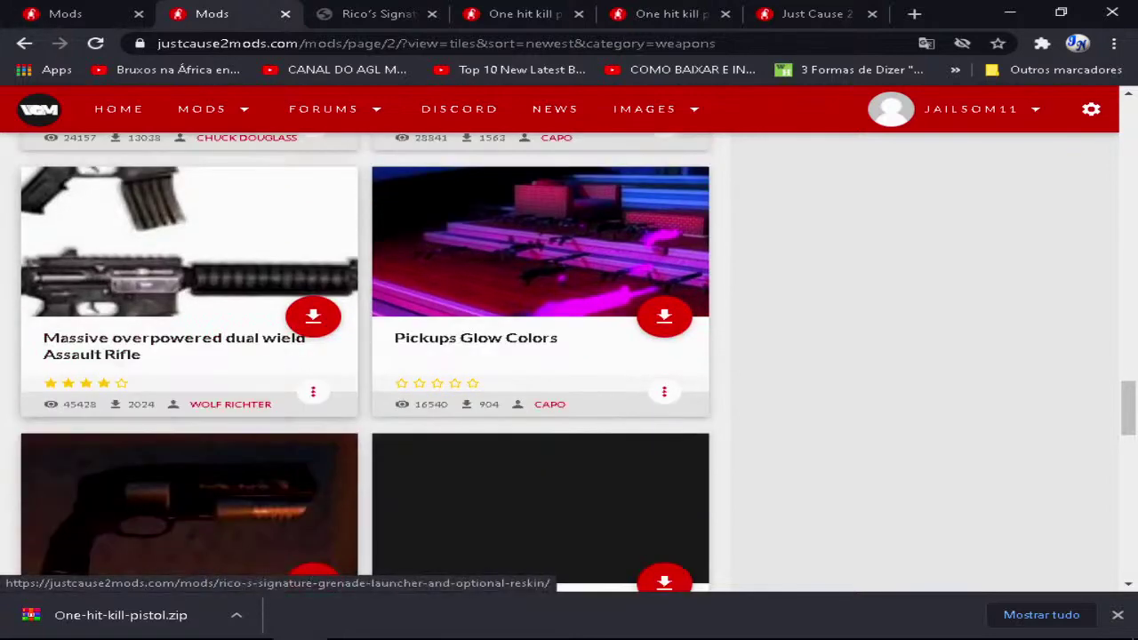
scroll(177, 498, down, 3)
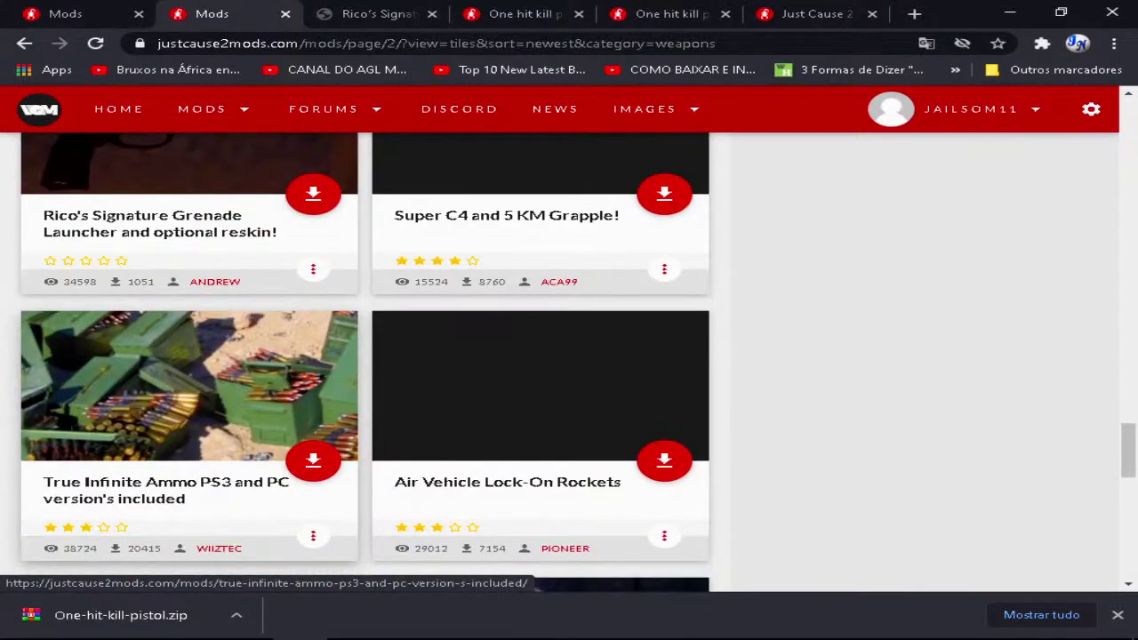
scroll(178, 498, down, 2)
scroll(178, 498, down, 1)
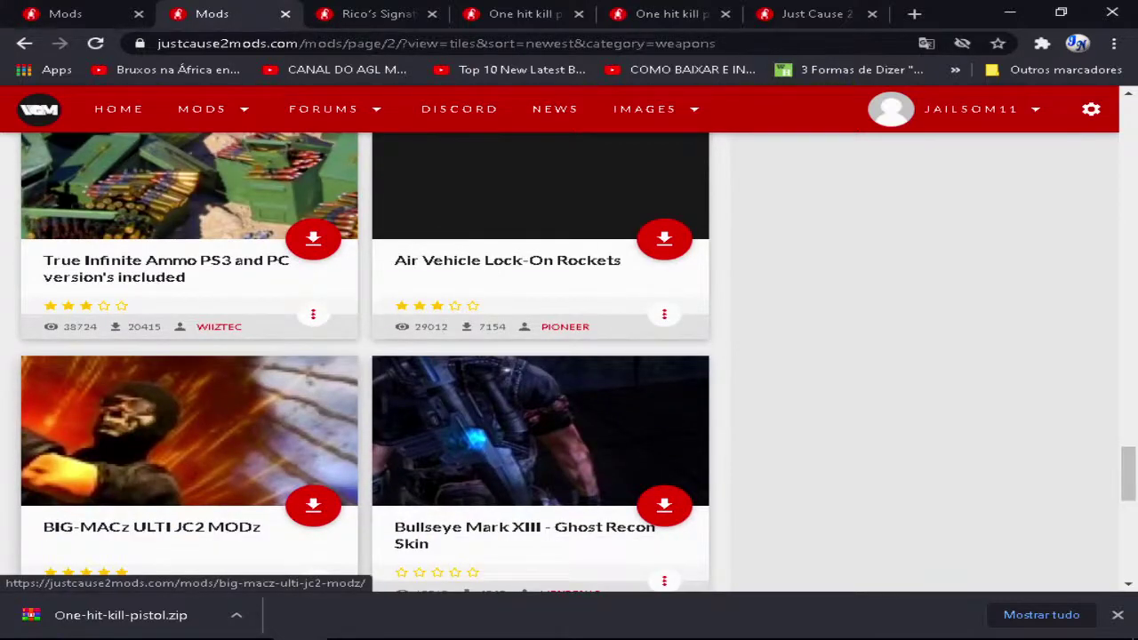
scroll(177, 498, down, 2)
scroll(178, 498, up, 4)
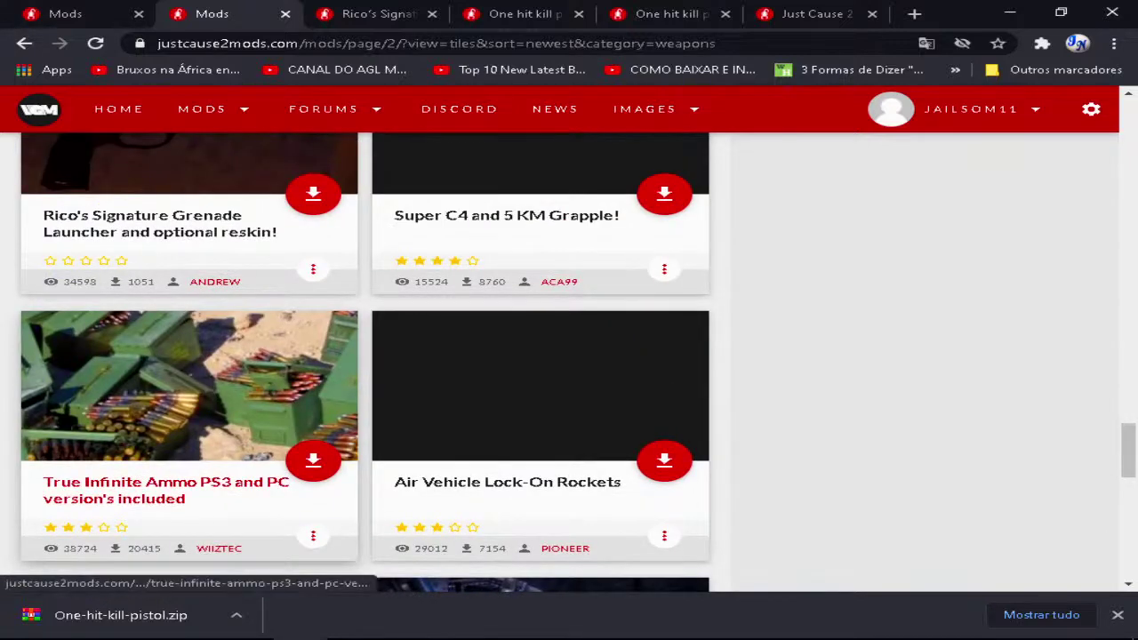
click(166, 485)
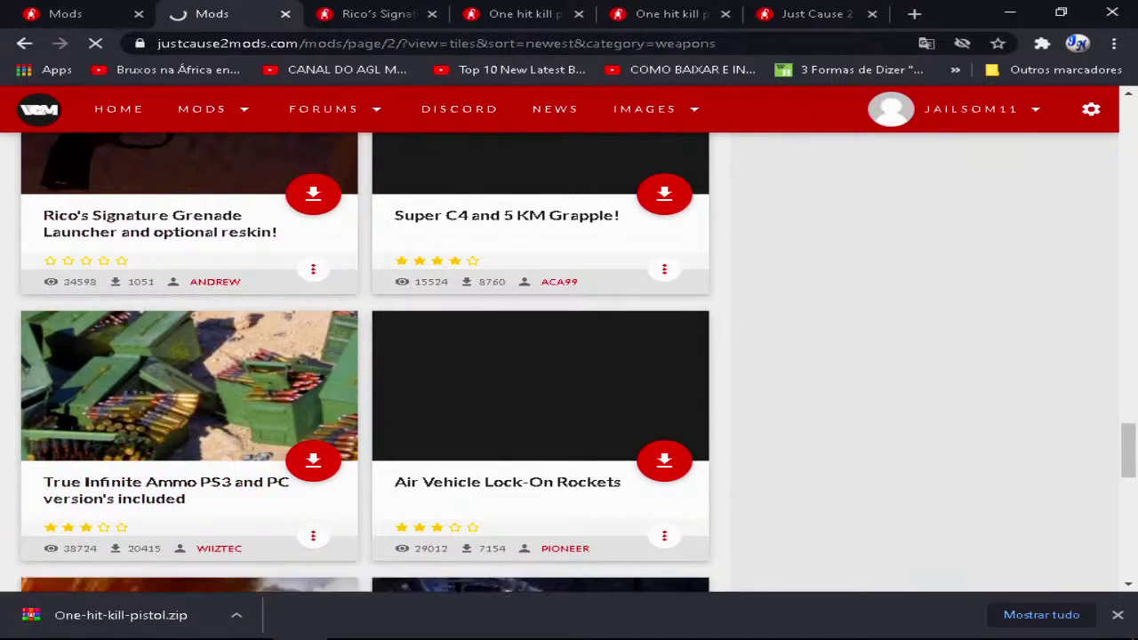
Step: Switch to the Rico's Signature Flak Gun mod page and start its download
click(377, 14)
scroll(367, 212, down, 3)
scroll(367, 211, up, 3)
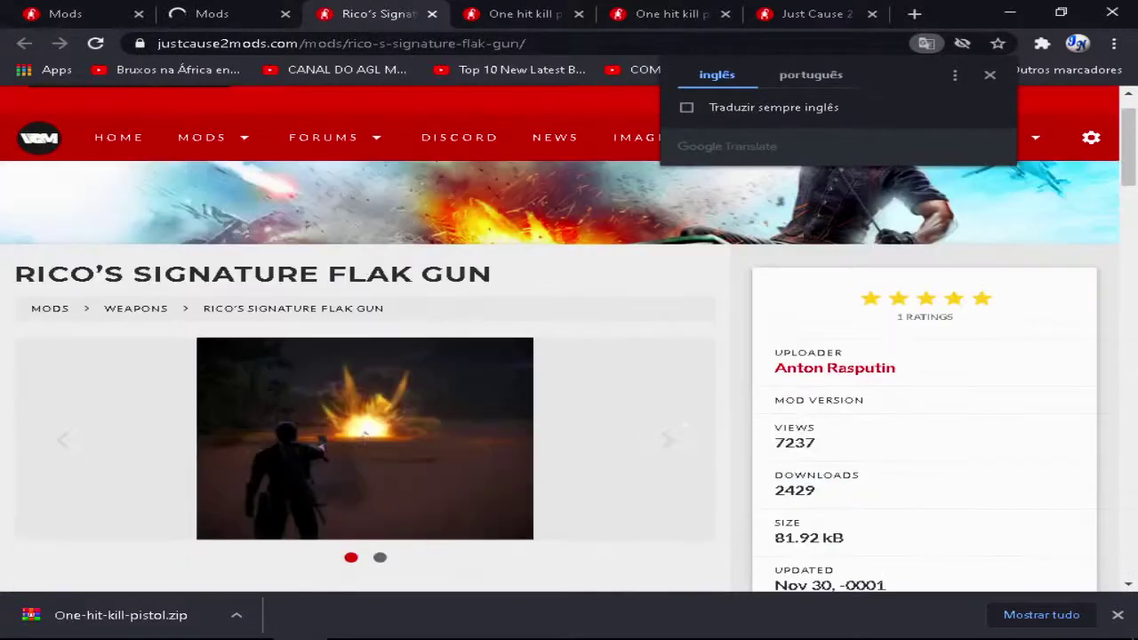
scroll(569, 337, down, 3)
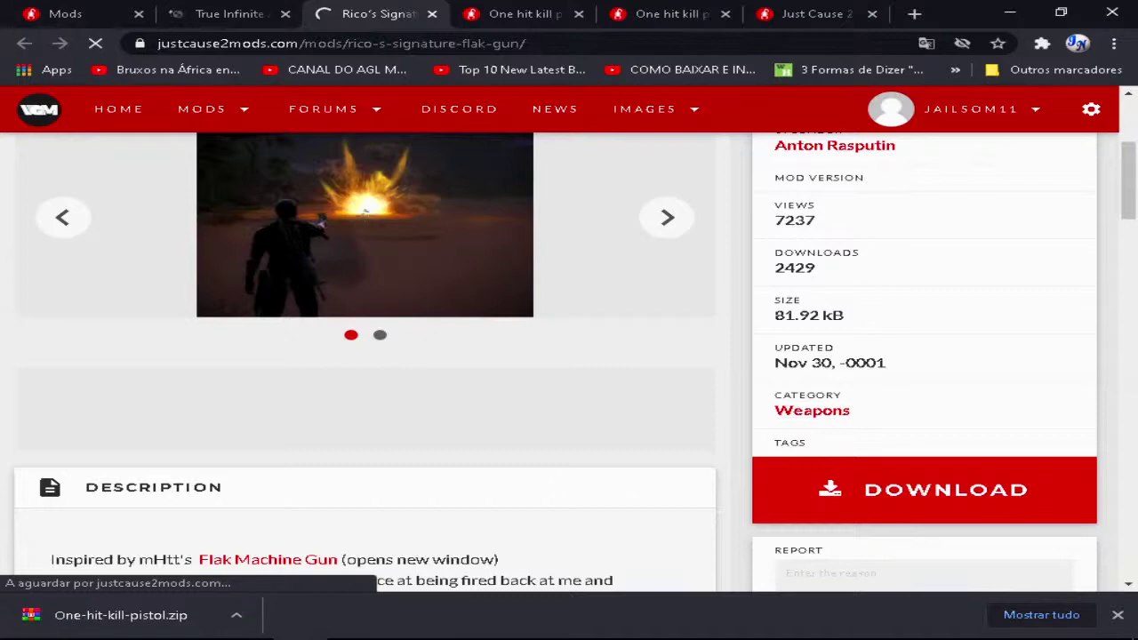
Step: Read the True Infinite Ammo mod page and save the Ricos-Signature-Flak-Gun WinRAR archive in the dropzone folder
key(ctrl+shift+Tab)
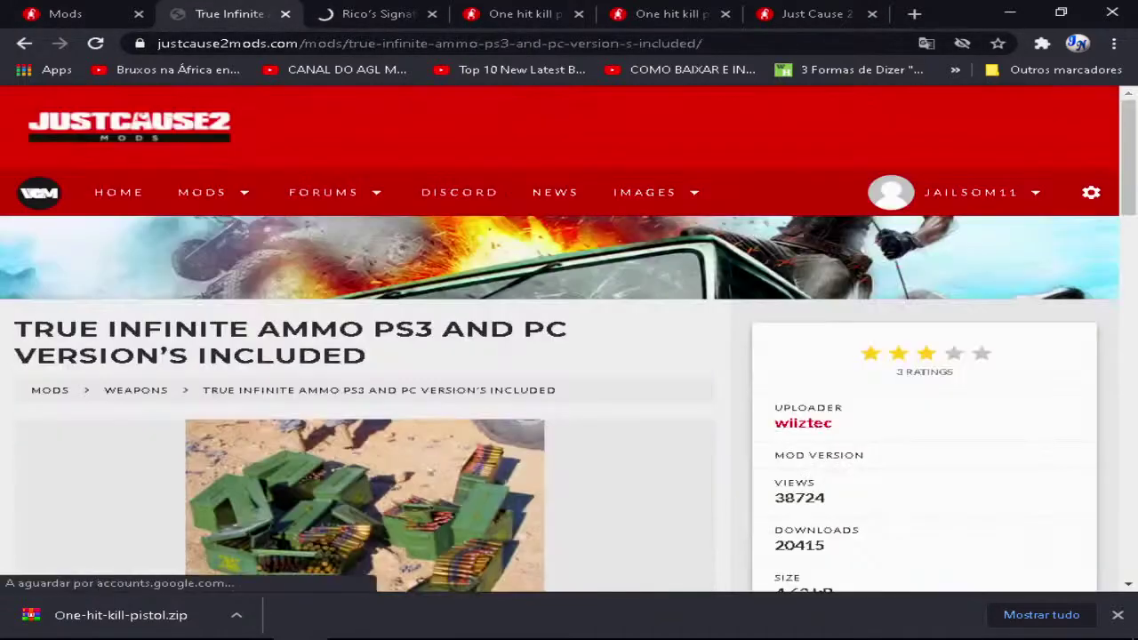
scroll(569, 338, down, 3)
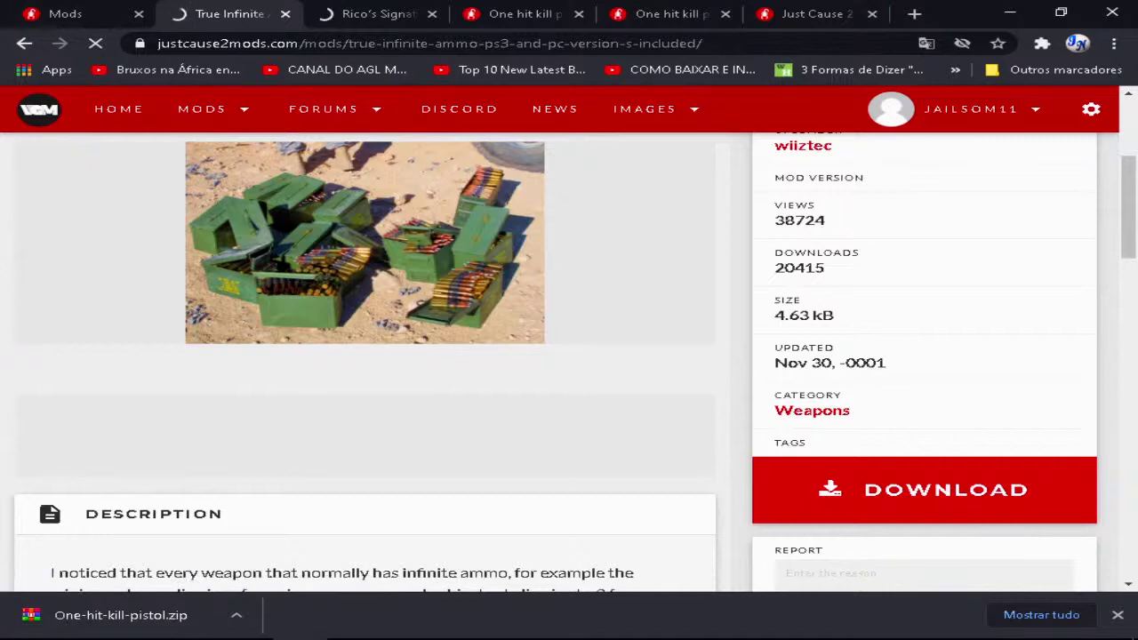
scroll(365, 356, down, 5)
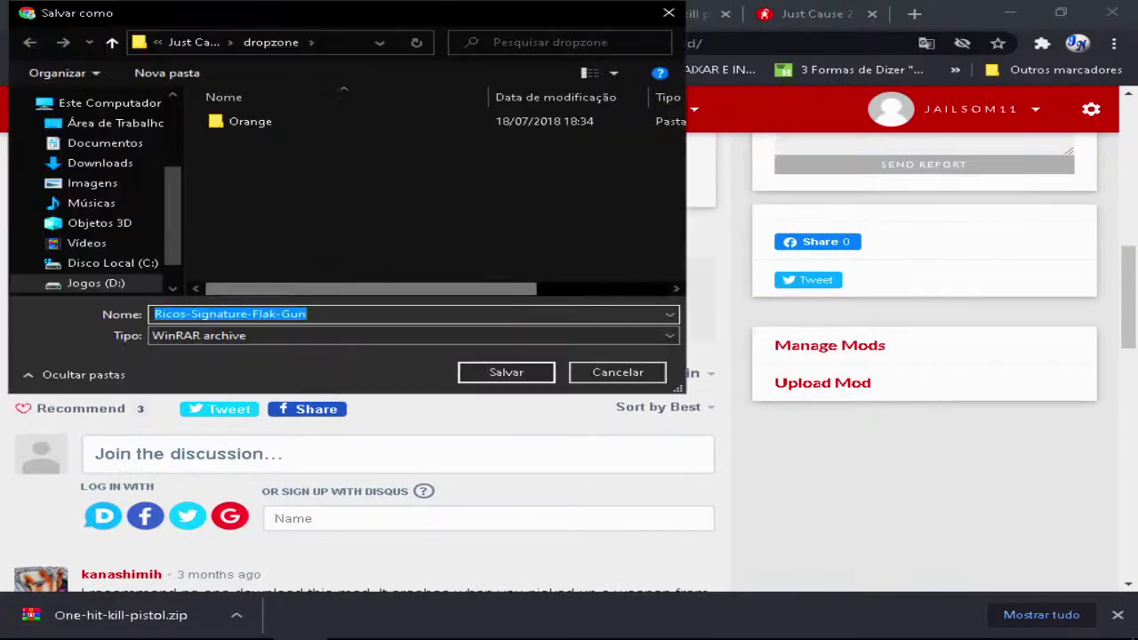
click(308, 314)
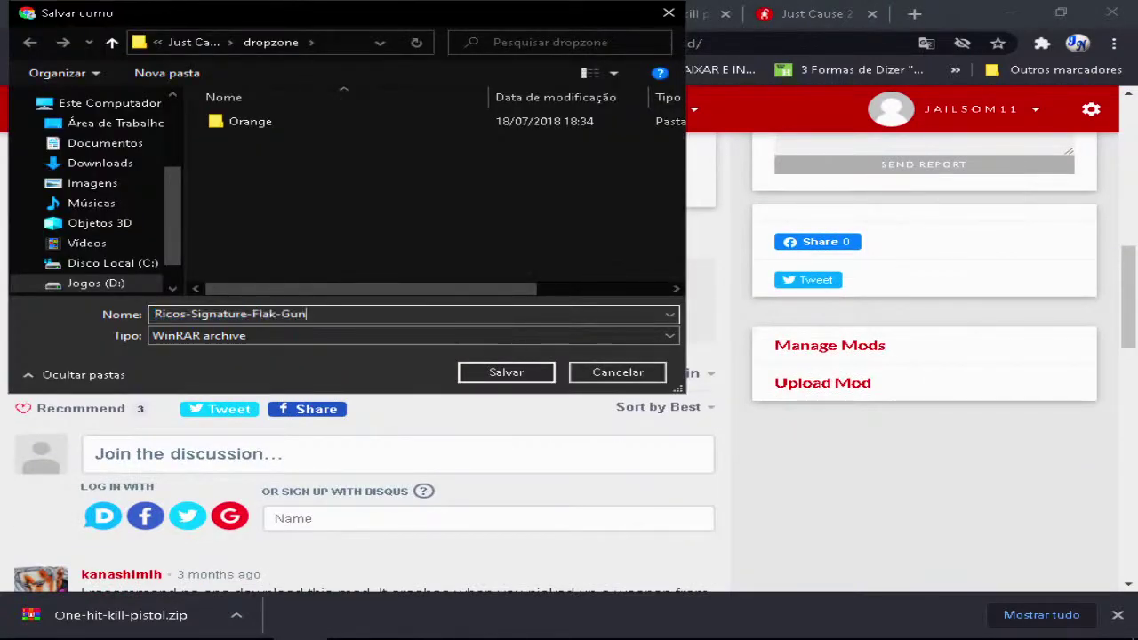
click(475, 371)
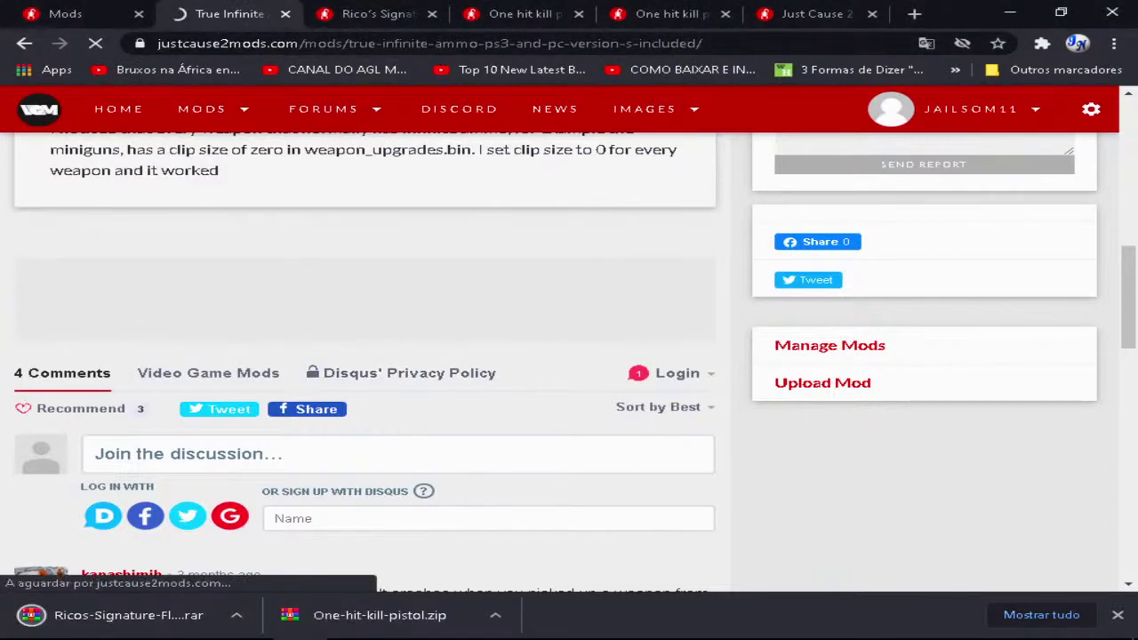
Step: Save the True-Infinite-Ammo-PS3-and-PC-versions-included ZIP archive in the dropzone folder
scroll(365, 356, up, 5)
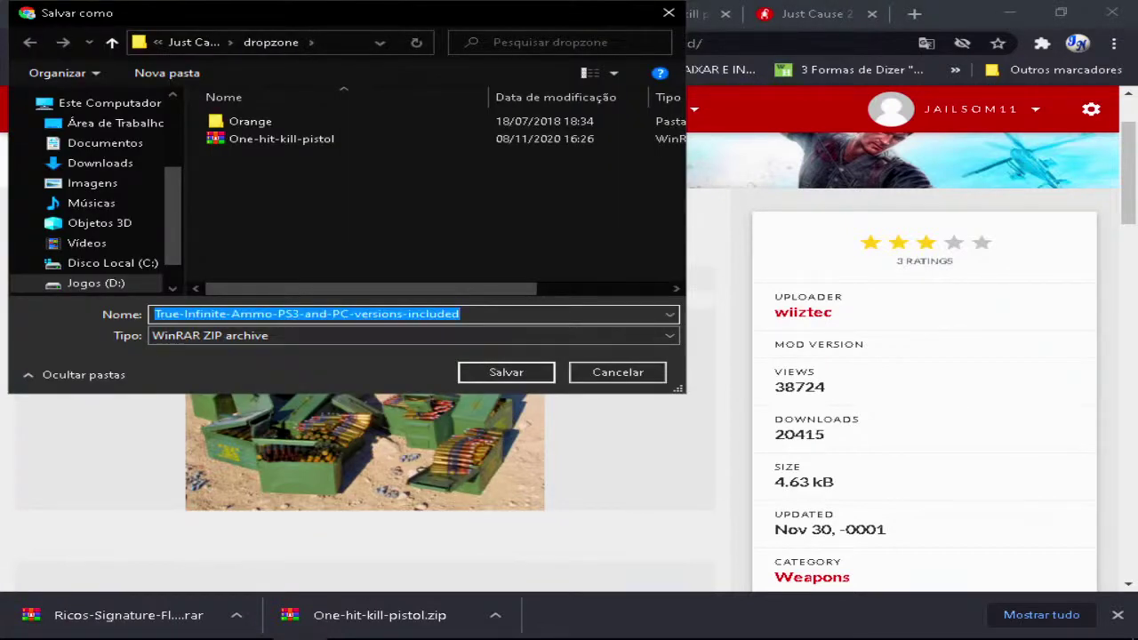
key(Return)
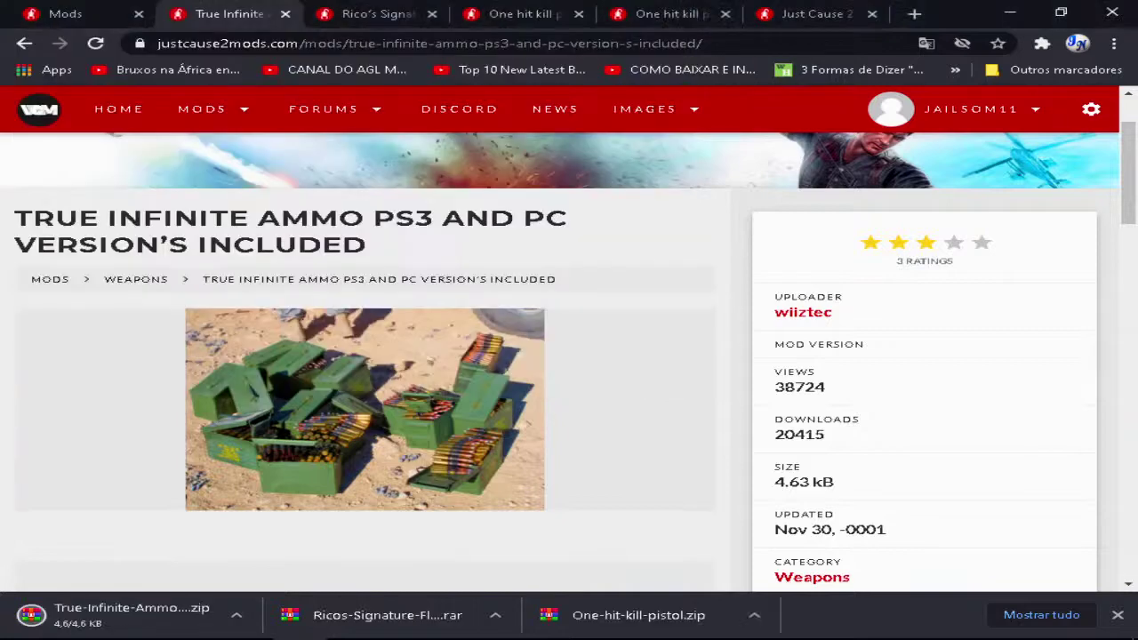
scroll(560, 338, up, 1)
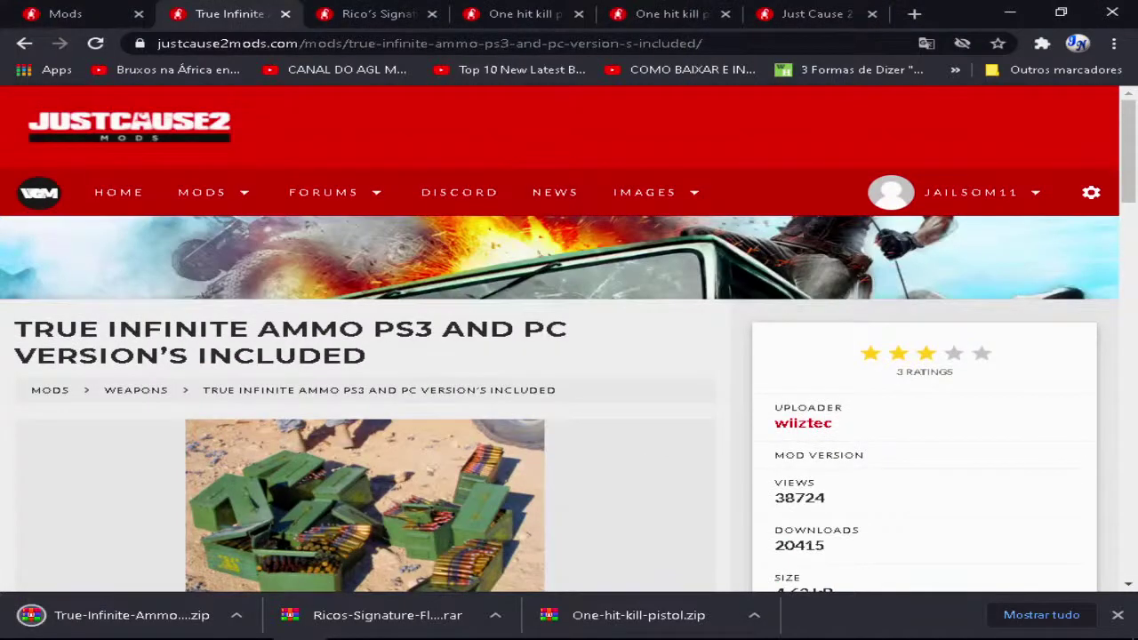
Step: Close the Mods list, True Infinite Ammo, Rico's Signature Flak Gun and both One hit kill pistol tabs
click(80, 14)
scroll(178, 480, up, 5)
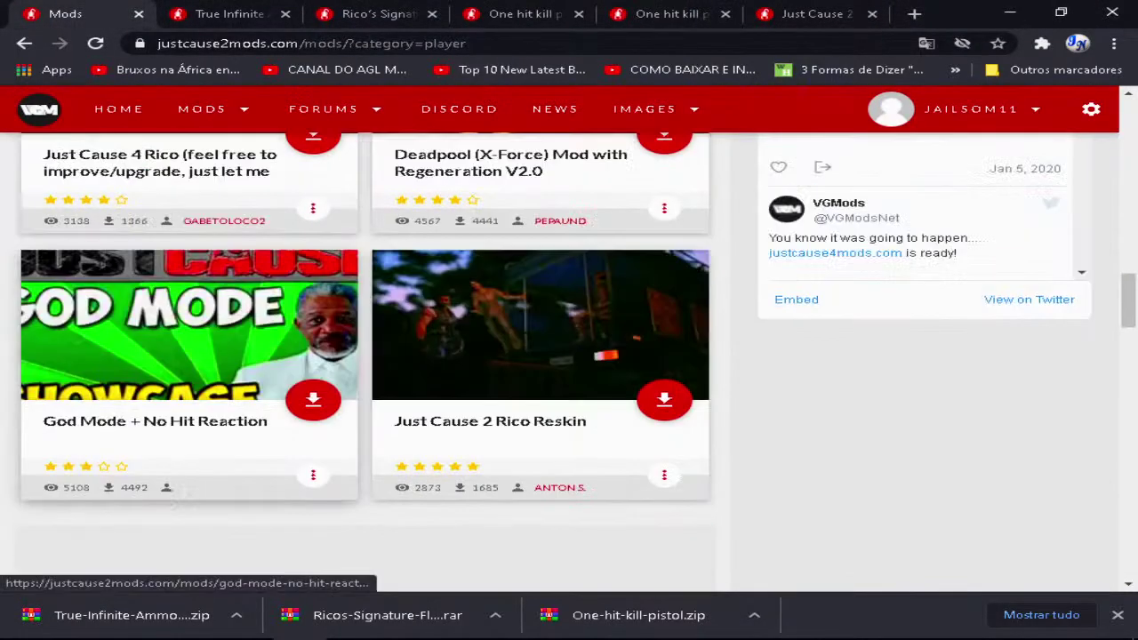
scroll(180, 494, up, 9)
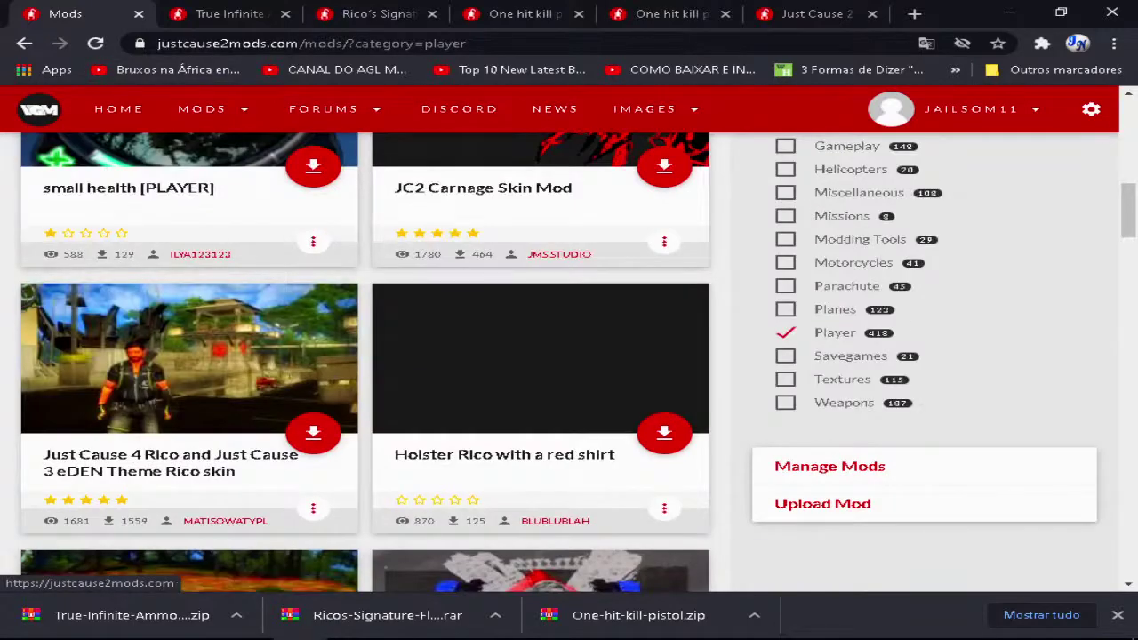
key(ctrl+w)
key(ctrl+w)
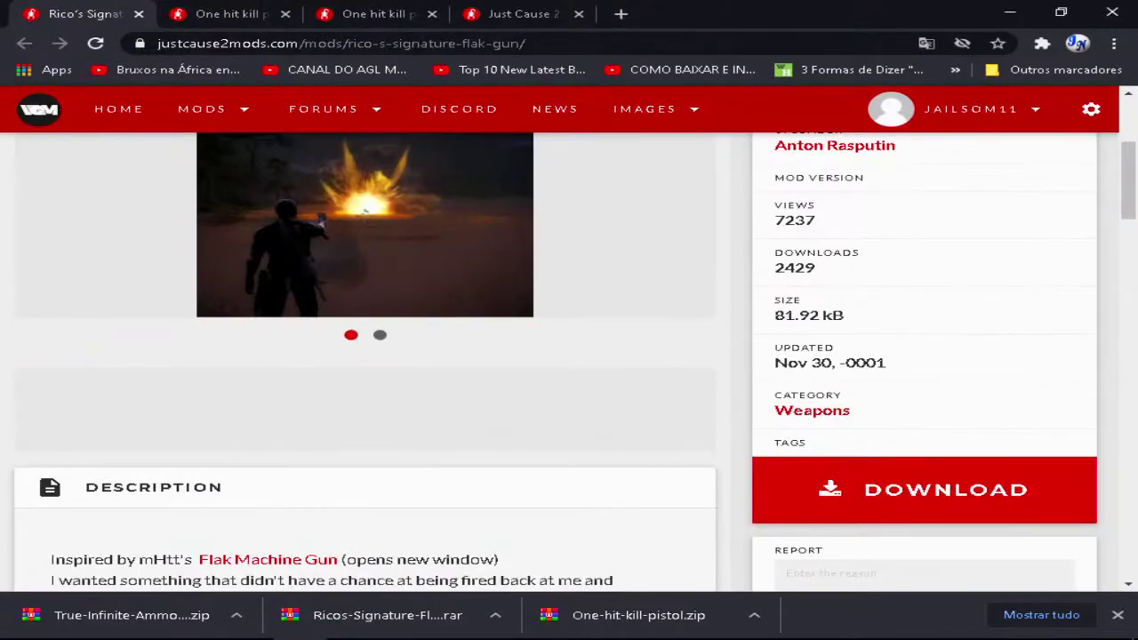
key(ctrl+w)
scroll(364, 356, up, 10)
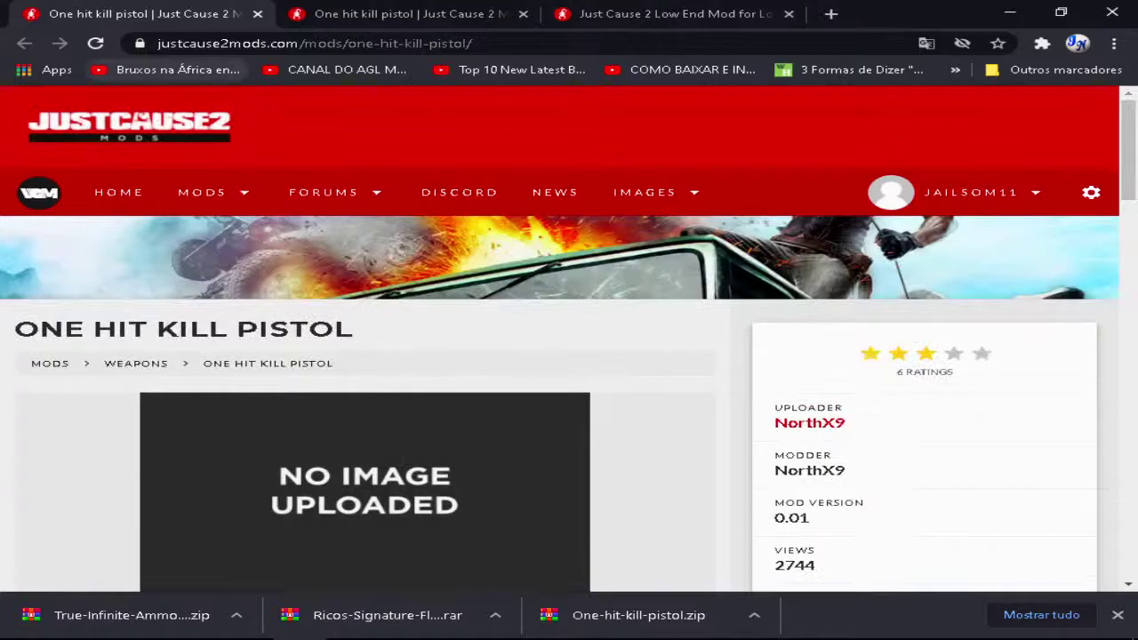
key(ctrl+w)
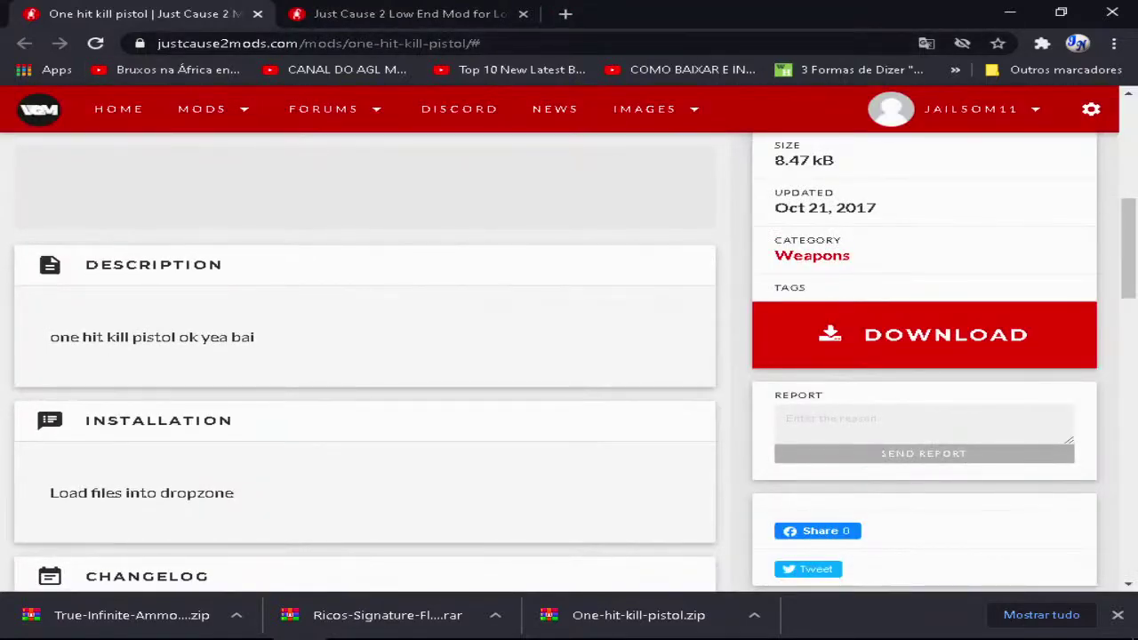
scroll(364, 355, up, 6)
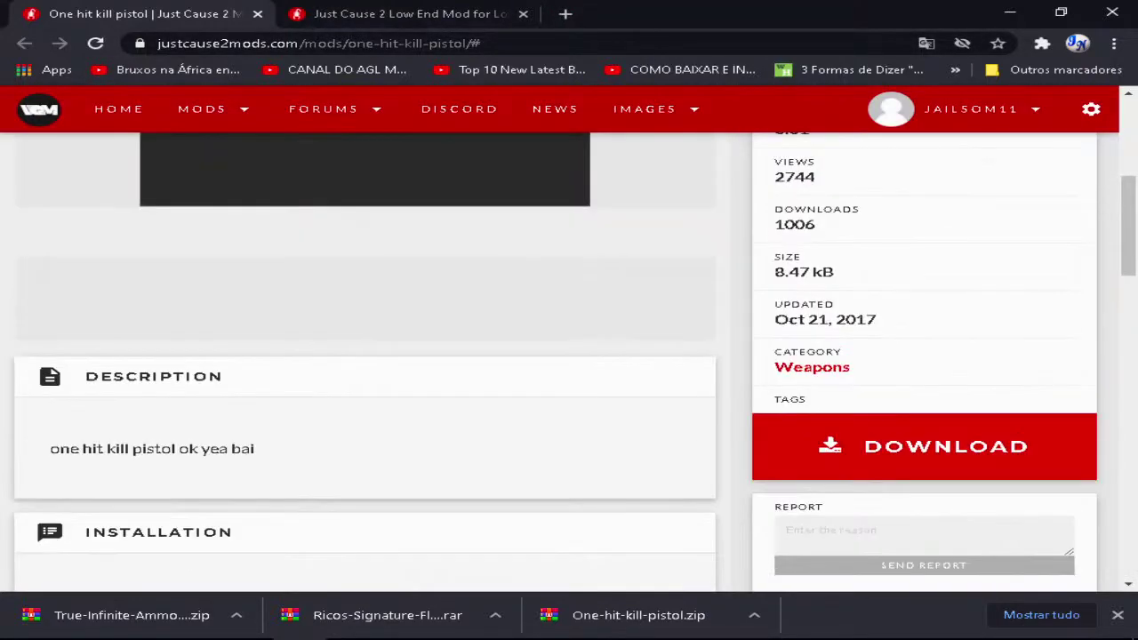
key(ctrl+w)
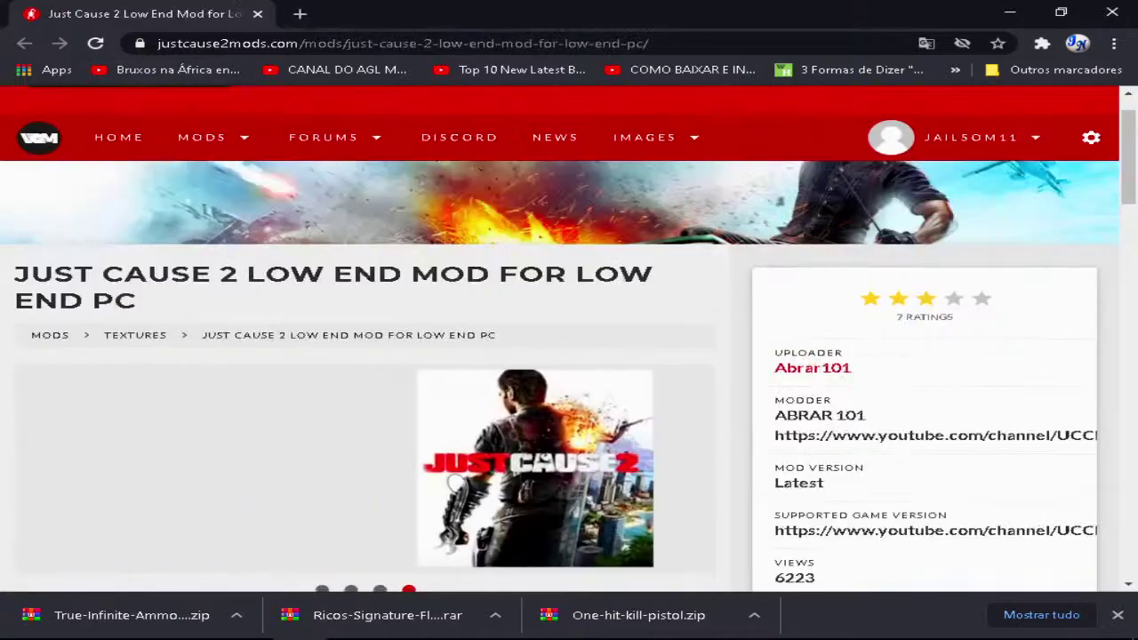
Step: Download the Just-Cause-2-Low-End-Mod-for-Low-End-Pc ZIP archive into the Nova pasta folder on the desktop
scroll(569, 356, down, 6)
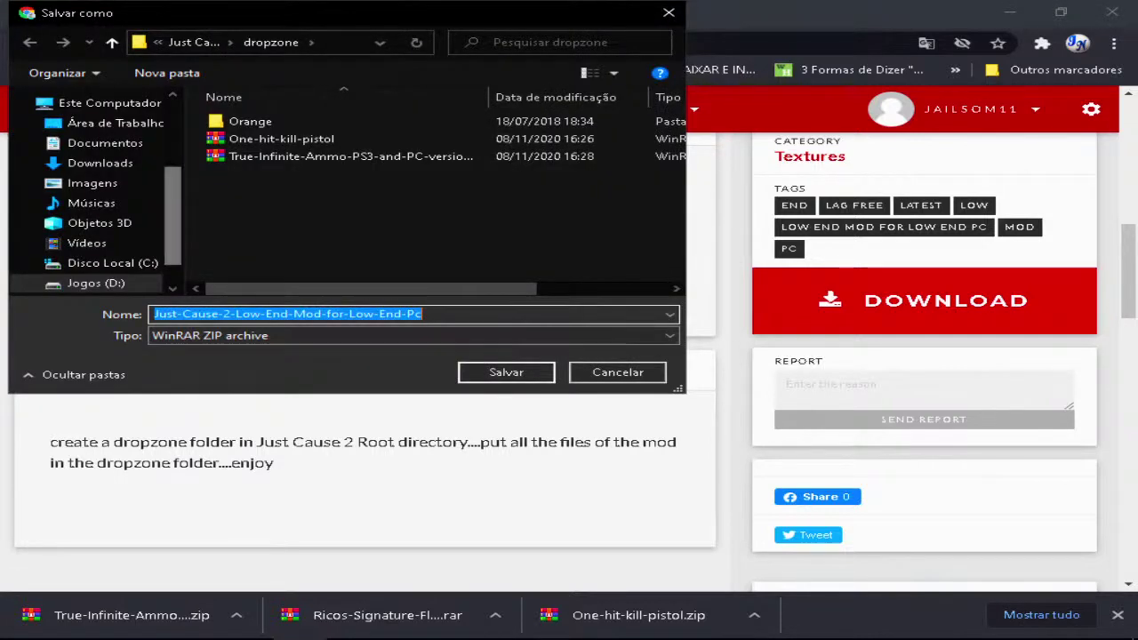
click(114, 123)
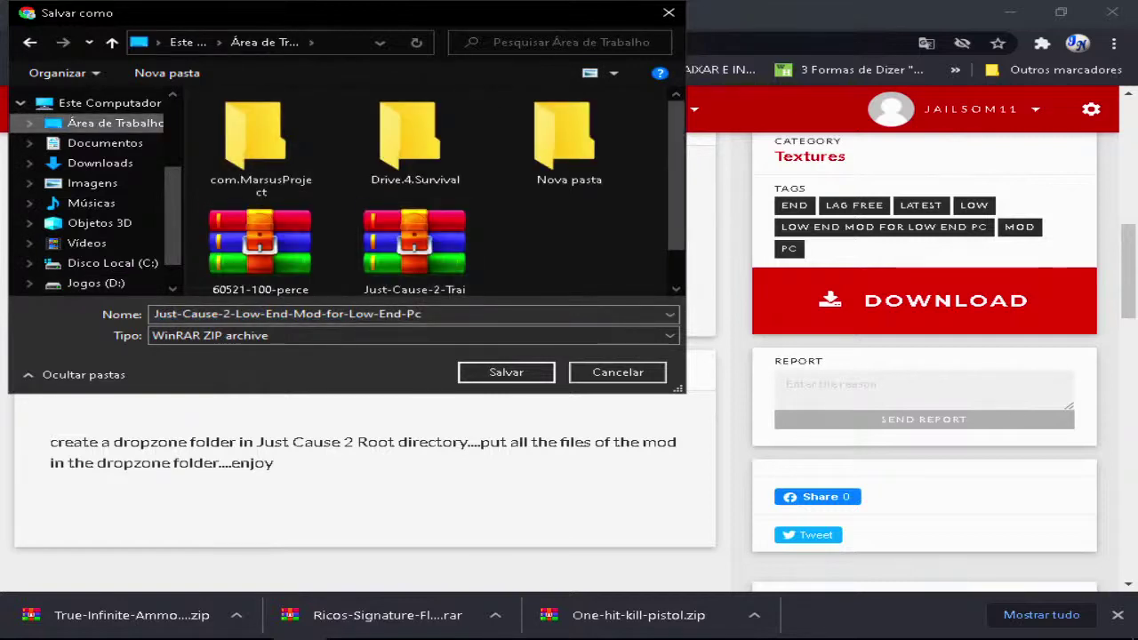
double_click(569, 142)
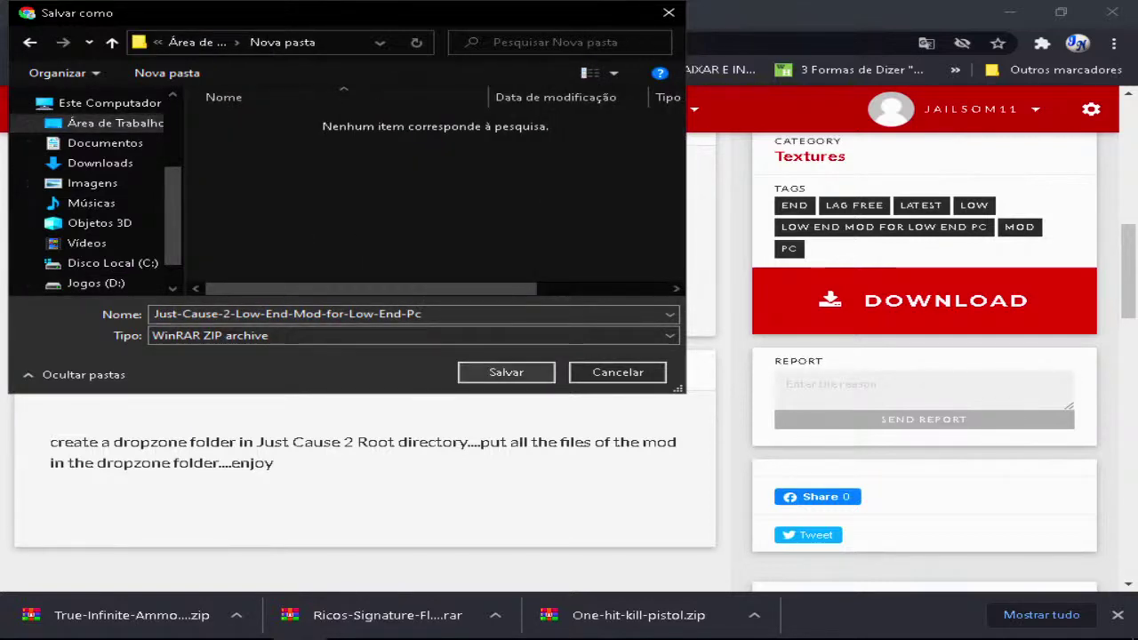
click(506, 371)
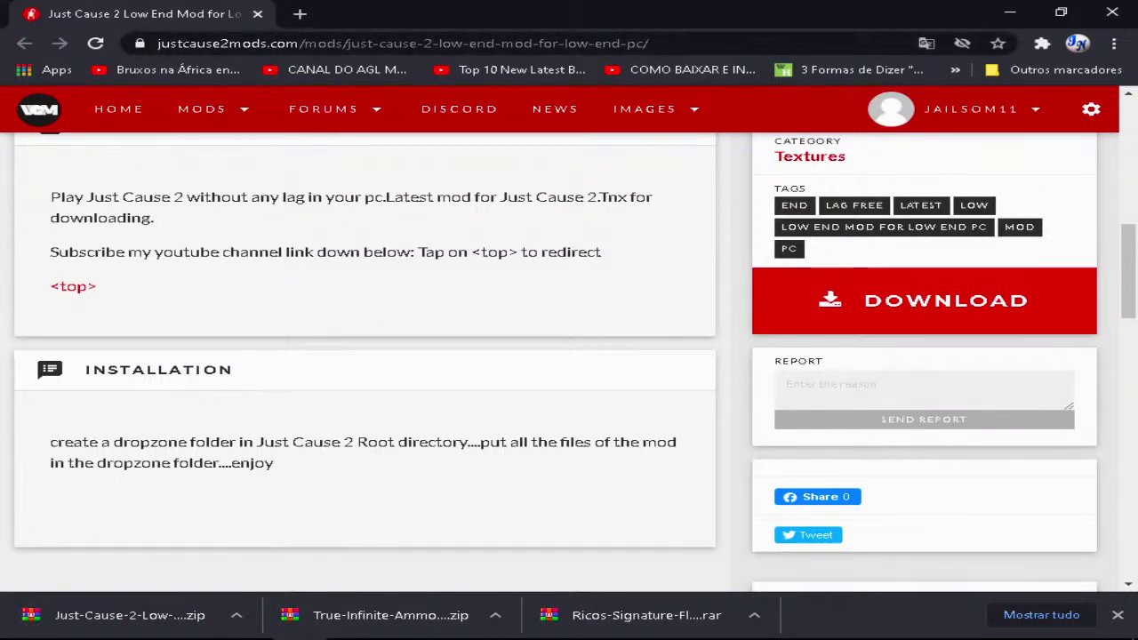
Step: Close the browser and open the dropzone folder inside Just Cause 2 in File Explorer
scroll(570, 356, up, 8)
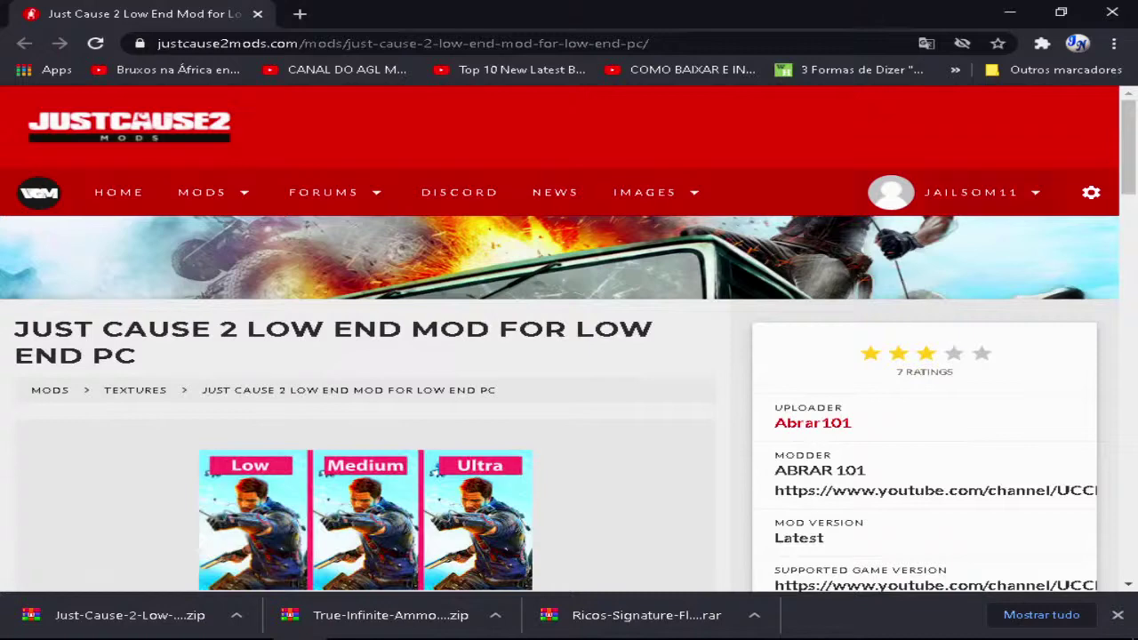
click(971, 193)
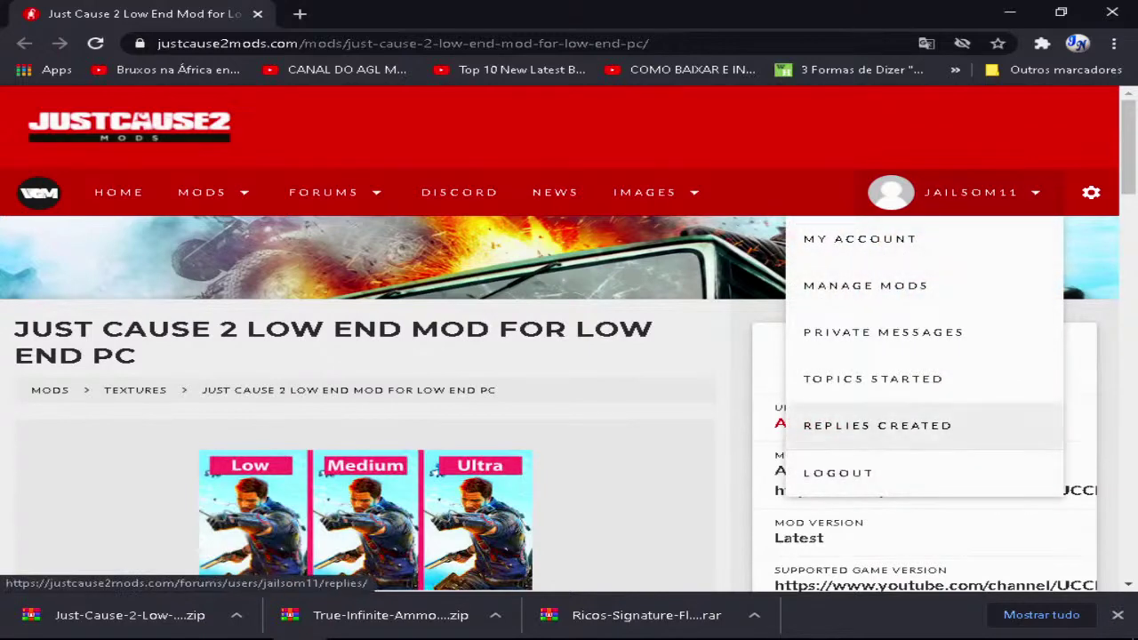
click(1113, 11)
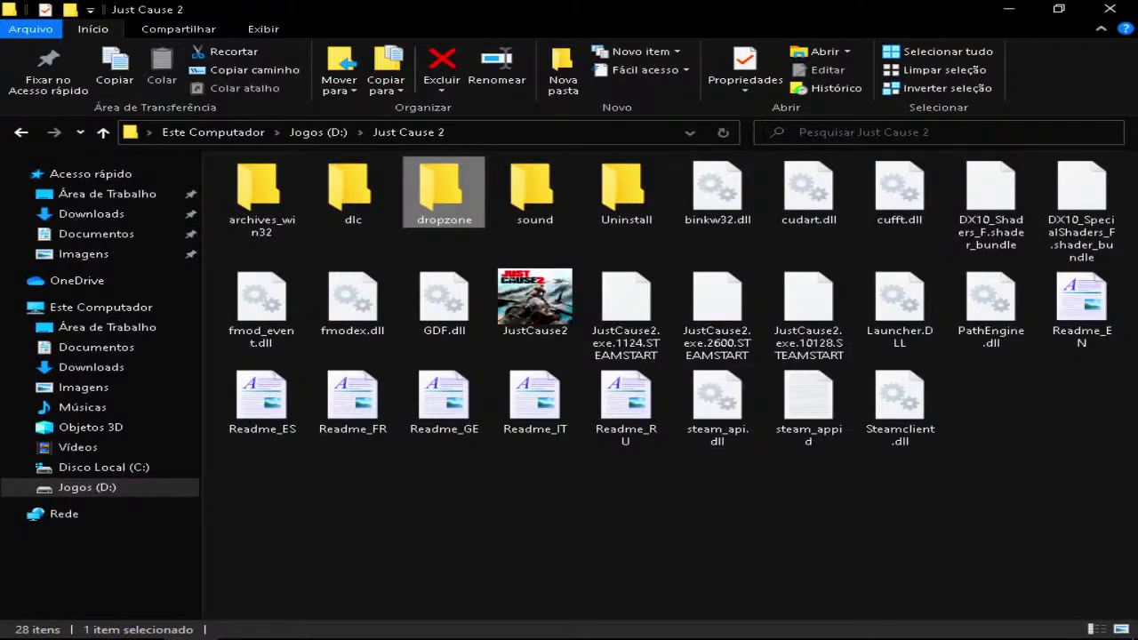
key(Return)
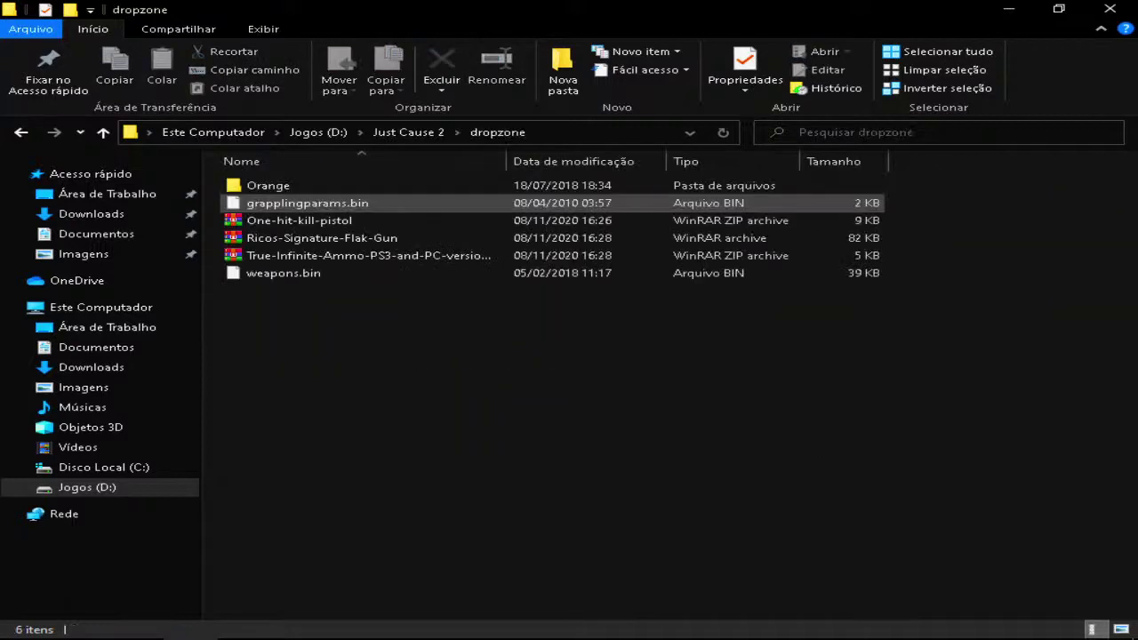
Step: Extract the True-Infinite-Ammo archive directly into the dropzone folder
key(End)
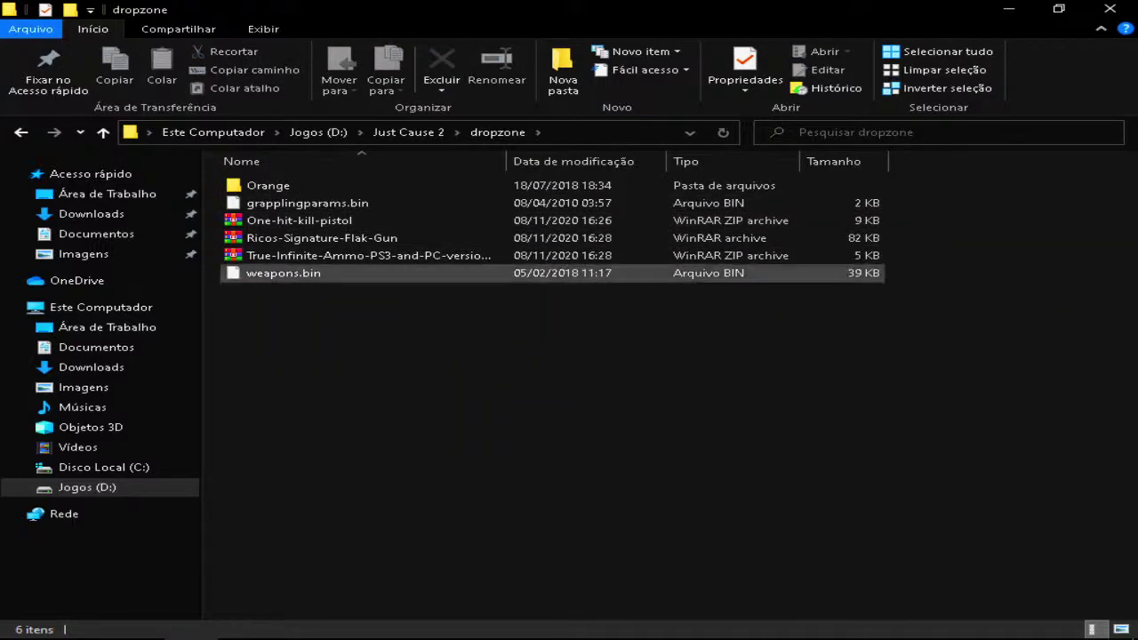
key(Up)
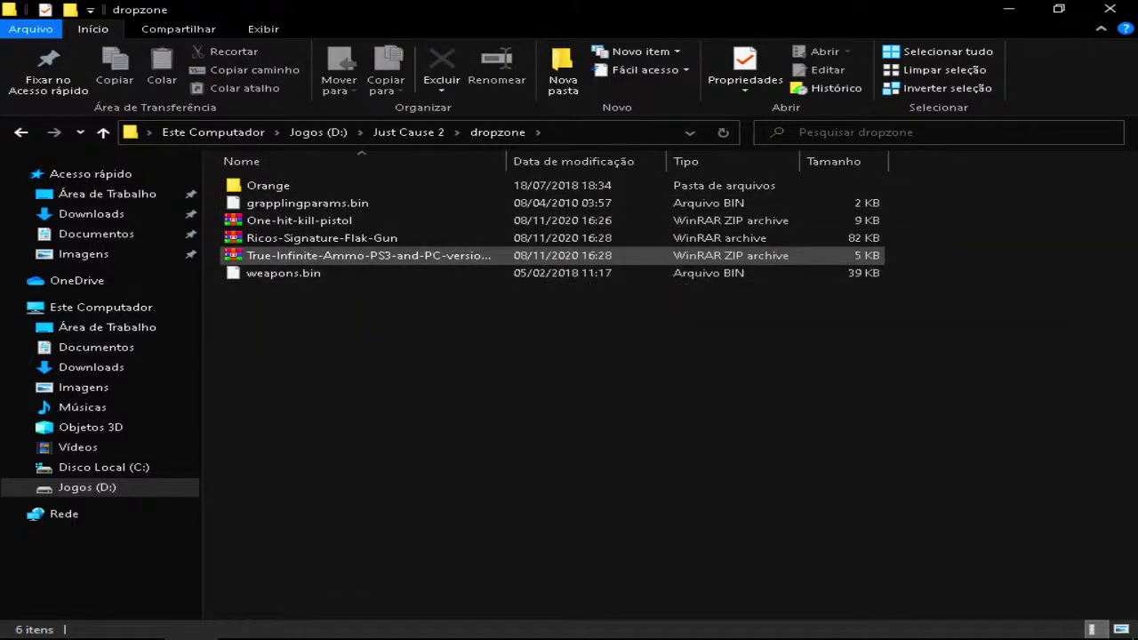
right_click(353, 256)
key(Down)
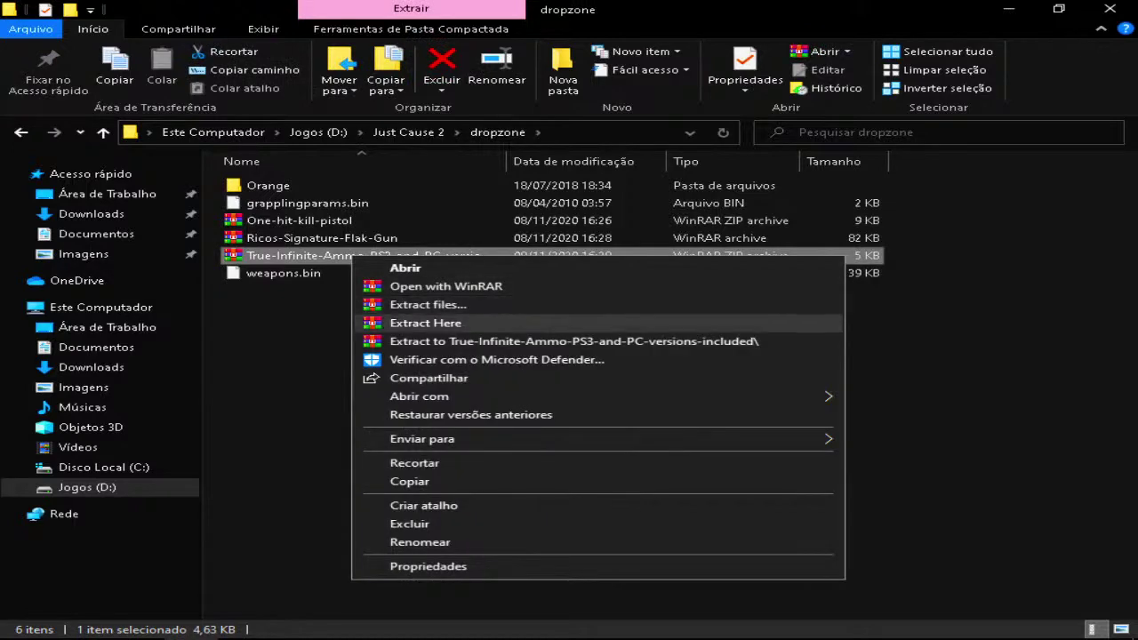
key(Return)
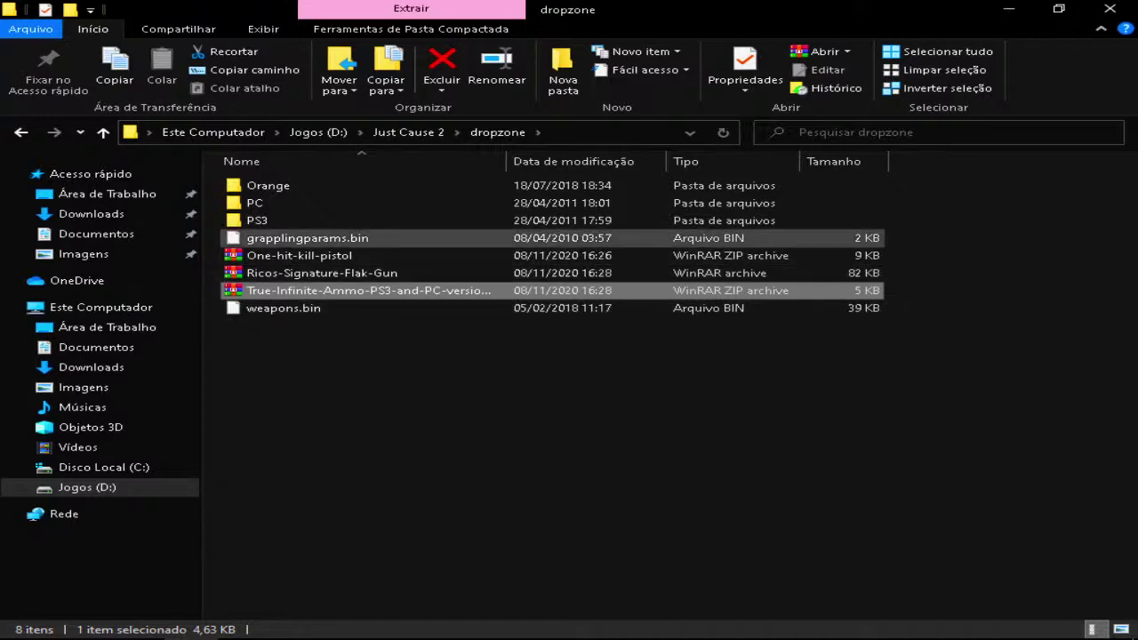
Step: Check the contents of the extracted PS3 folder and delete that folder from dropzone
click(257, 220)
double_click(257, 219)
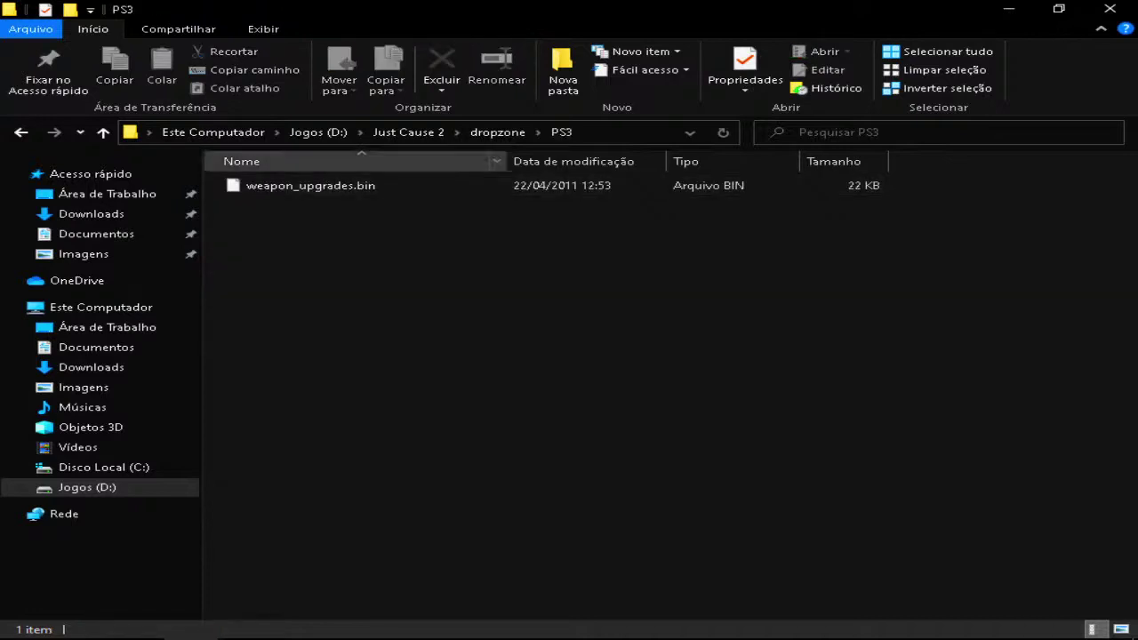
click(498, 131)
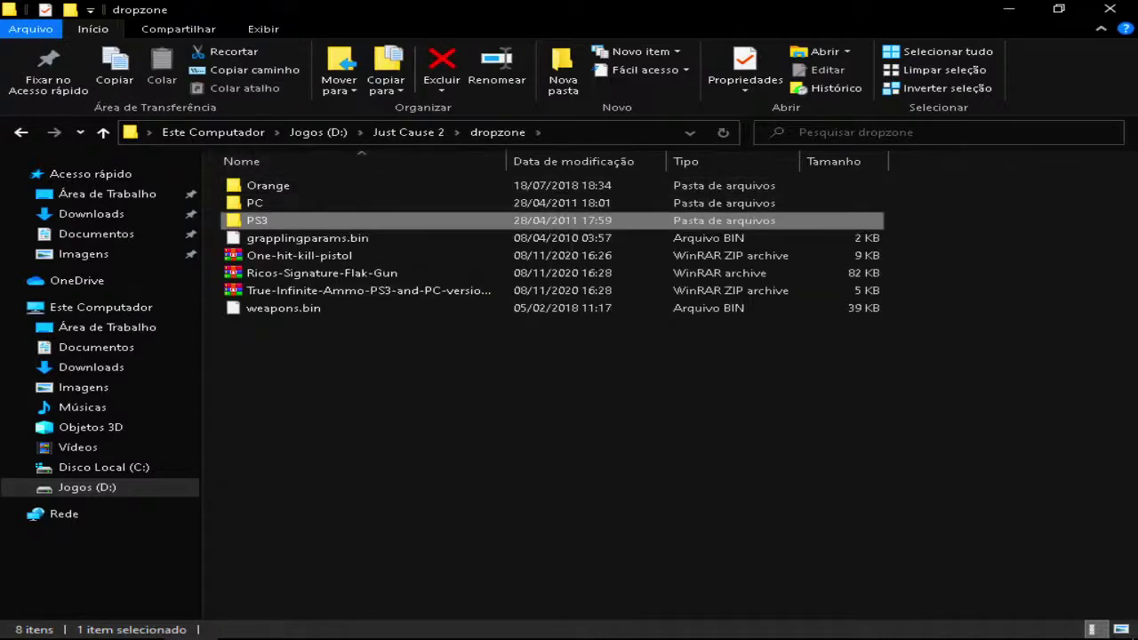
right_click(258, 220)
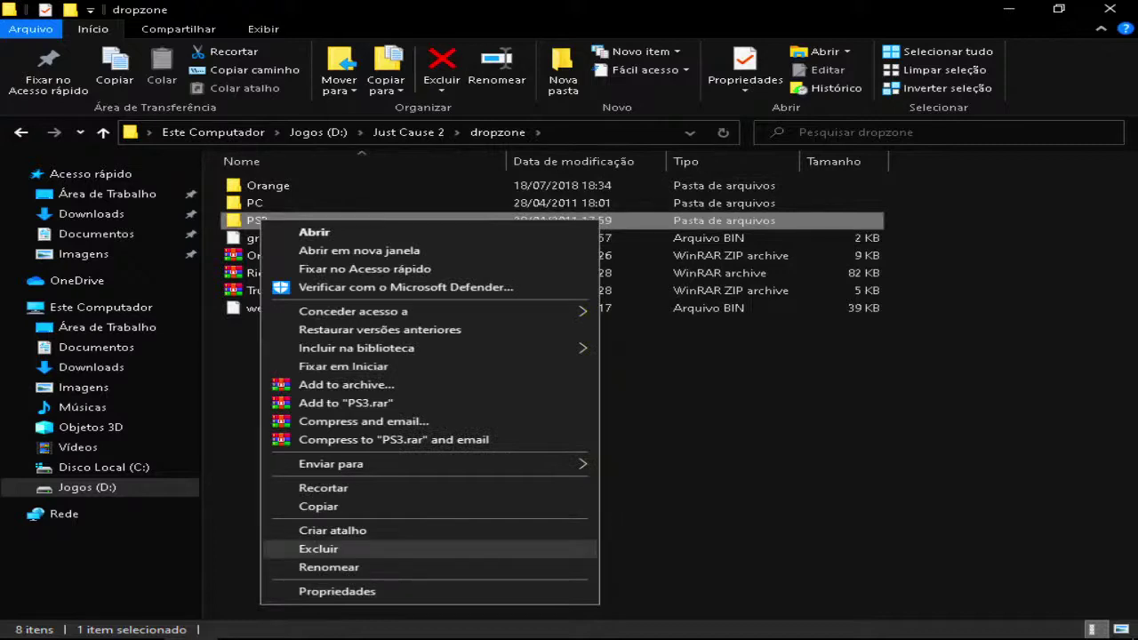
click(320, 548)
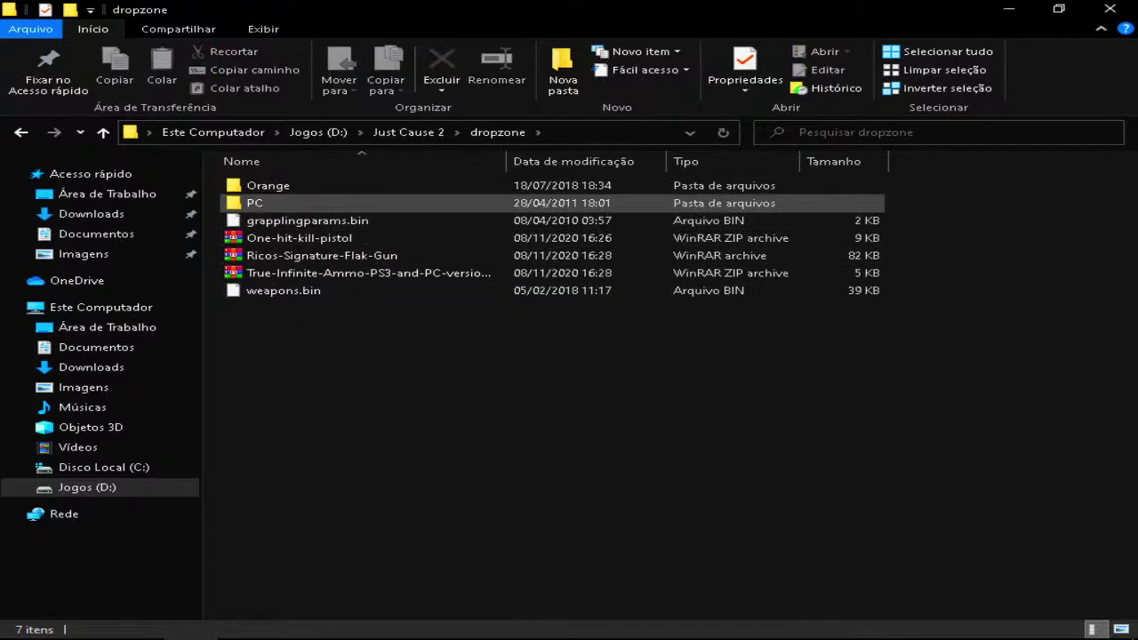
Step: Move weapon_upgrades.bin from the PC folder into dropzone and delete the emptied PC folder
double_click(254, 203)
right_click(321, 187)
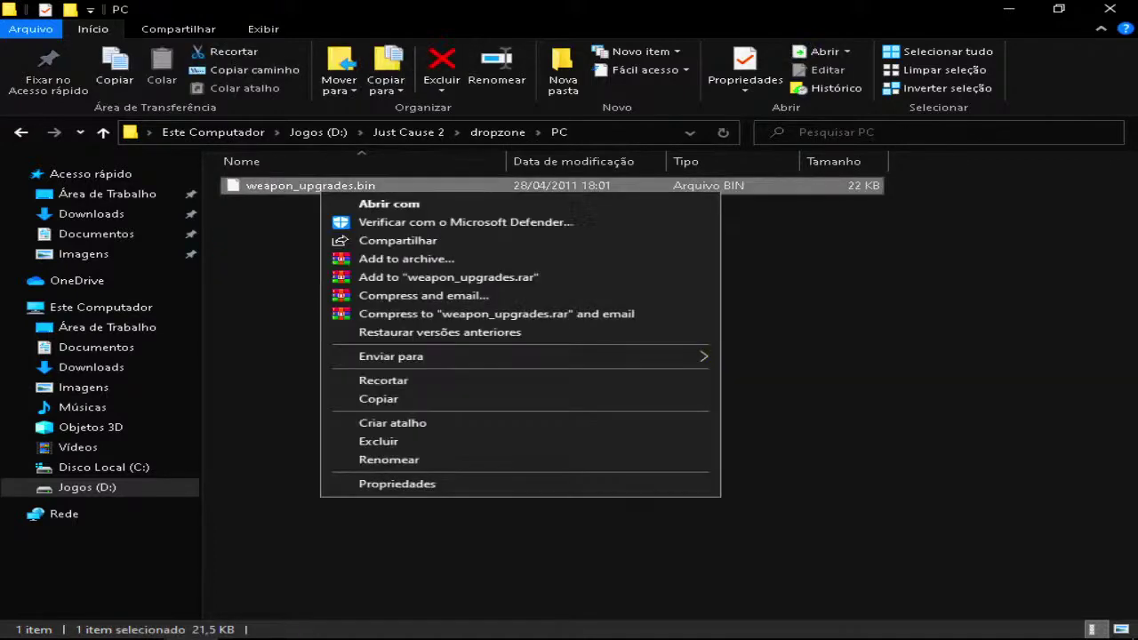
click(384, 380)
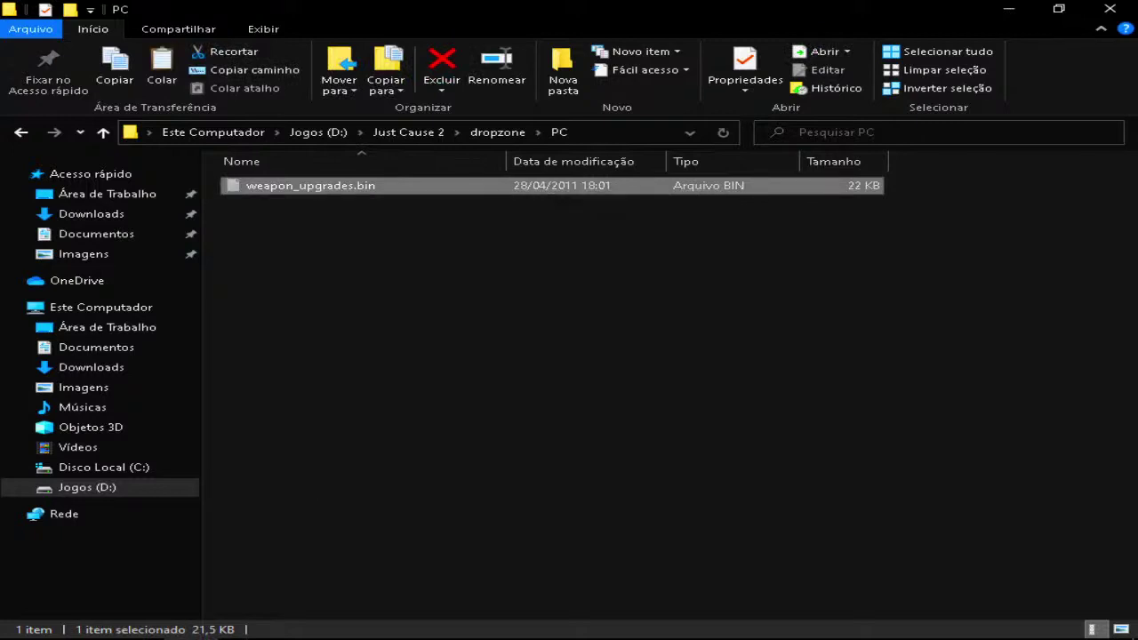
click(498, 132)
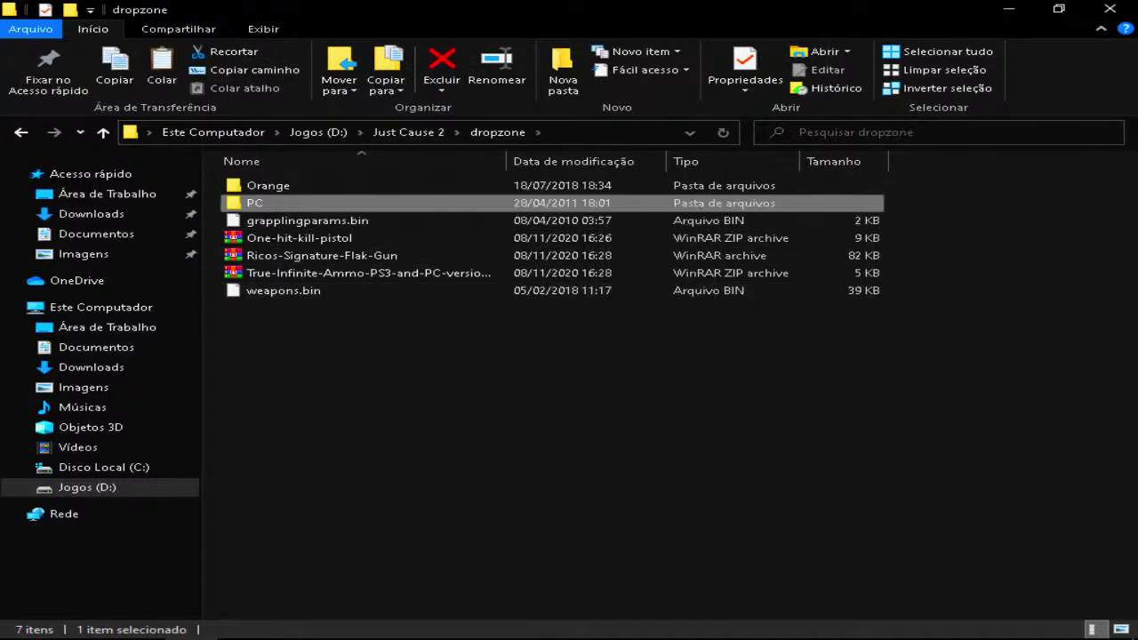
right_click(359, 356)
click(411, 472)
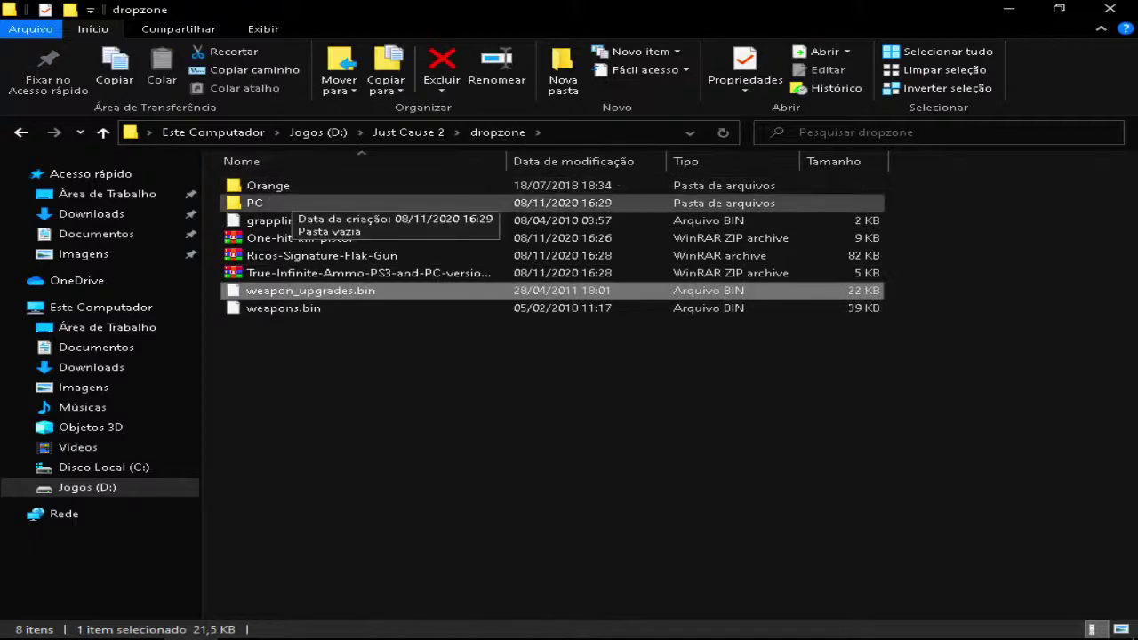
right_click(260, 202)
click(302, 526)
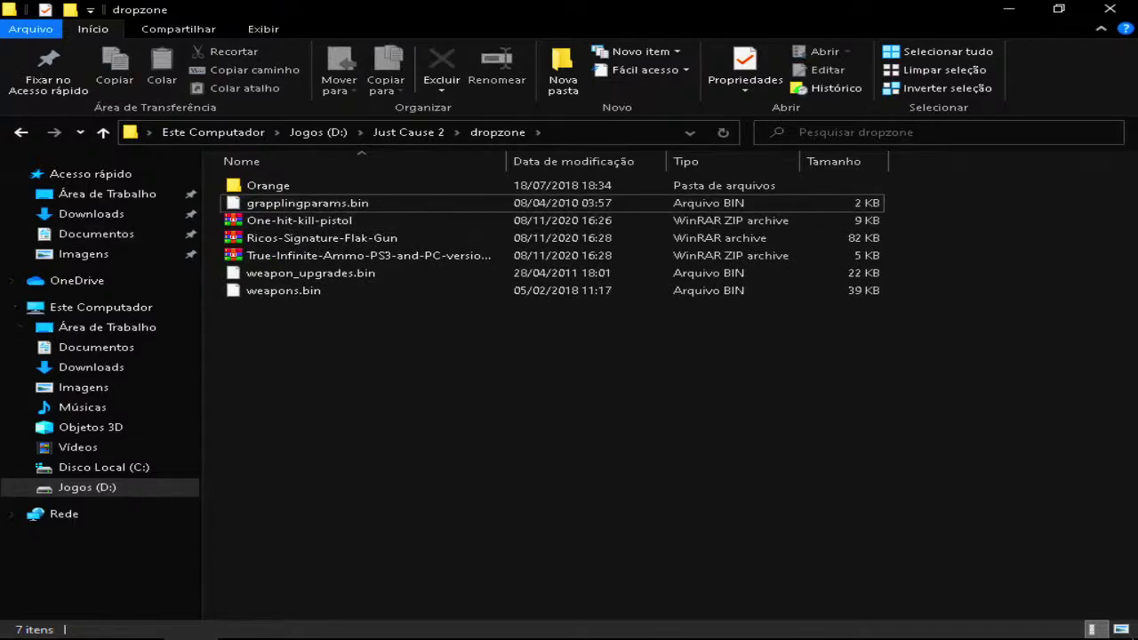
Step: Move the One-hit-kill-pistol, Ricos-Signature-Flak-Gun and True-Infinite-Ammo archives from dropzone into the desktop's Nova pasta folder
drag(208, 233, 231, 214)
right_click(257, 224)
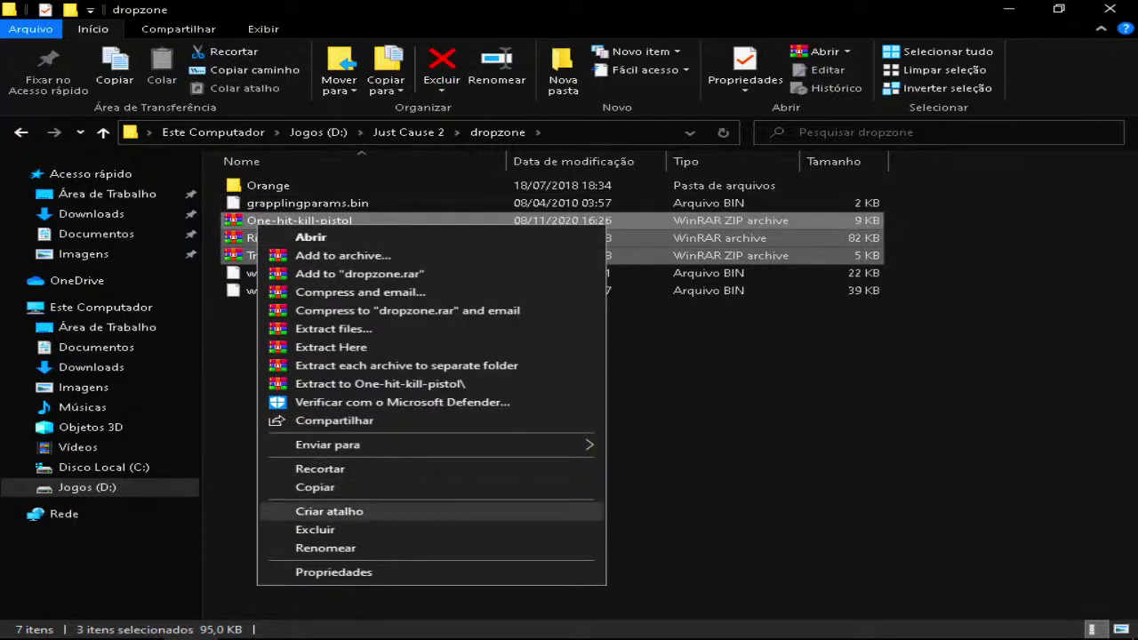
click(320, 468)
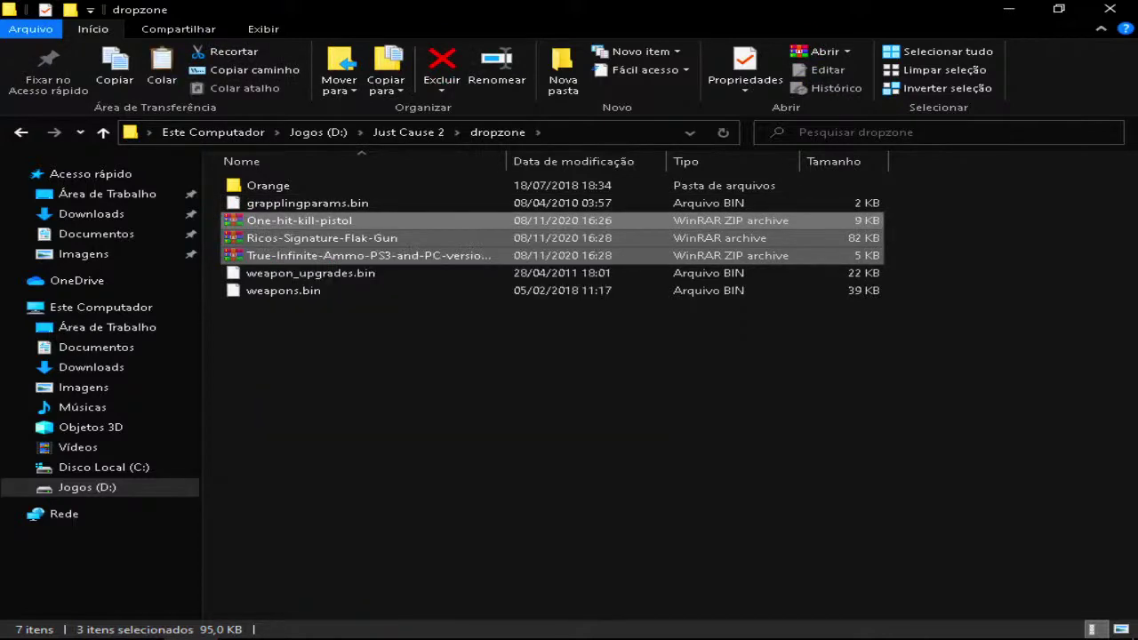
mouse_move(192, 626)
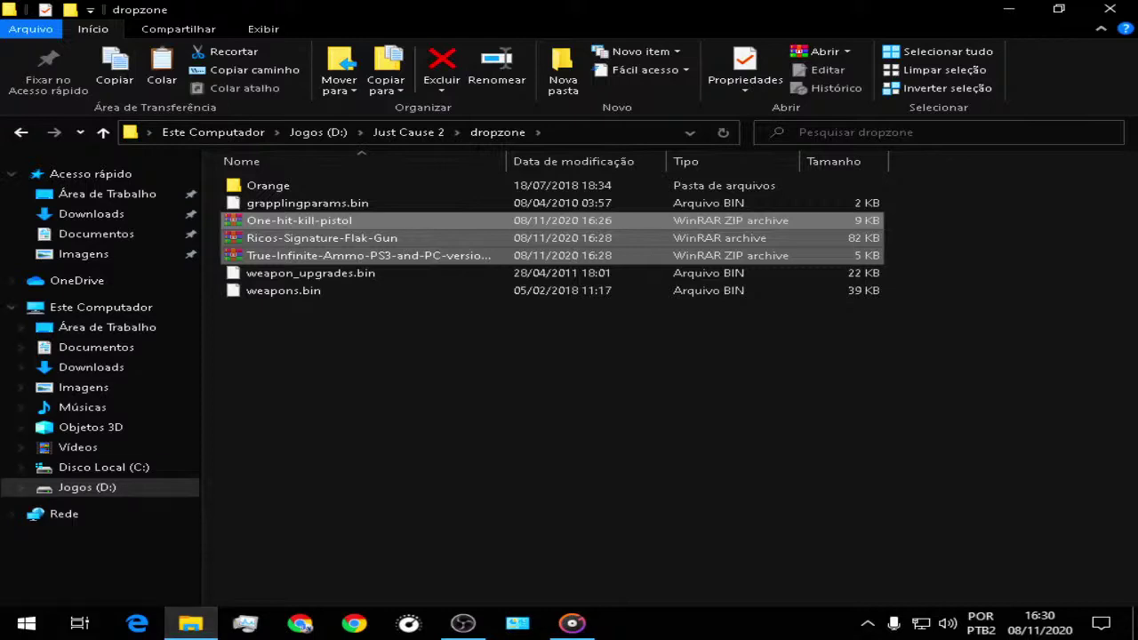
click(106, 194)
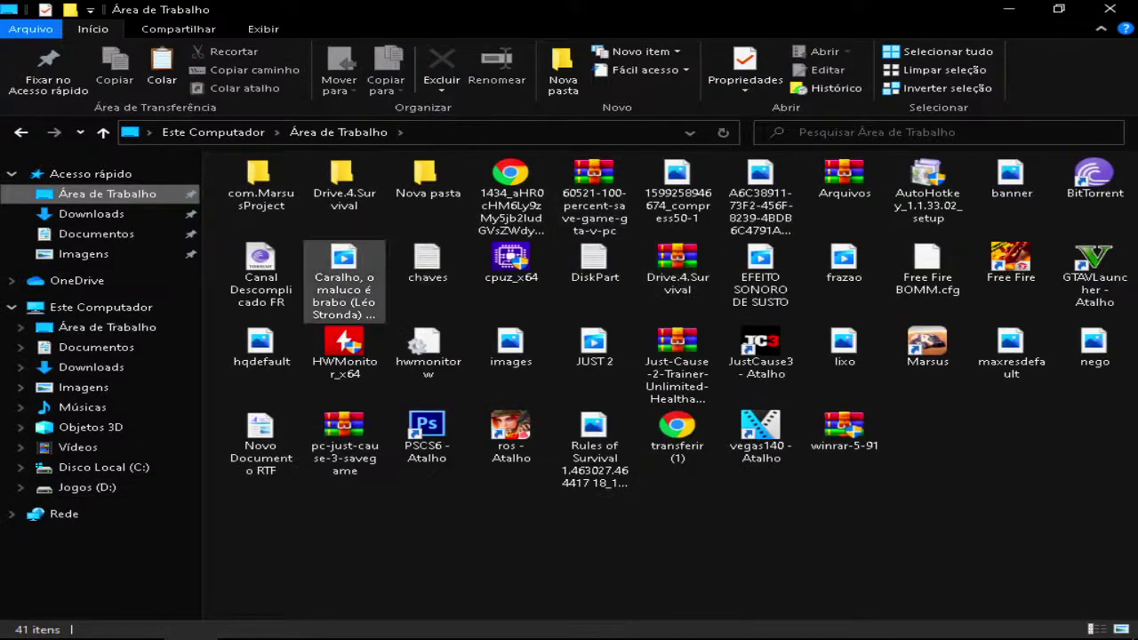
double_click(428, 178)
right_click(477, 317)
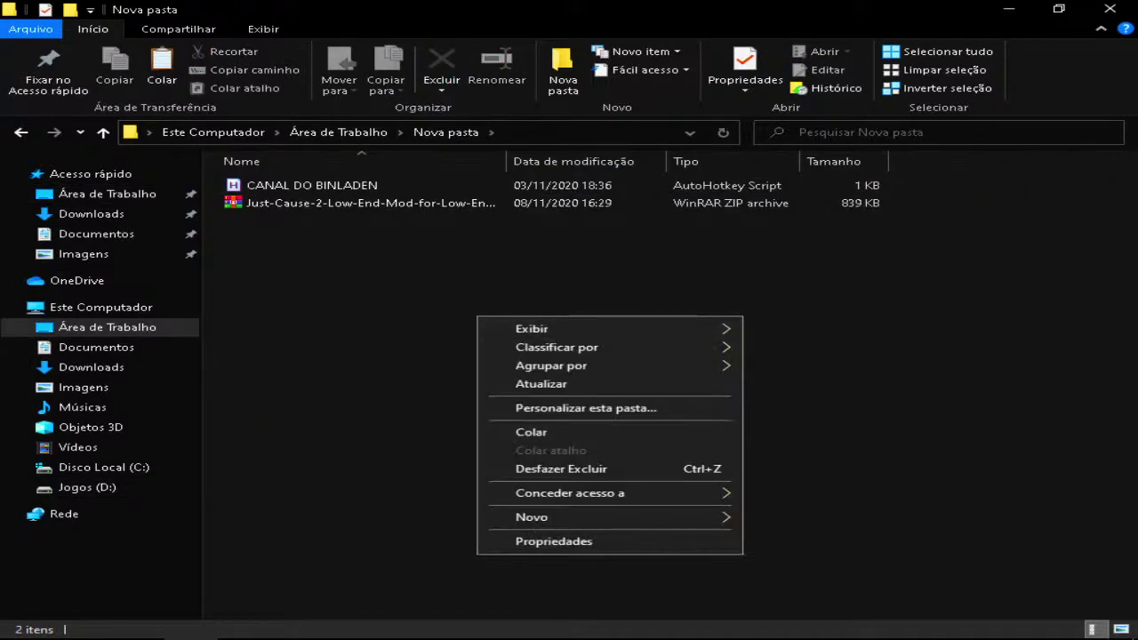
click(531, 432)
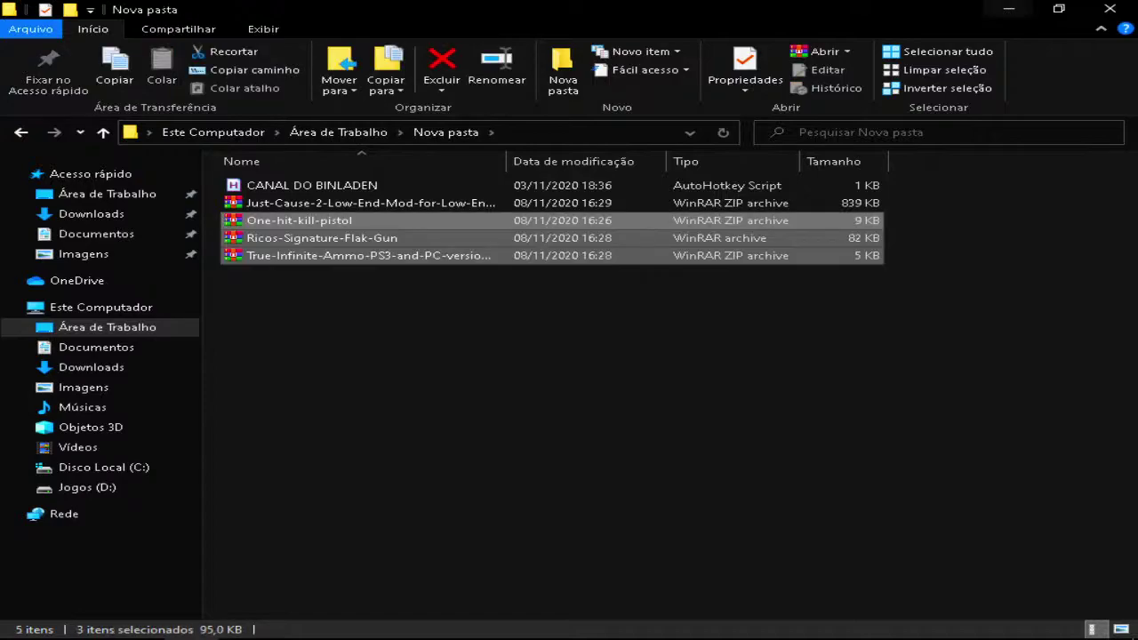
click(1009, 9)
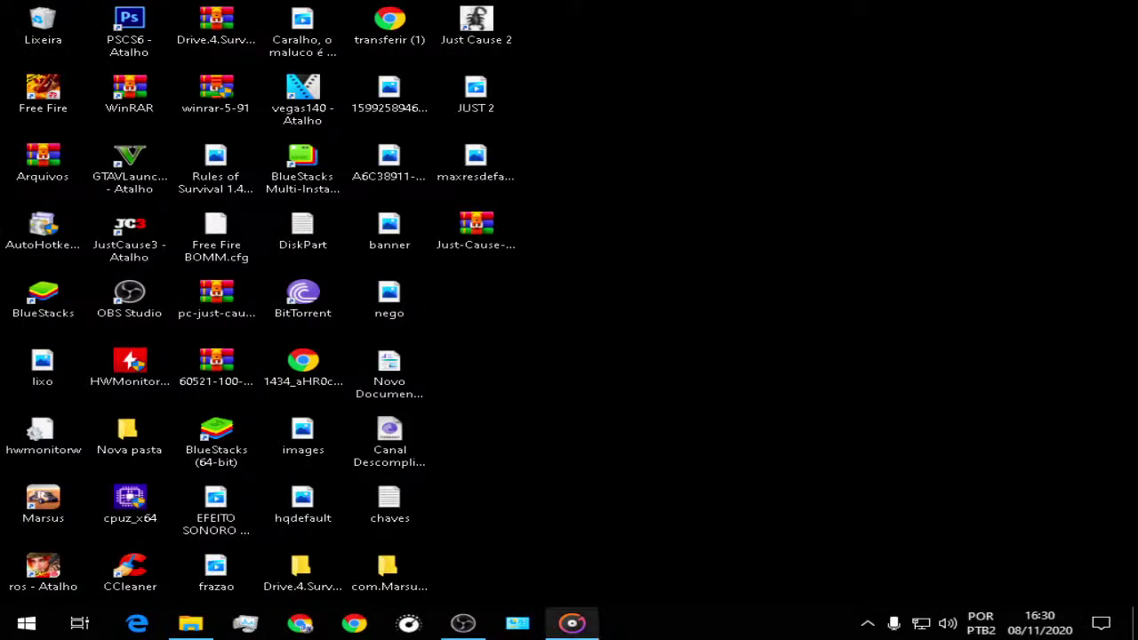
Step: Return to the Just Cause 2 dropzone folder and review the mod files installed there
click(191, 622)
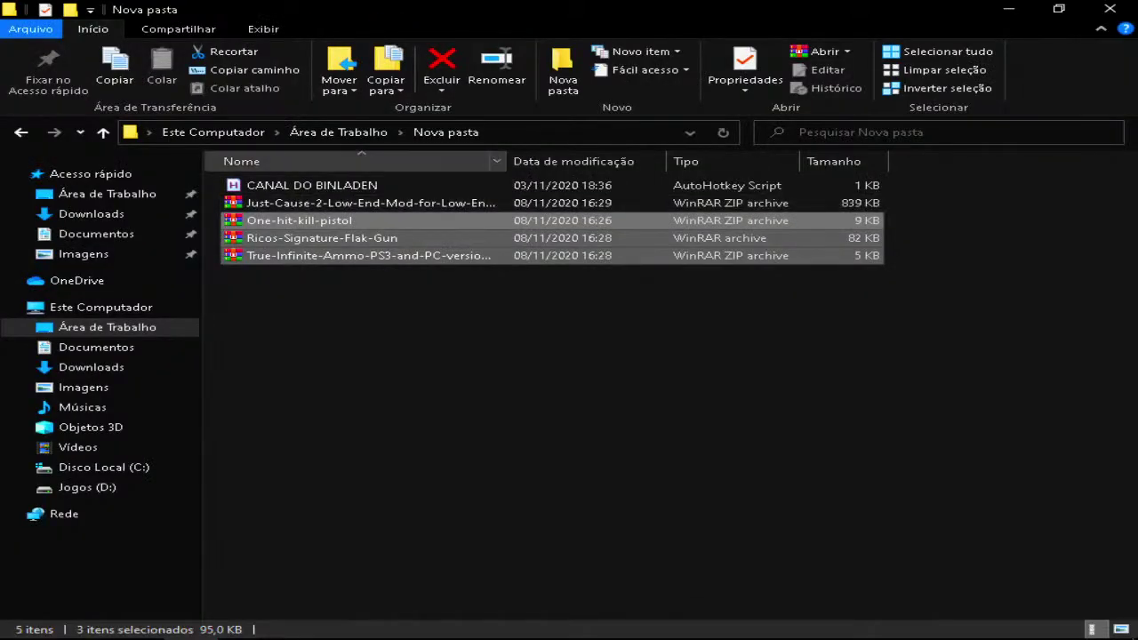
click(338, 132)
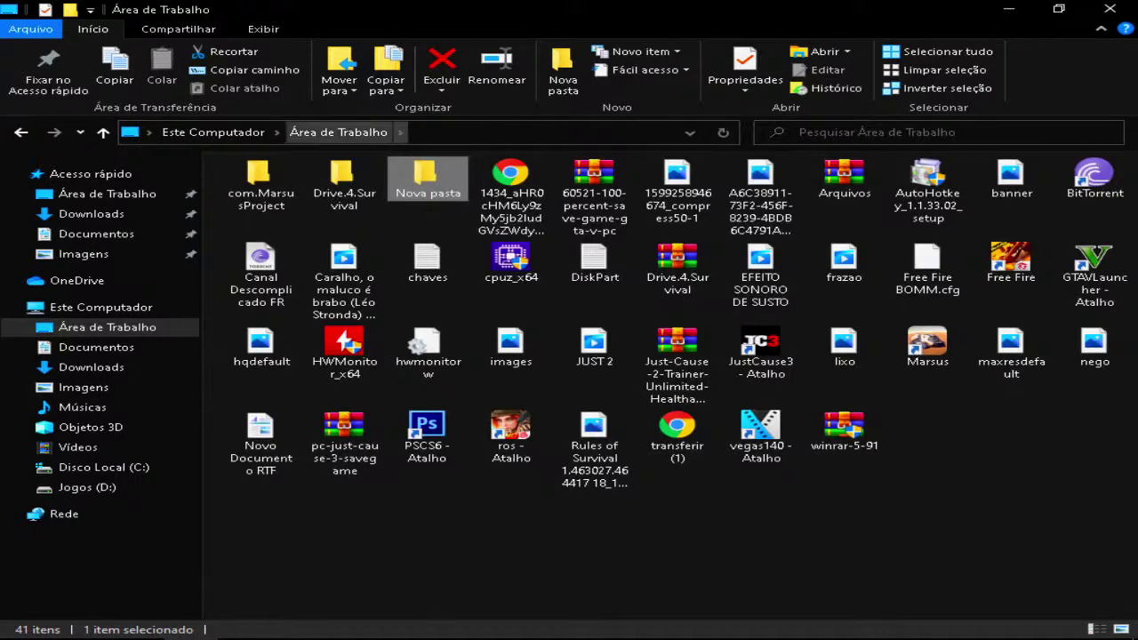
click(213, 132)
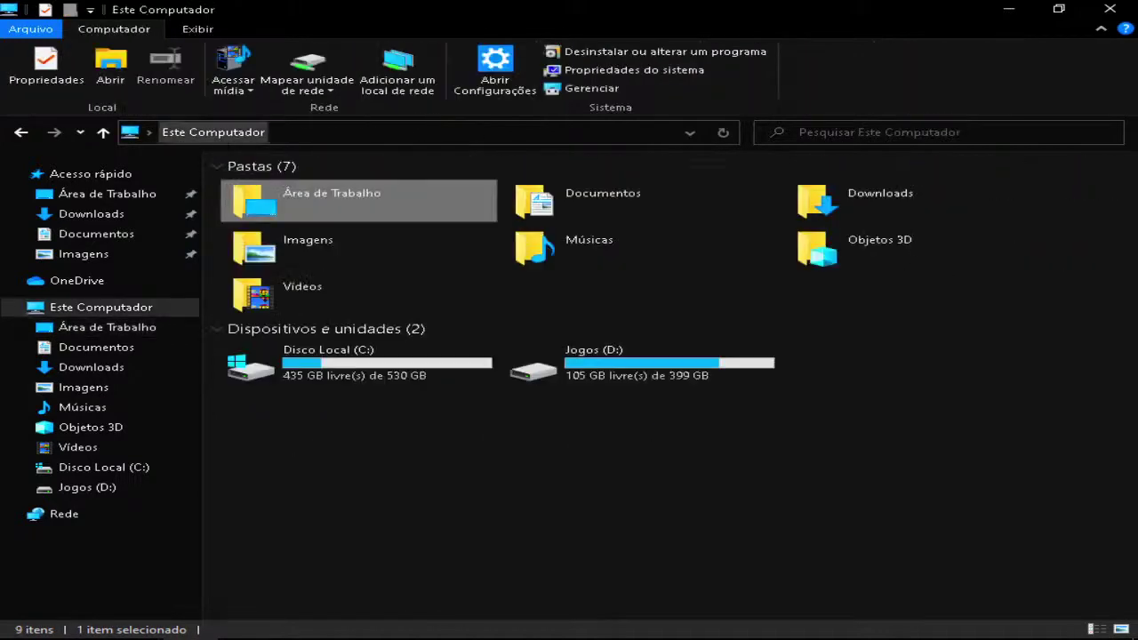
click(22, 132)
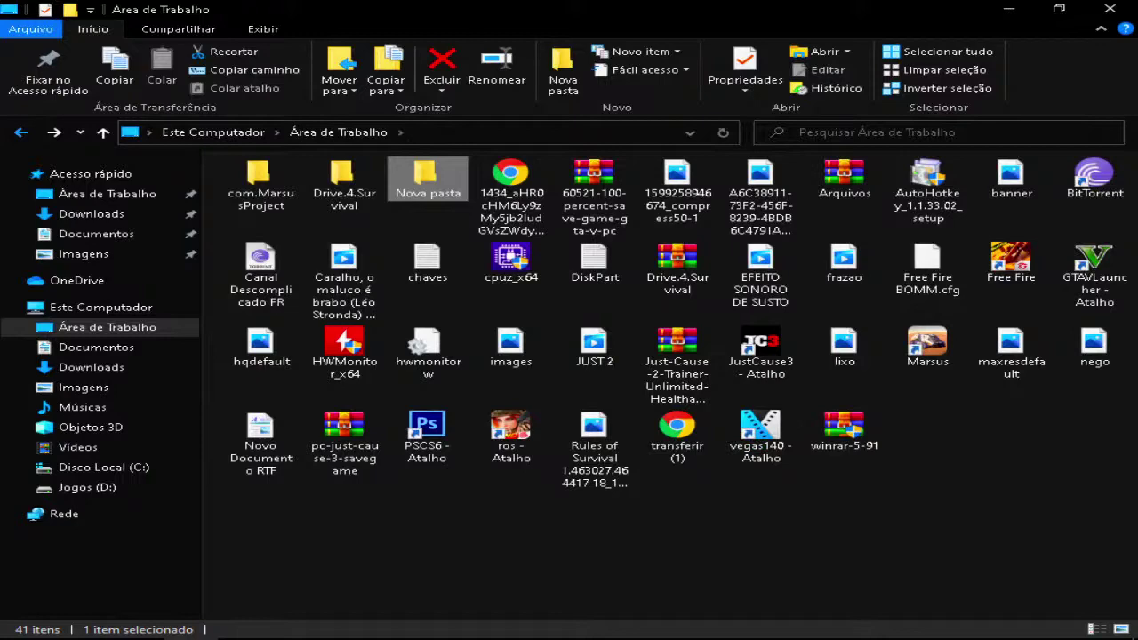
click(22, 133)
click(22, 132)
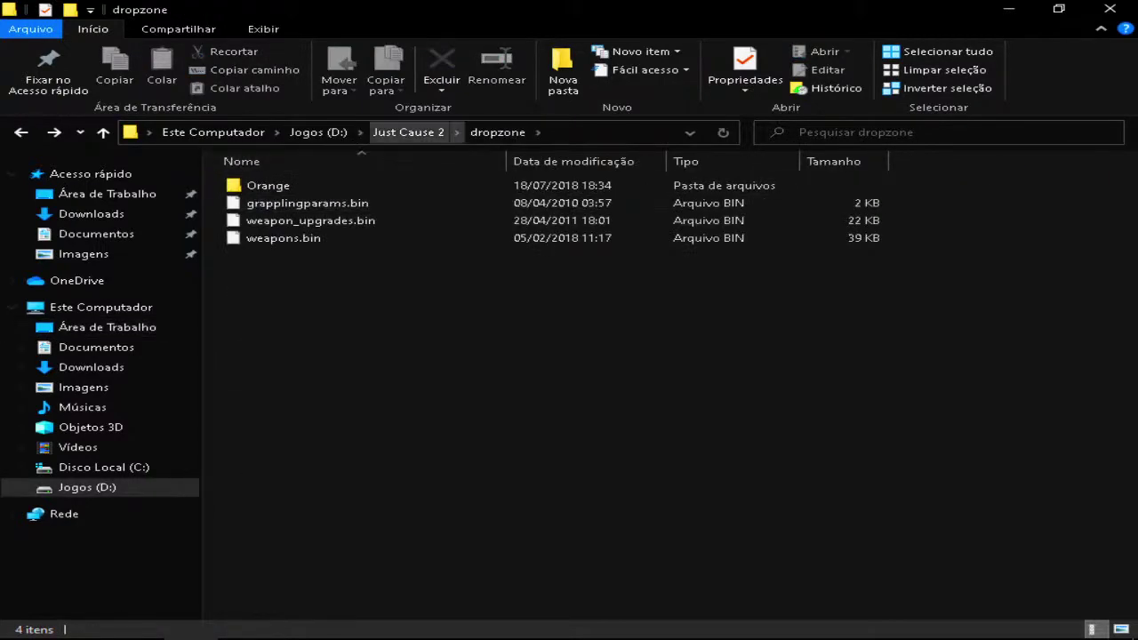
drag(289, 264, 398, 308)
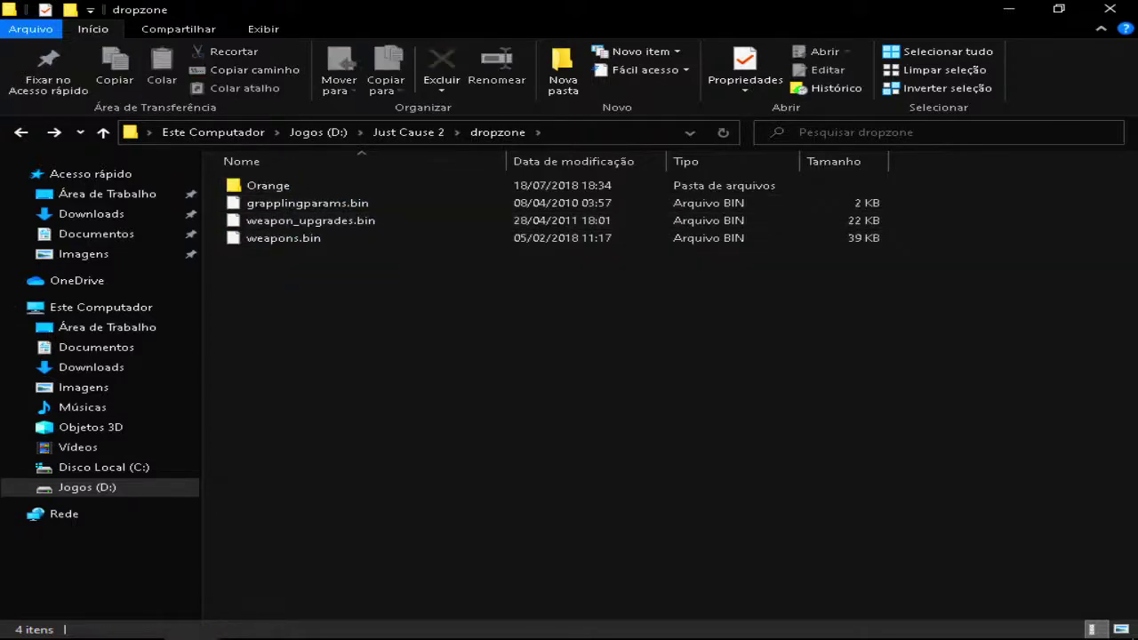
drag(325, 270, 386, 275)
Step: Launch Just Cause 2 from the desktop and load a saved game
drag(692, 10, 832, 297)
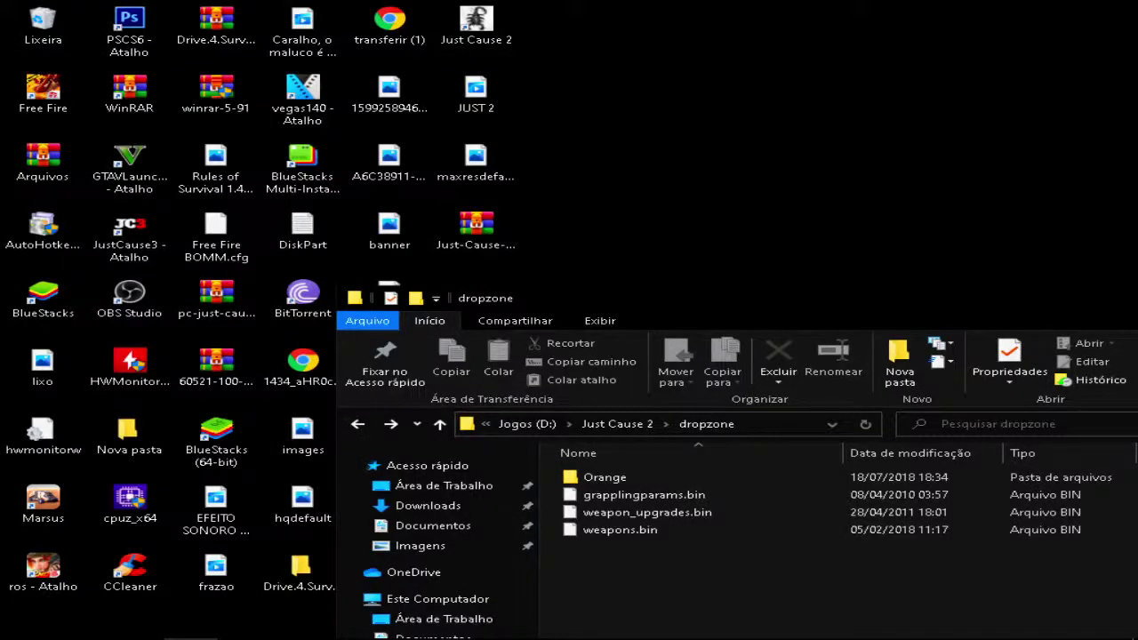
double_click(476, 24)
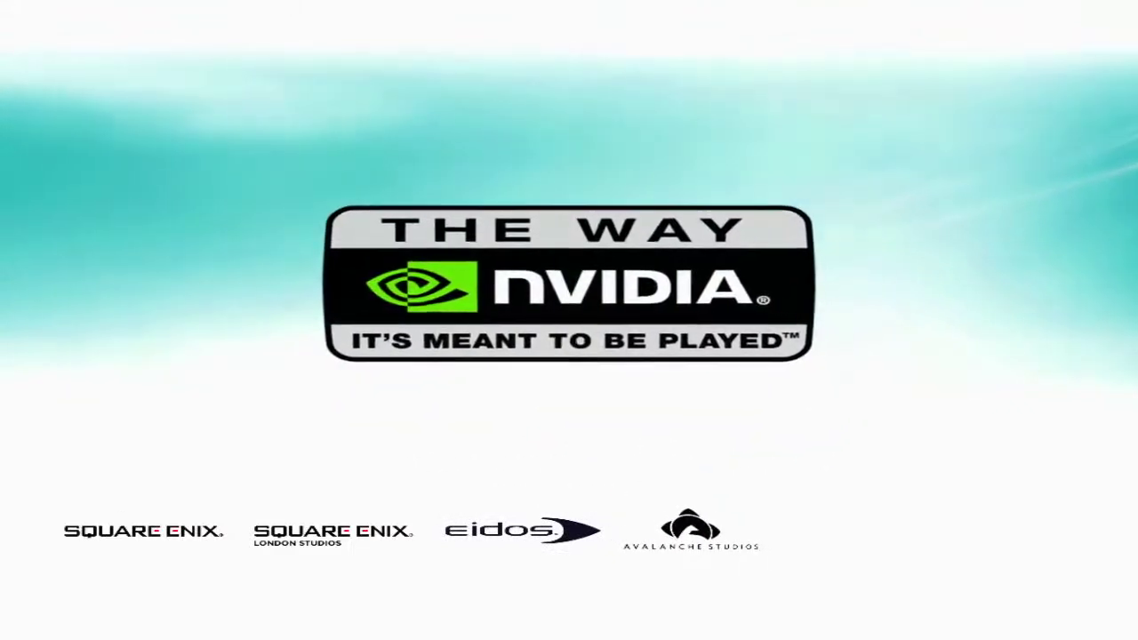
key(Return)
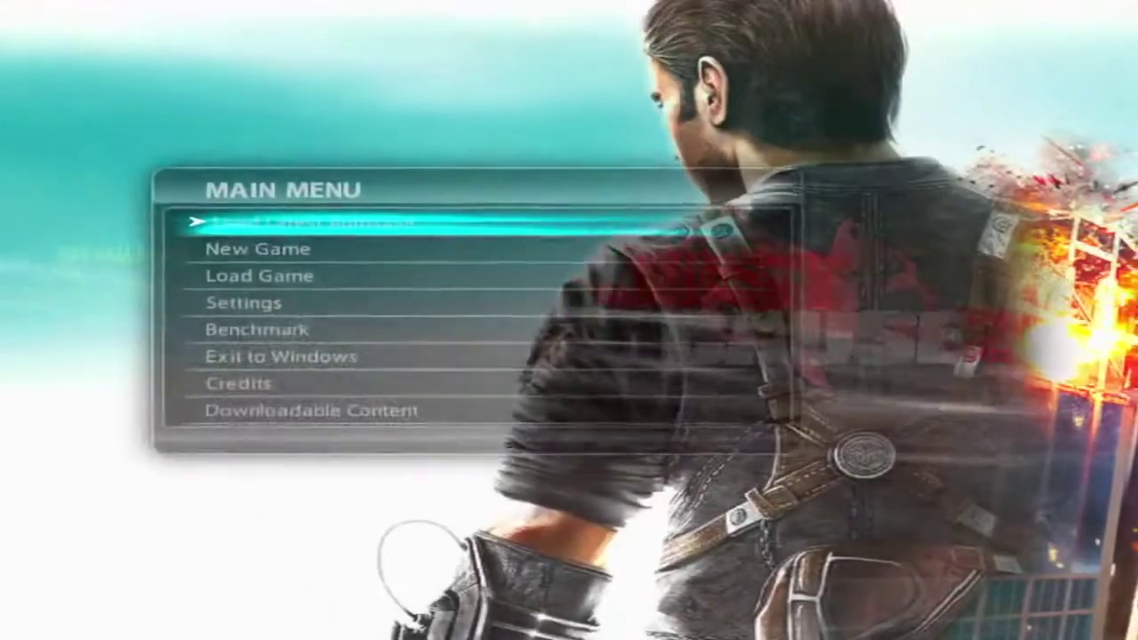
key(Down)
key(Down)
key(Return)
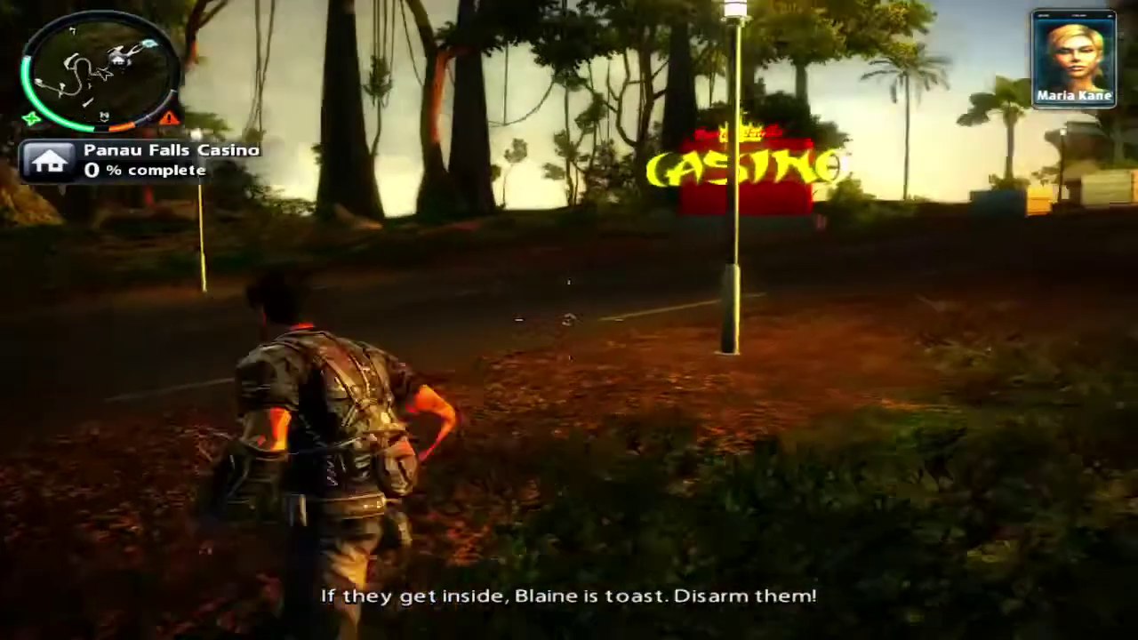
Step: Test the modded weapon by firing repeatedly while advancing along the road to the Panau Falls Casino
click(569, 320)
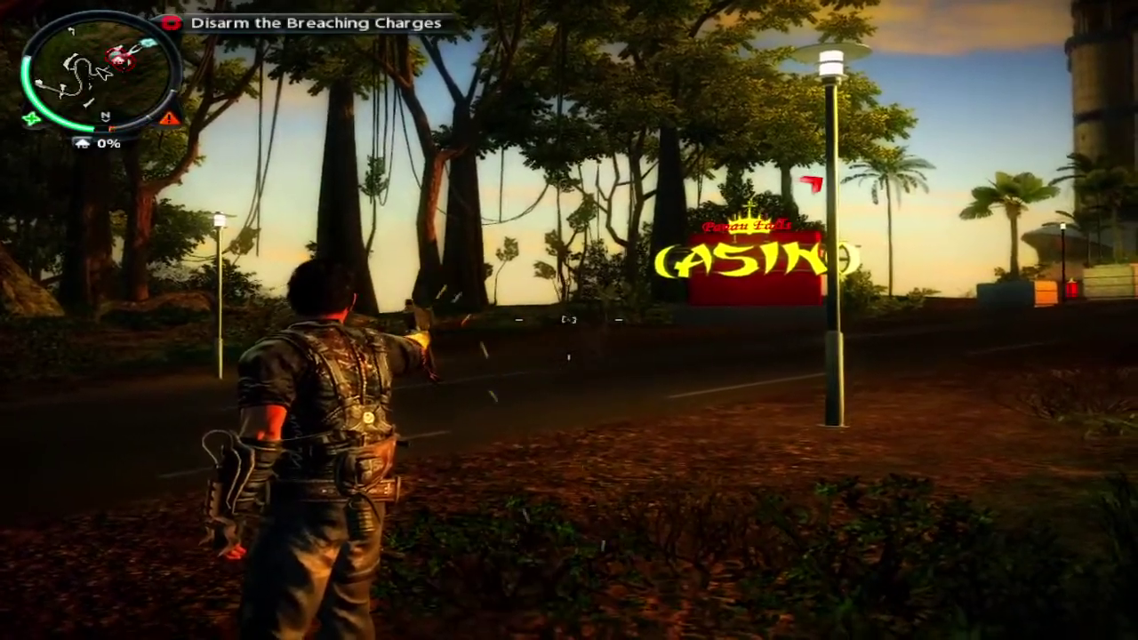
click(569, 320)
click(569, 320)
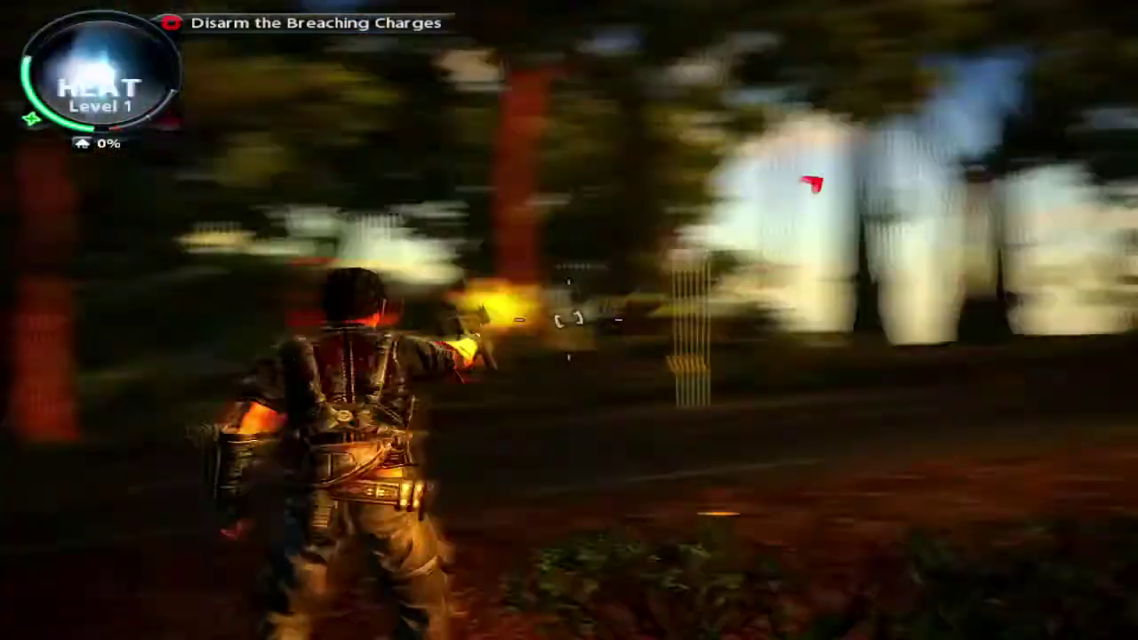
click(569, 320)
click(569, 320)
click(570, 320)
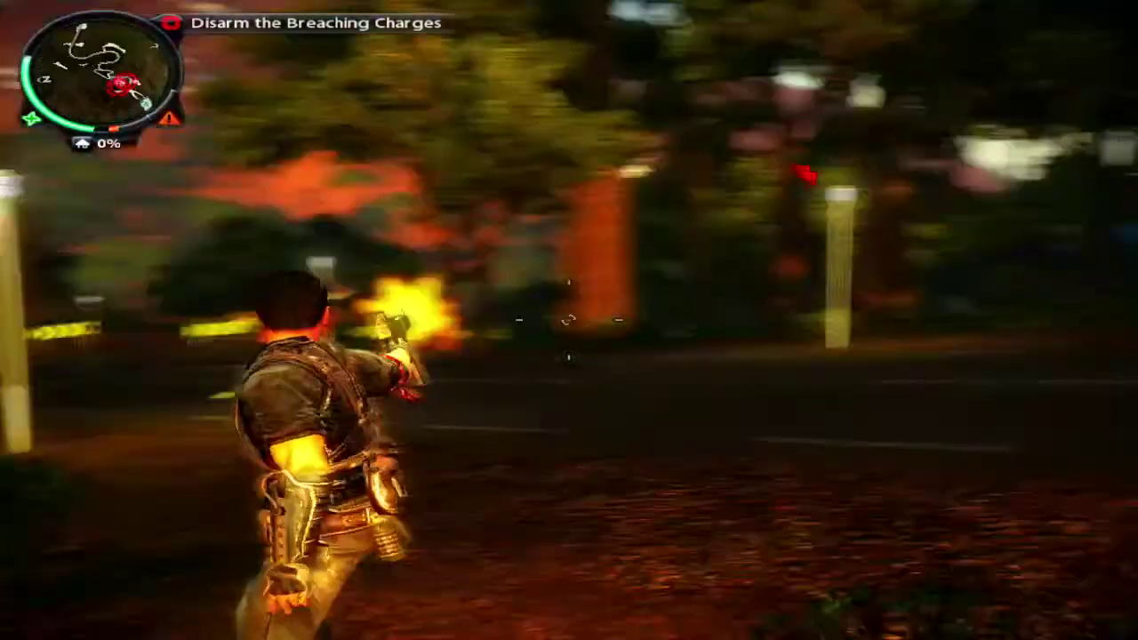
click(569, 320)
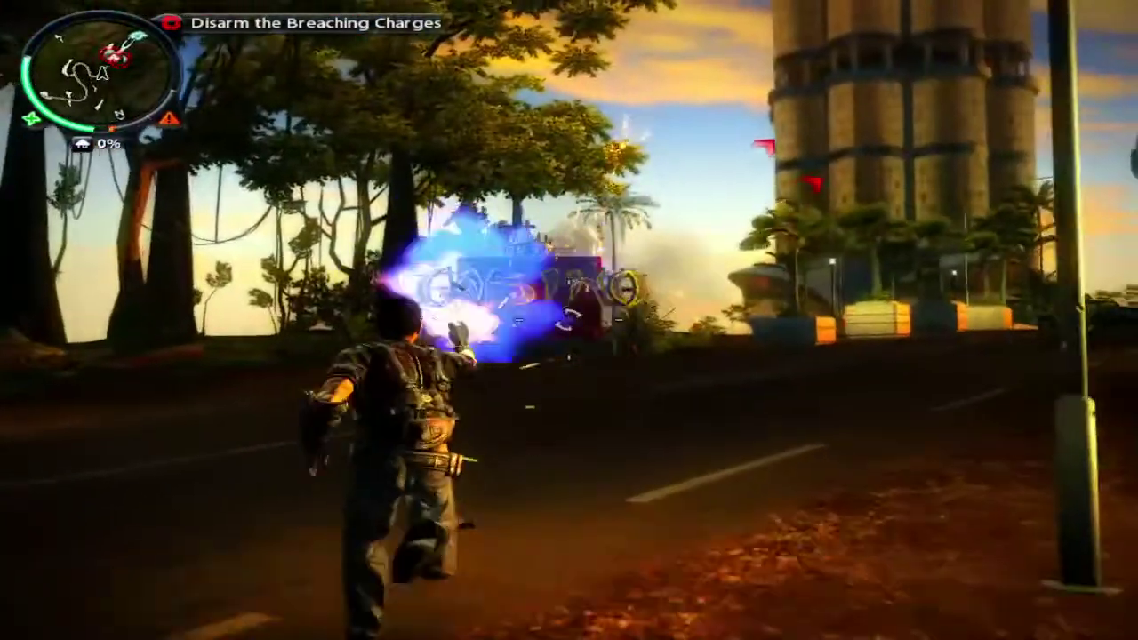
click(569, 318)
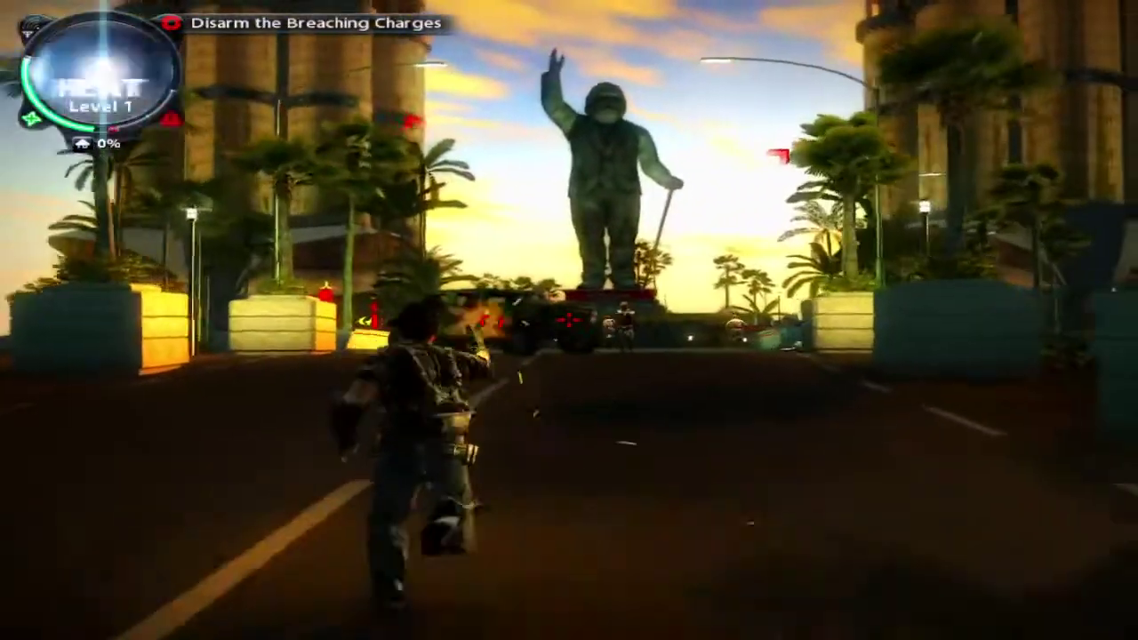
click(569, 320)
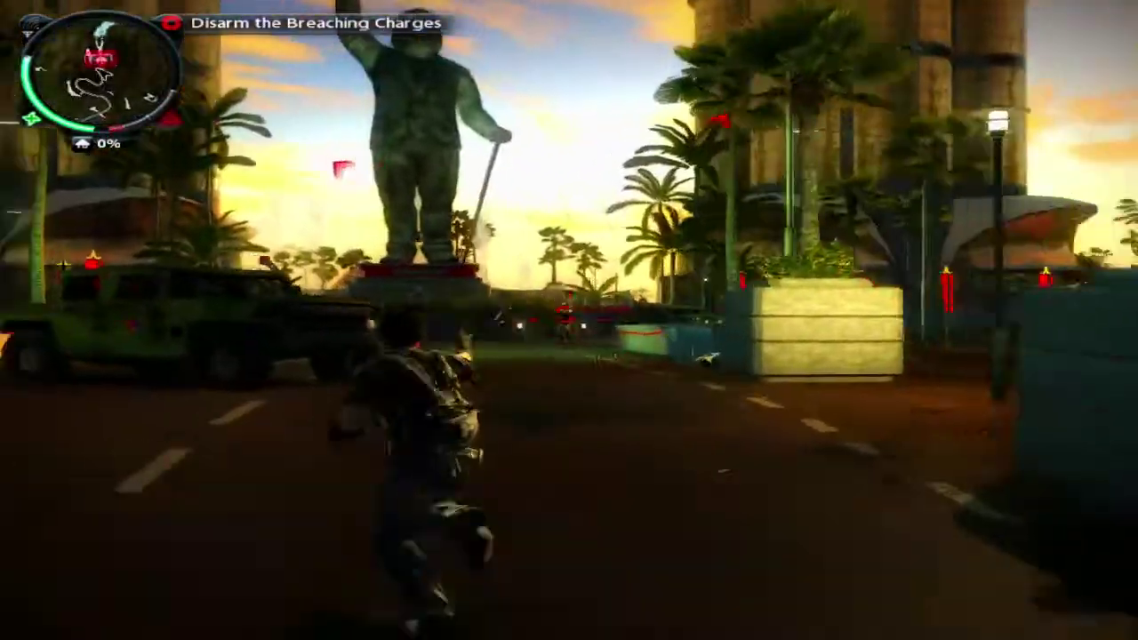
click(569, 320)
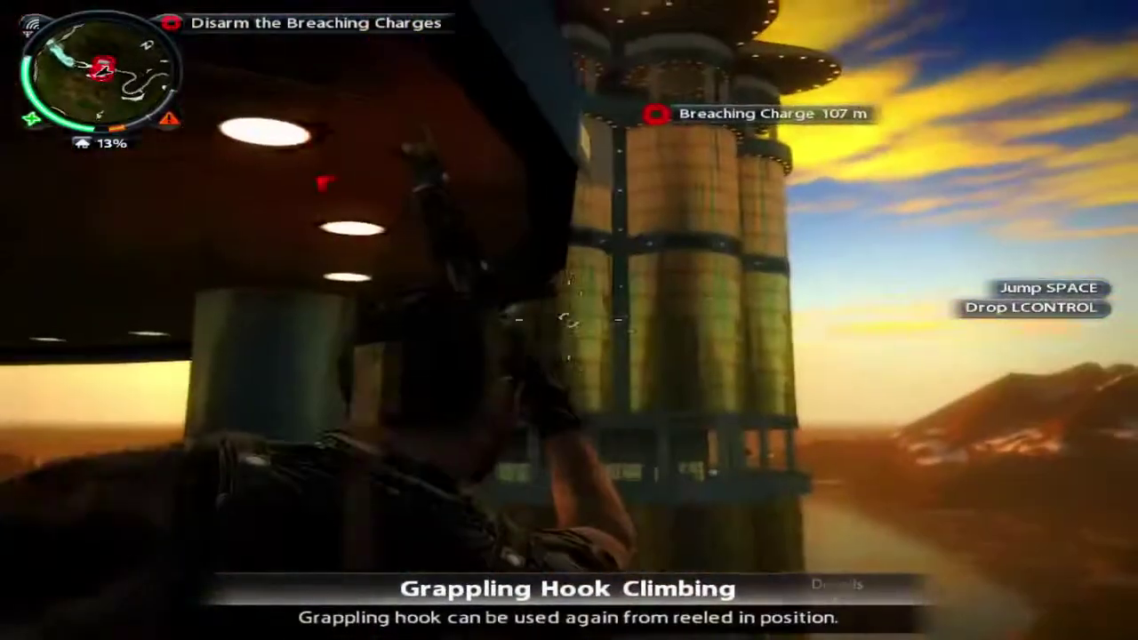
Step: Let go of the grappling hook, open the parachute and grapple onto the casino tower's terrace
key(ctrl)
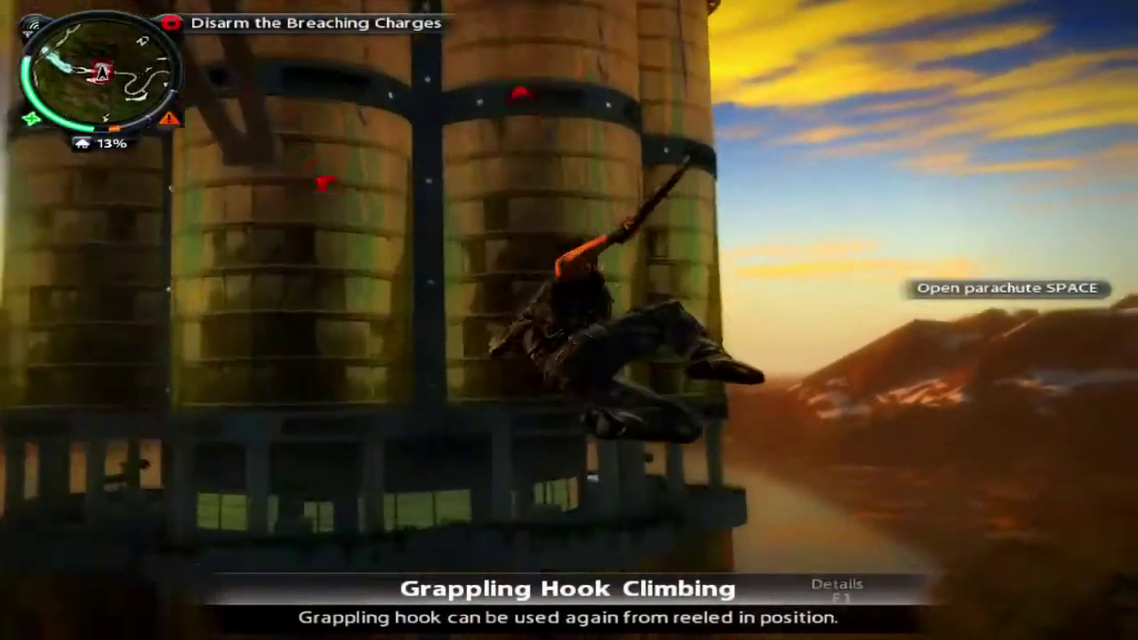
key(space)
key(space)
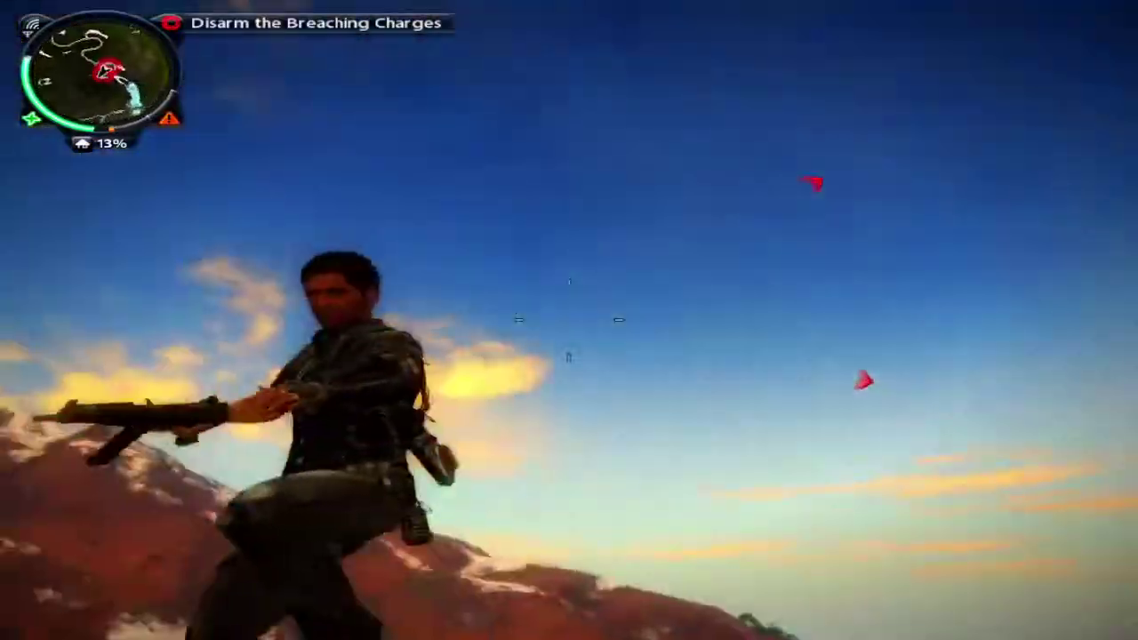
key(f)
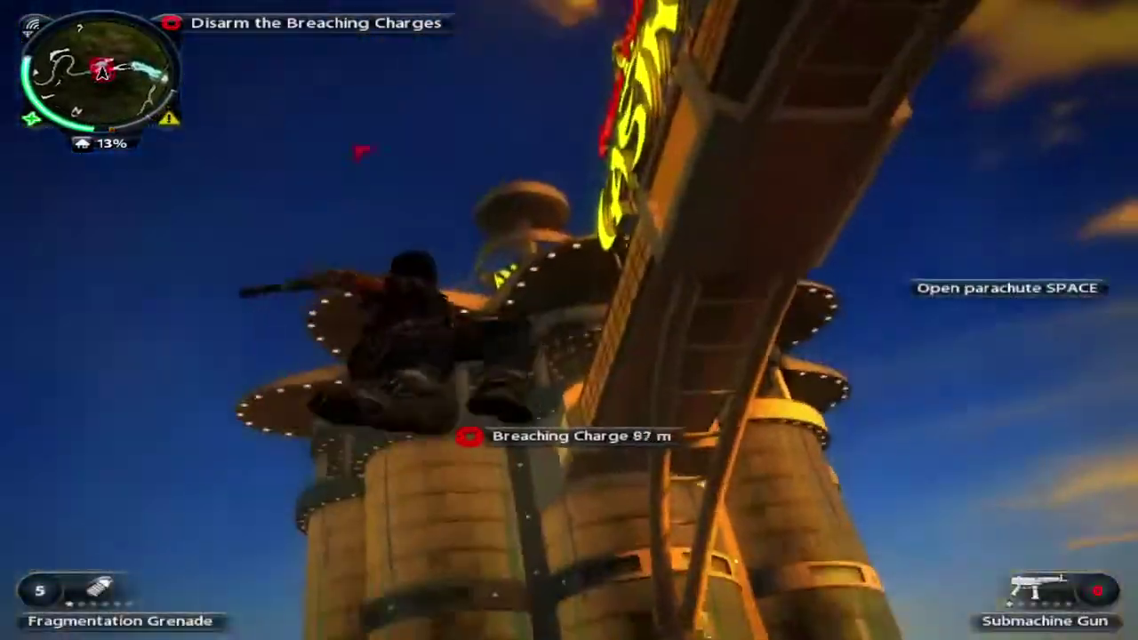
key(space)
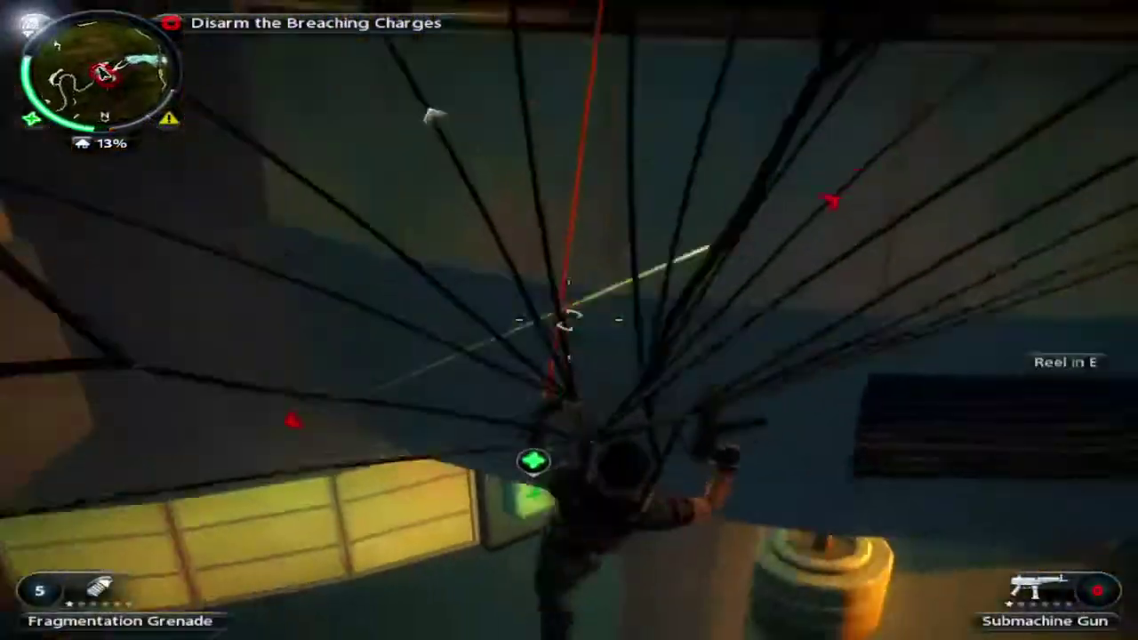
key(space)
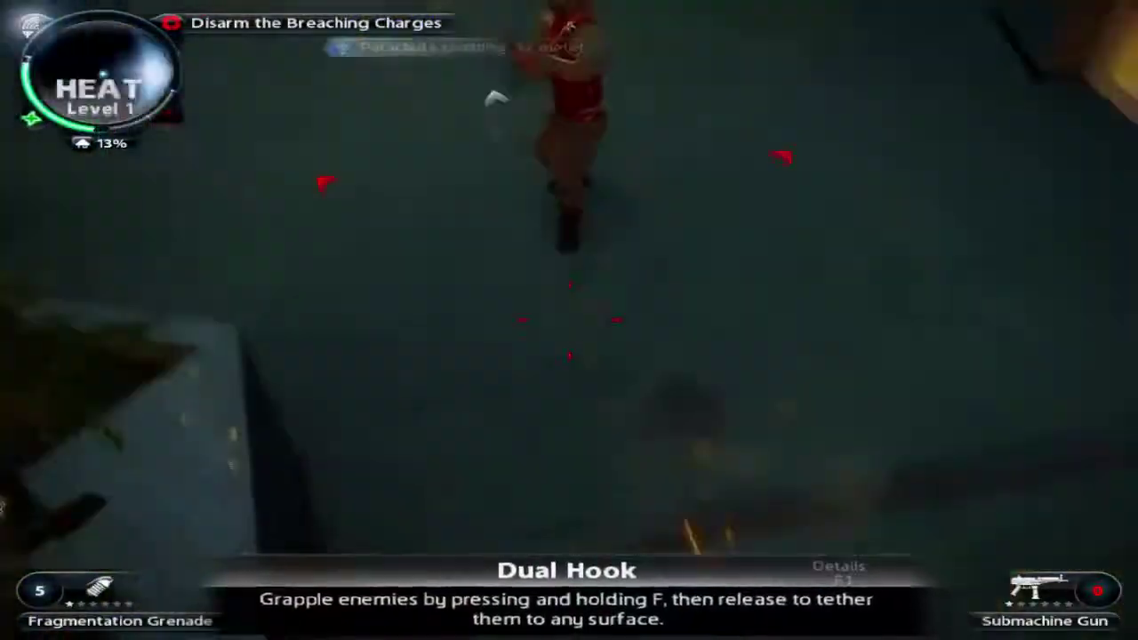
Step: Shoot the guards on the casino terrace near the breaching charge
click(570, 320)
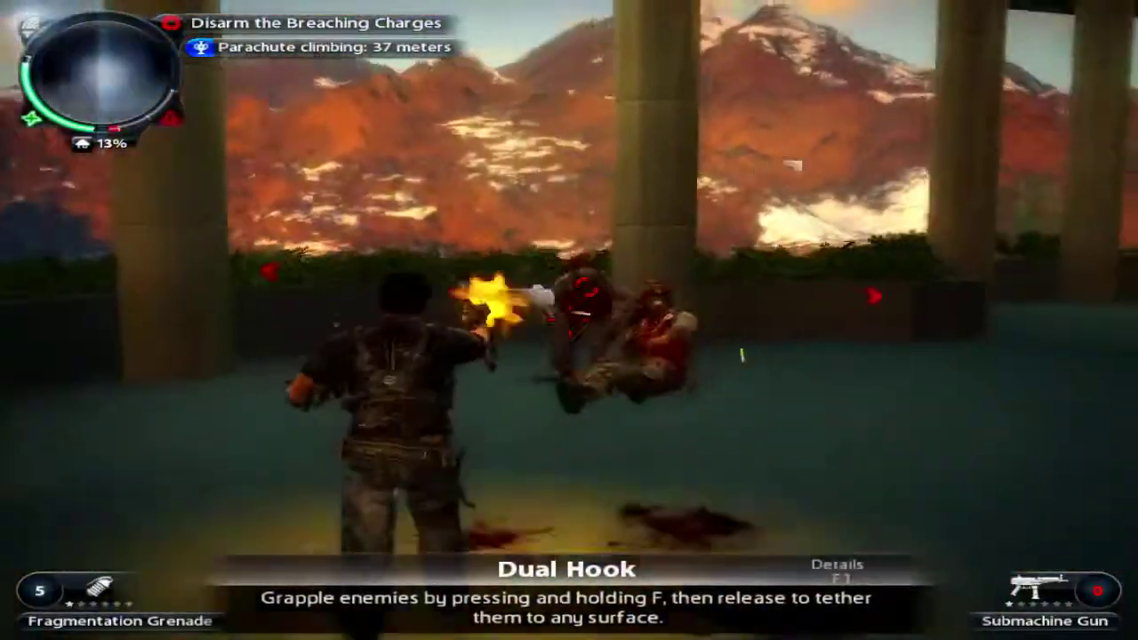
key(w)
click(569, 320)
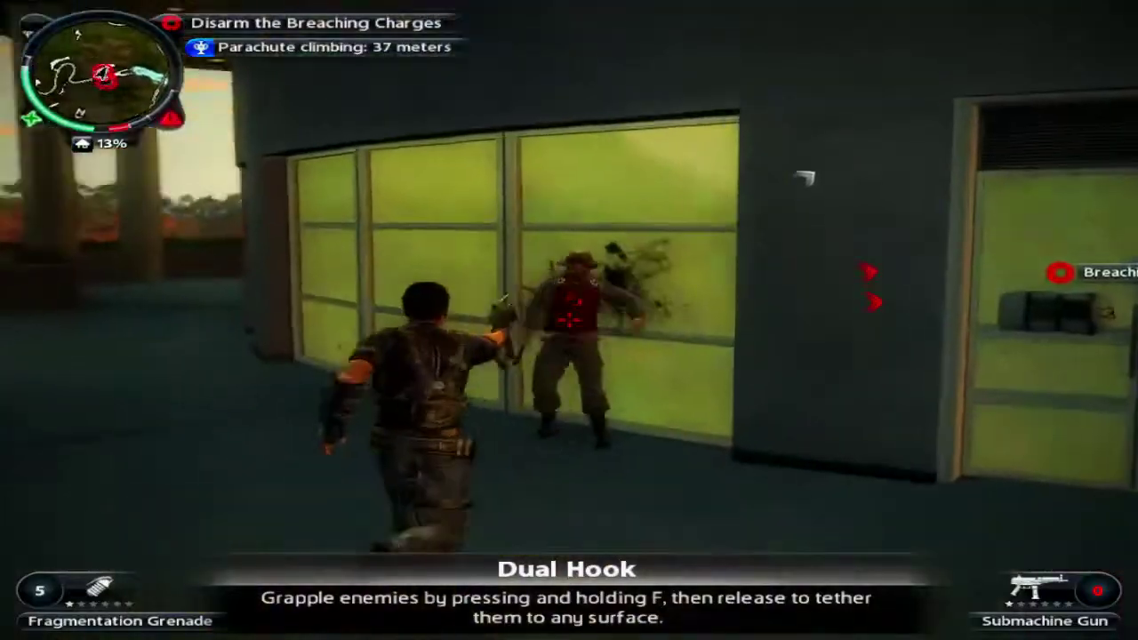
click(569, 320)
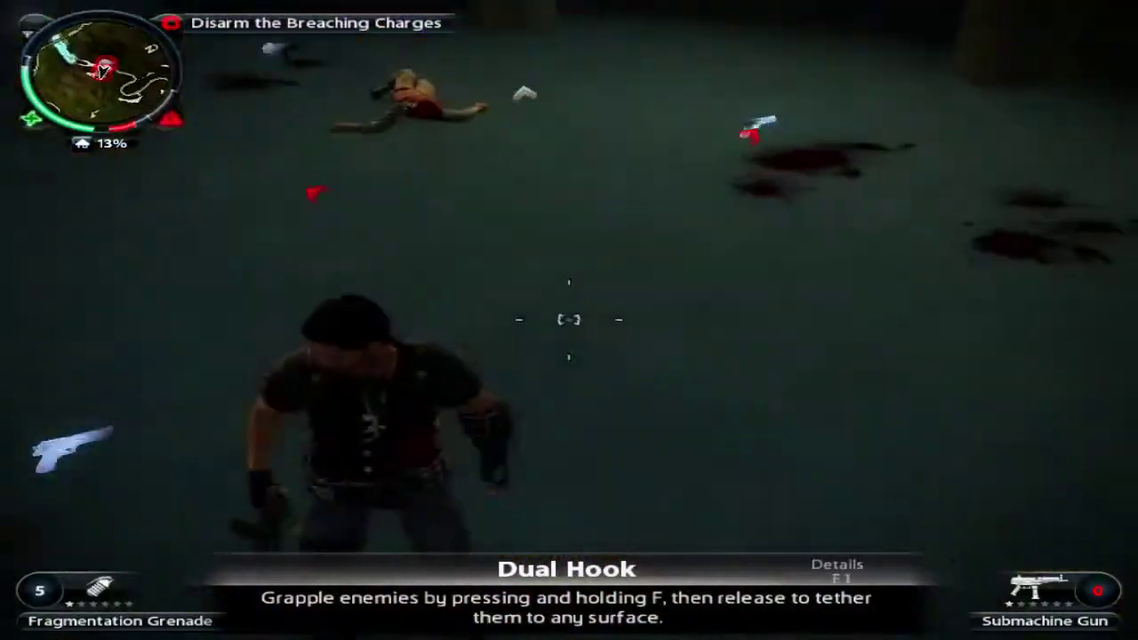
Step: Run across the terrace past the health pack towards the weapon crate by the columns
key(w)
key(w)
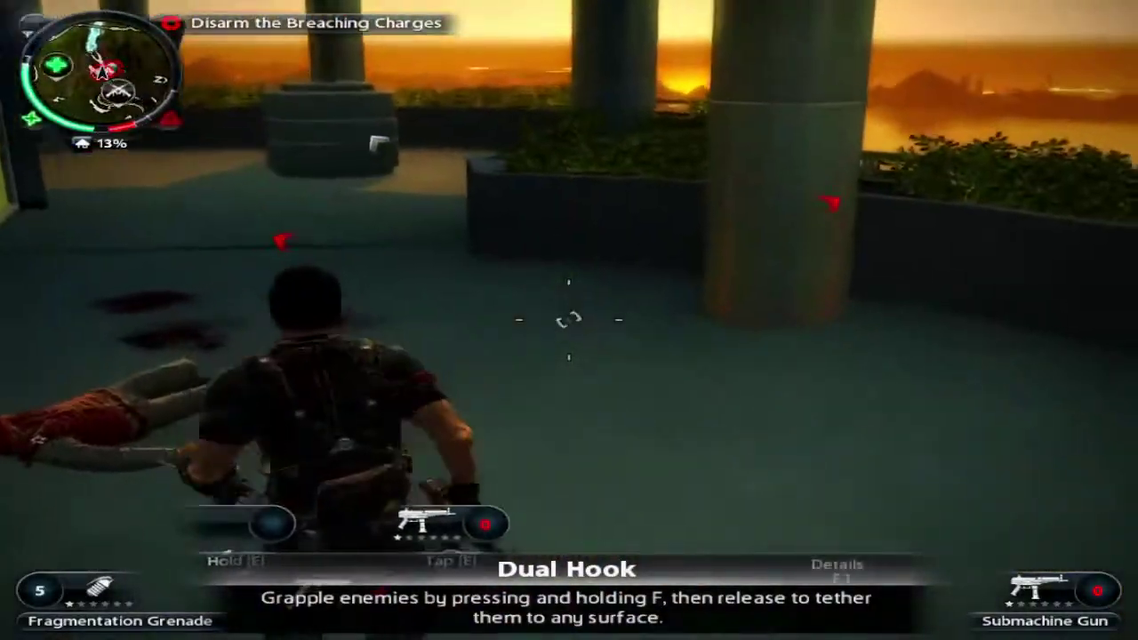
key(w)
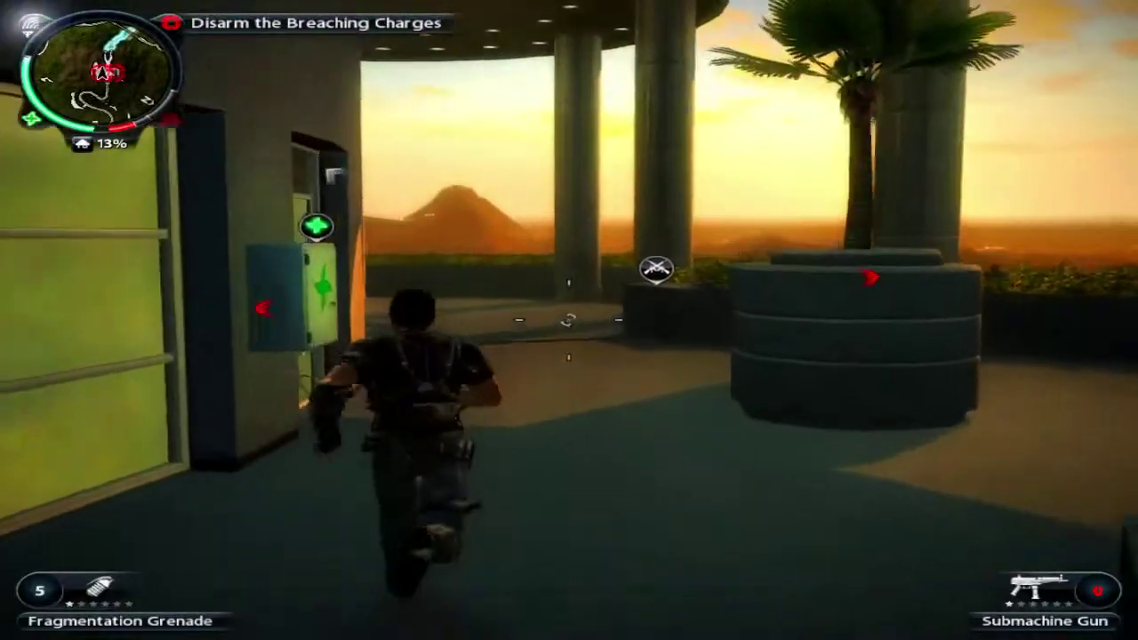
key(a)
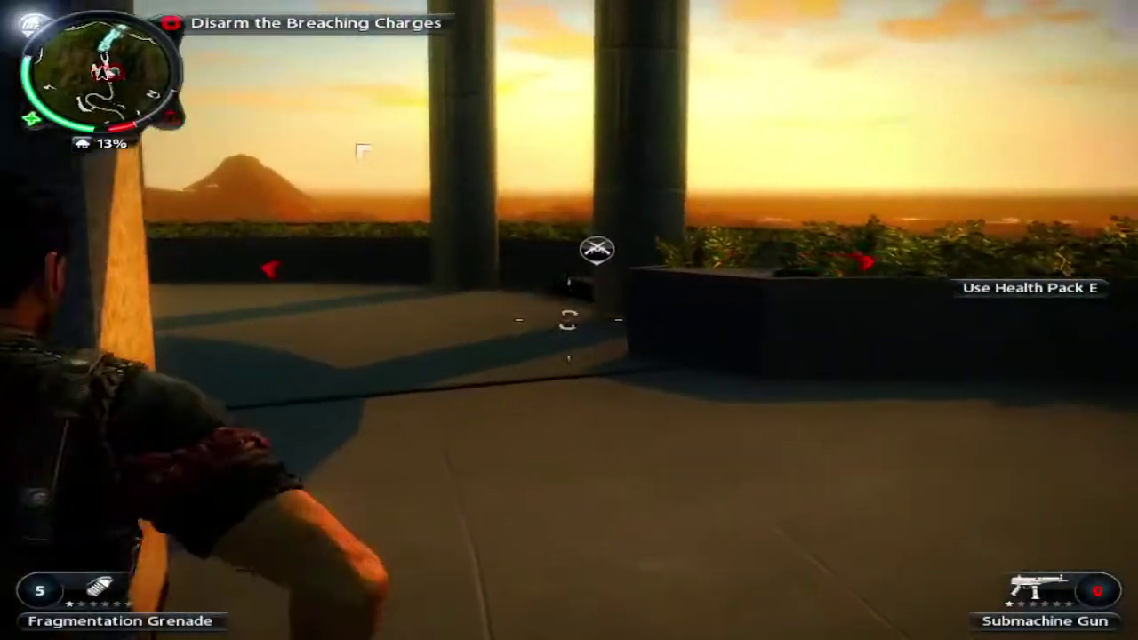
key(w)
key(w)
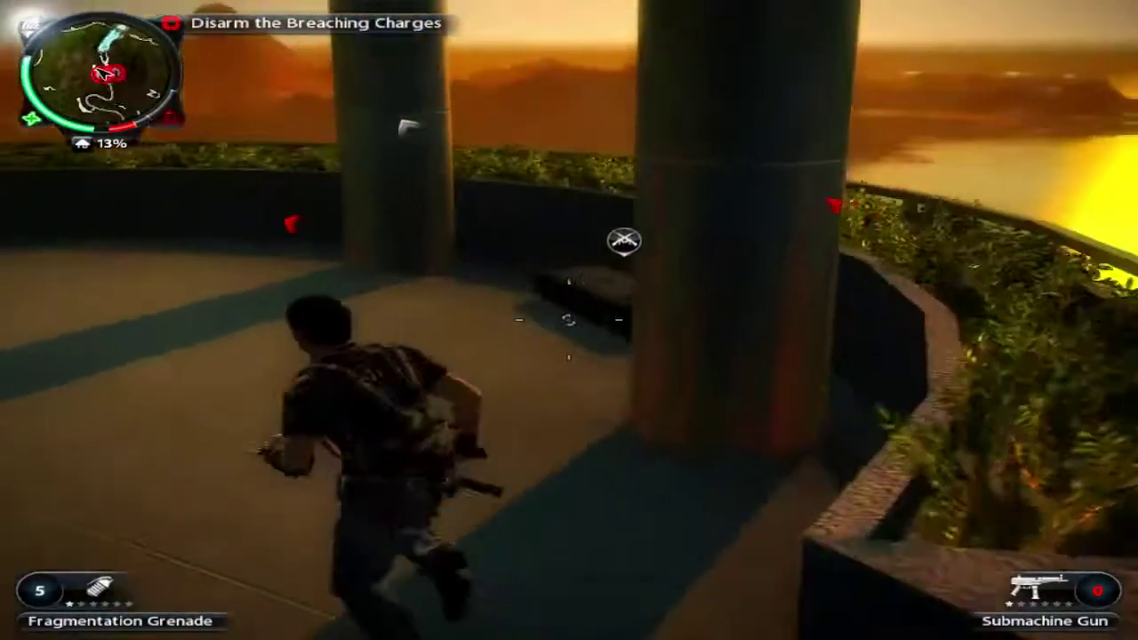